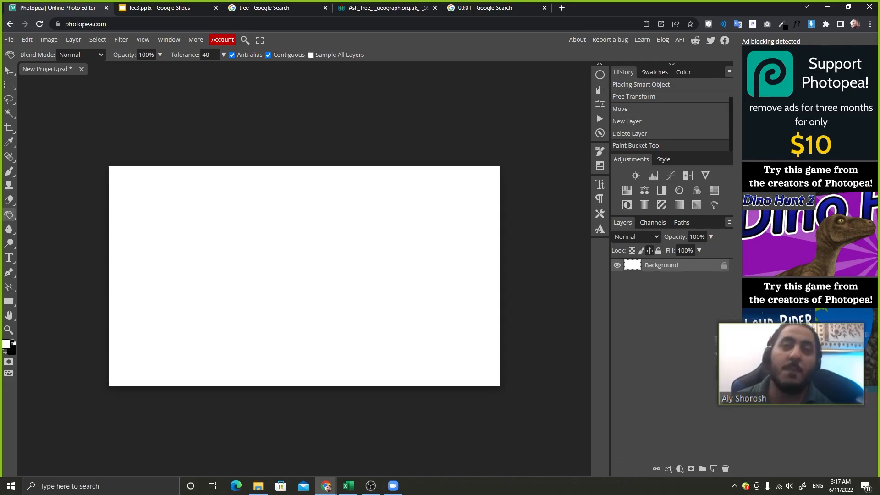
# Step: Activate the Gradient Tool with the linear type and add a new empty layer above the Background
pyautogui.rightClick(7, 214)
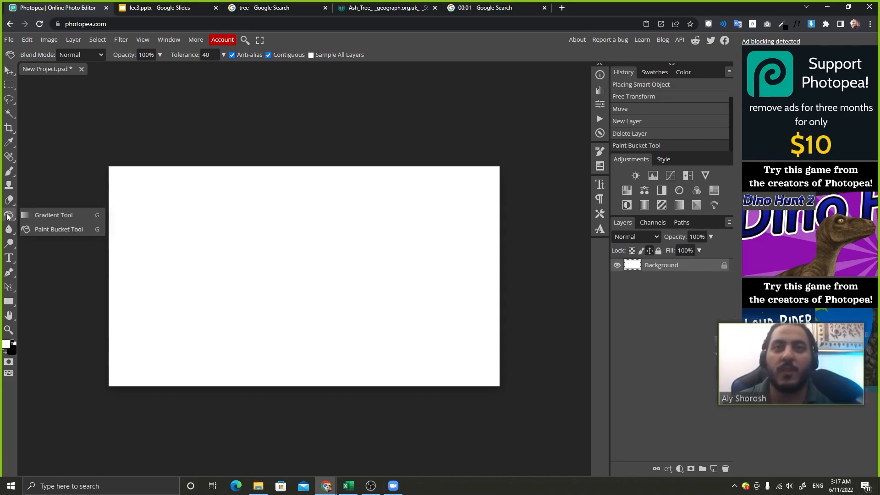
pyautogui.click(48, 214)
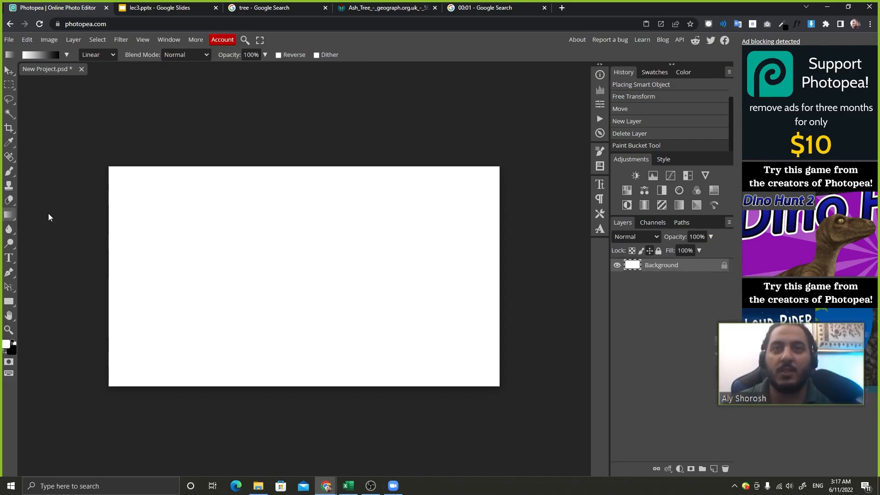
pyautogui.click(9, 71)
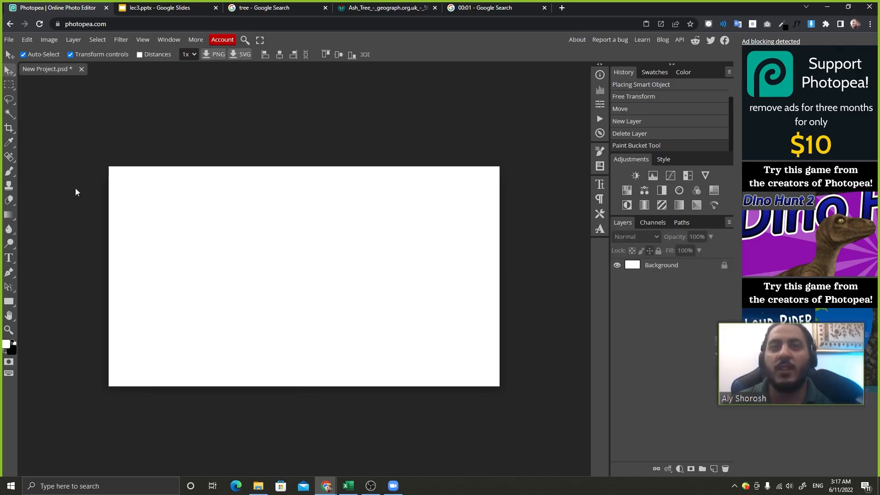
pyautogui.click(6, 215)
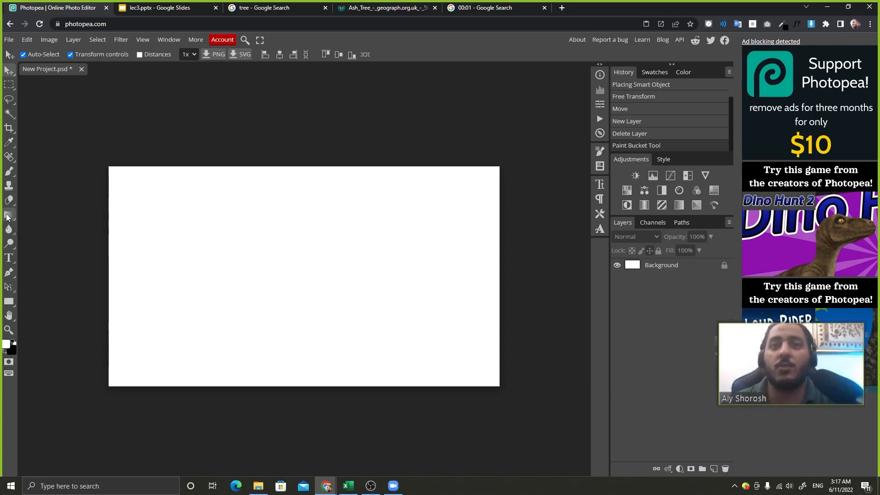
pyautogui.click(28, 214)
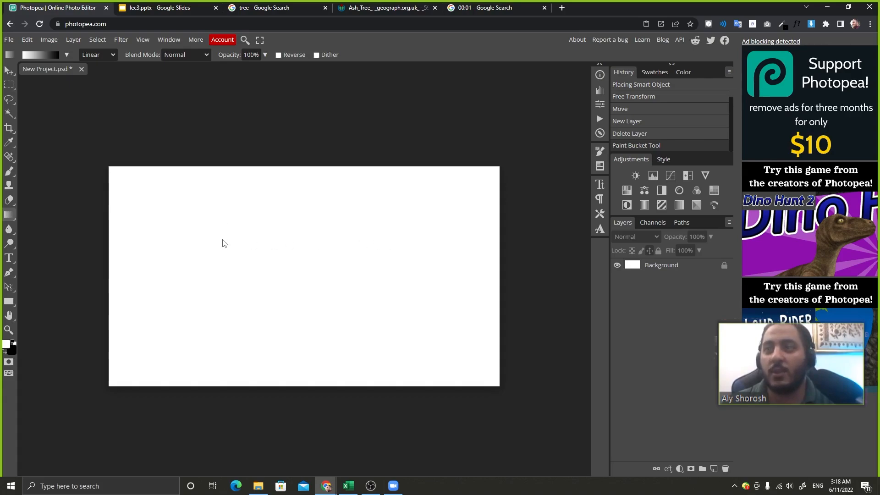
pyautogui.click(715, 469)
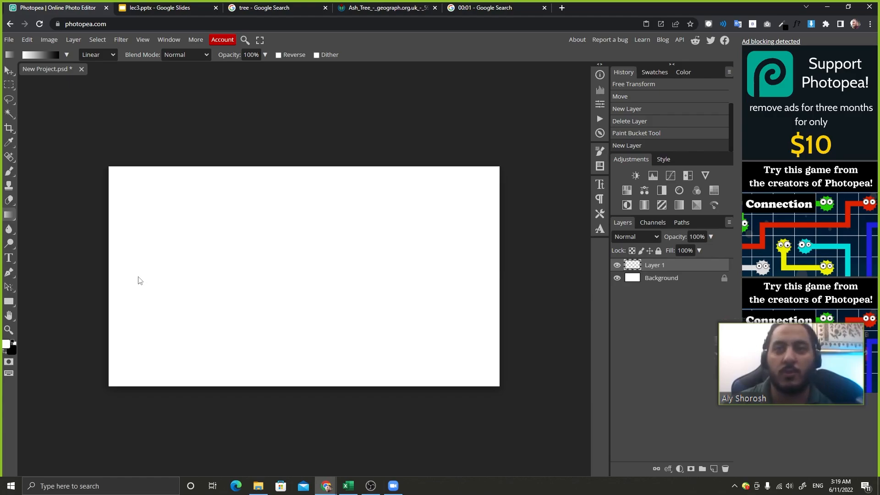
# Step: Try a horizontal white-to-black linear gradient across nearly the full width of the new layer and undo it
pyautogui.moveTo(136, 277); pyautogui.dragTo(351, 281)
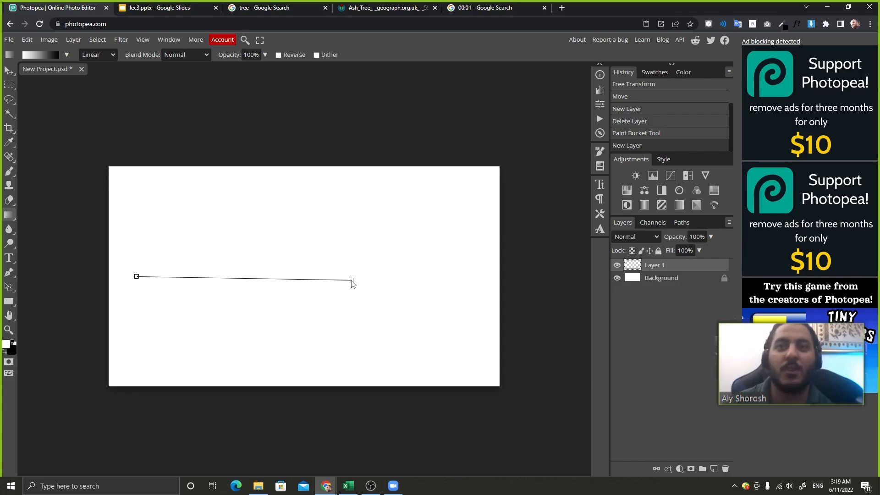
pyautogui.moveTo(353, 284); pyautogui.dragTo(453, 278)
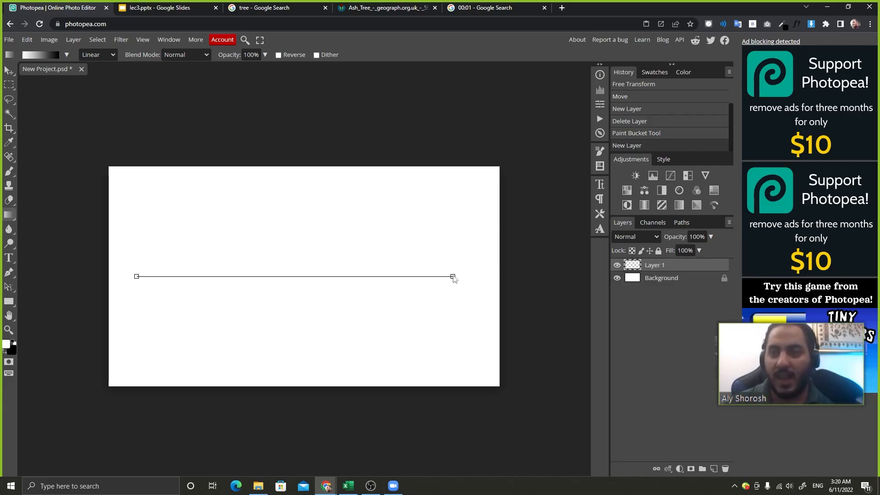
pyautogui.moveTo(454, 279)
pyautogui.mouseDown()
pyautogui.moveTo(469, 199)
pyautogui.moveTo(309, 258)
pyautogui.moveTo(465, 277)
pyautogui.moveTo(458, 279)
pyautogui.mouseUp()
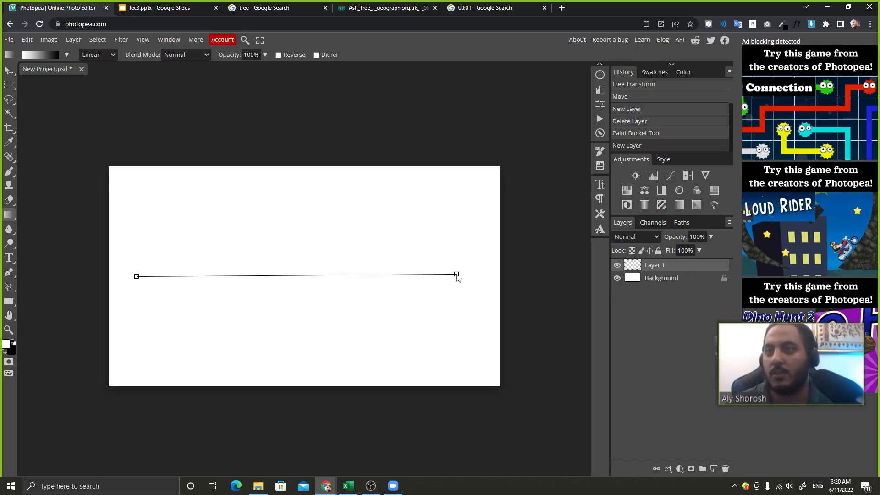
pyautogui.moveTo(456, 275); pyautogui.dragTo(456, 274)
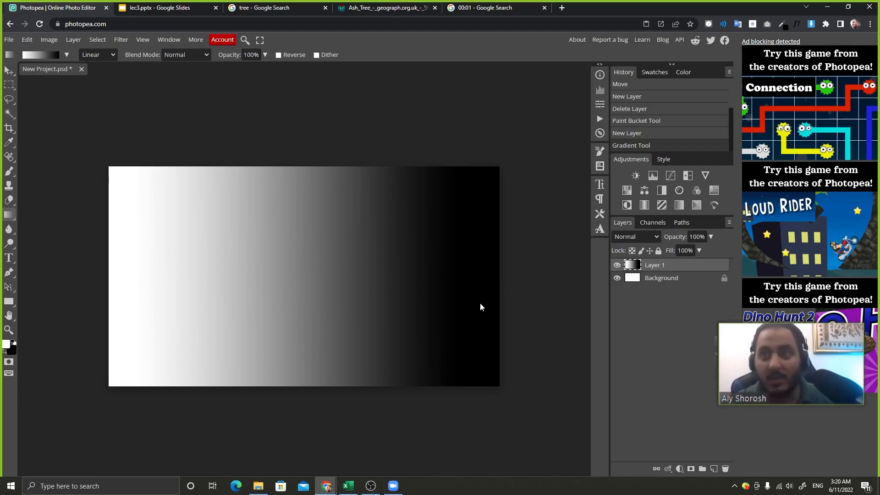
pyautogui.hotkey('ctrl', 'z')
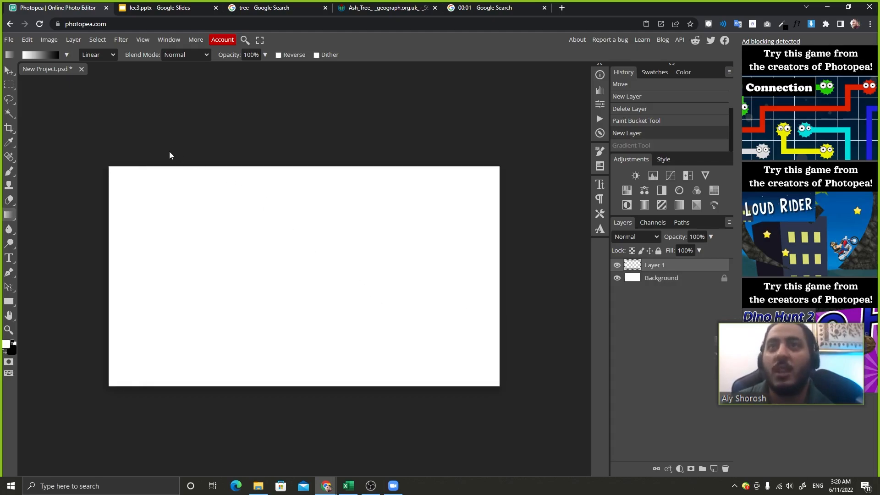
# Step: Try linear gradients on Layer 1 in vertical, horizontal and diagonal directions, ending with a very short, nearly horizontal one near the center
pyautogui.moveTo(304, 195)
pyautogui.mouseDown()
pyautogui.moveTo(304, 370)
pyautogui.moveTo(300, 185)
pyautogui.mouseUp()
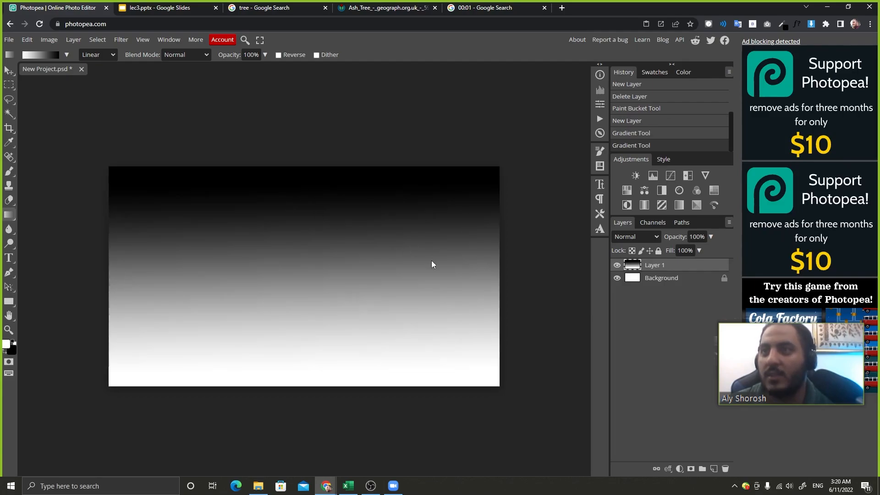
pyautogui.moveTo(439, 262); pyautogui.dragTo(183, 265)
pyautogui.moveTo(254, 223); pyautogui.dragTo(342, 316)
pyautogui.moveTo(364, 191); pyautogui.dragTo(307, 346)
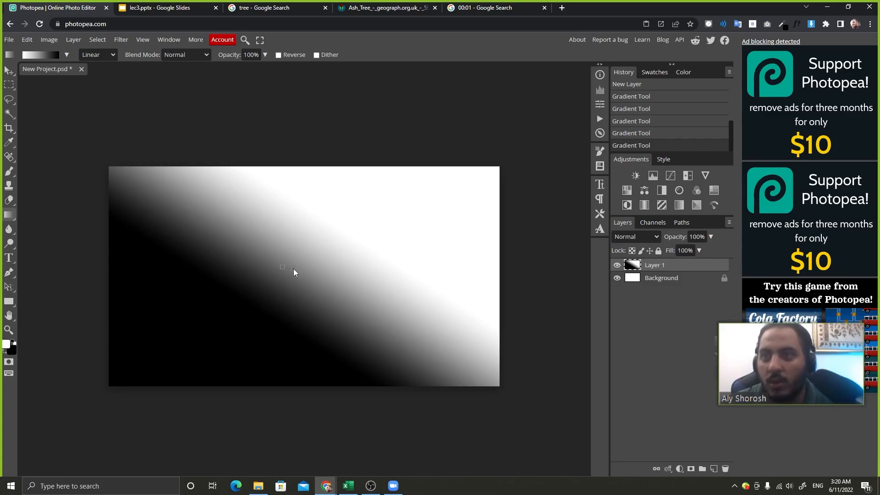
pyautogui.moveTo(293, 268); pyautogui.dragTo(292, 268)
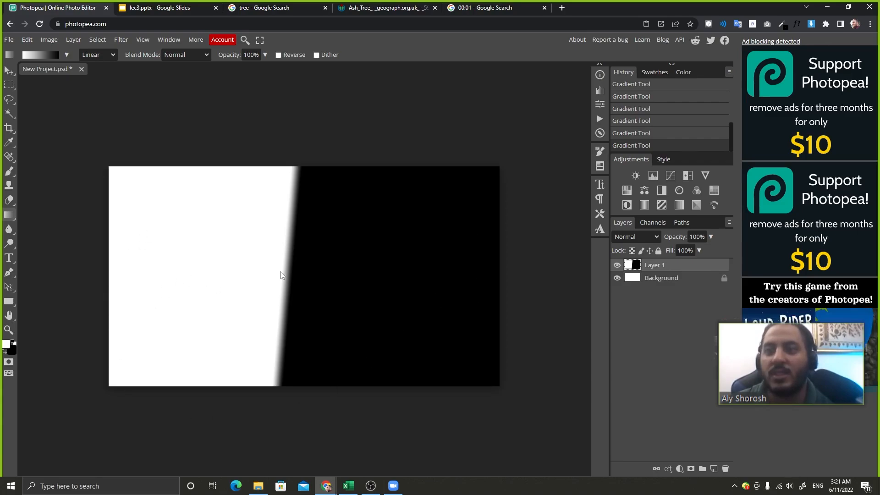
pyautogui.moveTo(299, 275); pyautogui.dragTo(293, 275)
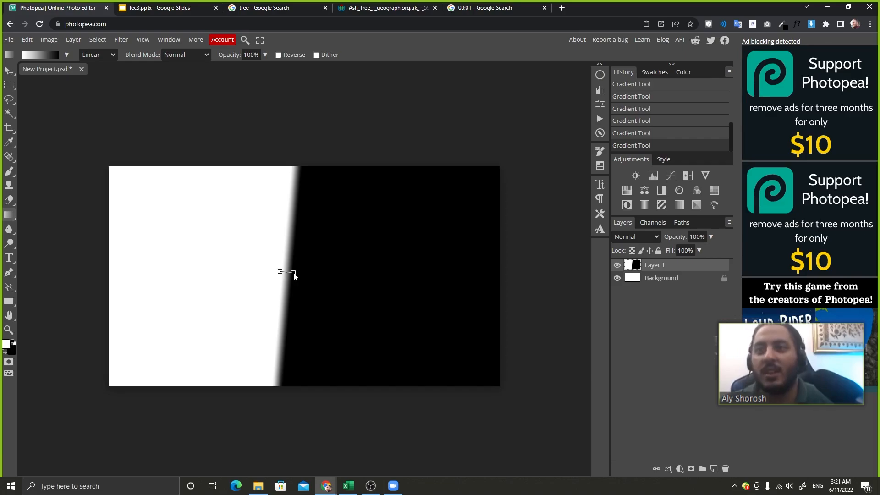
# Step: Capture the canvas area as a screenshot and box both endpoints of the short gradient line in red
pyautogui.press('Print')
pyautogui.moveTo(67, 137); pyautogui.dragTo(522, 414)
pyautogui.click(530, 362)
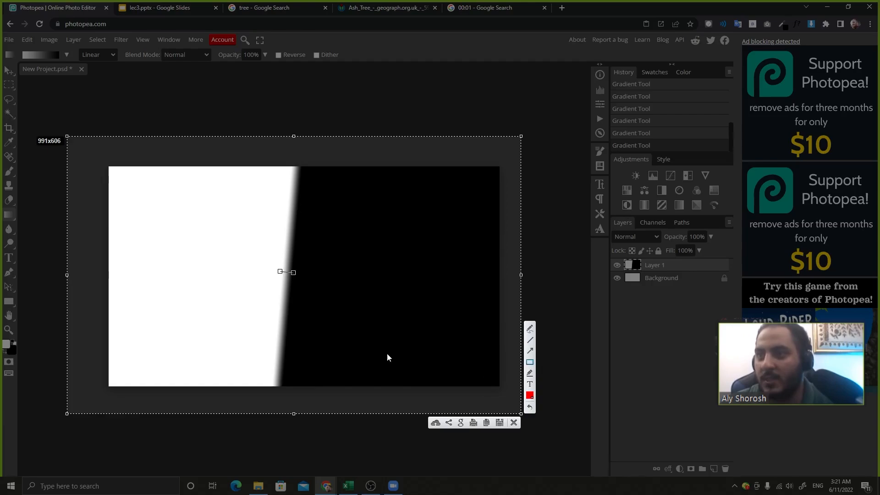
pyautogui.moveTo(290, 269)
pyautogui.mouseDown()
pyautogui.moveTo(299, 276)
pyautogui.moveTo(283, 274)
pyautogui.mouseUp()
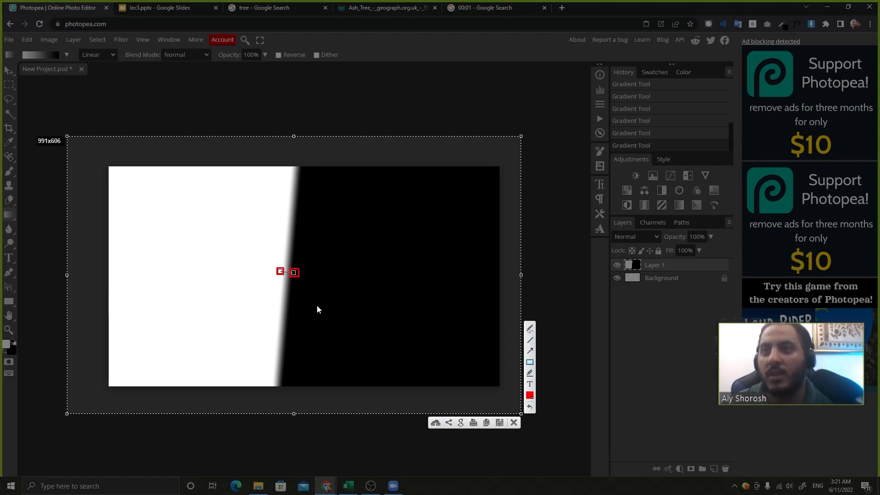
# Step: Mark the gradient line and outline the solid white and black regions in red freehand, and discard the screenshot
pyautogui.click(530, 329)
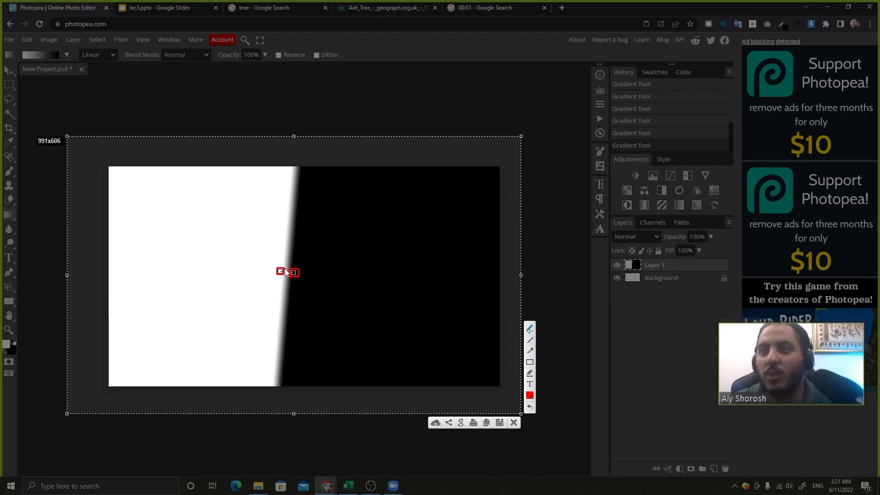
pyautogui.moveTo(284, 271); pyautogui.dragTo(296, 278)
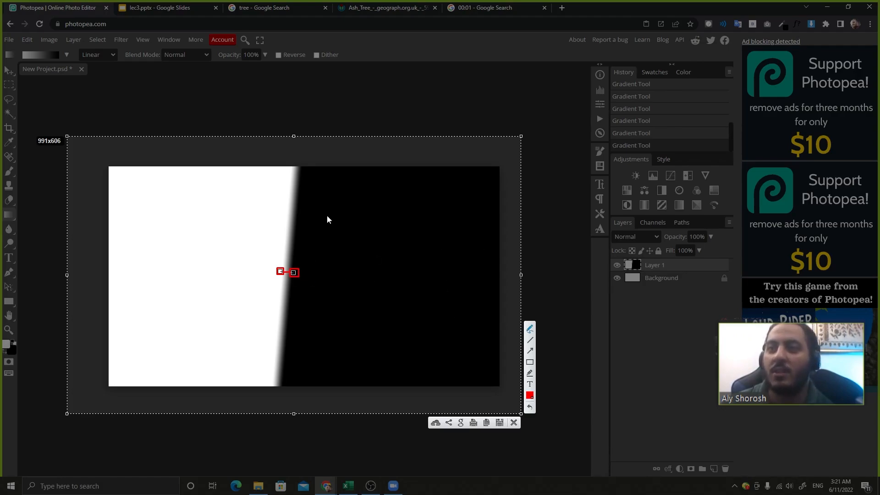
pyautogui.moveTo(308, 160)
pyautogui.mouseDown()
pyautogui.moveTo(313, 375)
pyautogui.moveTo(433, 395)
pyautogui.moveTo(516, 327)
pyautogui.moveTo(510, 170)
pyautogui.moveTo(347, 142)
pyautogui.moveTo(324, 149)
pyautogui.moveTo(278, 196)
pyautogui.moveTo(251, 354)
pyautogui.moveTo(252, 402)
pyautogui.moveTo(111, 396)
pyautogui.moveTo(87, 250)
pyautogui.moveTo(104, 158)
pyautogui.moveTo(265, 156)
pyautogui.mouseUp()
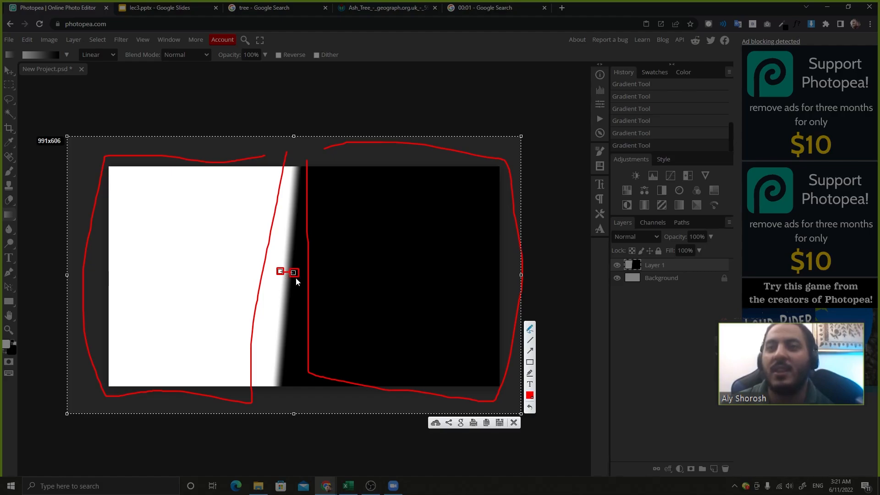
pyautogui.click(513, 422)
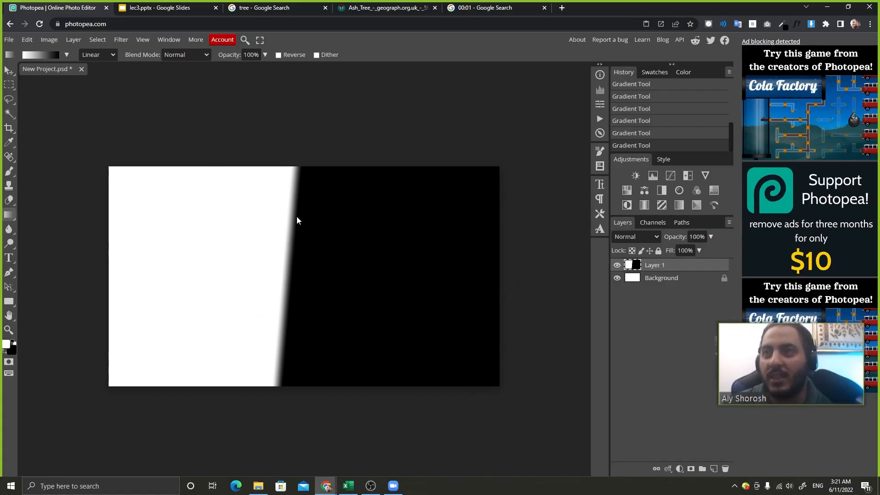
# Step: Examine the narrow white-to-black transition of the short gradient up close
pyautogui.scroll(3, 295, 227)
pyautogui.moveTo(240, 245); pyautogui.dragTo(281, 237)
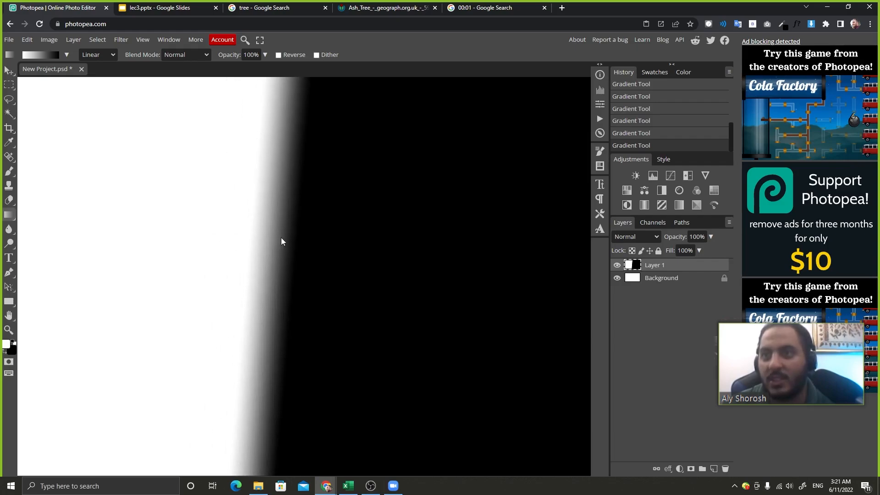
pyautogui.hotkey('ctrl', 'z')
pyautogui.scroll(-3, 282, 239)
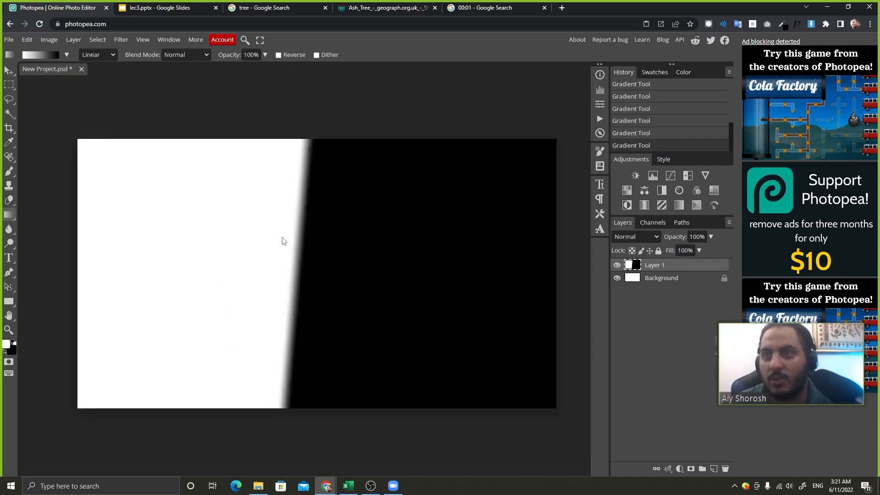
pyautogui.scroll(2, 283, 240)
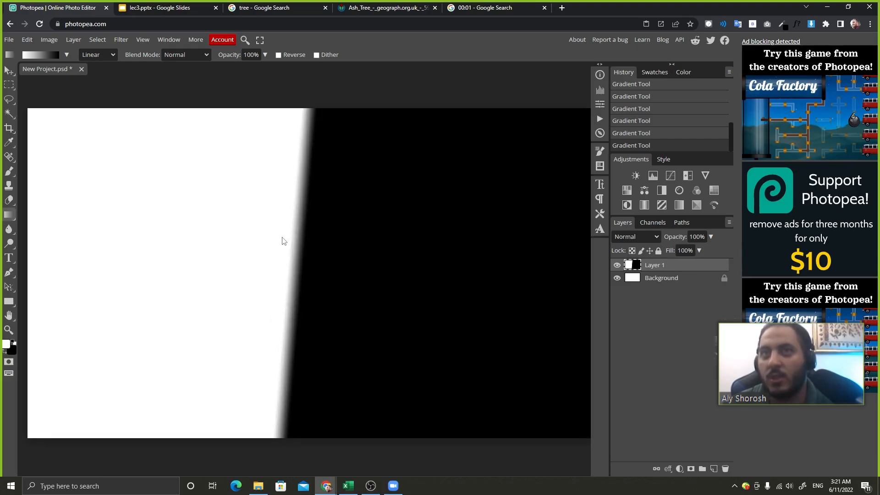
pyautogui.scroll(-3, 282, 241)
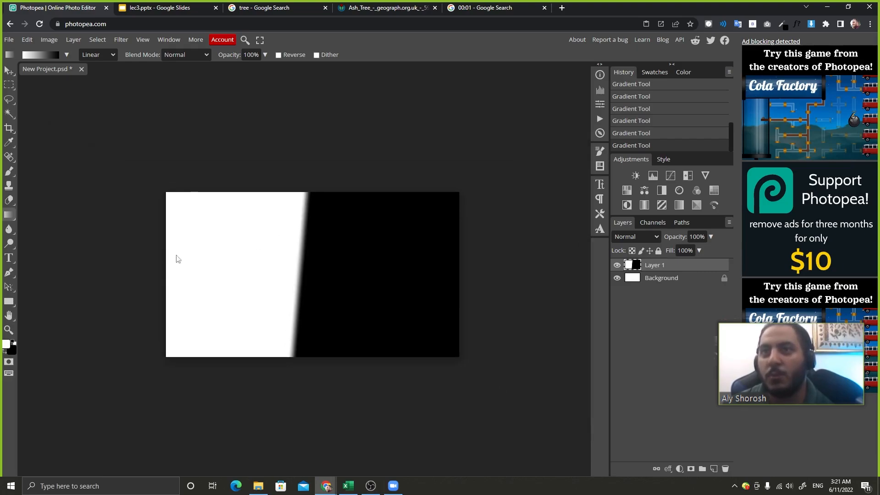
# Step: Draw a horizontal white-to-black gradient on Layer 1 that starts and ends beyond the canvas sides, and inspect its tones
pyautogui.moveTo(32, 258); pyautogui.dragTo(584, 258)
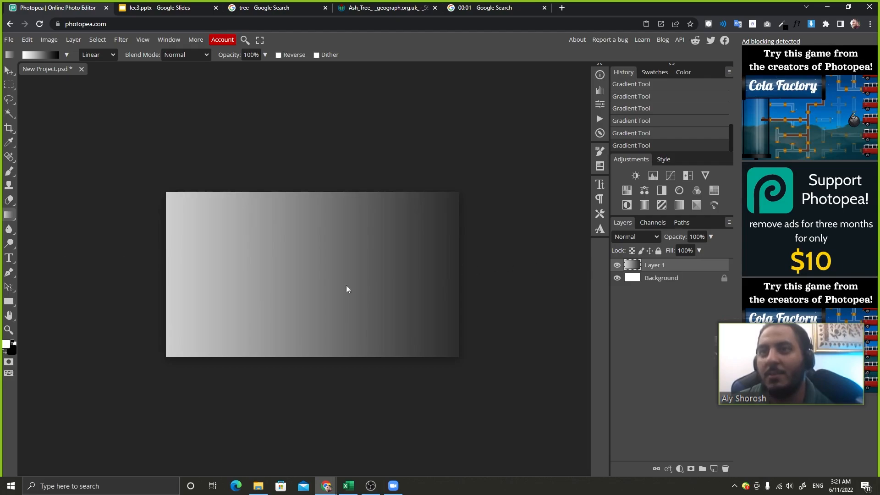
pyautogui.hotkey('ctrl', '+')
pyautogui.hotkey('ctrl', '+')
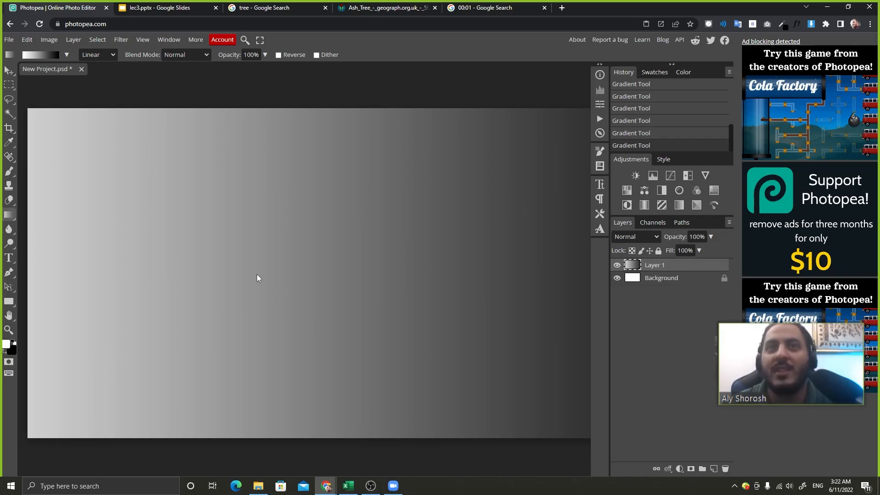
pyautogui.hotkey('ctrl', '-')
pyautogui.hotkey('ctrl', '-')
pyautogui.hotkey('ctrl', '-')
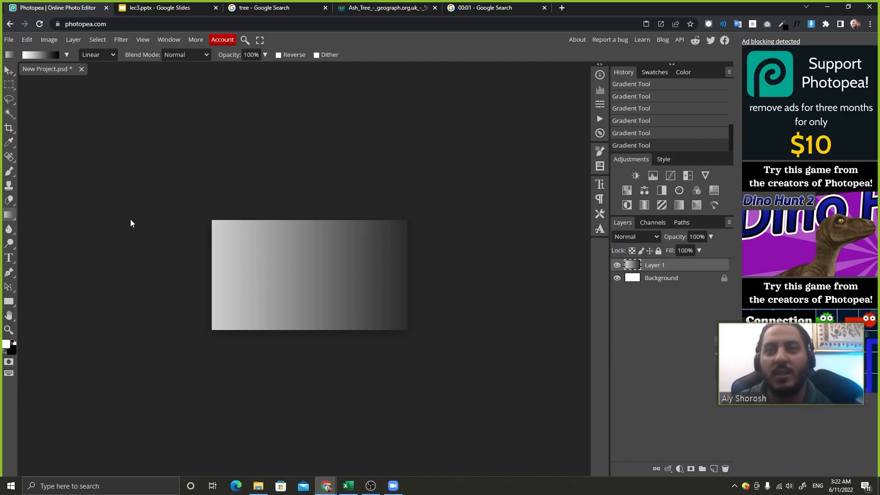
pyautogui.hotkey('ctrl', '+')
pyautogui.hotkey('ctrl', '+')
pyautogui.hotkey('ctrl', '+')
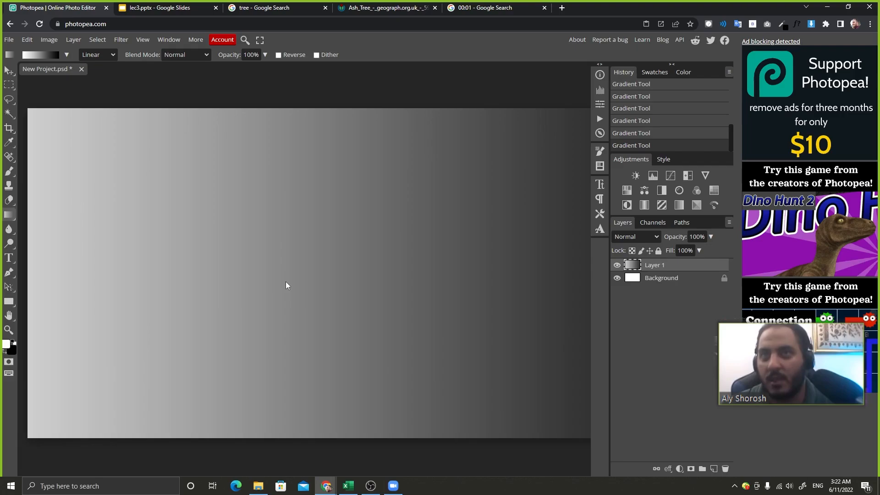
# Step: Try moving the gradient layer sideways with the Move tool, undo the move and deselect the layer
pyautogui.hotkey('ctrl', '-')
pyautogui.press('v')
pyautogui.moveTo(220, 208); pyautogui.dragTo(291, 208)
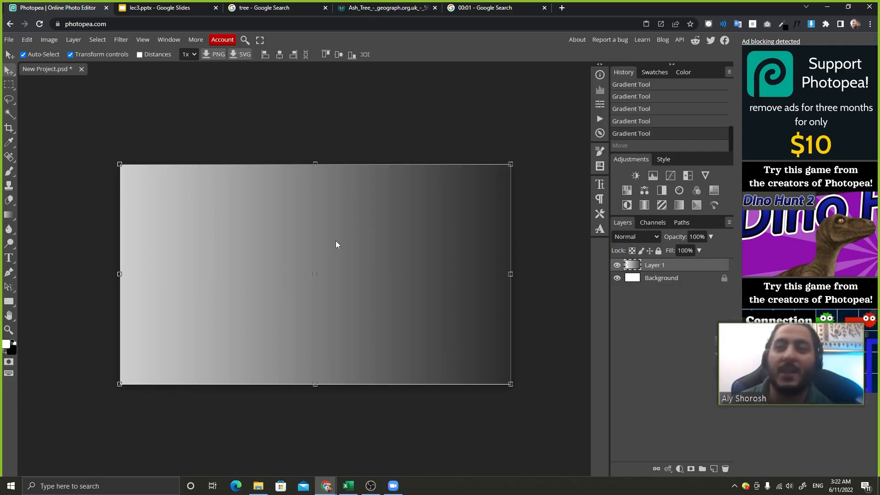
pyautogui.click(391, 95)
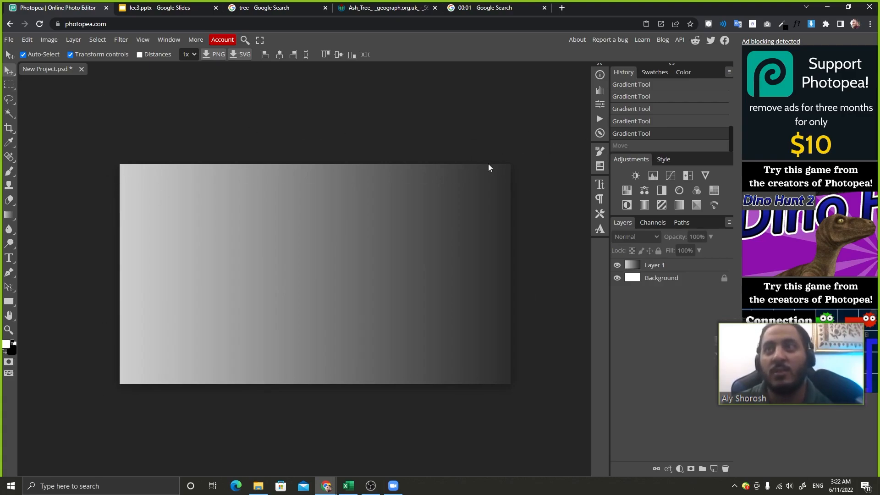
# Step: Select Layer 1 and draw a horizontal white-to-black linear gradient across the middle two-thirds of the canvas
pyautogui.click(9, 214)
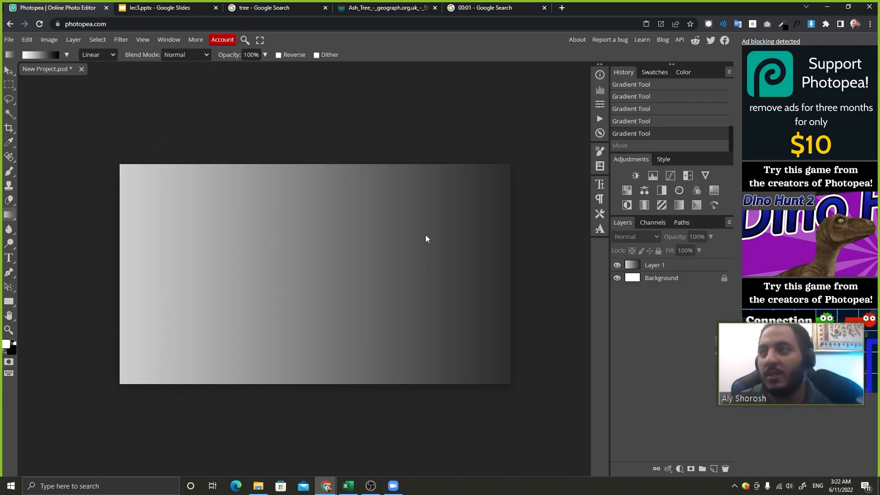
pyautogui.moveTo(218, 232); pyautogui.dragTo(316, 235)
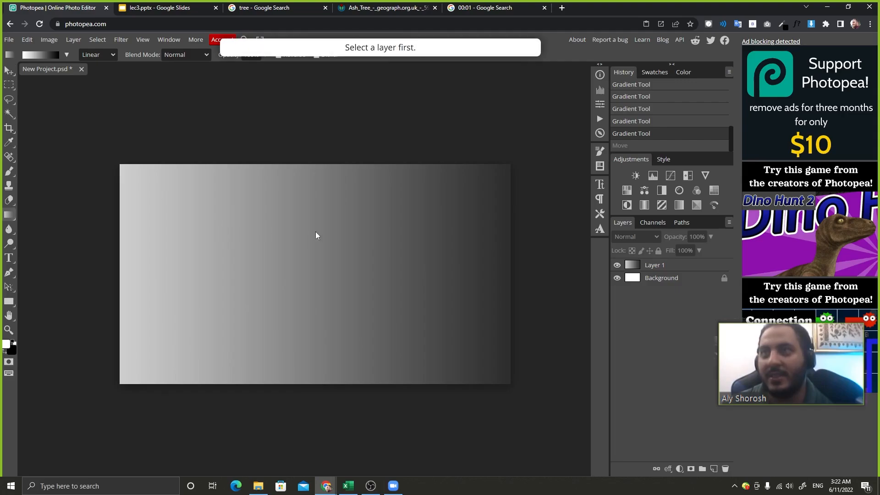
pyautogui.click(670, 268)
pyautogui.moveTo(182, 265); pyautogui.dragTo(438, 265)
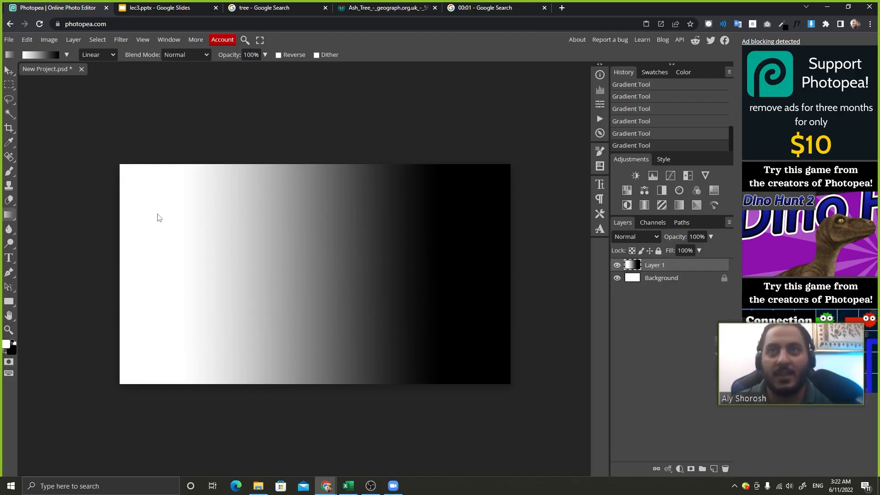
# Step: Switch the gradient type to Radial, delete Layer 1 and add a new empty layer above the background
pyautogui.click(99, 56)
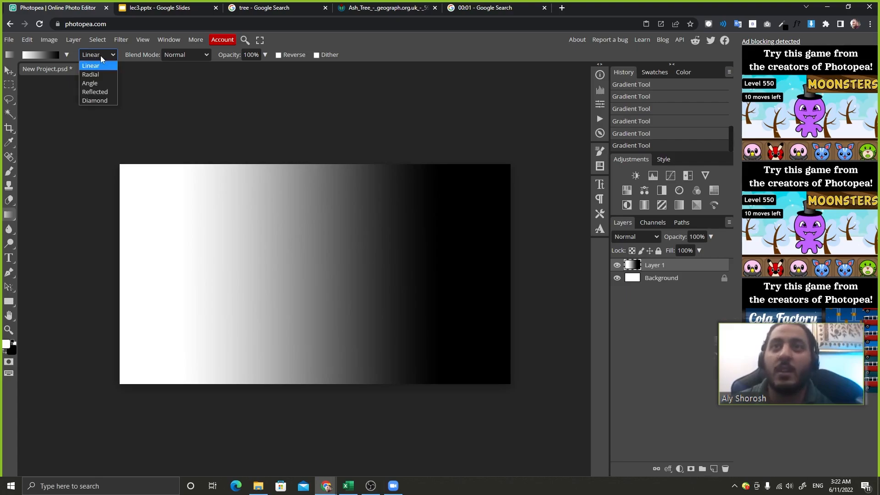
pyautogui.click(105, 78)
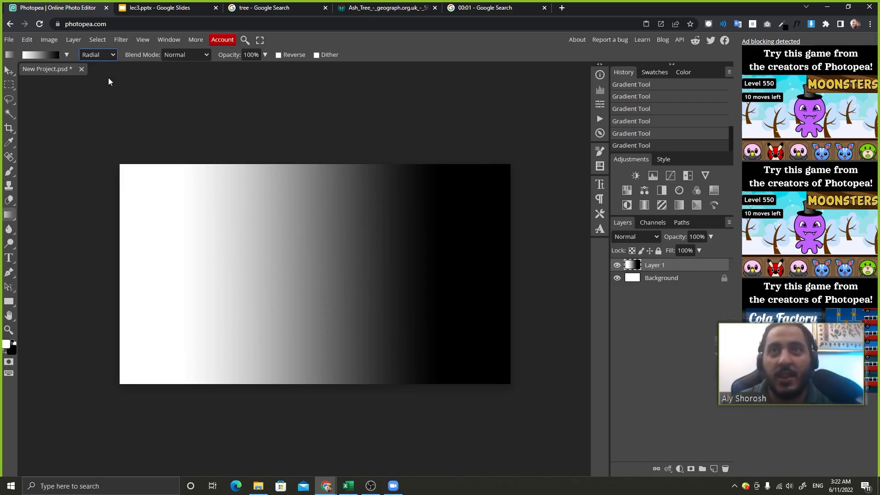
pyautogui.click(618, 265)
pyautogui.click(618, 265)
pyautogui.moveTo(655, 267); pyautogui.dragTo(725, 469)
pyautogui.click(713, 469)
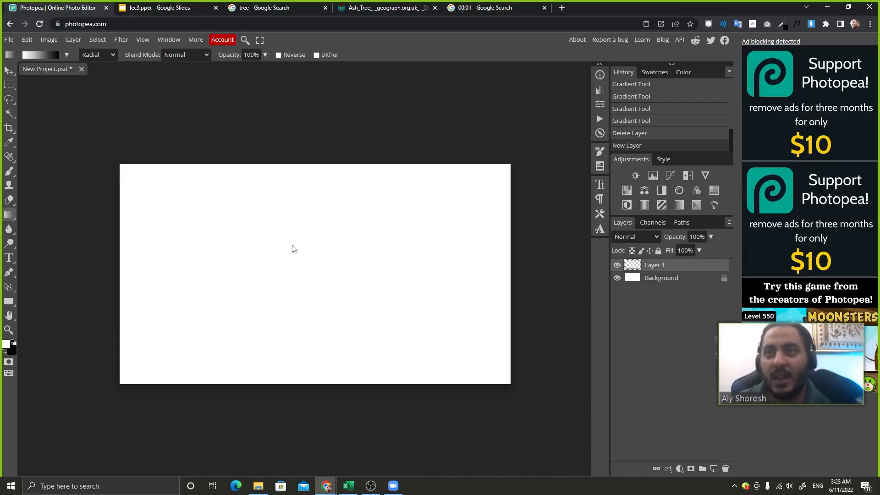
# Step: Draw a white-to-black radial gradient from the canvas centre outward to the left, undoing the first attempt and redrawing it
pyautogui.moveTo(296, 258); pyautogui.dragTo(180, 260)
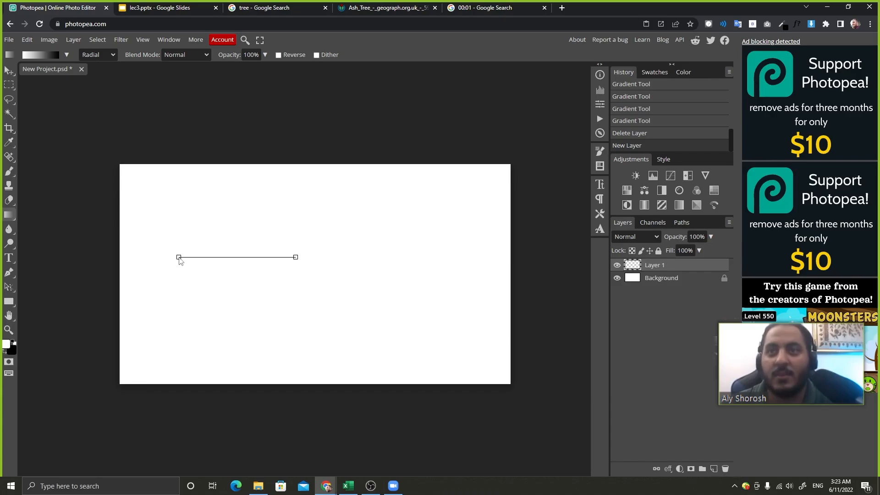
pyautogui.moveTo(179, 259); pyautogui.dragTo(179, 261)
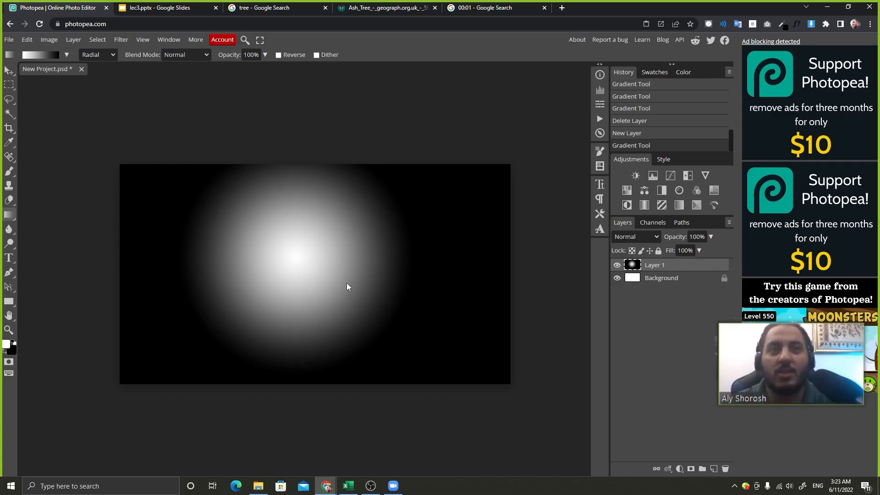
pyautogui.hotkey('ctrl', 'z')
pyautogui.moveTo(313, 272); pyautogui.dragTo(199, 273)
pyautogui.moveTo(315, 269); pyautogui.dragTo(202, 271)
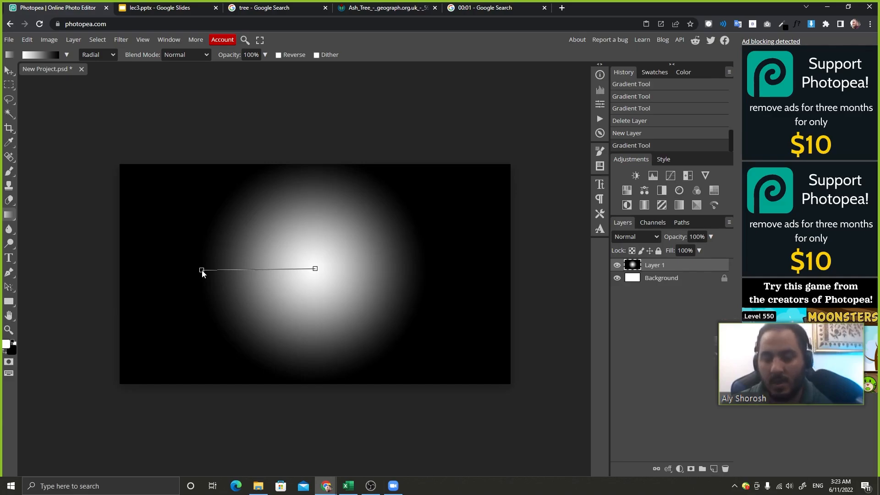
# Step: Capture a screenshot area around the canvas and mark the radial gradient's centre and end point with red rectangles
pyautogui.press('Print')
pyautogui.moveTo(102, 147); pyautogui.dragTo(536, 392)
pyautogui.click(545, 340)
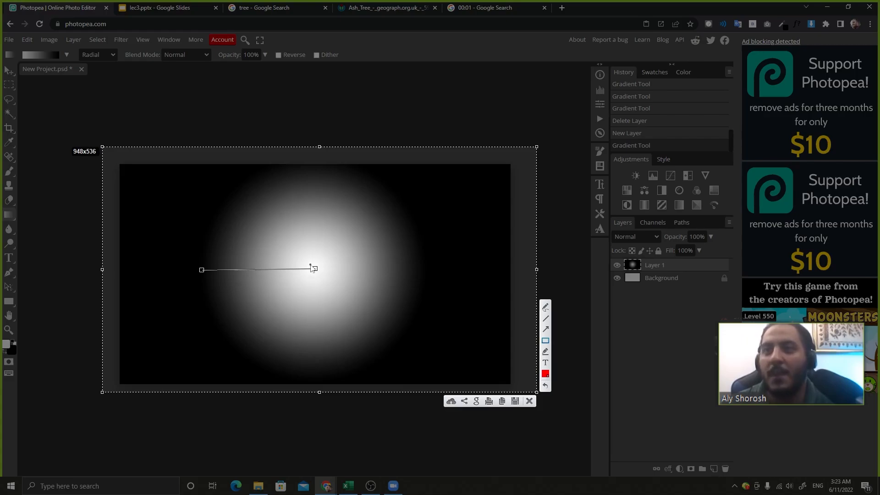
pyautogui.moveTo(311, 265); pyautogui.dragTo(321, 274)
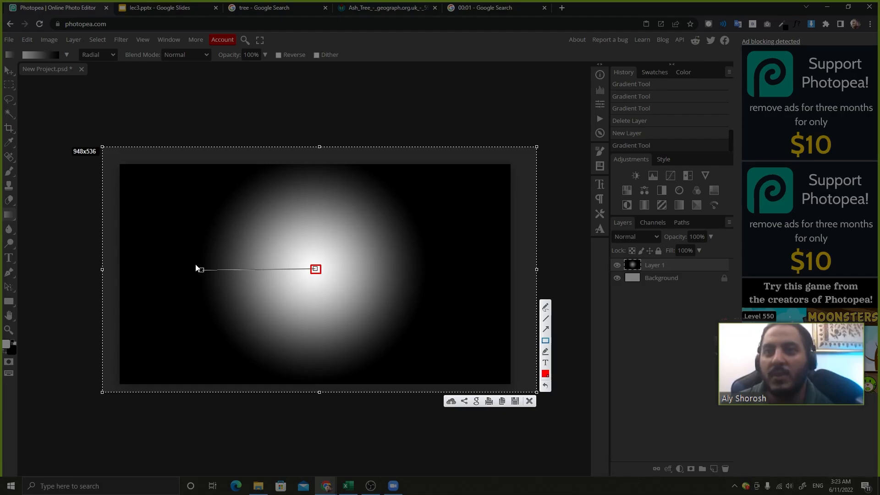
pyautogui.moveTo(196, 265); pyautogui.dragTo(207, 276)
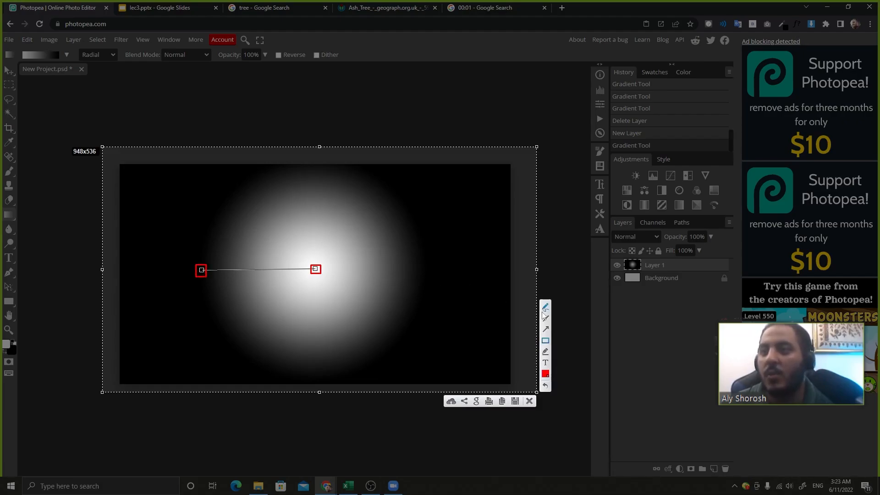
# Step: Sketch straight red boundary and extension lines over the captured gradient for comparison with a linear one, and undo those four lines
pyautogui.click(545, 318)
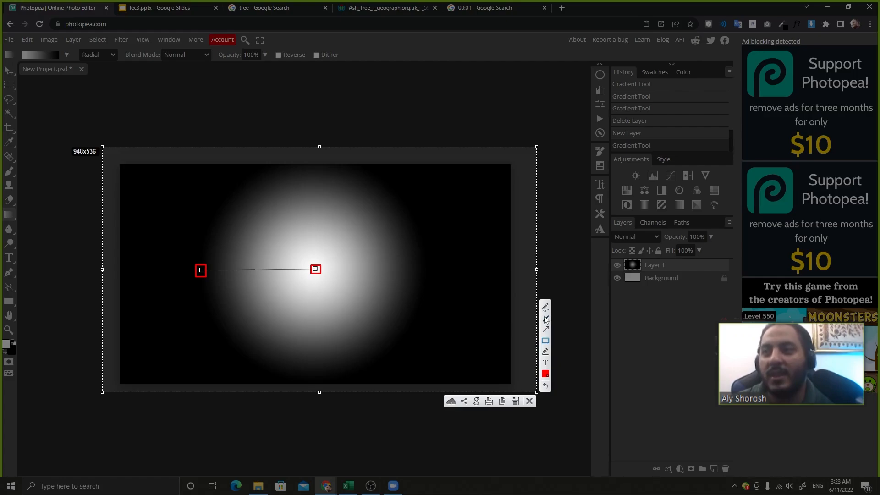
pyautogui.moveTo(322, 160)
pyautogui.mouseDown()
pyautogui.moveTo(351, 411)
pyautogui.moveTo(324, 433)
pyautogui.moveTo(322, 426)
pyautogui.mouseUp()
pyautogui.moveTo(332, 265); pyautogui.dragTo(524, 265)
pyautogui.moveTo(183, 161)
pyautogui.mouseDown()
pyautogui.moveTo(188, 410)
pyautogui.moveTo(178, 381)
pyautogui.mouseUp()
pyautogui.moveTo(175, 269); pyautogui.dragTo(70, 270)
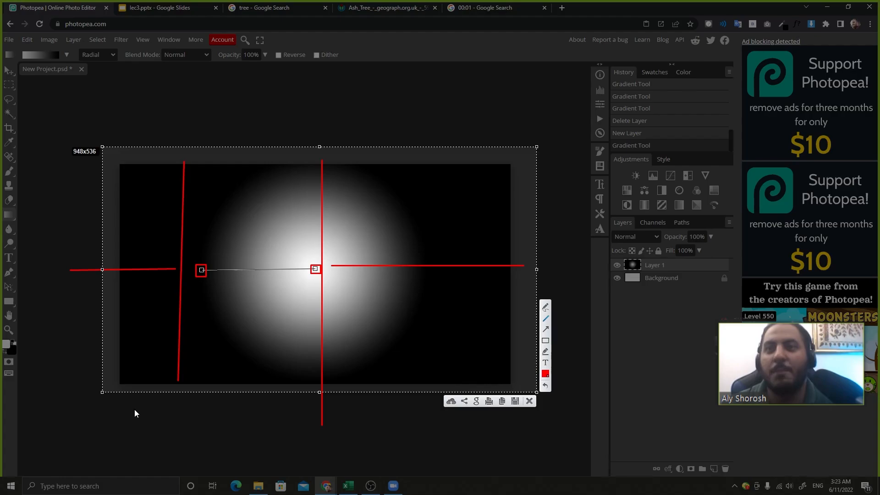
pyautogui.hotkey('ctrl', 'z')
pyautogui.hotkey('ctrl', 'z')
pyautogui.hotkey('ctrl', 'z')
pyautogui.hotkey('ctrl', 'z')
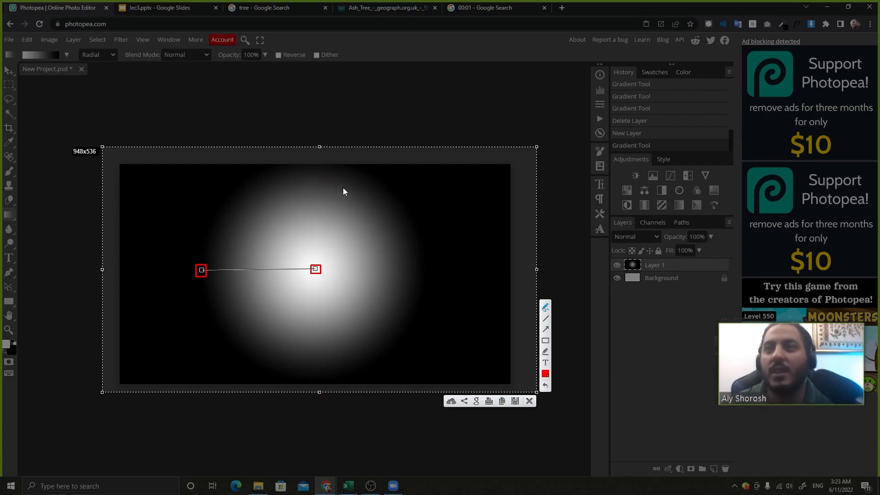
# Step: Outline the radial gradient's circle and trace its radius freehand in red, and close the screenshot without saving
pyautogui.moveTo(344, 183); pyautogui.dragTo(319, 175)
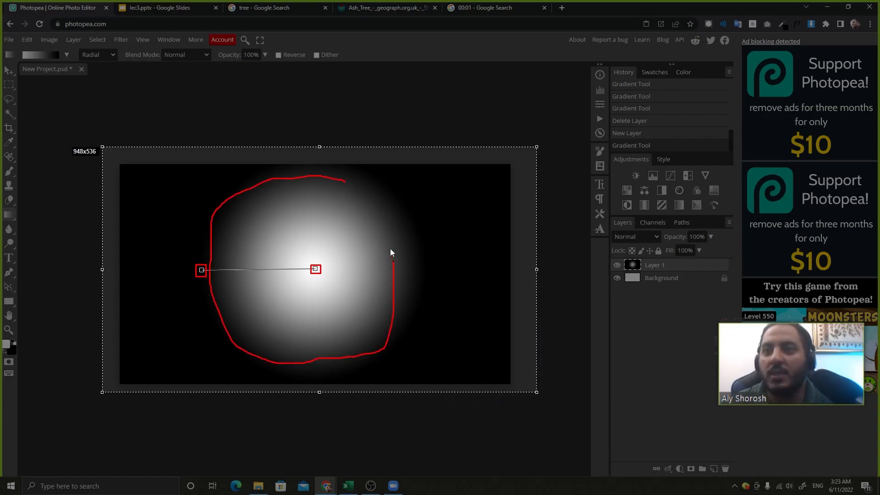
pyautogui.moveTo(346, 174); pyautogui.dragTo(342, 174)
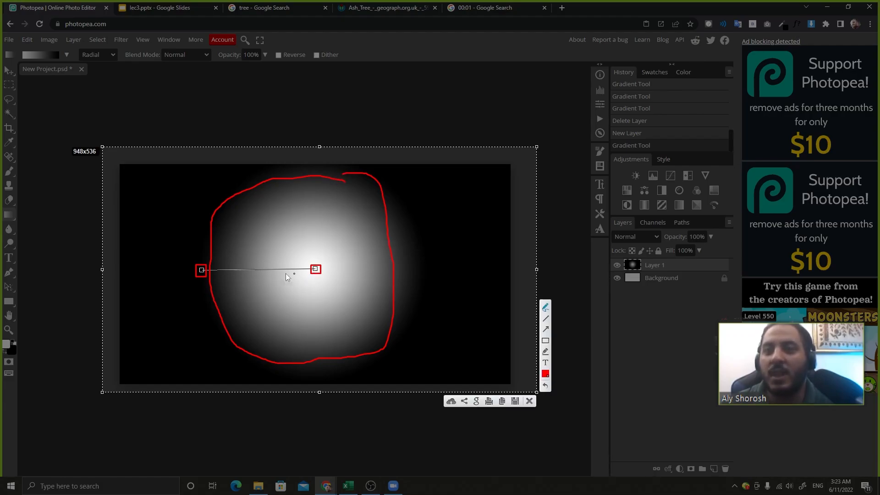
pyautogui.moveTo(209, 268); pyautogui.dragTo(315, 269)
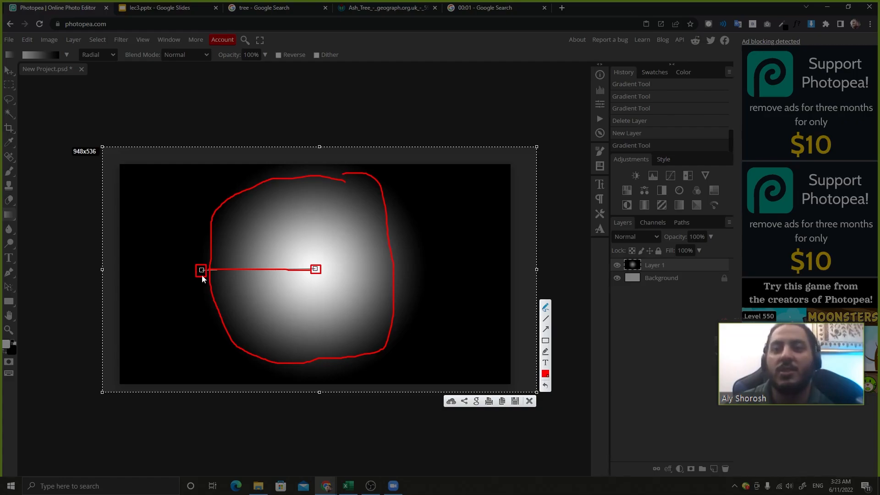
pyautogui.click(530, 401)
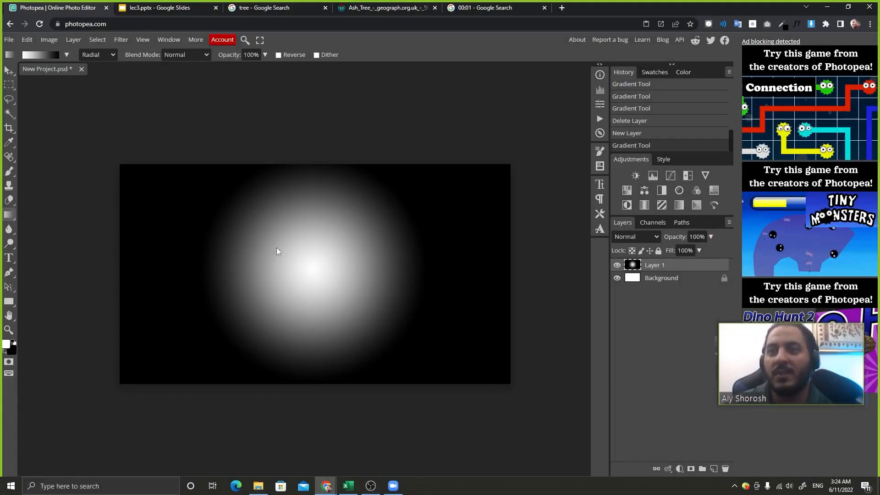
# Step: Redraw the radial gradient with a very short radius and again from the centre past the canvas's lower-right corner, and inspect its tones
pyautogui.moveTo(299, 277); pyautogui.dragTo(308, 278)
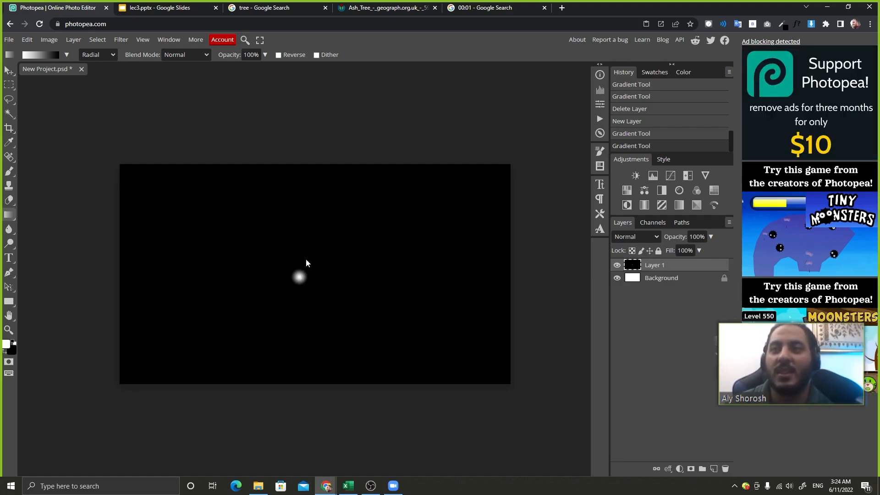
pyautogui.moveTo(306, 263); pyautogui.dragTo(578, 451)
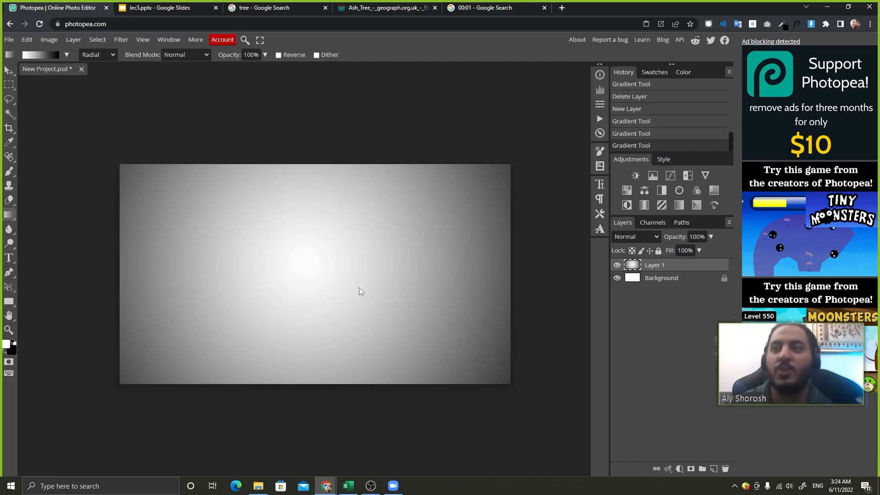
pyautogui.scroll(1, 359, 288)
pyautogui.scroll(-1, 359, 288)
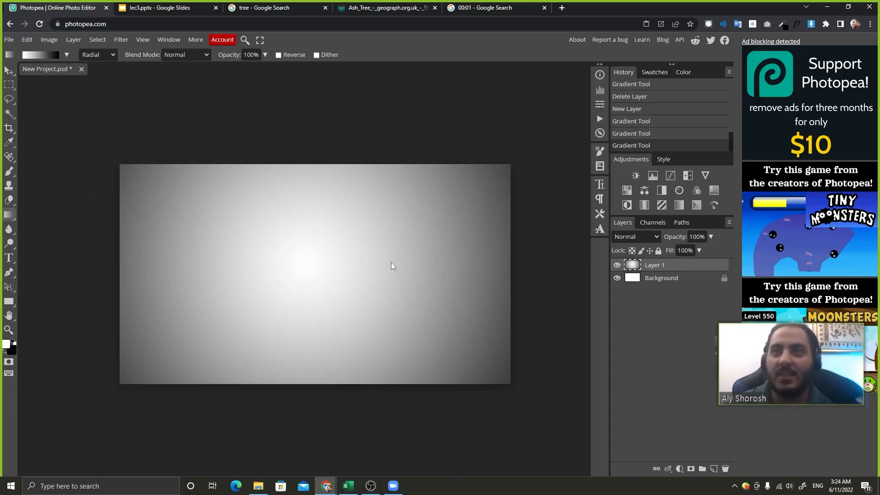
pyautogui.scroll(-1, 391, 266)
pyautogui.scroll(2, 391, 266)
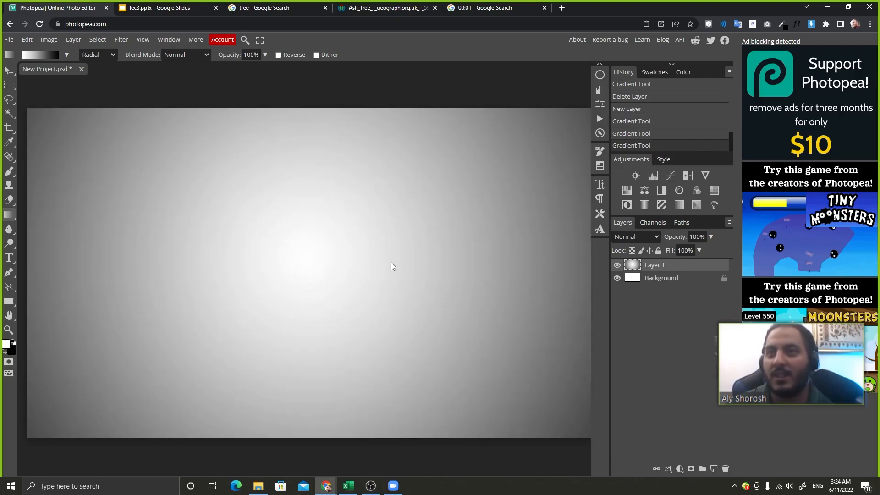
pyautogui.scroll(-2, 392, 262)
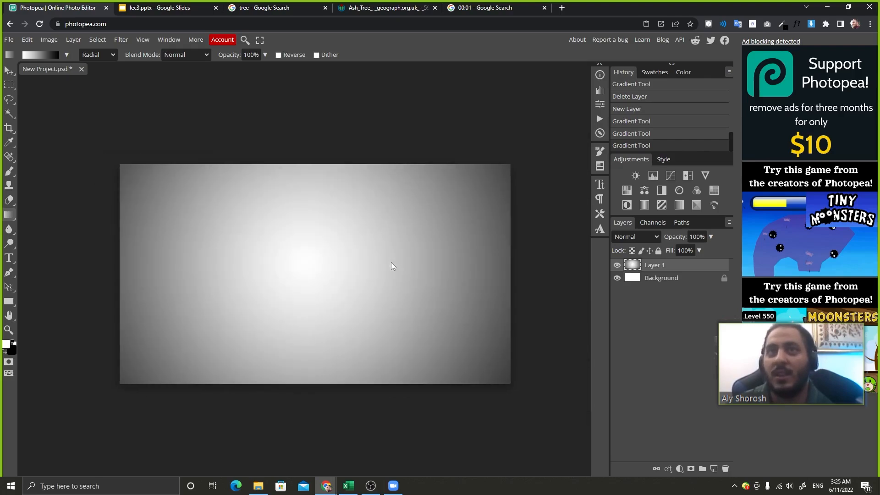
# Step: Set the gradient type to Angle and draw test gradients, ending with a vertical one running downward from above the canvas centre
pyautogui.click(106, 55)
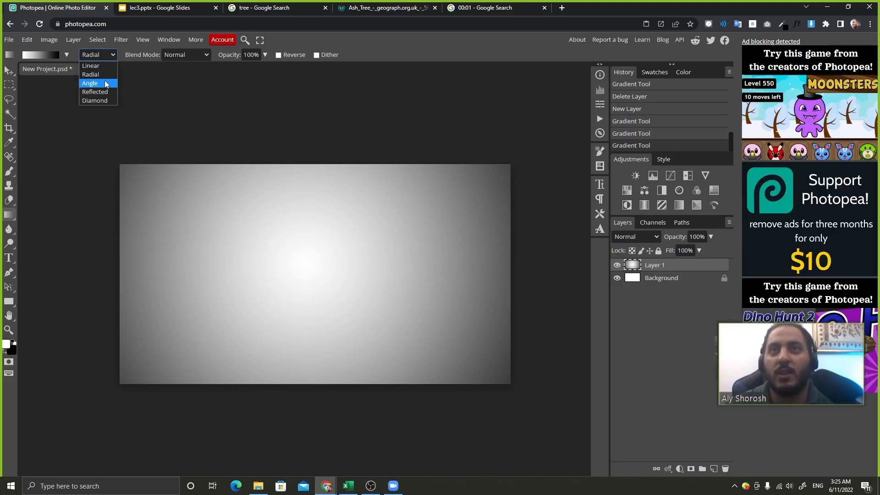
pyautogui.click(101, 83)
pyautogui.moveTo(265, 237); pyautogui.dragTo(395, 312)
pyautogui.moveTo(315, 271); pyautogui.dragTo(308, 314)
pyautogui.moveTo(306, 245); pyautogui.dragTo(301, 327)
pyautogui.moveTo(303, 223); pyautogui.dragTo(303, 323)
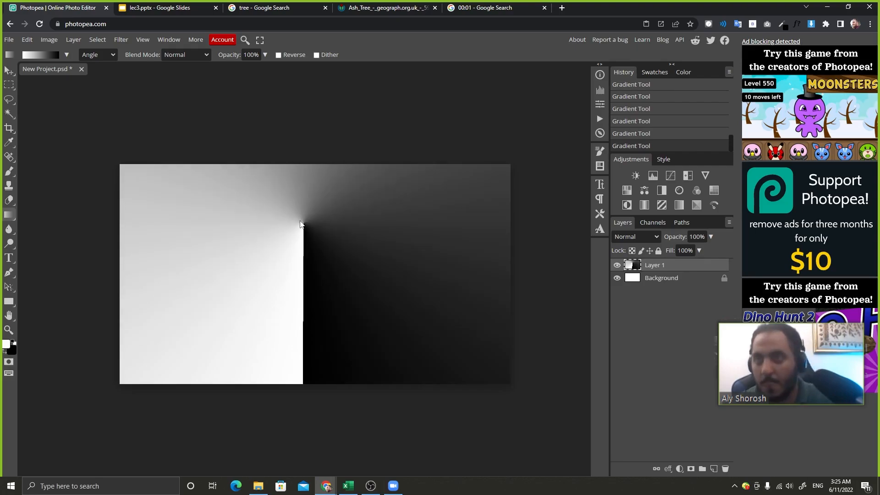
pyautogui.moveTo(302, 222); pyautogui.dragTo(305, 334)
# Step: Annotate a screenshot of the angle gradient with boxes on both end points and a circular sweep arrow, and close it without saving
pyautogui.press('Print')
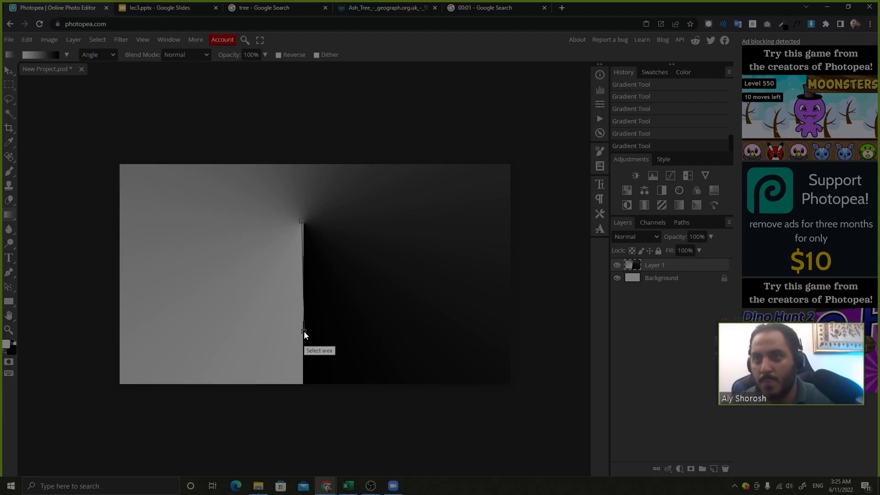
pyautogui.moveTo(78, 112); pyautogui.dragTo(532, 418)
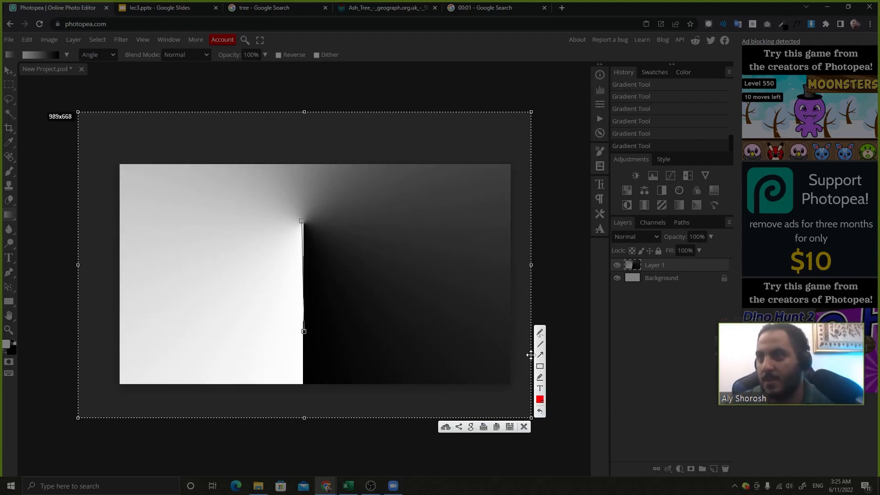
pyautogui.moveTo(294, 216); pyautogui.dragTo(309, 227)
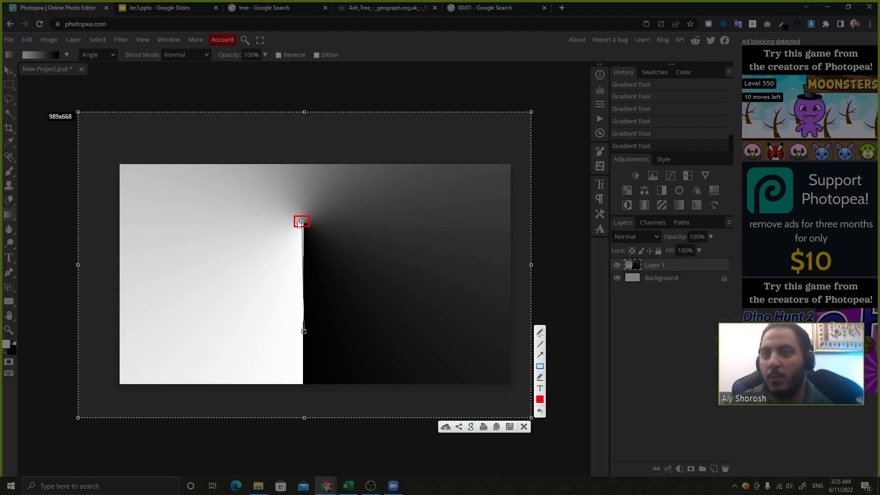
pyautogui.moveTo(298, 324); pyautogui.dragTo(312, 339)
pyautogui.click(539, 333)
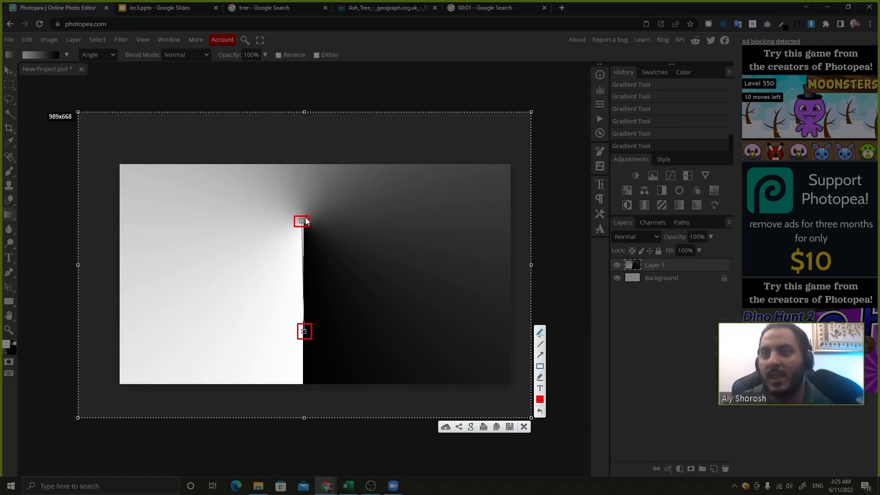
pyautogui.moveTo(302, 340); pyautogui.dragTo(268, 338)
pyautogui.moveTo(271, 330)
pyautogui.mouseDown()
pyautogui.moveTo(307, 357)
pyautogui.moveTo(315, 349)
pyautogui.moveTo(308, 345)
pyautogui.moveTo(316, 354)
pyautogui.moveTo(346, 328)
pyautogui.moveTo(370, 223)
pyautogui.moveTo(335, 193)
pyautogui.moveTo(248, 195)
pyautogui.moveTo(205, 236)
pyautogui.moveTo(219, 307)
pyautogui.moveTo(230, 326)
pyautogui.moveTo(274, 343)
pyautogui.mouseUp()
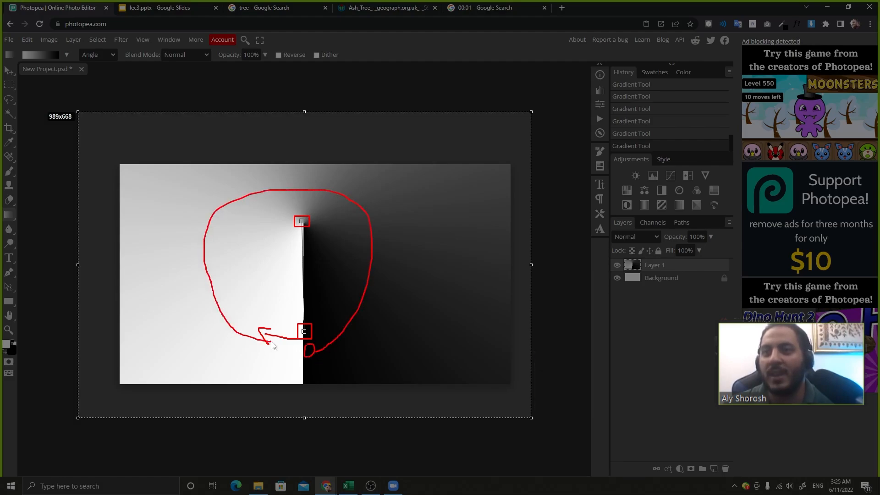
pyautogui.click(523, 426)
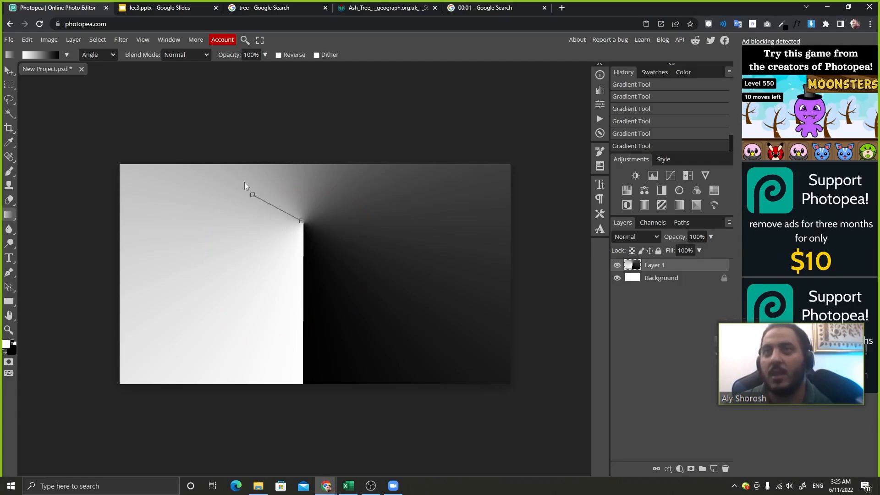
# Step: Set the gradient type to Reflected and draw slanted and horizontal gradients of different lengths across the canvas
pyautogui.click(99, 49)
pyautogui.click(100, 91)
pyautogui.moveTo(240, 252); pyautogui.dragTo(365, 274)
pyautogui.moveTo(285, 224); pyautogui.dragTo(307, 229)
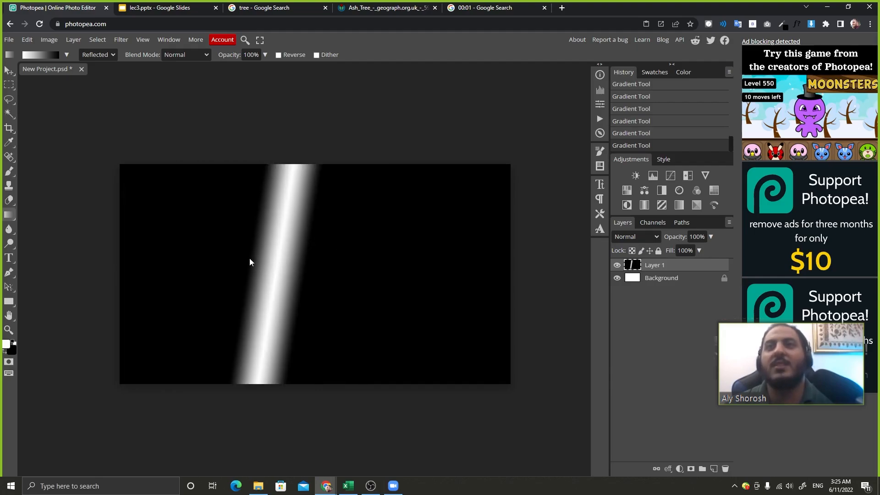
pyautogui.moveTo(250, 259); pyautogui.dragTo(403, 276)
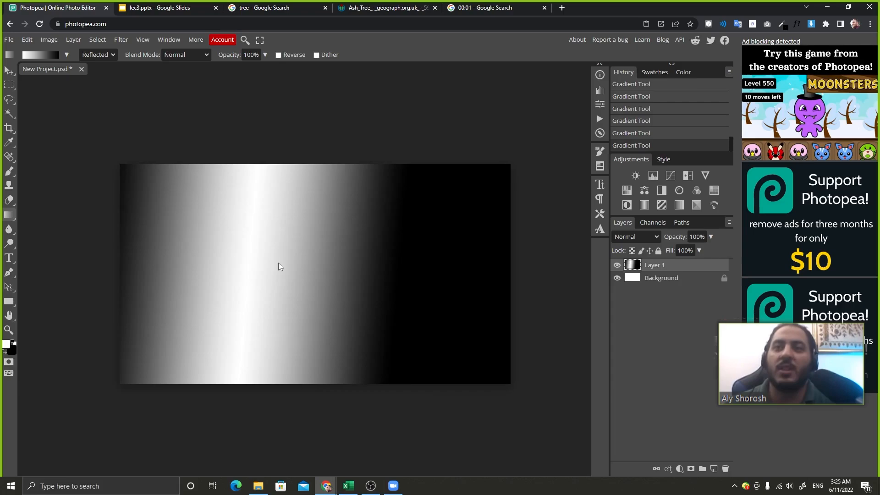
pyautogui.moveTo(279, 264); pyautogui.dragTo(358, 273)
pyautogui.moveTo(269, 266); pyautogui.dragTo(378, 266)
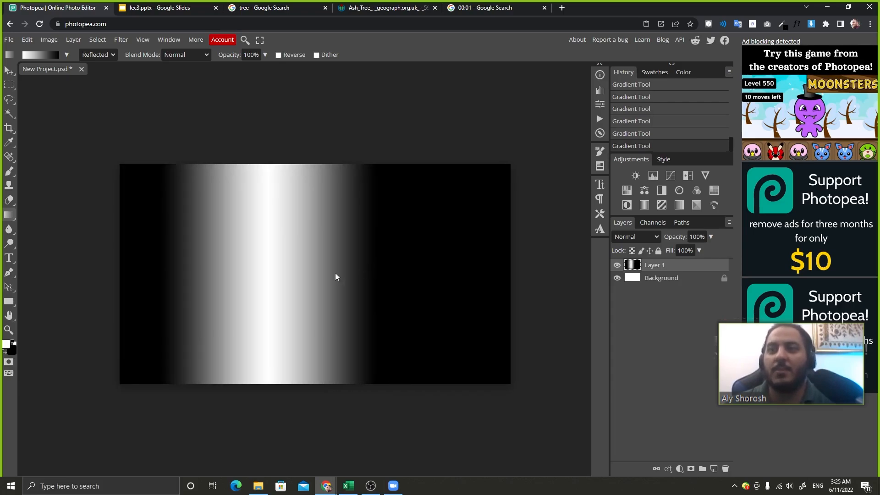
pyautogui.moveTo(252, 240); pyautogui.dragTo(399, 238)
# Step: Set the gradient type to Diamond and draw several diamond gradients of different sizes and angles around the canvas
pyautogui.click(106, 56)
pyautogui.click(98, 98)
pyautogui.moveTo(285, 249); pyautogui.dragTo(370, 294)
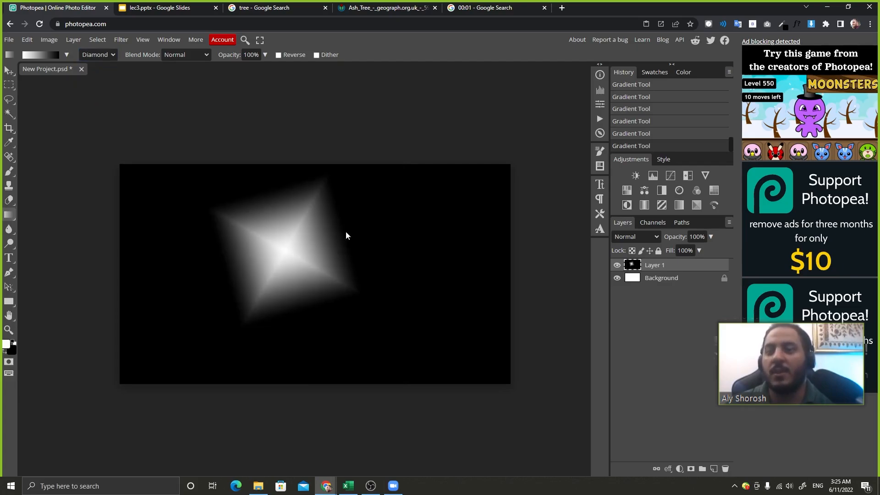
pyautogui.moveTo(345, 231); pyautogui.dragTo(362, 239)
pyautogui.moveTo(302, 254); pyautogui.dragTo(304, 300)
pyautogui.moveTo(244, 253); pyautogui.dragTo(279, 294)
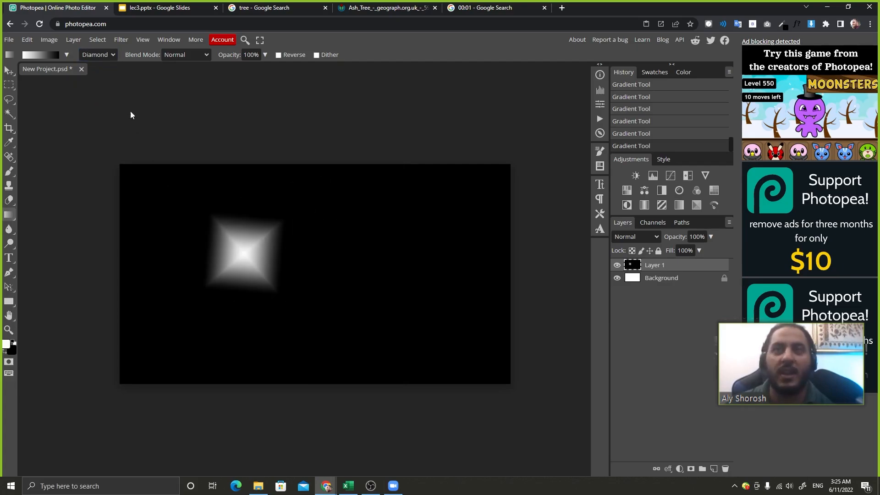
pyautogui.moveTo(326, 224); pyautogui.dragTo(297, 315)
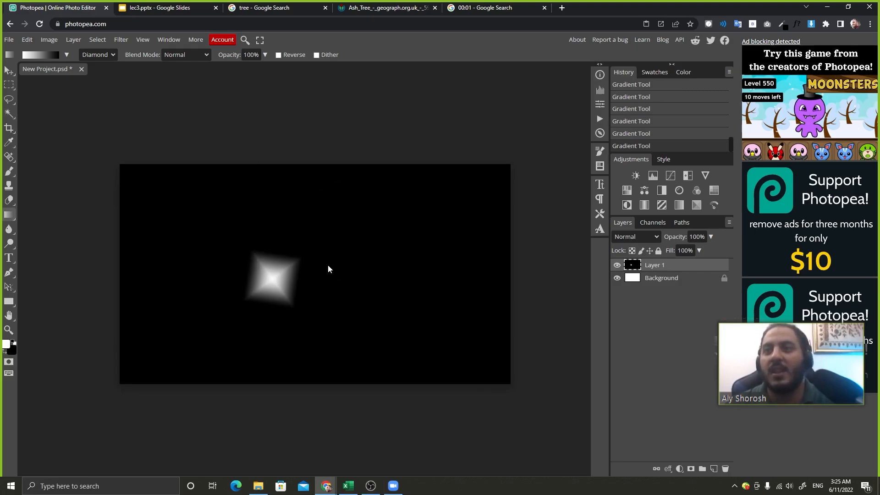
# Step: Draw more diamond gradients around the canvas centre, ending with a large one from right of centre toward the left
pyautogui.moveTo(324, 253); pyautogui.dragTo(311, 306)
pyautogui.moveTo(297, 274); pyautogui.dragTo(323, 305)
pyautogui.moveTo(303, 244); pyautogui.dragTo(359, 330)
pyautogui.moveTo(381, 235); pyautogui.dragTo(231, 278)
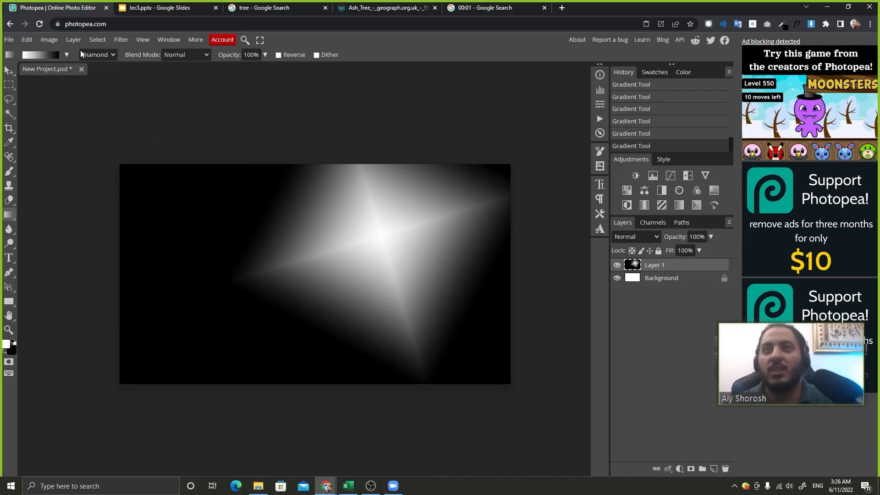
# Step: Set the gradient type to Linear and draw test gradients of different lengths and directions, ending with a short downward-right diagonal
pyautogui.click(112, 56)
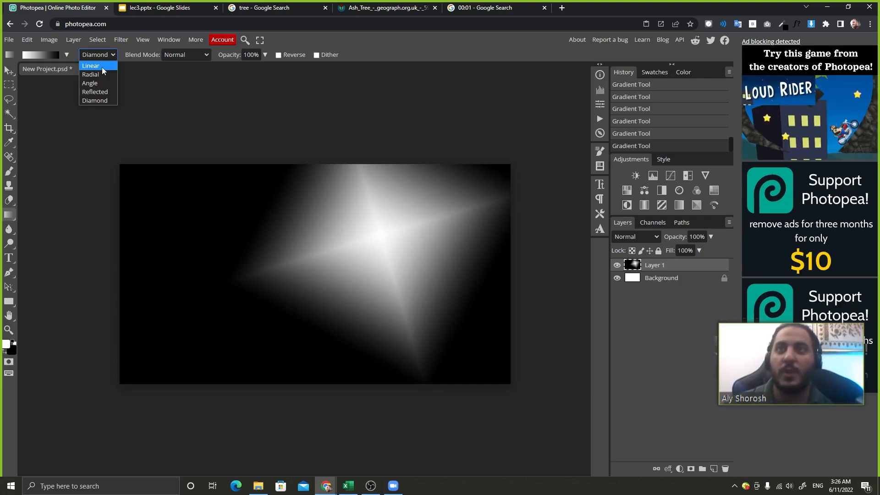
pyautogui.click(102, 68)
pyautogui.moveTo(256, 229); pyautogui.dragTo(340, 294)
pyautogui.moveTo(352, 234); pyautogui.dragTo(373, 293)
pyautogui.moveTo(287, 276); pyautogui.dragTo(109, 284)
pyautogui.moveTo(217, 213); pyautogui.dragTo(303, 289)
pyautogui.moveTo(386, 264); pyautogui.dragTo(243, 312)
pyautogui.moveTo(220, 258); pyautogui.dragTo(284, 300)
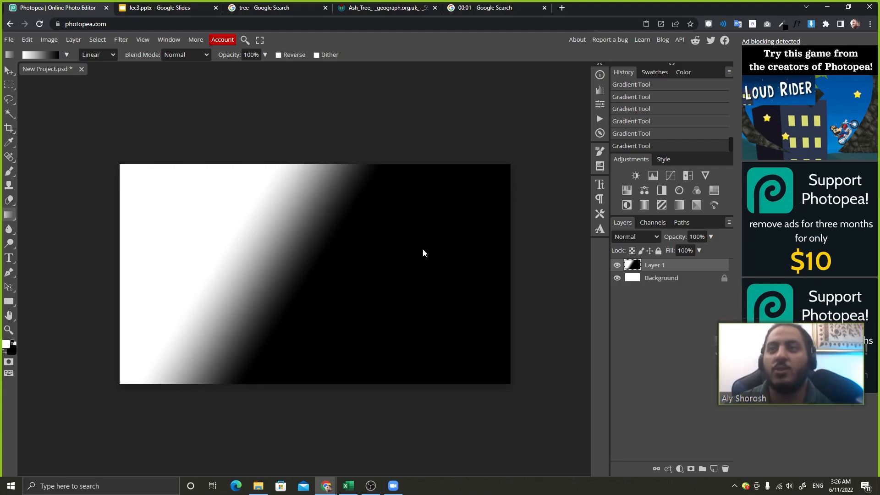
# Step: Choose the violet-to-orange gradient preset and draw linear gradients across the canvas in both horizontal directions
pyautogui.click(67, 55)
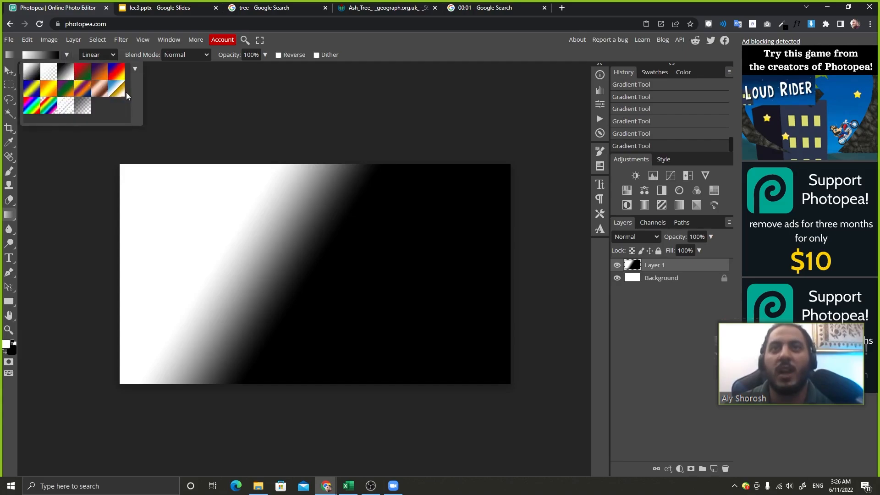
pyautogui.click(100, 75)
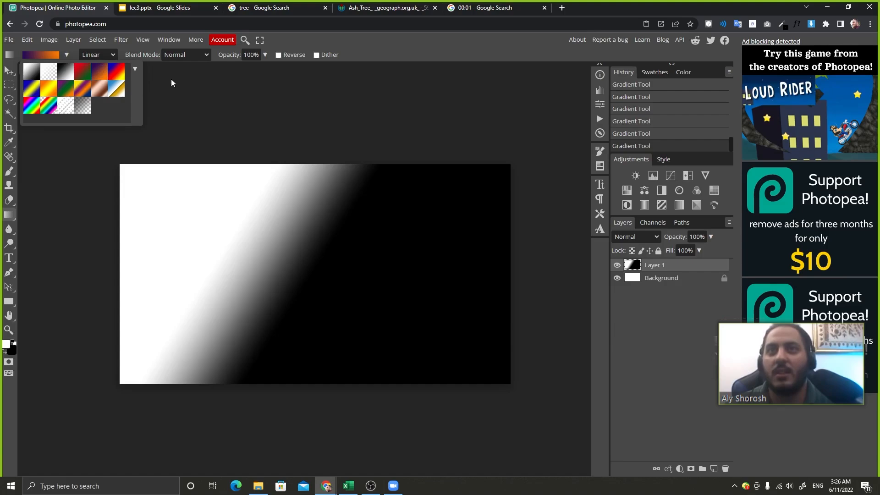
pyautogui.moveTo(182, 235); pyautogui.dragTo(425, 286)
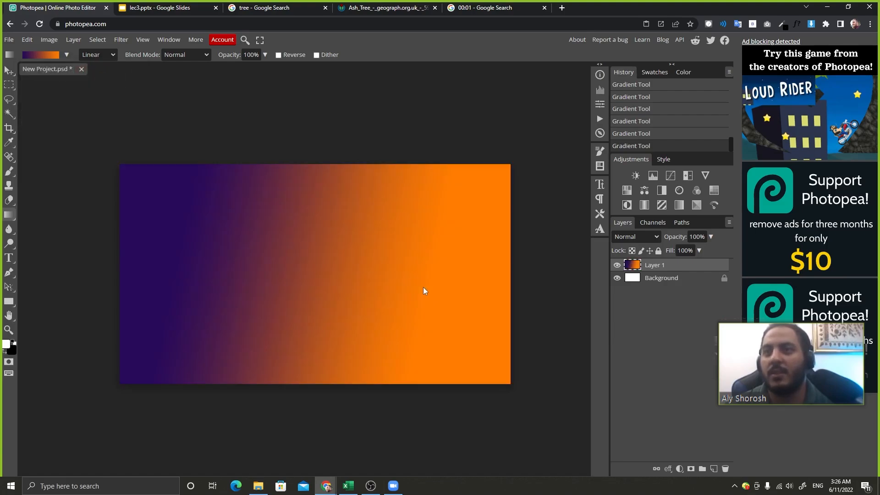
pyautogui.moveTo(163, 269); pyautogui.dragTo(466, 271)
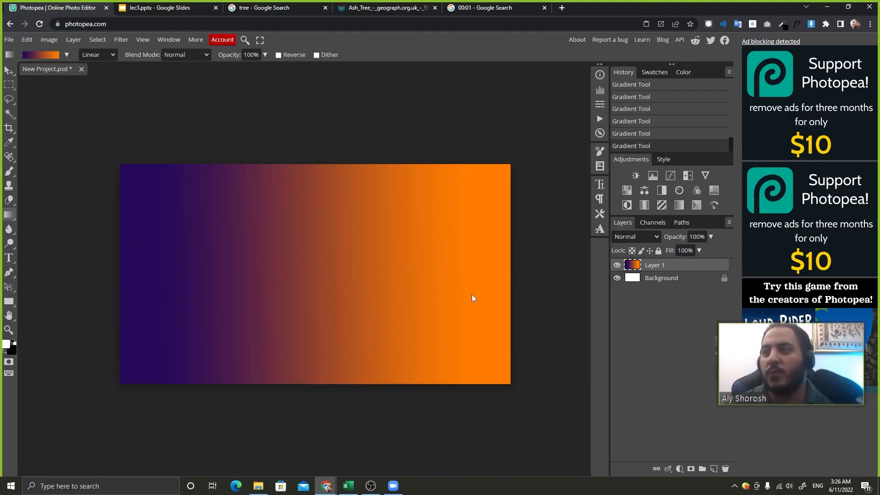
pyautogui.moveTo(433, 254); pyautogui.dragTo(199, 254)
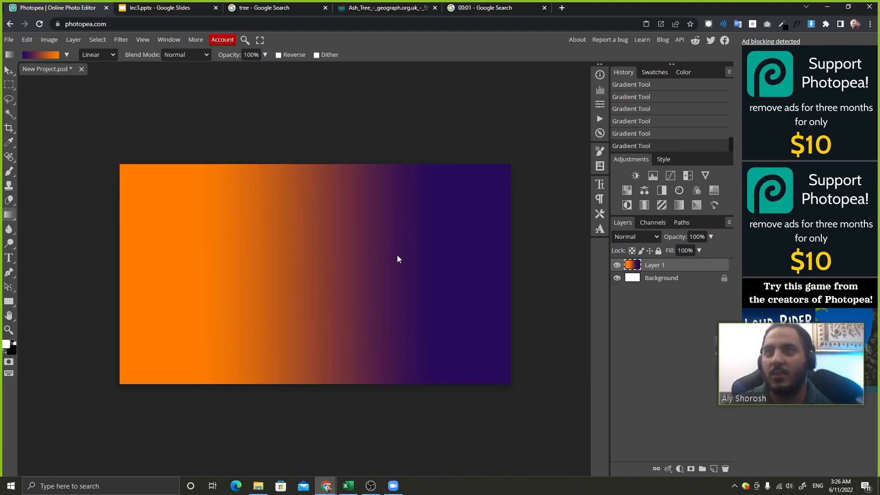
pyautogui.moveTo(172, 273); pyautogui.dragTo(191, 261)
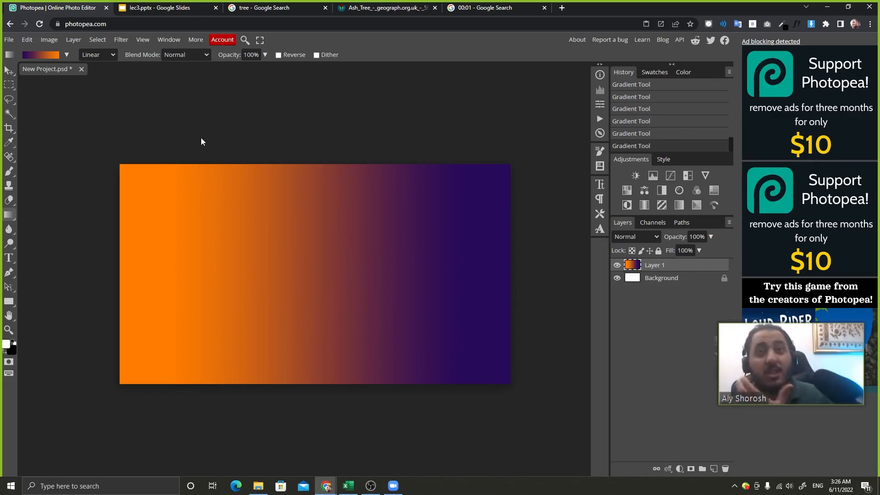
# Step: Set the gradient type to Radial and draw violet-to-orange gradients of different radii and centres, ending with a medium one left of centre
pyautogui.click(95, 55)
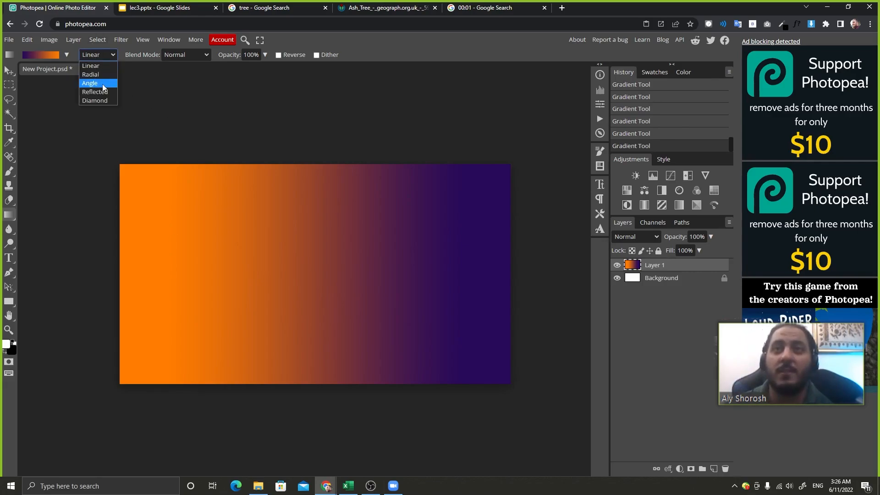
pyautogui.click(104, 75)
pyautogui.moveTo(297, 247); pyautogui.dragTo(477, 363)
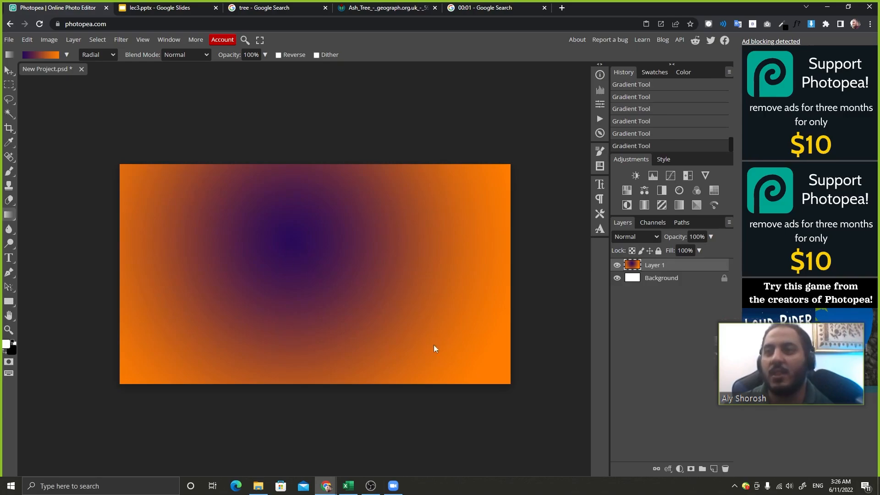
pyautogui.moveTo(501, 390); pyautogui.dragTo(291, 243)
pyautogui.moveTo(495, 392); pyautogui.dragTo(309, 258)
pyautogui.moveTo(510, 407); pyautogui.dragTo(186, 225)
pyautogui.moveTo(156, 195); pyautogui.dragTo(290, 263)
pyautogui.moveTo(431, 189); pyautogui.dragTo(273, 317)
pyautogui.moveTo(470, 186); pyautogui.dragTo(363, 256)
pyautogui.moveTo(158, 362); pyautogui.dragTo(361, 285)
pyautogui.moveTo(434, 347); pyautogui.dragTo(346, 243)
pyautogui.moveTo(436, 333); pyautogui.dragTo(483, 383)
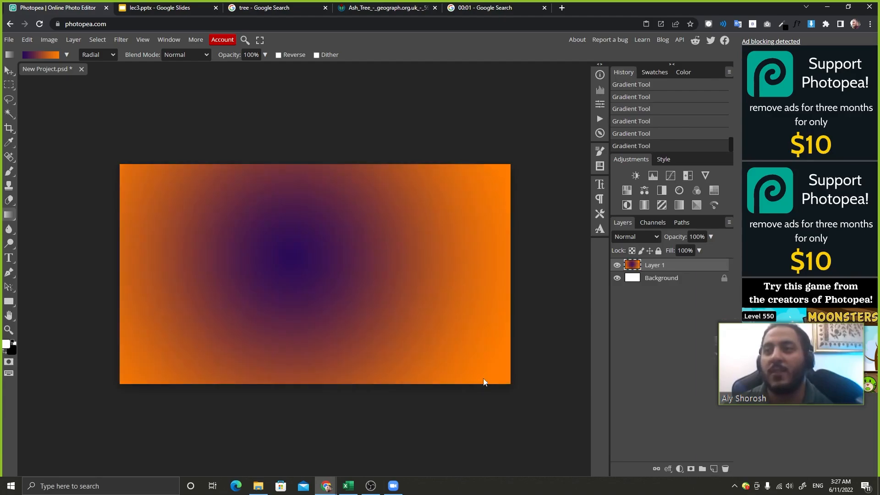
pyautogui.moveTo(311, 261); pyautogui.dragTo(512, 397)
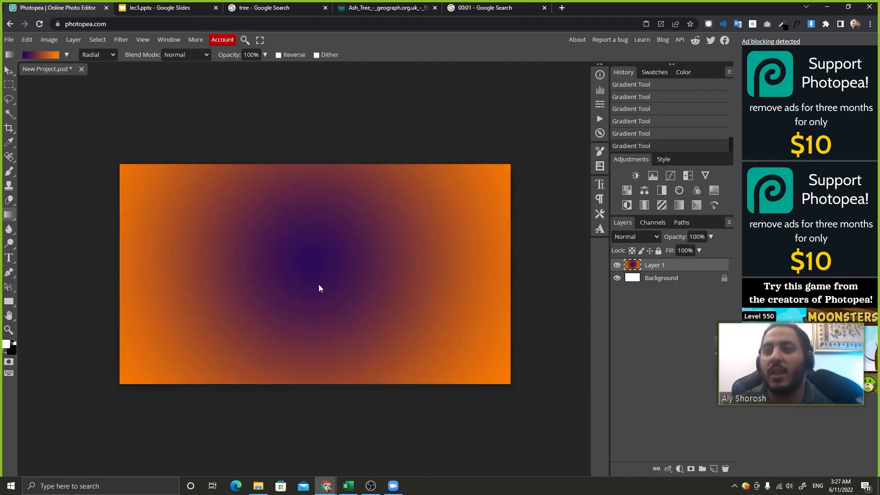
pyautogui.moveTo(316, 291); pyautogui.dragTo(316, 291)
pyautogui.moveTo(421, 230); pyautogui.dragTo(391, 261)
pyautogui.moveTo(248, 266); pyautogui.dragTo(316, 354)
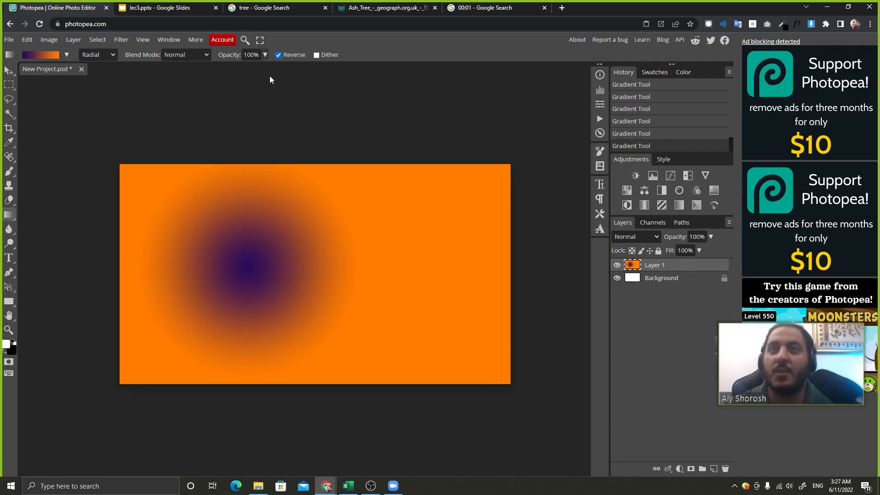
# Step: Turn on Reverse and draw radial gradients of different sizes, ending with a large one from the canvas centre toward the lower-right corner
pyautogui.moveTo(297, 251); pyautogui.dragTo(504, 369)
pyautogui.moveTo(314, 275); pyautogui.dragTo(436, 359)
pyautogui.moveTo(335, 275); pyautogui.dragTo(522, 394)
pyautogui.moveTo(293, 244); pyautogui.dragTo(358, 284)
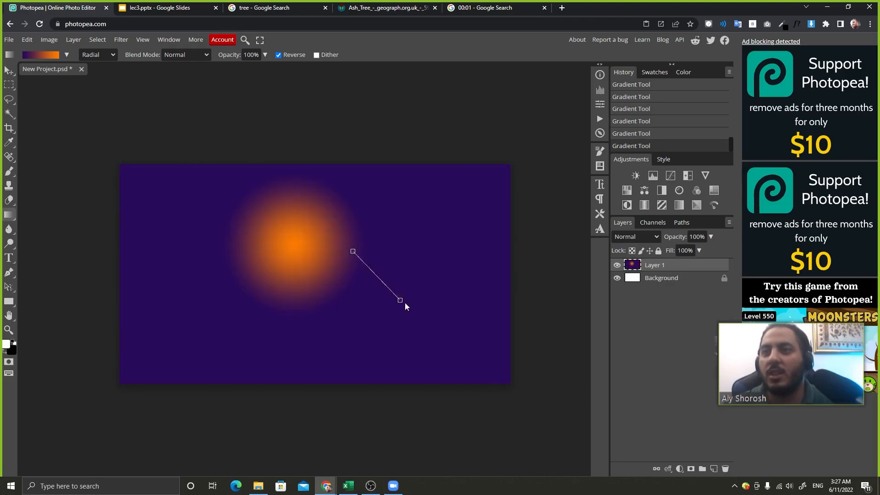
pyautogui.moveTo(404, 307); pyautogui.dragTo(445, 285)
pyautogui.moveTo(332, 273); pyautogui.dragTo(548, 408)
pyautogui.moveTo(287, 248); pyautogui.dragTo(559, 412)
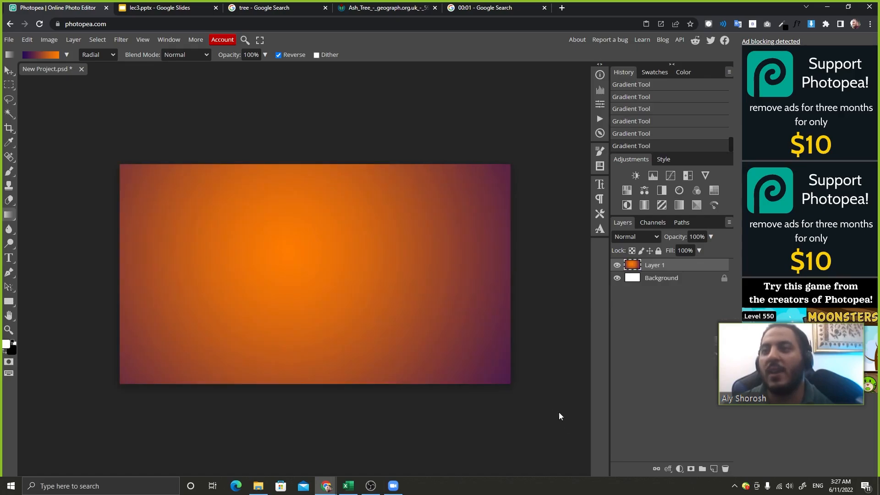
pyautogui.moveTo(296, 267); pyautogui.dragTo(512, 380)
pyautogui.moveTo(316, 258); pyautogui.dragTo(567, 411)
pyautogui.moveTo(299, 255); pyautogui.dragTo(514, 366)
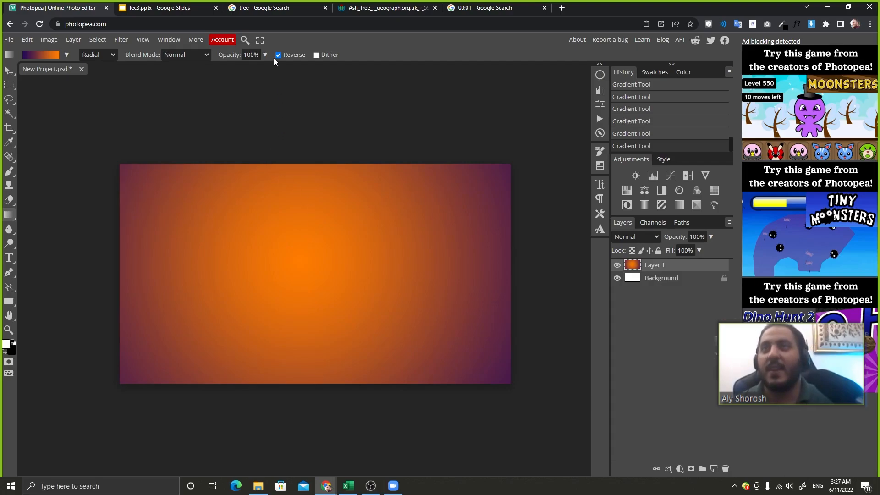
# Step: Delete the gradient-filled Layer 1 and create a new empty layer above the background
pyautogui.moveTo(677, 271); pyautogui.dragTo(726, 468)
pyautogui.click(714, 469)
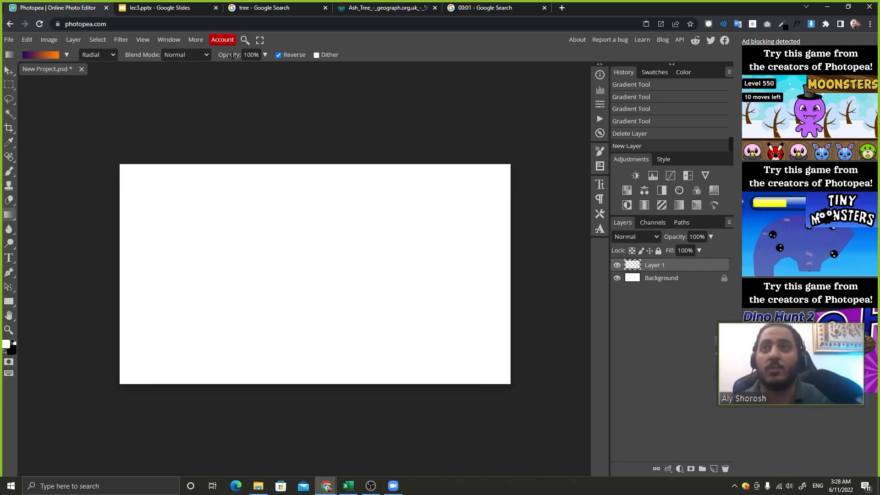
# Step: Set the Gradient Tool opacity to 30%, draw radial gradients from near the canvas centre, and undo them
pyautogui.moveTo(236, 55); pyautogui.dragTo(200, 84)
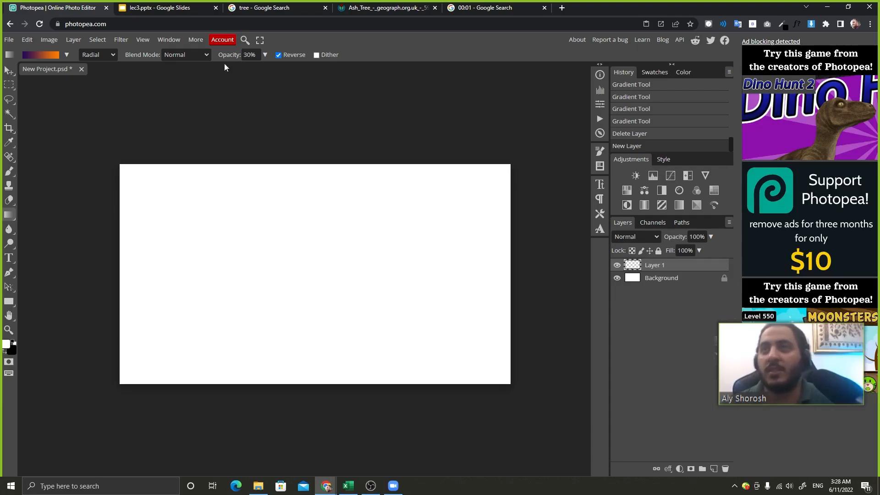
pyautogui.moveTo(302, 261); pyautogui.dragTo(553, 409)
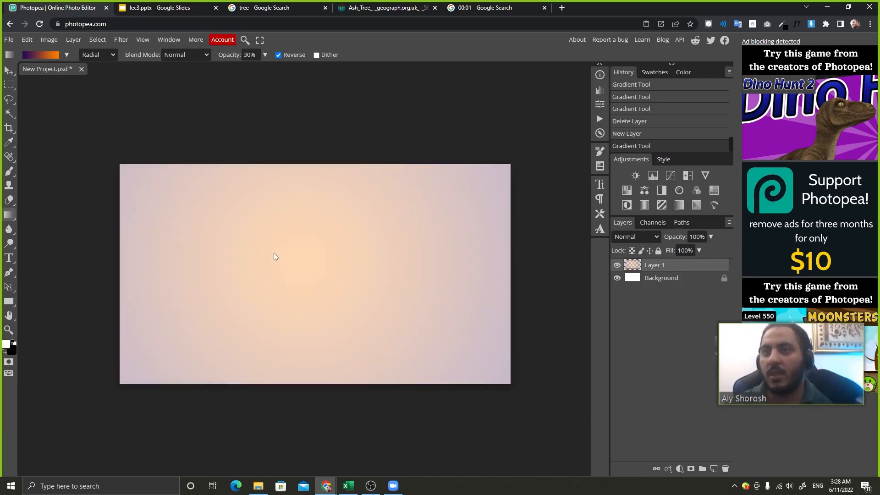
pyautogui.moveTo(274, 254); pyautogui.dragTo(338, 302)
pyautogui.hotkey('ctrl', 'z')
pyautogui.hotkey('ctrl', 'z')
# Step: Set the Gradient Tool opacity to 55%, draw large radial gradients from the canvas centre, and undo them
pyautogui.moveTo(310, 266); pyautogui.dragTo(513, 382)
pyautogui.hotkey('ctrl', 'z')
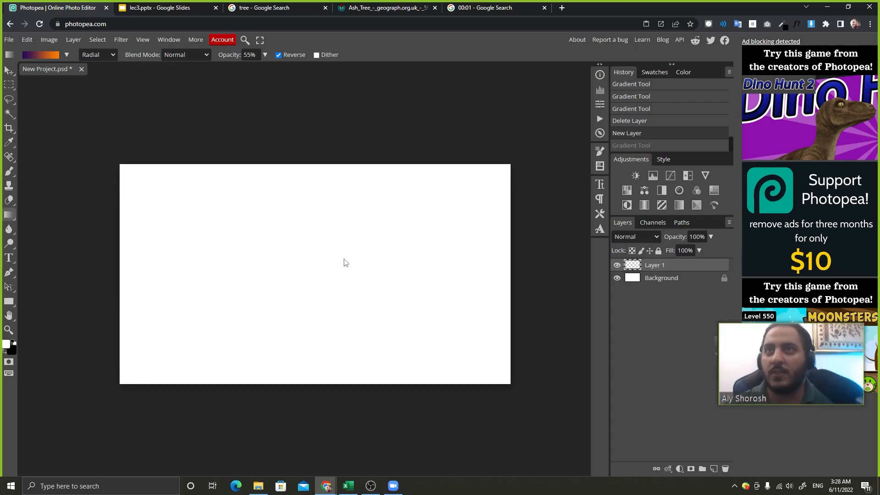
pyautogui.moveTo(313, 274); pyautogui.dragTo(532, 401)
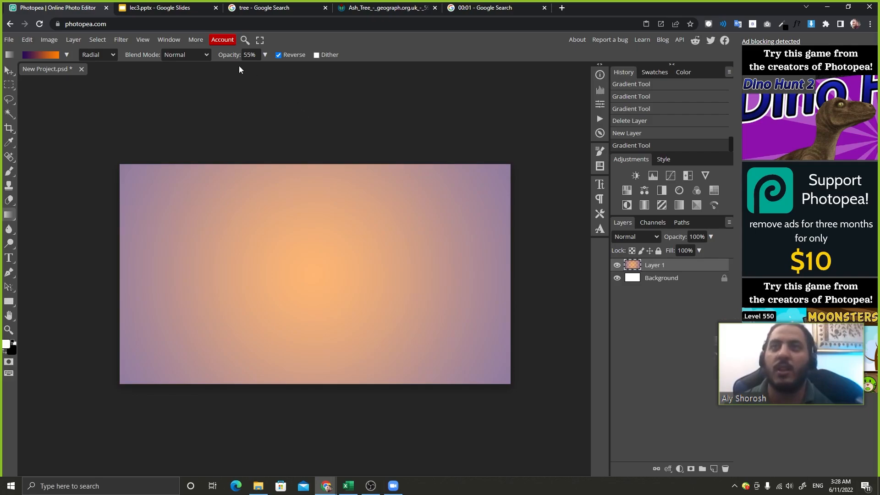
pyautogui.hotkey('ctrl', 'z')
# Step: Set the Gradient Tool opacity to 100% and draw a large radial gradient from near the canvas centre to the lower-right corner
pyautogui.moveTo(235, 56); pyautogui.dragTo(728, 54)
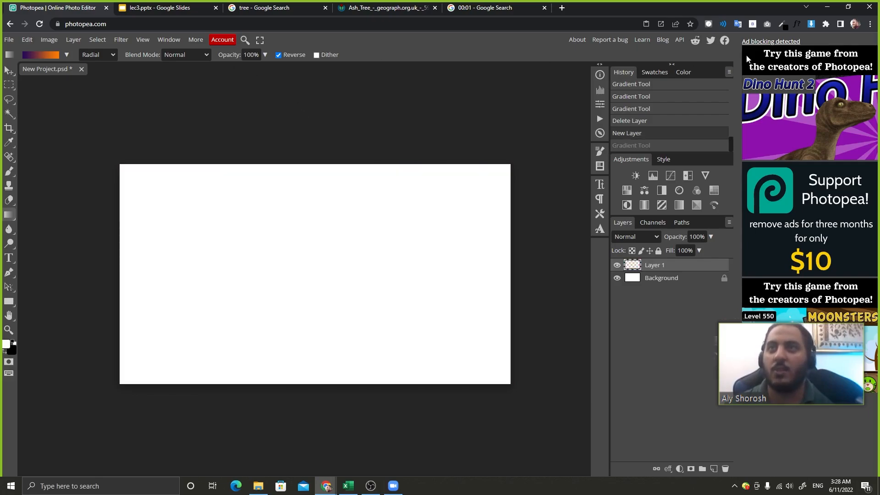
pyautogui.moveTo(296, 268); pyautogui.dragTo(504, 381)
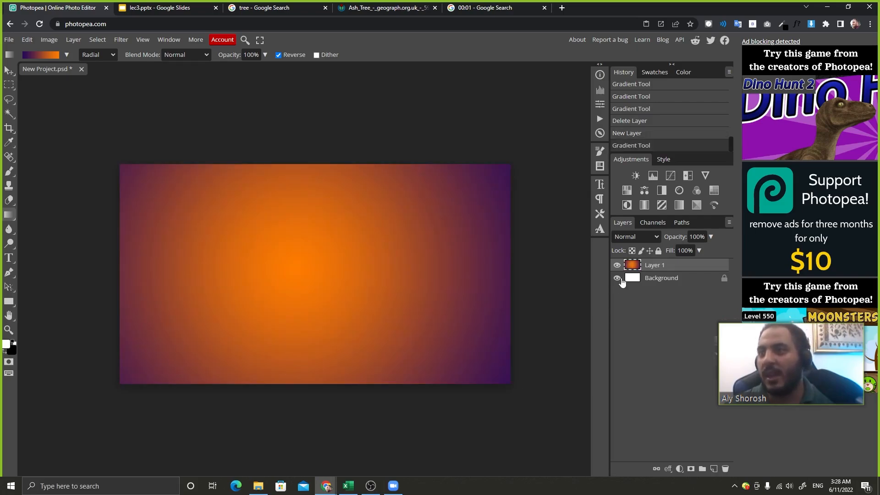
# Step: Try lowering the opacity of Layer 1 and return it to 100%
pyautogui.moveTo(683, 236); pyautogui.dragTo(521, 186)
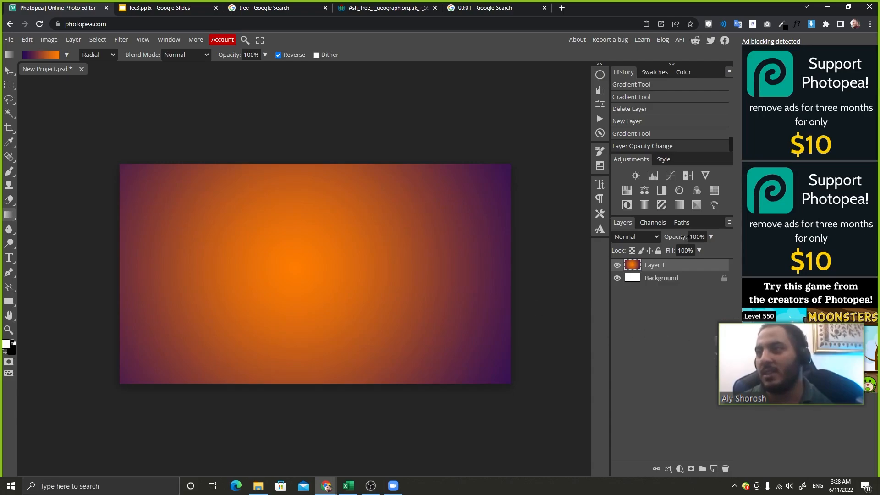
pyautogui.moveTo(683, 236)
pyautogui.mouseDown()
pyautogui.moveTo(639, 238)
pyautogui.moveTo(684, 237)
pyautogui.mouseUp()
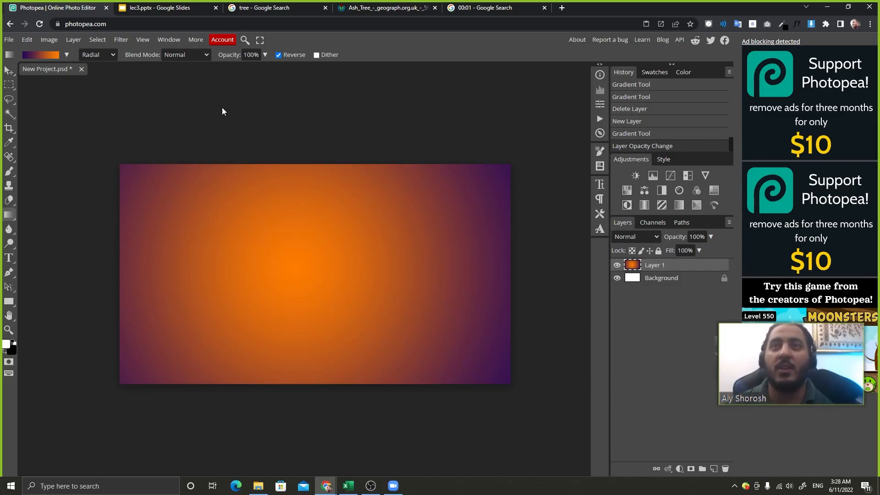
pyautogui.click(95, 57)
pyautogui.click(96, 56)
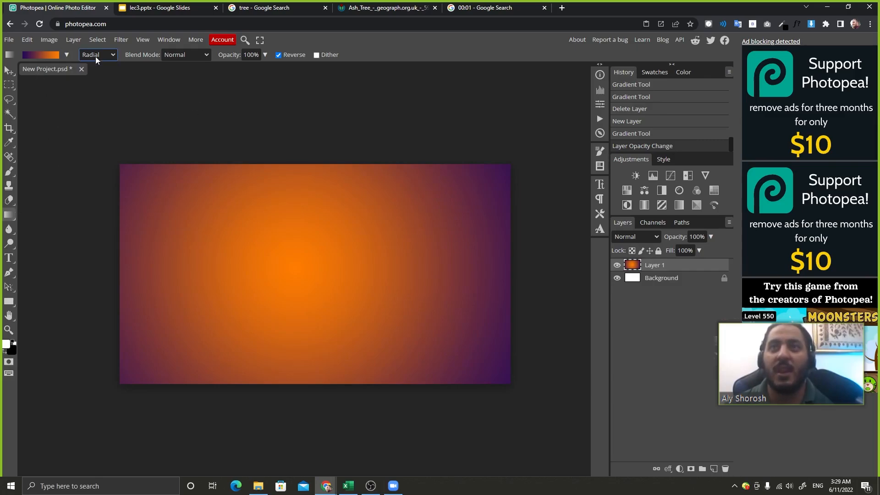
pyautogui.click(71, 55)
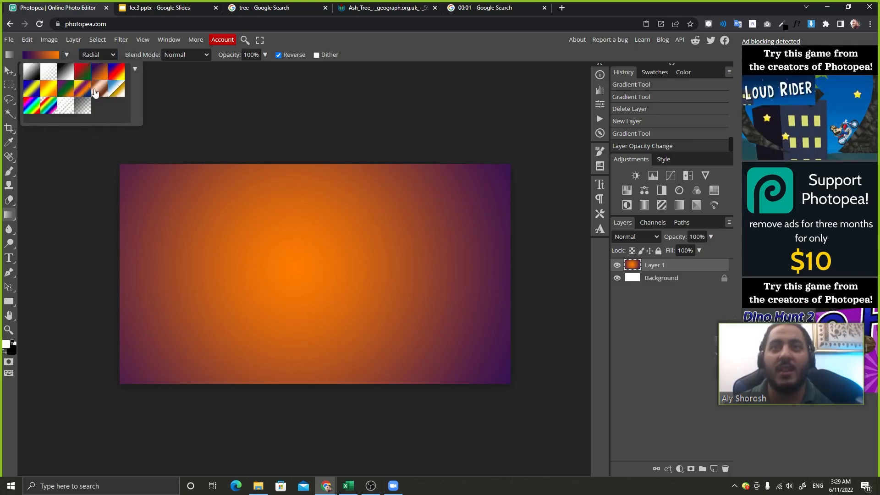
pyautogui.click(331, 48)
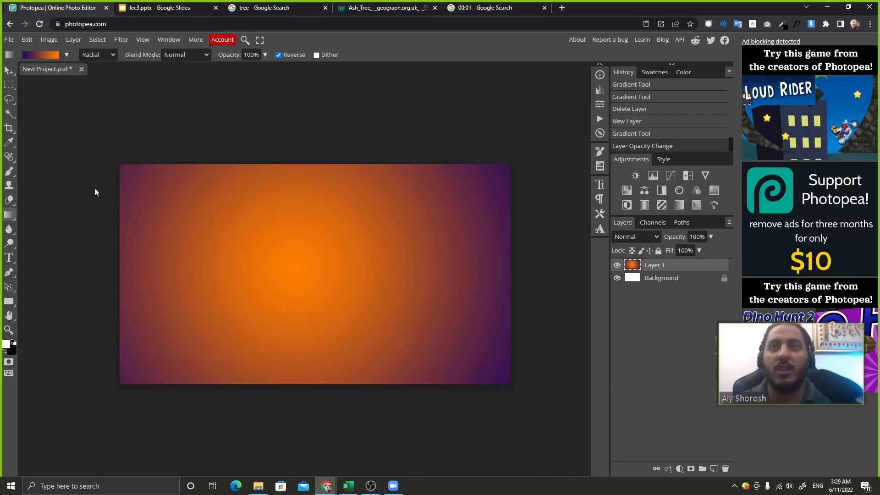
# Step: Set the foreground colour to blue 1574cd
pyautogui.click(6, 344)
pyautogui.click(173, 145)
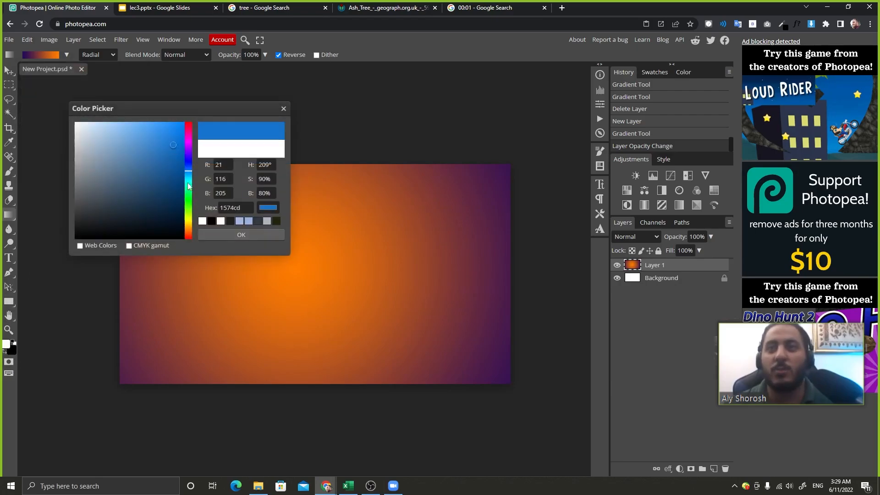
pyautogui.click(226, 236)
# Step: Set the background colour to green 1d9c16 and check how the gradient presets use the new foreground and background colours
pyautogui.click(16, 351)
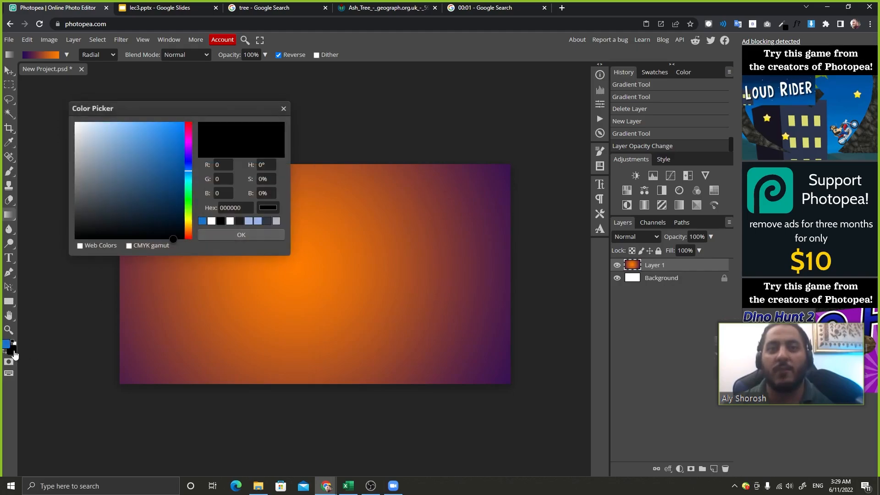
pyautogui.click(190, 202)
pyautogui.click(170, 169)
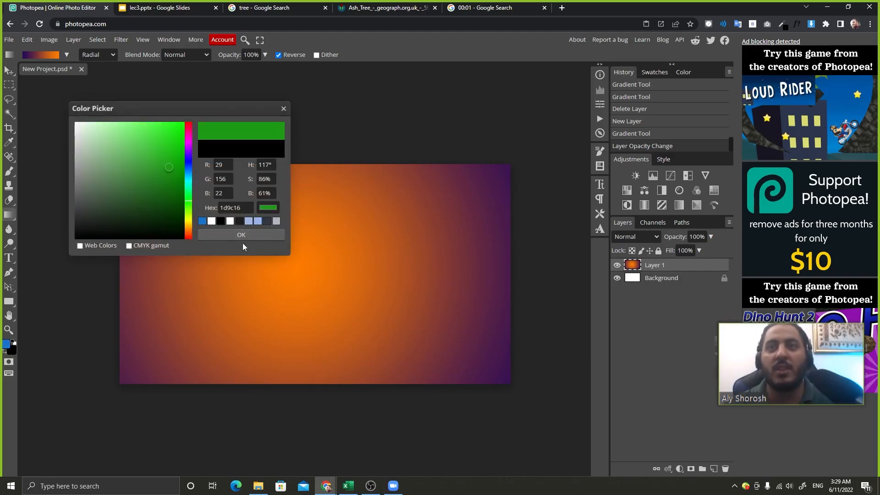
pyautogui.click(248, 232)
pyautogui.click(66, 54)
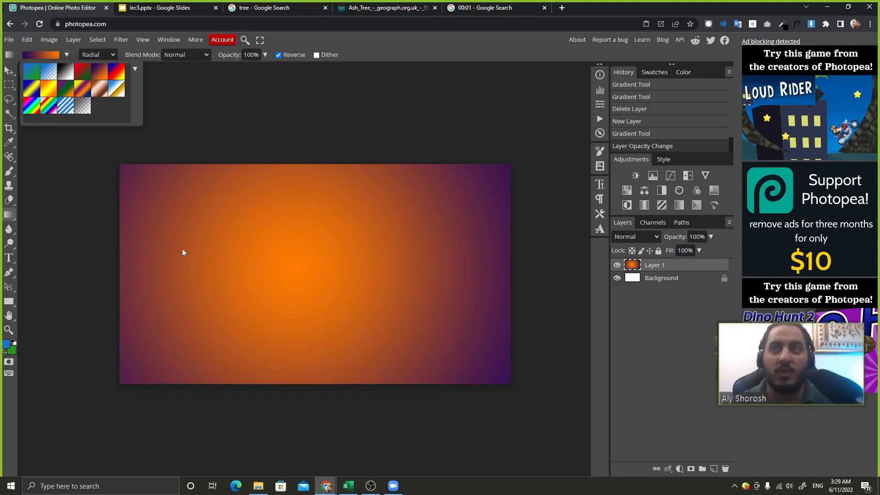
pyautogui.click(411, 44)
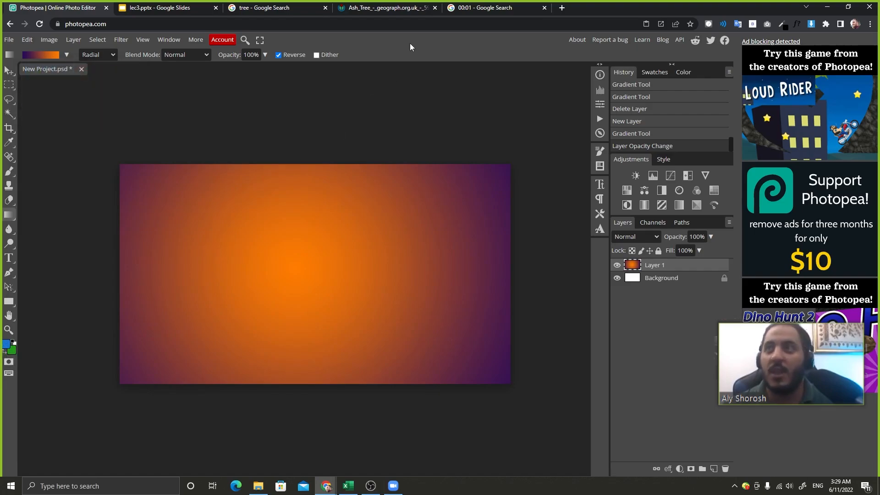
# Step: Set the foreground colour to dark red 8a1b1b and check how the gradient presets pick it up
pyautogui.click(6, 345)
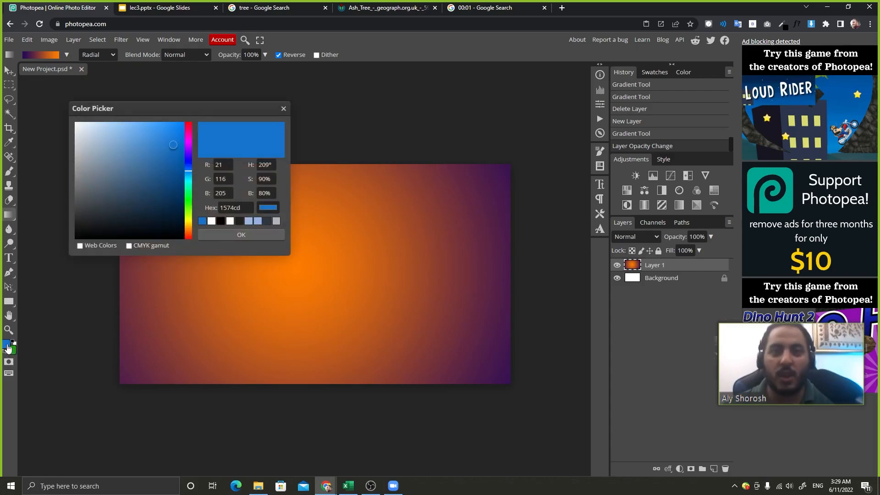
pyautogui.click(187, 236)
pyautogui.click(163, 175)
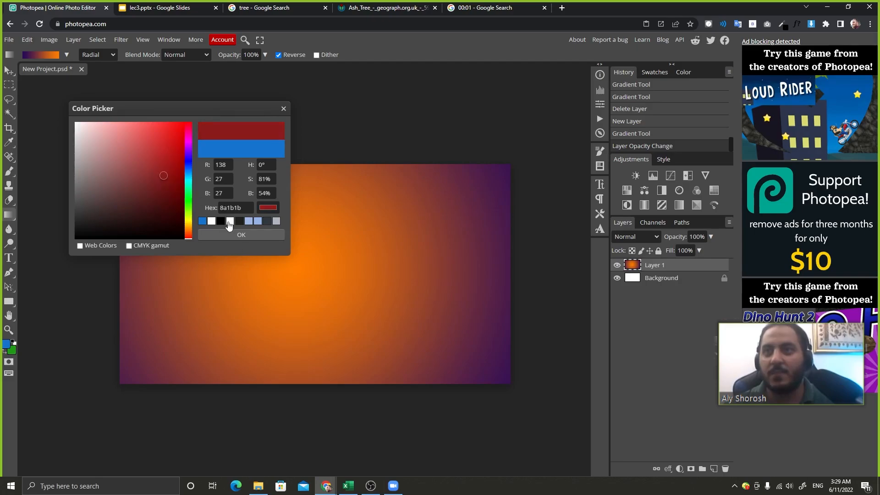
pyautogui.click(232, 234)
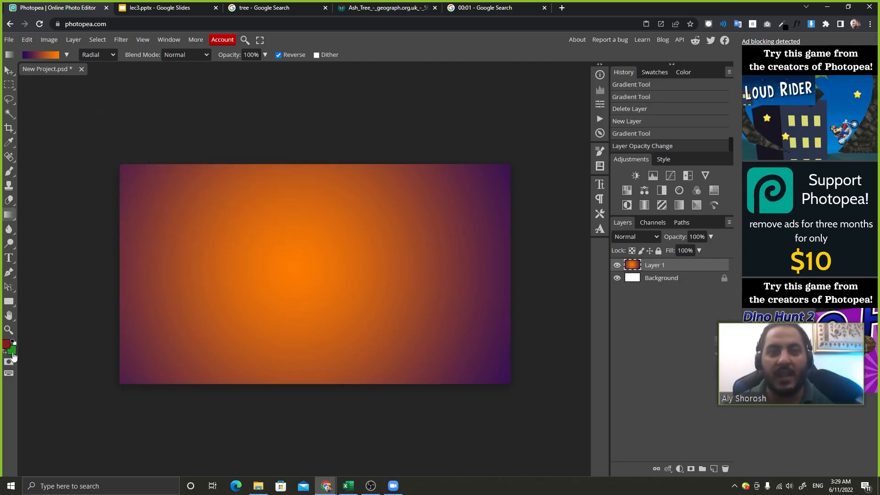
pyautogui.click(67, 55)
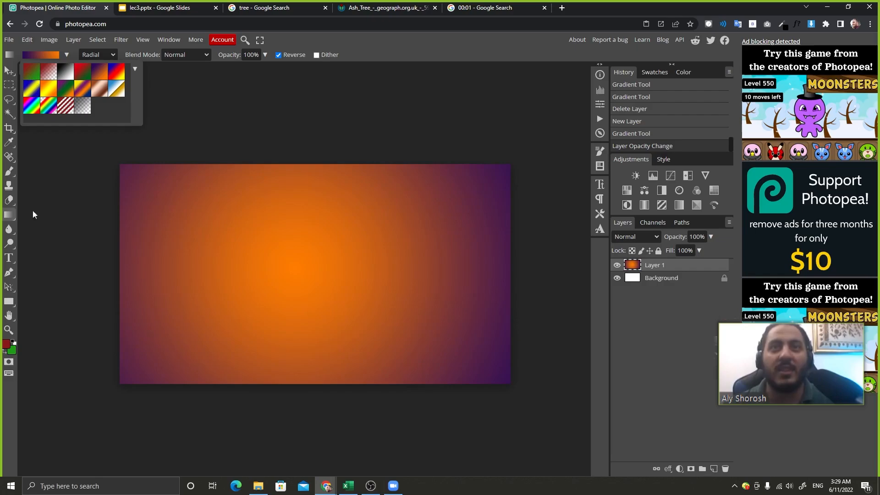
# Step: Set the foreground colour to dark blue 1b308a
pyautogui.click(6, 345)
pyautogui.click(191, 168)
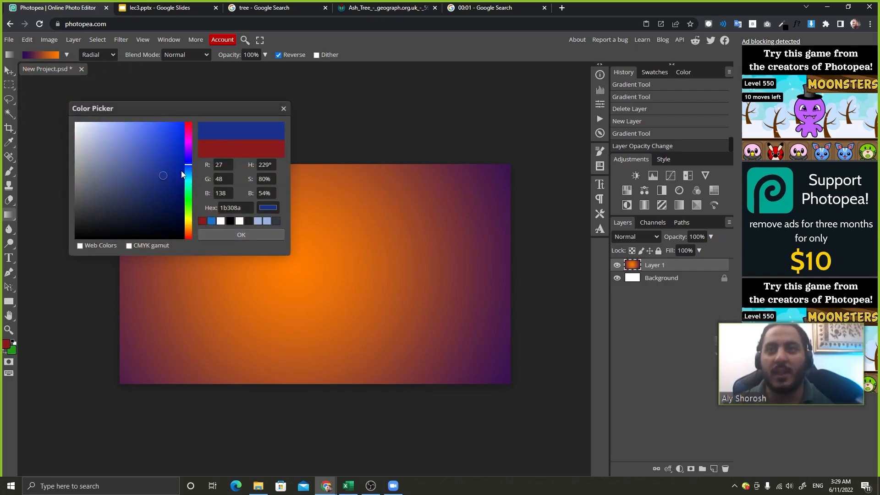
pyautogui.click(241, 234)
# Step: Choose the foreground-to-background gradient preset and draw several radial gradients on Layer 1, the last from near the canvas centre past its lower-right corner
pyautogui.click(68, 56)
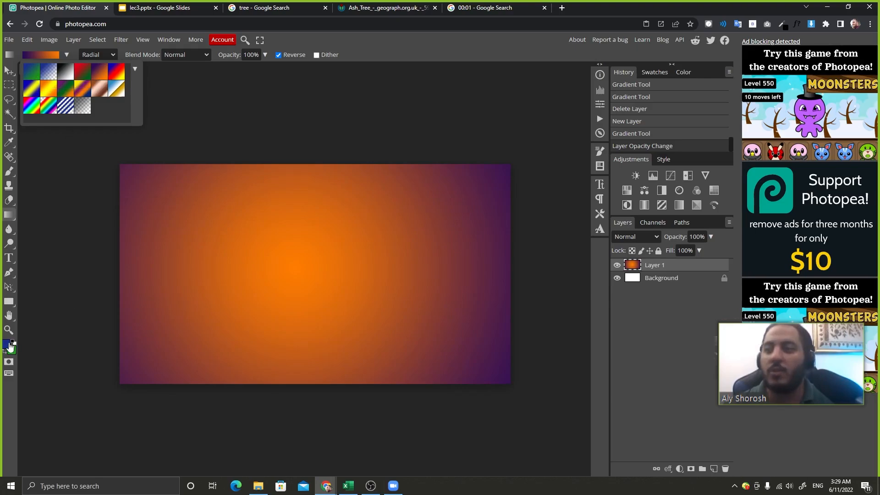
pyautogui.click(32, 69)
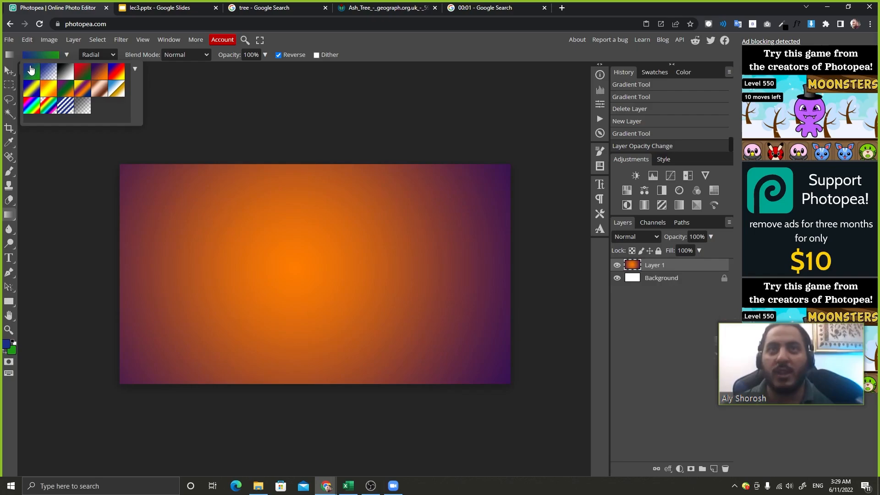
pyautogui.moveTo(147, 220); pyautogui.dragTo(487, 343)
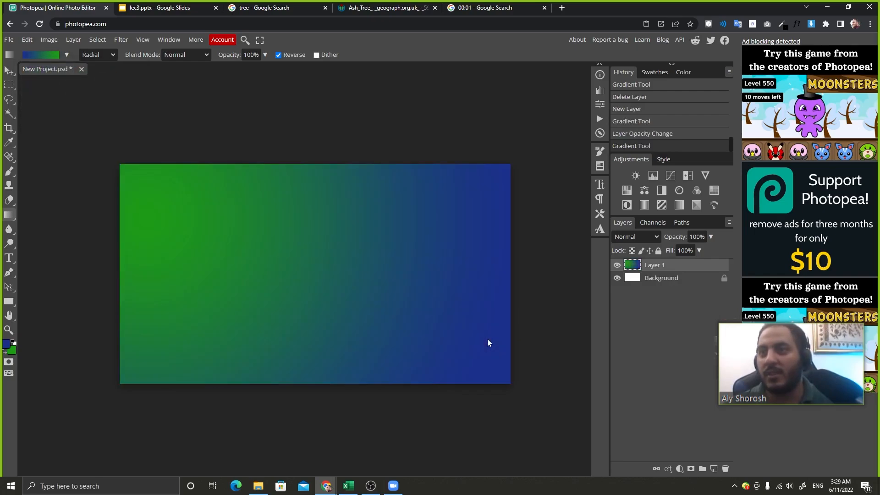
pyautogui.moveTo(213, 224); pyautogui.dragTo(415, 266)
pyautogui.moveTo(243, 243); pyautogui.dragTo(454, 370)
pyautogui.moveTo(312, 274); pyautogui.dragTo(415, 356)
pyautogui.moveTo(350, 297); pyautogui.dragTo(552, 410)
pyautogui.moveTo(297, 269); pyautogui.dragTo(552, 412)
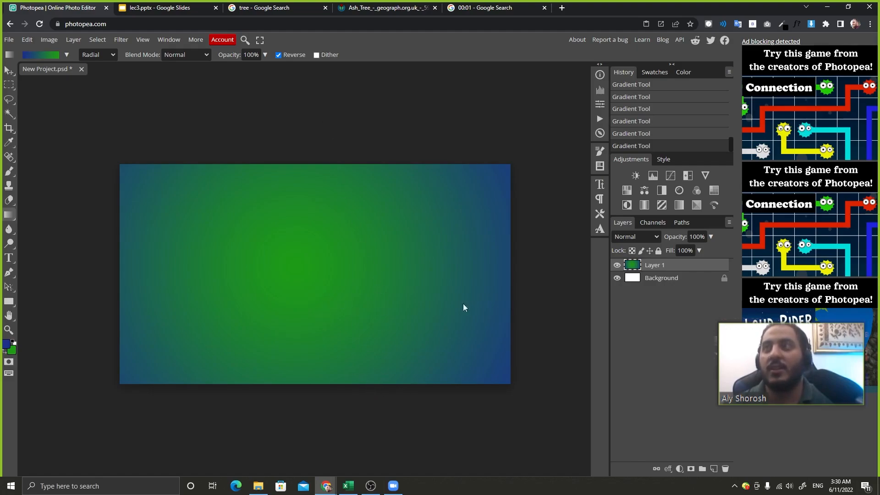
# Step: Switch to the Google timer, enter 100 for a one-minute countdown, and start it
pyautogui.click(493, 6)
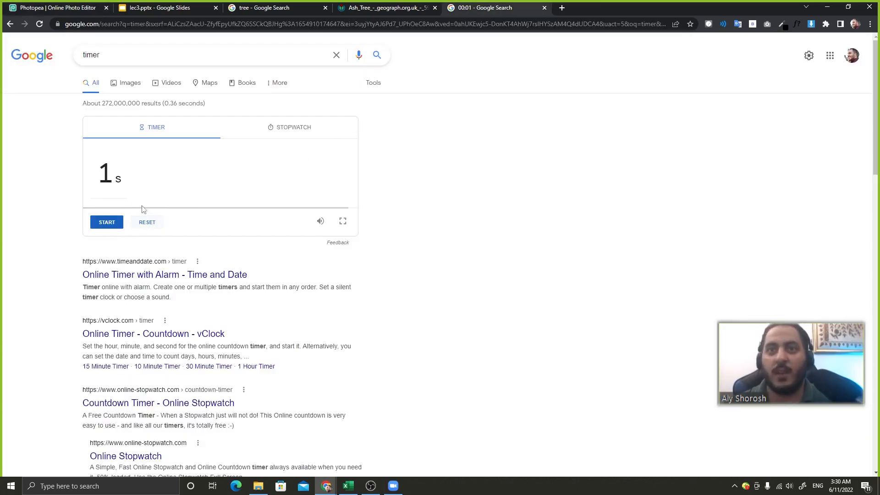
pyautogui.click(113, 179)
pyautogui.write('20')
pyautogui.press('BackSpace')
pyautogui.press('BackSpace')
pyautogui.write('100')
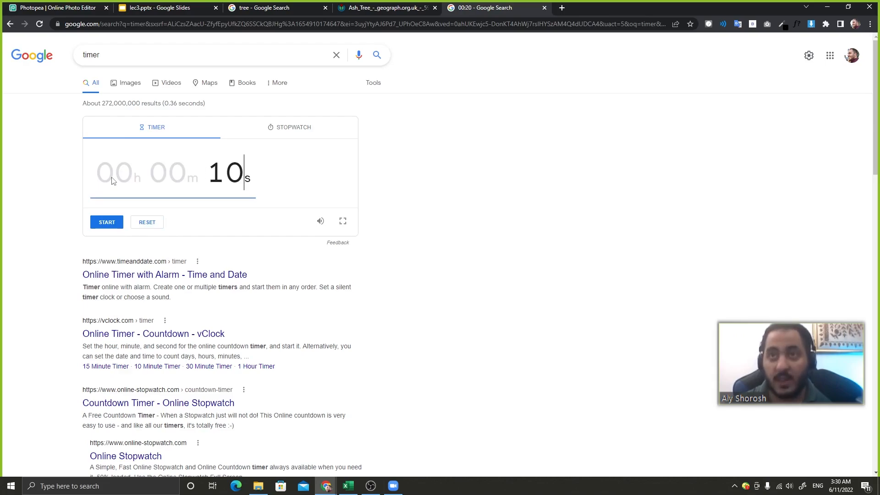
pyautogui.click(106, 222)
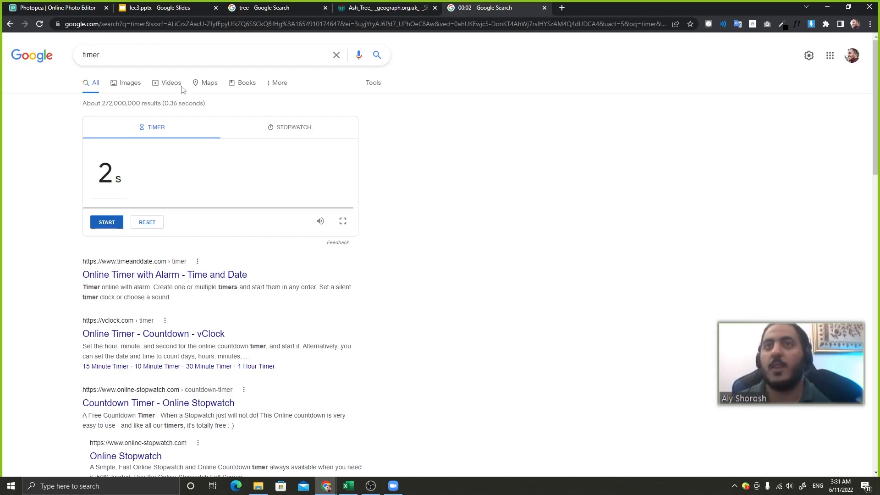
# Step: Return to Photopea, choose the blue-red-yellow gradient preset and draw radial gradients of different sizes on Layer 1
pyautogui.click(92, 8)
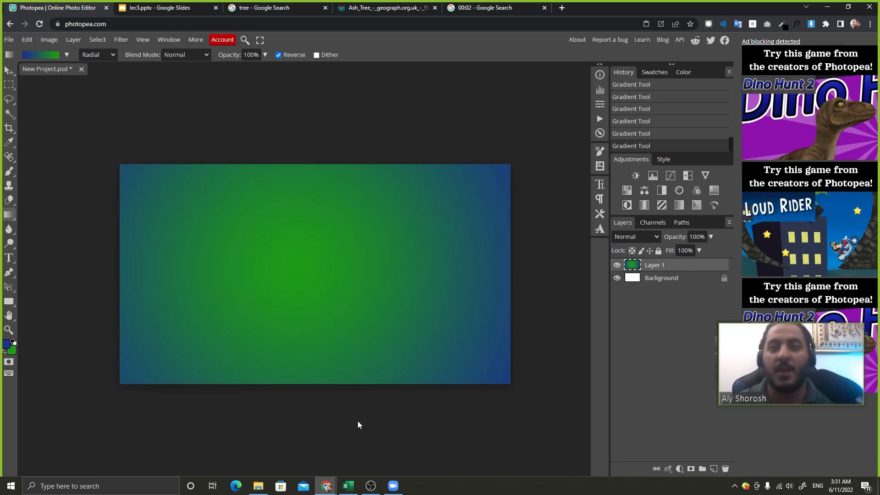
pyautogui.click(66, 54)
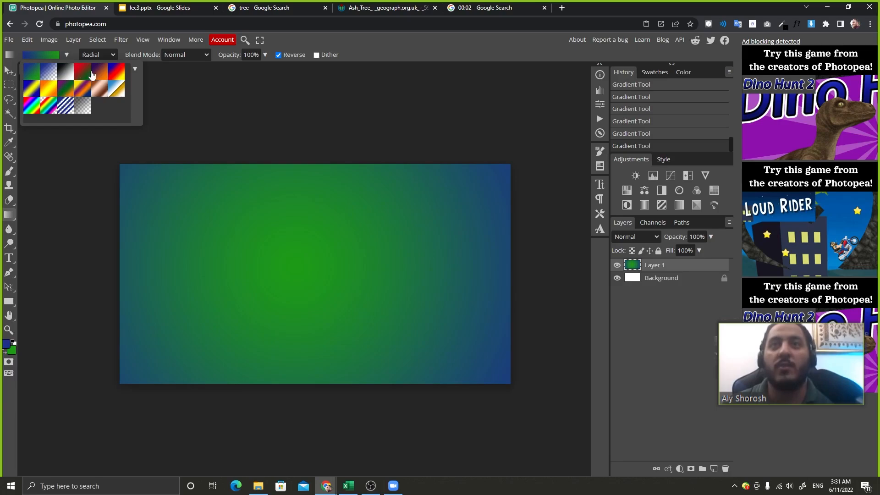
pyautogui.click(118, 77)
pyautogui.moveTo(204, 227); pyautogui.dragTo(455, 286)
pyautogui.moveTo(297, 259); pyautogui.dragTo(377, 311)
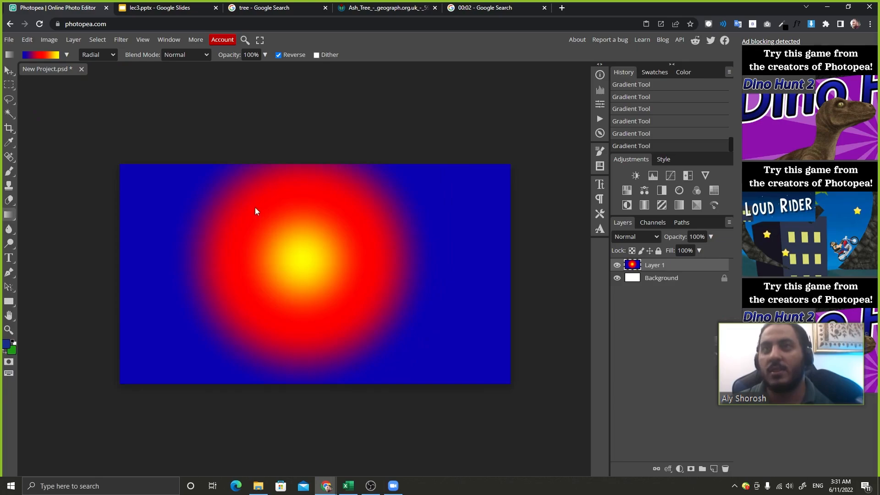
pyautogui.moveTo(290, 229); pyautogui.dragTo(454, 321)
# Step: Change the gradient type to Linear and draw a horizontal gradient across the canvas from left to right
pyautogui.click(99, 56)
pyautogui.click(91, 66)
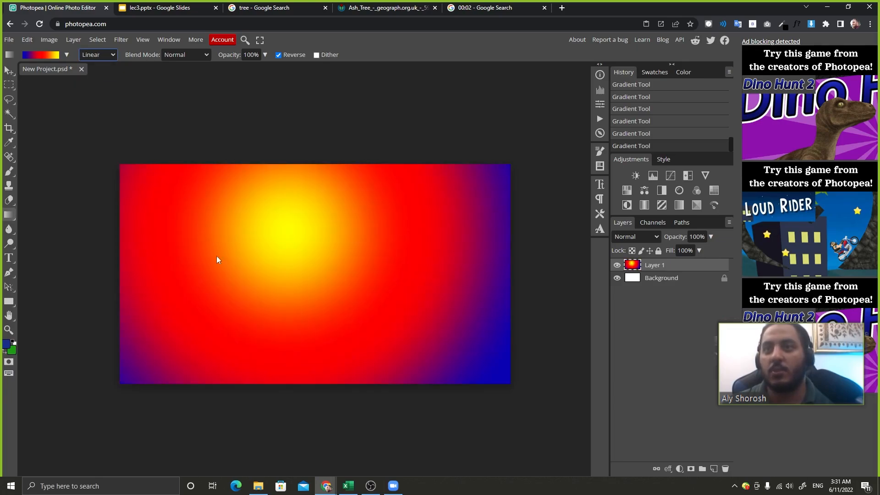
pyautogui.moveTo(236, 269); pyautogui.dragTo(464, 269)
pyautogui.moveTo(175, 257); pyautogui.dragTo(458, 256)
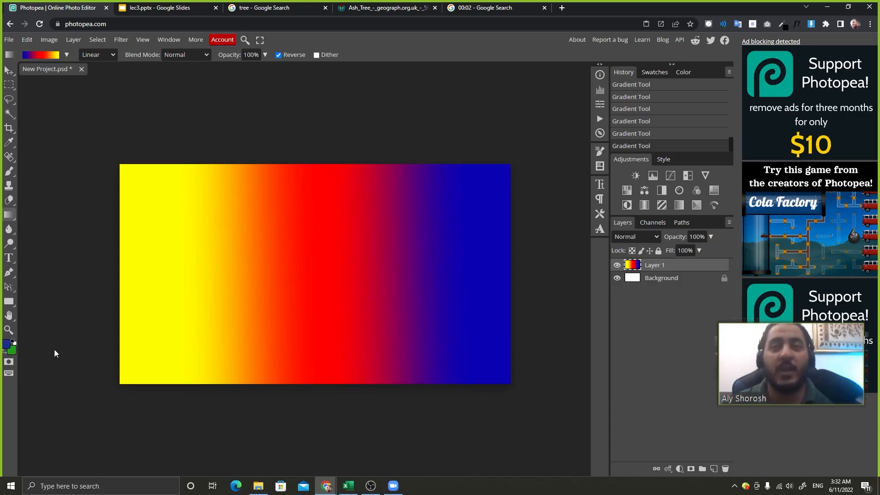
# Step: Examine the blue-red-yellow gradient in the Gradient Editor and close the editor
pyautogui.click(46, 57)
pyautogui.moveTo(155, 106)
pyautogui.mouseDown()
pyautogui.moveTo(220, 143)
pyautogui.moveTo(285, 151)
pyautogui.moveTo(205, 118)
pyautogui.moveTo(161, 114)
pyautogui.mouseUp()
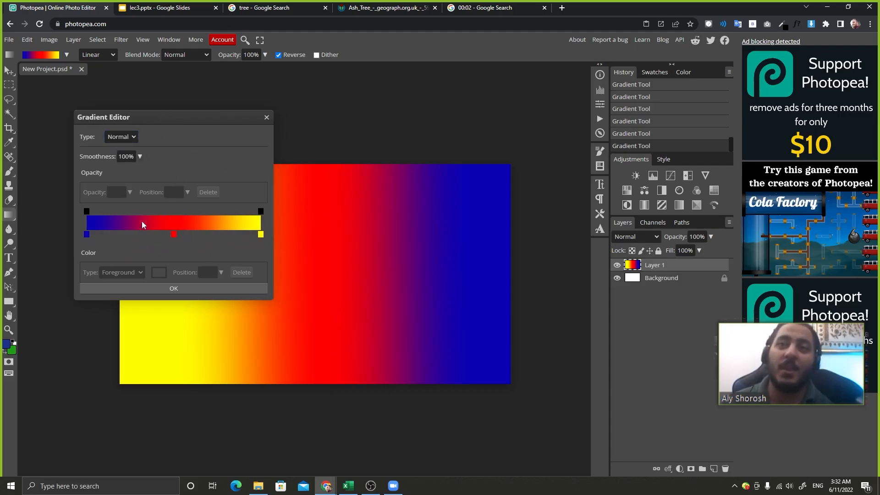
pyautogui.click(267, 118)
# Step: Try magenta 8a1b71 as the foreground colour and cancel the Color Picker
pyautogui.click(5, 344)
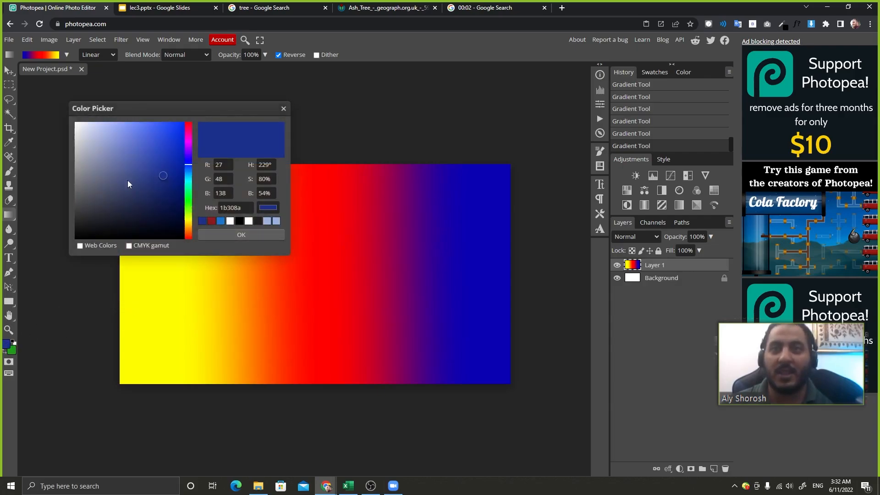
pyautogui.moveTo(98, 109); pyautogui.dragTo(172, 155)
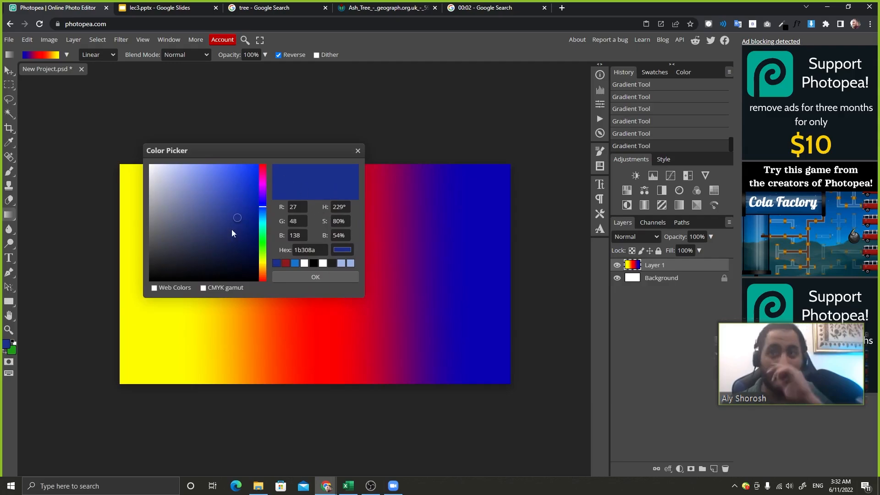
pyautogui.moveTo(270, 204); pyautogui.dragTo(267, 180)
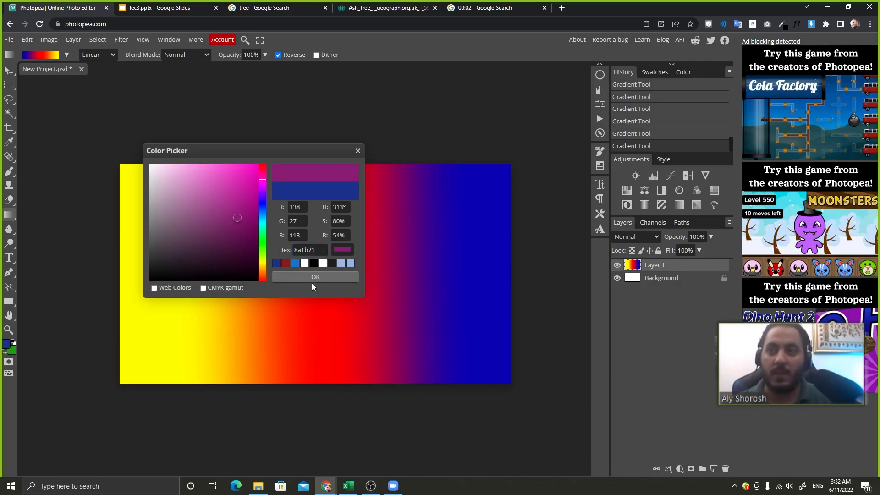
pyautogui.click(357, 151)
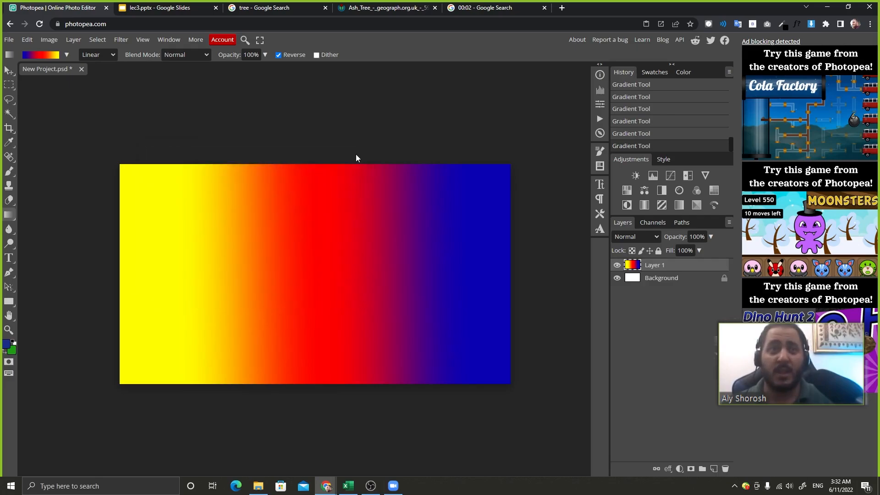
# Step: Hide Layer 1 while viewing the colour stops of the blue-red-yellow preset in the Gradient Editor, and close the editor
pyautogui.click(50, 56)
pyautogui.moveTo(142, 119); pyautogui.dragTo(220, 119)
pyautogui.click(617, 266)
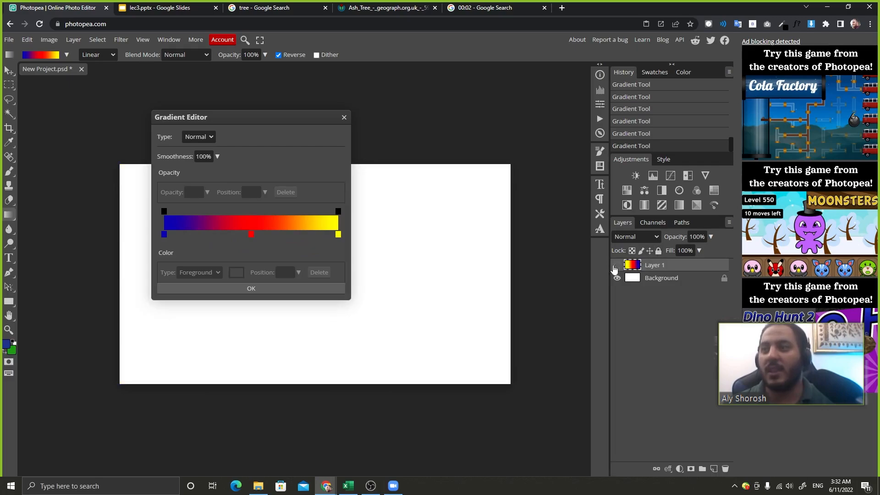
pyautogui.moveTo(257, 111); pyautogui.dragTo(285, 151)
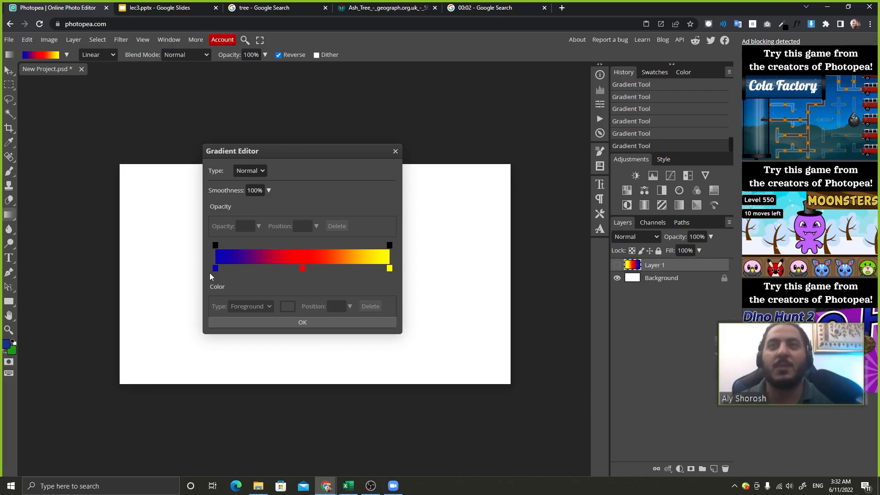
pyautogui.click(395, 151)
# Step: Choose the foreground-to-background gradient preset and open it in the Gradient Editor over the canvas
pyautogui.click(67, 54)
pyautogui.click(32, 73)
pyautogui.click(42, 56)
pyautogui.moveTo(309, 149); pyautogui.dragTo(323, 152)
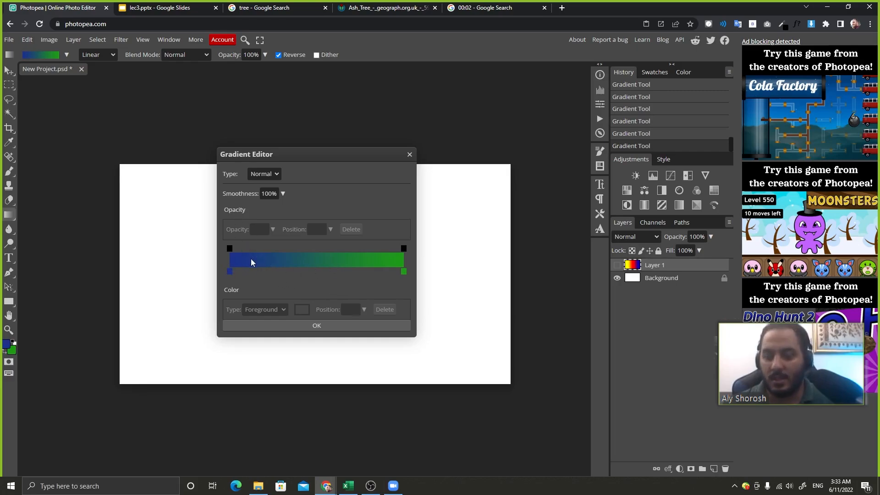
# Step: Capture the screen area around the Gradient Editor and strike through its upper settings, down to Opacity, with red pen strokes
pyautogui.press('Print')
pyautogui.moveTo(199, 132); pyautogui.dragTo(493, 376)
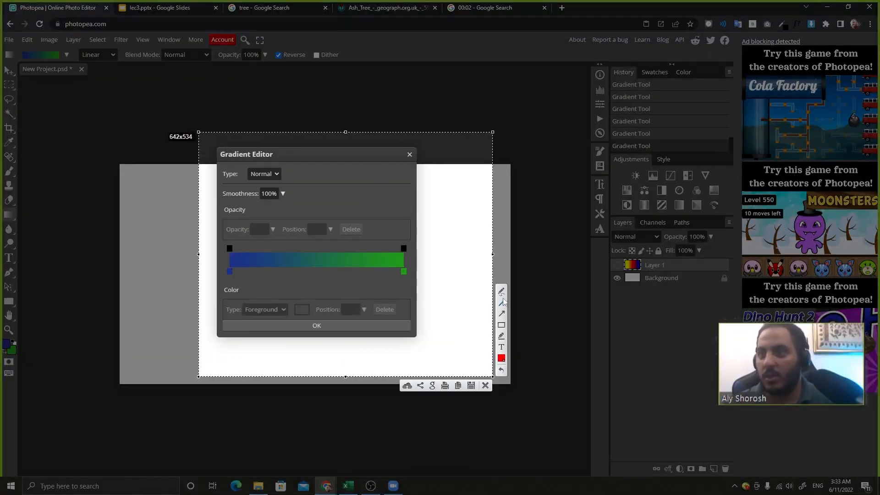
pyautogui.click(502, 292)
pyautogui.moveTo(232, 211); pyautogui.dragTo(209, 237)
pyautogui.moveTo(259, 203); pyautogui.dragTo(232, 250)
pyautogui.moveTo(317, 197); pyautogui.dragTo(277, 246)
pyautogui.moveTo(358, 197); pyautogui.dragTo(320, 247)
pyautogui.moveTo(391, 202); pyautogui.dragTo(370, 242)
pyautogui.moveTo(244, 179); pyautogui.dragTo(225, 198)
pyautogui.moveTo(288, 178); pyautogui.dragTo(265, 211)
pyautogui.moveTo(358, 169); pyautogui.dragTo(327, 204)
pyautogui.moveTo(411, 169); pyautogui.dragTo(375, 213)
# Step: Outline the gradient bar and Color section in red on the capture, and discard the capture
pyautogui.moveTo(259, 257)
pyautogui.mouseDown()
pyautogui.moveTo(213, 286)
pyautogui.moveTo(207, 326)
pyautogui.moveTo(429, 338)
pyautogui.moveTo(437, 270)
pyautogui.moveTo(326, 263)
pyautogui.mouseUp()
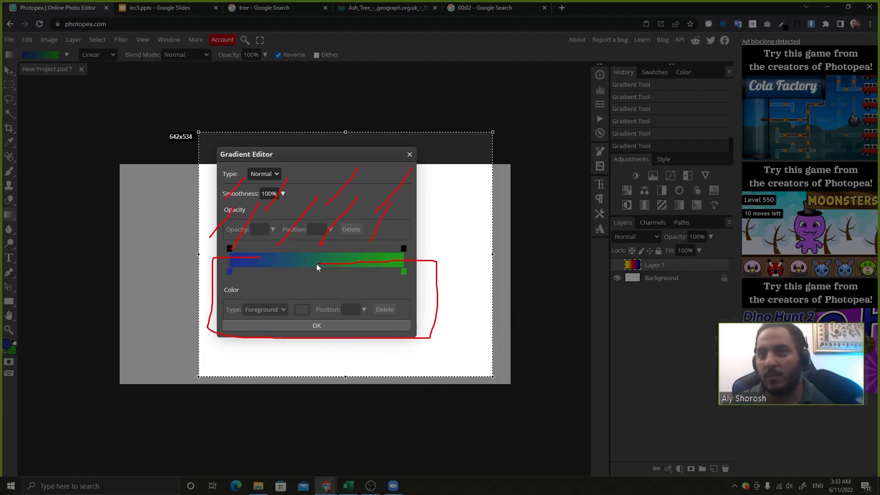
pyautogui.moveTo(262, 263); pyautogui.dragTo(262, 263)
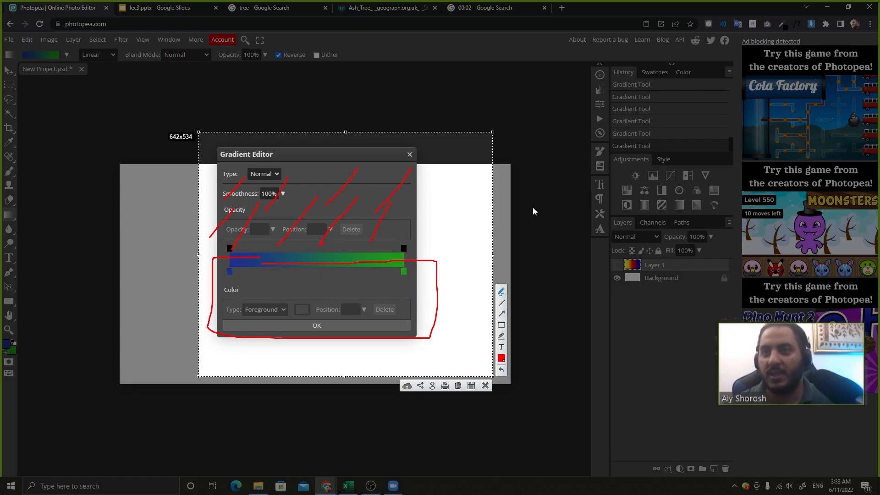
pyautogui.click(486, 385)
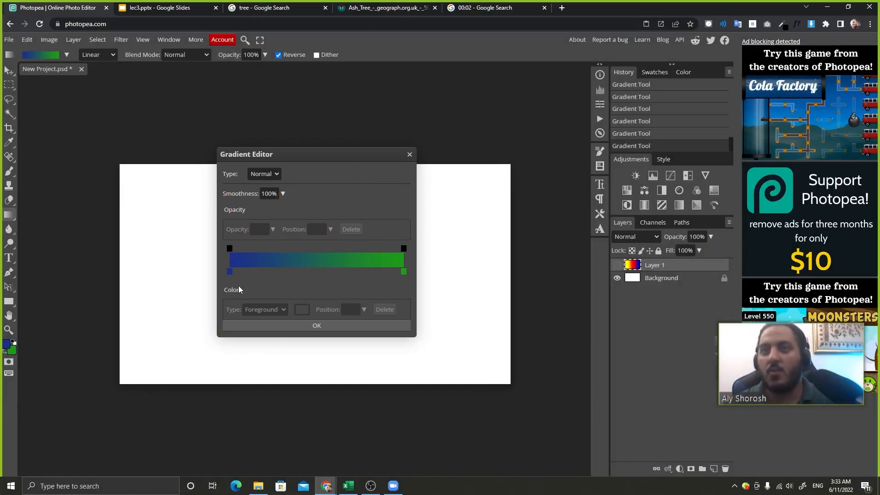
# Step: Inspect the type and position of the gradient's blue start stop and green end stop
pyautogui.click(230, 273)
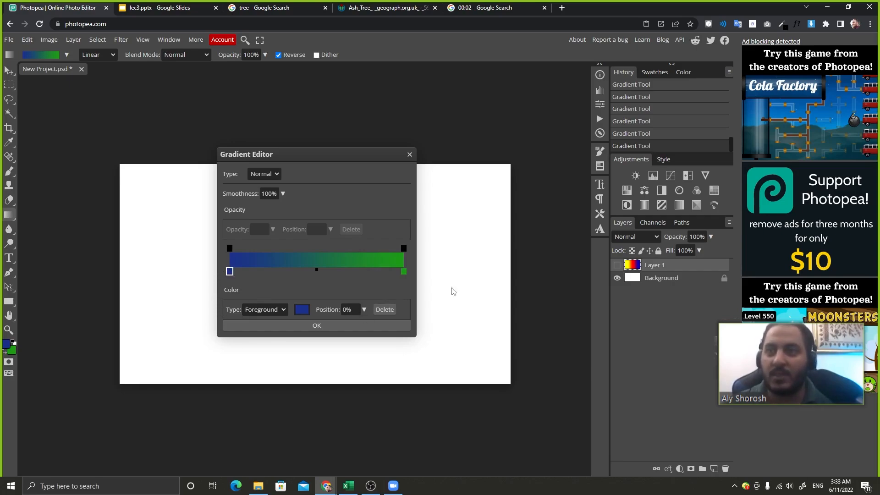
pyautogui.click(404, 272)
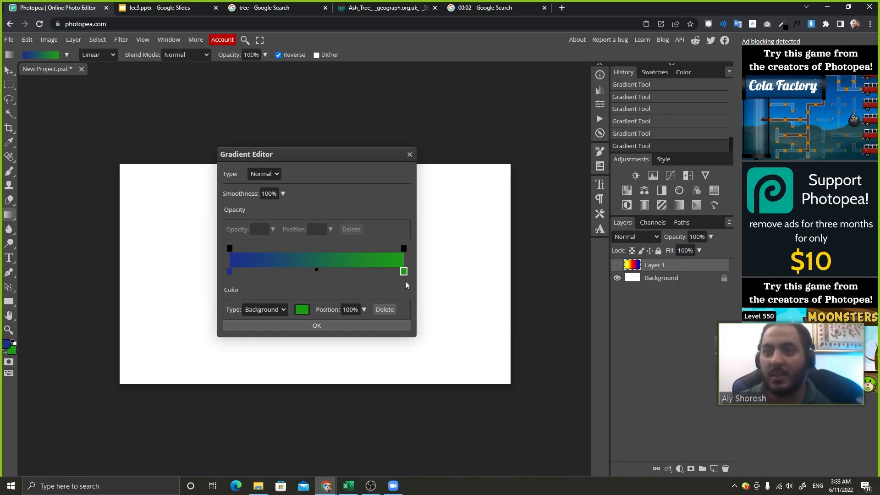
pyautogui.click(229, 273)
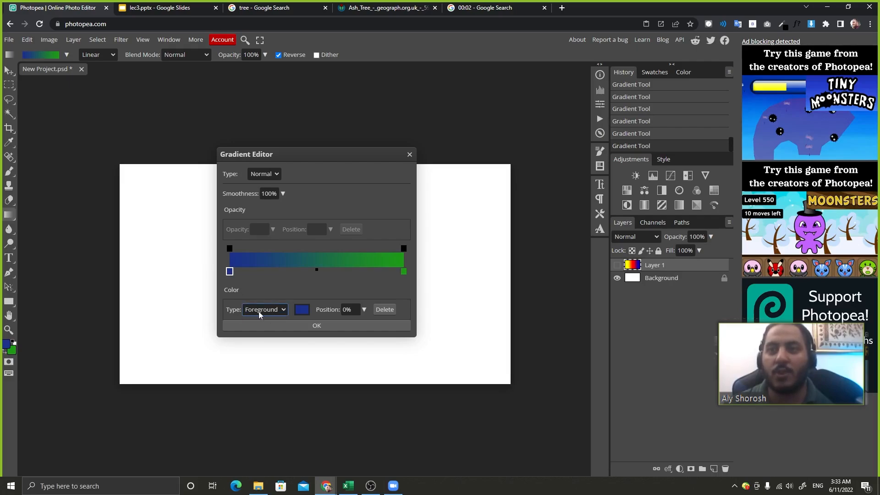
pyautogui.click(403, 272)
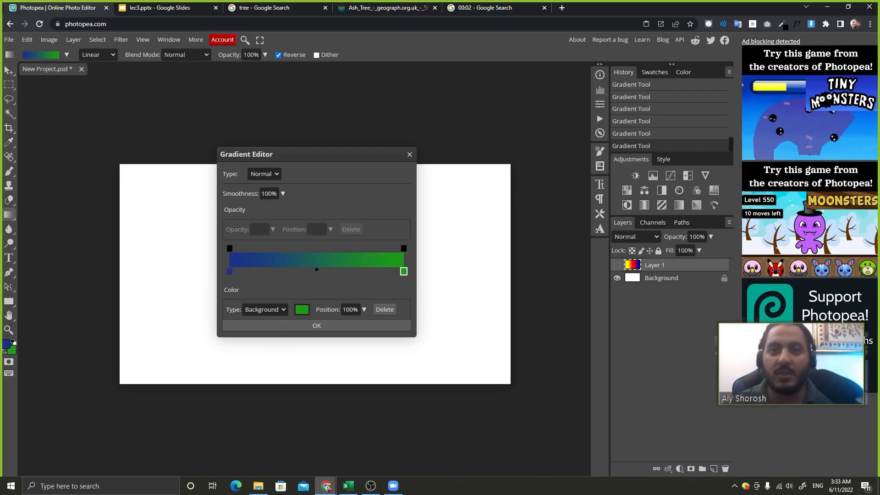
# Step: Change the gradient's blue start stop to a custom gold colour, hex b8952a
pyautogui.click(229, 272)
pyautogui.click(268, 311)
pyautogui.click(277, 284)
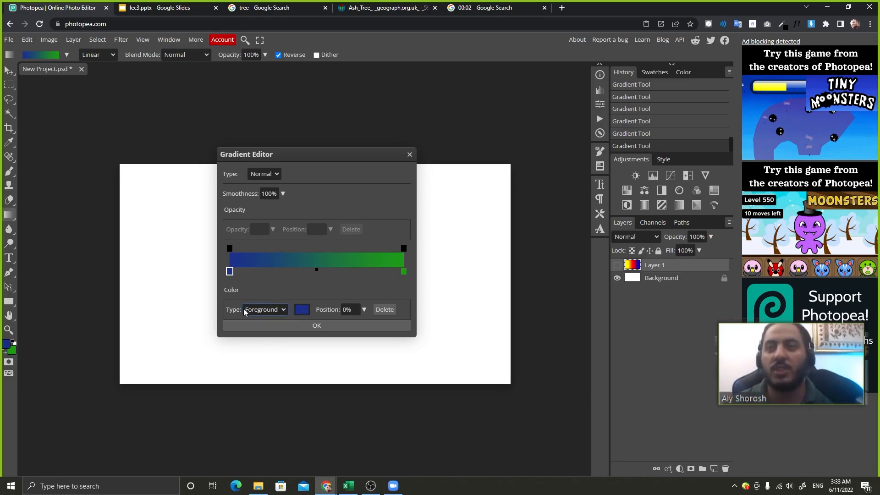
pyautogui.click(301, 310)
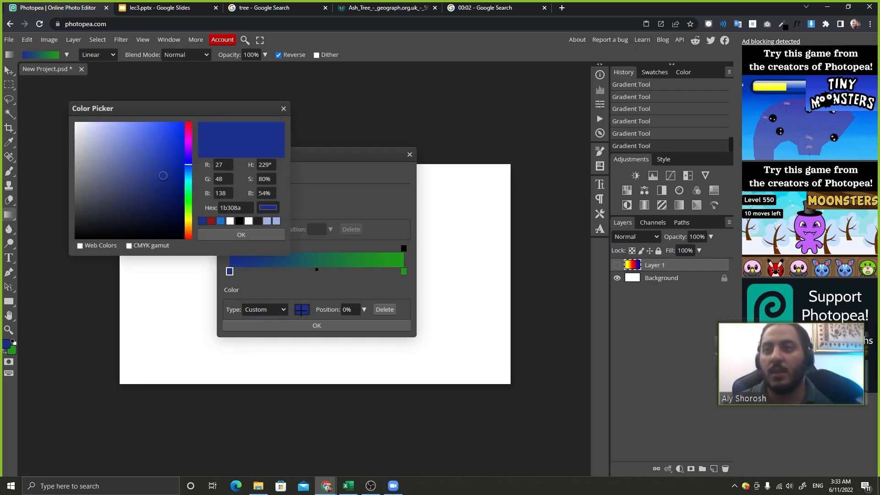
pyautogui.click(284, 109)
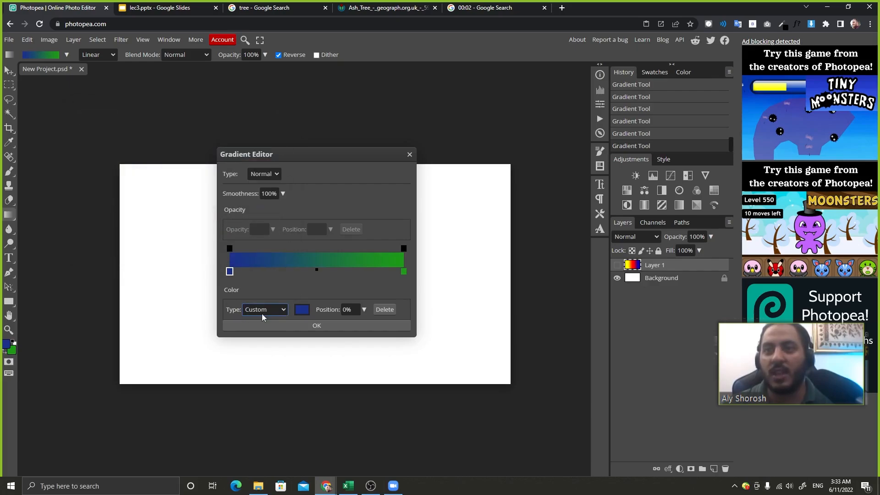
pyautogui.click(302, 310)
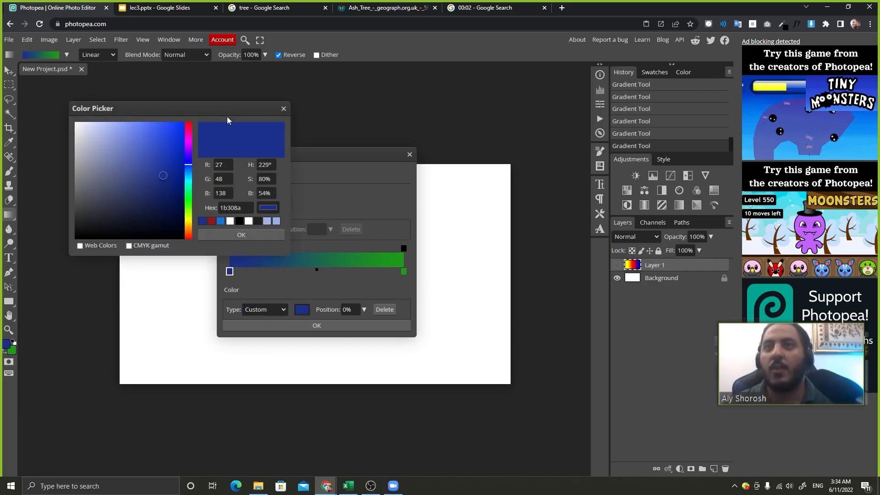
pyautogui.moveTo(227, 109); pyautogui.dragTo(638, 164)
pyautogui.moveTo(599, 242); pyautogui.dragTo(571, 210)
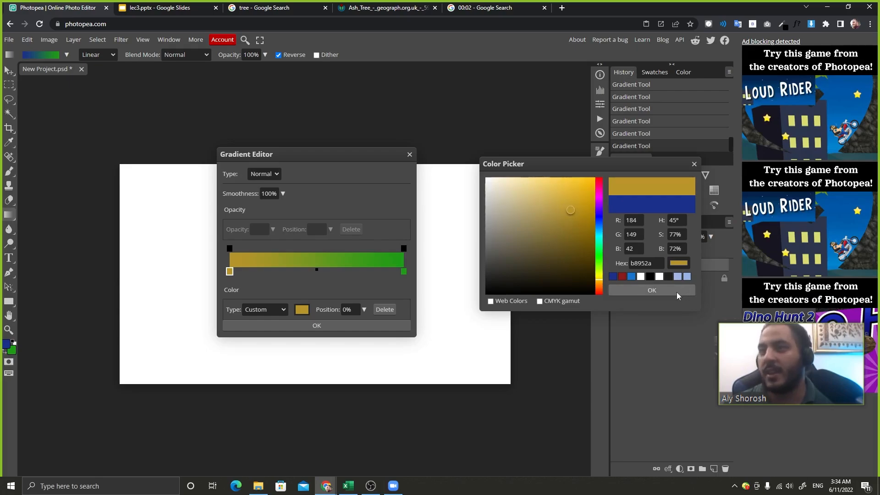
pyautogui.click(676, 293)
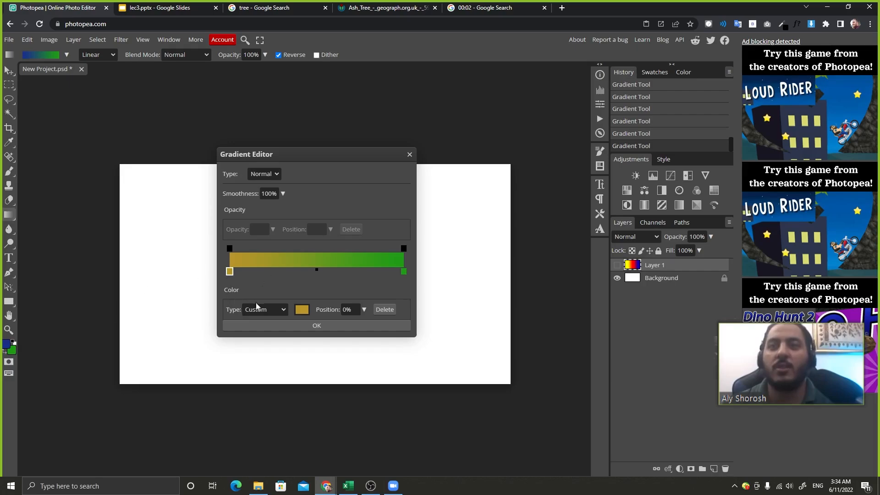
# Step: Switch the gradient's green end stop to the Custom type and give it the light blue colour 39bedb
pyautogui.click(403, 271)
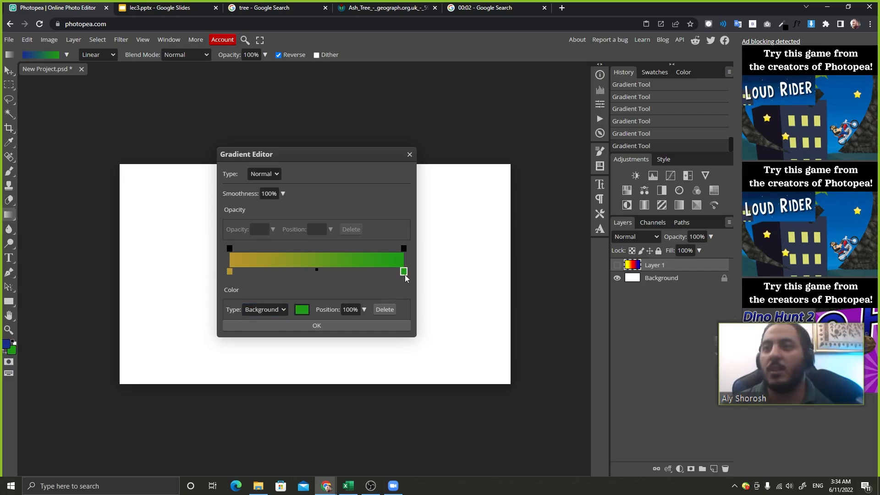
pyautogui.click(279, 312)
pyautogui.click(256, 337)
pyautogui.click(302, 310)
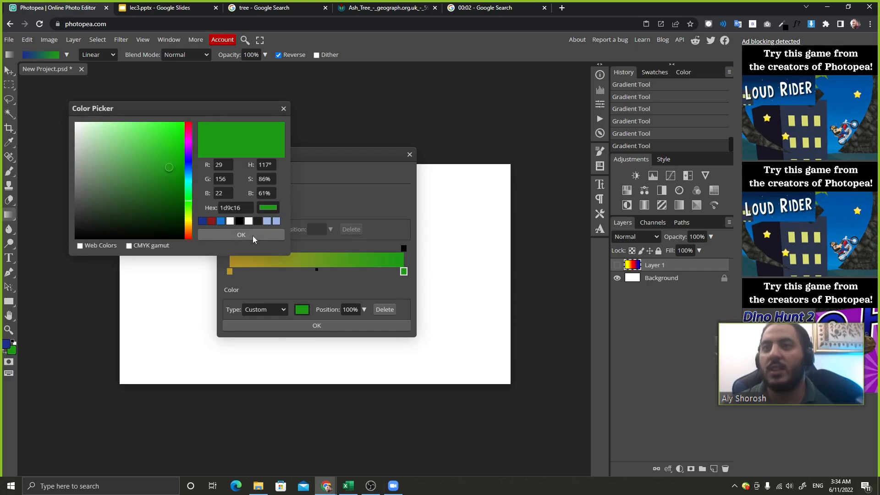
pyautogui.click(188, 174)
pyautogui.moveTo(164, 171); pyautogui.dragTo(165, 137)
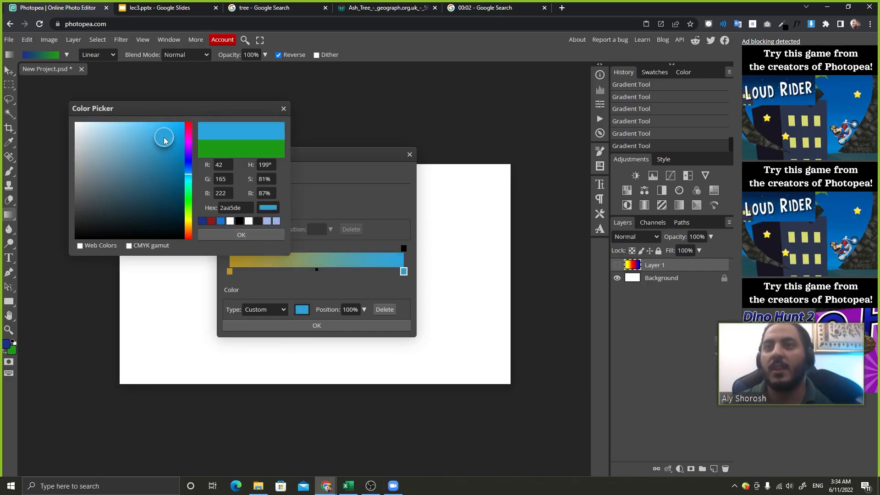
pyautogui.moveTo(189, 227); pyautogui.dragTo(178, 177)
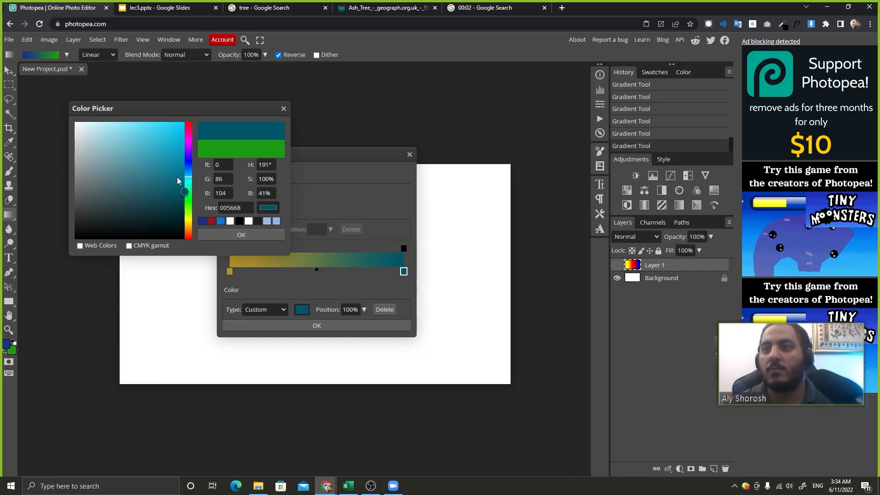
pyautogui.click(158, 139)
pyautogui.moveTo(157, 139); pyautogui.dragTo(156, 138)
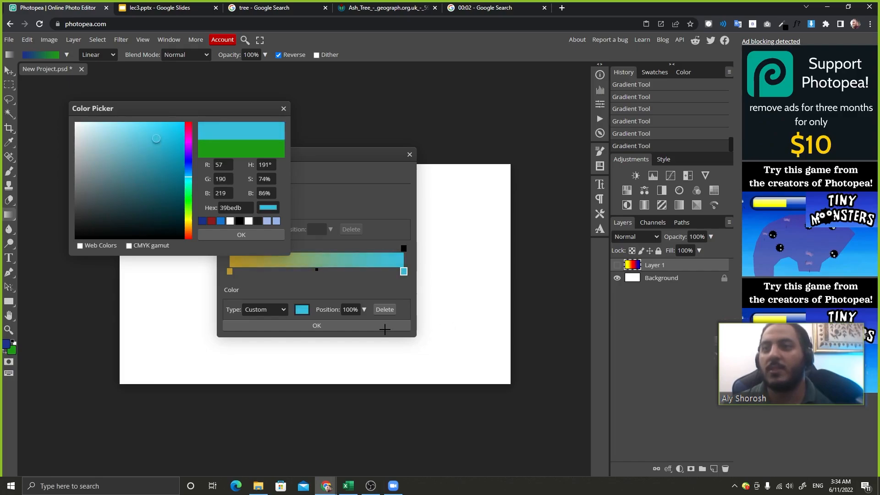
pyautogui.click(266, 239)
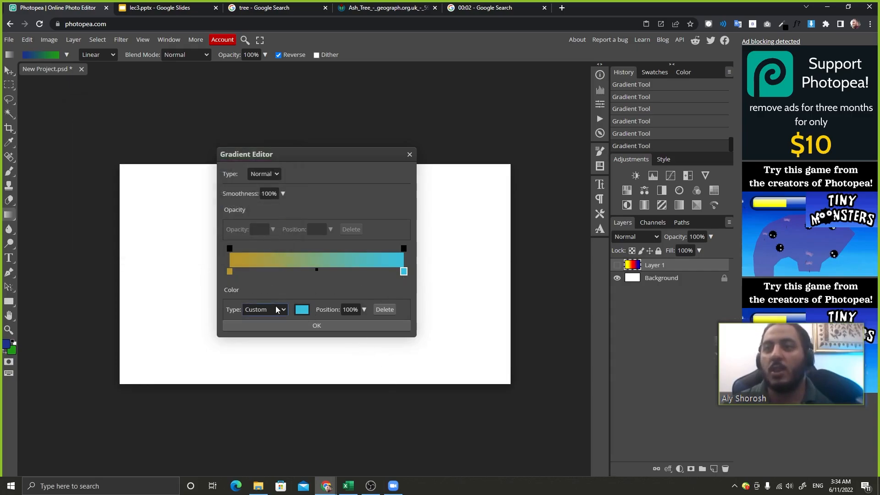
# Step: Accept the gold-to-blue gradient, apply it diagonally across the canvas on Layer 1 and make that layer visible
pyautogui.click(333, 323)
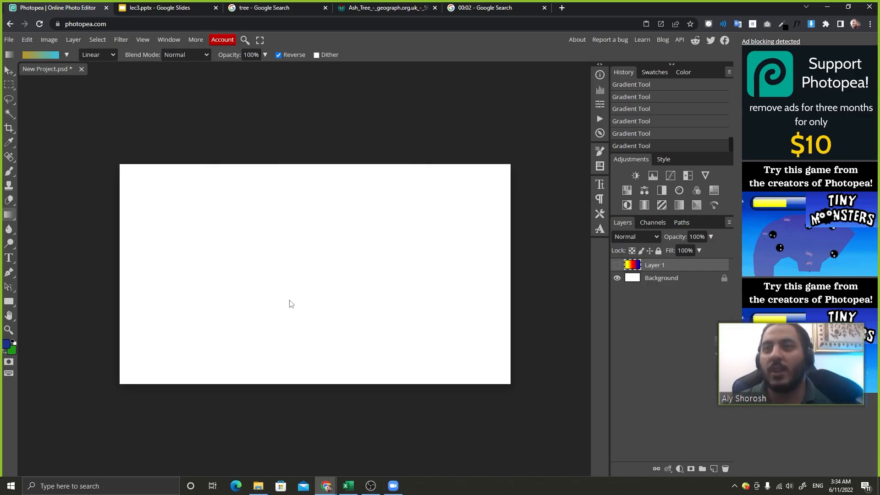
pyautogui.moveTo(155, 222); pyautogui.dragTo(463, 300)
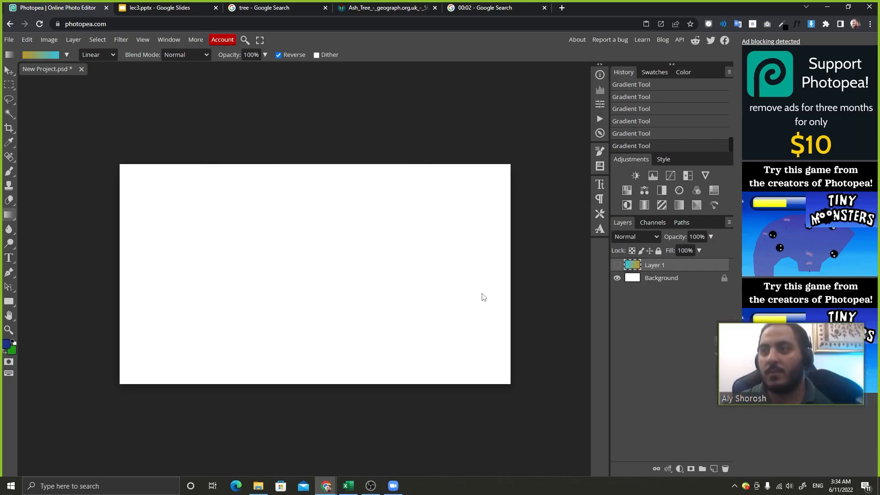
pyautogui.click(618, 265)
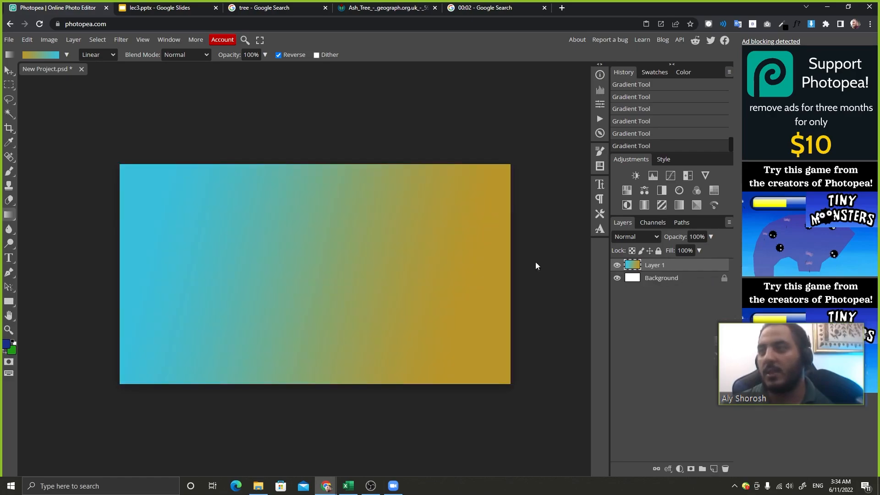
# Step: Repaint Layer 1 with the gold-to-blue gradient at several angles and lengths, finishing with a long, nearly horizontal sweep
pyautogui.moveTo(159, 244); pyautogui.dragTo(484, 286)
pyautogui.moveTo(366, 218); pyautogui.dragTo(275, 300)
pyautogui.moveTo(241, 210); pyautogui.dragTo(250, 327)
pyautogui.moveTo(190, 200); pyautogui.dragTo(442, 349)
pyautogui.moveTo(285, 261)
pyautogui.mouseDown()
pyautogui.moveTo(331, 273)
pyautogui.moveTo(320, 278)
pyautogui.moveTo(301, 262)
pyautogui.mouseUp()
pyautogui.moveTo(160, 270); pyautogui.dragTo(442, 285)
# Step: Open the gradient in the Gradient Editor and outline its colour stop row with a red rectangle on a screen capture
pyautogui.click(41, 56)
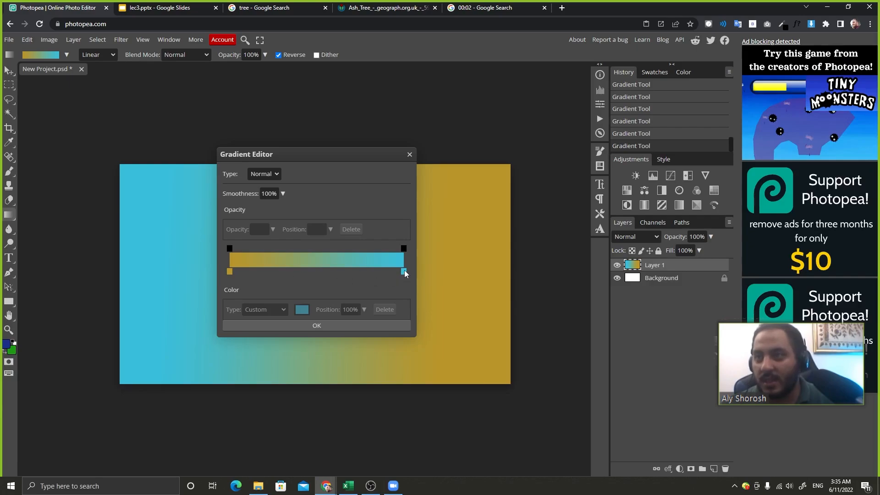
pyautogui.press('Print')
pyautogui.moveTo(152, 113); pyautogui.dragTo(520, 384)
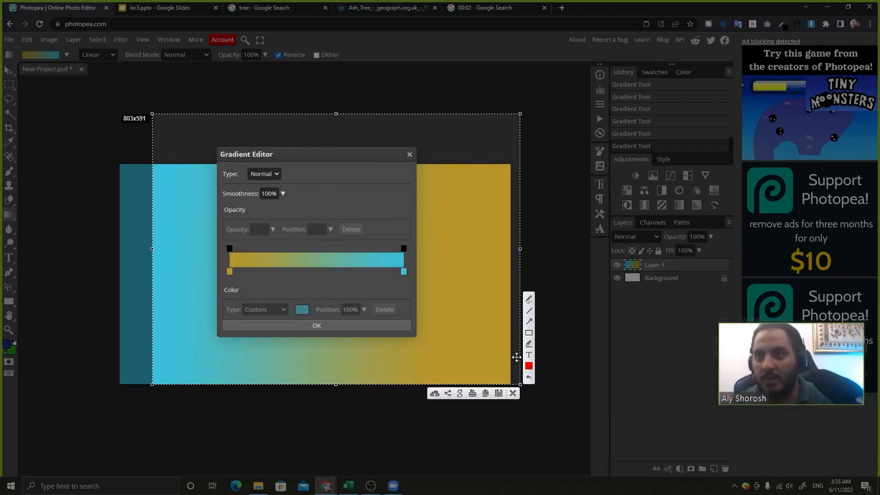
pyautogui.click(529, 333)
pyautogui.moveTo(224, 266)
pyautogui.mouseDown()
pyautogui.moveTo(273, 277)
pyautogui.moveTo(407, 278)
pyautogui.mouseUp()
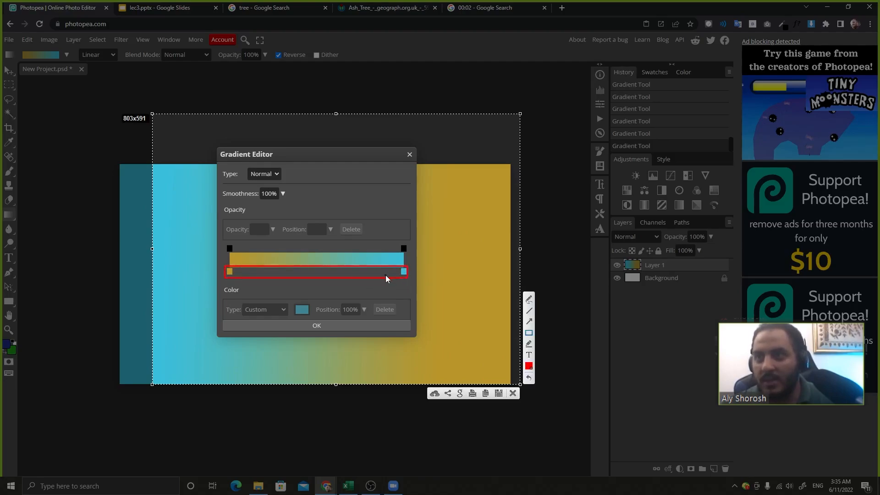
# Step: Mark the space between the two colour stops with red pen strokes on the capture, and discard the capture
pyautogui.click(529, 299)
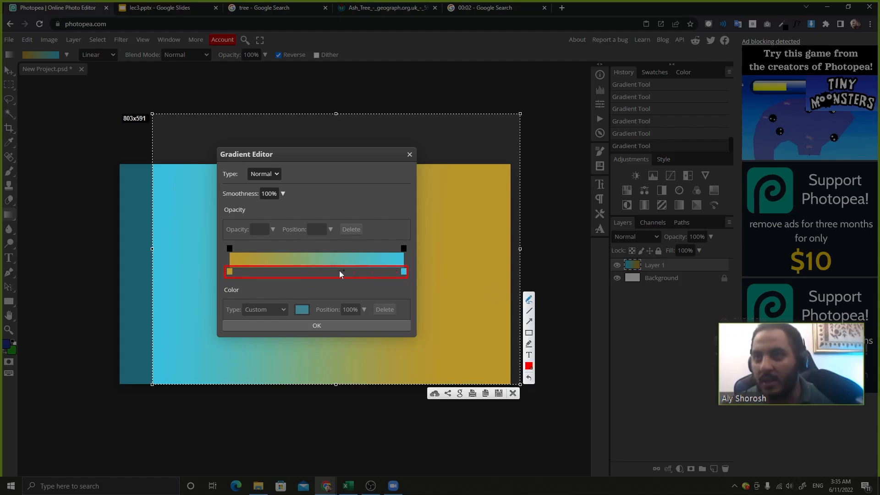
pyautogui.moveTo(325, 272); pyautogui.dragTo(321, 271)
pyautogui.click(238, 267)
pyautogui.moveTo(246, 270); pyautogui.dragTo(291, 272)
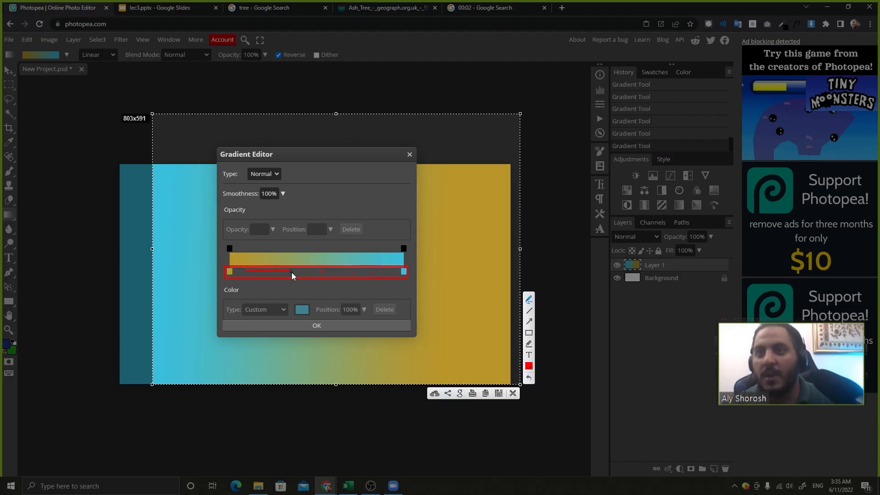
pyautogui.click(513, 393)
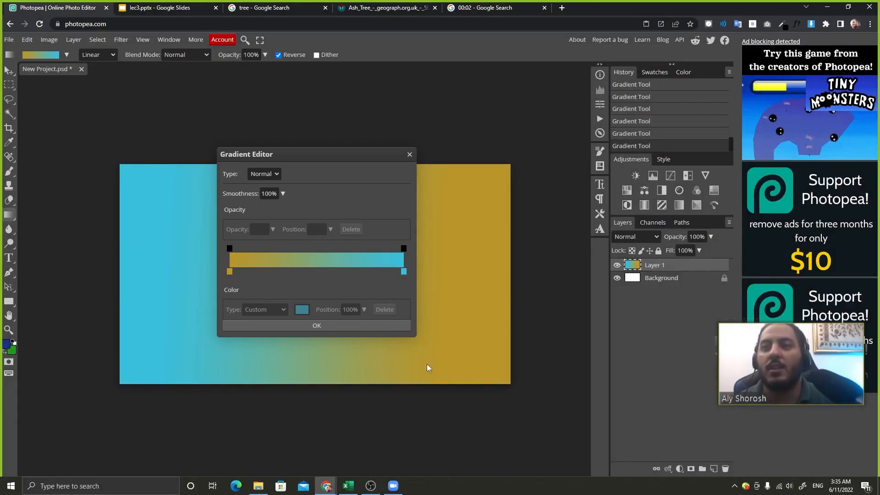
# Step: Add a colour stop between the gold and blue stops, move it to 48% and colour it green
pyautogui.click(261, 271)
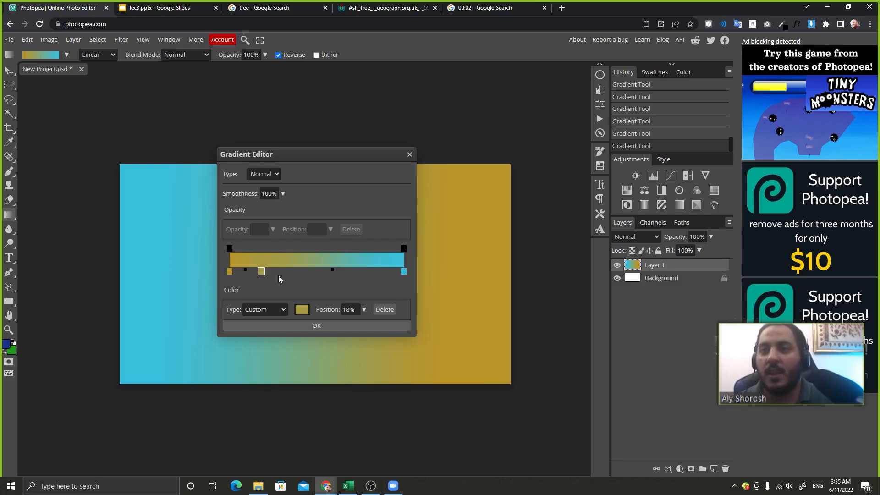
pyautogui.moveTo(259, 271); pyautogui.dragTo(314, 277)
pyautogui.click(303, 313)
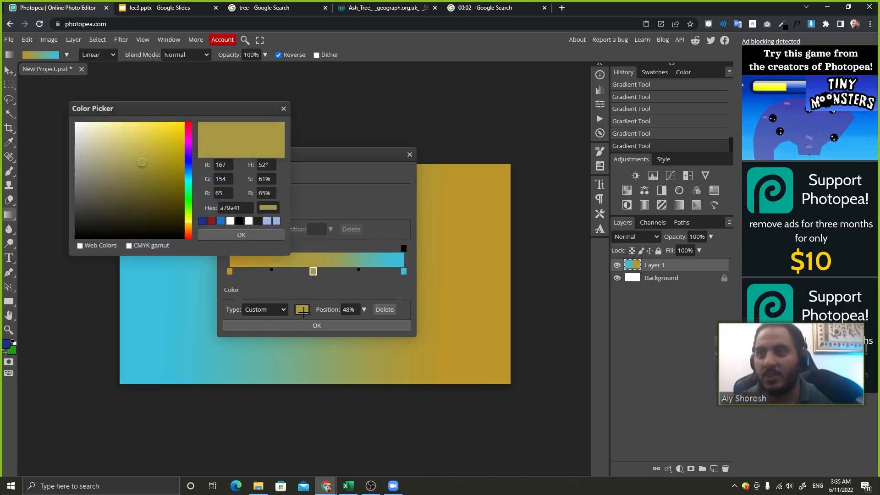
pyautogui.click(185, 203)
pyautogui.moveTo(185, 204); pyautogui.dragTo(186, 195)
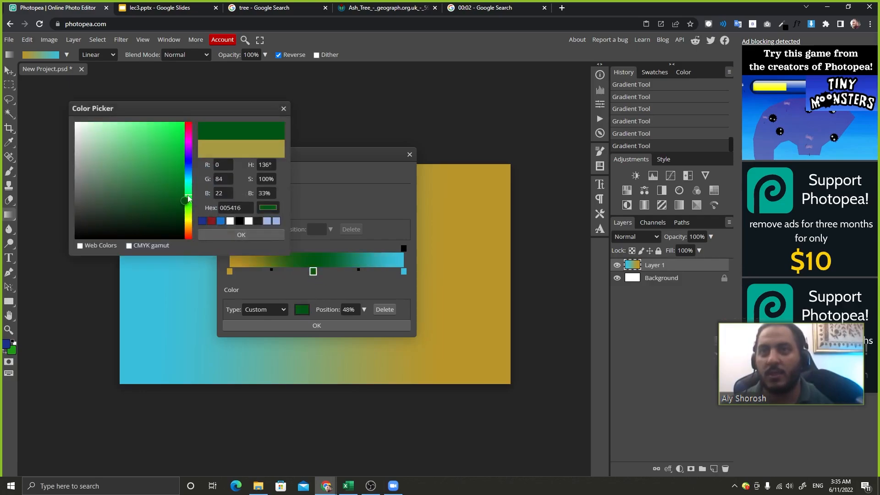
pyautogui.click(172, 169)
pyautogui.click(241, 235)
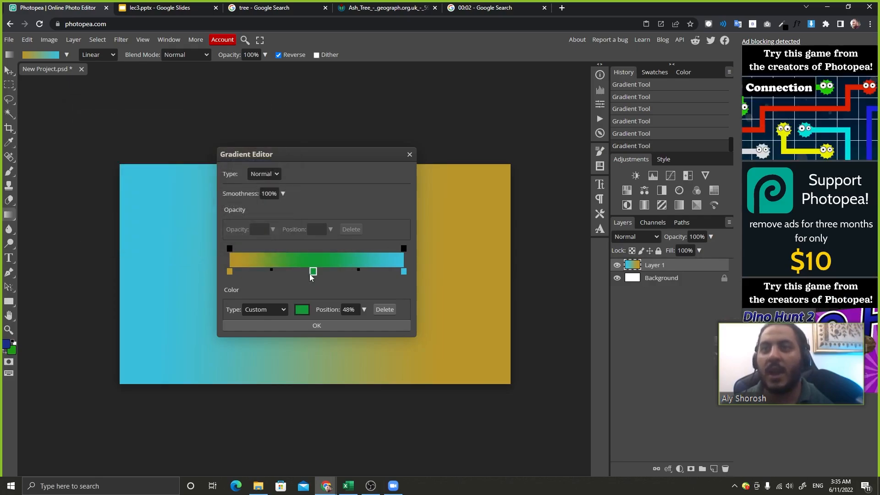
# Step: Shift the green middle stop to 58%, and remove it by pulling it off the gradient bar
pyautogui.moveTo(313, 273); pyautogui.dragTo(342, 274)
pyautogui.moveTo(331, 309); pyautogui.dragTo(345, 325)
pyautogui.click(363, 312)
pyautogui.moveTo(333, 274); pyautogui.dragTo(331, 366)
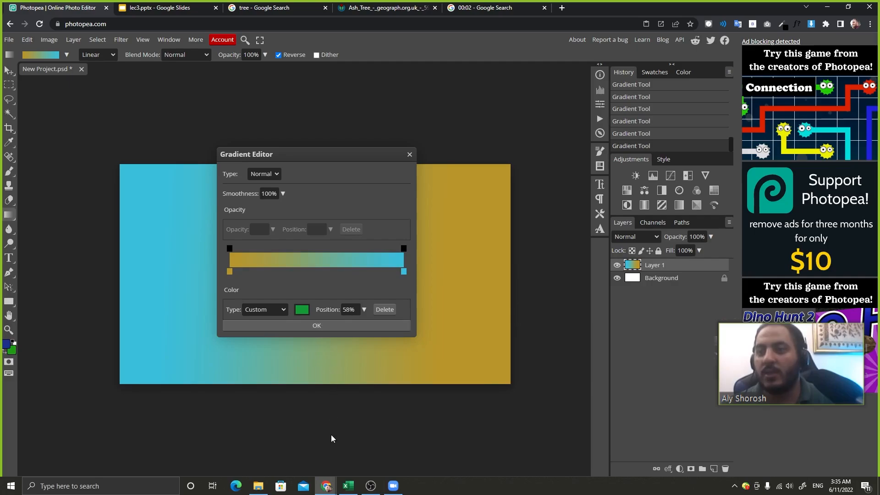
# Step: Add a colour stop near the middle of the gradient, move it to 50% and delete it
pyautogui.click(325, 274)
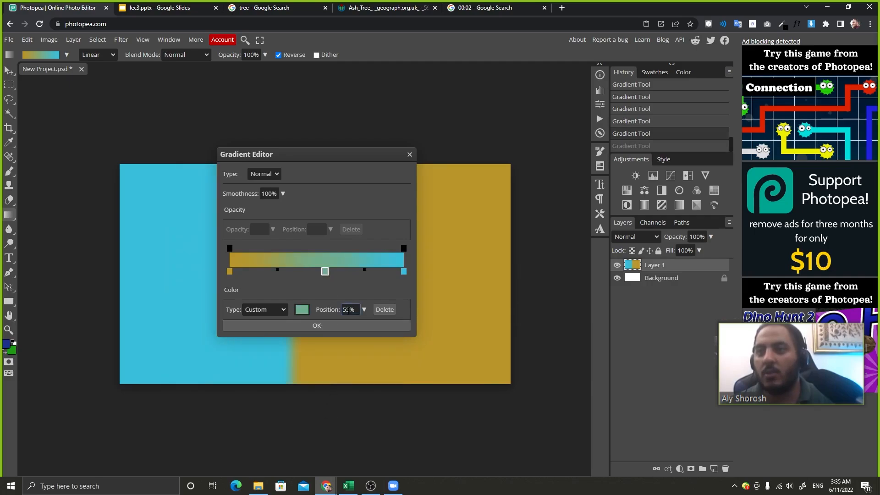
pyautogui.moveTo(326, 275); pyautogui.dragTo(318, 275)
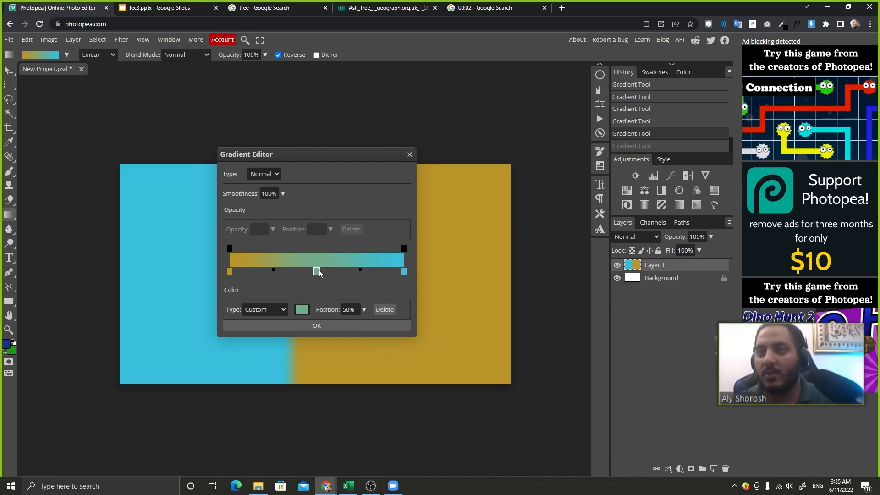
pyautogui.click(391, 310)
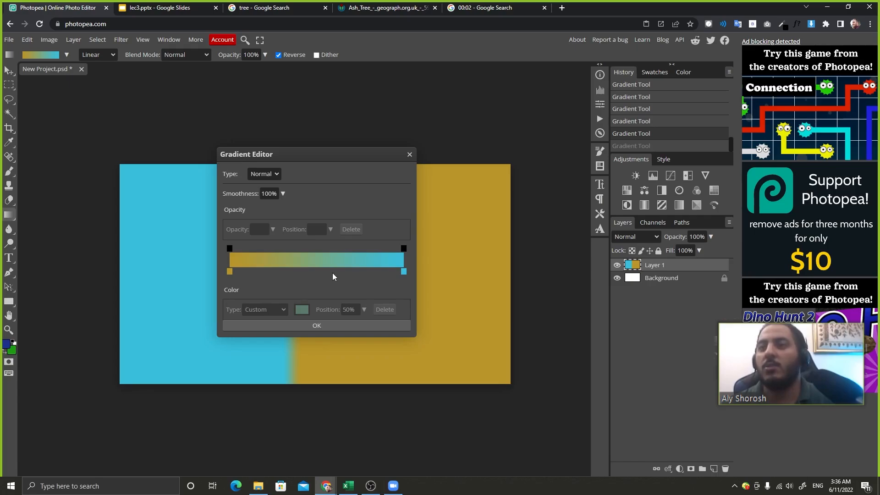
# Step: Add a colour stop at 49%, colour it dark green and delete it from the gradient
pyautogui.moveTo(326, 274); pyautogui.dragTo(315, 274)
pyautogui.doubleClick(315, 272)
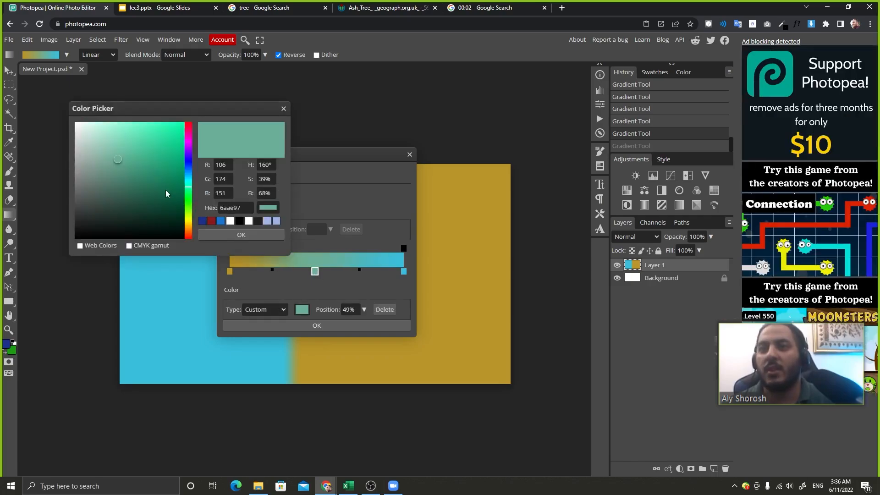
pyautogui.click(172, 193)
pyautogui.click(232, 236)
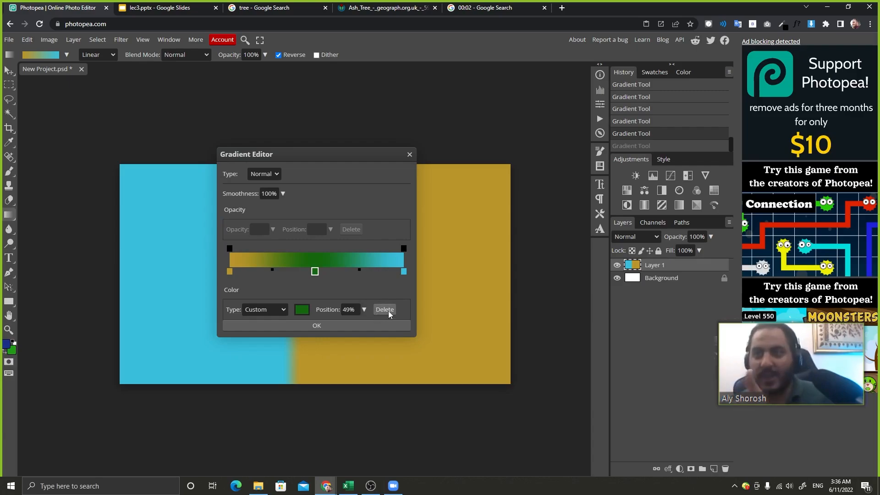
pyautogui.click(385, 310)
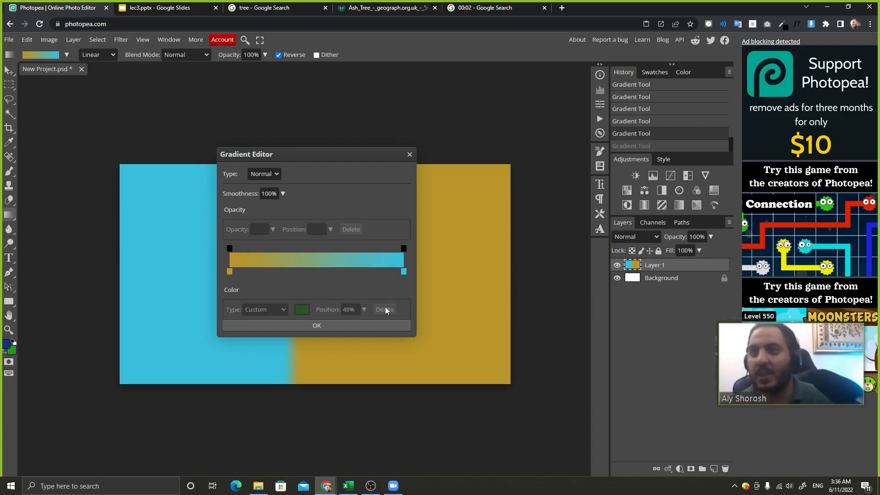
# Step: Add a colour stop at 27% and set its colour to bright green, hex 39db3d
pyautogui.click(316, 272)
pyautogui.moveTo(317, 273); pyautogui.dragTo(277, 274)
pyautogui.doubleClick(276, 272)
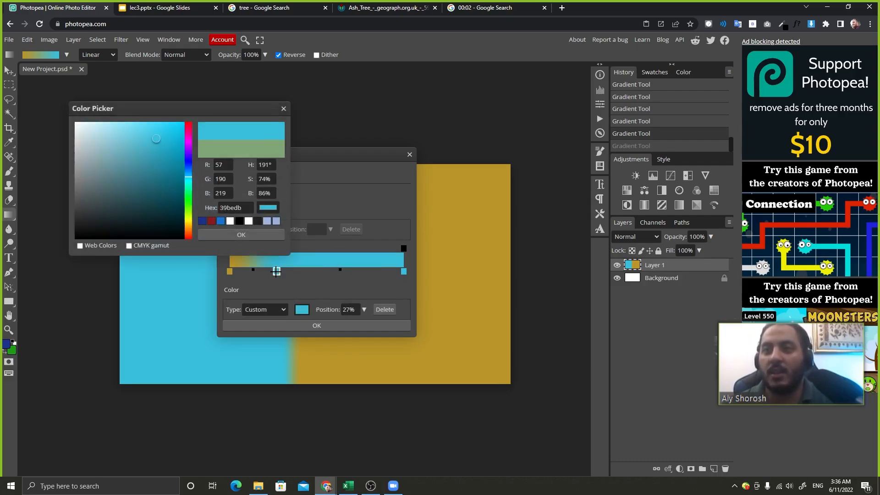
pyautogui.click(191, 201)
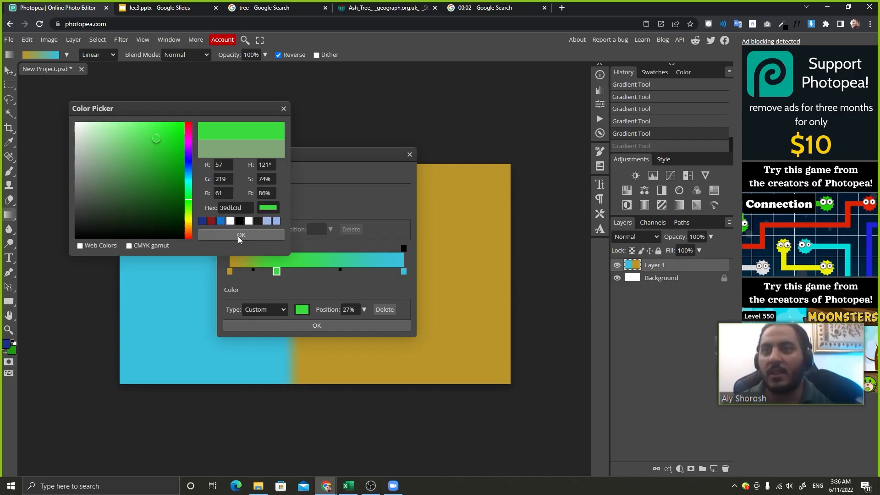
pyautogui.click(240, 235)
# Step: Add a colour stop at 66% of the gradient and set its colour to blue, hex 244cbe
pyautogui.click(345, 272)
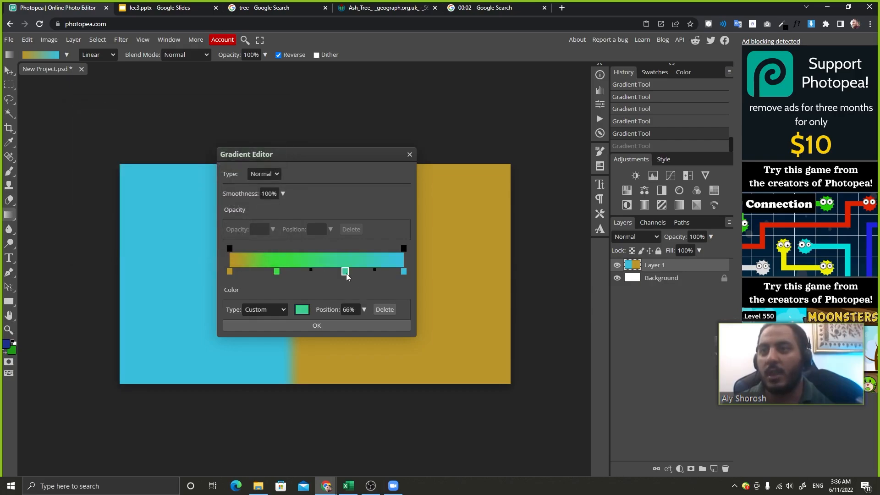
pyautogui.doubleClick(346, 273)
pyautogui.click(188, 166)
pyautogui.click(164, 152)
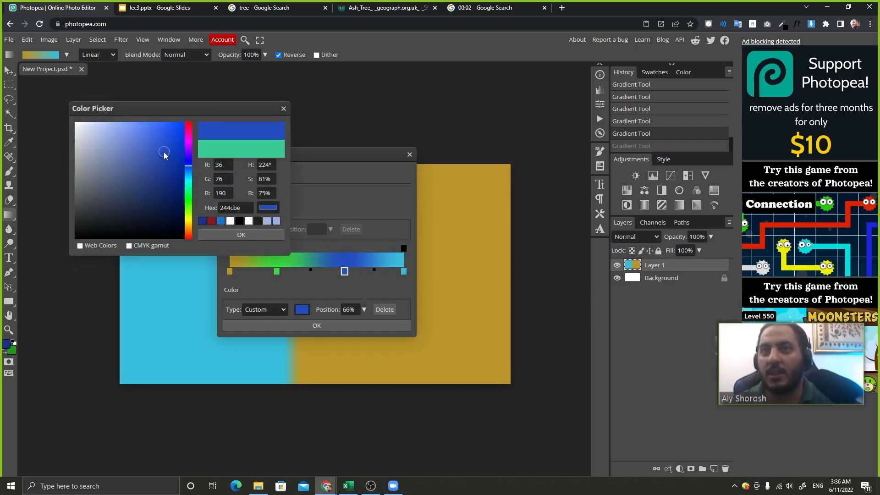
pyautogui.click(243, 232)
# Step: Add a colour stop at 45% between the green and blue stops, colour it red, hex d91919, and accept the edited gradient
pyautogui.click(312, 274)
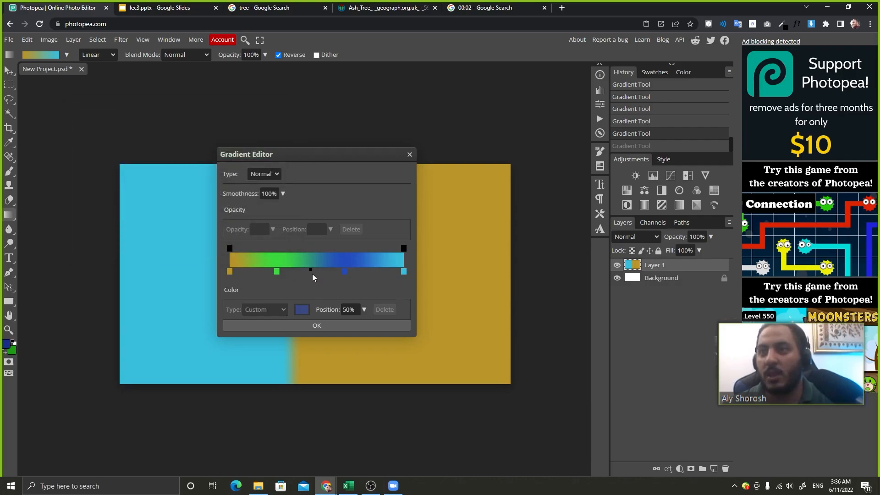
pyautogui.doubleClick(308, 272)
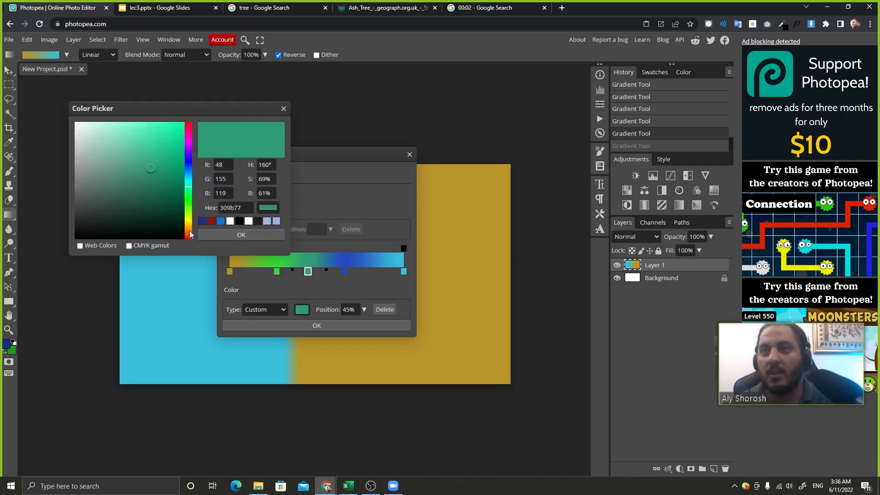
pyautogui.click(188, 237)
pyautogui.click(171, 139)
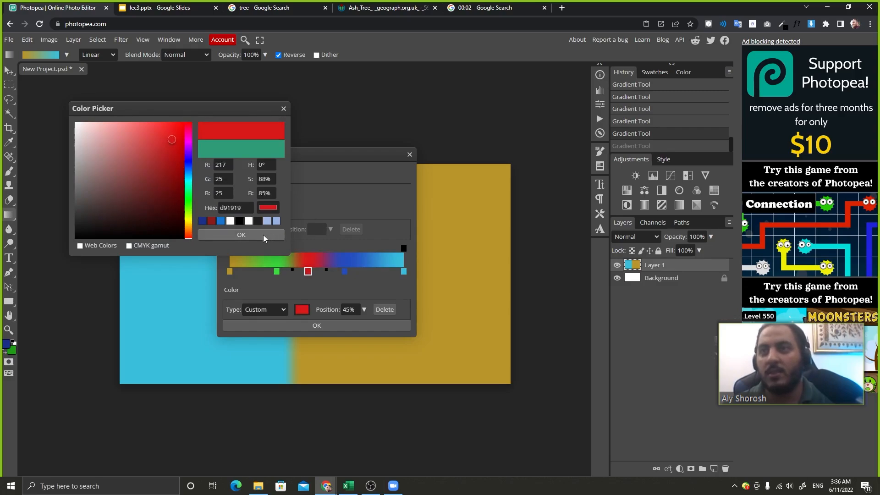
pyautogui.click(263, 234)
pyautogui.click(348, 325)
# Step: Draw the five-colour gradient across the canvas from left to right, ending with a nearly full-width, slightly downward stroke
pyautogui.moveTo(191, 260); pyautogui.dragTo(445, 267)
pyautogui.moveTo(148, 271); pyautogui.dragTo(506, 280)
pyautogui.moveTo(156, 206); pyautogui.dragTo(487, 236)
# Step: Reopen the gradient for editing, pull the blue stop off the bar and delete the red stop at 45%
pyautogui.click(50, 57)
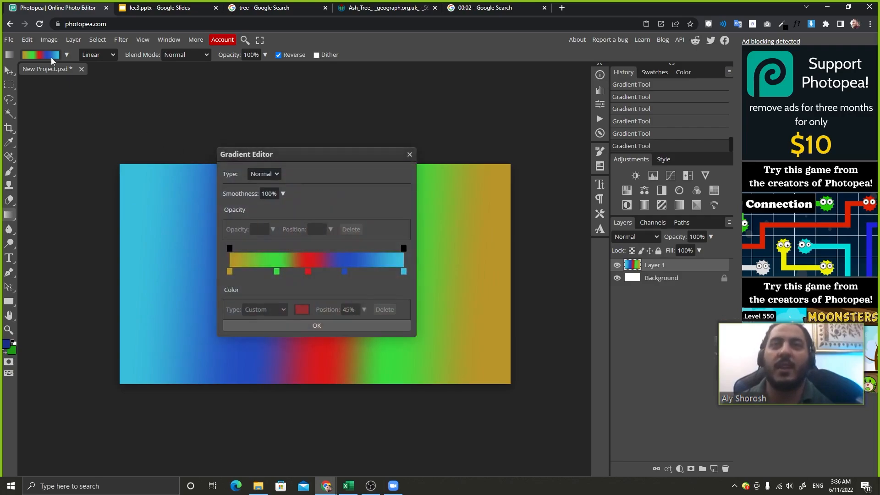
pyautogui.moveTo(344, 271); pyautogui.dragTo(377, 321)
pyautogui.click(308, 272)
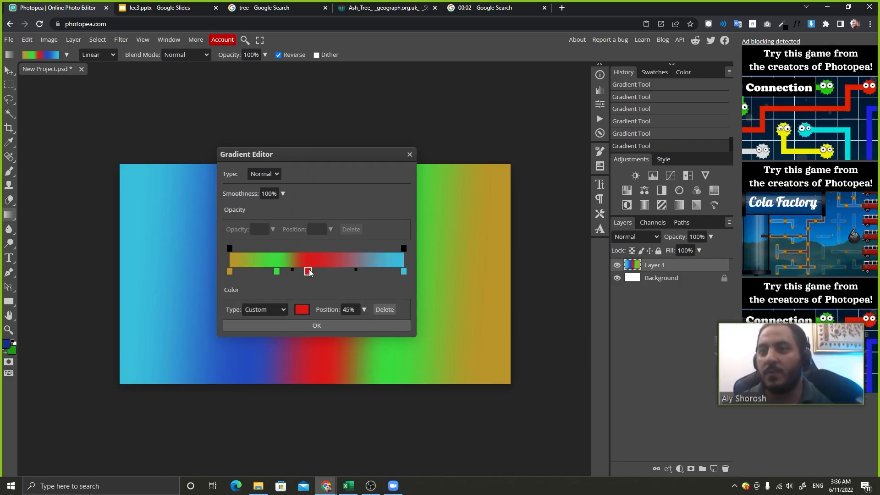
pyautogui.click(385, 309)
# Step: Shift the green stop to 51%, move its blend midpoint towards it, reposition the stop at 46% and delete it
pyautogui.moveTo(276, 271); pyautogui.dragTo(329, 273)
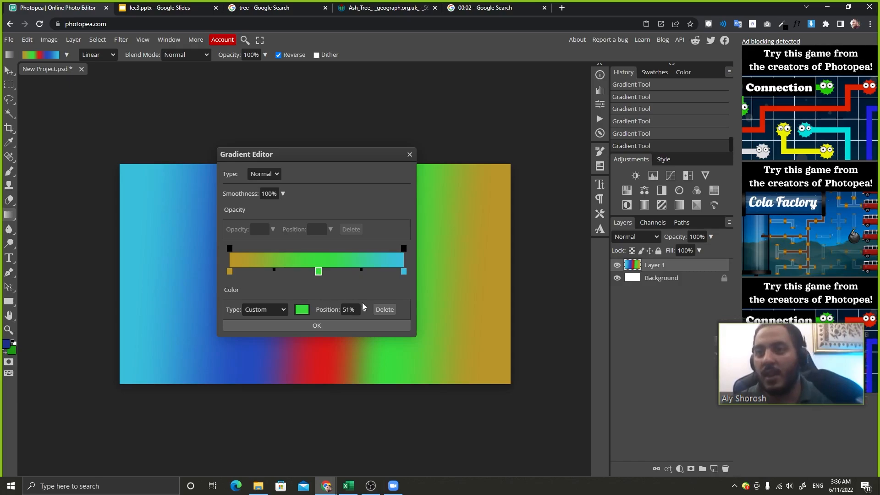
pyautogui.moveTo(361, 271)
pyautogui.mouseDown()
pyautogui.moveTo(323, 279)
pyautogui.moveTo(330, 269)
pyautogui.moveTo(315, 268)
pyautogui.moveTo(395, 275)
pyautogui.moveTo(335, 274)
pyautogui.mouseUp()
pyautogui.click(311, 271)
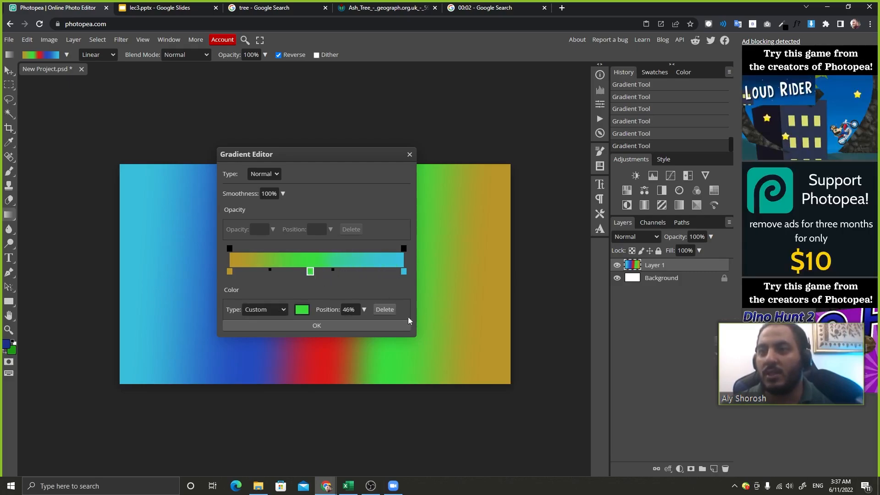
pyautogui.click(385, 309)
# Step: Select the two end stops in turn and recolour the gold stop at 0% to red
pyautogui.click(404, 271)
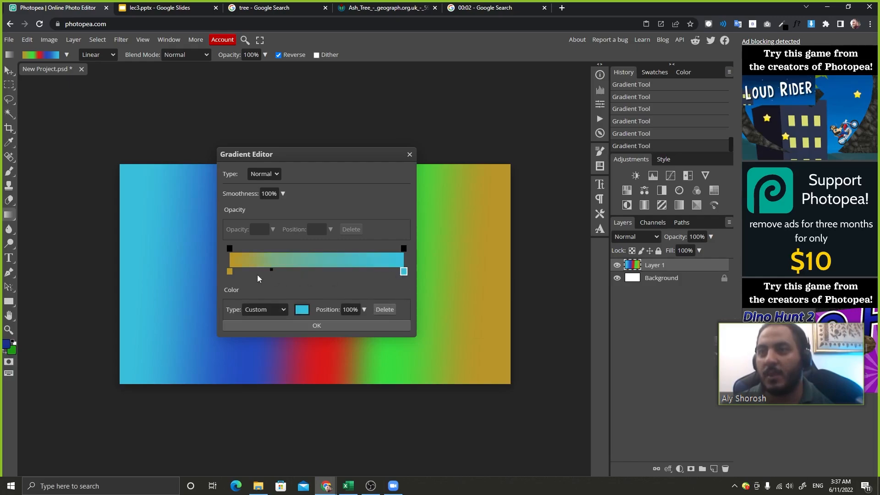
pyautogui.click(230, 272)
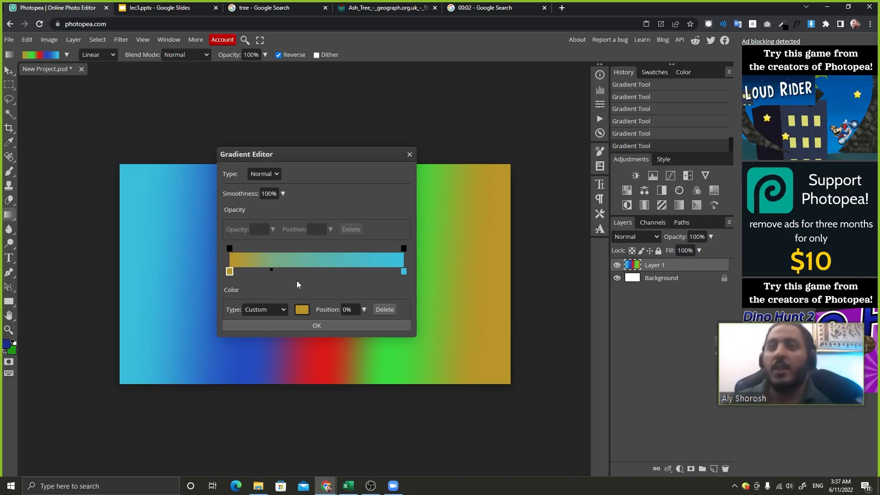
pyautogui.click(404, 272)
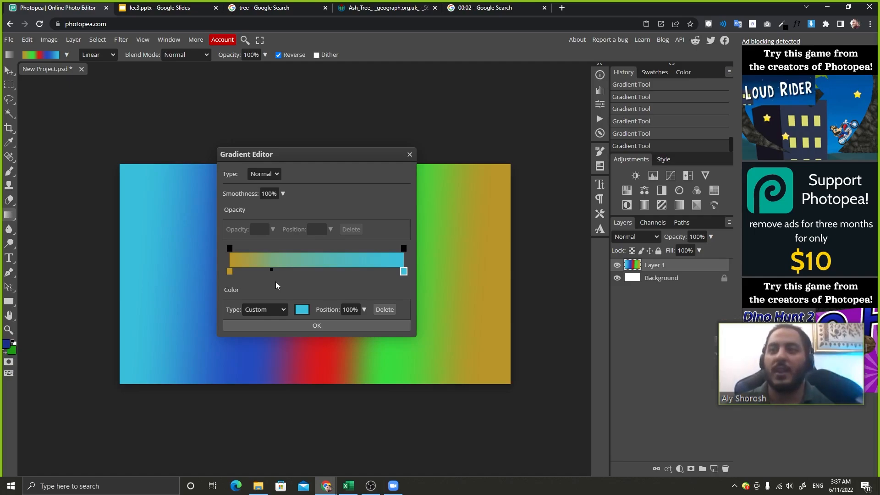
pyautogui.doubleClick(229, 274)
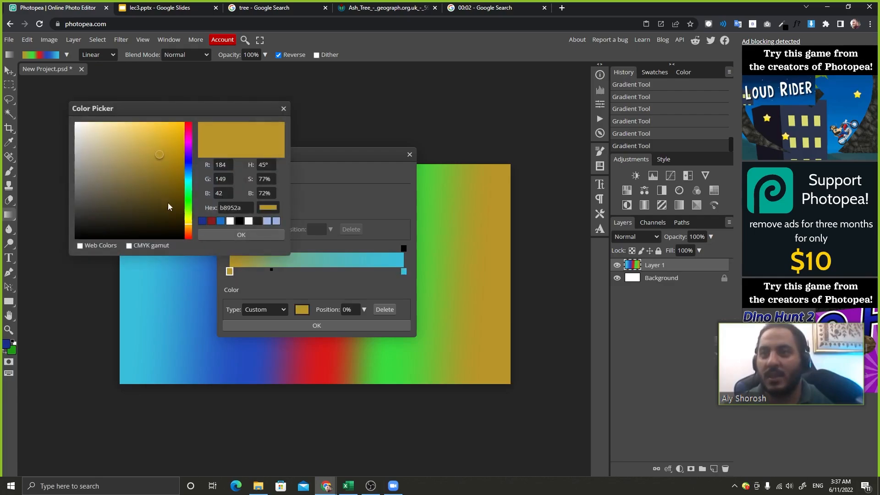
pyautogui.click(188, 231)
pyautogui.click(266, 235)
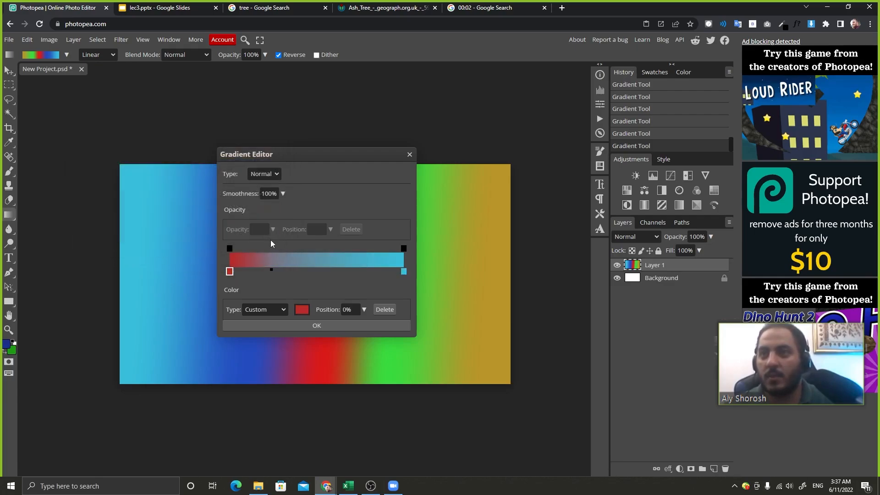
# Step: Recolour the cyan stop at 100% to dark blue
pyautogui.doubleClick(403, 272)
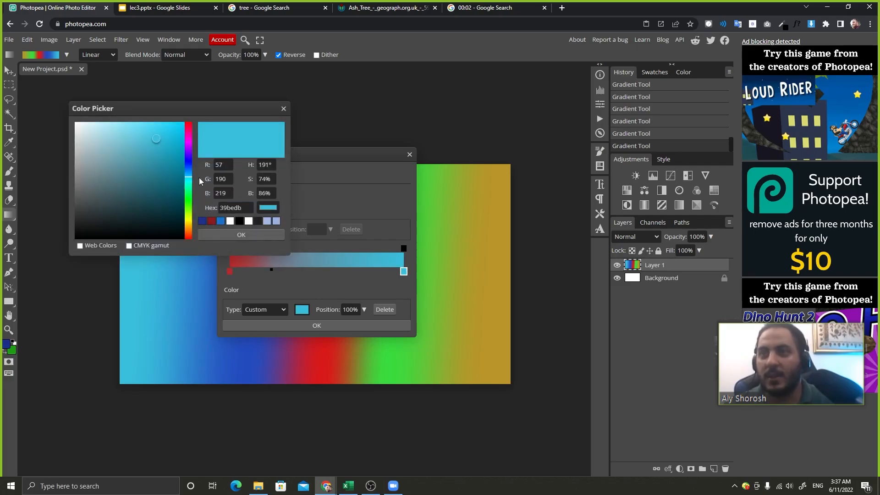
pyautogui.click(189, 164)
pyautogui.moveTo(173, 146); pyautogui.dragTo(162, 159)
pyautogui.click(230, 235)
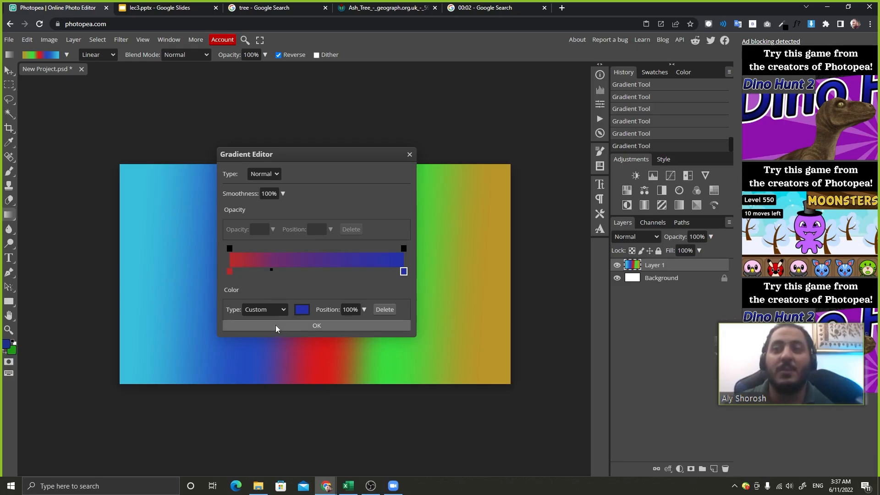
# Step: Move the midpoint between the red and blue stops to 5% and draw the gradient horizontally across the canvas
pyautogui.click(271, 271)
pyautogui.moveTo(270, 274); pyautogui.dragTo(239, 280)
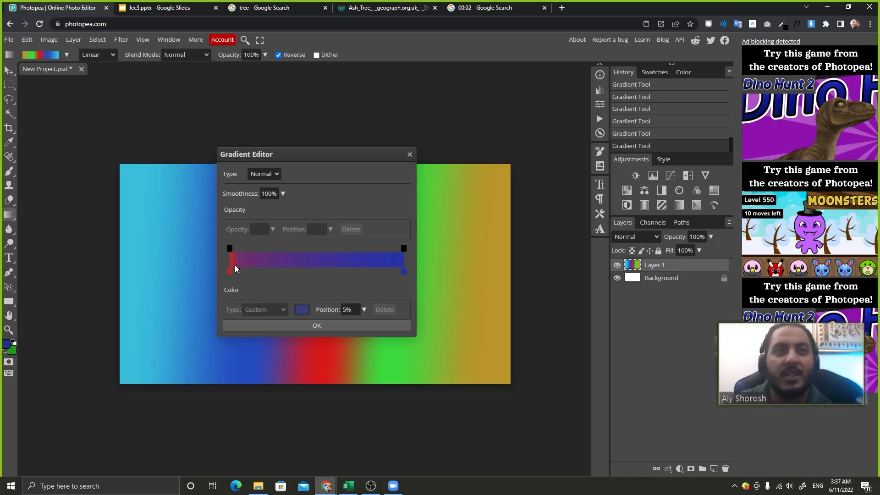
pyautogui.click(342, 326)
pyautogui.moveTo(175, 276); pyautogui.dragTo(439, 278)
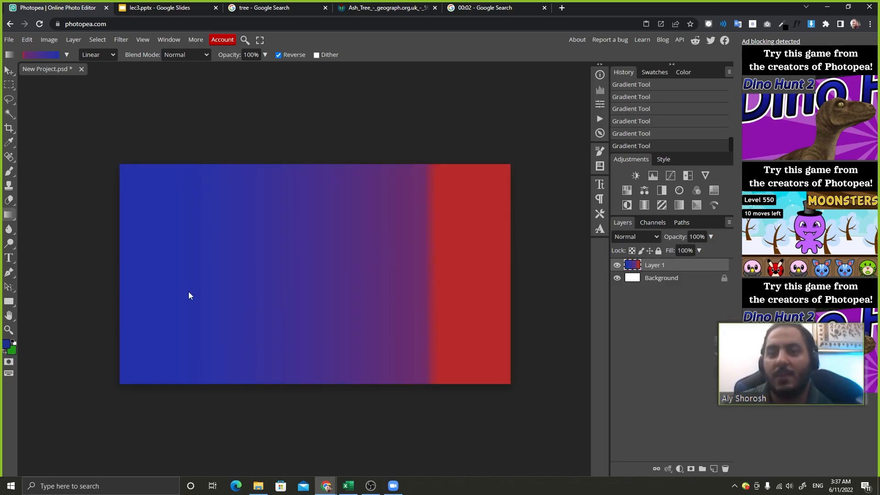
pyautogui.moveTo(153, 288); pyautogui.dragTo(483, 282)
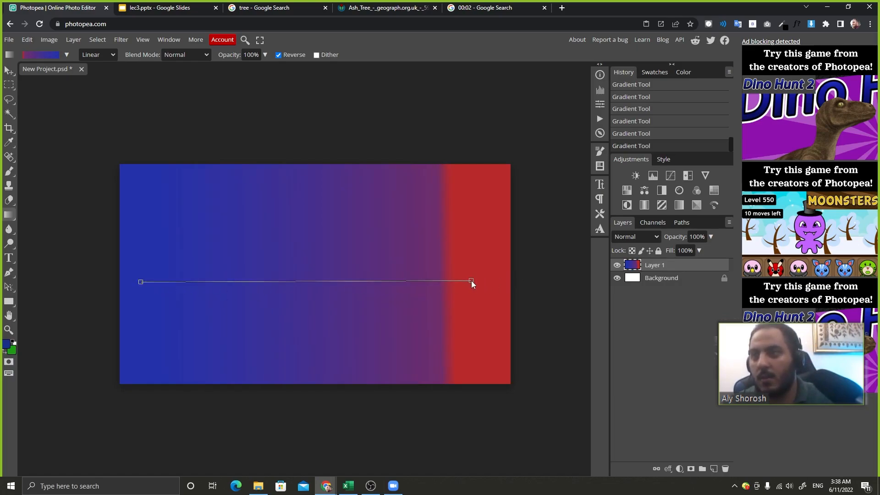
# Step: Capture the screen area around the canvas and box both ends of the gradient line in red
pyautogui.press('Print')
pyautogui.moveTo(100, 142); pyautogui.dragTo(530, 399)
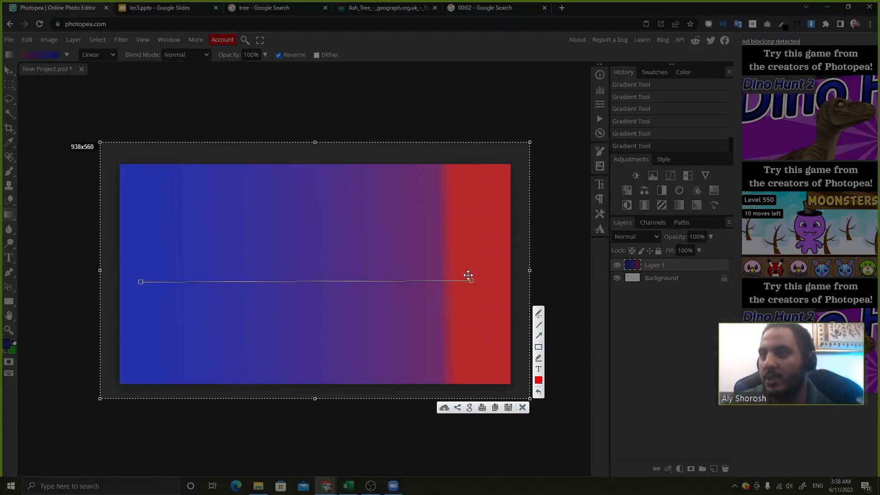
pyautogui.moveTo(466, 275); pyautogui.dragTo(477, 290)
pyautogui.moveTo(136, 278); pyautogui.dragTo(148, 289)
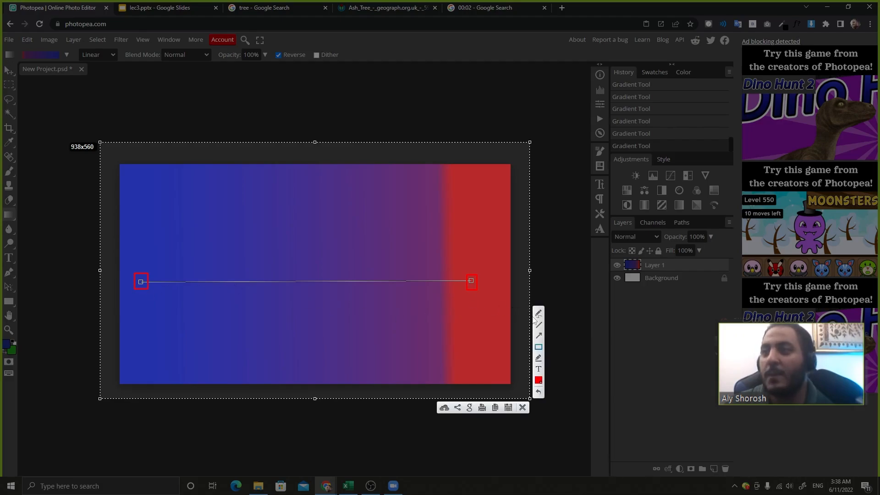
# Step: Box the gradient's colour midpoint, mark the long and short colour spans with freehand lines, and discard the capture
pyautogui.click(538, 313)
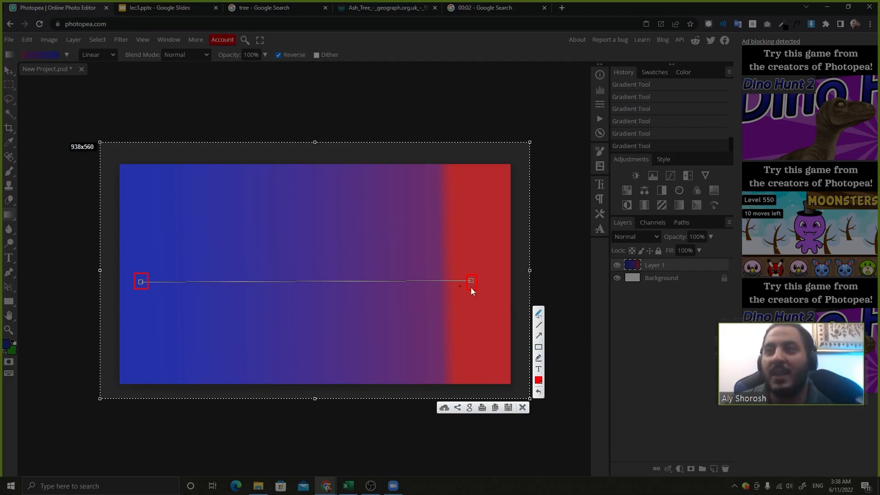
pyautogui.moveTo(432, 270); pyautogui.dragTo(449, 290)
pyautogui.click(538, 313)
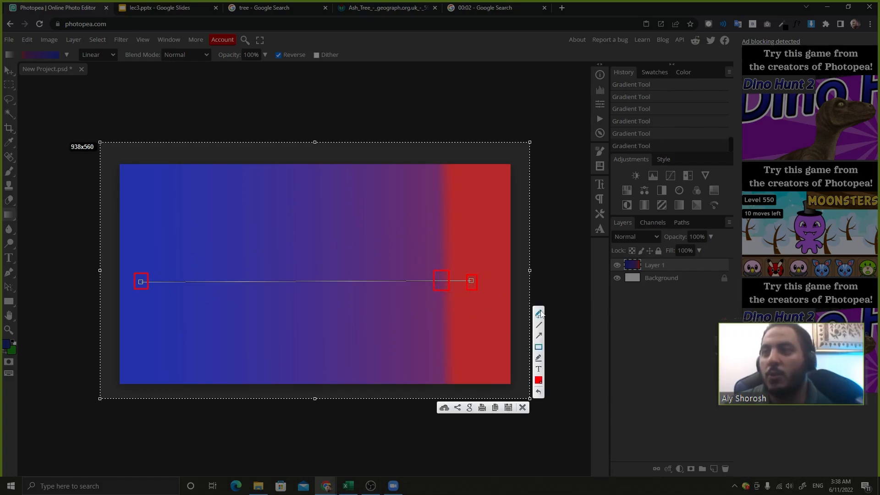
pyautogui.moveTo(443, 262); pyautogui.dragTo(146, 262)
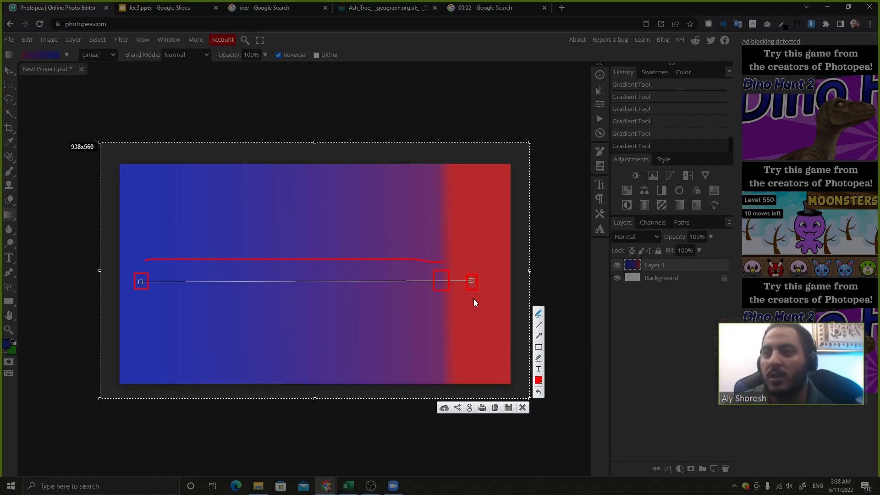
pyautogui.moveTo(474, 298); pyautogui.dragTo(461, 296)
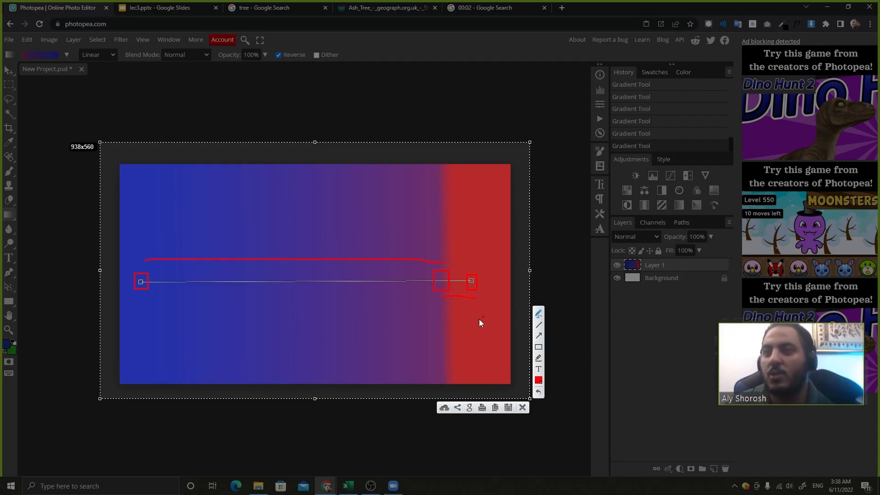
pyautogui.click(524, 408)
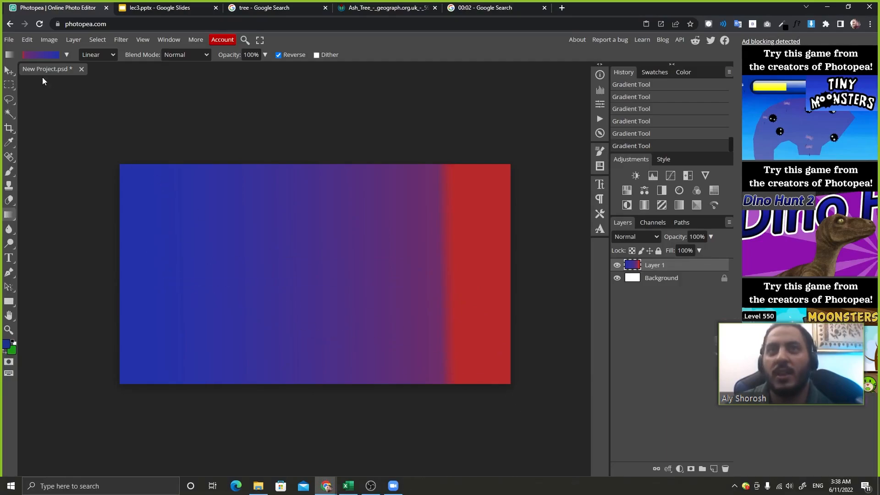
# Step: Move the midpoint between the red and blue stops to 71%, without any extra stop, and redraw the gradient horizontally across the canvas
pyautogui.click(41, 54)
pyautogui.click(246, 272)
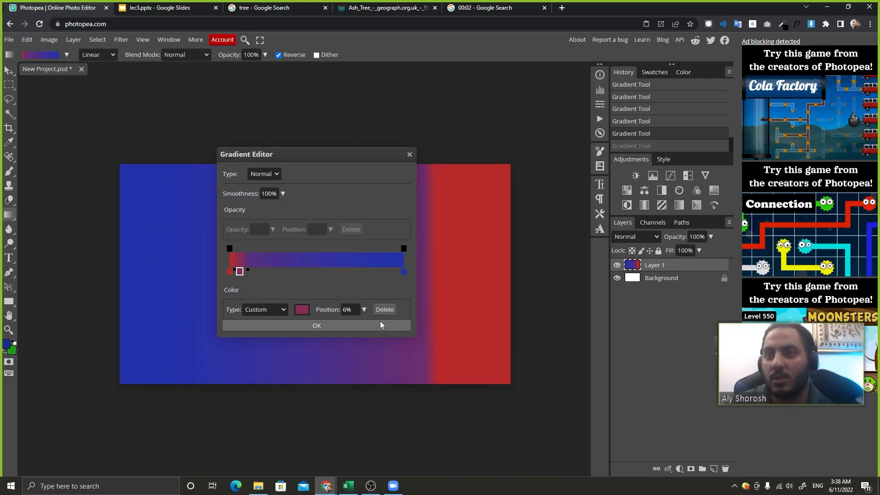
pyautogui.click(393, 310)
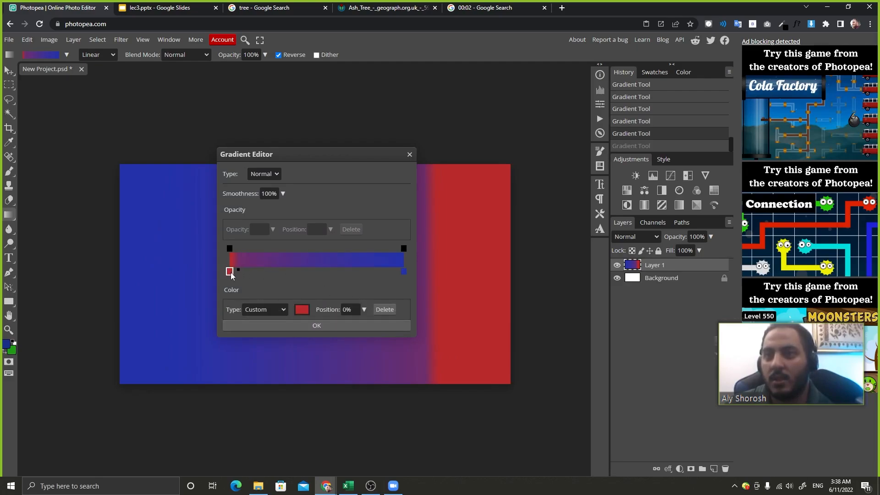
pyautogui.click(247, 273)
pyautogui.moveTo(317, 270)
pyautogui.mouseDown()
pyautogui.moveTo(373, 278)
pyautogui.moveTo(353, 278)
pyautogui.mouseUp()
pyautogui.click(354, 326)
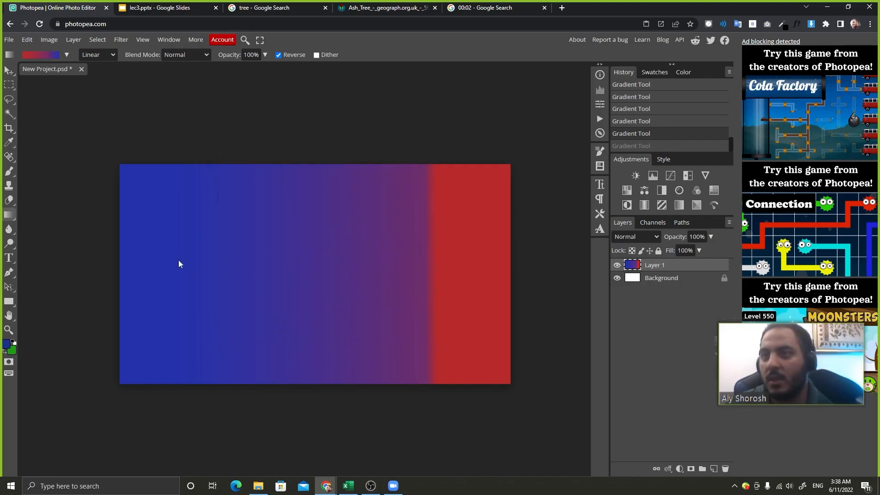
pyautogui.moveTo(185, 266); pyautogui.dragTo(445, 267)
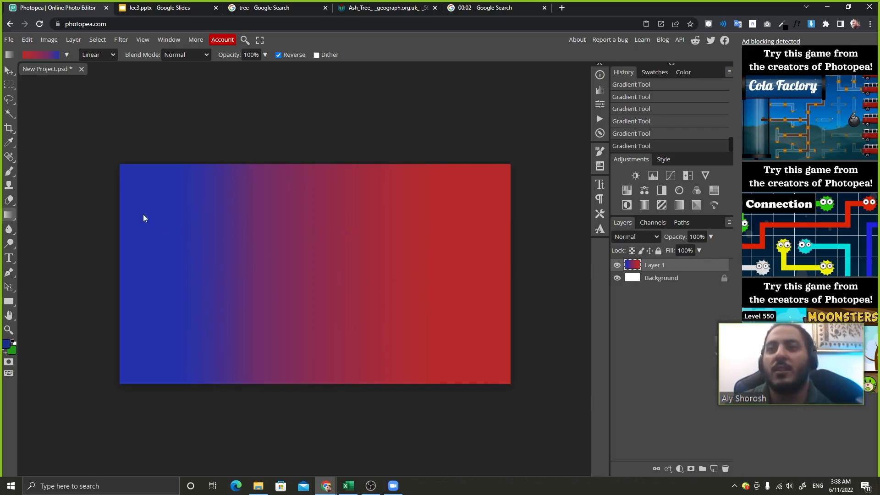
# Step: Capture the canvas area, box the blue end, the midpoint and the red end of the gradient, and discard the capture
pyautogui.press('Print')
pyautogui.moveTo(73, 149); pyautogui.dragTo(553, 411)
pyautogui.click(562, 359)
pyautogui.moveTo(130, 259); pyautogui.dragTo(140, 280)
pyautogui.moveTo(239, 252); pyautogui.dragTo(261, 297)
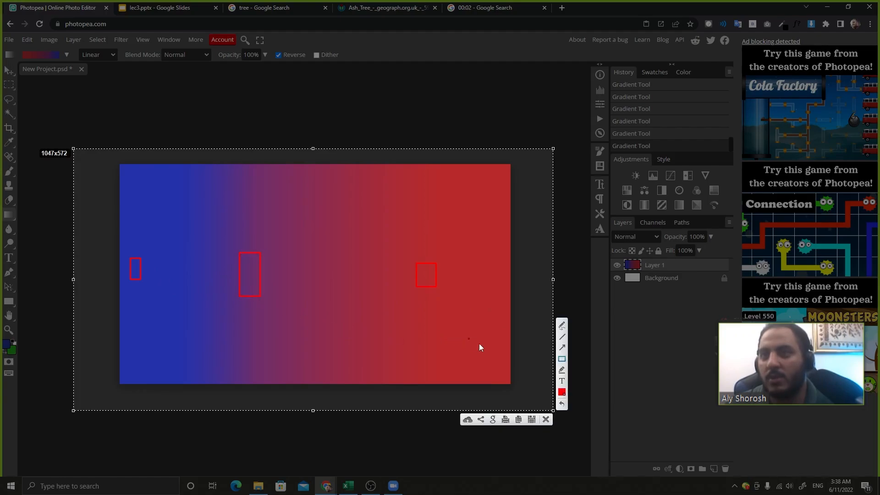
pyautogui.click(545, 422)
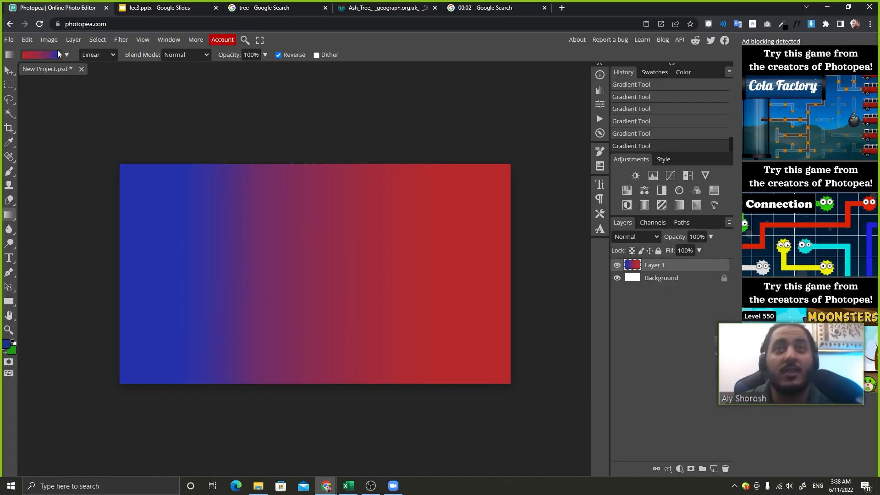
# Step: Reopen the gradient for editing and move the midpoint between the red and blue stops to 50%
pyautogui.click(45, 55)
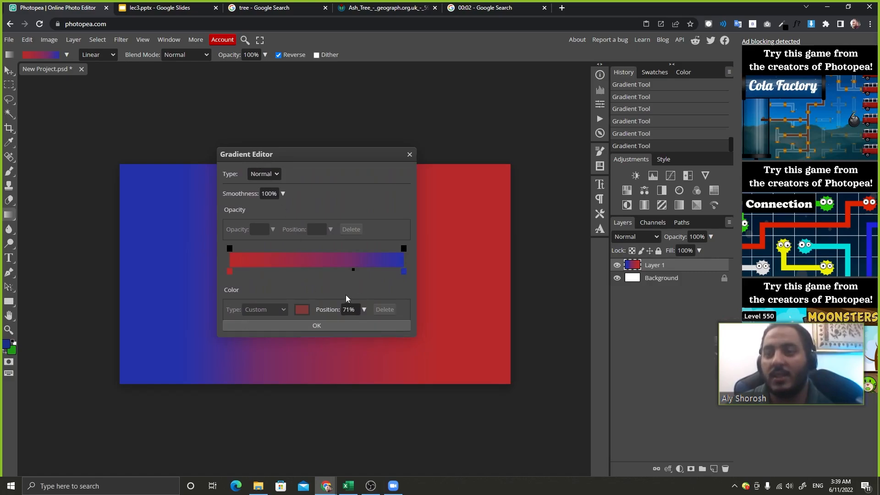
pyautogui.moveTo(356, 270); pyautogui.dragTo(317, 274)
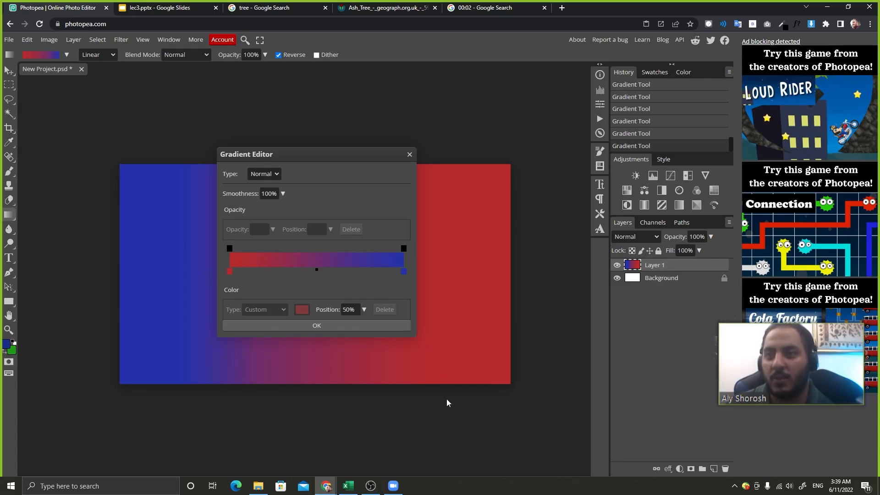
# Step: Capture the Gradient Editor area, box the lower colour-stop section, and strike it through with four slanted lines
pyautogui.press('Print')
pyautogui.moveTo(169, 131); pyautogui.dragTo(496, 383)
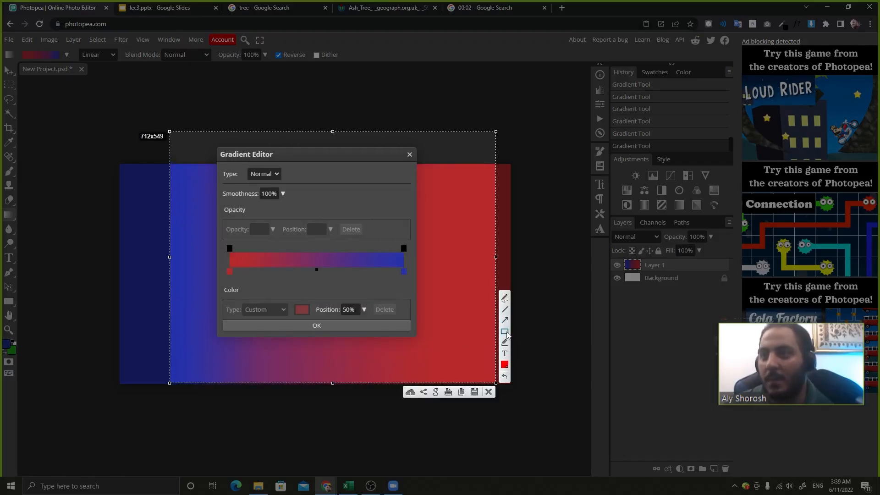
pyautogui.moveTo(207, 261)
pyautogui.mouseDown()
pyautogui.moveTo(396, 321)
pyautogui.moveTo(431, 342)
pyautogui.mouseUp()
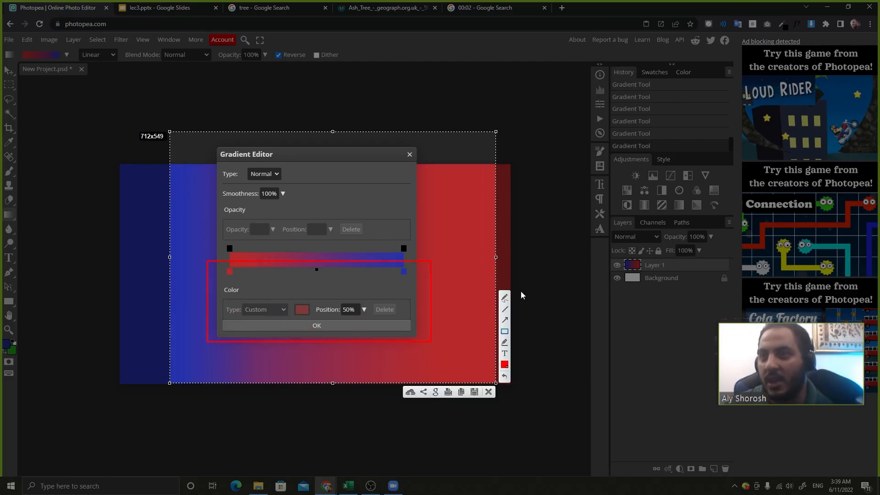
pyautogui.moveTo(410, 270); pyautogui.dragTo(349, 347)
pyautogui.moveTo(333, 274); pyautogui.dragTo(293, 329)
pyautogui.moveTo(284, 262); pyautogui.dragTo(229, 330)
pyautogui.moveTo(246, 274); pyautogui.dragTo(212, 317)
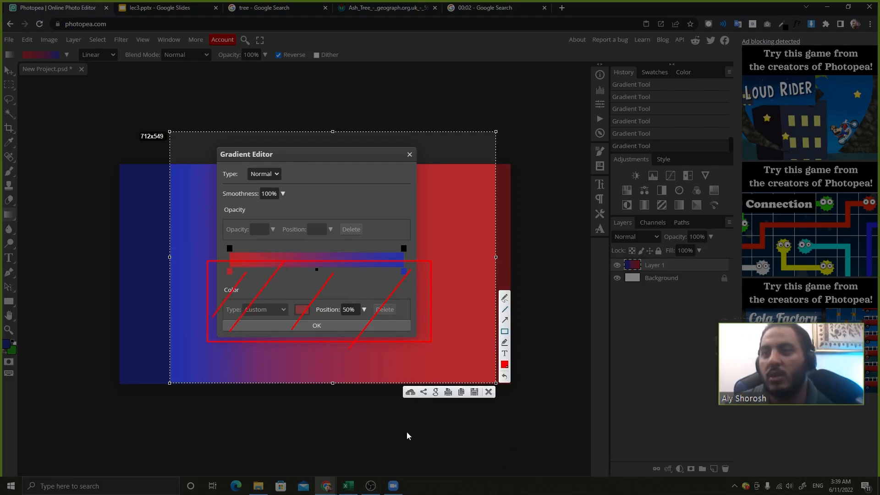
# Step: Box the upper Opacity section, the Position and Delete controls of both sections, and the two rows of stops on the capture
pyautogui.moveTo(216, 181); pyautogui.dragTo(421, 251)
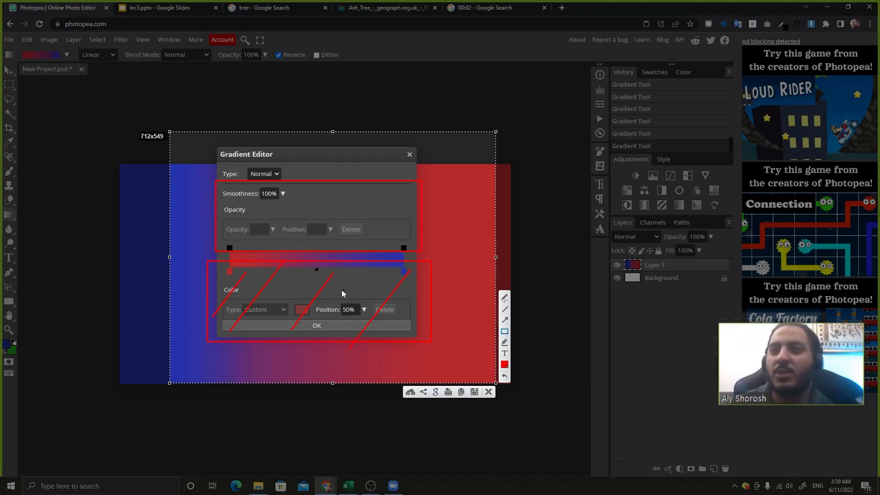
pyautogui.moveTo(315, 303); pyautogui.dragTo(372, 315)
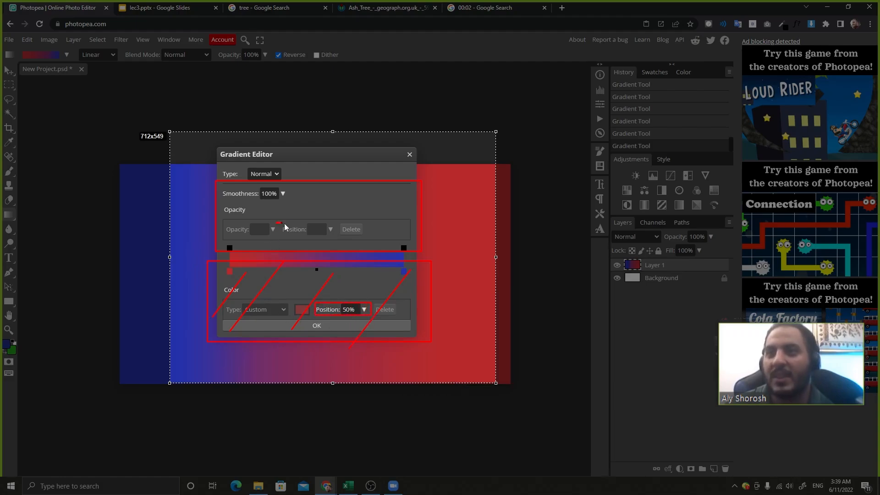
pyautogui.moveTo(329, 239); pyautogui.dragTo(335, 235)
pyautogui.moveTo(375, 302); pyautogui.dragTo(400, 315)
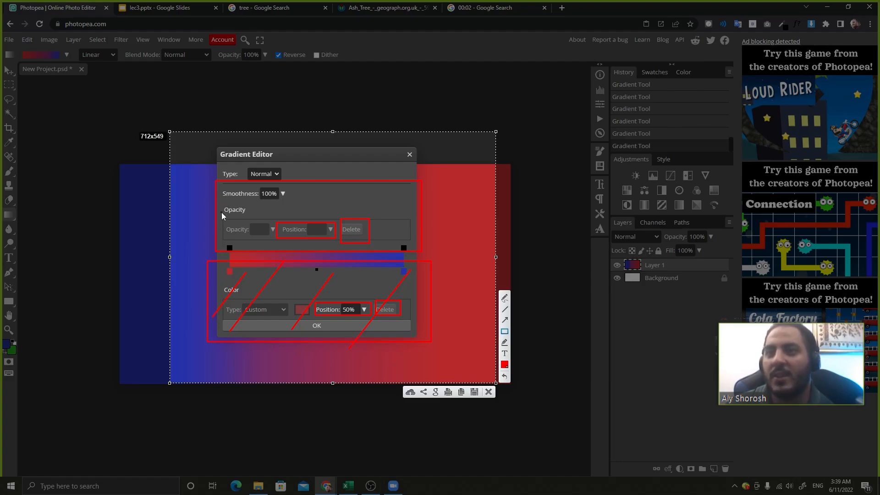
pyautogui.moveTo(224, 267); pyautogui.dragTo(414, 280)
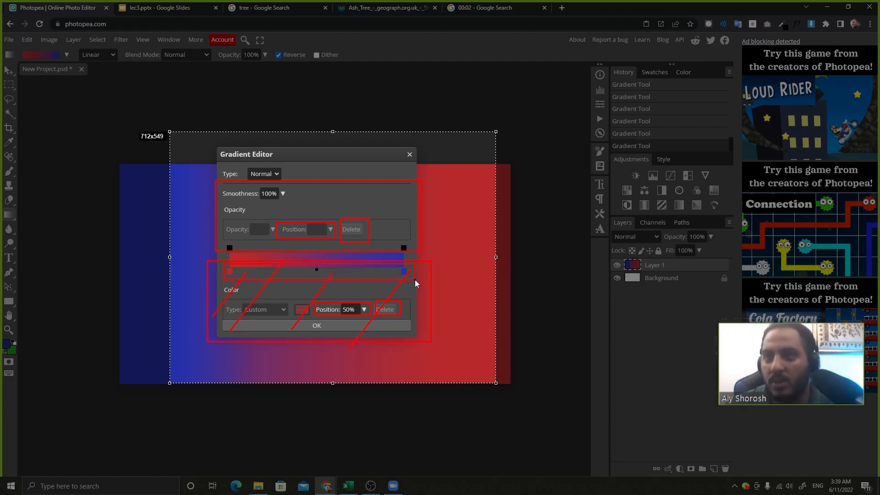
pyautogui.moveTo(224, 242); pyautogui.dragTo(412, 257)
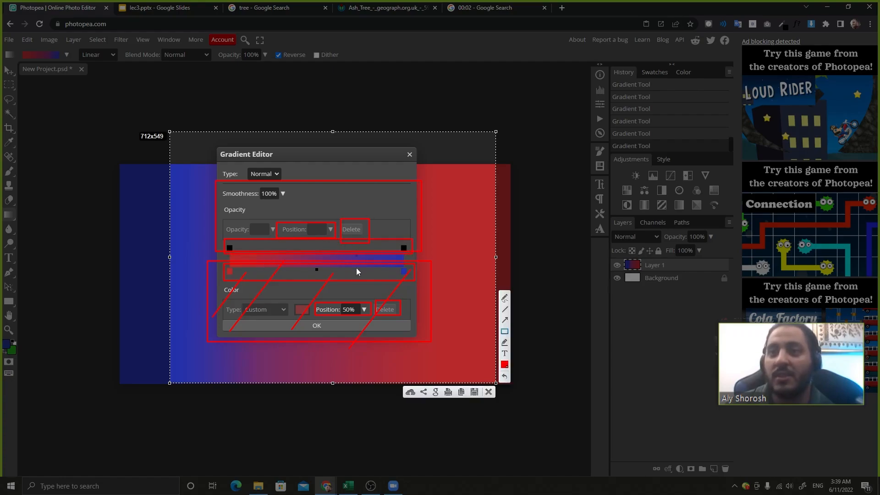
# Step: Clear the extra marks, box the Opacity section, the colour Type and swatch, and the Opacity value, and discard the capture
pyautogui.moveTo(221, 294); pyautogui.dragTo(310, 320)
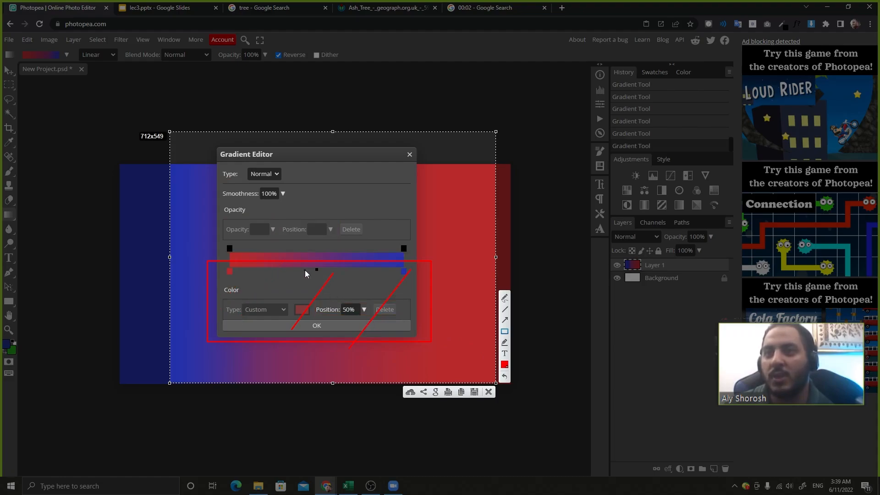
pyautogui.moveTo(205, 175); pyautogui.dragTo(430, 255)
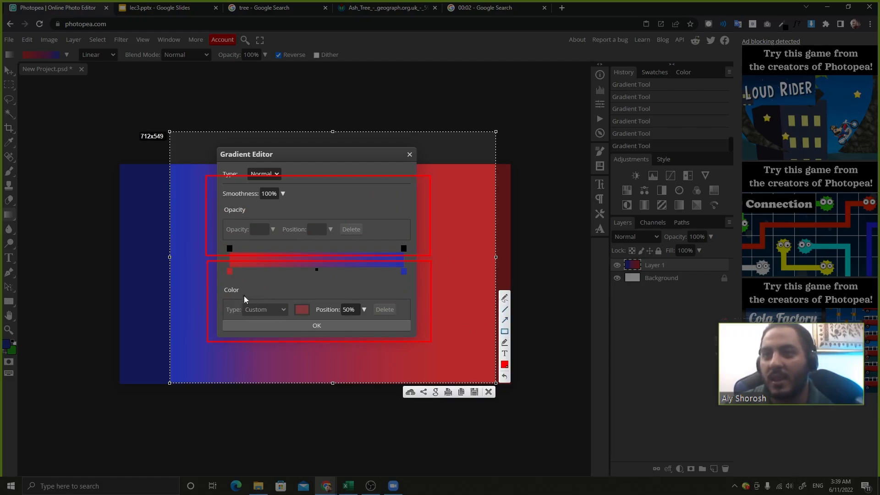
pyautogui.moveTo(237, 298); pyautogui.dragTo(319, 320)
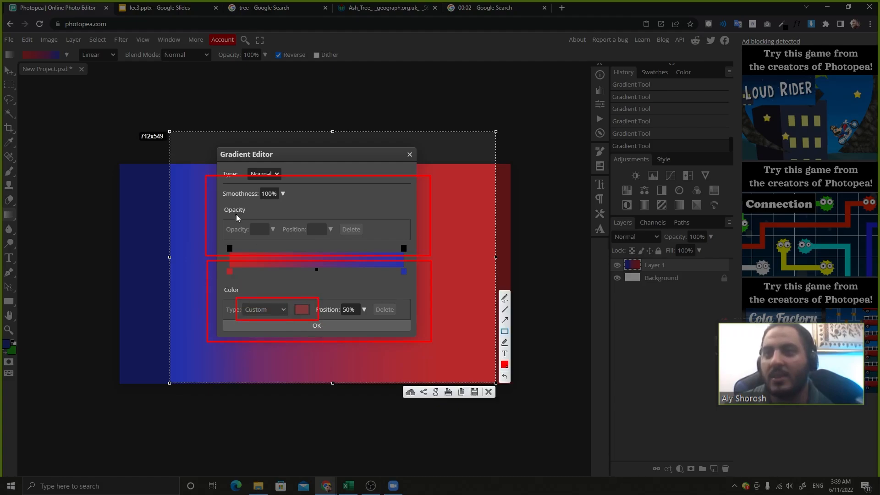
pyautogui.moveTo(217, 211); pyautogui.dragTo(281, 242)
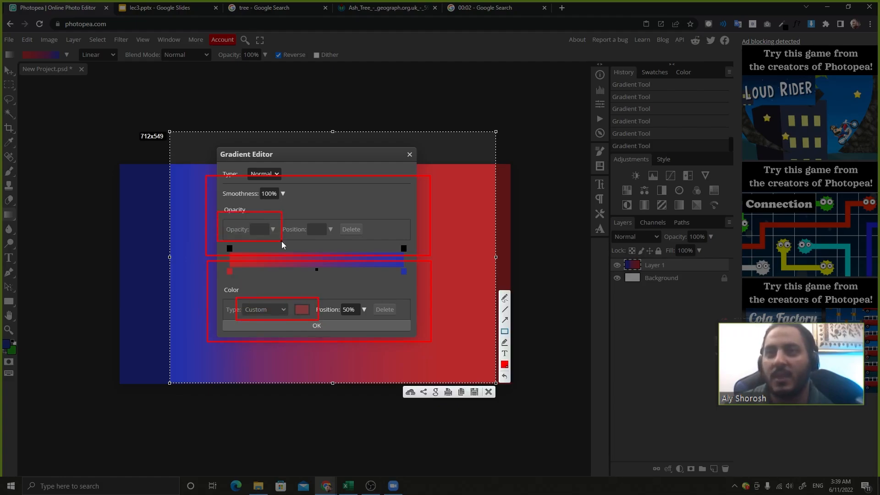
pyautogui.click(489, 393)
# Step: Examine the opacity and position settings of the gradient's starting and ending opacity stops
pyautogui.moveTo(356, 154); pyautogui.dragTo(360, 149)
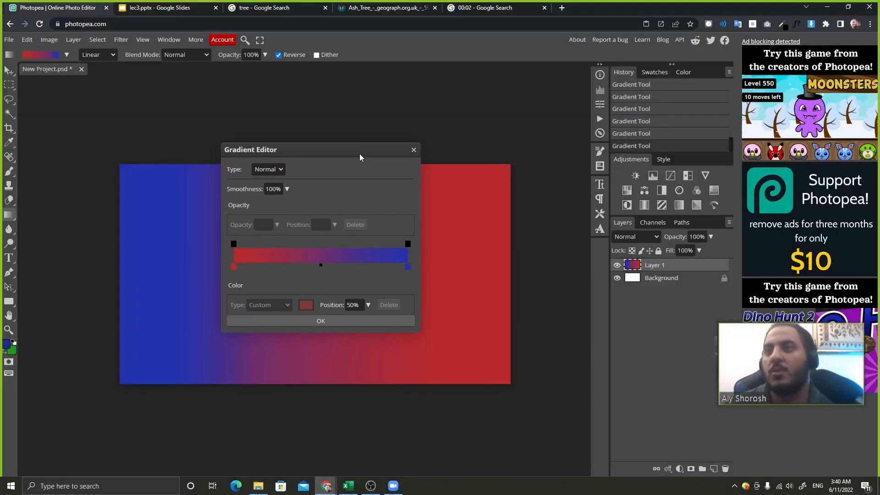
pyautogui.click(233, 244)
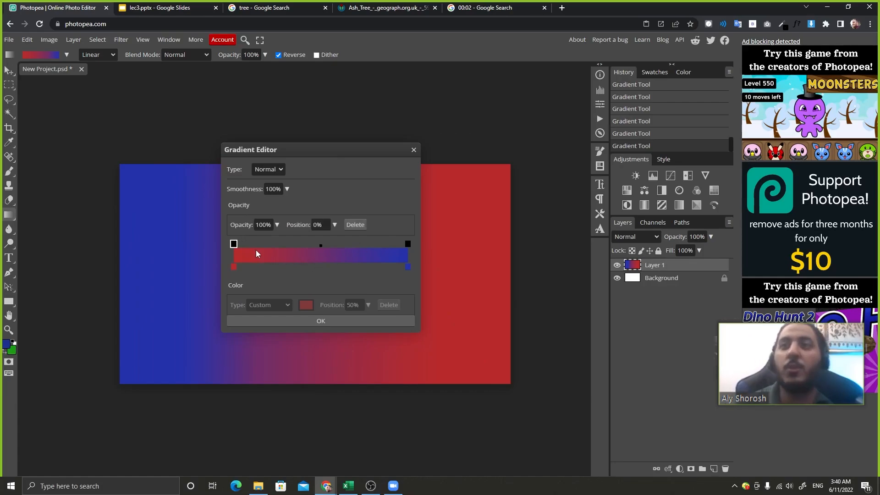
pyautogui.click(264, 225)
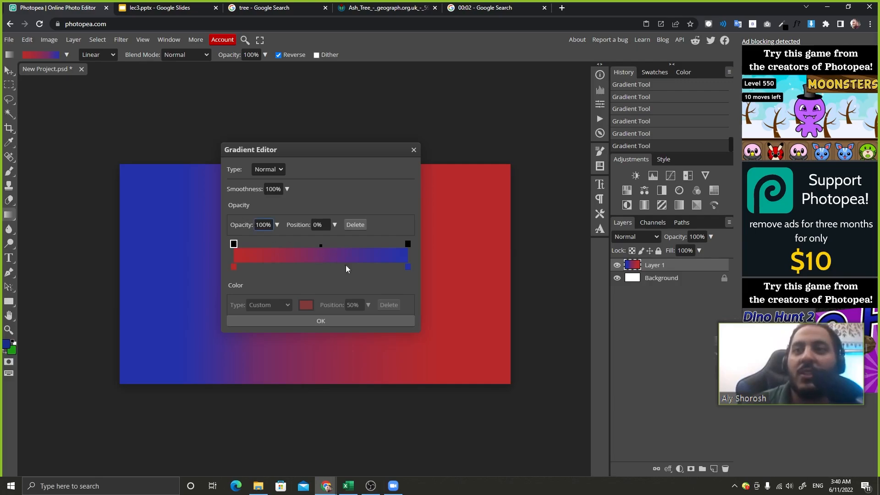
pyautogui.click(408, 245)
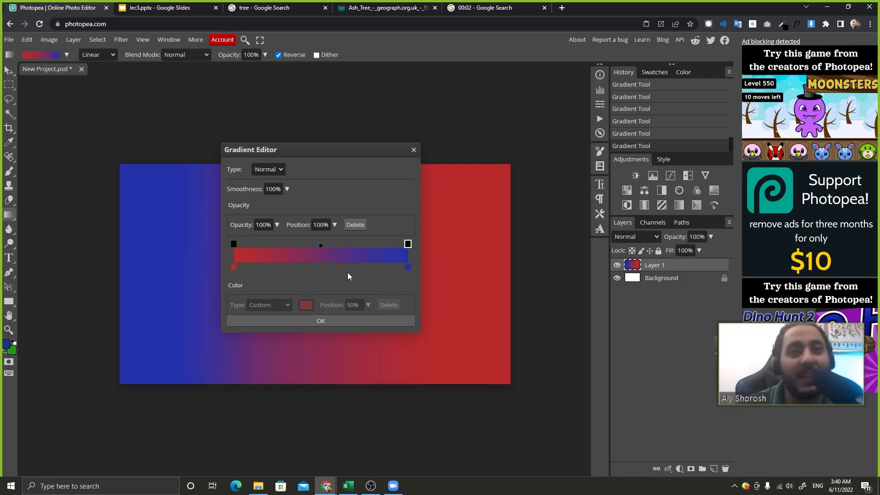
# Step: Delete the blue colour stop, accept the gradient, and draw it horizontally across the canvas in red only
pyautogui.click(409, 266)
pyautogui.press('Delete')
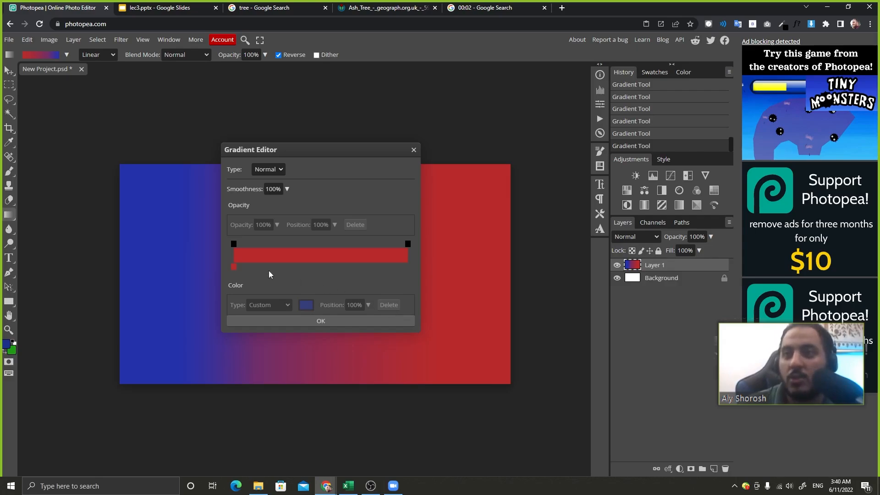
pyautogui.click(321, 323)
pyautogui.moveTo(164, 266); pyautogui.dragTo(464, 265)
pyautogui.moveTo(193, 276); pyautogui.dragTo(477, 283)
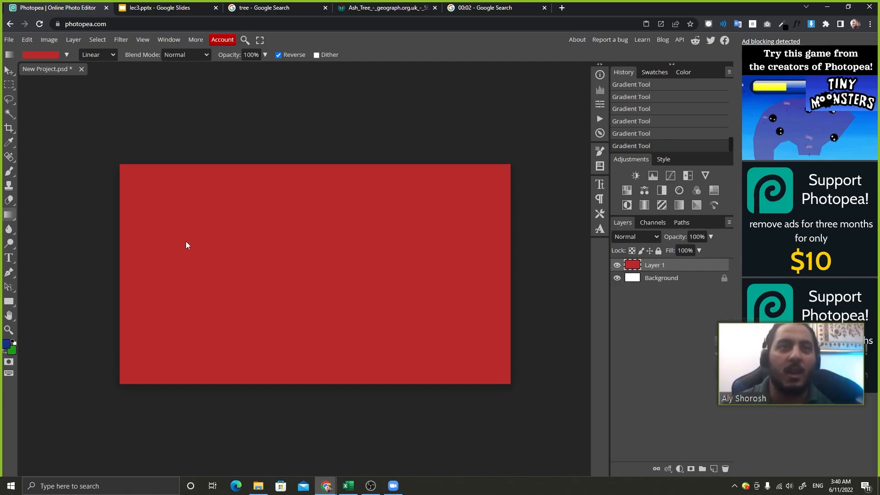
# Step: Reopen the gradient for editing, set the starting opacity stop to 0% with the ending one kept at 100%, and accept it
pyautogui.click(44, 55)
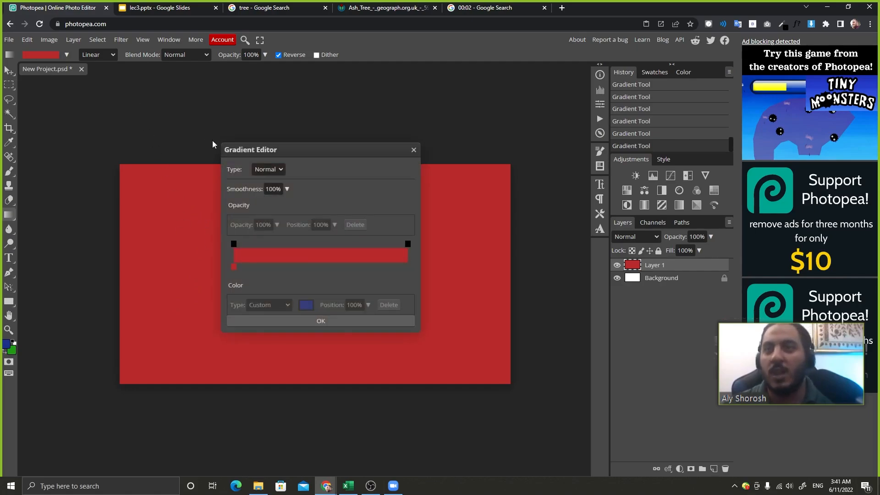
pyautogui.click(234, 246)
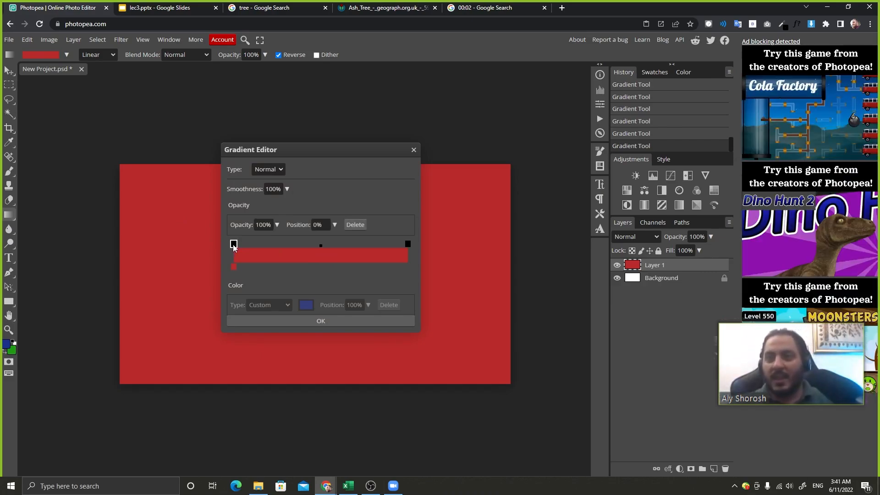
pyautogui.moveTo(247, 219); pyautogui.dragTo(216, 220)
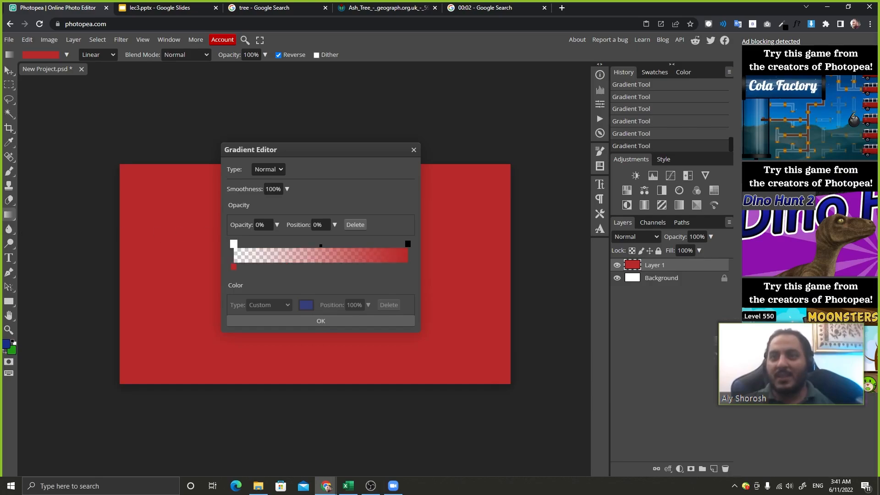
pyautogui.moveTo(87, 253); pyautogui.dragTo(145, 259)
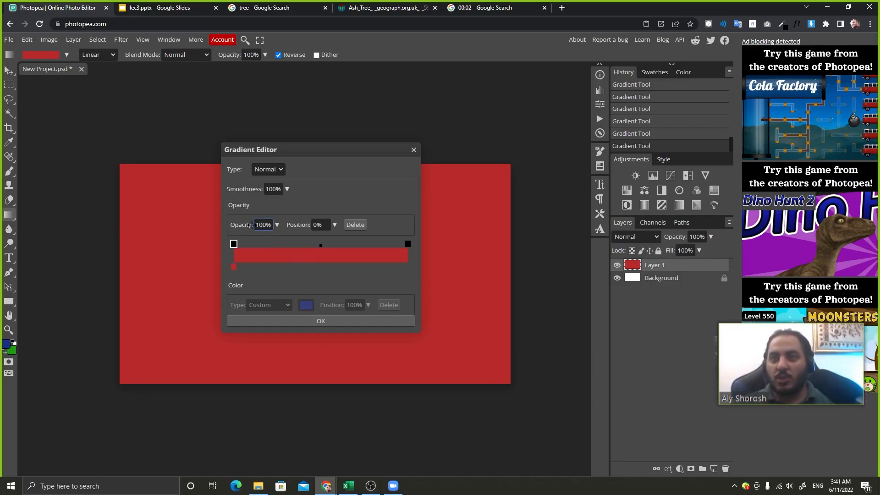
pyautogui.moveTo(248, 224); pyautogui.dragTo(192, 233)
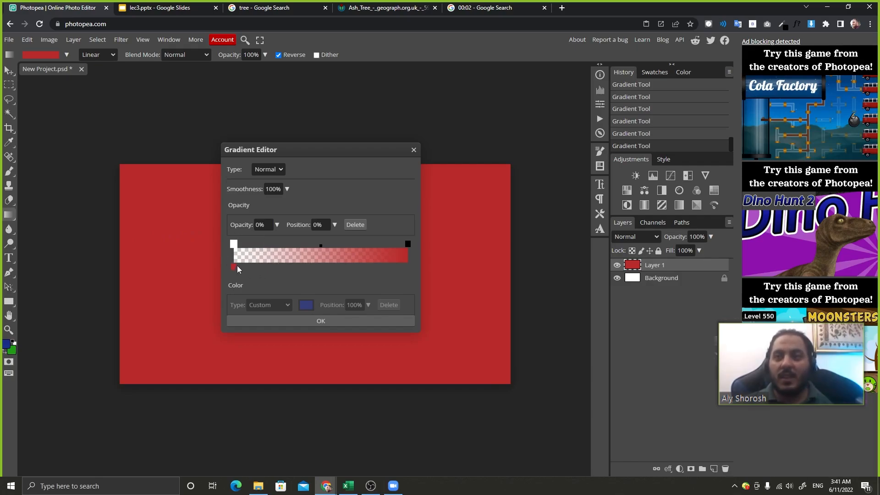
pyautogui.click(407, 244)
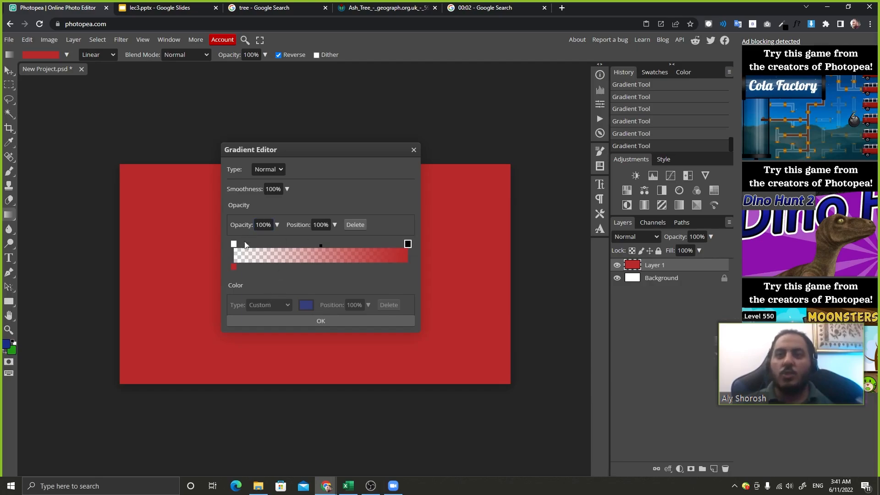
pyautogui.moveTo(244, 226)
pyautogui.mouseDown()
pyautogui.moveTo(230, 226)
pyautogui.moveTo(247, 225)
pyautogui.mouseUp()
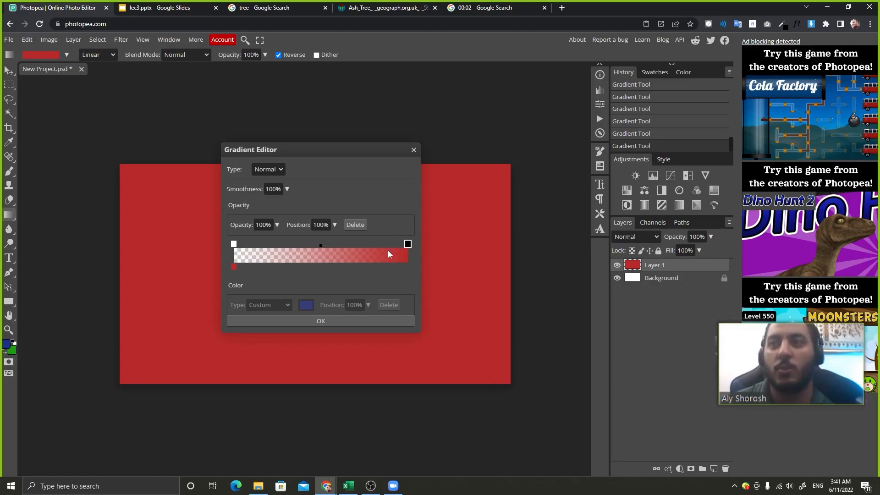
pyautogui.click(340, 323)
# Step: Replace Layer 1 with a new empty layer and draw the red-to-transparent gradient horizontally across it
pyautogui.moveTo(680, 272); pyautogui.dragTo(725, 467)
pyautogui.click(713, 468)
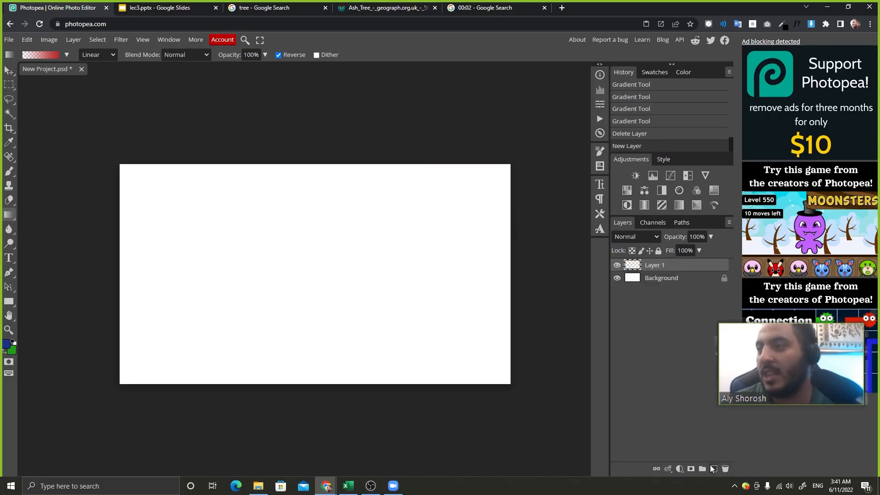
pyautogui.moveTo(145, 272); pyautogui.dragTo(475, 274)
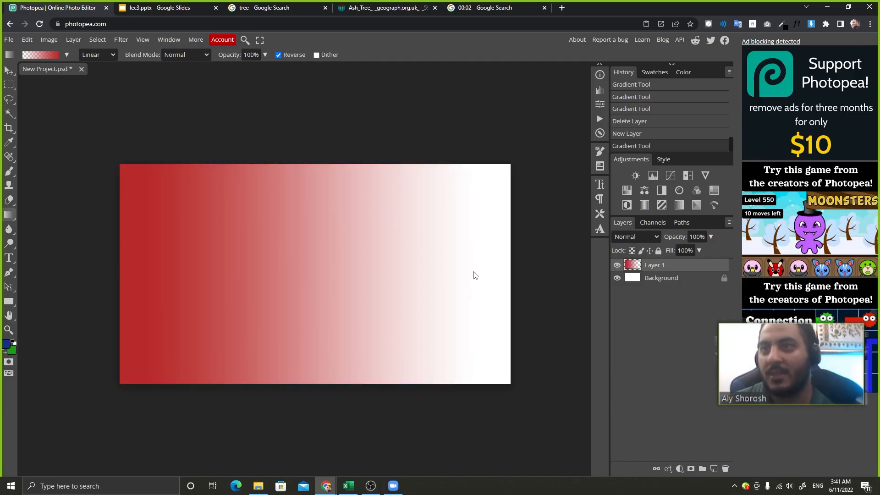
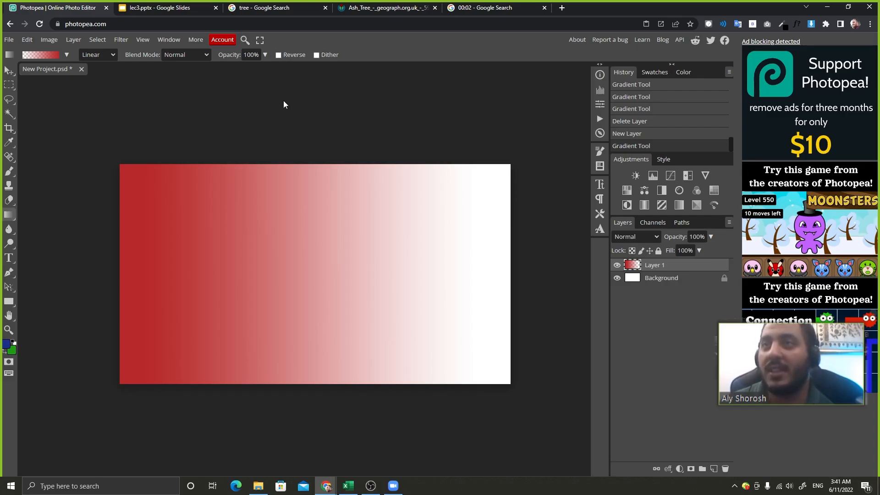
# Step: Undo the last gradient and redraw it horizontally across the canvas from left to right with Reverse turned off
pyautogui.hotkey('ctrl', 'z')
pyautogui.moveTo(150, 269); pyautogui.dragTo(467, 274)
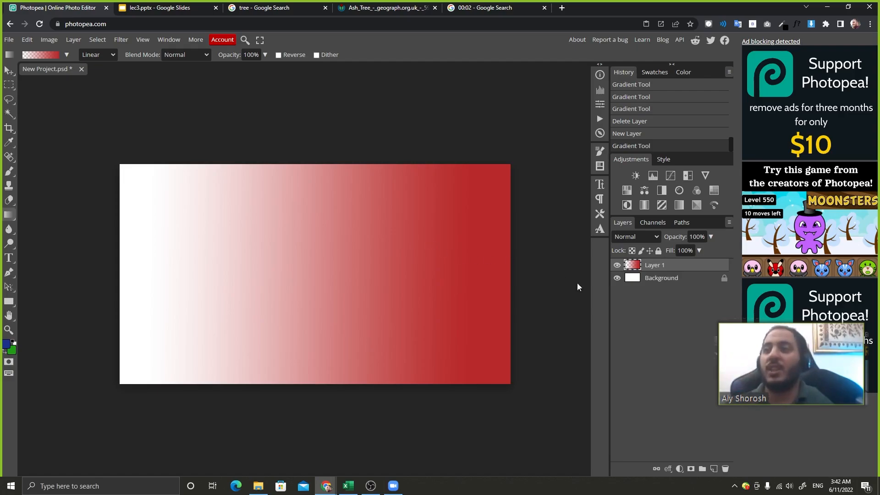
# Step: Hide the Background layer to expose the gradient's transparency, and select Layer 1 again
pyautogui.click(635, 280)
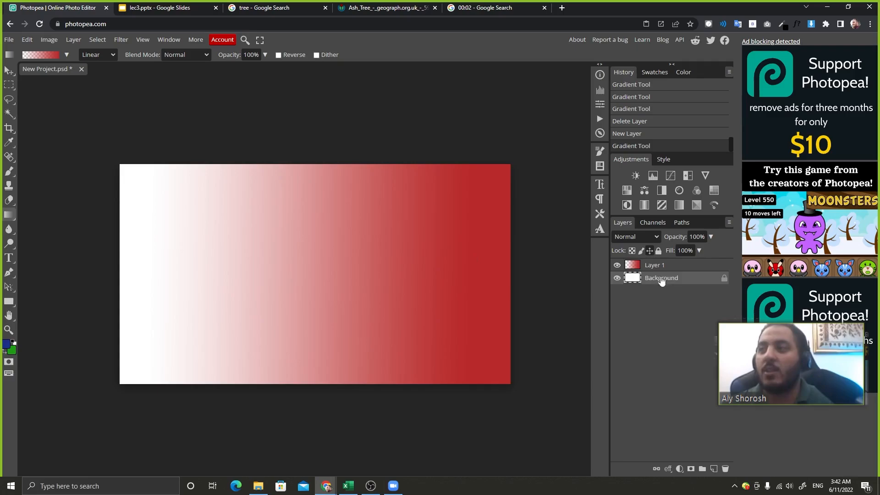
pyautogui.click(617, 278)
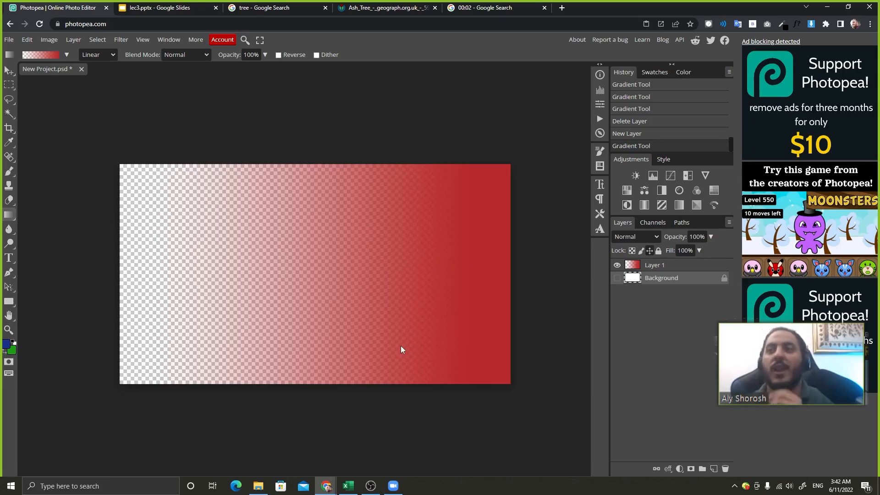
pyautogui.click(655, 266)
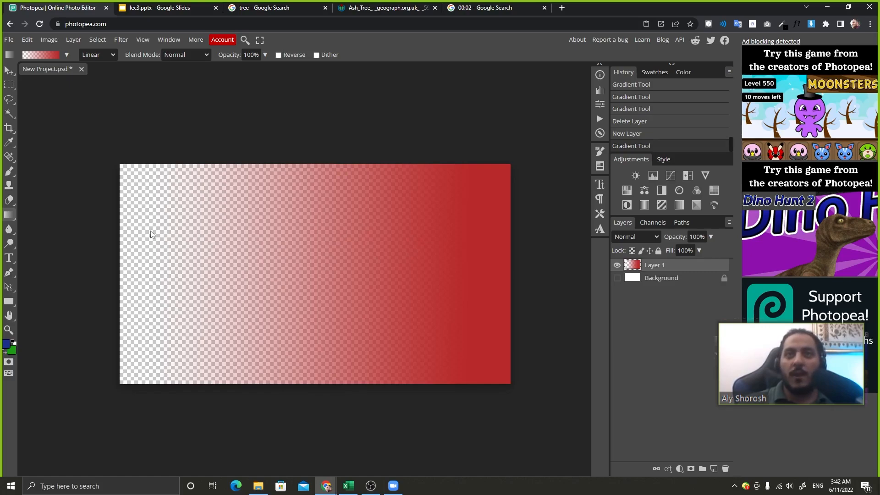
# Step: Draw the red-to-transparent gradient repeatedly over Layer 1 in various directions to build up its red coverage
pyautogui.moveTo(150, 231); pyautogui.dragTo(582, 231)
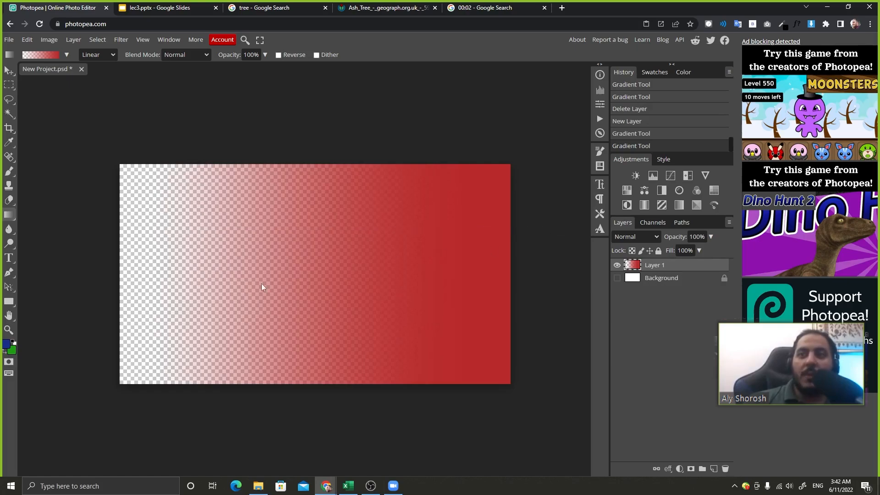
pyautogui.moveTo(64, 252); pyautogui.dragTo(878, 170)
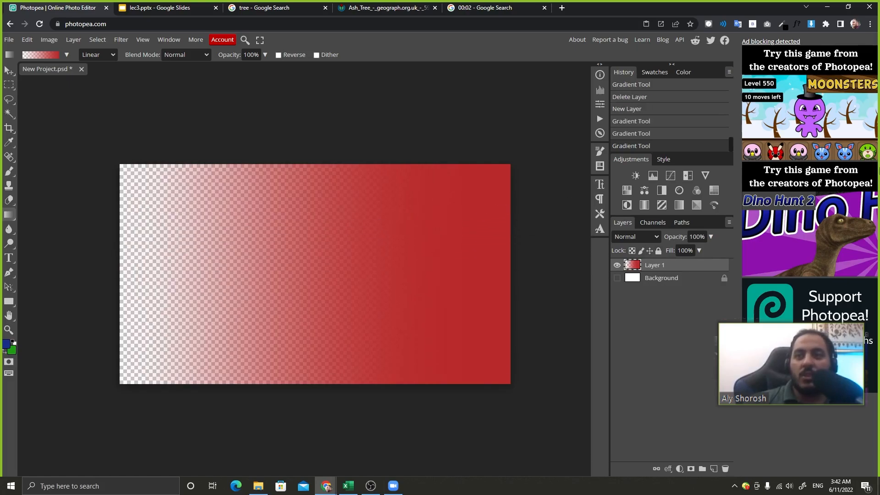
pyautogui.moveTo(379, 291); pyautogui.dragTo(463, 90)
pyautogui.moveTo(412, 279); pyautogui.dragTo(391, 150)
pyautogui.moveTo(376, 305); pyautogui.dragTo(282, 133)
pyautogui.moveTo(245, 300); pyautogui.dragTo(174, 192)
pyautogui.moveTo(195, 341); pyautogui.dragTo(111, 367)
pyautogui.moveTo(303, 320); pyautogui.dragTo(250, 395)
pyautogui.moveTo(368, 224); pyautogui.dragTo(174, 417)
pyautogui.moveTo(335, 187); pyautogui.dragTo(193, 368)
pyautogui.moveTo(256, 231); pyautogui.dragTo(244, 307)
pyautogui.moveTo(277, 142); pyautogui.dragTo(307, 318)
pyautogui.moveTo(327, 174); pyautogui.dragTo(285, 351)
# Step: Undo the most recent gradient strokes on Layer 1
pyautogui.hotkey('ctrl', 'z')
pyautogui.hotkey('ctrl', 'z')
pyautogui.hotkey('ctrl', 'z')
pyautogui.hotkey('ctrl', 'z')
pyautogui.hotkey('ctrl', 'z')
pyautogui.hotkey('ctrl', 'z')
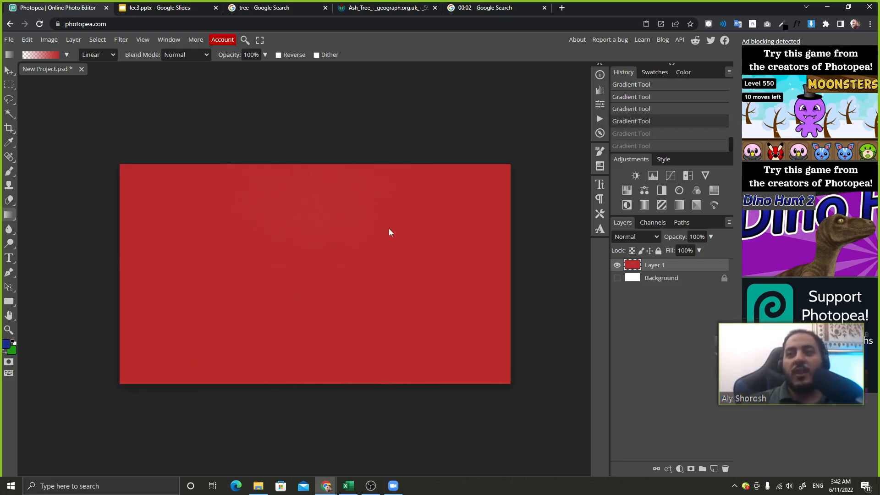
# Step: Undo further gradient strokes until the transparency reappears, and add a new layer above Layer 1
pyautogui.hotkey('ctrl', 'z')
pyautogui.hotkey('ctrl', 'z')
pyautogui.hotkey('ctrl', 'z')
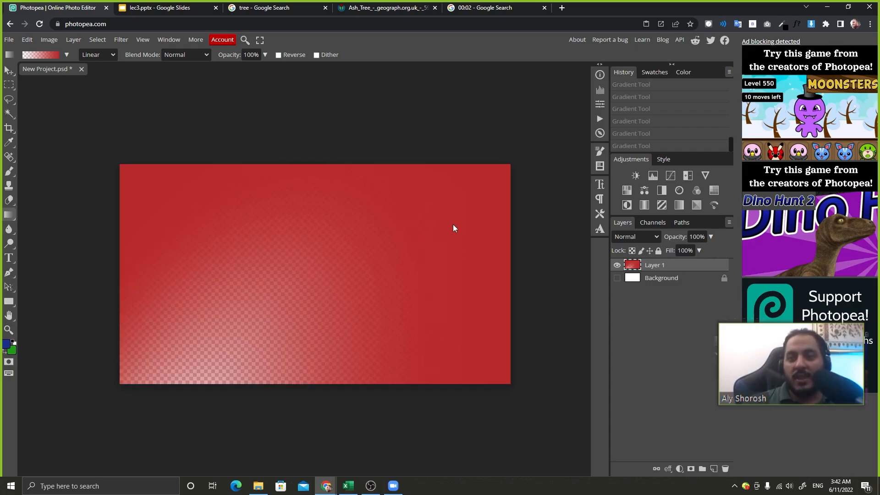
pyautogui.click(714, 469)
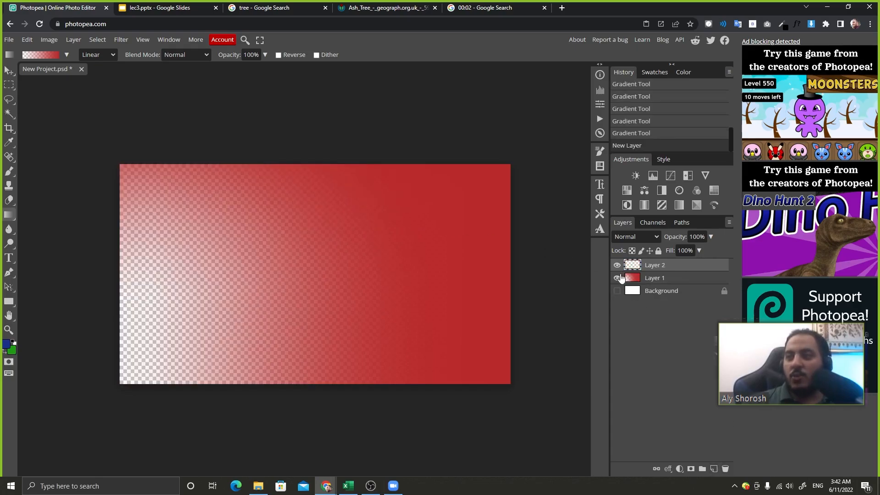
# Step: Hide Layer 1 and paint two freehand blue Brush strokes on Layer 2
pyautogui.click(617, 278)
pyautogui.click(8, 172)
pyautogui.moveTo(242, 217)
pyautogui.mouseDown()
pyautogui.moveTo(262, 232)
pyautogui.moveTo(272, 273)
pyautogui.moveTo(354, 323)
pyautogui.mouseUp()
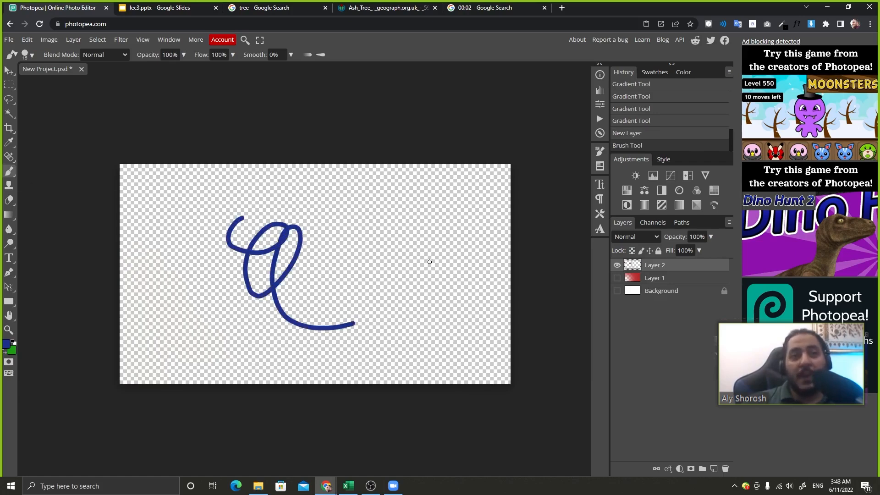
pyautogui.moveTo(401, 229)
pyautogui.mouseDown()
pyautogui.moveTo(387, 263)
pyautogui.moveTo(400, 339)
pyautogui.moveTo(394, 321)
pyautogui.mouseUp()
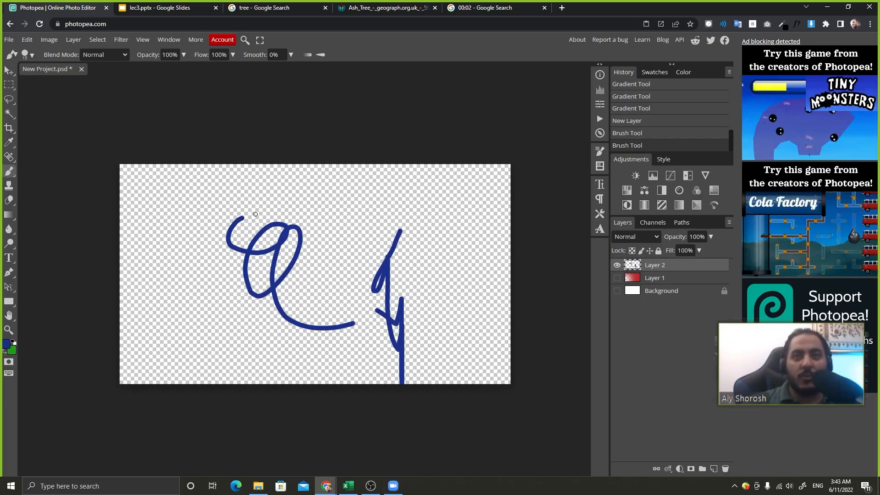
# Step: Change the foreground colour to olive and paint looping brush strokes over the blue ones on Layer 2
pyautogui.click(6, 346)
pyautogui.click(189, 219)
pyautogui.click(216, 232)
pyautogui.moveTo(285, 203)
pyautogui.mouseDown()
pyautogui.moveTo(306, 230)
pyautogui.moveTo(323, 232)
pyautogui.moveTo(291, 269)
pyautogui.moveTo(289, 253)
pyautogui.moveTo(311, 231)
pyautogui.moveTo(278, 207)
pyautogui.moveTo(276, 219)
pyautogui.moveTo(325, 274)
pyautogui.mouseUp()
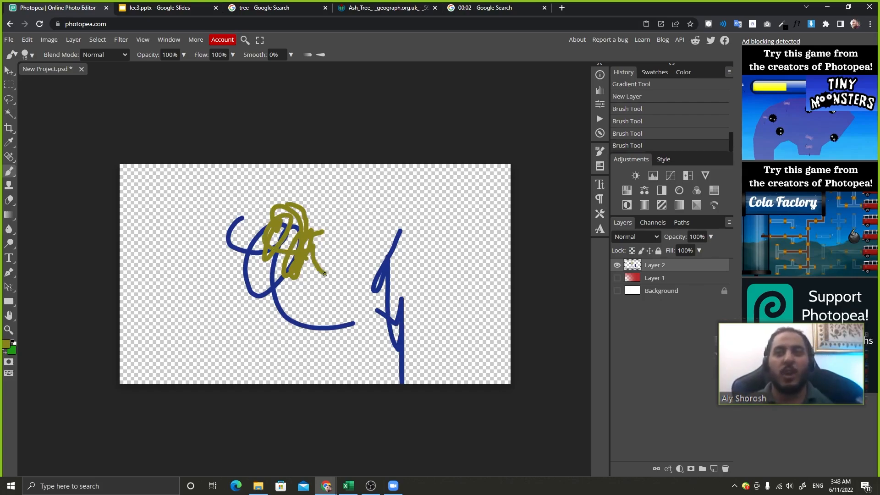
pyautogui.moveTo(305, 276)
pyautogui.mouseDown()
pyautogui.moveTo(305, 306)
pyautogui.moveTo(335, 321)
pyautogui.moveTo(353, 356)
pyautogui.moveTo(291, 295)
pyautogui.moveTo(354, 199)
pyautogui.moveTo(291, 227)
pyautogui.moveTo(306, 245)
pyautogui.moveTo(224, 302)
pyautogui.mouseUp()
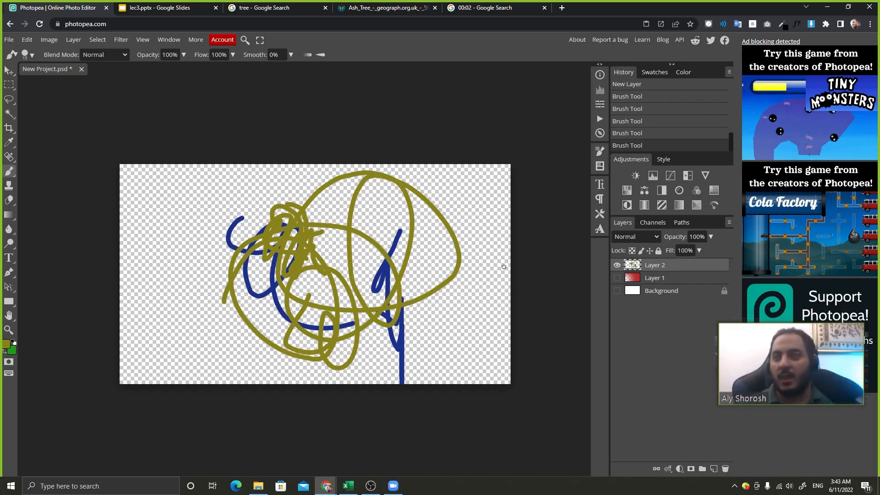
# Step: Delete Layer 2 and the old Layer 1, and create a fresh empty layer above the Background
pyautogui.moveTo(678, 265); pyautogui.dragTo(725, 469)
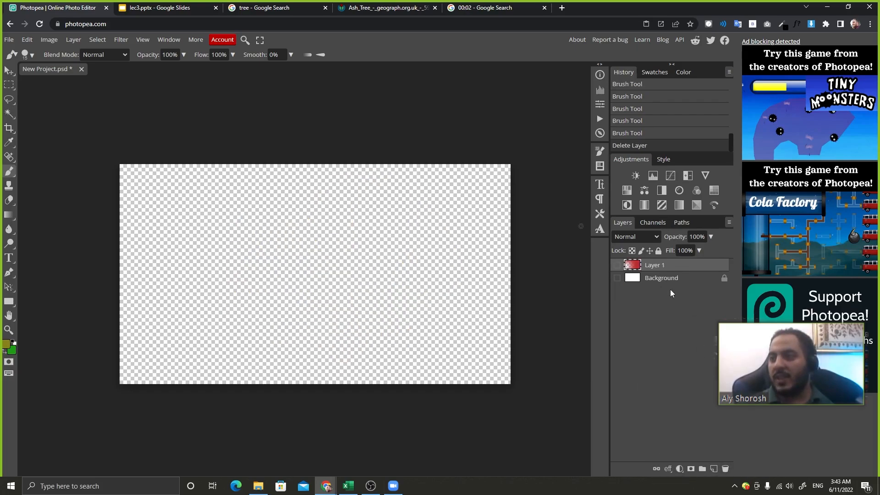
pyautogui.moveTo(678, 263); pyautogui.dragTo(726, 468)
pyautogui.click(714, 469)
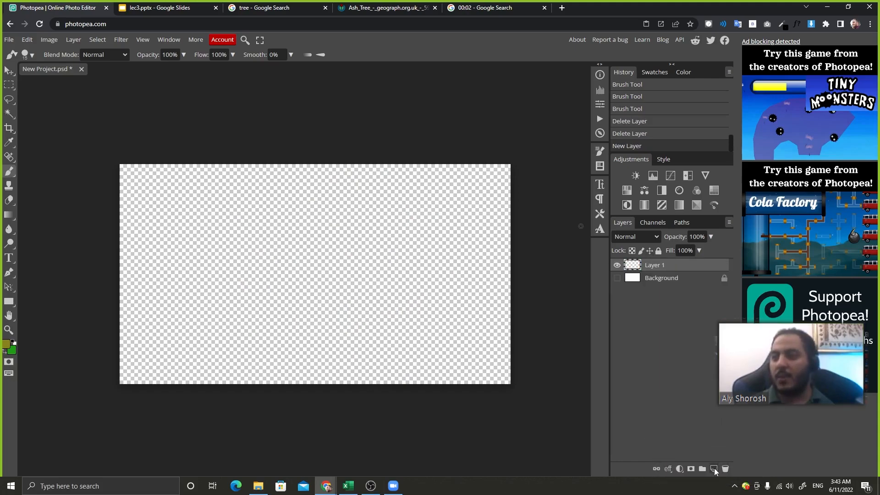
# Step: Draw the transparent-to-red gradient across the new layer, repeating it in various directions to fill the canvas with red
pyautogui.click(8, 215)
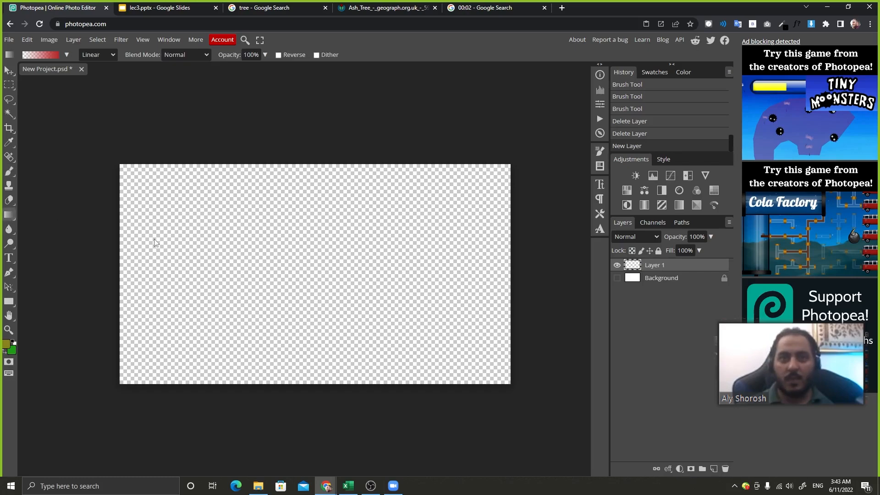
pyautogui.moveTo(183, 248); pyautogui.dragTo(446, 247)
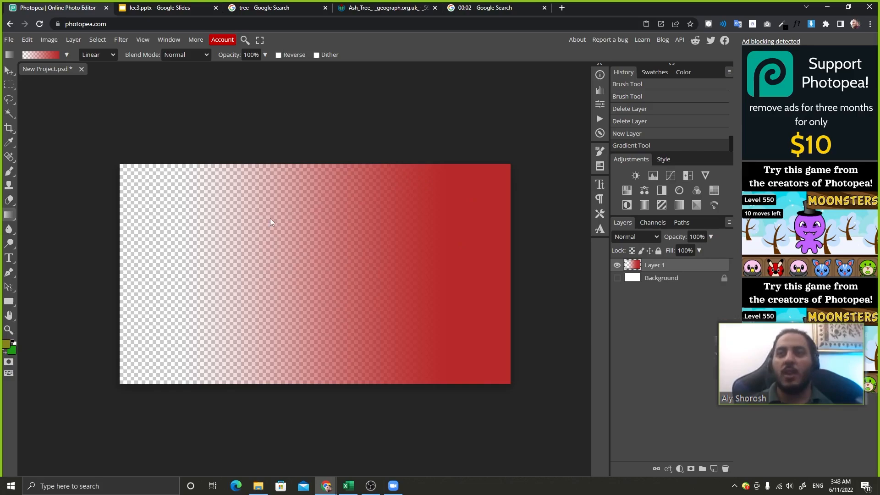
pyautogui.moveTo(206, 186); pyautogui.dragTo(159, 311)
pyautogui.moveTo(253, 210); pyautogui.dragTo(194, 148)
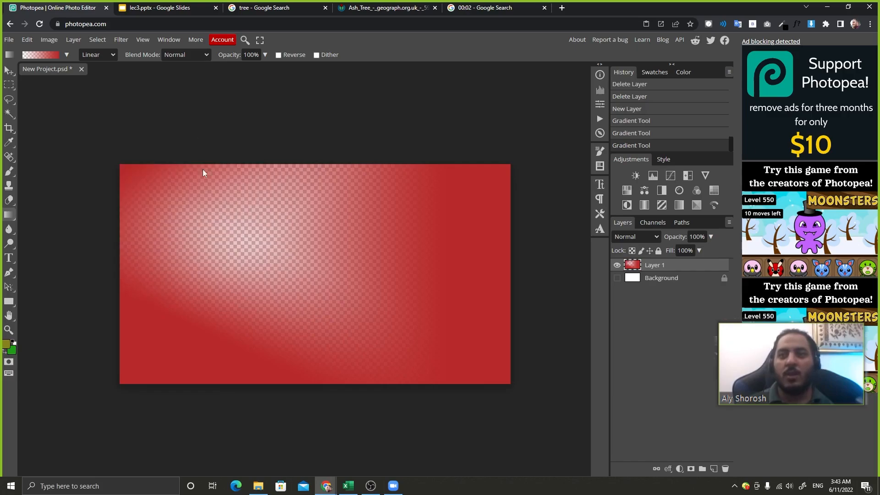
pyautogui.moveTo(330, 241); pyautogui.dragTo(325, 110)
pyautogui.moveTo(272, 225); pyautogui.dragTo(78, 133)
pyautogui.moveTo(304, 243); pyautogui.dragTo(169, 234)
pyautogui.moveTo(234, 232); pyautogui.dragTo(280, 337)
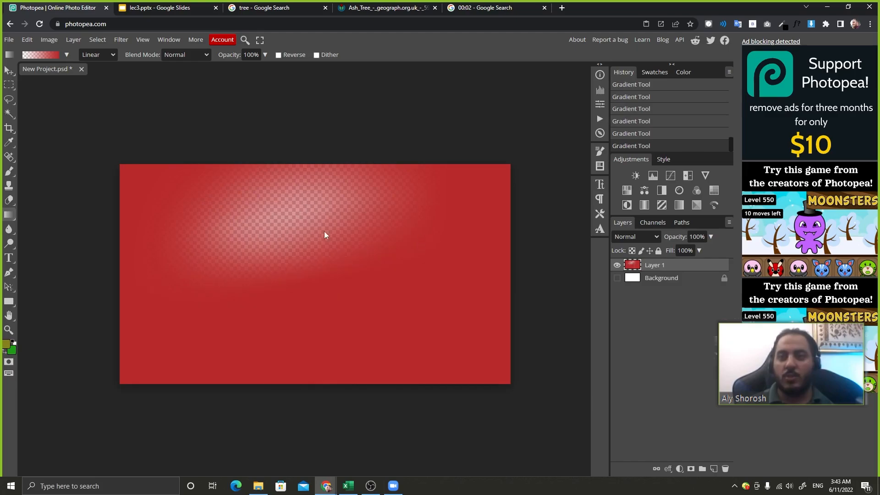
pyautogui.moveTo(238, 207); pyautogui.dragTo(380, 202)
pyautogui.moveTo(235, 175); pyautogui.dragTo(353, 207)
pyautogui.moveTo(100, 193); pyautogui.dragTo(382, 211)
pyautogui.moveTo(158, 156); pyautogui.dragTo(279, 258)
# Step: Replace the filled layer with an empty one and draw the transparent-to-red gradient nearly horizontally from left to right
pyautogui.moveTo(665, 265); pyautogui.dragTo(726, 470)
pyautogui.click(714, 468)
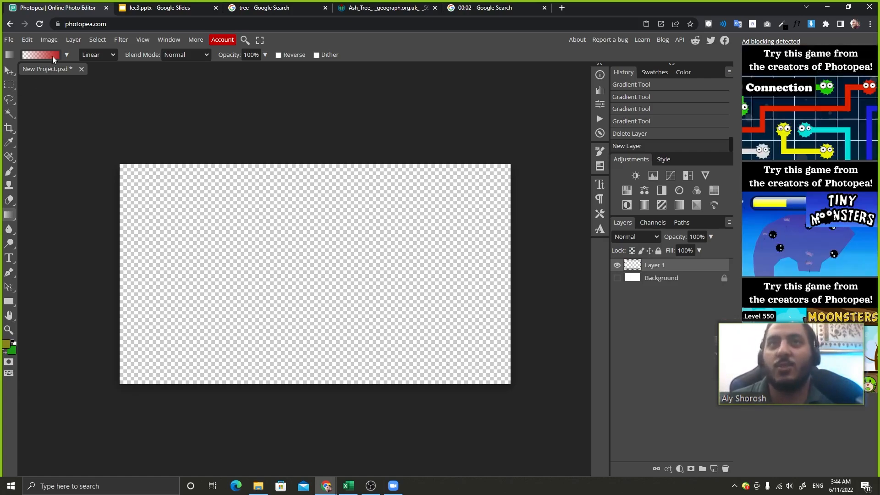
pyautogui.moveTo(187, 266); pyautogui.dragTo(466, 257)
pyautogui.moveTo(160, 274); pyautogui.dragTo(467, 268)
# Step: Capture the whole canvas area with the screenshot tool and draw red boxes around both gradient endpoints
pyautogui.press('Print')
pyautogui.moveTo(124, 127); pyautogui.dragTo(543, 417)
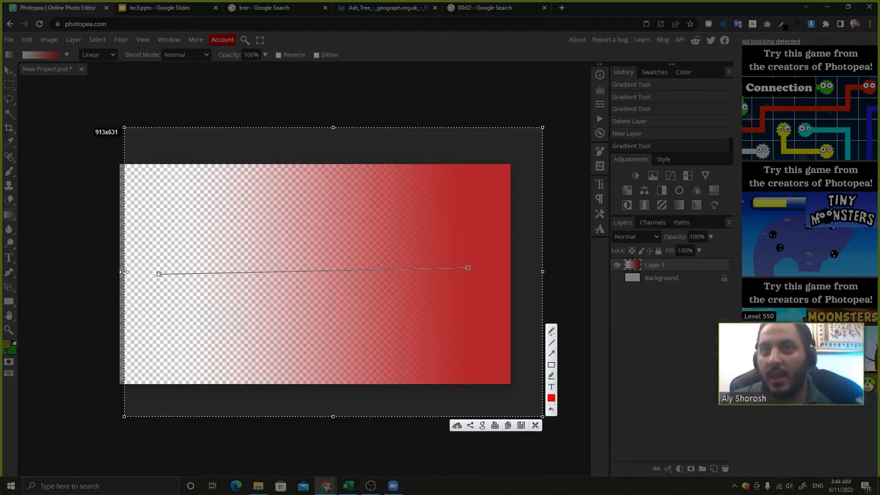
pyautogui.moveTo(124, 272); pyautogui.dragTo(107, 272)
pyautogui.moveTo(460, 251); pyautogui.dragTo(477, 278)
pyautogui.moveTo(150, 266); pyautogui.dragTo(168, 280)
# Step: Set the annotation colour to green and draw smaller boxes around the two gradient endpoints
pyautogui.click(554, 397)
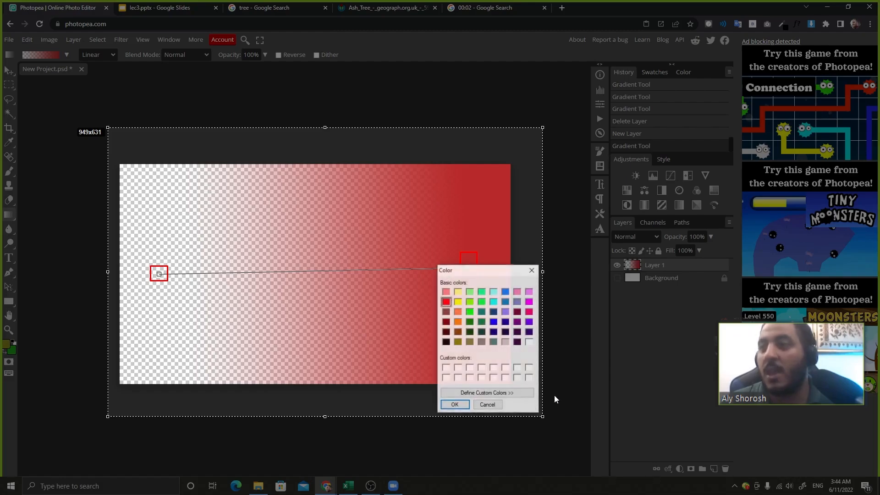
pyautogui.click(469, 322)
pyautogui.click(455, 405)
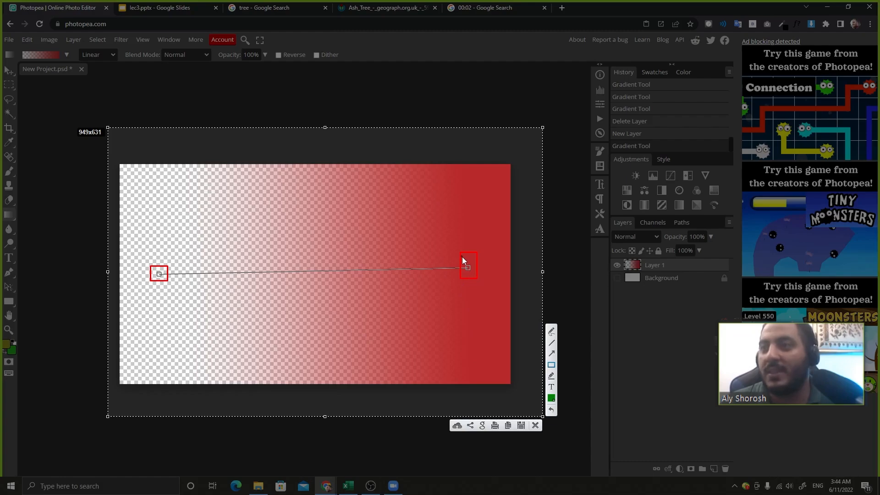
pyautogui.moveTo(465, 261); pyautogui.dragTo(472, 273)
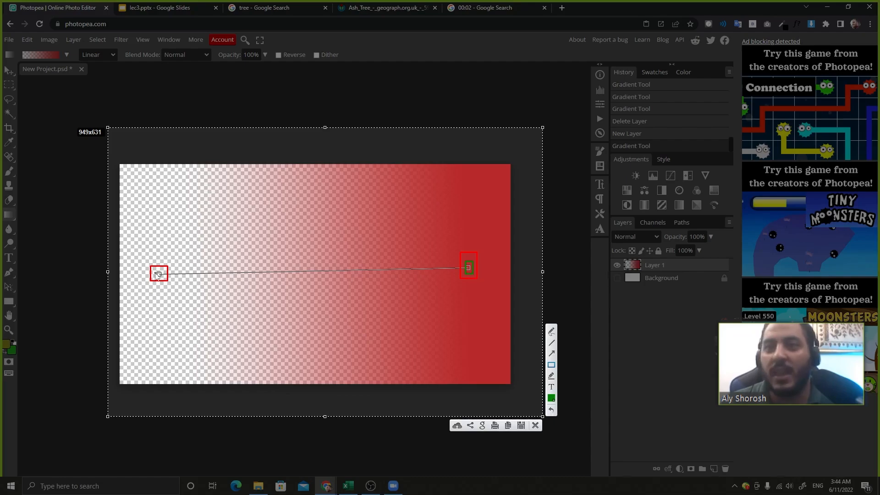
pyautogui.moveTo(156, 270); pyautogui.dragTo(164, 278)
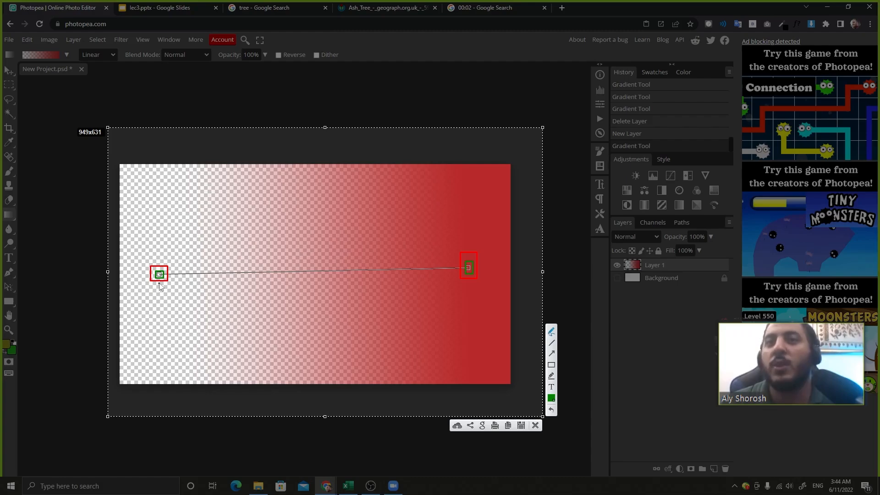
# Step: Draw green lines below the gradient from each endpoint towards the middle, and box the central transition area
pyautogui.moveTo(161, 293); pyautogui.dragTo(340, 289)
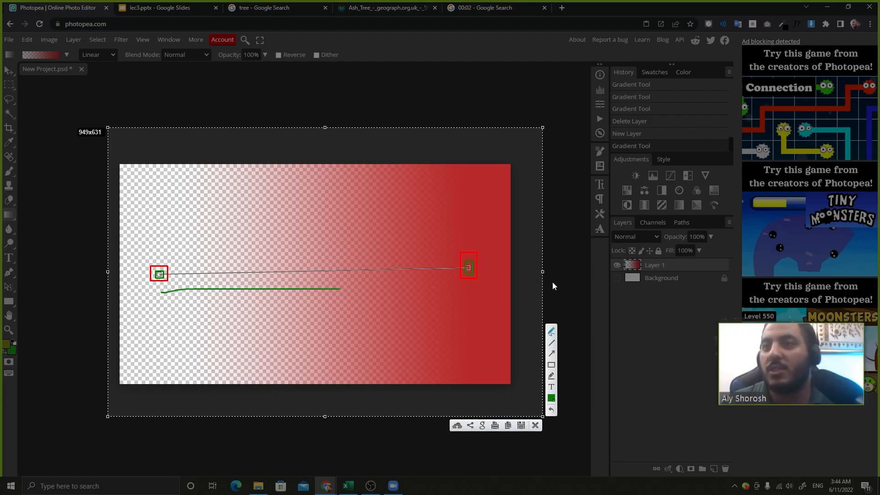
pyautogui.moveTo(469, 283); pyautogui.dragTo(346, 284)
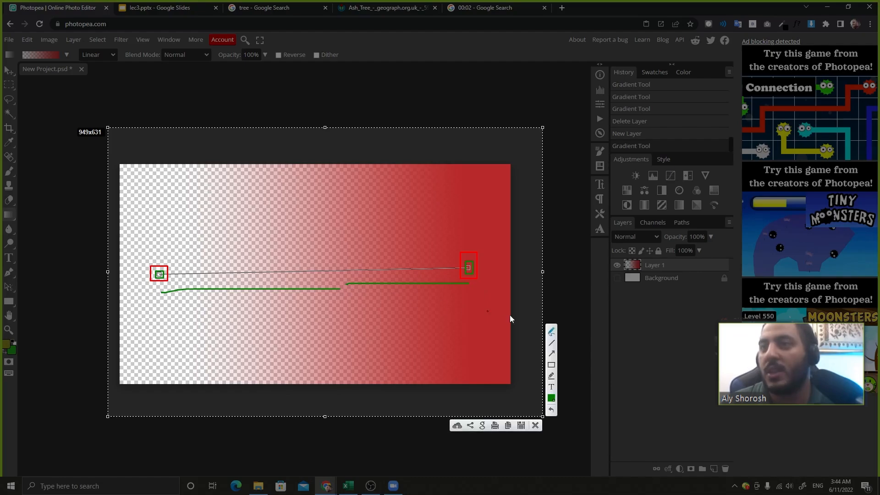
pyautogui.click(552, 365)
pyautogui.moveTo(286, 210)
pyautogui.mouseDown()
pyautogui.moveTo(364, 313)
pyautogui.moveTo(354, 306)
pyautogui.mouseUp()
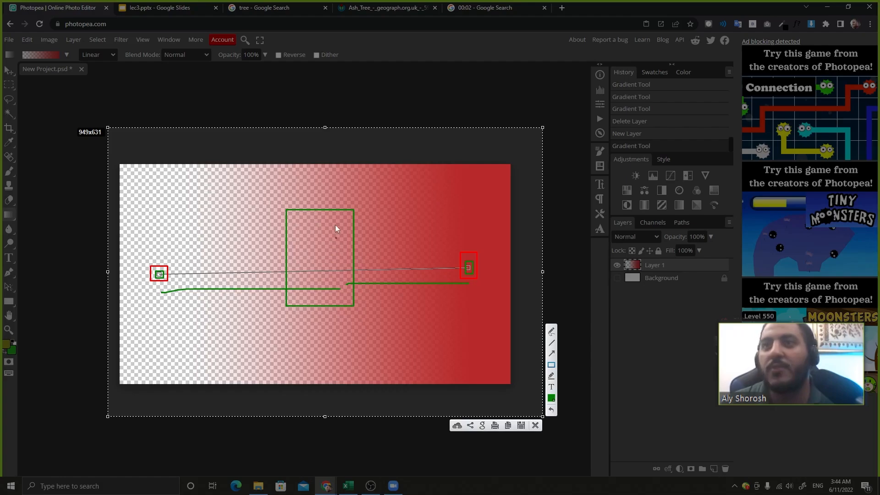
# Step: Discard the annotated screenshot and replace the gradient layer with a new empty layer
pyautogui.click(535, 425)
pyautogui.moveTo(670, 270); pyautogui.dragTo(724, 467)
pyautogui.click(714, 469)
# Step: Add a 100% opacity stop to the gradient at 48% position in the Gradient Editor
pyautogui.click(48, 55)
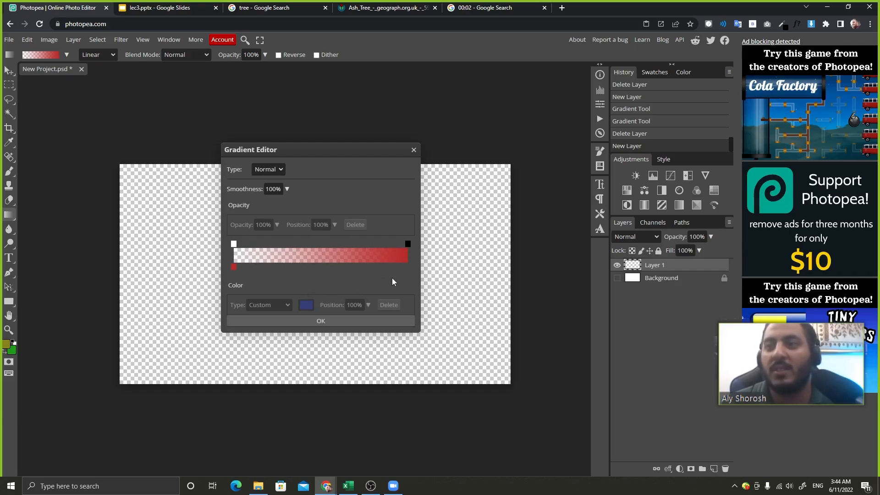
pyautogui.click(320, 243)
pyautogui.moveTo(318, 241)
pyautogui.mouseDown()
pyautogui.moveTo(301, 240)
pyautogui.moveTo(320, 246)
pyautogui.mouseUp()
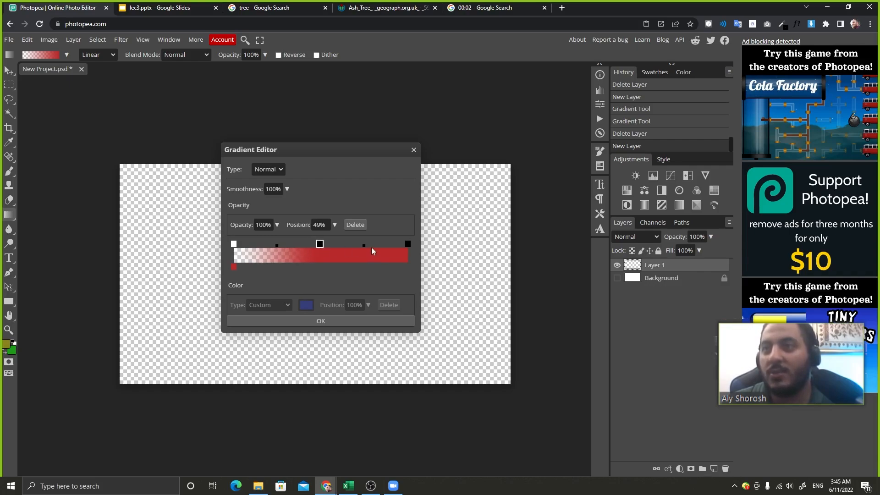
pyautogui.moveTo(276, 245)
pyautogui.mouseDown()
pyautogui.moveTo(255, 244)
pyautogui.moveTo(312, 246)
pyautogui.moveTo(241, 249)
pyautogui.moveTo(312, 249)
pyautogui.moveTo(241, 260)
pyautogui.moveTo(319, 248)
pyautogui.mouseUp()
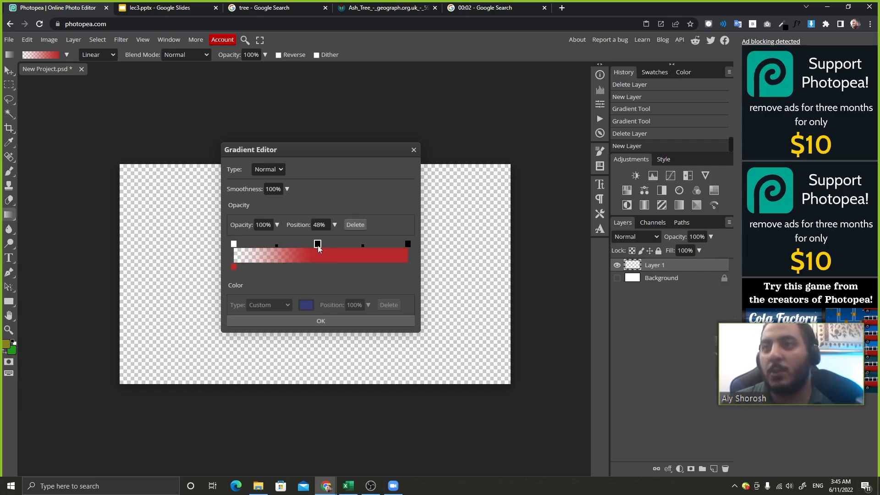
# Step: Set the gradient's end opacity stop to 0%, apply it, and draw the gradient horizontally across Layer 1
pyautogui.click(255, 229)
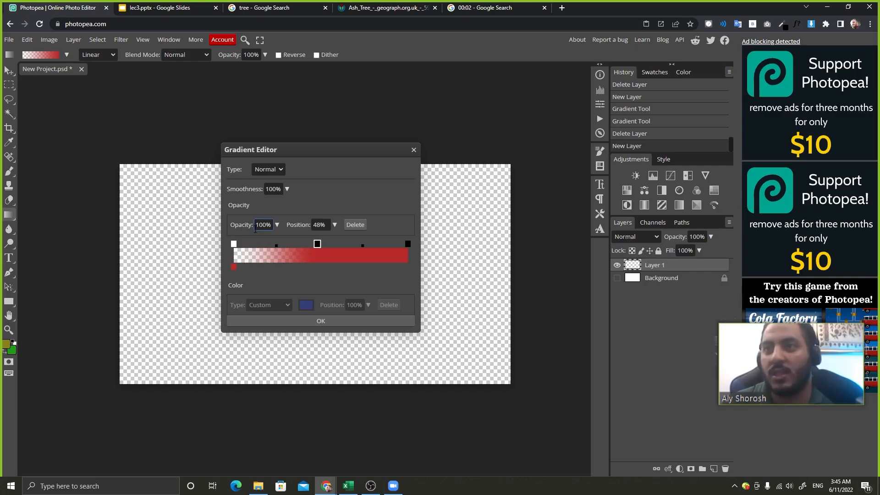
pyautogui.click(234, 244)
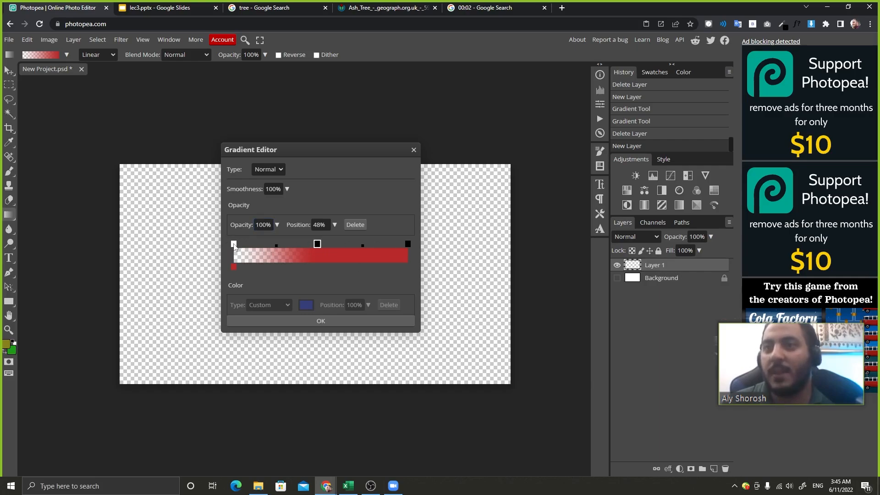
pyautogui.click(409, 244)
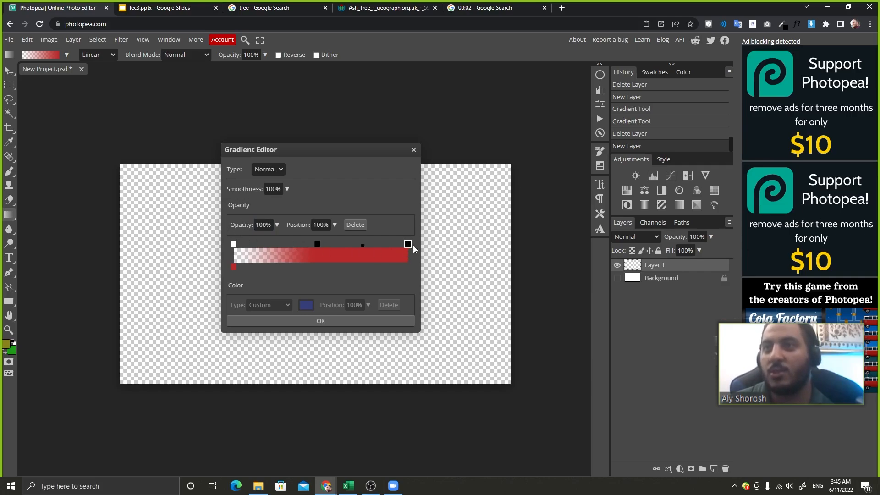
pyautogui.moveTo(242, 224); pyautogui.dragTo(80, 230)
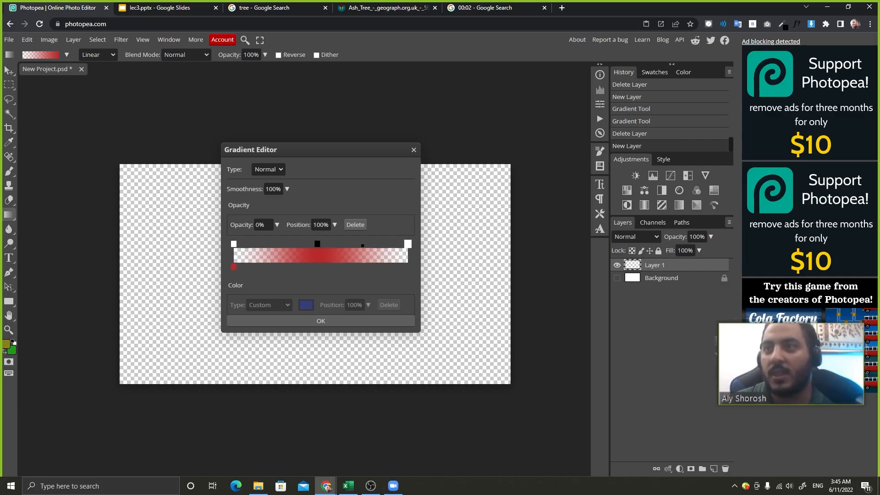
pyautogui.click(353, 320)
pyautogui.moveTo(122, 259); pyautogui.dragTo(497, 260)
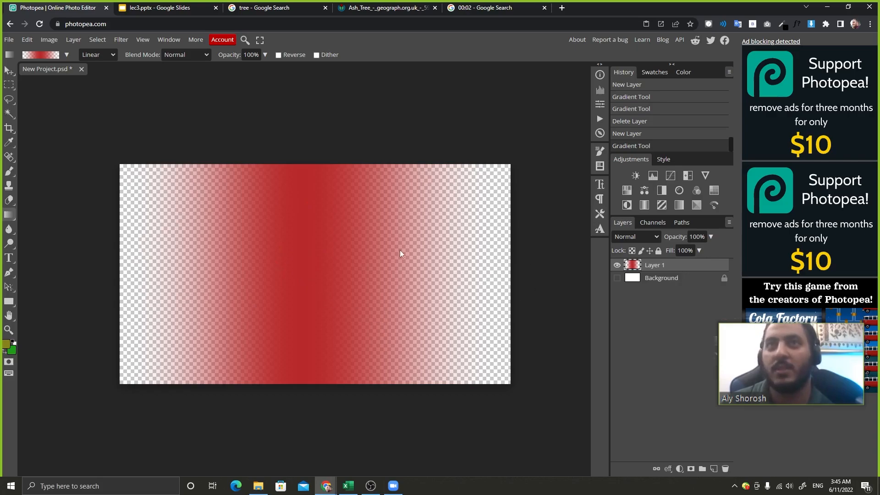
# Step: Check the Type and Smoothness options in the Gradient Editor and close it without changes
pyautogui.click(37, 53)
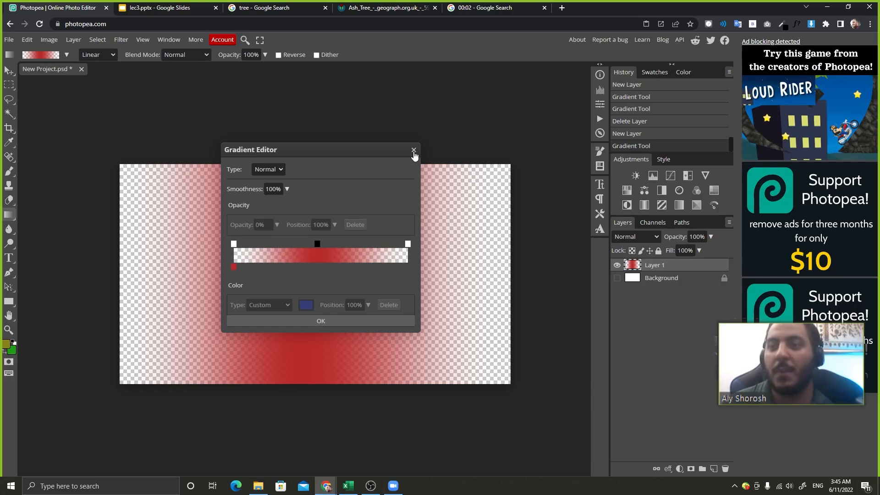
pyautogui.click(266, 169)
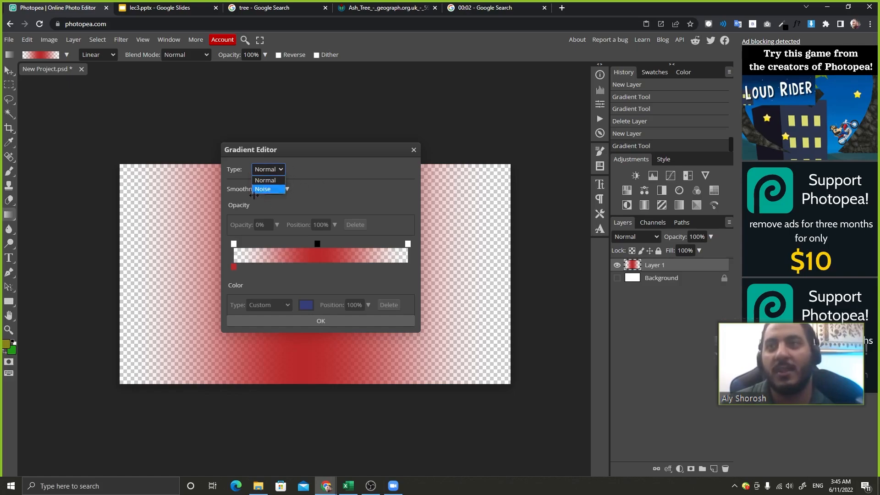
pyautogui.click(308, 181)
pyautogui.click(289, 188)
pyautogui.click(320, 182)
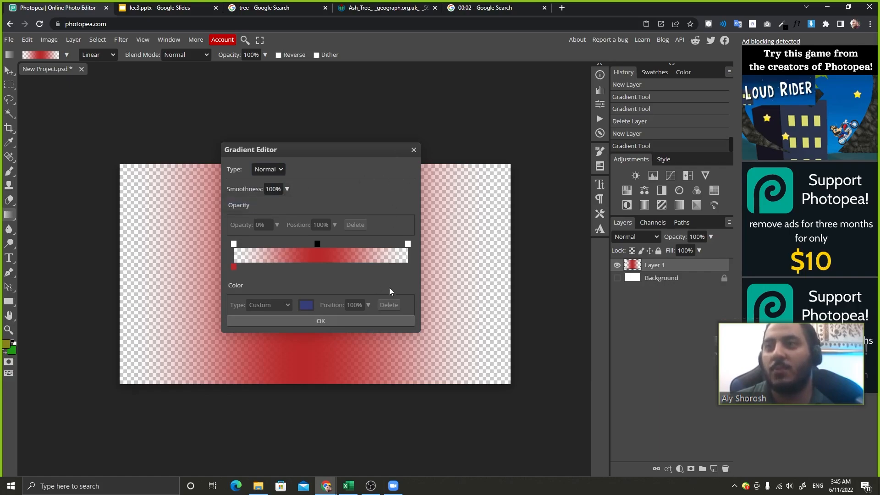
pyautogui.click(414, 151)
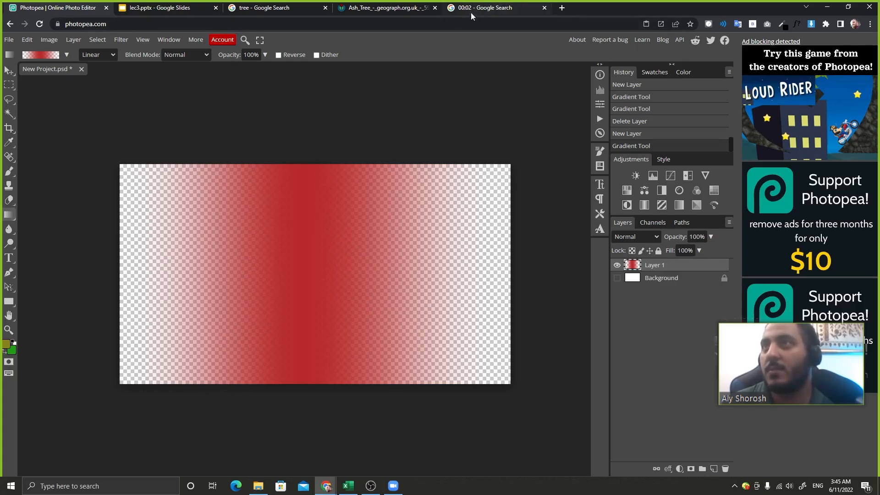
# Step: Reset and start the Google timer, and switch to the lec3.pptx presentation in Google Slides
pyautogui.click(504, 11)
pyautogui.click(194, 208)
pyautogui.click(139, 226)
pyautogui.click(107, 223)
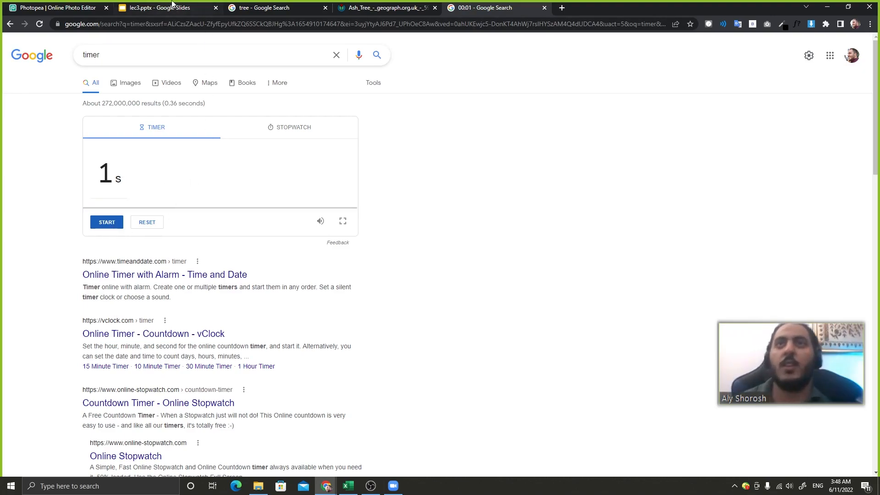
pyautogui.click(173, 4)
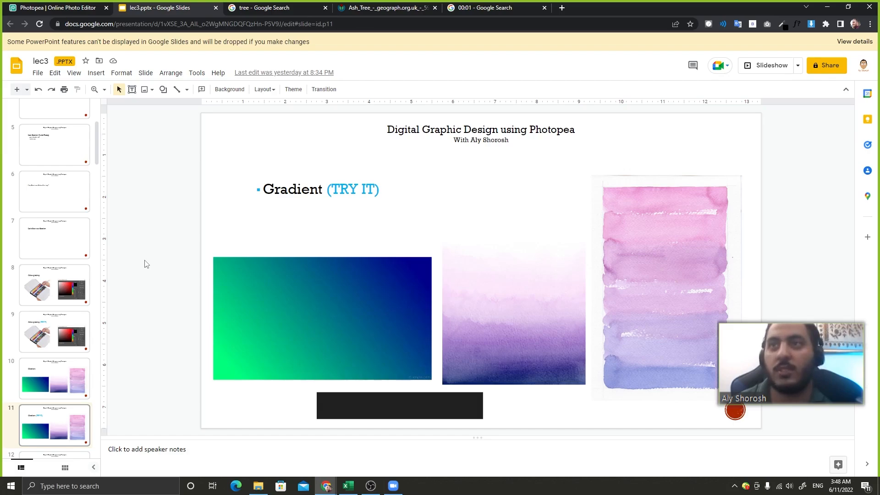
# Step: Go to slide 12 of the presentation and examine its blue-white-blue gradient exercise image
pyautogui.press('Down')
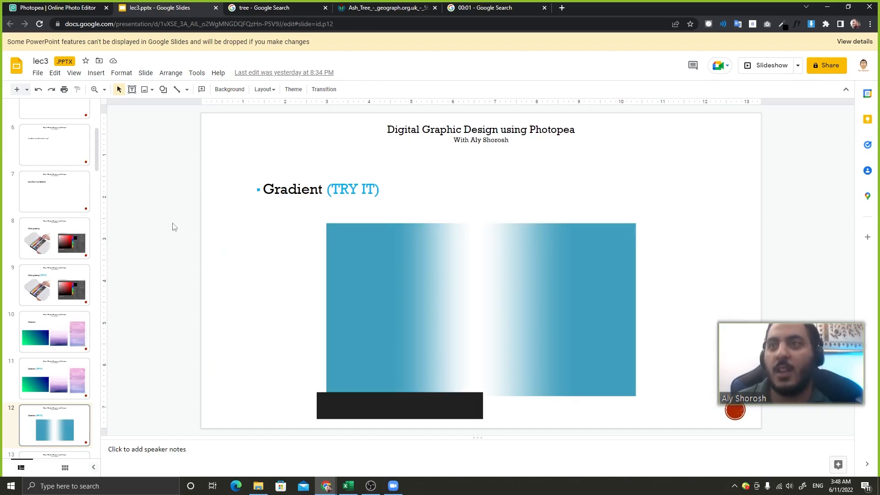
pyautogui.click(487, 276)
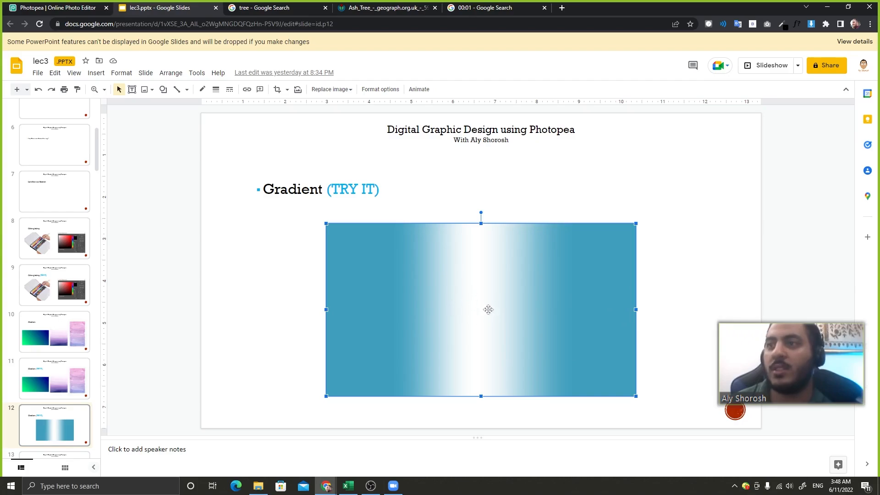
pyautogui.click(426, 192)
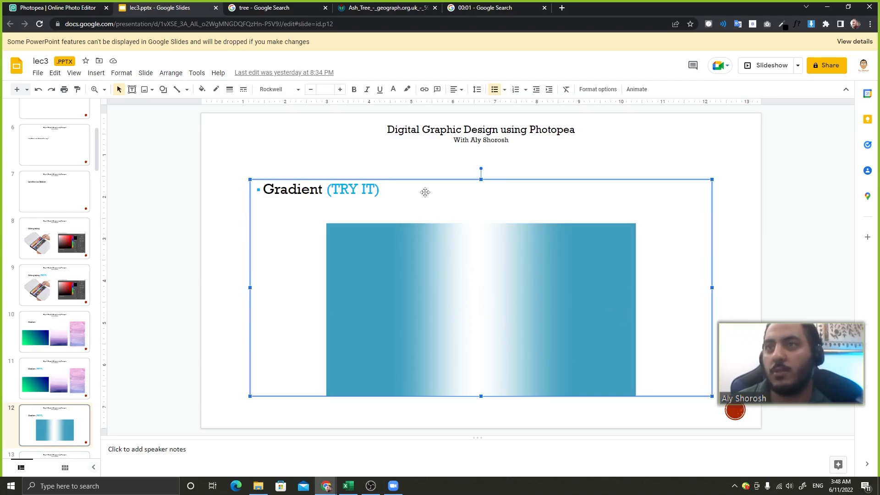
pyautogui.click(438, 287)
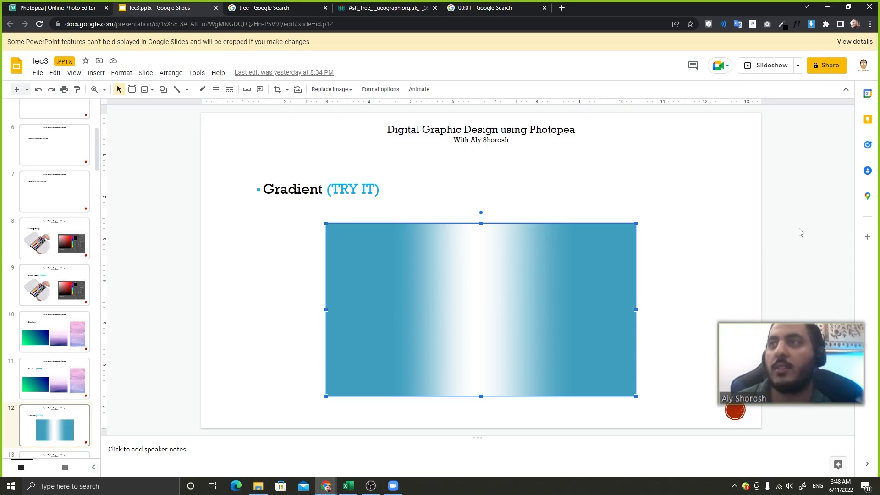
pyautogui.click(773, 312)
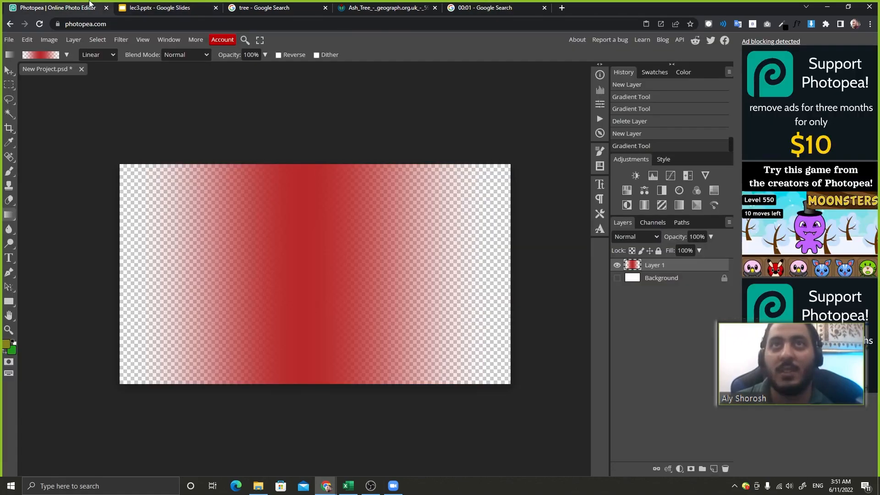
# Step: Switch to Photopea, delete the red gradient layer, and add a new empty layer in its place
pyautogui.click(91, 8)
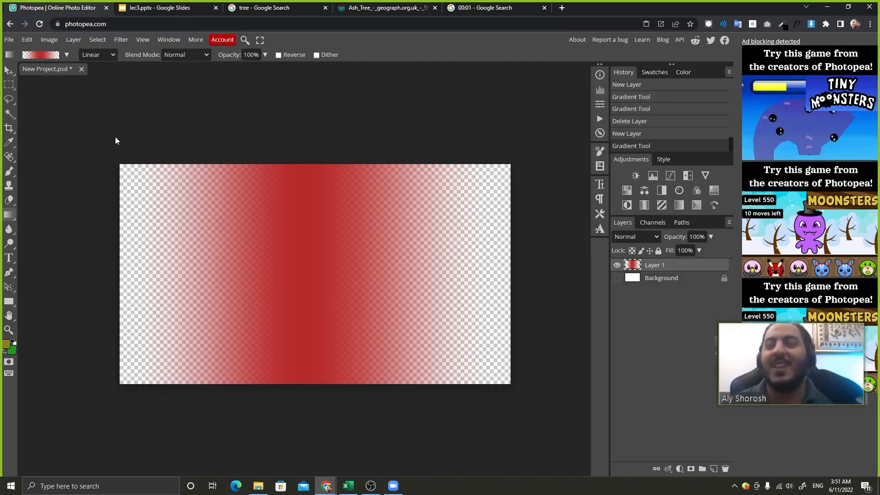
pyautogui.moveTo(690, 270); pyautogui.dragTo(725, 468)
pyautogui.click(714, 469)
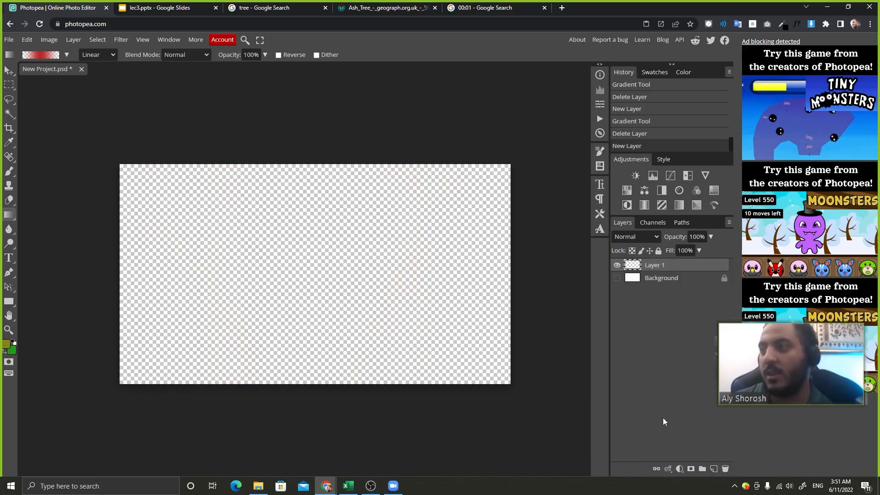
# Step: Choose the first gradient preset, foreground to background, for the Gradient Tool
pyautogui.click(67, 55)
pyautogui.click(31, 72)
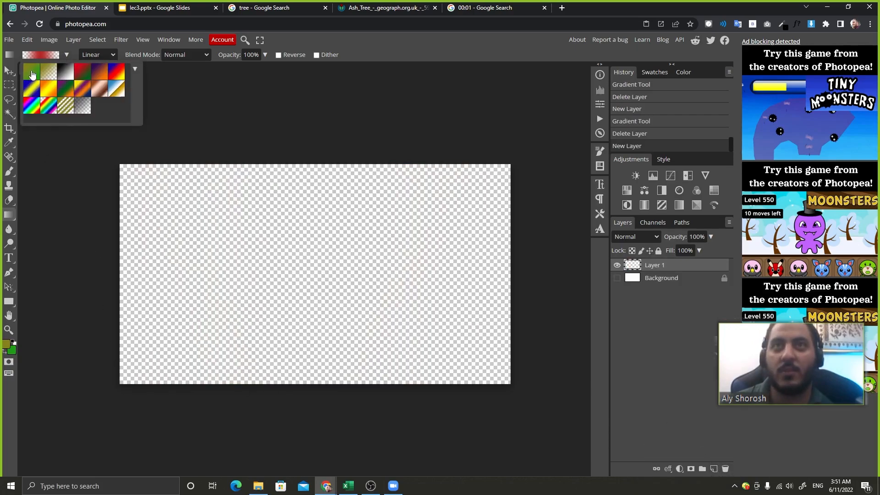
pyautogui.click(9, 213)
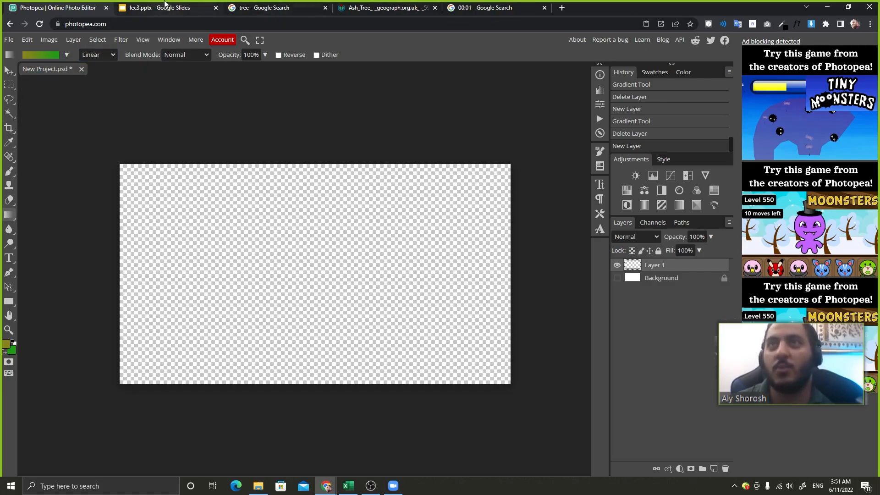
# Step: Check the target gradient on slide 12, return to Photopea, and open the Gradient Editor for the current gradient
pyautogui.click(164, 4)
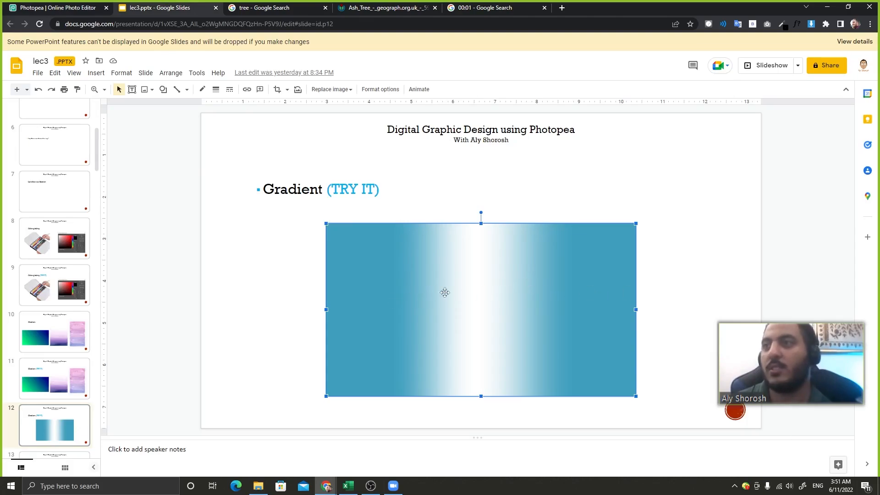
pyautogui.click(64, 5)
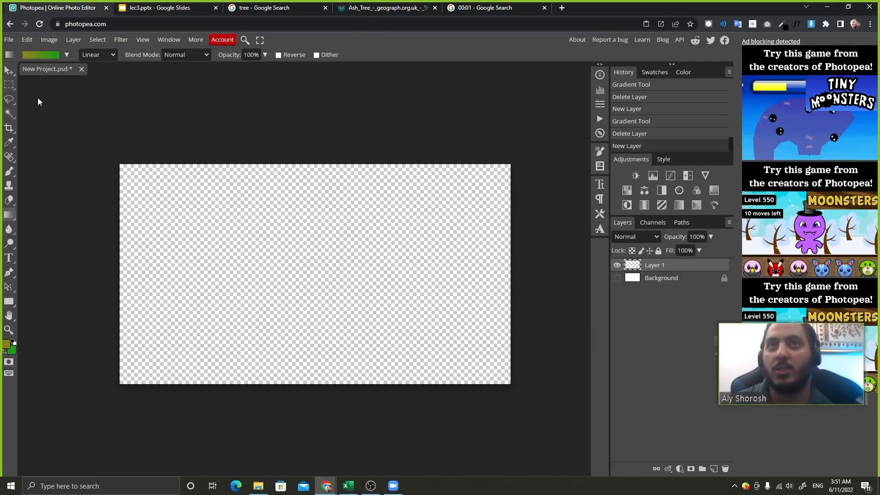
pyautogui.click(32, 56)
pyautogui.moveTo(306, 150); pyautogui.dragTo(308, 129)
# Step: Capture the gradient image area on slide 12 and mark its left edge, centre and right edge with green rectangles
pyautogui.click(151, 4)
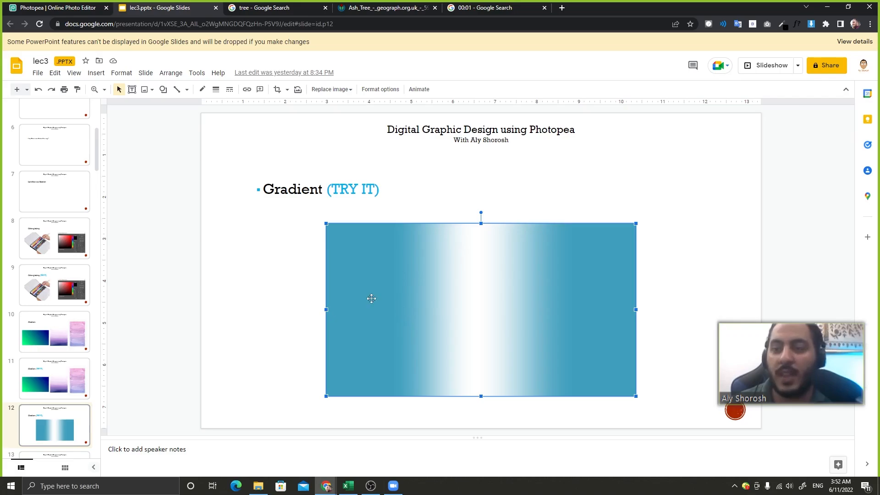
pyautogui.press('Print')
pyautogui.moveTo(297, 206); pyautogui.dragTo(677, 410)
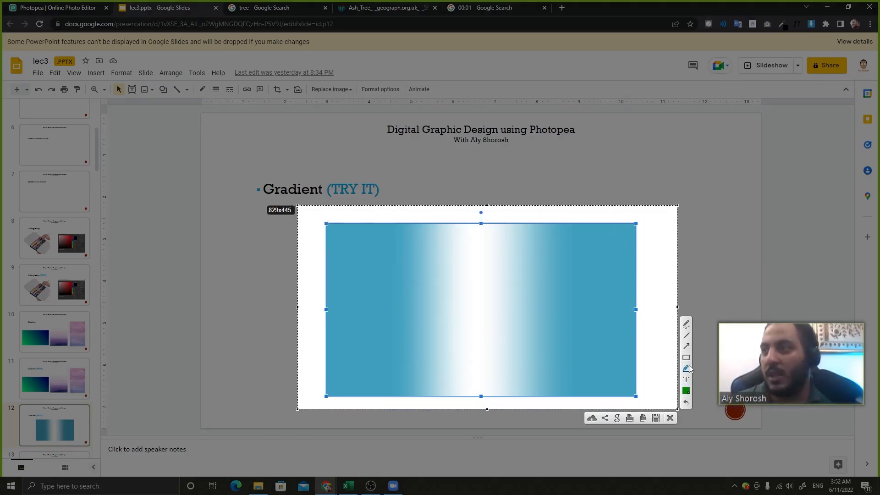
pyautogui.moveTo(628, 296); pyautogui.dragTo(640, 318)
pyautogui.moveTo(314, 298); pyautogui.dragTo(333, 324)
pyautogui.moveTo(480, 300); pyautogui.dragTo(487, 322)
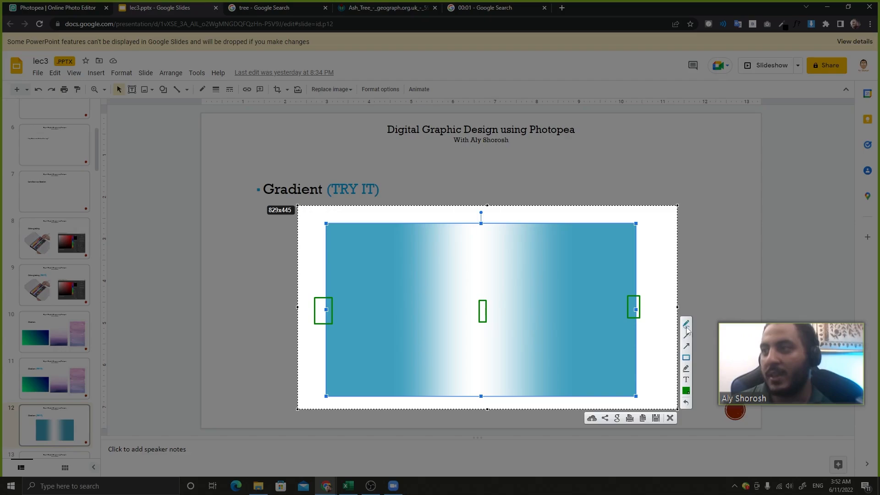
# Step: Connect the three green rectangles on the screen capture with straight lines and discard the capture
pyautogui.moveTo(492, 310); pyautogui.dragTo(625, 312)
pyautogui.moveTo(337, 309); pyautogui.dragTo(477, 311)
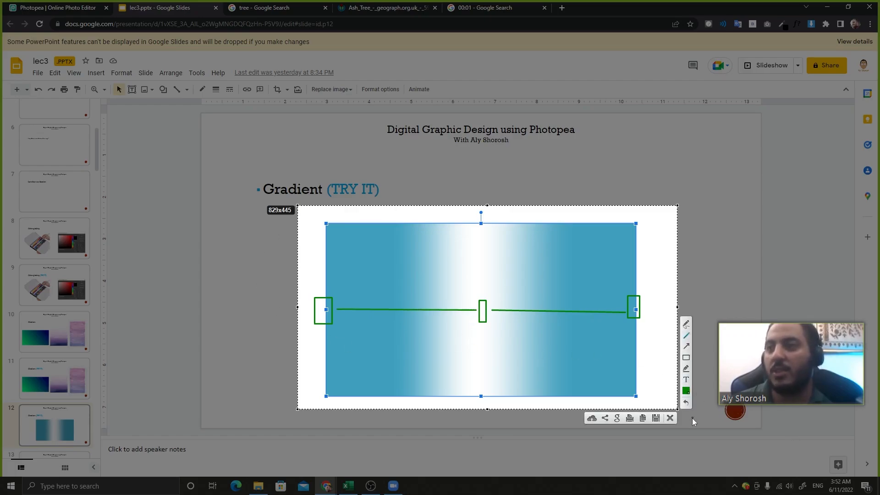
pyautogui.click(670, 418)
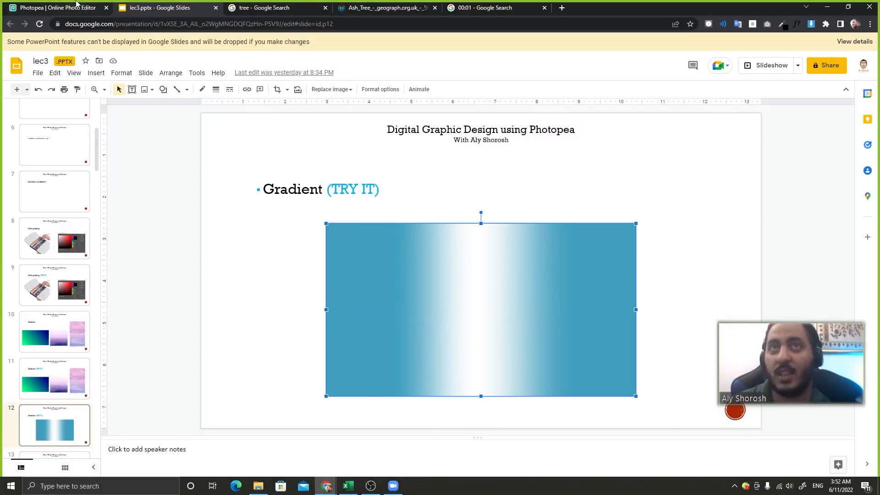
# Step: Switch to Photopea and set the gradient's start colour stop to teal blue, hex 28a4ba
pyautogui.click(74, 8)
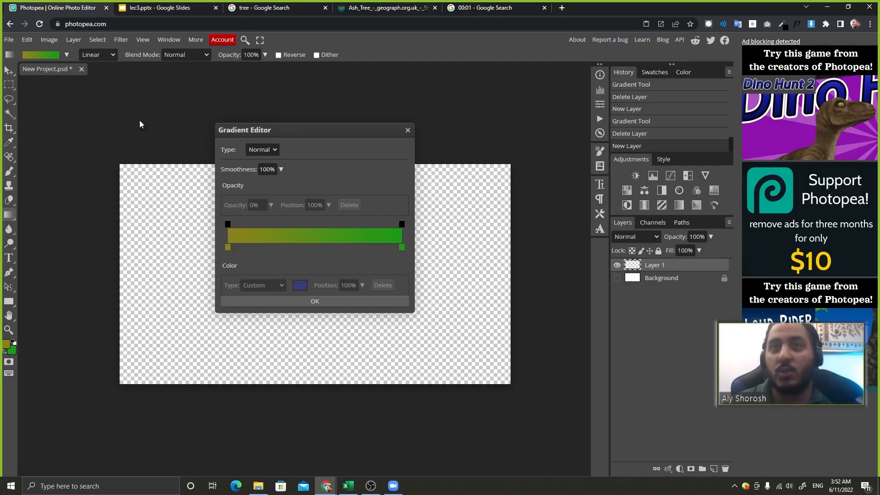
pyautogui.click(228, 248)
pyautogui.click(301, 285)
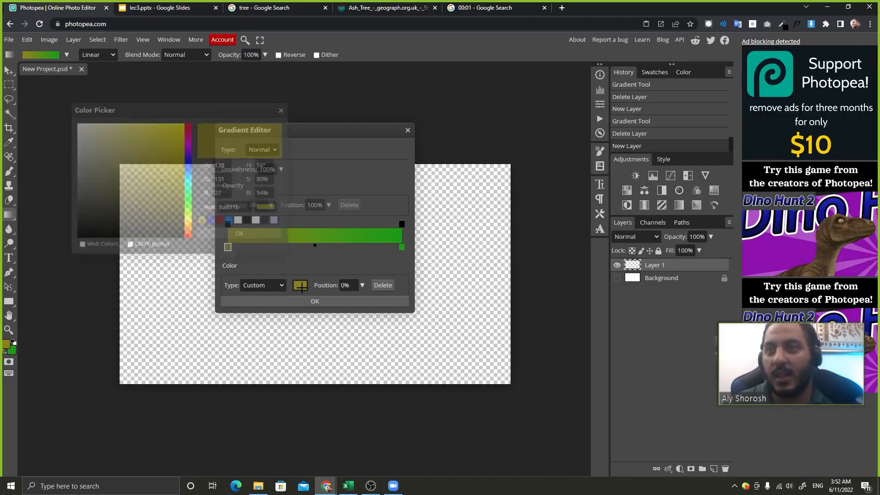
pyautogui.click(189, 179)
pyautogui.click(164, 151)
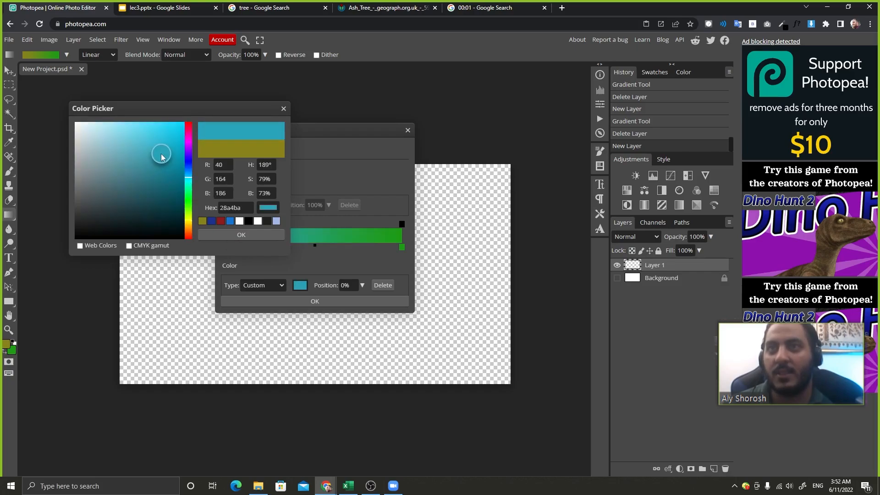
pyautogui.click(241, 235)
# Step: Set the gradient's end colour stop to the darker blue with hex 167b9c
pyautogui.click(402, 247)
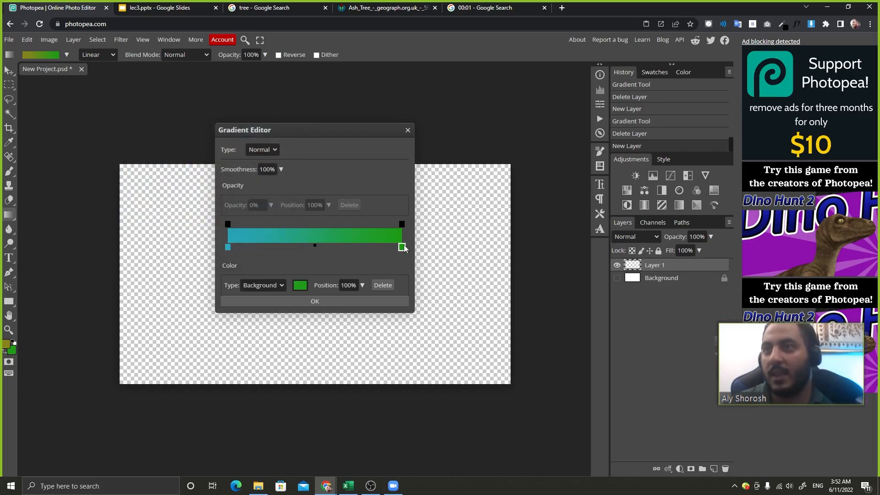
pyautogui.click(300, 286)
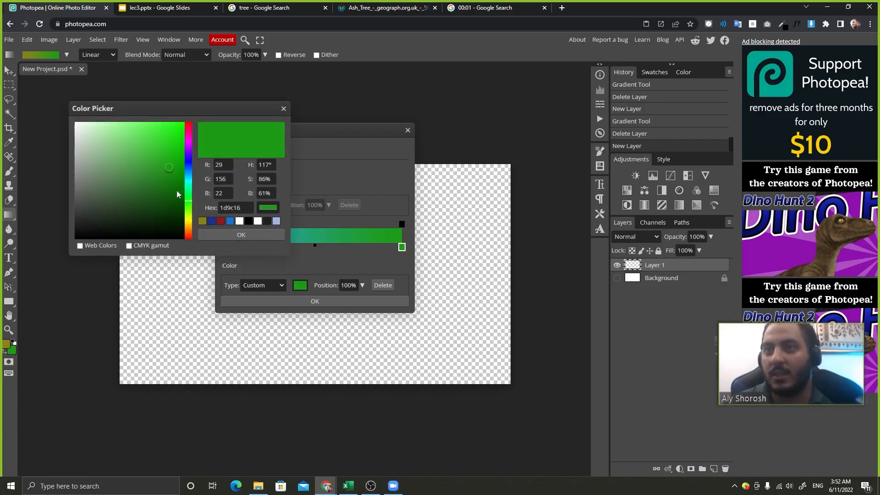
pyautogui.click(188, 181)
pyautogui.click(241, 234)
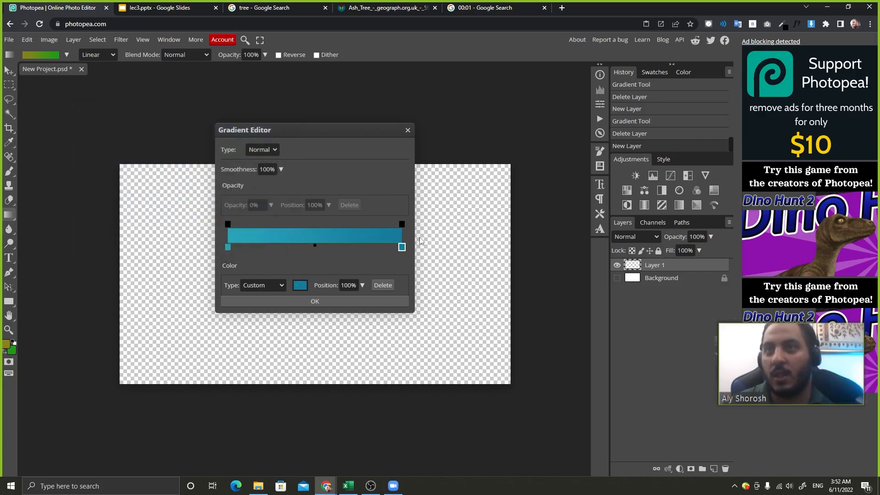
# Step: Open the end colour stop's Color Picker, close it without changes, and open it again
pyautogui.doubleClick(402, 249)
pyautogui.click(284, 110)
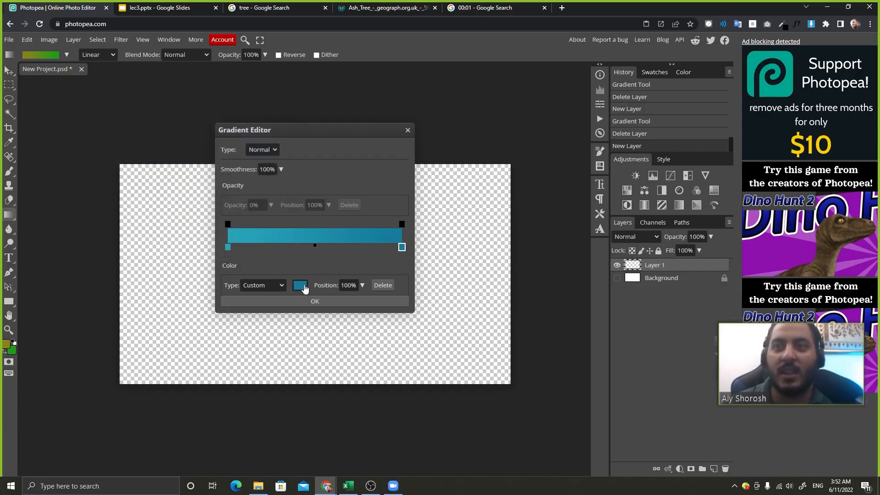
pyautogui.doubleClick(402, 247)
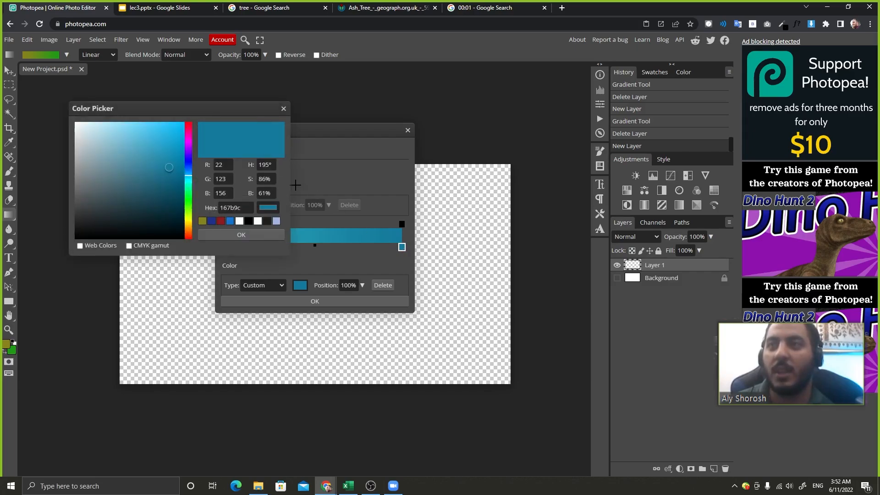
pyautogui.moveTo(158, 110); pyautogui.dragTo(109, 183)
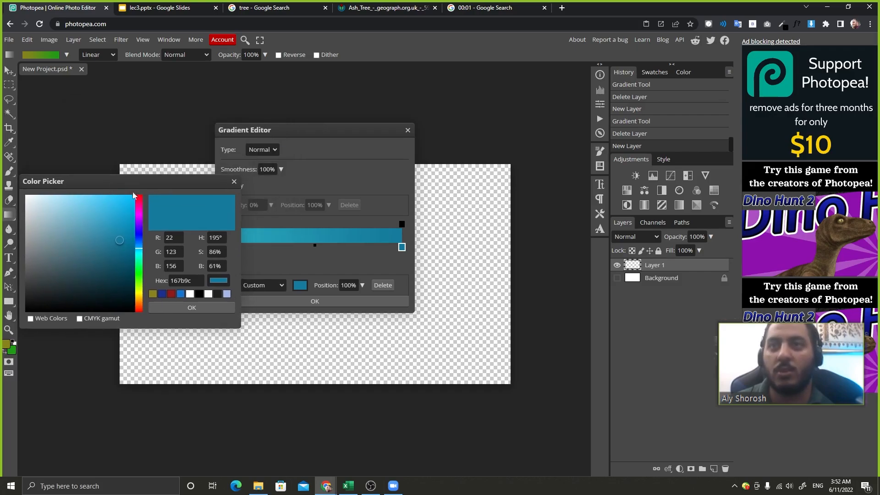
pyautogui.moveTo(195, 184); pyautogui.dragTo(213, 165)
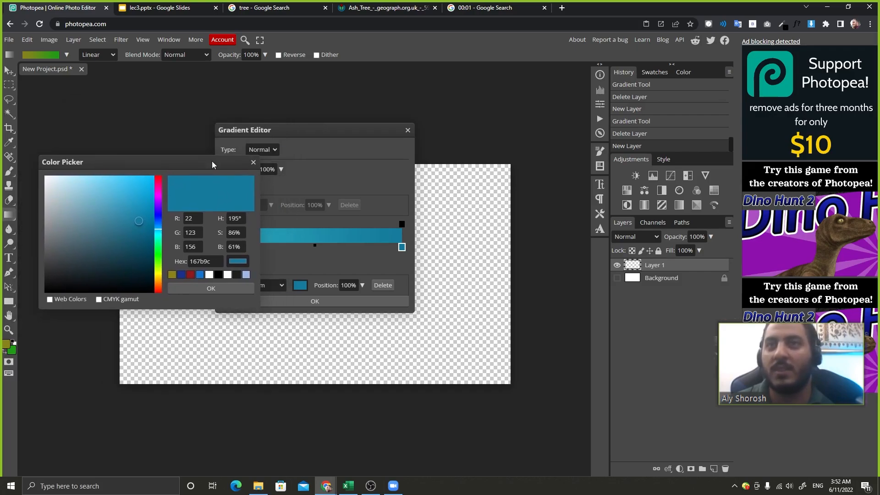
pyautogui.click(253, 163)
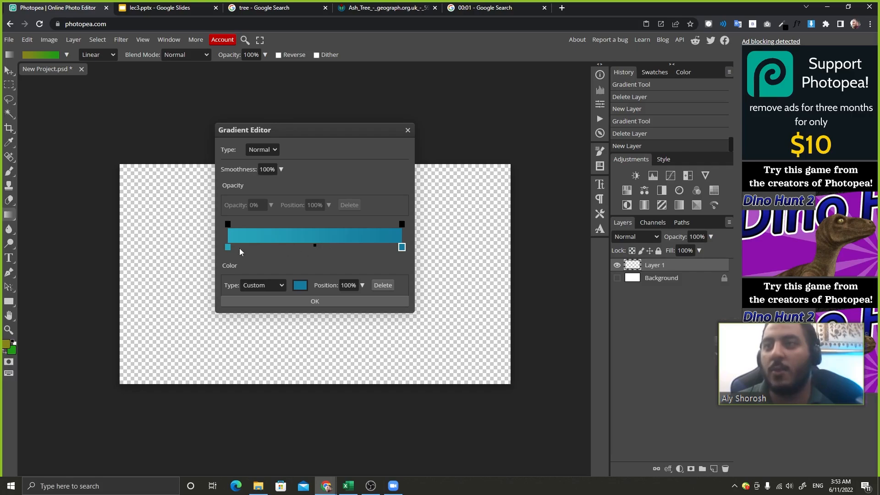
pyautogui.click(228, 248)
pyautogui.click(403, 247)
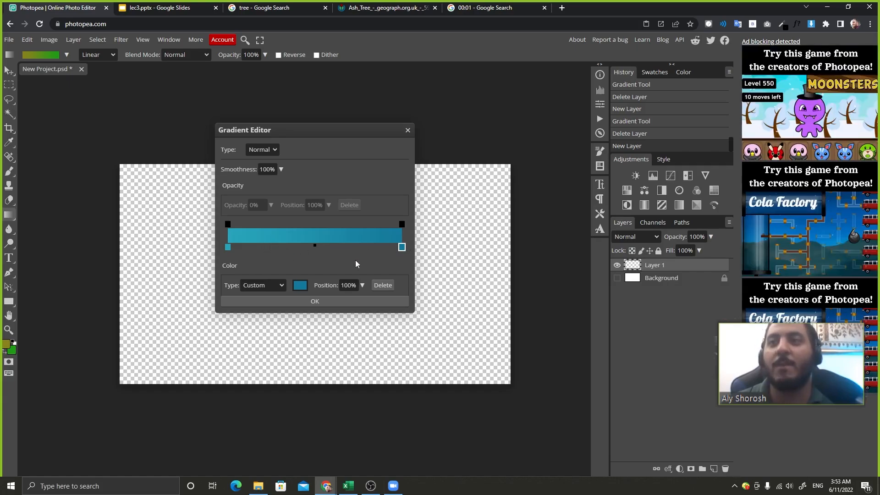
# Step: Copy the hex code 167b9c from the gradient's end colour stop
pyautogui.doubleClick(403, 249)
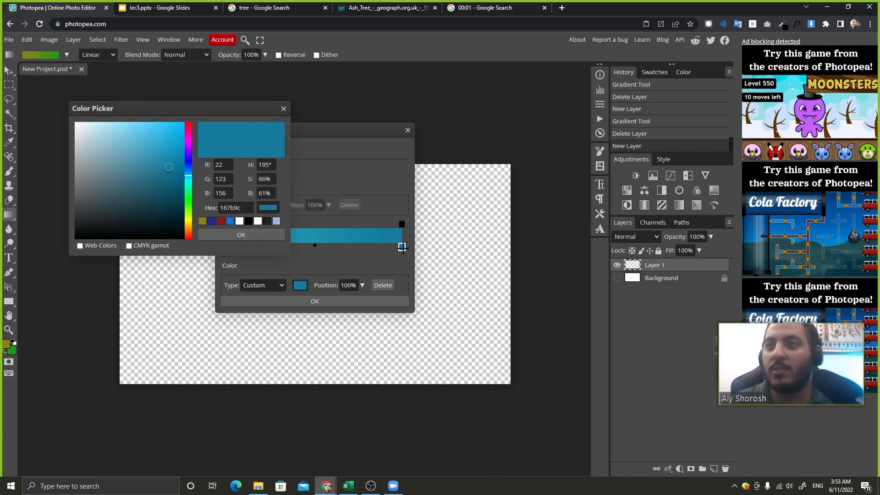
pyautogui.moveTo(200, 109); pyautogui.dragTo(196, 135)
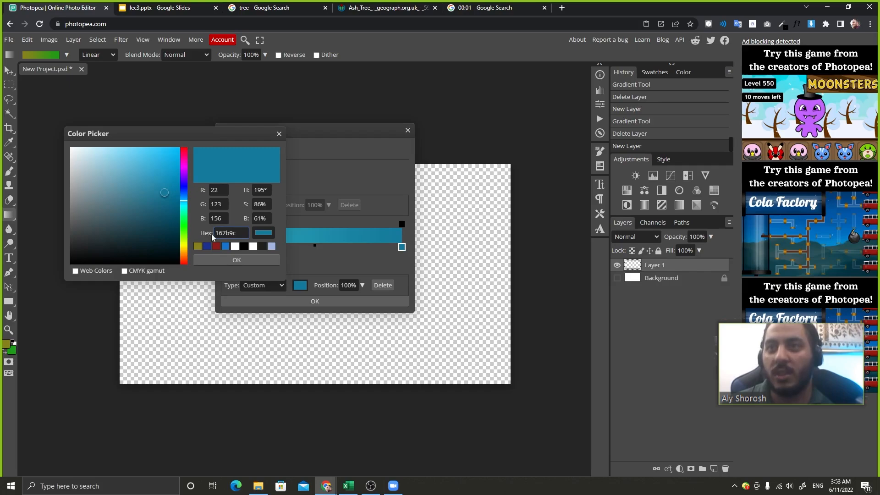
pyautogui.moveTo(247, 233); pyautogui.dragTo(77, 236)
pyautogui.hotkey('ctrl', 'c')
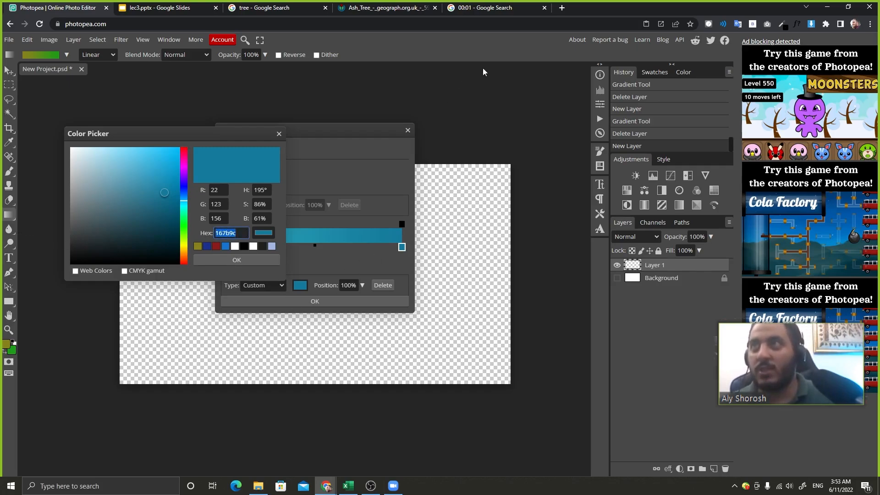
# Step: Look up the colour #167b9c on Google in a new browser tab
pyautogui.click(564, 8)
pyautogui.hotkey('ctrl', 'v')
pyautogui.press('Return')
pyautogui.click(81, 55)
pyautogui.write('#')
pyautogui.press('Return')
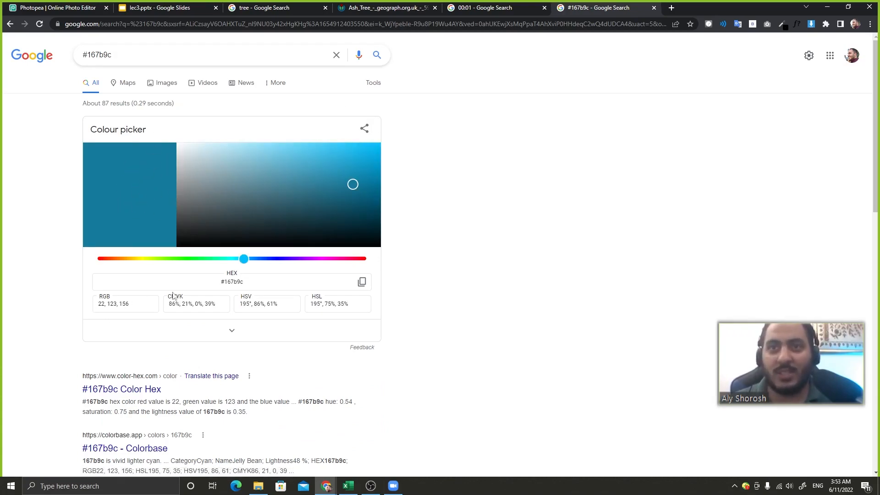
# Step: Switch back to Photopea and set the gradient's start colour stop to the copied hex value 167b9c
pyautogui.click(86, 4)
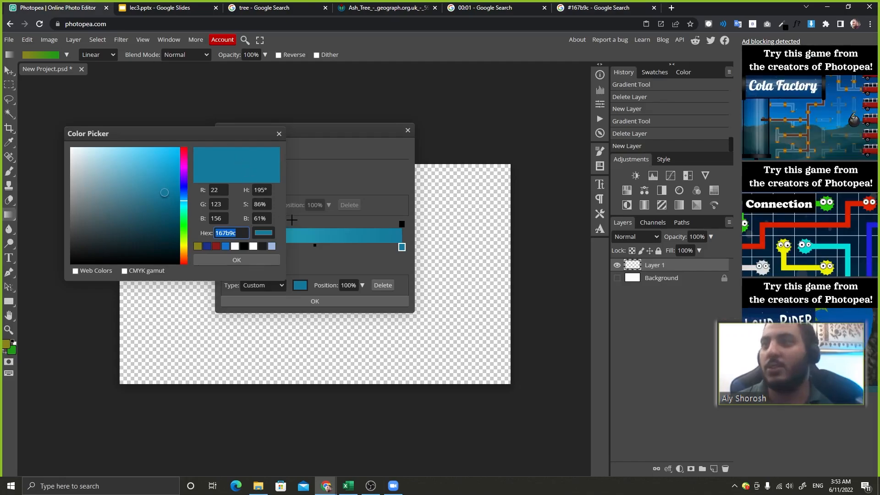
pyautogui.click(239, 232)
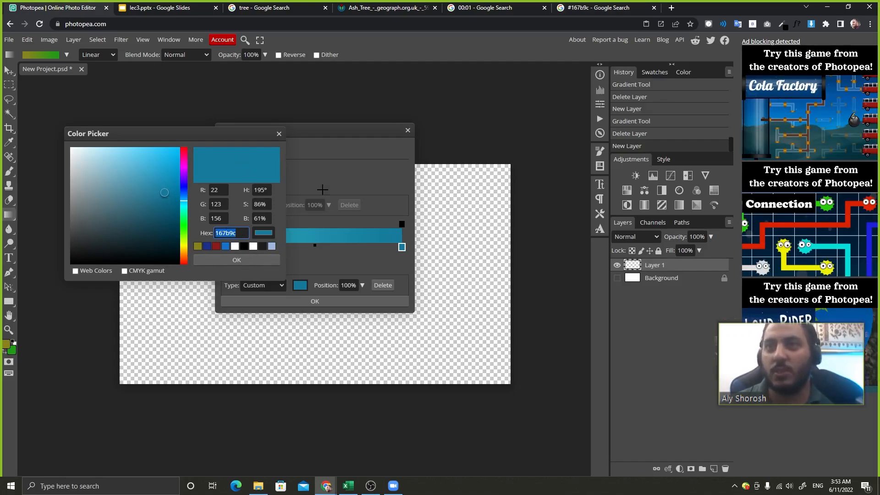
pyautogui.click(278, 134)
pyautogui.doubleClick(229, 247)
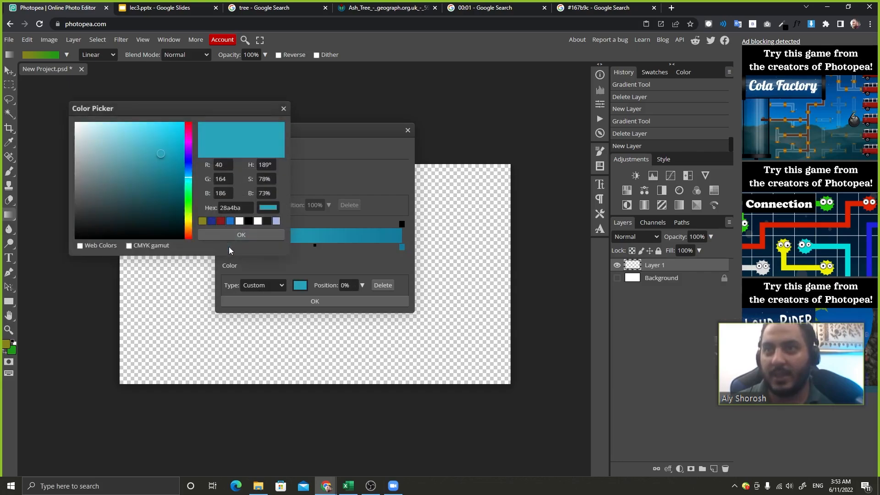
pyautogui.moveTo(246, 208); pyautogui.dragTo(137, 220)
pyautogui.hotkey('ctrl', 'v')
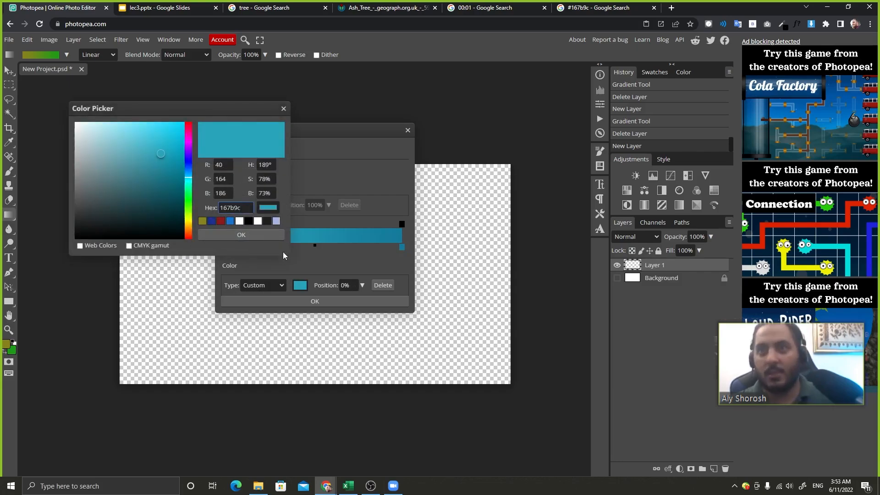
pyautogui.click(265, 235)
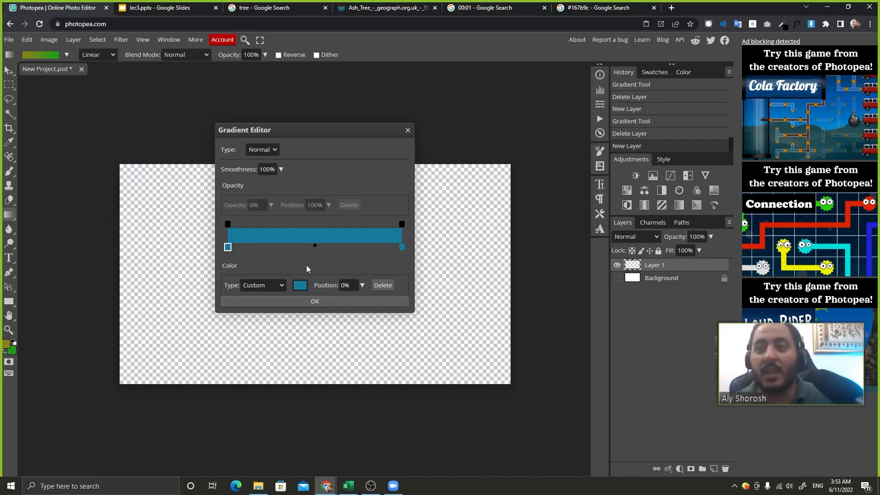
# Step: Check the reference gradient in the lec3 slides and add a middle colour stop at position 50% to the Photopea gradient
pyautogui.click(163, 7)
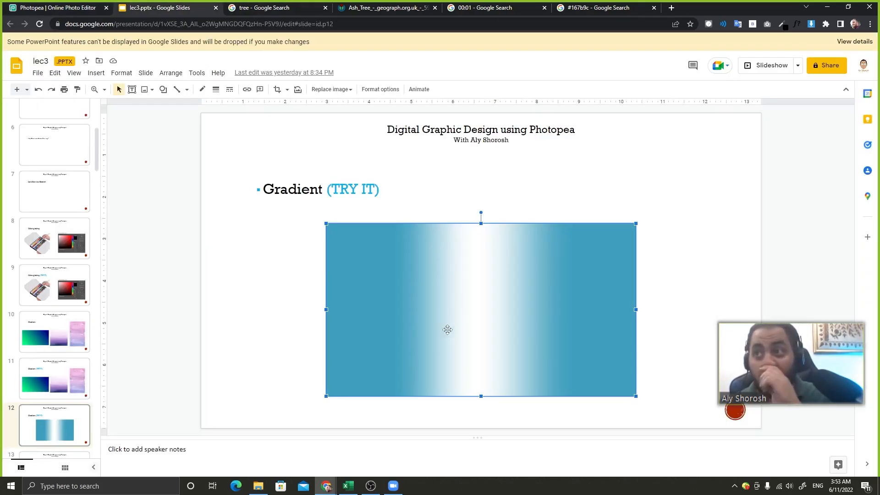
pyautogui.click(87, 7)
pyautogui.click(316, 248)
pyautogui.moveTo(317, 248); pyautogui.dragTo(311, 254)
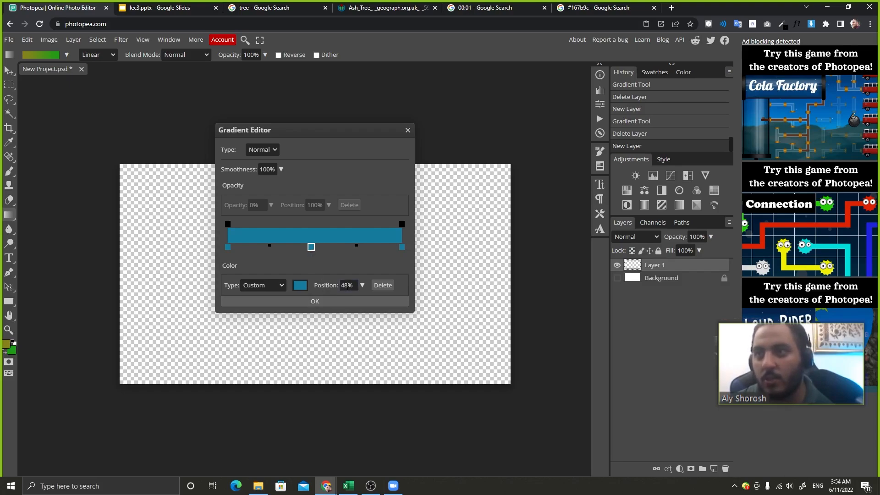
pyautogui.click(345, 285)
pyautogui.write('50')
pyautogui.press('Return')
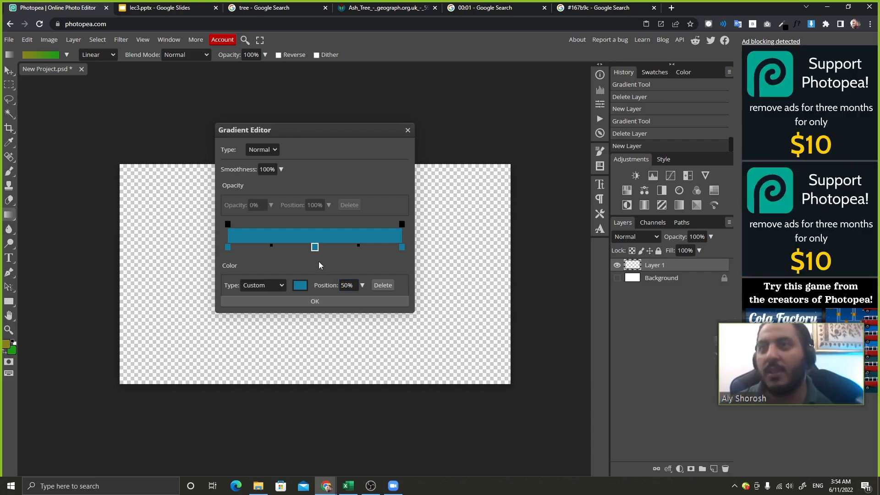
# Step: Set the middle colour stop to white (ffffff) and accept the edited gradient
pyautogui.doubleClick(316, 248)
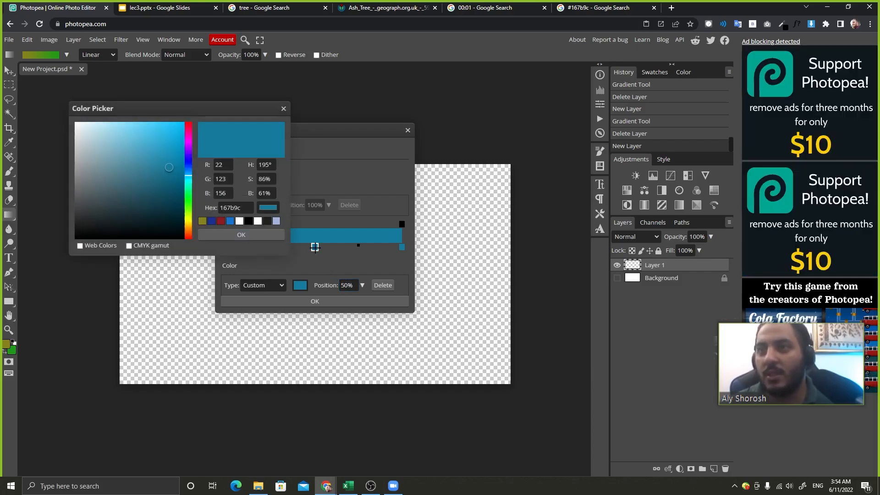
pyautogui.click(97, 134)
pyautogui.moveTo(97, 134)
pyautogui.mouseDown()
pyautogui.moveTo(36, 111)
pyautogui.moveTo(74, 140)
pyautogui.moveTo(74, 159)
pyautogui.moveTo(75, 121)
pyautogui.mouseUp()
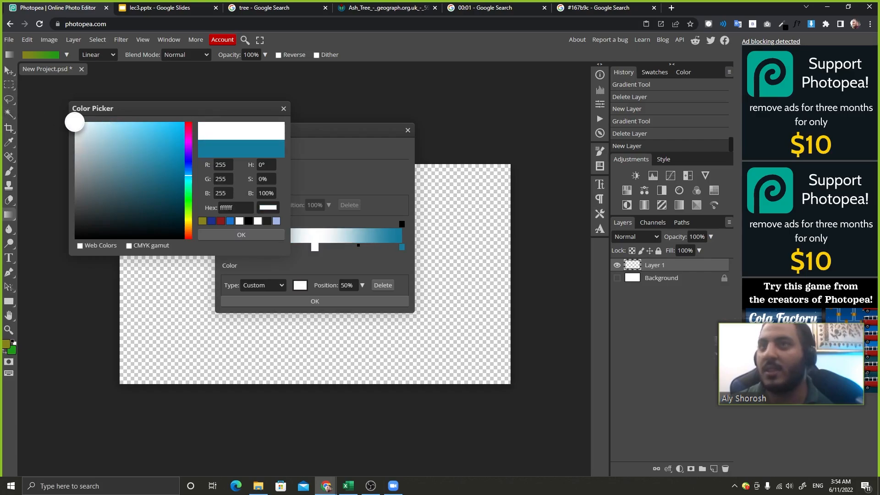
pyautogui.click(212, 235)
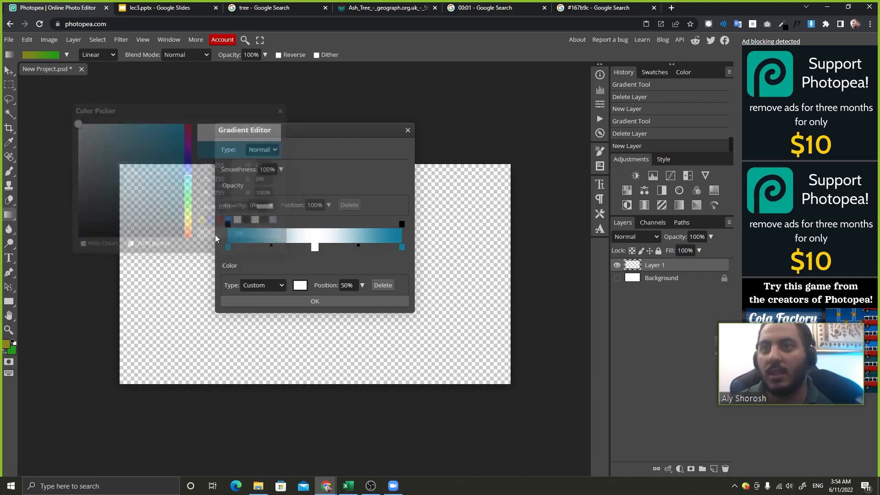
pyautogui.click(322, 301)
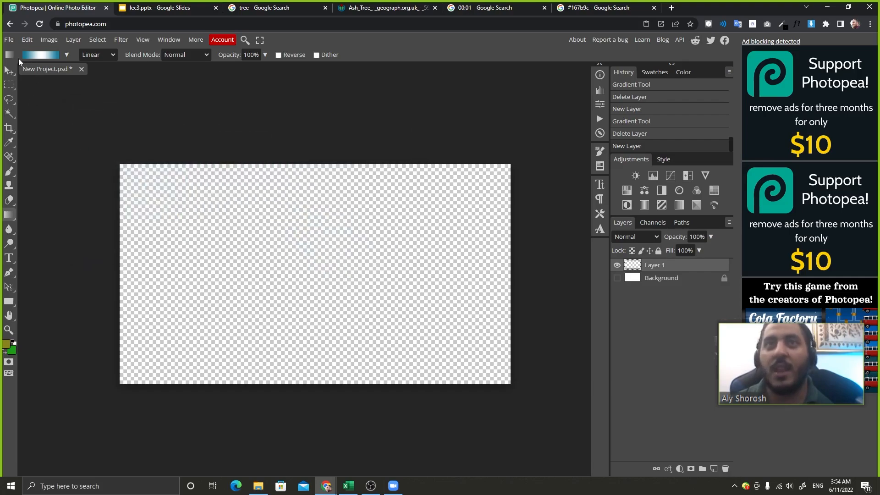
# Step: Fill Layer 1 with the blue-white-blue linear gradient running across the canvas, comparing it with the reference slide in Google Slides
pyautogui.moveTo(163, 263); pyautogui.dragTo(450, 270)
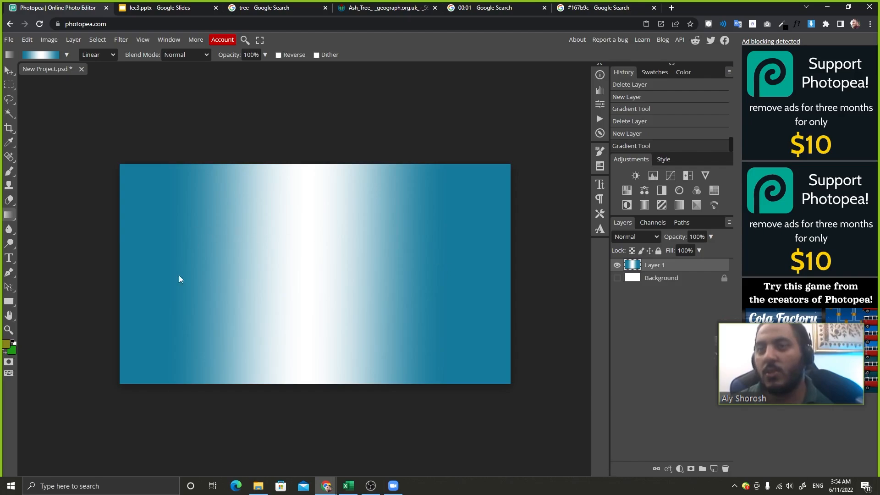
pyautogui.click(138, 8)
pyautogui.click(87, 7)
pyautogui.click(154, 5)
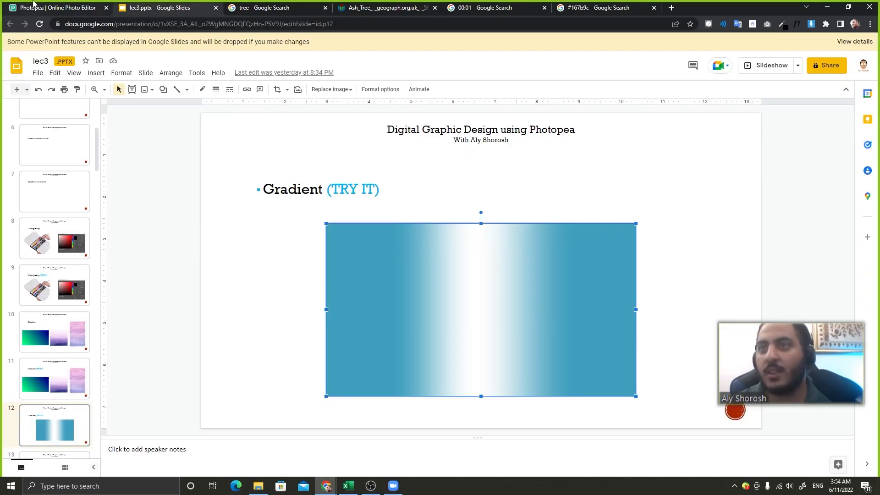
pyautogui.click(77, 6)
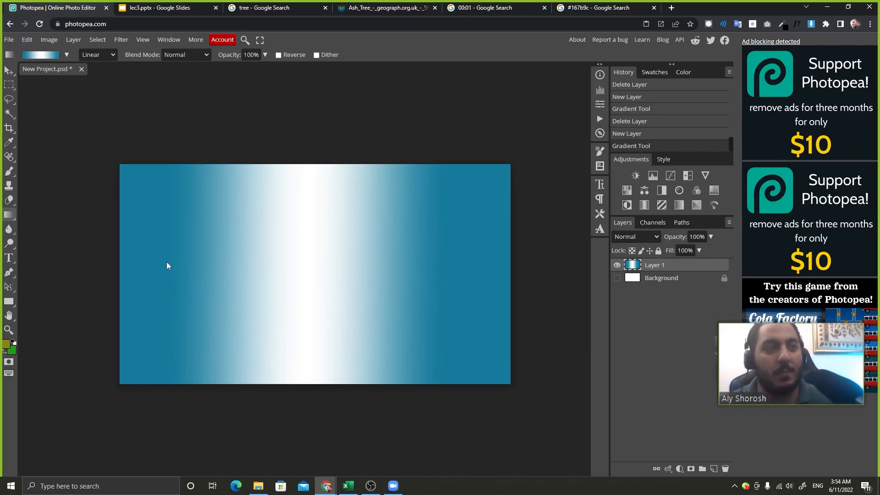
pyautogui.moveTo(161, 272); pyautogui.dragTo(425, 317)
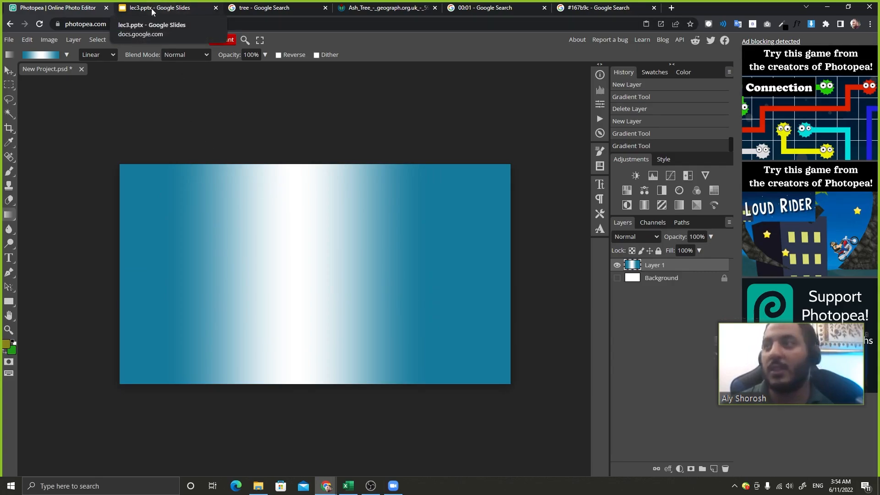
# Step: Switch to the lec3 presentation, go to slide 13 and copy the wallpaper image address below the landscape photo
pyautogui.hotkey('ctrl', 'Tab')
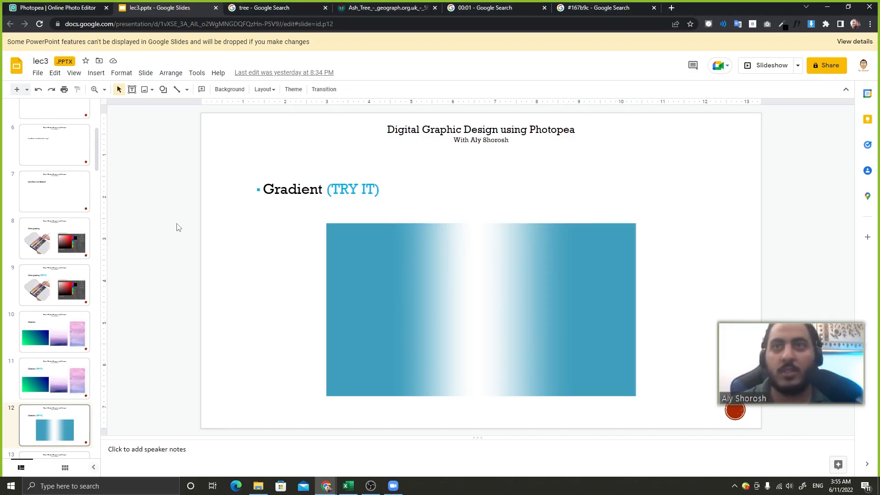
pyautogui.press('Down')
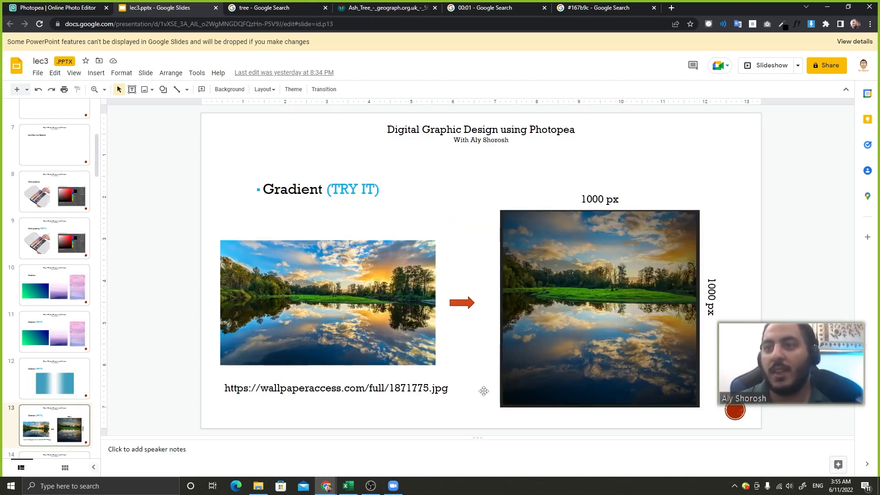
pyautogui.tripleClick(425, 389)
pyautogui.hotkey('ctrl', 'c')
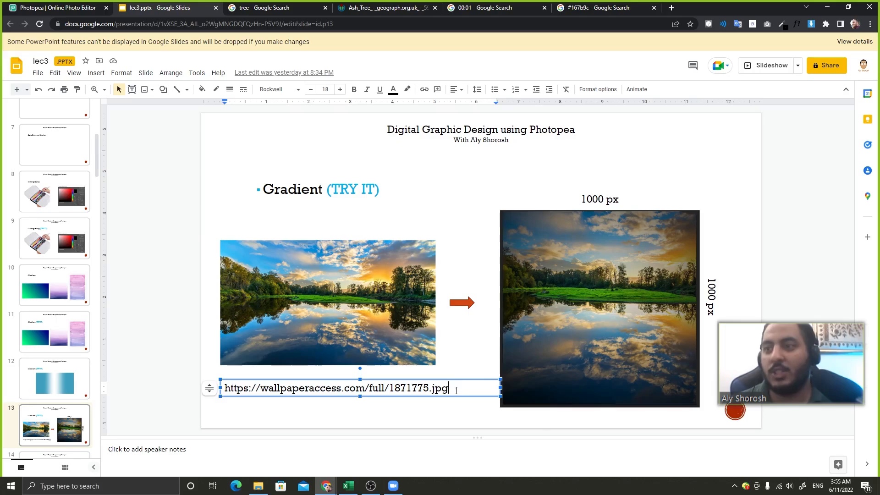
# Step: Preview the image from the copied address in a new browser tab and close that tab
pyautogui.click(671, 8)
pyautogui.hotkey('ctrl', 'v')
pyautogui.press('Return')
pyautogui.hotkey('ctrl', 'w')
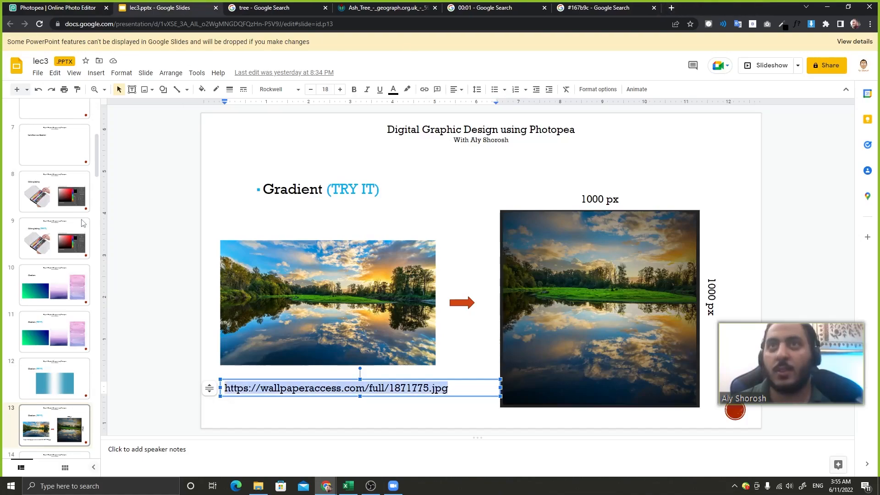
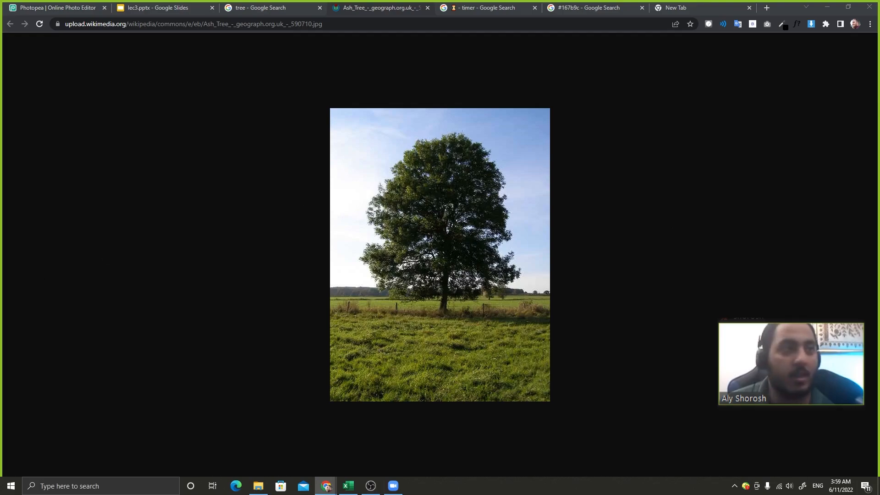
pyautogui.click(672, 8)
pyautogui.click(619, 21)
pyautogui.write('https://wallpaperaccess.com/full/1871775.jpg')
pyautogui.press('Return')
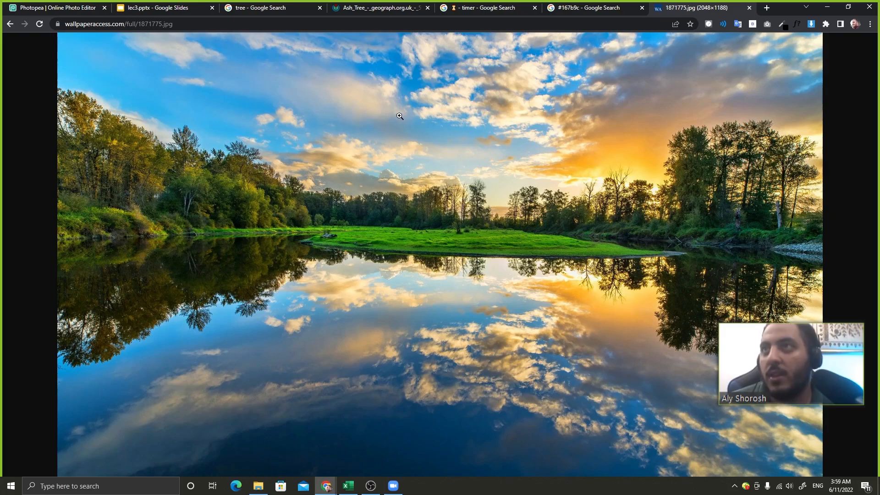
pyautogui.rightClick(379, 112)
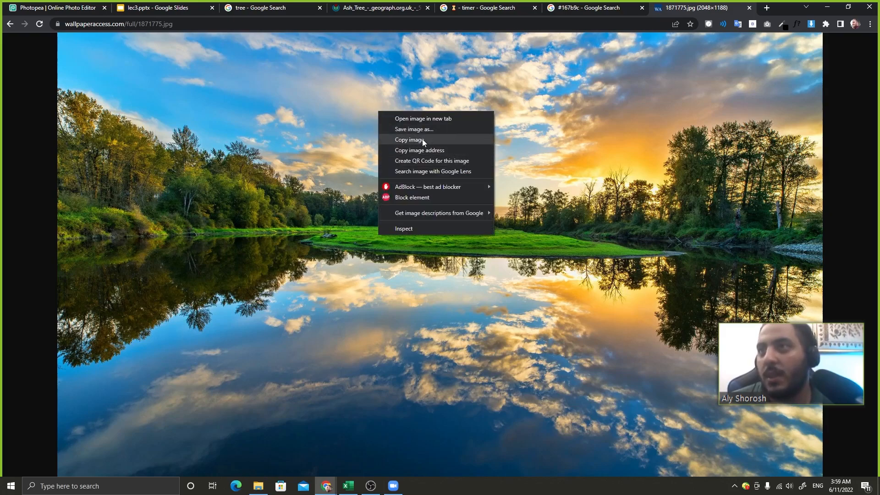
pyautogui.moveTo(279, 133); pyautogui.dragTo(455, 180)
pyautogui.moveTo(193, 278); pyautogui.dragTo(193, 288)
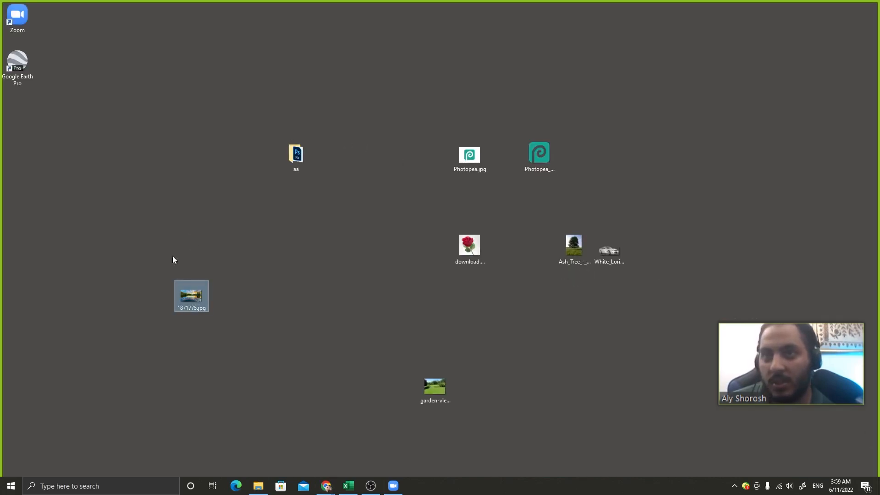
# Step: View the saved 1871775.jpg in the Photos viewer, close it and return to Photopea in Chrome
pyautogui.doubleClick(195, 296)
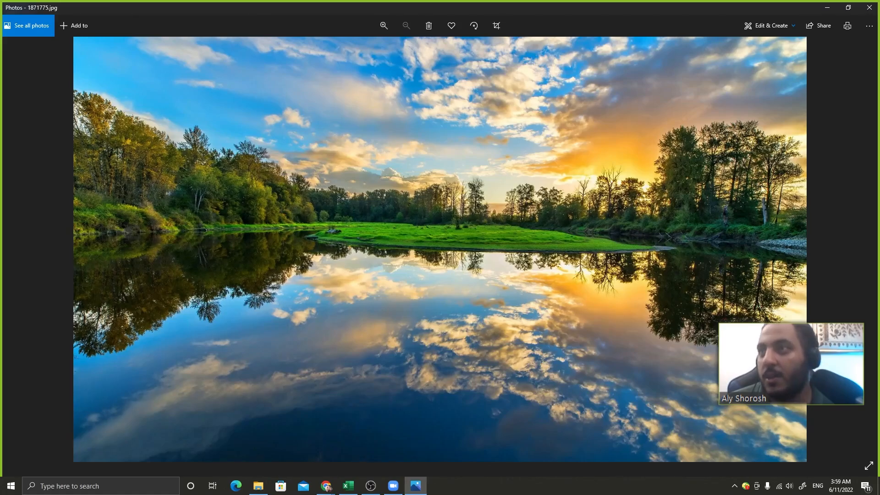
pyautogui.click(869, 7)
pyautogui.click(324, 487)
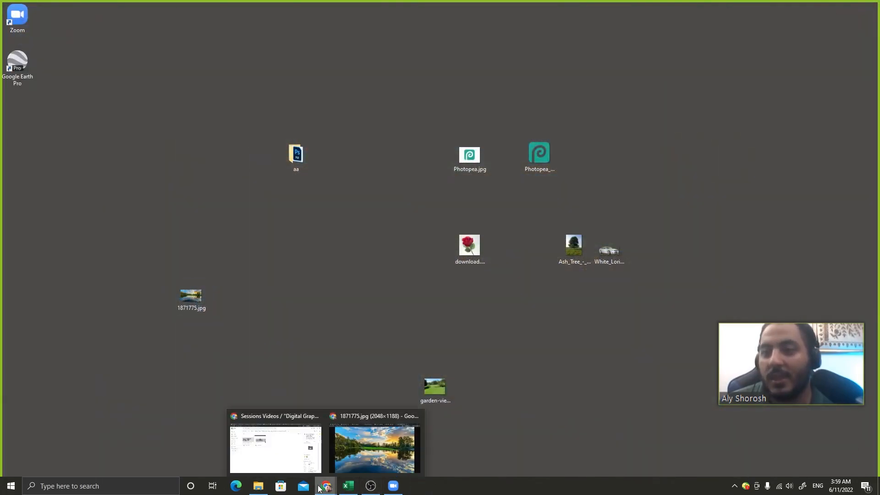
pyautogui.click(359, 442)
pyautogui.click(78, 8)
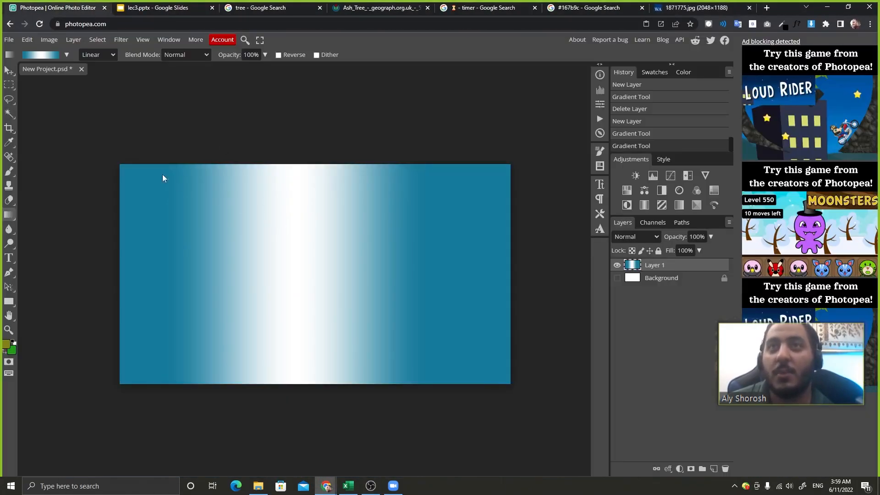
# Step: Check the target size on the gradient exercise slide and create a new Photopea project 1000 px wide and 1000 px high
pyautogui.click(174, 6)
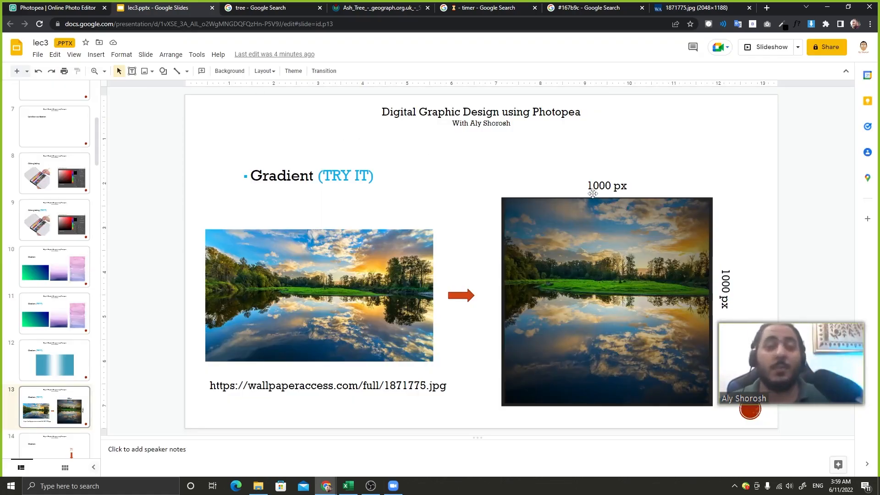
pyautogui.click(51, 5)
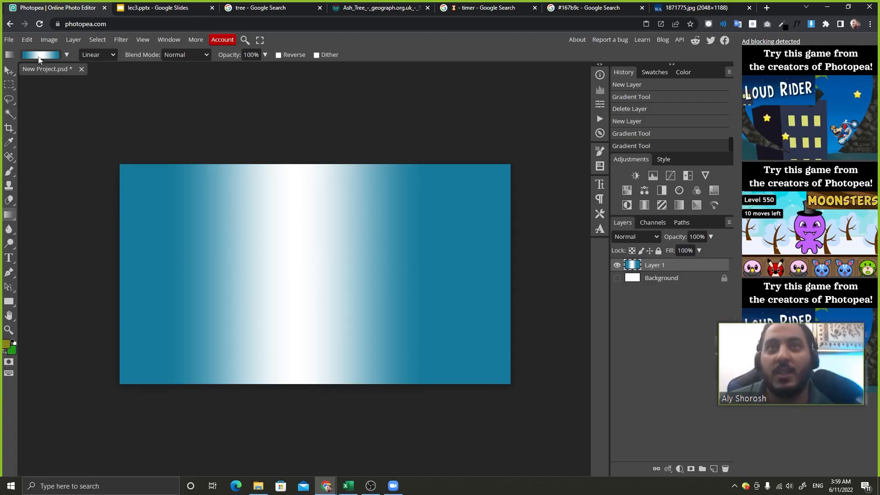
pyautogui.click(8, 40)
pyautogui.click(19, 49)
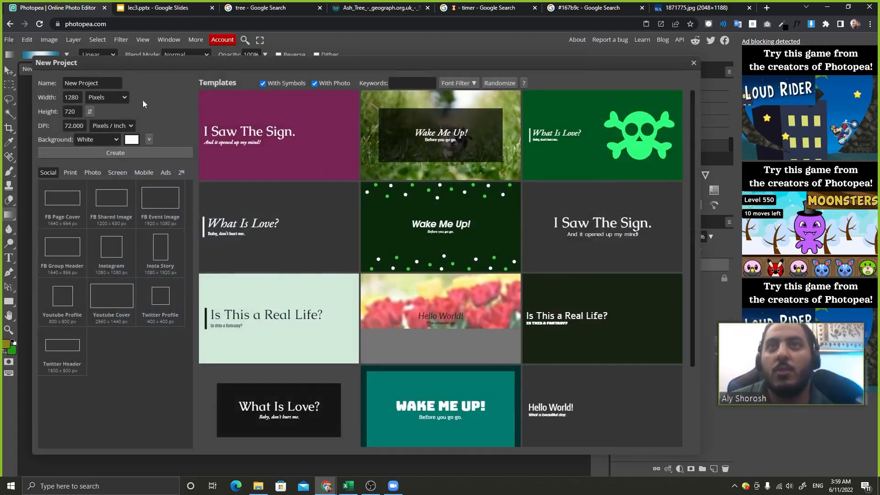
pyautogui.doubleClick(80, 98)
pyautogui.write('1000')
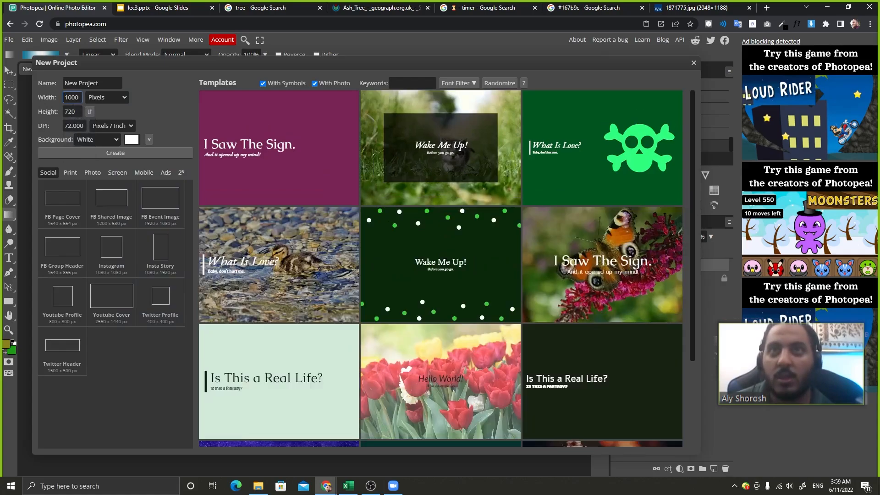
pyautogui.press('Tab')
pyautogui.press('Tab')
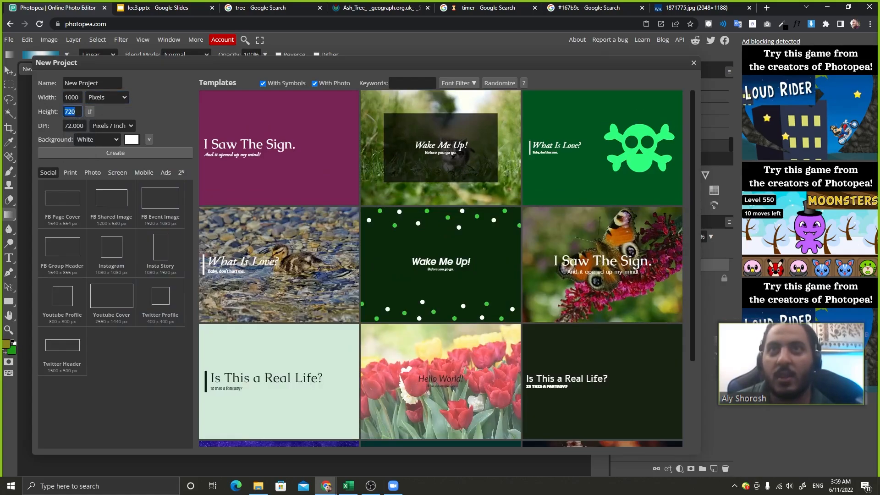
pyautogui.write('1')
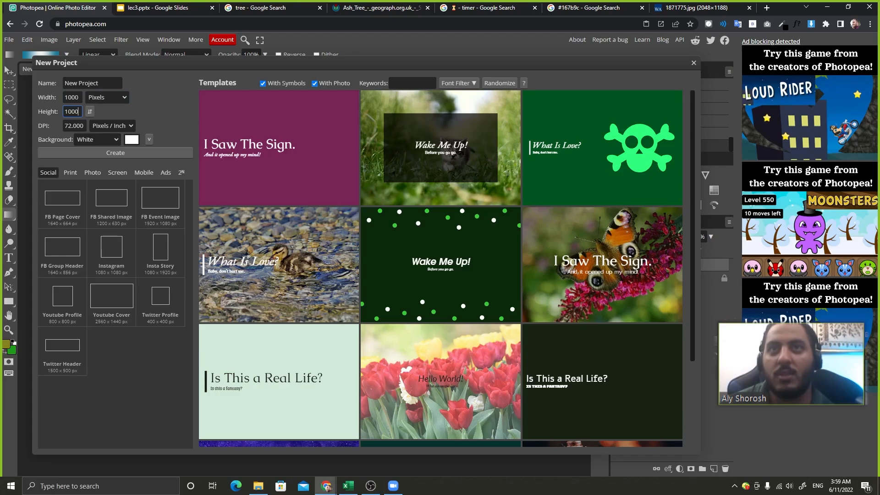
pyautogui.write('000')
pyautogui.click(150, 151)
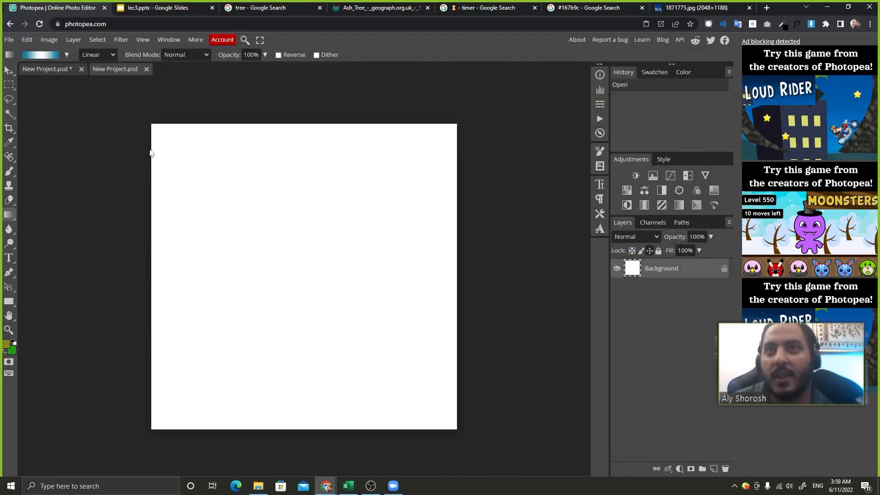
# Step: Place the desktop photo 1871775.jpg directly into the 1000 × 1000 px project, accept its fitted size and undo the placement
pyautogui.click(9, 70)
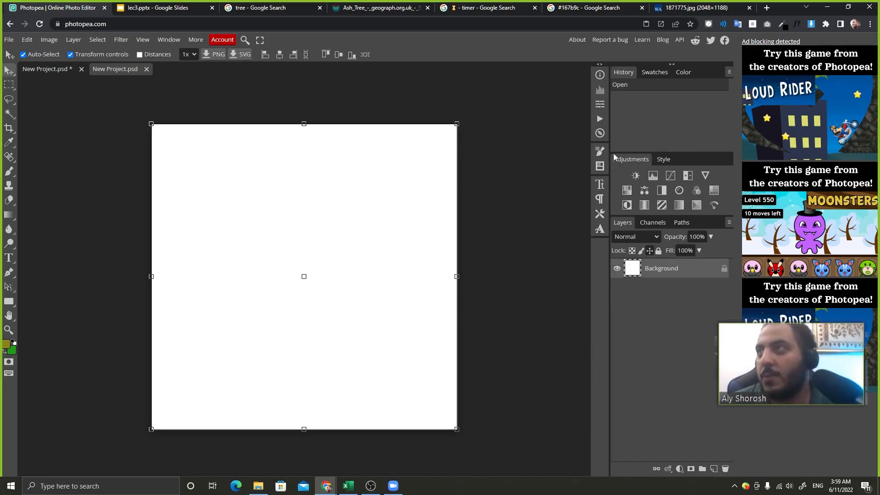
pyautogui.click(833, 7)
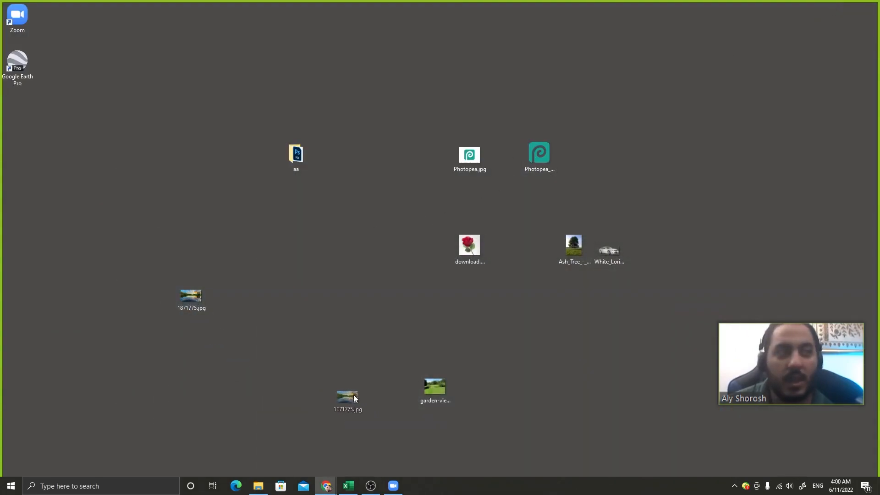
pyautogui.moveTo(309, 445); pyautogui.dragTo(305, 240)
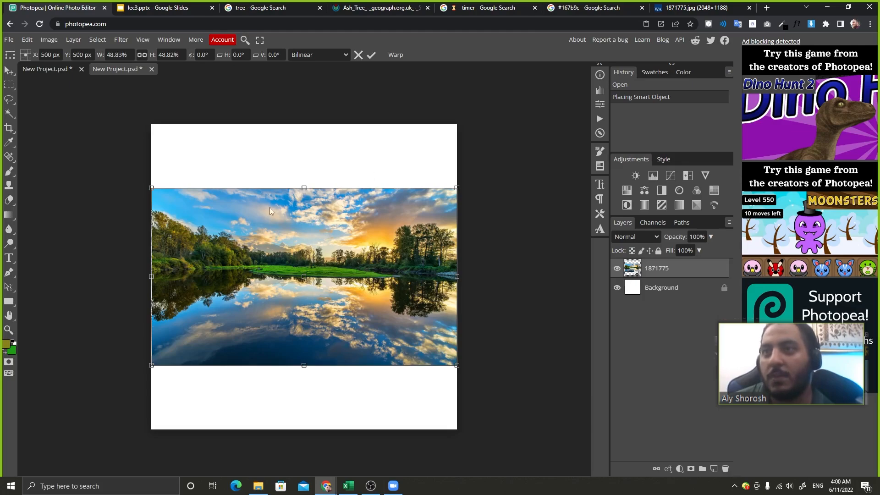
pyautogui.click(372, 55)
pyautogui.hotkey('ctrl', 'z')
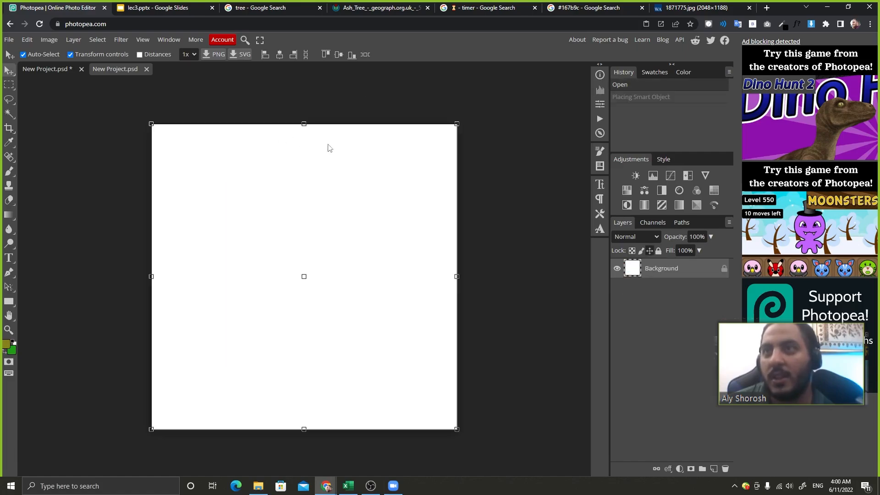
pyautogui.press('super+d')
pyautogui.moveTo(335, 436); pyautogui.dragTo(250, 76)
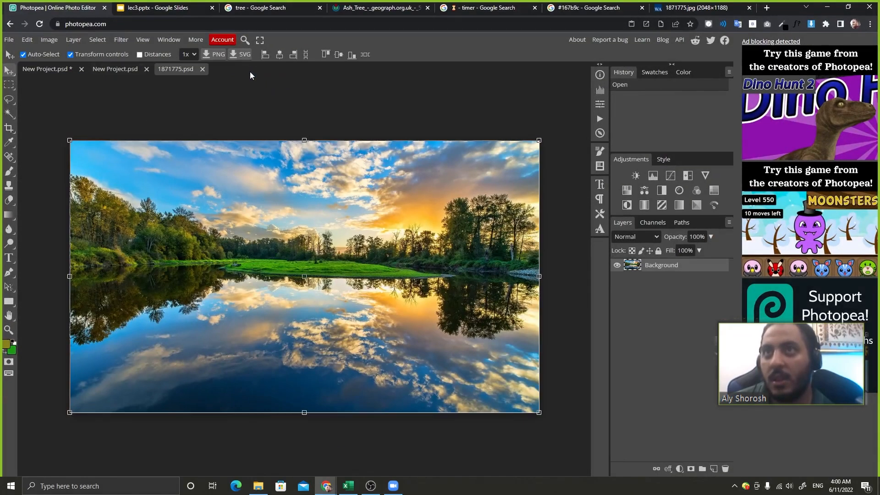
pyautogui.click(690, 7)
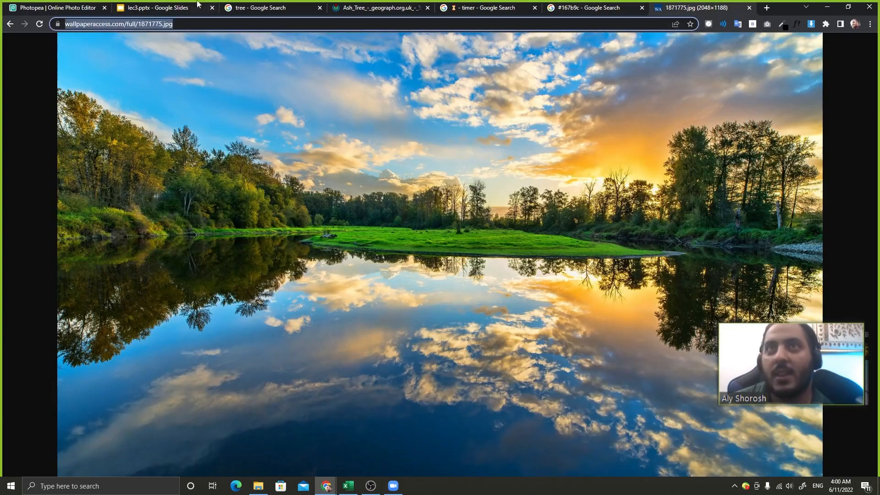
pyautogui.click(55, 4)
pyautogui.click(8, 39)
pyautogui.moveTo(34, 92)
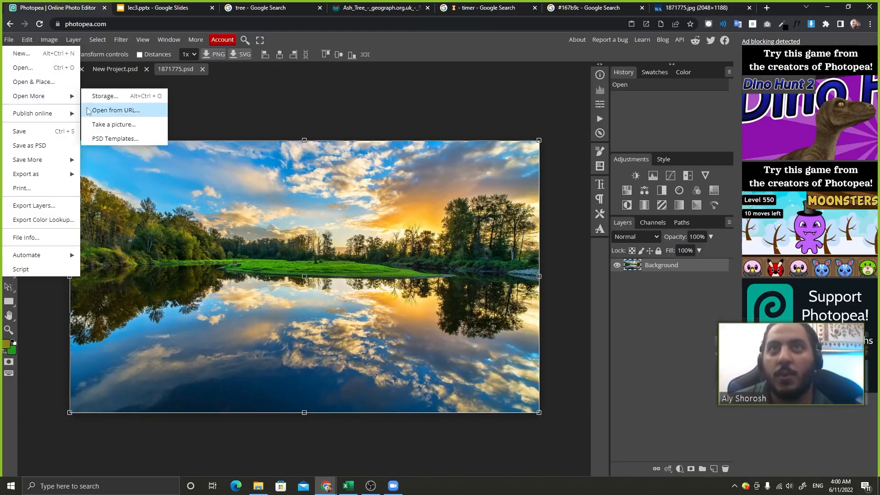
pyautogui.click(110, 113)
pyautogui.write('https://wallpaperaccess.com/full/1871775.jpg')
pyautogui.click(174, 160)
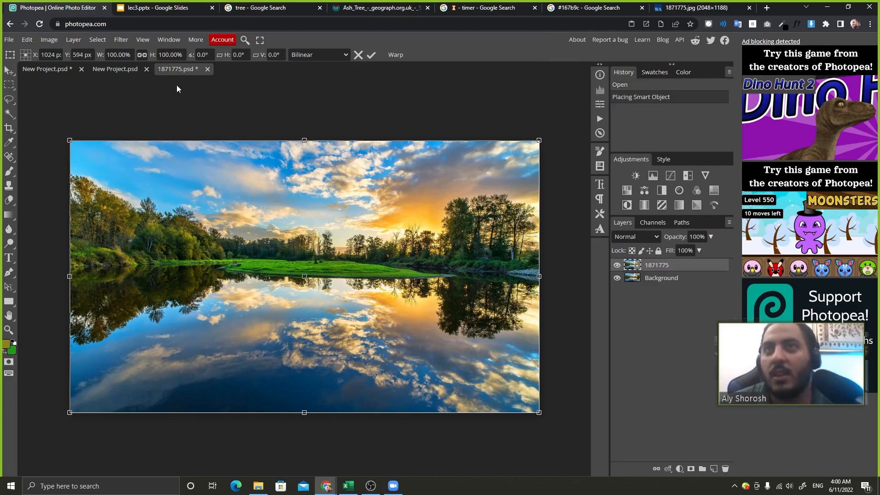
pyautogui.press('Return')
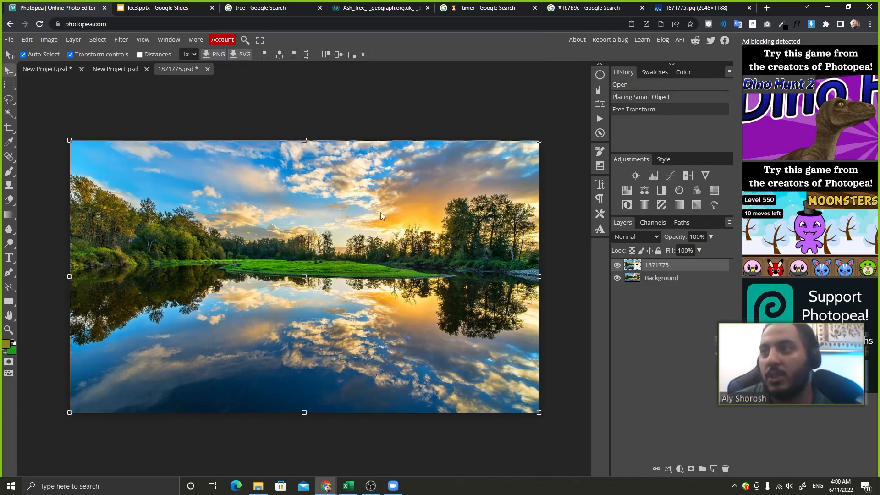
# Step: Copy the photo layer from 1871775.psd into the square project, position it to cover the canvas, and close 1871775.psd without saving
pyautogui.moveTo(300, 192)
pyautogui.mouseDown()
pyautogui.moveTo(131, 71)
pyautogui.moveTo(307, 180)
pyautogui.mouseUp()
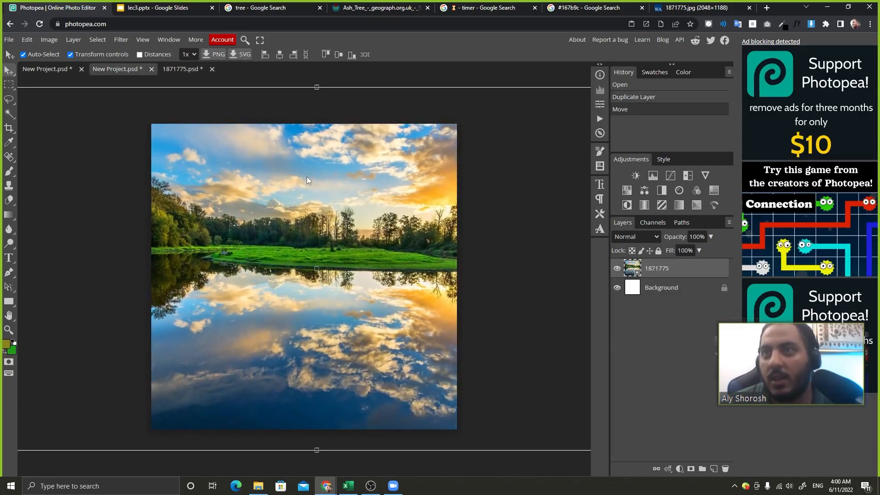
pyautogui.hotkey('ctrl', 'z')
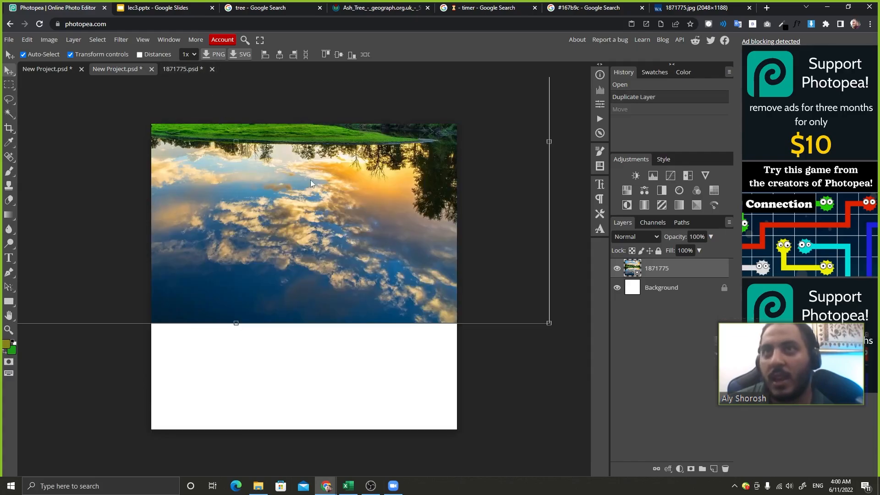
pyautogui.moveTo(351, 222); pyautogui.dragTo(407, 347)
pyautogui.moveTo(295, 236); pyautogui.dragTo(330, 261)
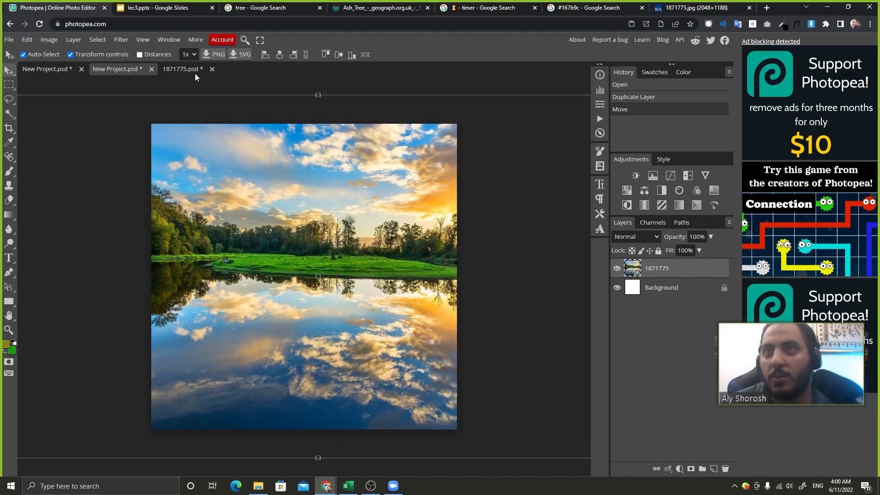
pyautogui.click(212, 69)
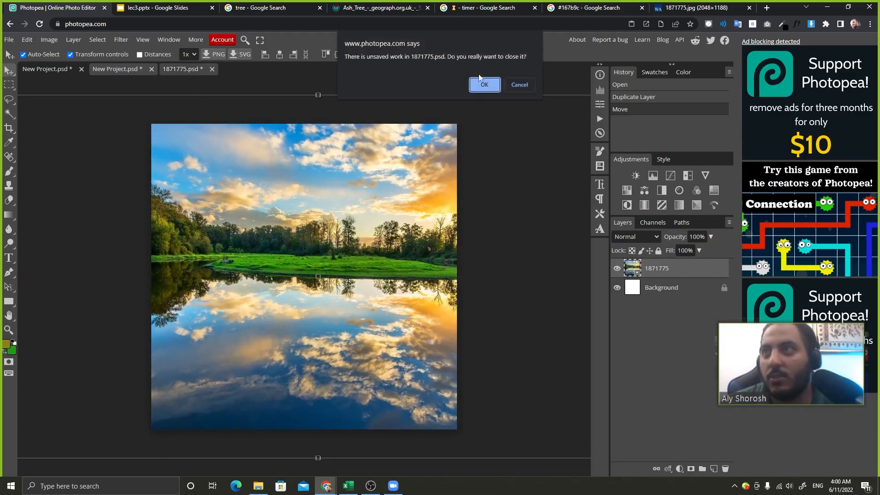
pyautogui.click(482, 87)
# Step: Reposition the photo layer to X 500 px, Y about 488 px so it is centred horizontally and covers the whole canvas
pyautogui.moveTo(180, 281); pyautogui.dragTo(445, 191)
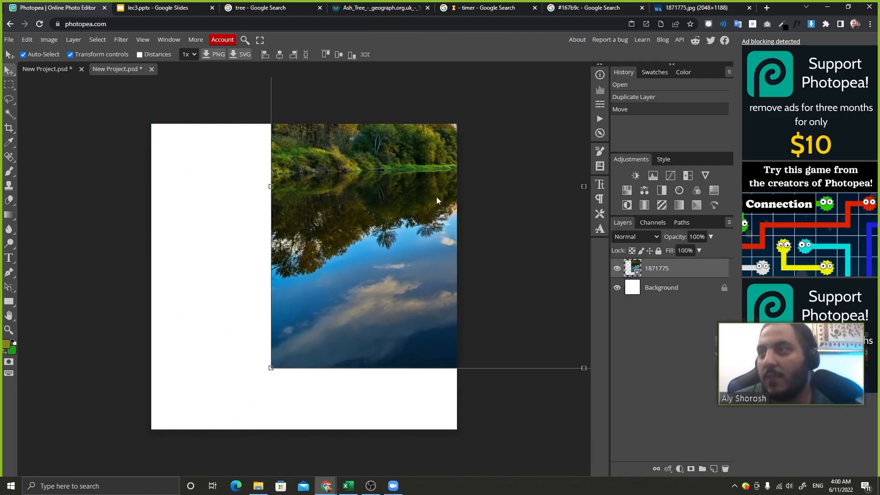
pyautogui.moveTo(403, 227); pyautogui.dragTo(103, 323)
pyautogui.click(617, 268)
pyautogui.click(617, 268)
pyautogui.moveTo(350, 344); pyautogui.dragTo(354, 287)
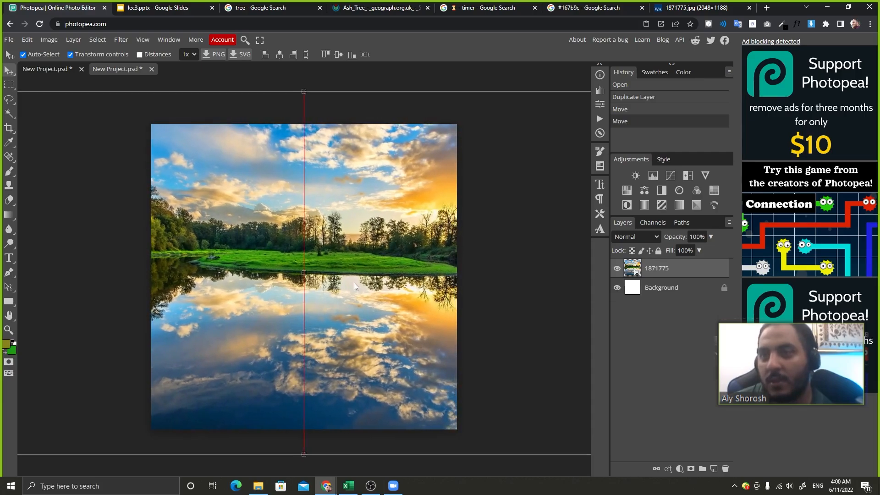
pyautogui.moveTo(355, 286); pyautogui.dragTo(355, 287)
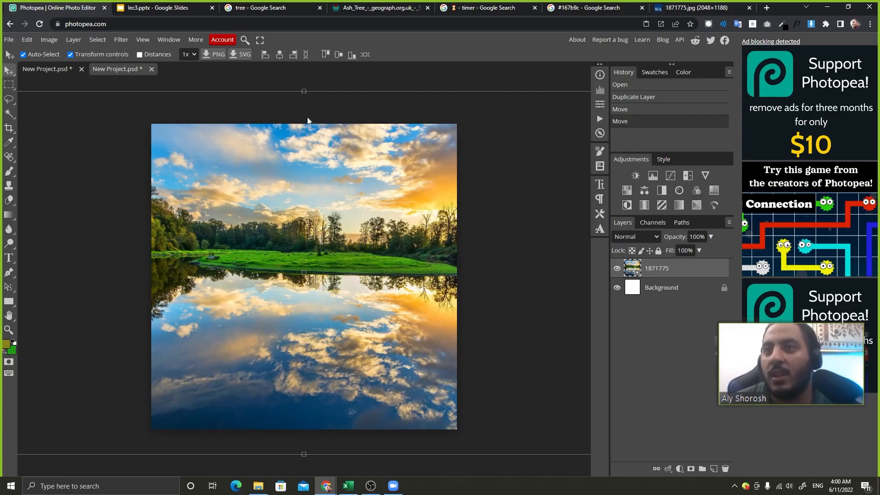
pyautogui.hotkey('ctrl', 't')
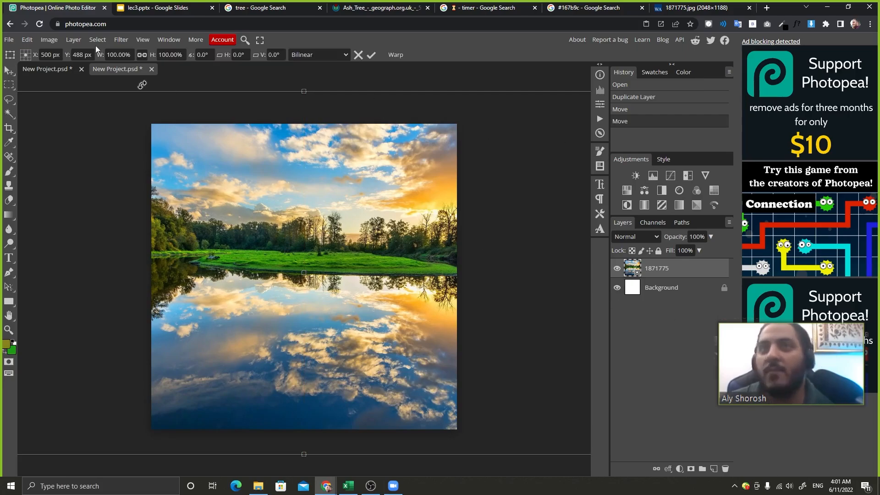
pyautogui.click(674, 288)
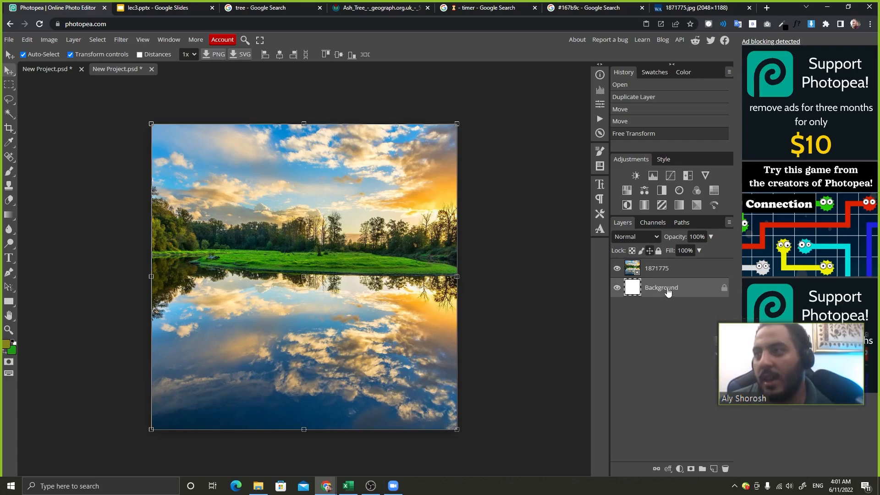
pyautogui.click(550, 221)
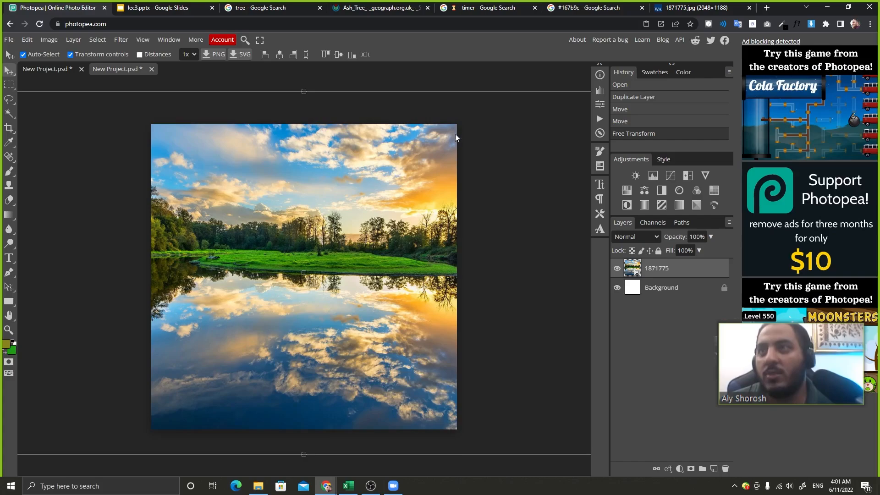
# Step: Switch to slide 13 of the lec3 presentation and select a screenshot area of about 488 × 494 px around the darkened square example
pyautogui.click(151, 8)
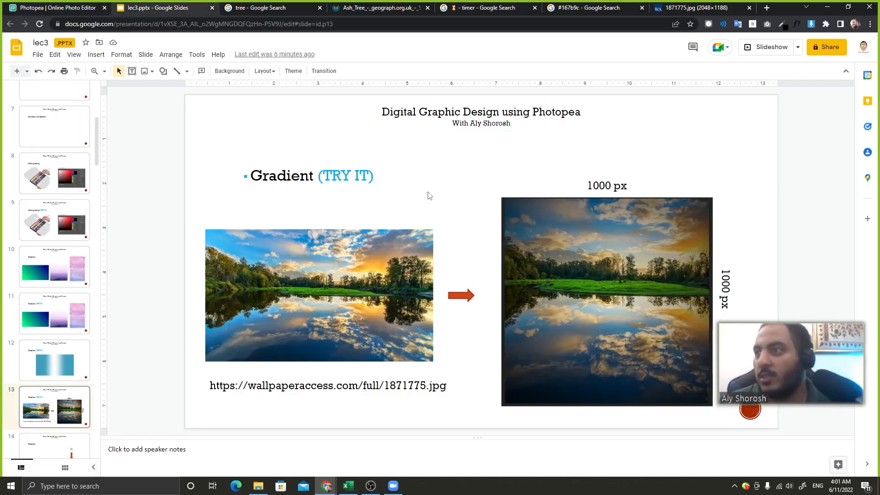
pyautogui.click(69, 5)
pyautogui.click(138, 8)
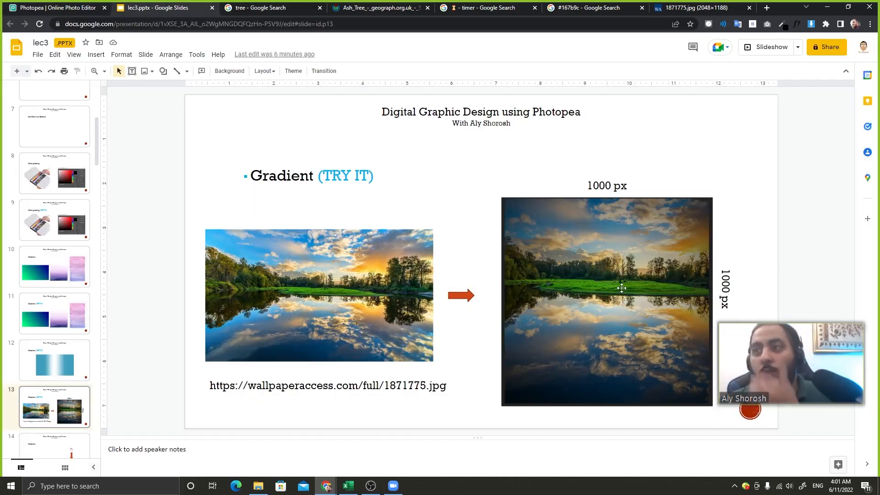
pyautogui.press('Print')
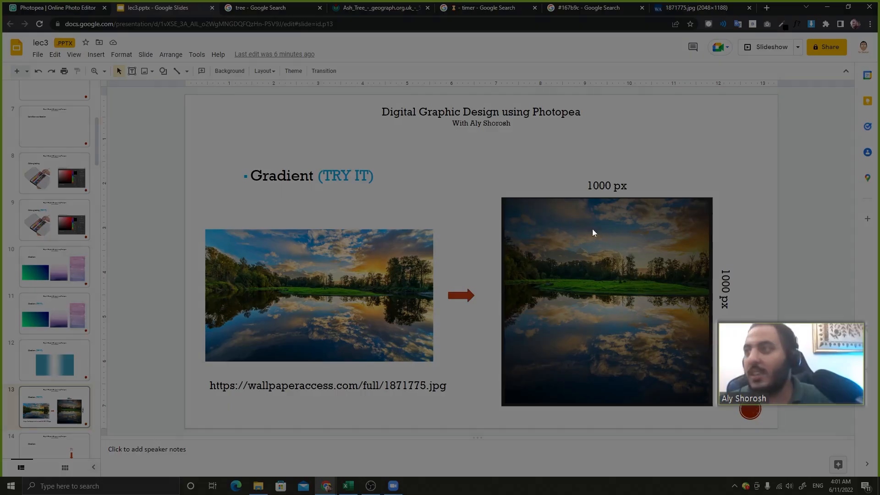
pyautogui.moveTo(493, 188); pyautogui.dragTo(717, 414)
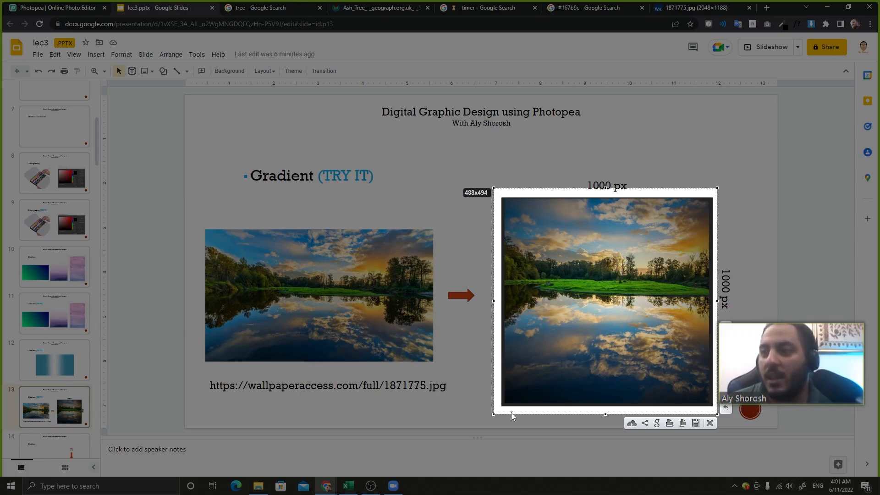
# Step: Annotate the captured example with green rectangles at its centre and around its lower-left corner, plus a freehand line from centre to that corner
pyautogui.moveTo(507, 397); pyautogui.dragTo(512, 402)
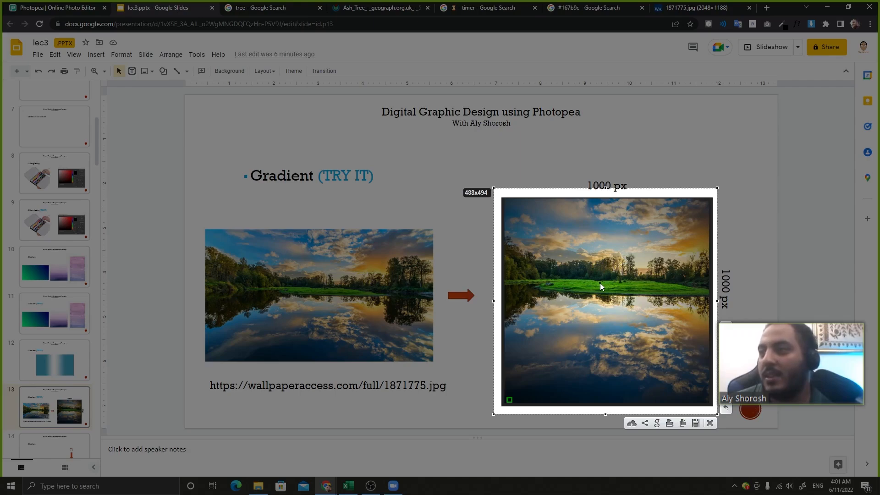
pyautogui.moveTo(594, 282); pyautogui.dragTo(621, 311)
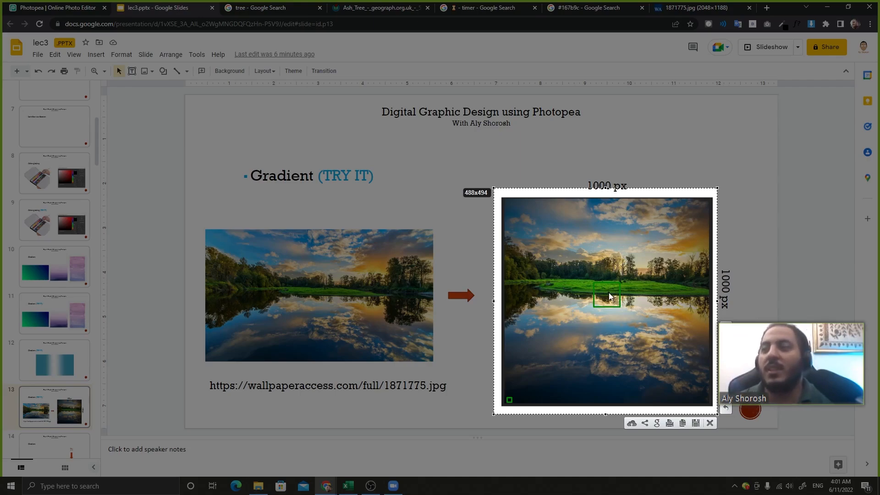
pyautogui.moveTo(602, 292); pyautogui.dragTo(615, 300)
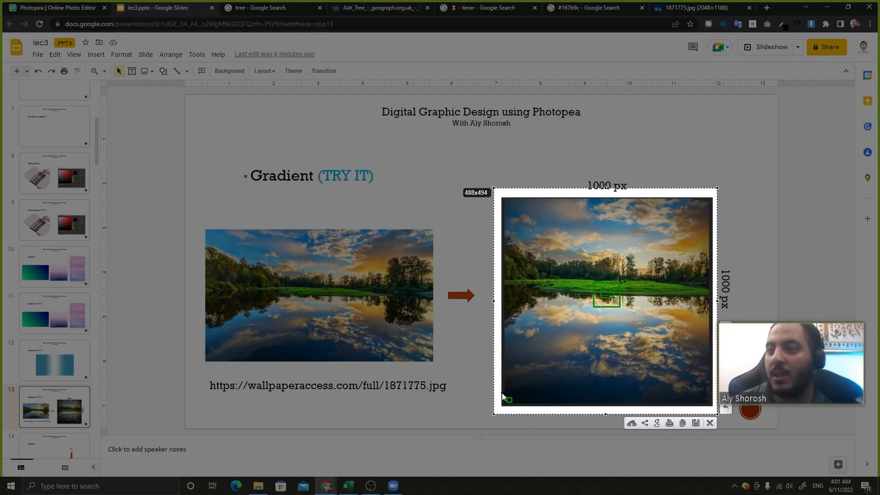
pyautogui.moveTo(479, 413); pyautogui.dragTo(498, 429)
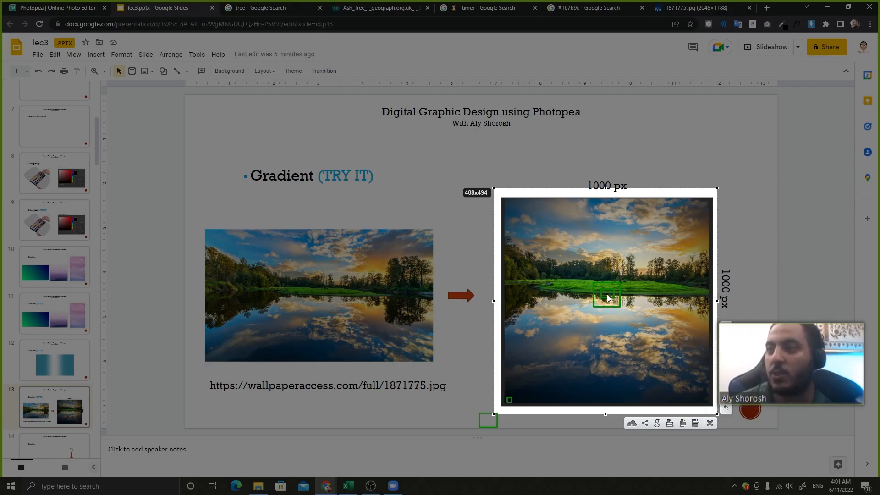
pyautogui.moveTo(608, 298)
pyautogui.mouseDown()
pyautogui.moveTo(556, 365)
pyautogui.moveTo(489, 429)
pyautogui.mouseUp()
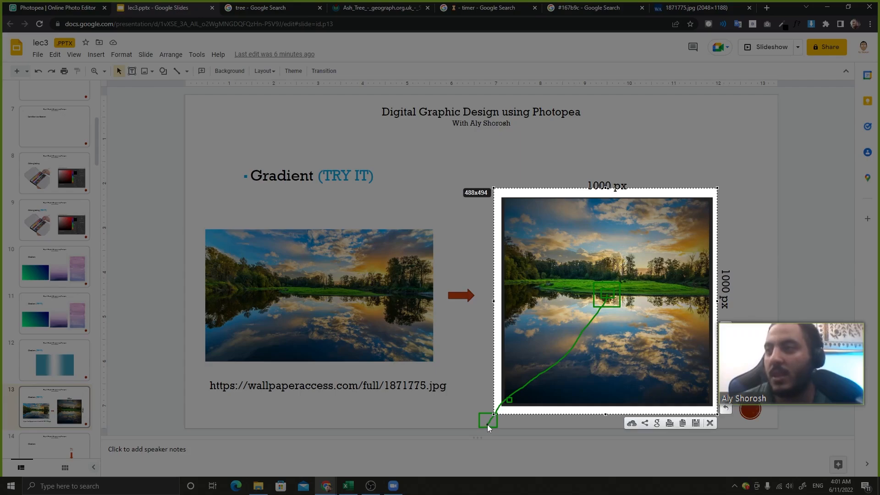
# Step: Discard the slide screenshot, switch to Photopea, and open the olive-to-green preset for editing with the Gradient tool
pyautogui.click(710, 423)
pyautogui.click(45, 6)
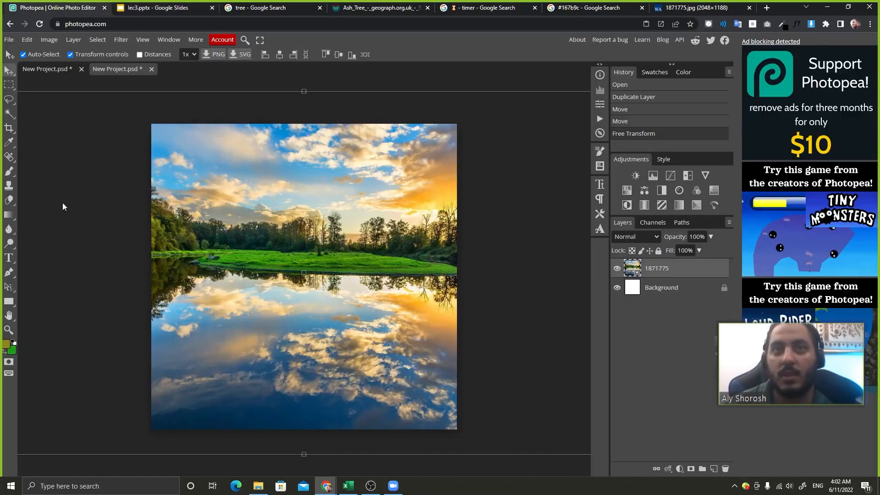
pyautogui.click(8, 217)
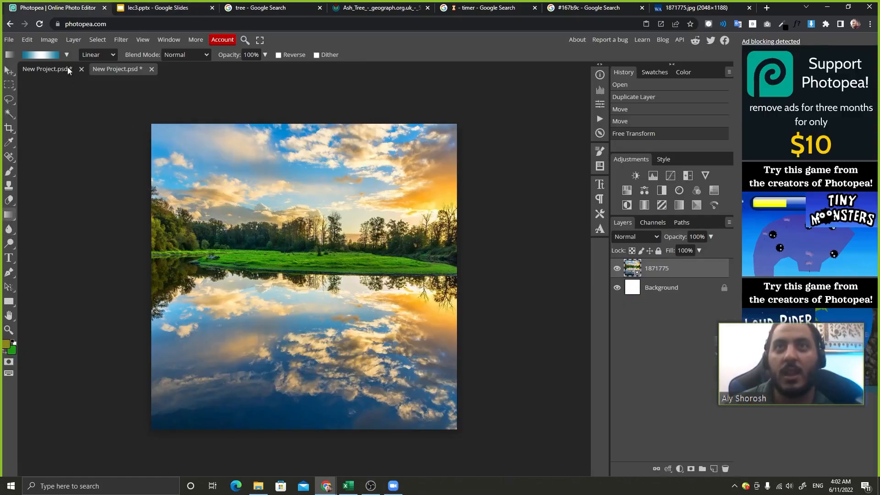
pyautogui.click(67, 55)
pyautogui.click(30, 72)
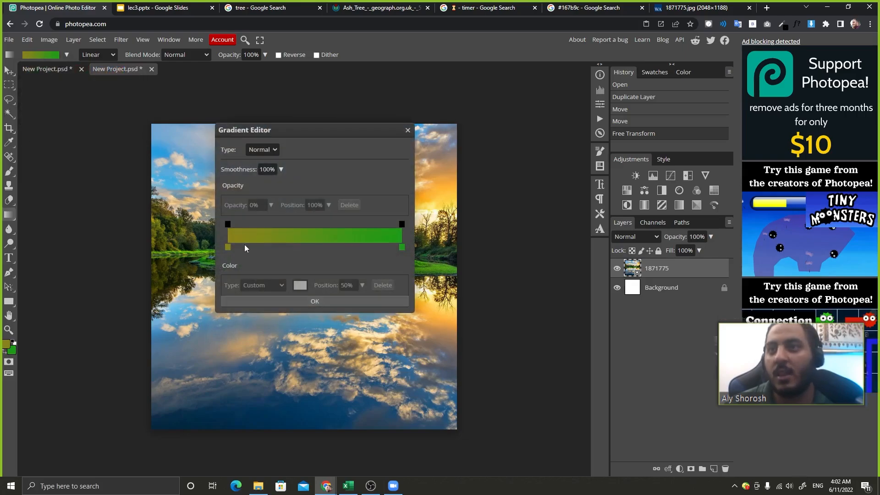
# Step: Set both the start and end colour stops of the gradient to black
pyautogui.click(228, 247)
pyautogui.click(299, 286)
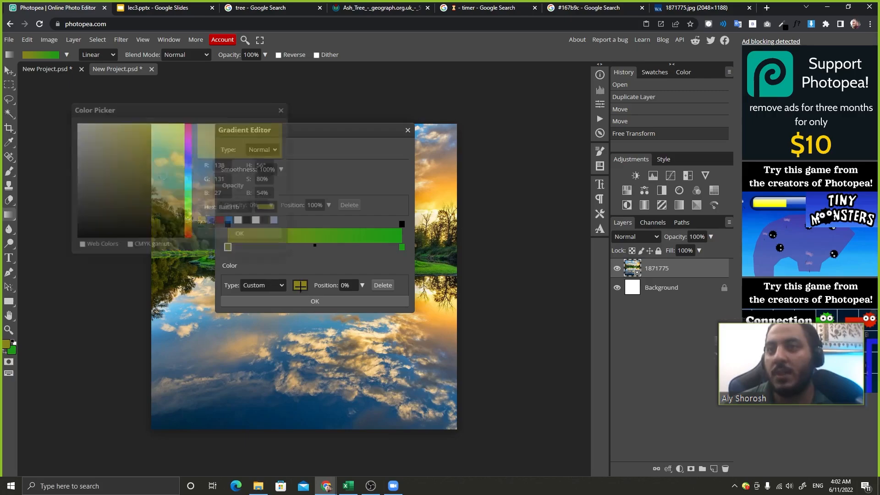
pyautogui.moveTo(157, 194); pyautogui.dragTo(196, 238)
pyautogui.click(204, 236)
pyautogui.click(402, 247)
pyautogui.click(300, 285)
pyautogui.moveTo(124, 192); pyautogui.dragTo(157, 240)
pyautogui.click(242, 234)
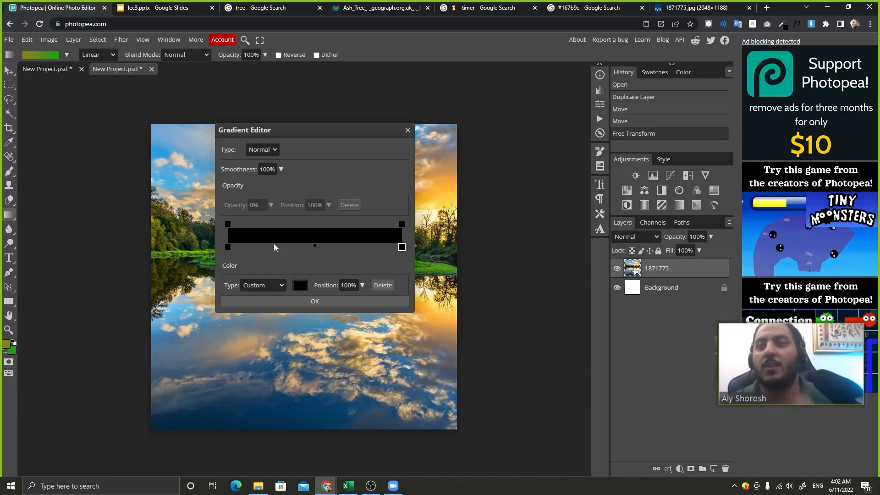
# Step: Set the gradient's starting opacity stop to 0%, check the end opacity stop, and apply the gradient
pyautogui.click(229, 224)
pyautogui.moveTo(237, 210); pyautogui.dragTo(146, 209)
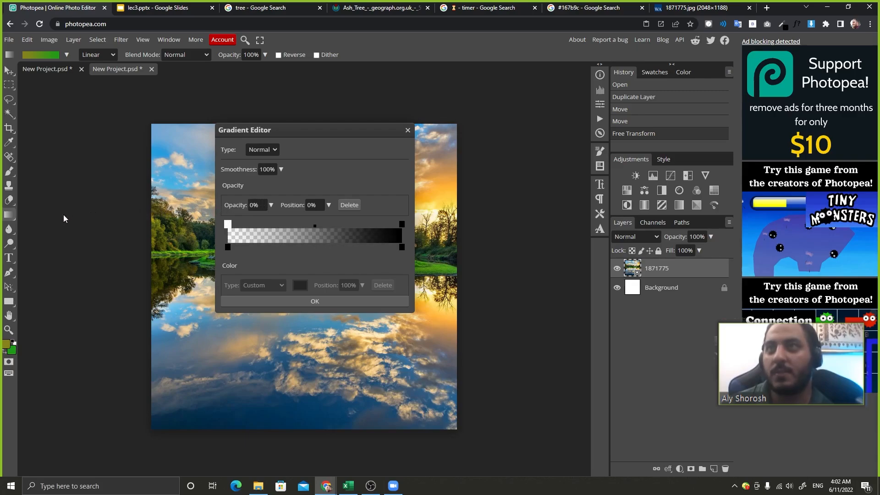
pyautogui.click(403, 225)
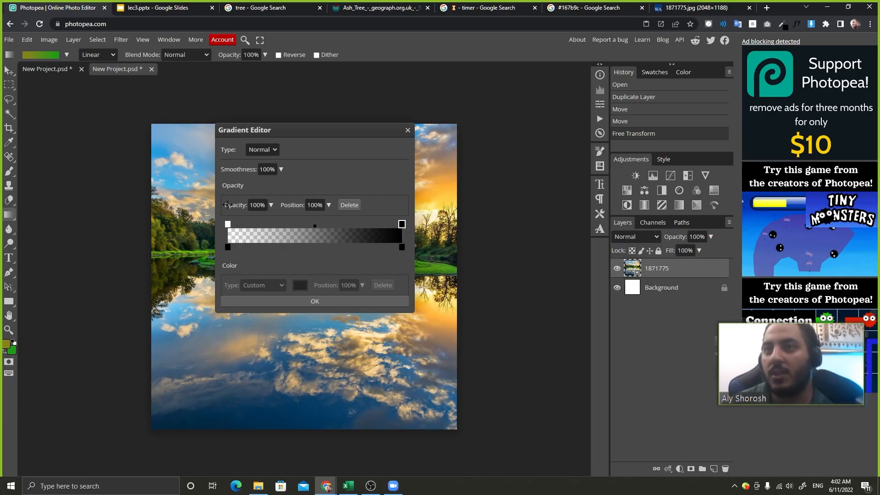
pyautogui.click(333, 301)
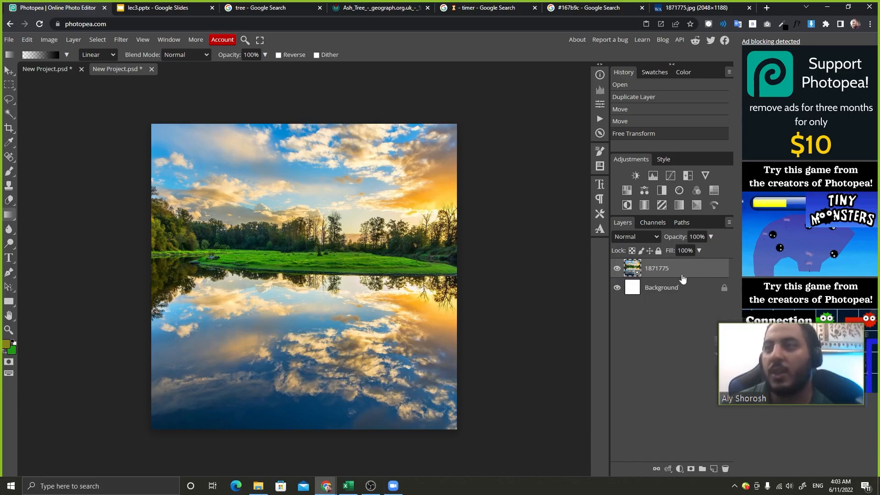
# Step: Add a new layer above the photo and start a linear gradient line from the centre to beyond the lower-right corner
pyautogui.click(713, 468)
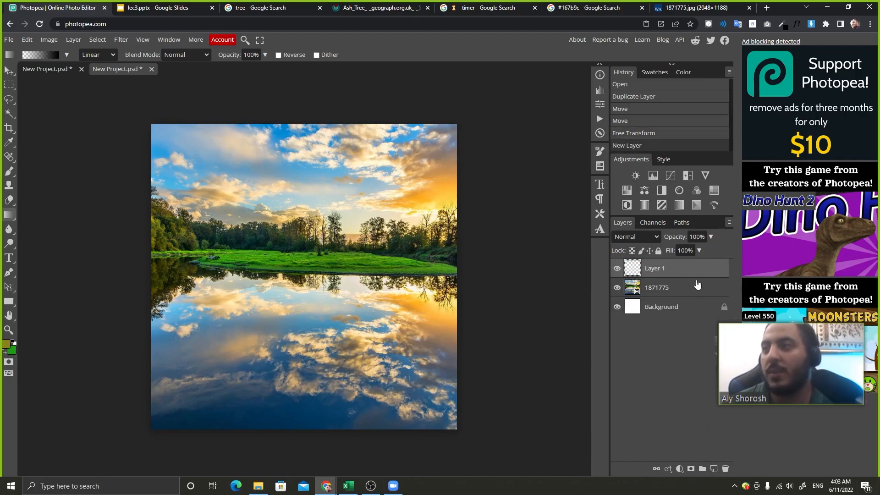
pyautogui.moveTo(291, 269); pyautogui.dragTo(473, 451)
# Step: Capture an area of about 668 × 622 px, mark the gradient line's two ends with green rectangles, and discard the capture
pyautogui.press('Print')
pyautogui.moveTo(188, 168)
pyautogui.mouseDown()
pyautogui.moveTo(443, 418)
pyautogui.moveTo(494, 452)
pyautogui.moveTo(479, 454)
pyautogui.mouseUp()
pyautogui.click(503, 405)
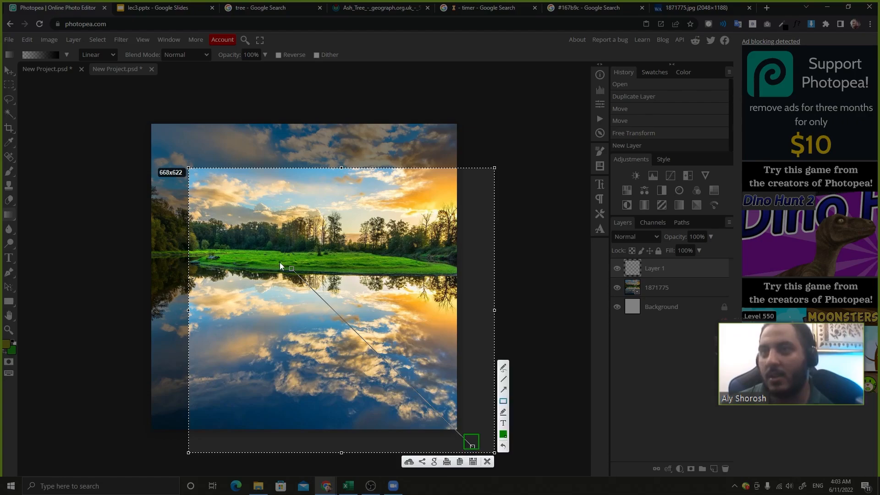
pyautogui.moveTo(275, 253); pyautogui.dragTo(304, 277)
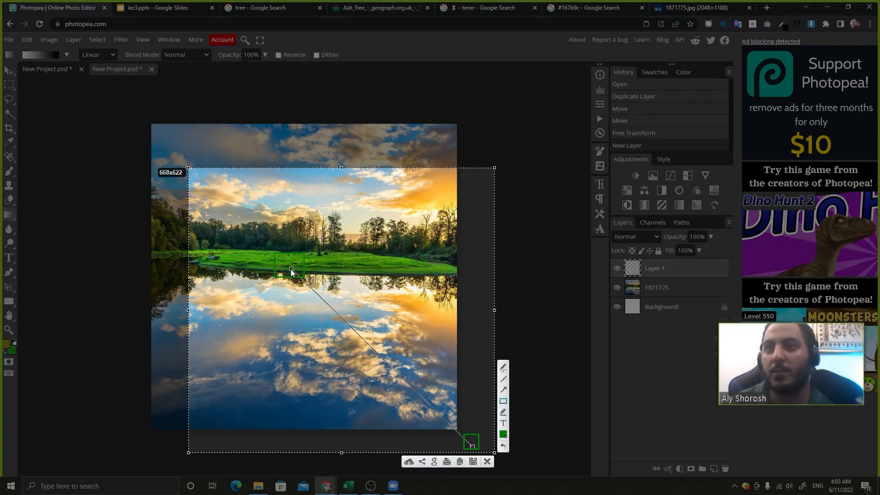
pyautogui.moveTo(12, 48); pyautogui.dragTo(70, 72)
pyautogui.click(487, 462)
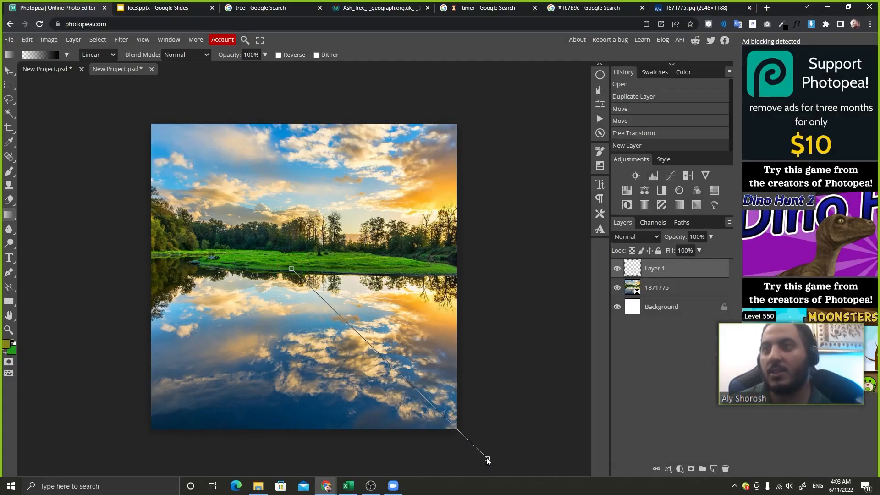
# Step: Try a linear gradient from the centre past the lower-right corner, undo it, and try a horizontal one that blackens the right half
pyautogui.moveTo(477, 452); pyautogui.dragTo(478, 448)
pyautogui.moveTo(291, 270); pyautogui.dragTo(468, 443)
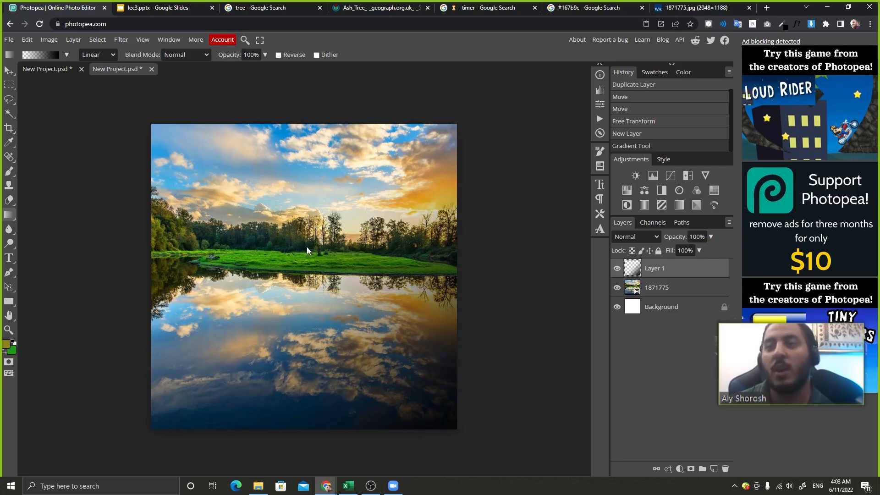
pyautogui.hotkey('ctrl', 'z')
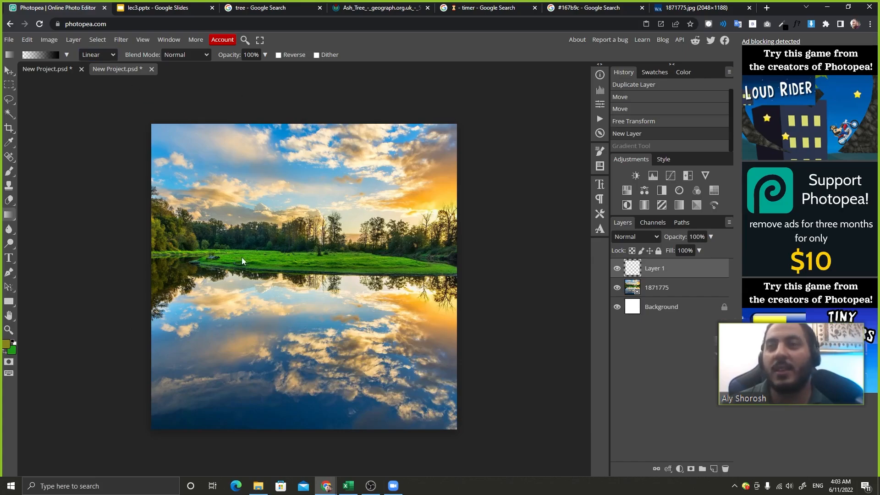
pyautogui.hotkey('ctrl', 'shift', 'z')
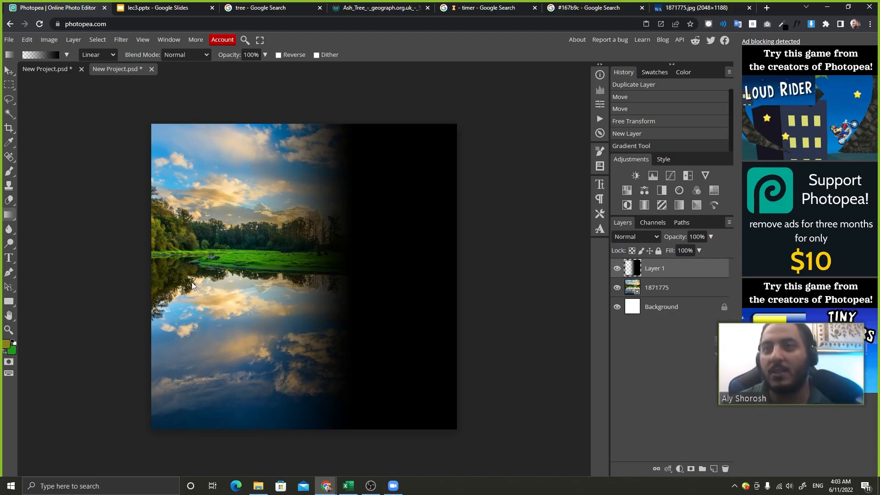
pyautogui.press('Print')
pyautogui.moveTo(87, 72); pyautogui.dragTo(522, 460)
pyautogui.click(515, 469)
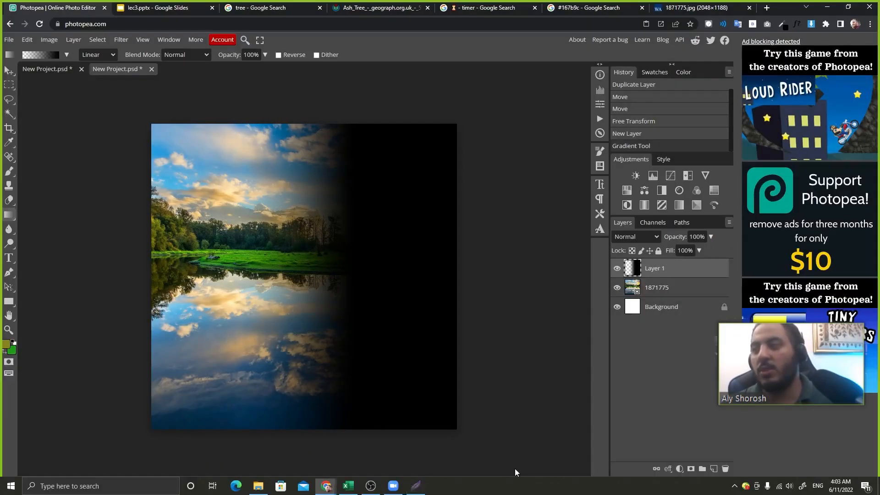
# Step: Undo the linear gradient and draw a Radial one on Layer 1 from near the image centre to beyond the lower-right corner
pyautogui.click(113, 54)
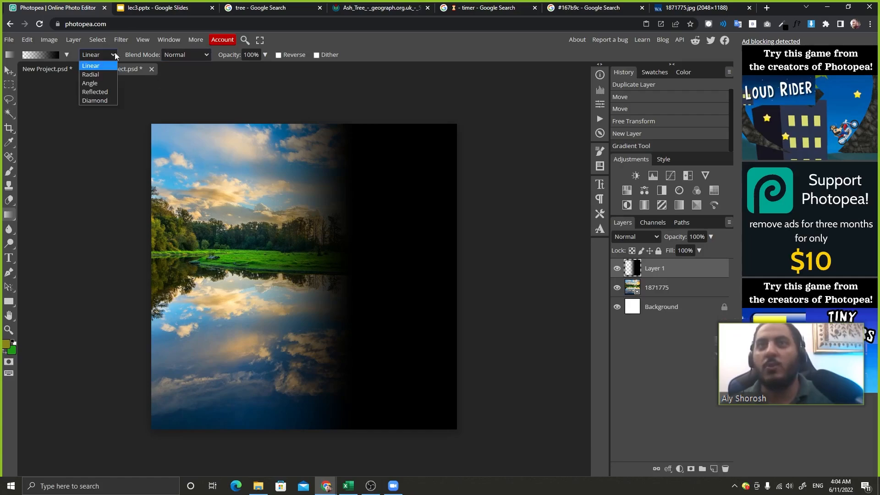
pyautogui.click(113, 75)
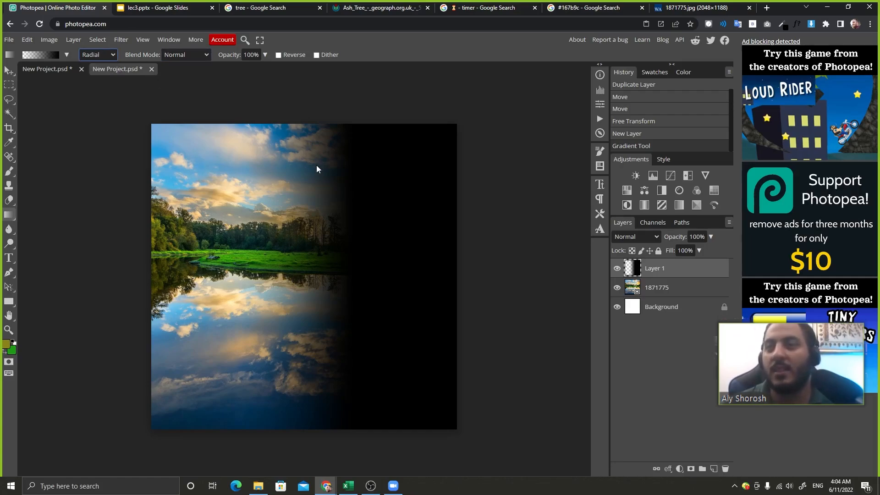
pyautogui.hotkey('ctrl', 'z')
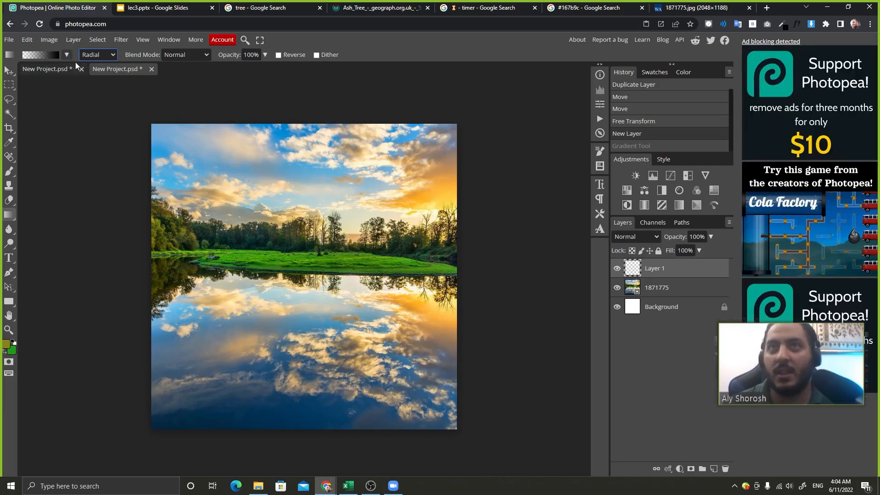
pyautogui.click(667, 268)
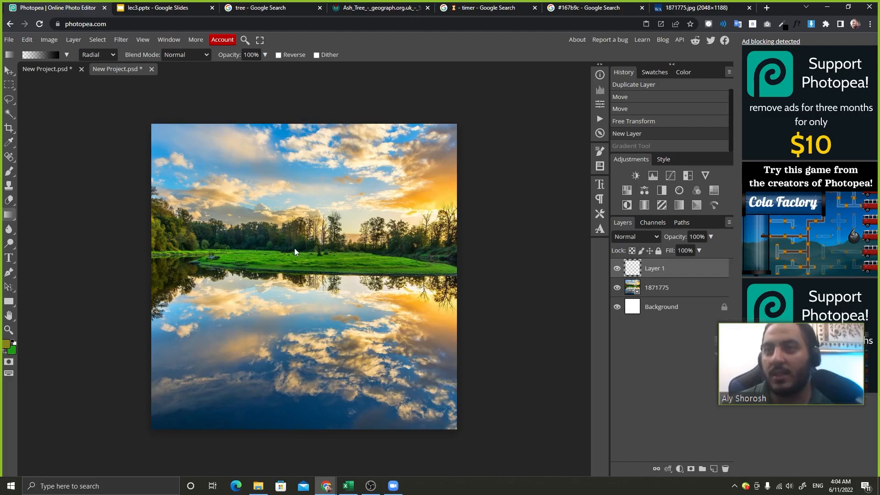
pyautogui.moveTo(290, 257); pyautogui.dragTo(471, 443)
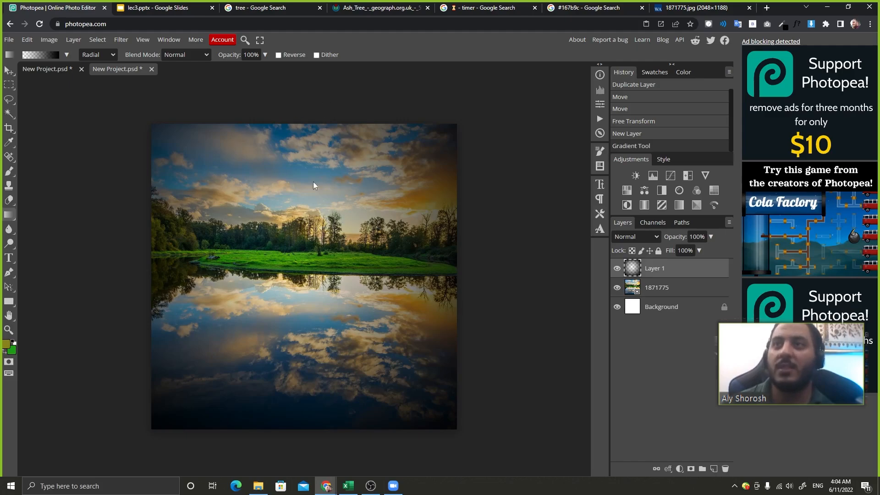
# Step: Try the radial gradient with Reverse on, undo it, and redraw it unreversed from near the centre to beyond the lower-right corner
pyautogui.click(286, 56)
pyautogui.hotkey('ctrl', 'z')
pyautogui.moveTo(324, 303); pyautogui.dragTo(477, 461)
pyautogui.hotkey('ctrl', 'z')
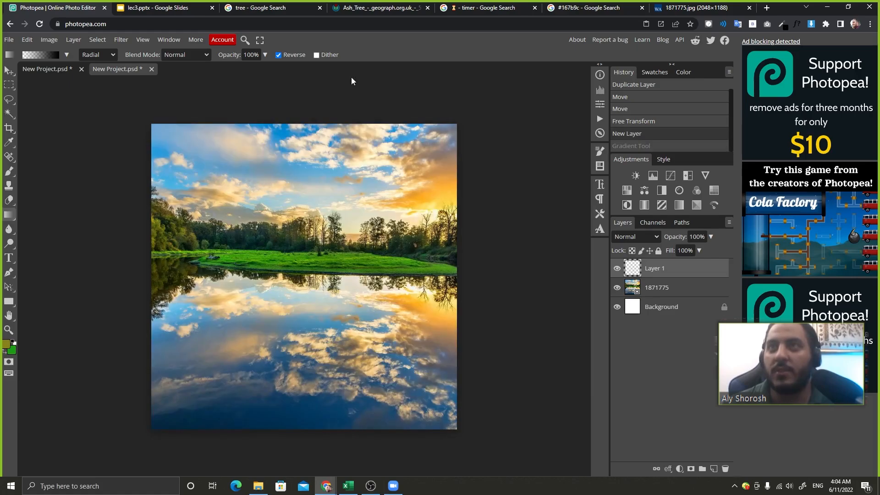
pyautogui.moveTo(298, 269); pyautogui.dragTo(488, 464)
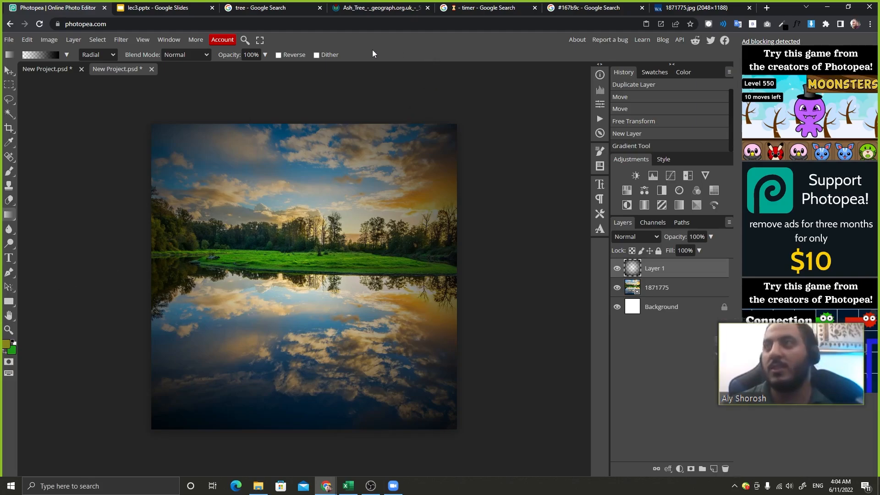
# Step: Review the gradient's colour and opacity stops and compare the darkened photo with the example on slide 13
pyautogui.click(40, 55)
pyautogui.moveTo(302, 127); pyautogui.dragTo(295, 129)
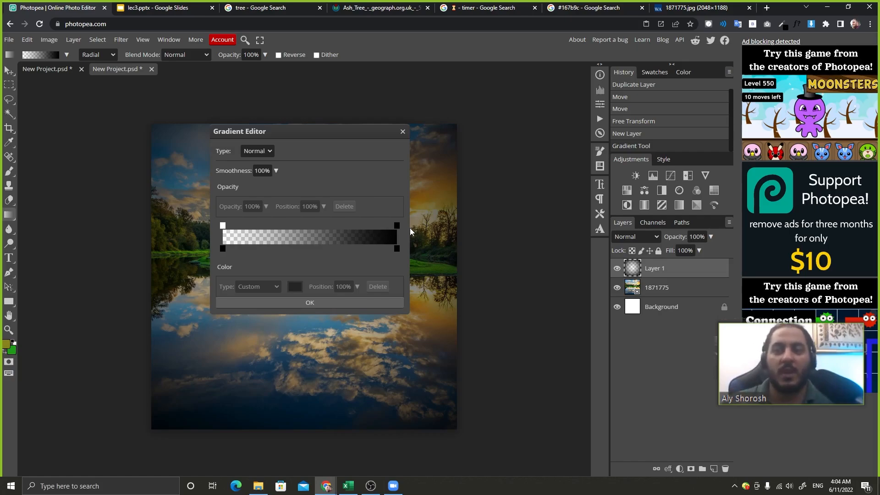
pyautogui.click(403, 132)
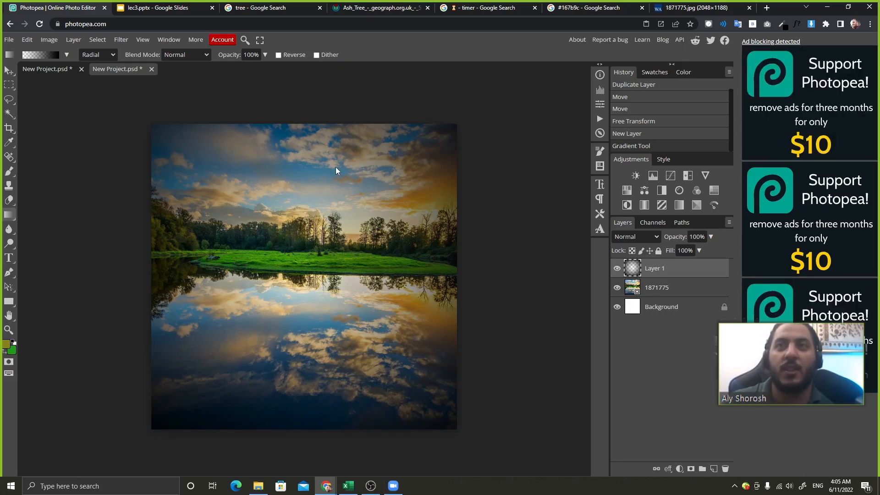
pyautogui.click(149, 7)
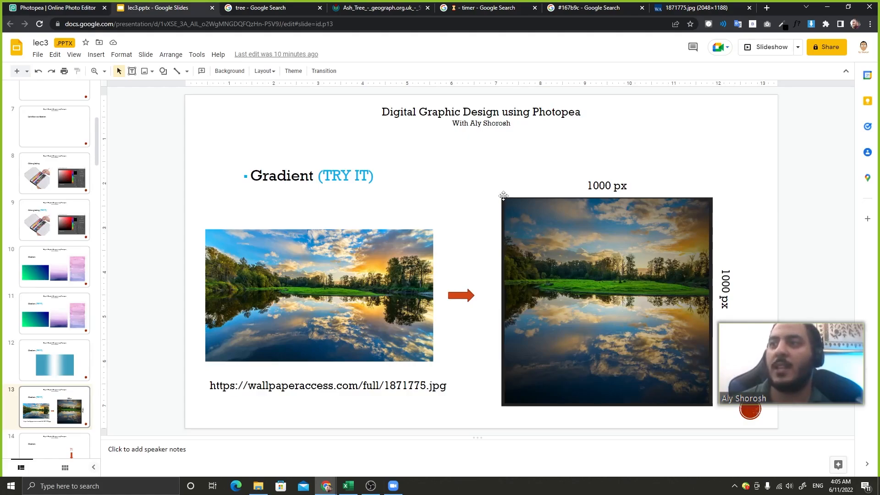
pyautogui.click(93, 6)
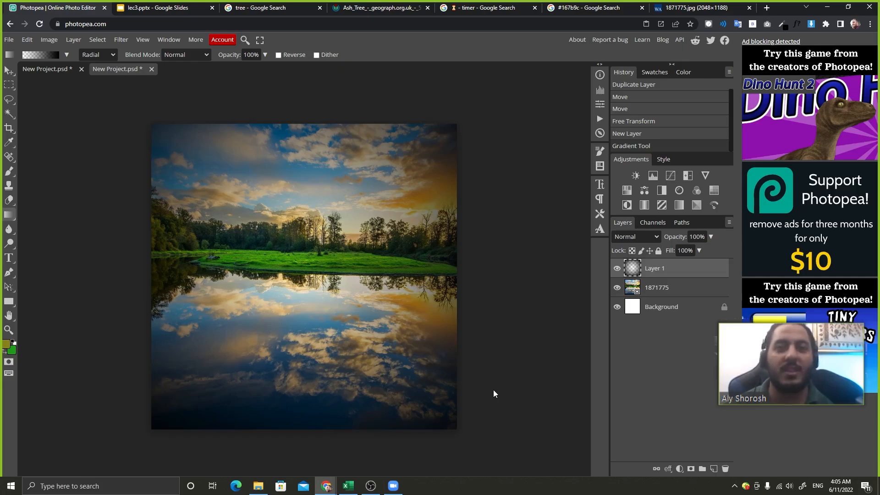
pyautogui.click(40, 54)
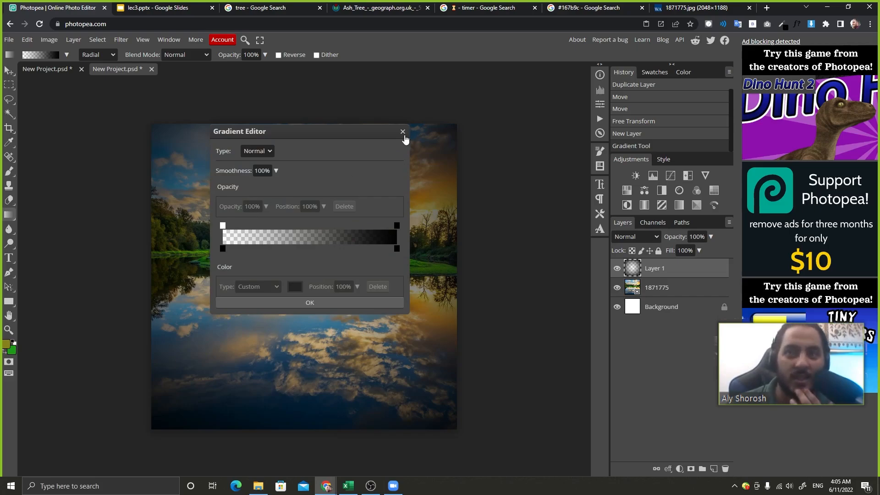
pyautogui.click(403, 132)
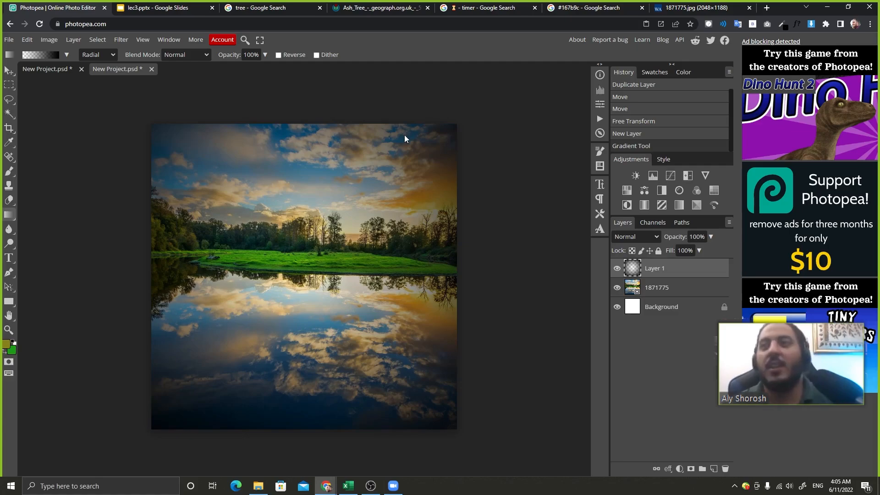
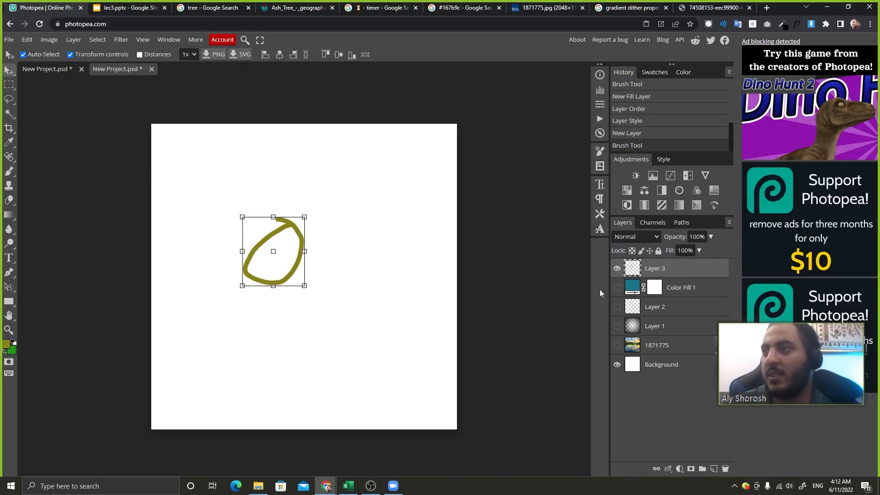
# Step: Show the Properties of Layer 3, scale its brushed loop to W 177, H 193, and move it to X 73, Y 503
pyautogui.click(169, 40)
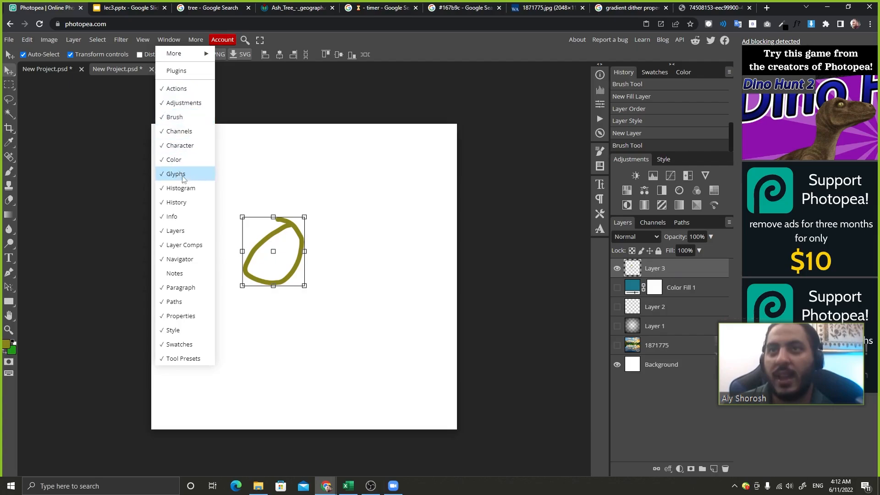
pyautogui.click(178, 317)
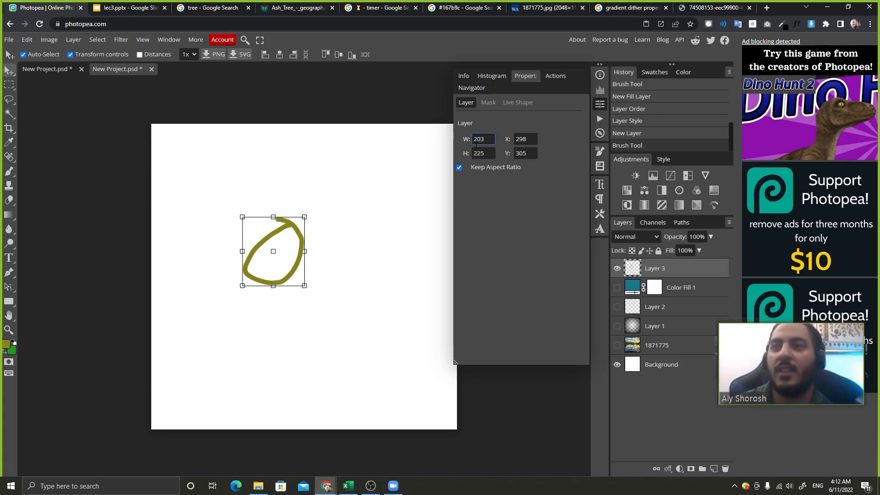
pyautogui.moveTo(465, 140); pyautogui.dragTo(452, 156)
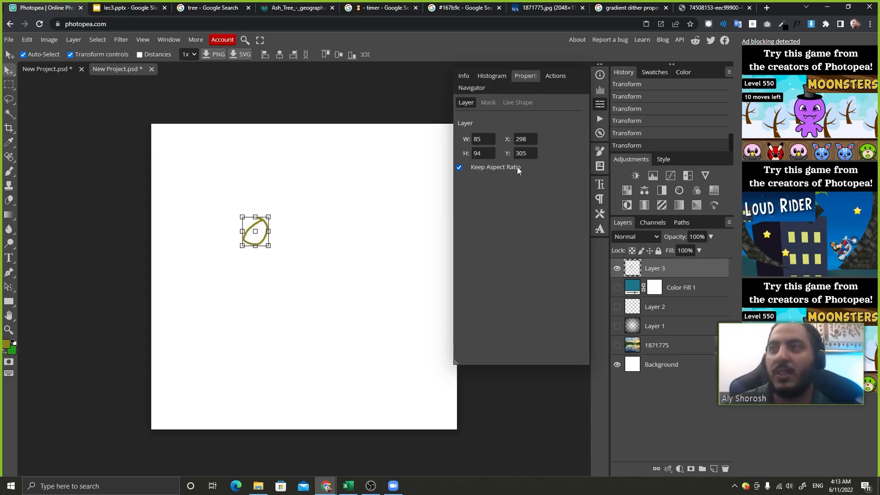
pyautogui.moveTo(463, 144); pyautogui.dragTo(550, 166)
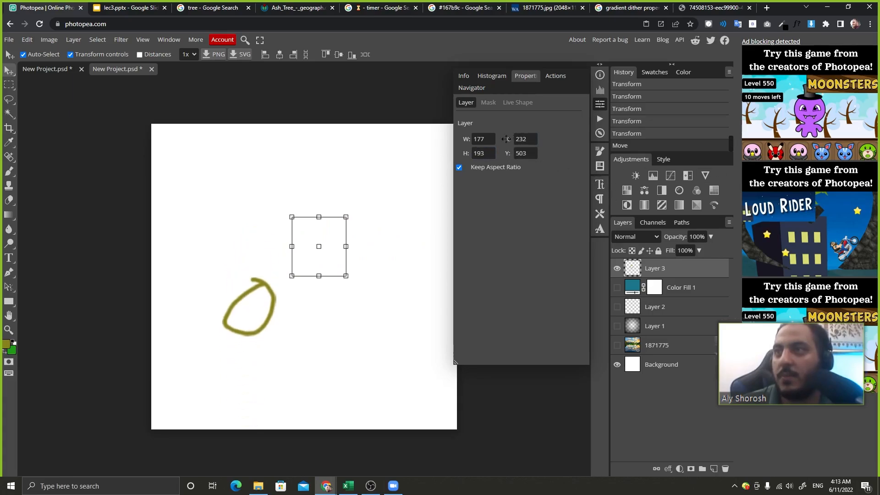
pyautogui.moveTo(506, 139); pyautogui.dragTo(508, 214)
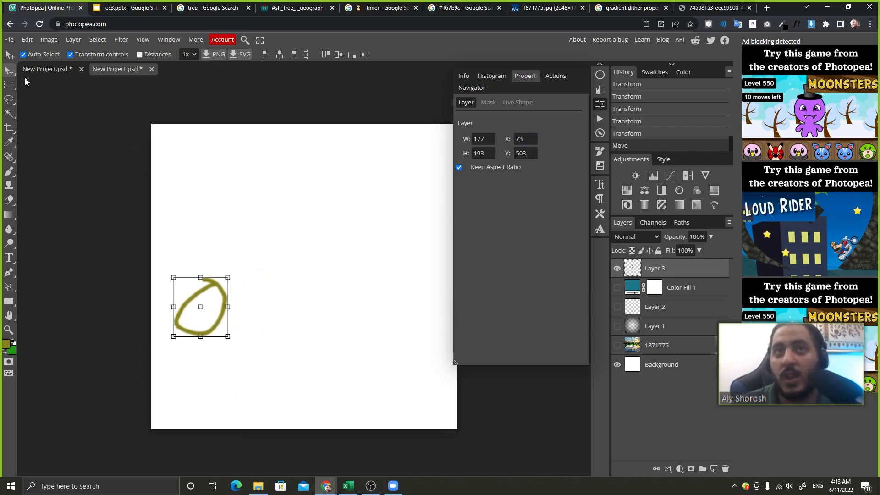
# Step: Add a Gradient Fill layer above Layer 3
pyautogui.click(9, 85)
pyautogui.click(8, 70)
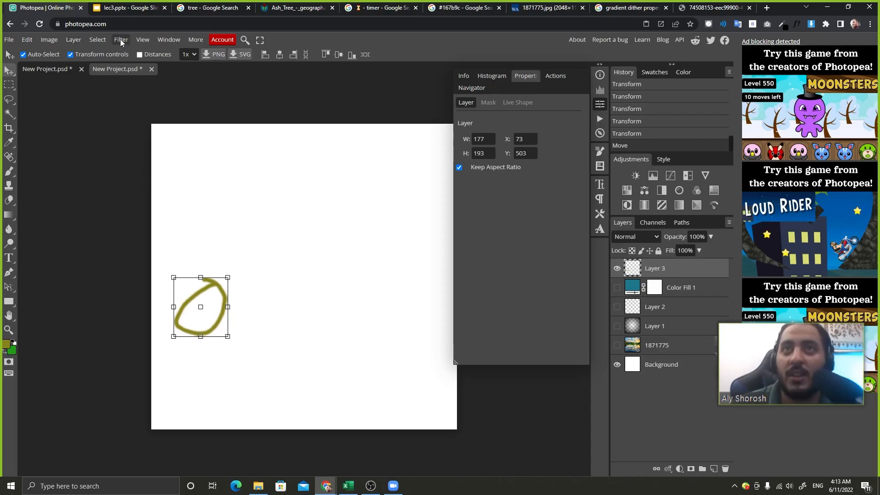
pyautogui.click(49, 39)
pyautogui.moveTo(73, 39)
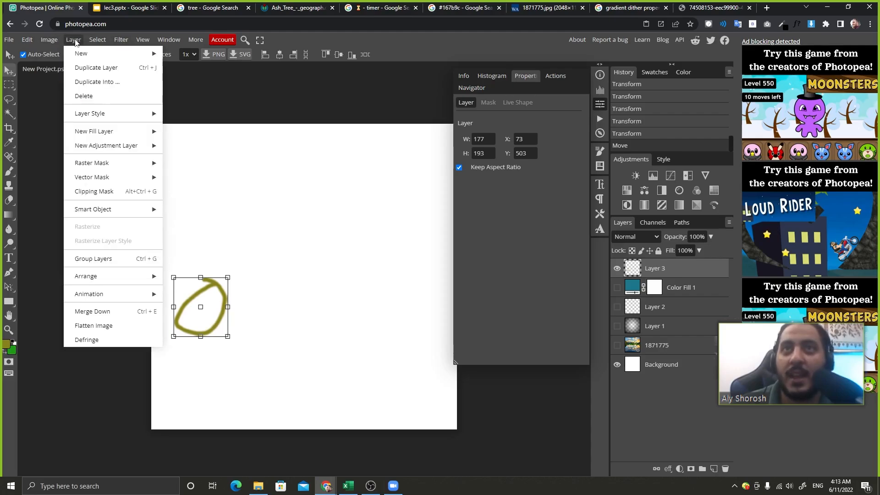
pyautogui.moveTo(106, 132)
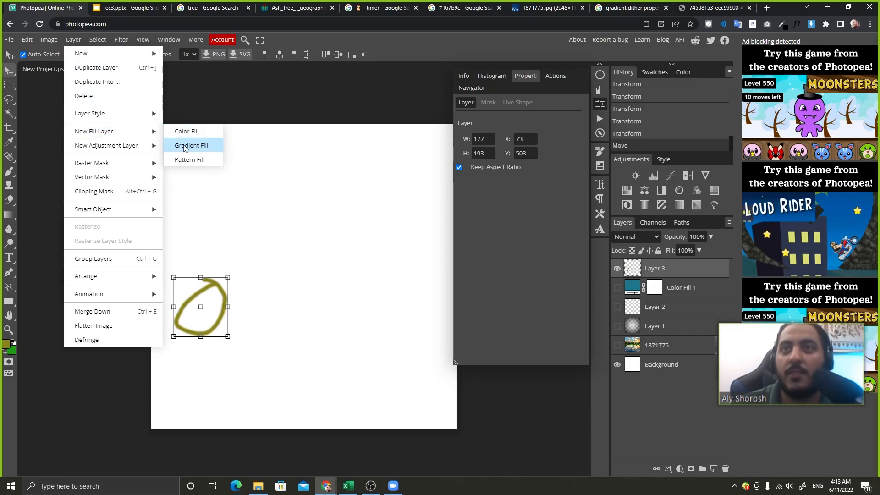
pyautogui.click(202, 145)
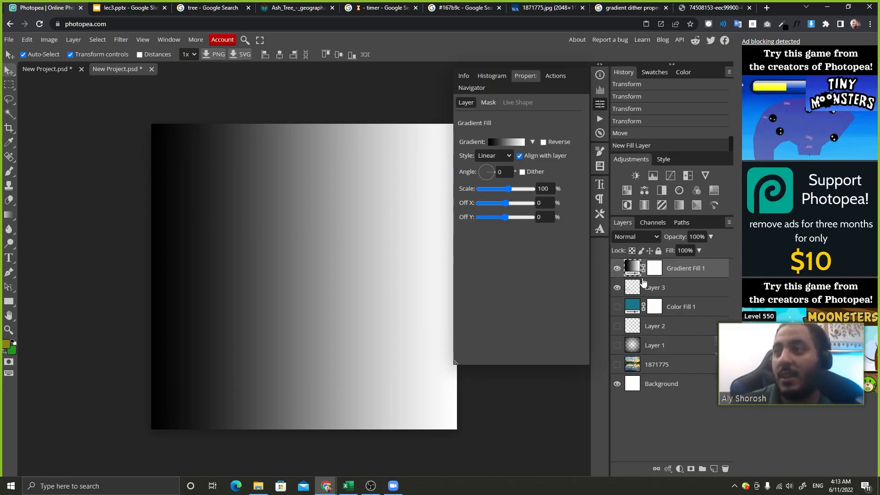
# Step: Compare the properties of Layer 3, Color Fill 1 and Gradient Fill 1 by selecting each layer in turn
pyautogui.click(647, 287)
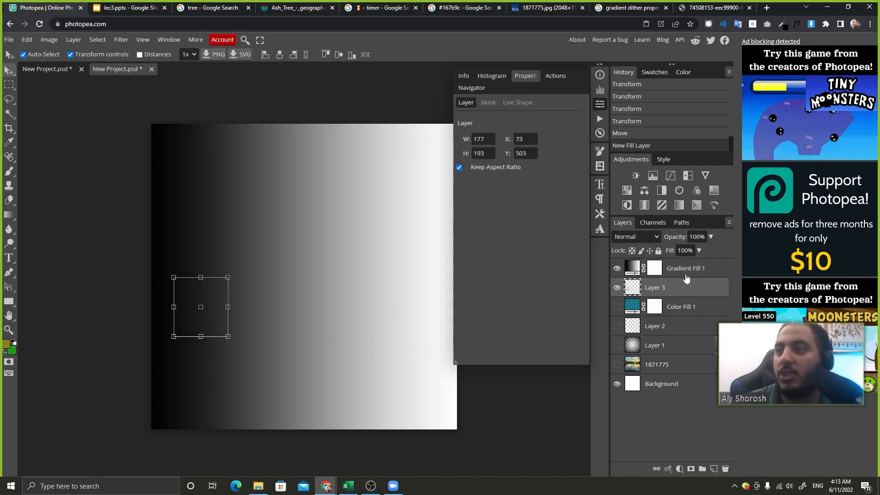
pyautogui.click(710, 274)
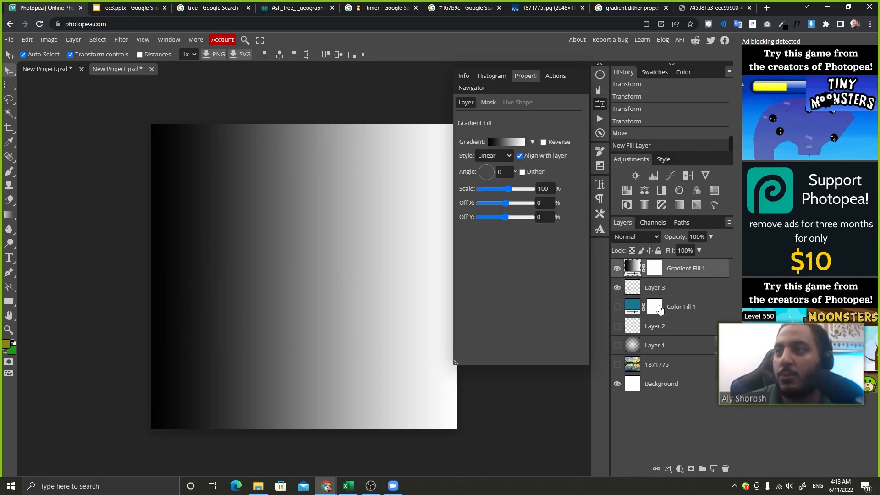
pyautogui.click(706, 310)
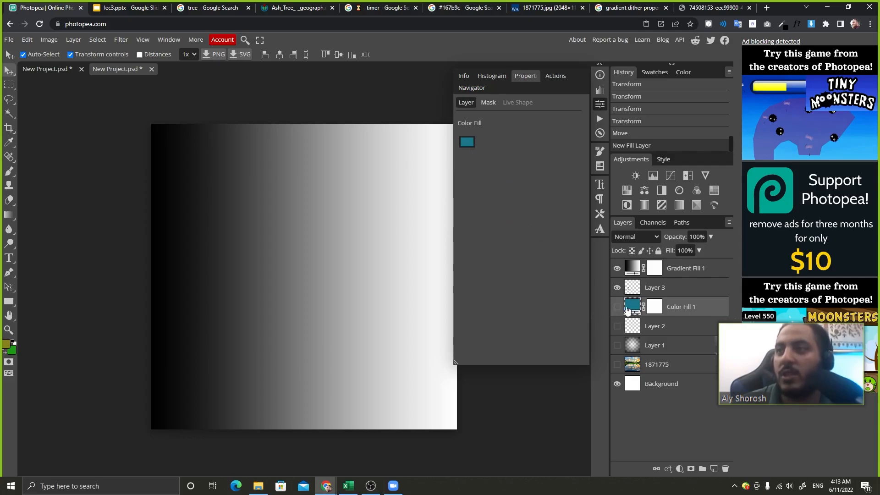
pyautogui.click(721, 272)
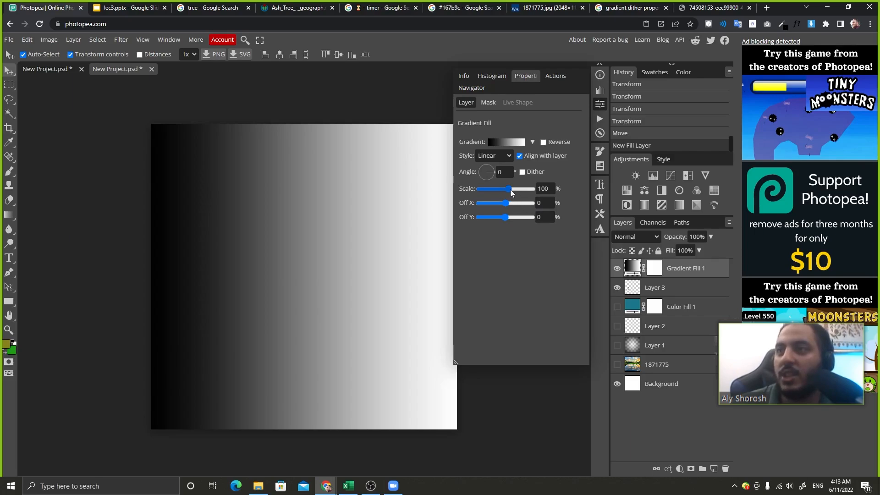
# Step: Set the gradient fill's scale to 70%, offsets to X -6 and Y -2, and angle to -13, trying Radial before returning to Linear
pyautogui.moveTo(512, 192); pyautogui.dragTo(505, 218)
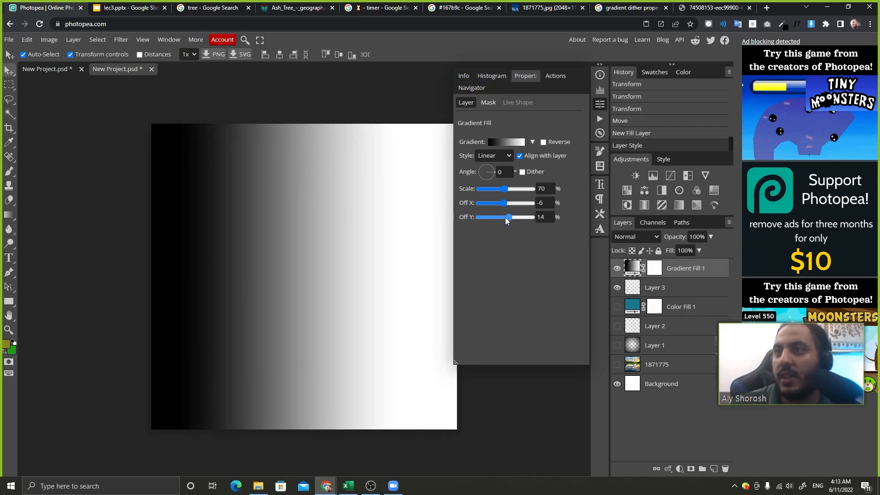
pyautogui.click(504, 156)
pyautogui.click(493, 174)
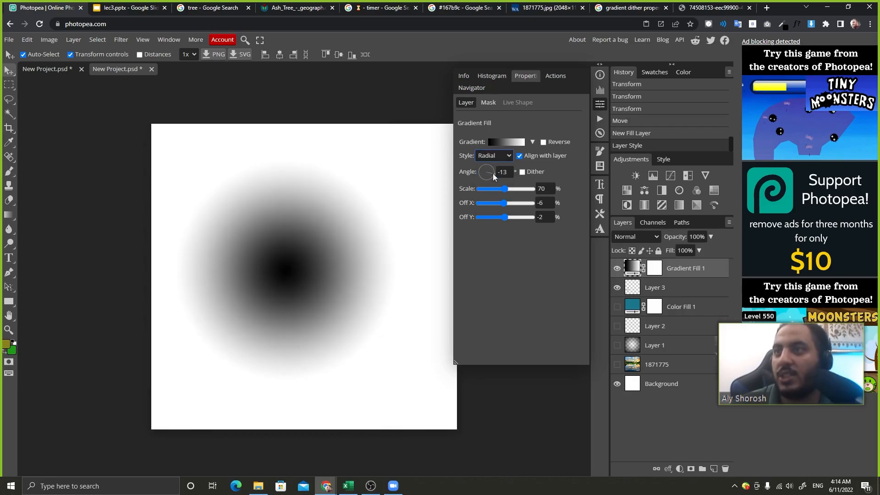
pyautogui.click(494, 156)
pyautogui.click(490, 164)
# Step: Add extra white colour stops and a teal end stop to the fill gradient, and delete the Gradient Fill 1 layer
pyautogui.click(506, 142)
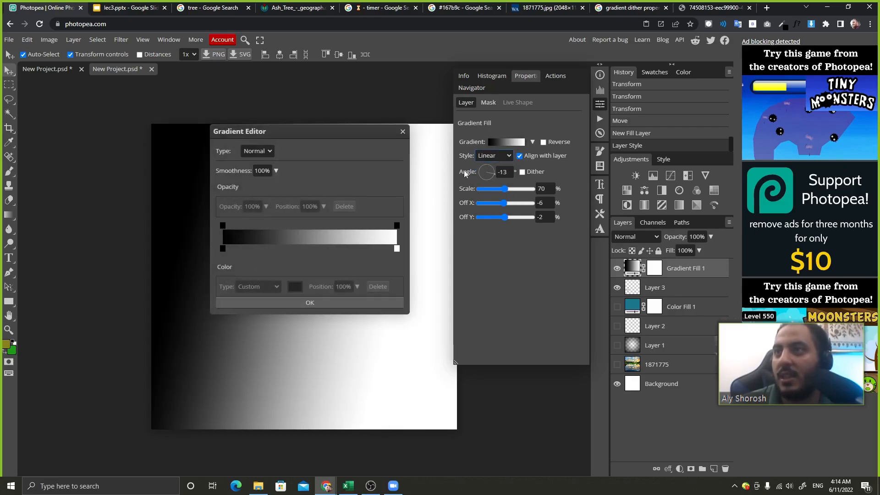
pyautogui.click(397, 249)
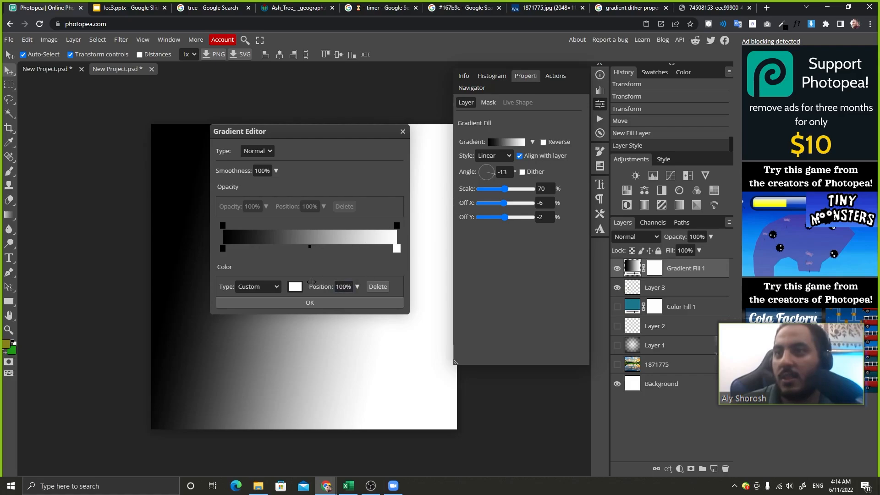
pyautogui.moveTo(315, 284); pyautogui.dragTo(293, 284)
pyautogui.click(367, 249)
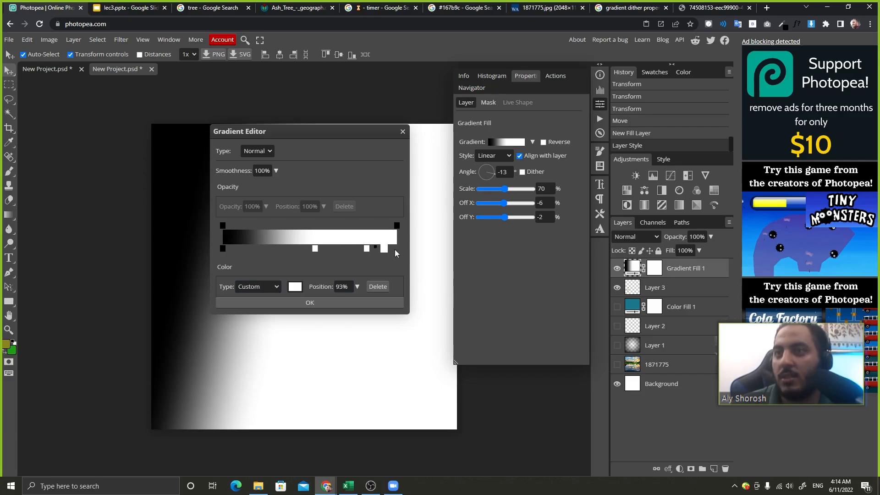
pyautogui.click(294, 286)
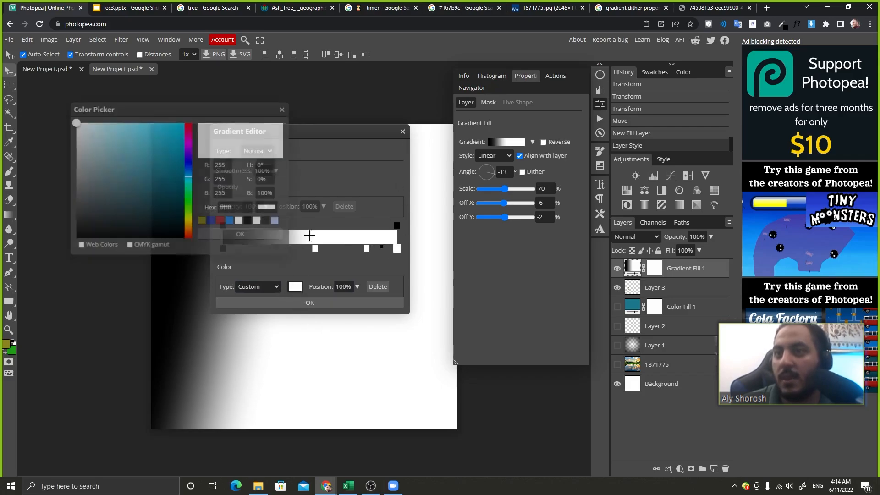
pyautogui.click(178, 177)
pyautogui.click(238, 235)
pyautogui.click(343, 299)
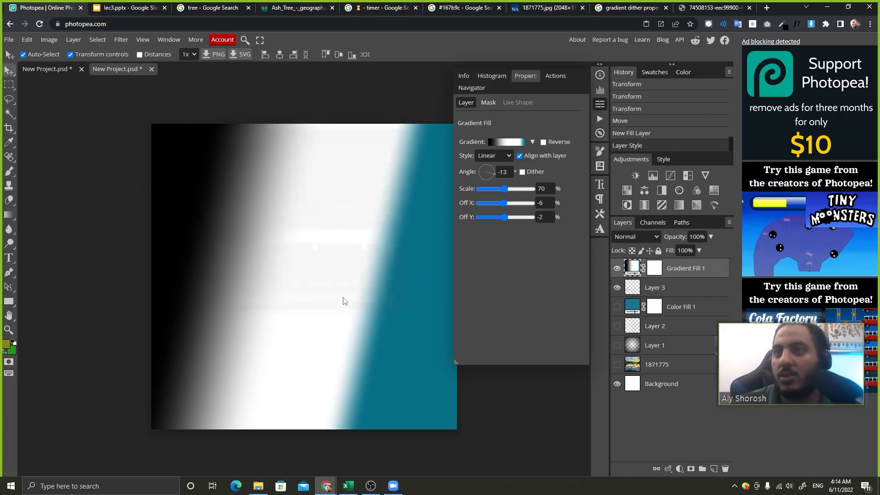
pyautogui.click(727, 470)
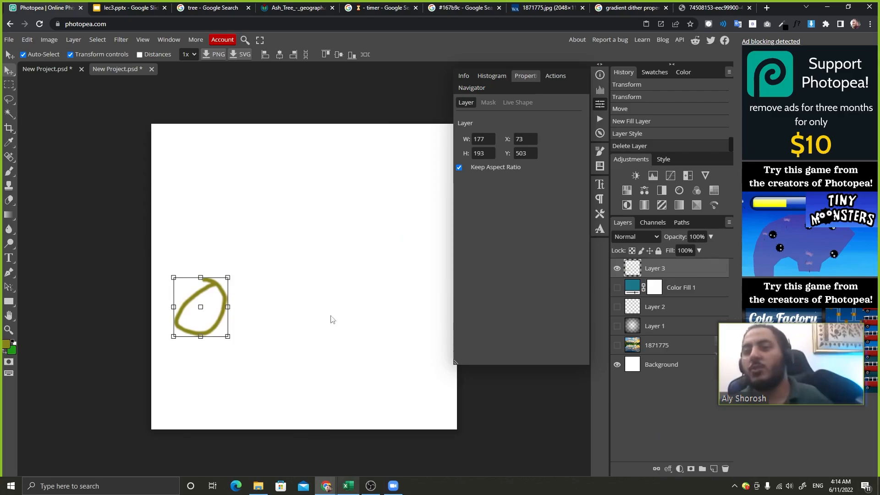
# Step: Switch to the lec3 presentation and advance from the Property Panel slide to the Brush Tool slide 24
pyautogui.click(106, 7)
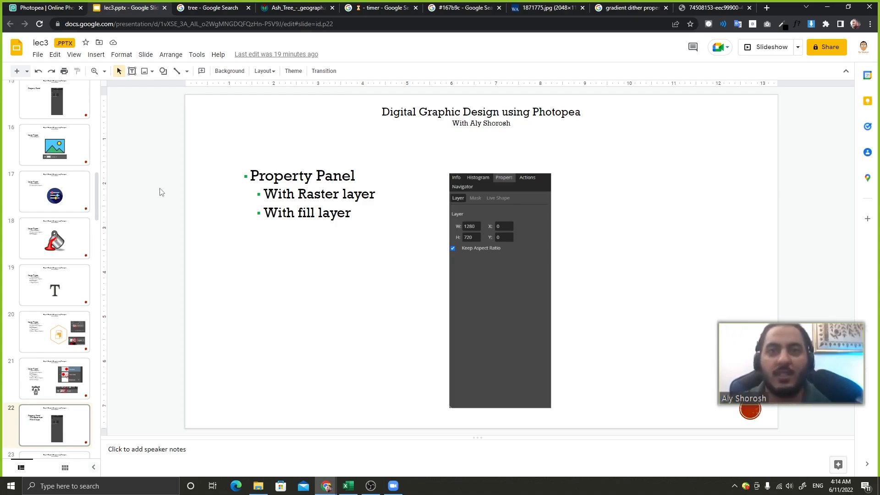
pyautogui.press('Down')
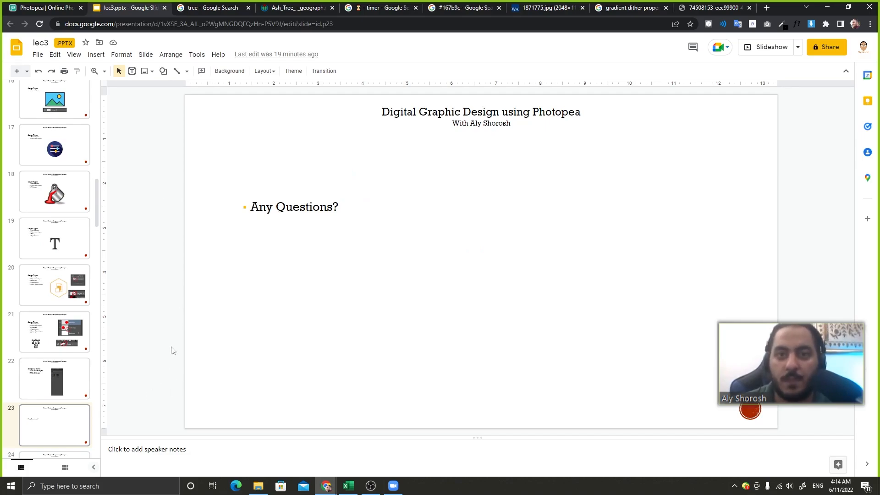
pyautogui.press('Down')
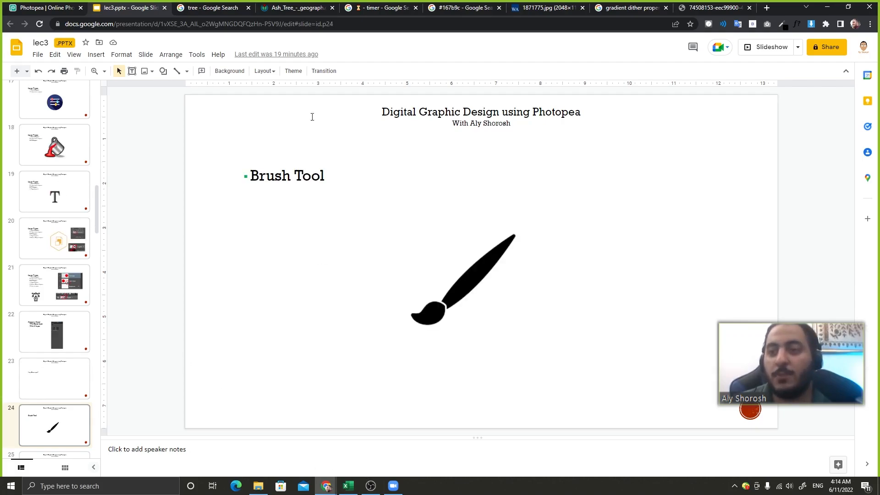
# Step: Return to Photopea, delete every layer above Background and add a new empty layer
pyautogui.click(2, 4)
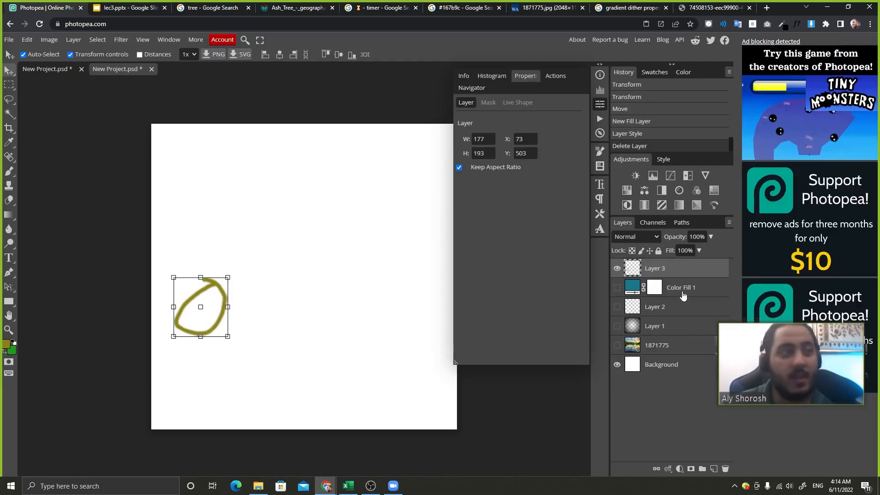
pyautogui.keyDown('shift'); pyautogui.click(691, 349); pyautogui.keyUp('shift')
pyautogui.click(724, 467)
pyautogui.click(713, 468)
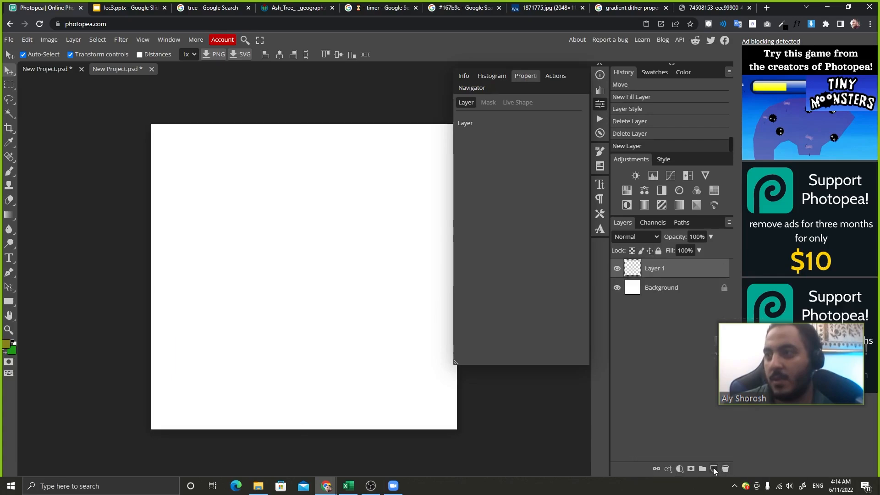
# Step: Choose the Brush tool, paint a test stroke on Layer 1 and undo it
pyautogui.click(10, 171)
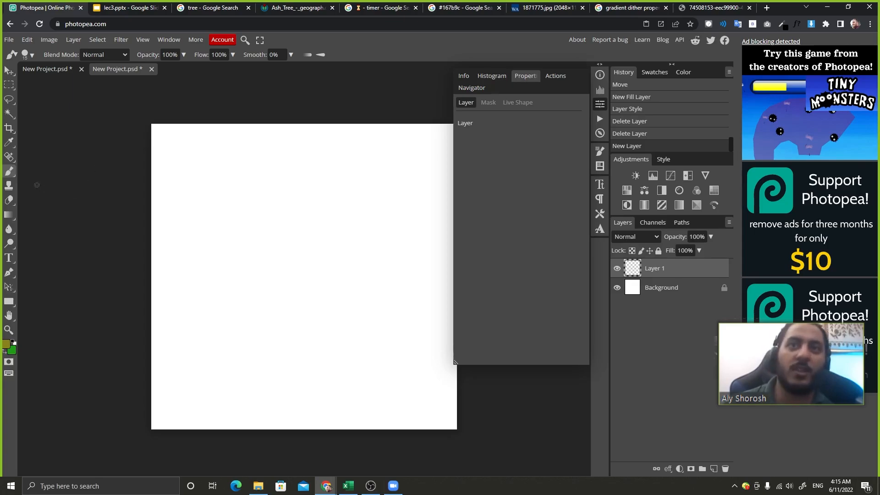
pyautogui.moveTo(214, 256)
pyautogui.mouseDown()
pyautogui.moveTo(311, 297)
pyautogui.moveTo(401, 301)
pyautogui.moveTo(319, 338)
pyautogui.mouseUp()
pyautogui.hotkey('ctrl', 'z')
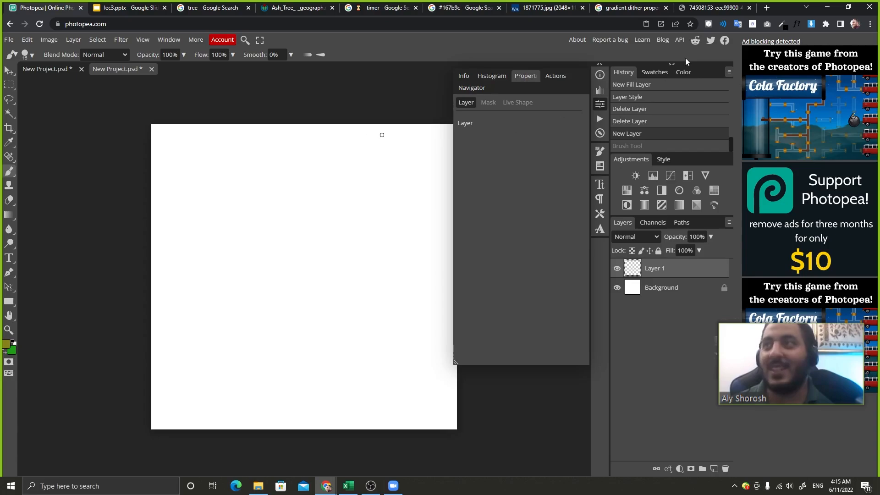
# Step: Hide the layer properties, then paint a second test stroke on the blank canvas with the Brush tool and undo it
pyautogui.click(600, 105)
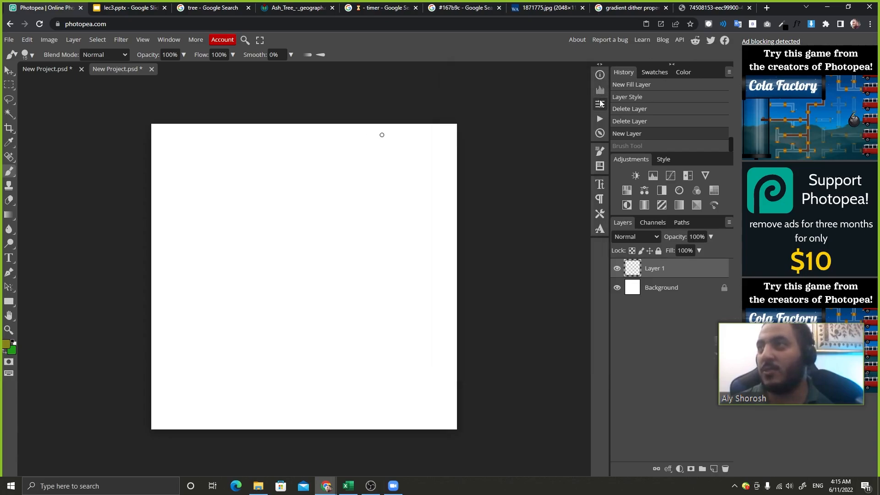
pyautogui.rightClick(12, 172)
pyautogui.click(12, 172)
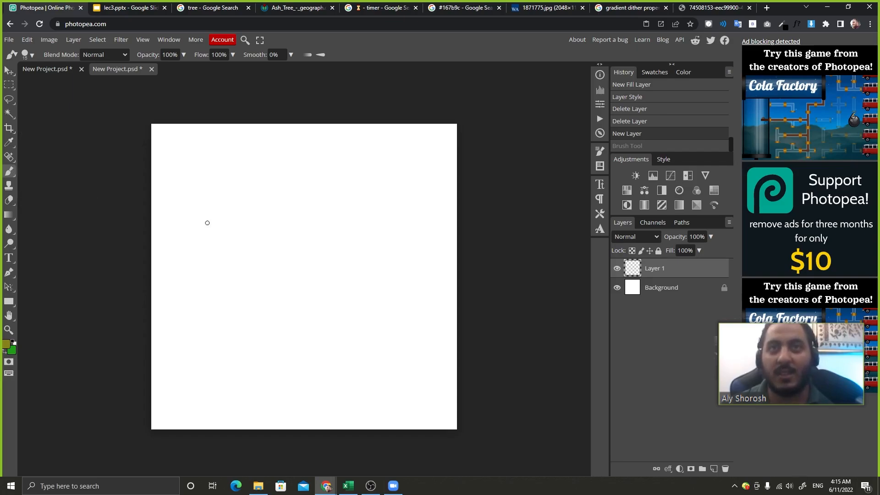
pyautogui.moveTo(369, 176)
pyautogui.mouseDown()
pyautogui.moveTo(334, 165)
pyautogui.moveTo(304, 350)
pyautogui.moveTo(206, 174)
pyautogui.moveTo(221, 315)
pyautogui.moveTo(363, 199)
pyautogui.moveTo(263, 334)
pyautogui.mouseUp()
pyautogui.hotkey('ctrl', 'z')
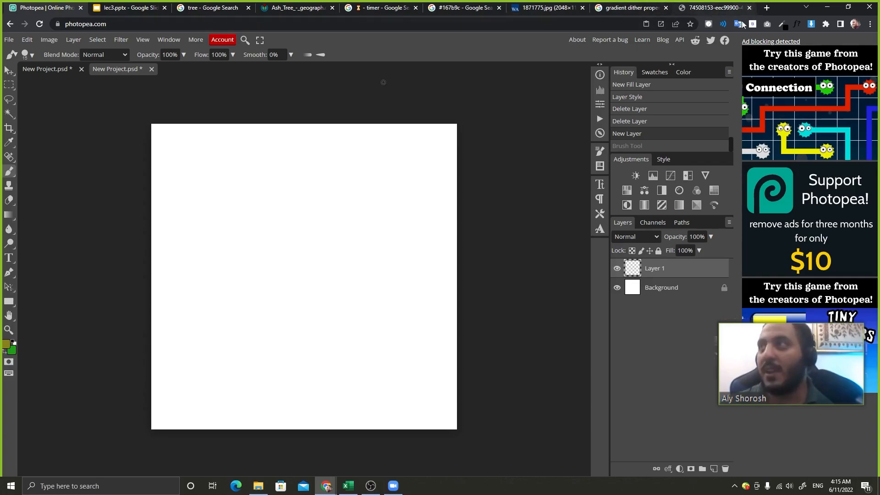
# Step: Search Google in a new tab for "square bracket key on keyboard" and open the keyboard picture with the bracket keys highlighted
pyautogui.click(766, 7)
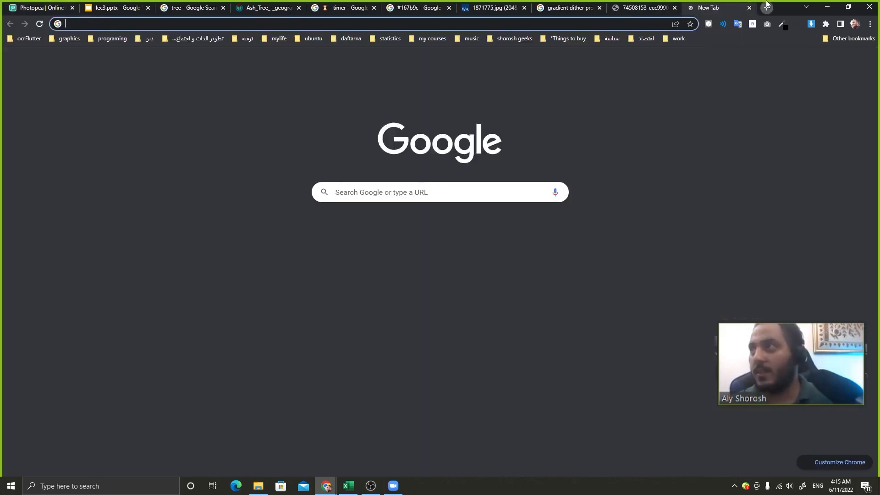
pyautogui.write('square brake')
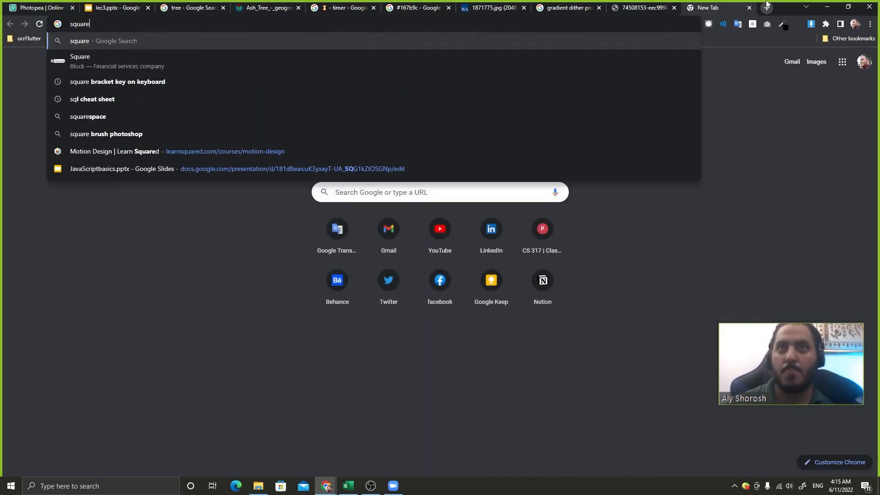
pyautogui.press('BackSpace')
pyautogui.press('BackSpace')
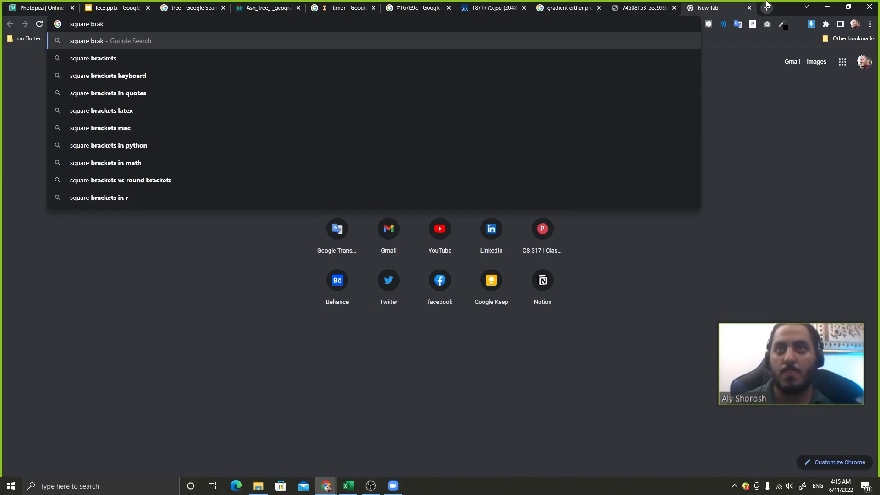
pyautogui.press('Down')
pyautogui.press('Return')
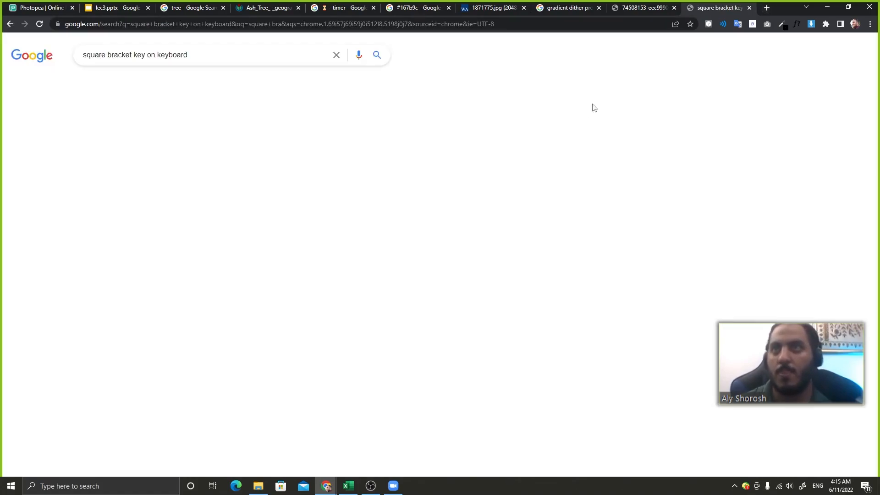
pyautogui.click(321, 126)
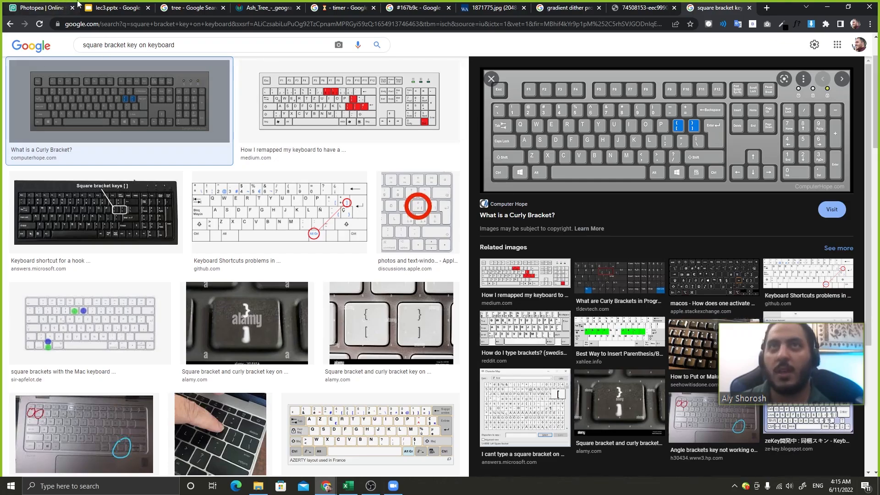
# Step: Return to Photopea, enlarge the brush until it exceeds the canvas, and shrink it back to 50 px
pyautogui.click(107, 6)
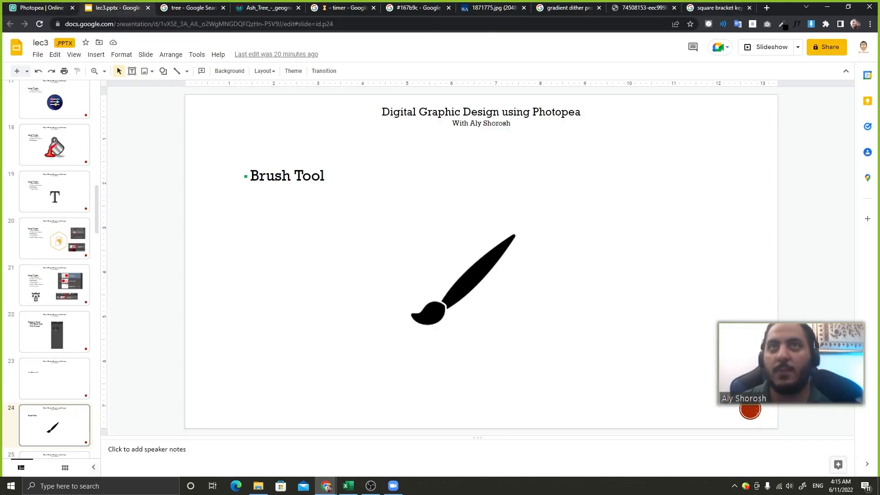
pyautogui.click(42, 8)
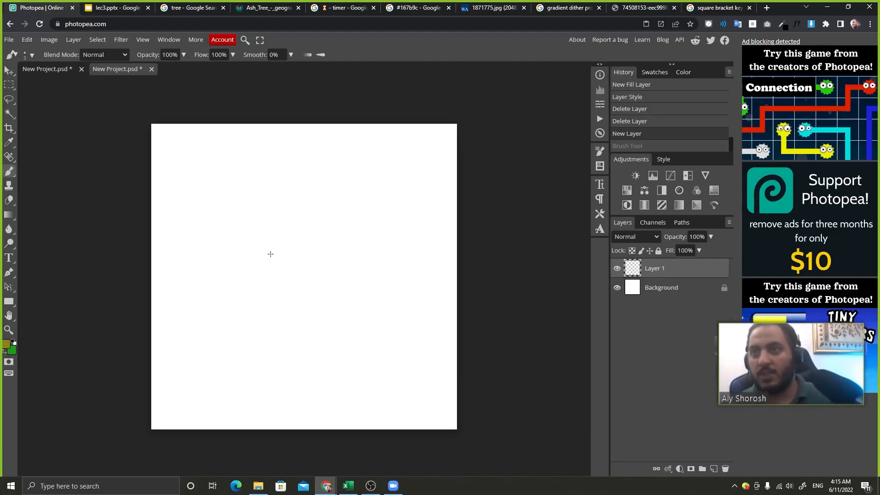
pyautogui.press(']')
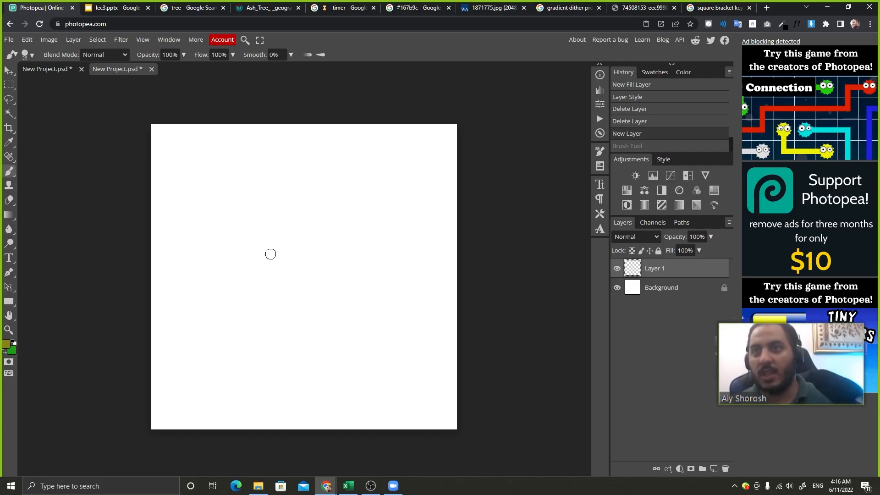
pyautogui.press(']')
pyautogui.press(']')
pyautogui.press(']')
pyautogui.press(']')
pyautogui.press(']')
pyautogui.press(']')
pyautogui.press(']')
pyautogui.press(']')
pyautogui.press(']')
pyautogui.press(']')
pyautogui.press(']')
pyautogui.press(']')
pyautogui.press(']')
pyautogui.press(']')
pyautogui.press(']')
pyautogui.press(']')
pyautogui.press(']')
pyautogui.press(']')
pyautogui.press(']')
pyautogui.press(']')
pyautogui.press('[')
pyautogui.press('[')
pyautogui.press('[')
pyautogui.press('[')
pyautogui.press('[')
pyautogui.press('[')
pyautogui.press('[')
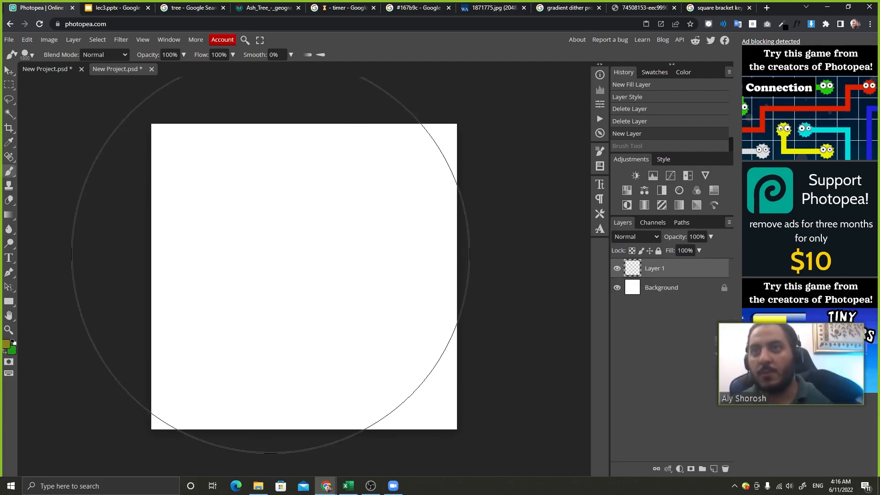
pyautogui.press('[')
pyautogui.press('[')
pyautogui.press('[')
pyautogui.press('[')
pyautogui.press('[')
pyautogui.press('[')
pyautogui.press('[')
pyautogui.press('[')
pyautogui.press('[')
pyautogui.press('[')
pyautogui.press('[')
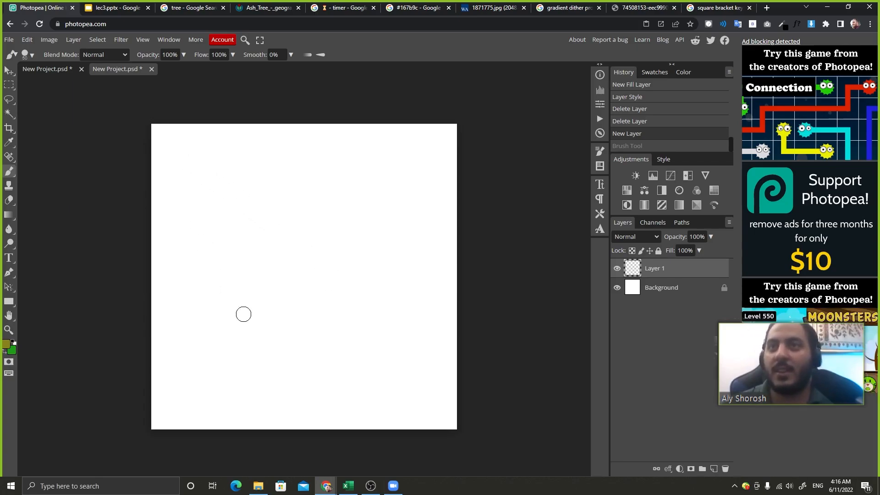
# Step: Set the brush size to 82 px and stamp one hard-edged dot in the upper right part of the canvas
pyautogui.rightClick(187, 166)
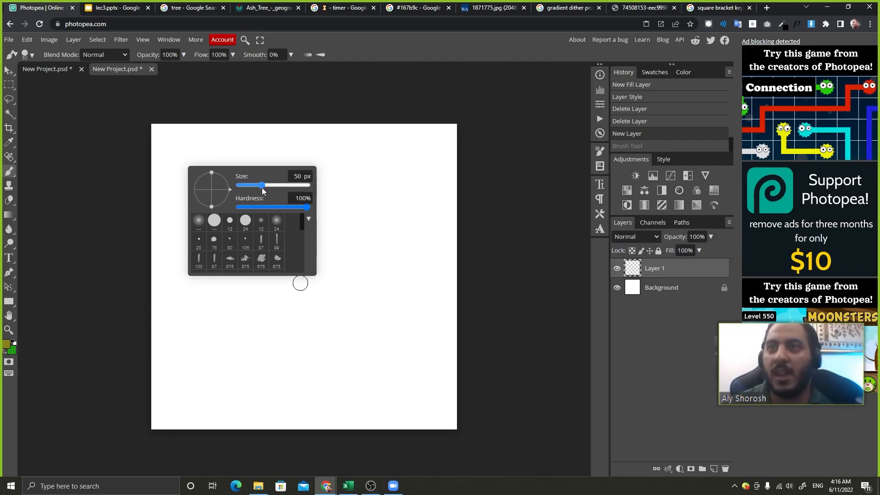
pyautogui.moveTo(262, 188)
pyautogui.mouseDown()
pyautogui.moveTo(252, 192)
pyautogui.moveTo(301, 191)
pyautogui.moveTo(273, 189)
pyautogui.moveTo(297, 190)
pyautogui.moveTo(283, 199)
pyautogui.moveTo(261, 190)
pyautogui.mouseUp()
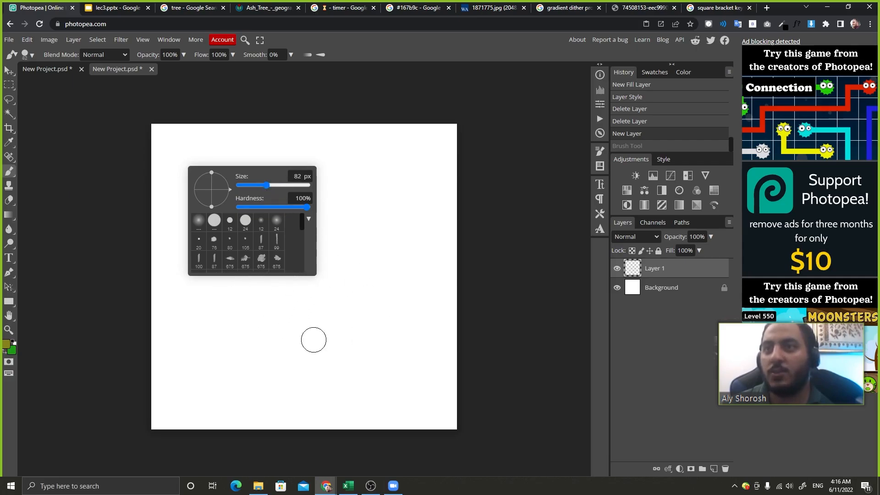
pyautogui.click(377, 217)
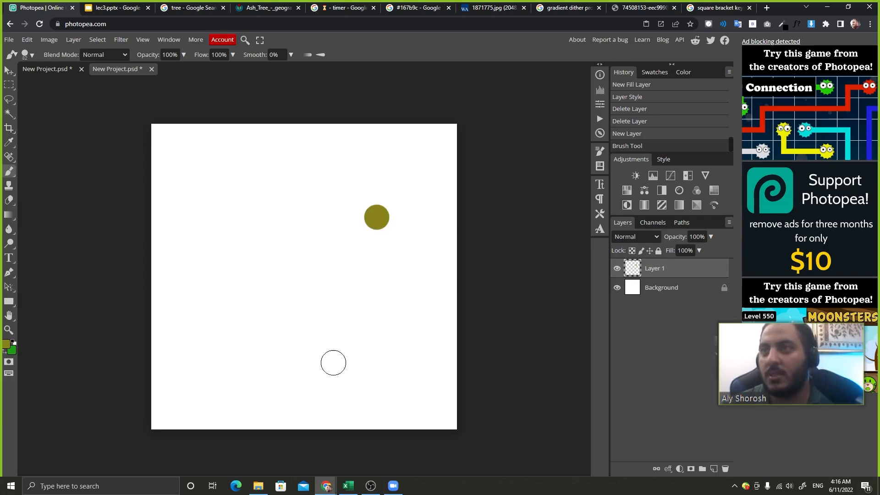
# Step: Set the brush hardness to 0% and stamp a soft dot just left of the hard-edged dot
pyautogui.rightClick(267, 191)
pyautogui.moveTo(383, 233); pyautogui.dragTo(307, 228)
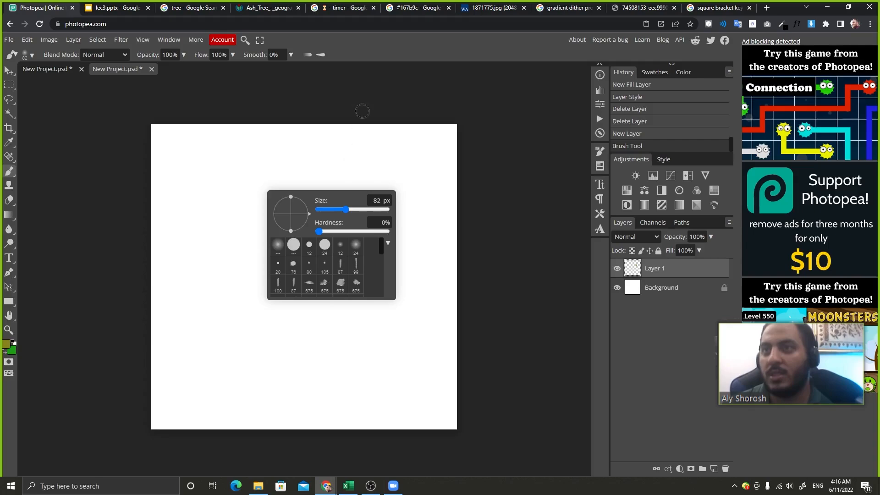
pyautogui.click(394, 12)
pyautogui.click(1, 3)
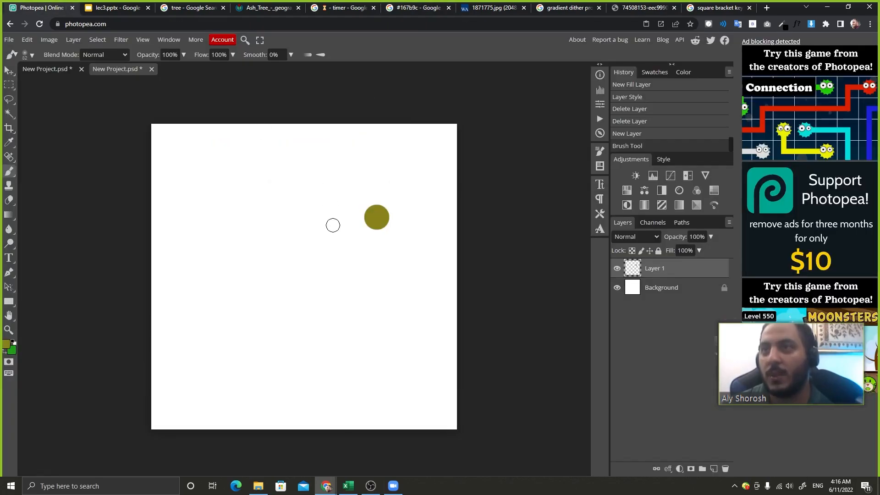
pyautogui.click(324, 217)
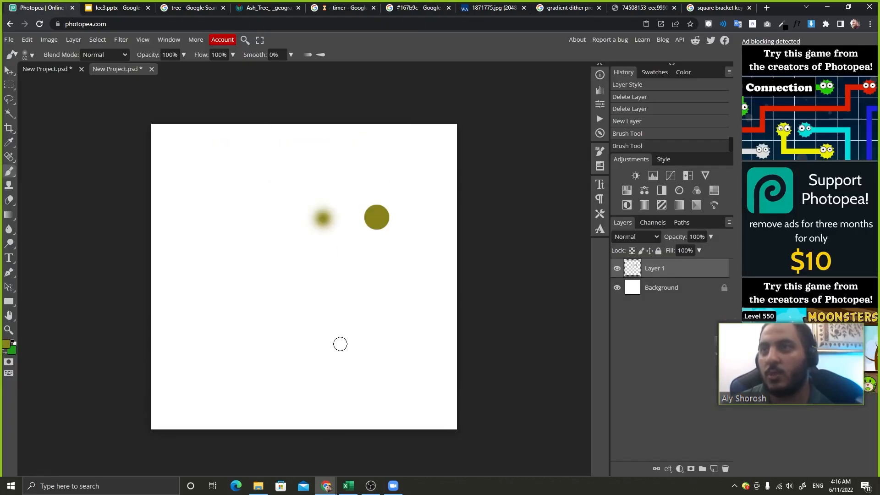
# Step: Enlarge the soft brush to 279 px and stamp three large blurred dots on the canvas
pyautogui.rightClick(207, 225)
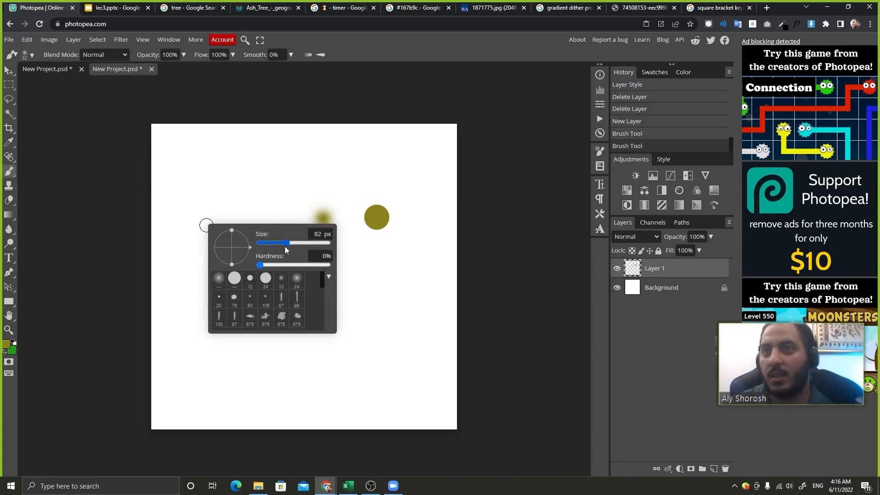
pyautogui.moveTo(285, 246); pyautogui.dragTo(301, 247)
pyautogui.click(221, 216)
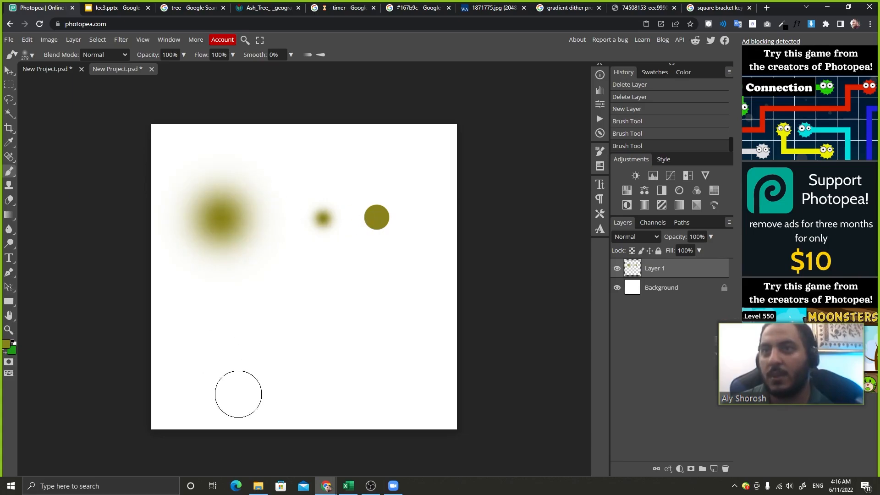
pyautogui.click(281, 340)
pyautogui.click(375, 351)
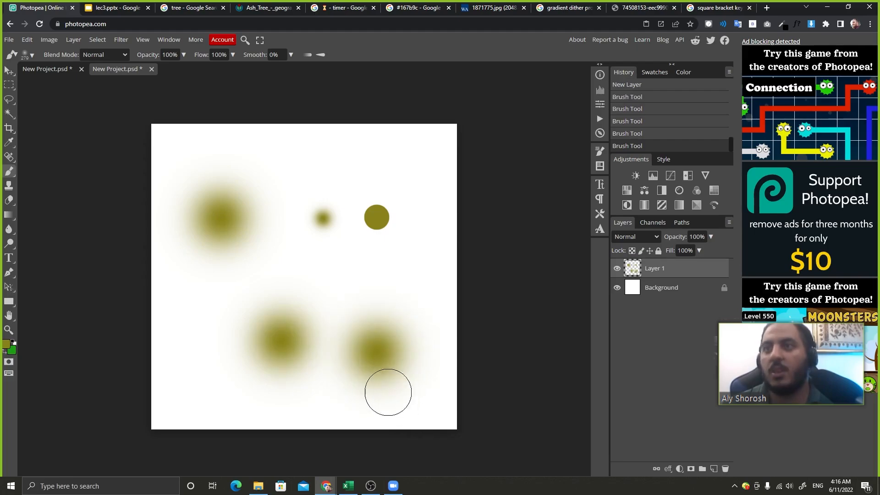
# Step: Set the brush hardness to 100% and paint a thick stroke along the canvas's upper edge
pyautogui.rightClick(235, 186)
pyautogui.moveTo(293, 227); pyautogui.dragTo(361, 227)
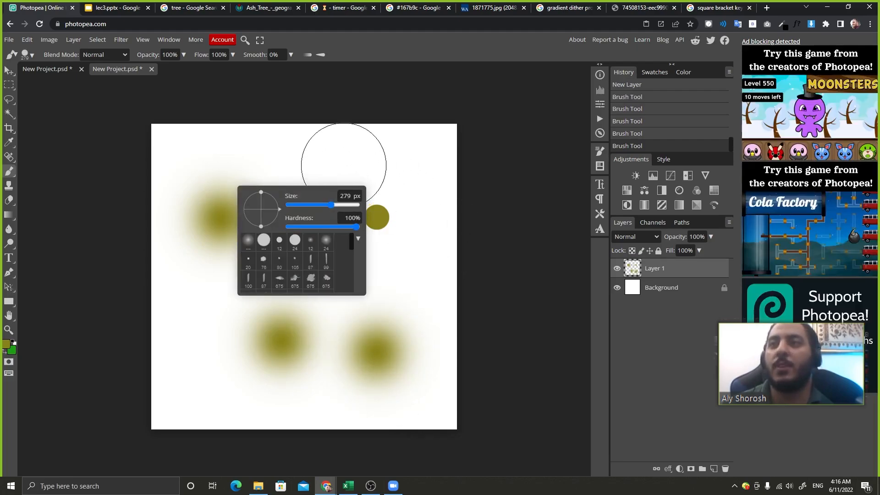
pyautogui.moveTo(337, 146); pyautogui.dragTo(263, 135)
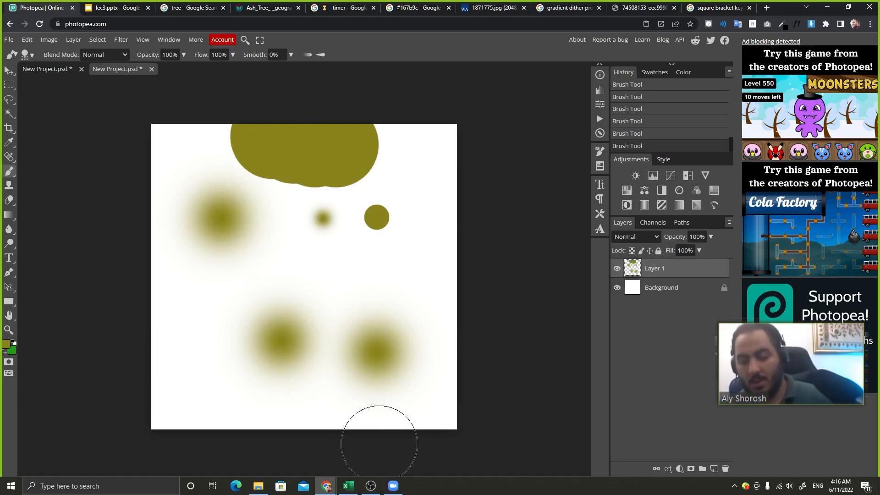
# Step: Reduce the brush size to 70 px
pyautogui.press('[')
pyautogui.press('[')
pyautogui.press('[')
pyautogui.press('[')
pyautogui.press('[')
pyautogui.press('[')
pyautogui.press('[')
pyautogui.press('[')
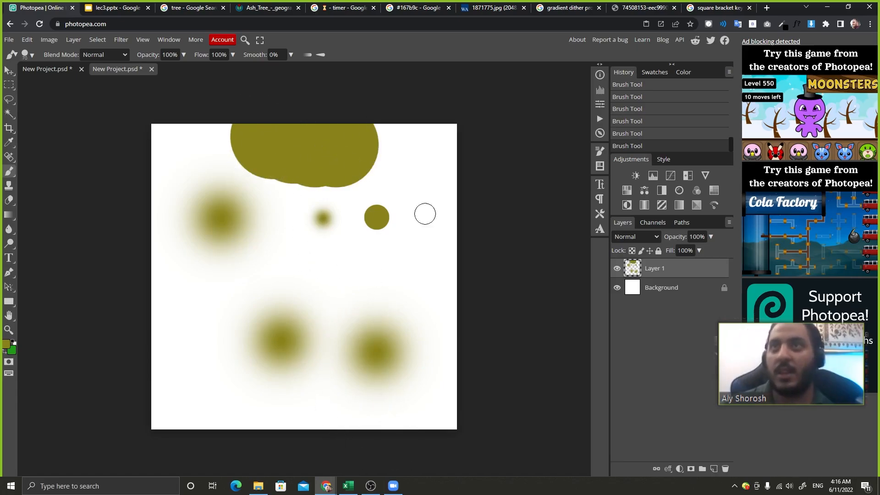
# Step: Replace the painted Layer 1 with a new empty layer and paint two long curved strokes on it
pyautogui.moveTo(690, 274)
pyautogui.mouseDown()
pyautogui.moveTo(726, 435)
pyautogui.moveTo(721, 468)
pyautogui.mouseUp()
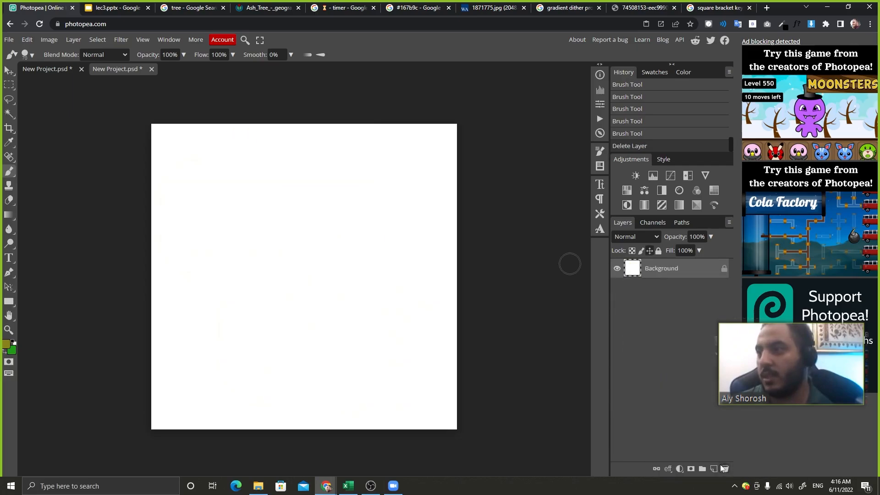
pyautogui.click(714, 469)
pyautogui.moveTo(217, 172)
pyautogui.mouseDown()
pyautogui.moveTo(203, 187)
pyautogui.moveTo(213, 266)
pyautogui.moveTo(331, 234)
pyautogui.moveTo(303, 185)
pyautogui.moveTo(379, 172)
pyautogui.moveTo(402, 345)
pyautogui.moveTo(257, 367)
pyautogui.mouseUp()
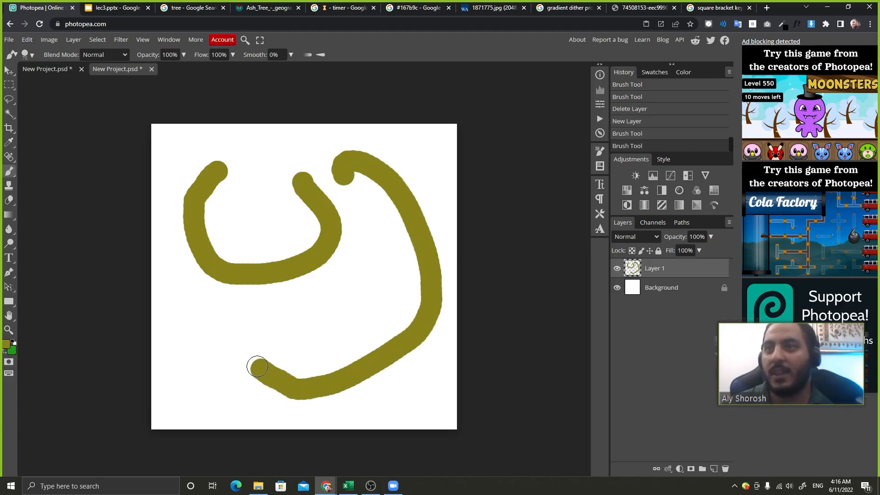
# Step: Set the brush size to 82 px, and bring up the stick-figure Brush Tool slide in the lec3 presentation
pyautogui.rightClick(257, 367)
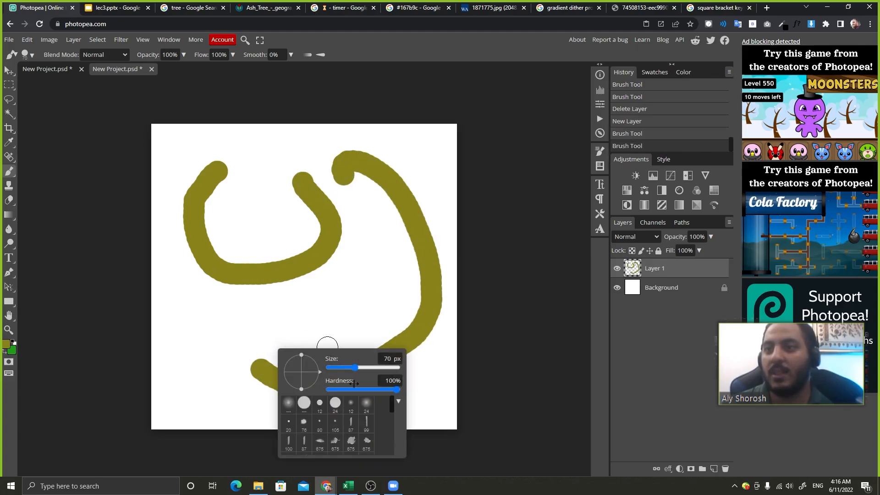
pyautogui.moveTo(355, 368); pyautogui.dragTo(358, 374)
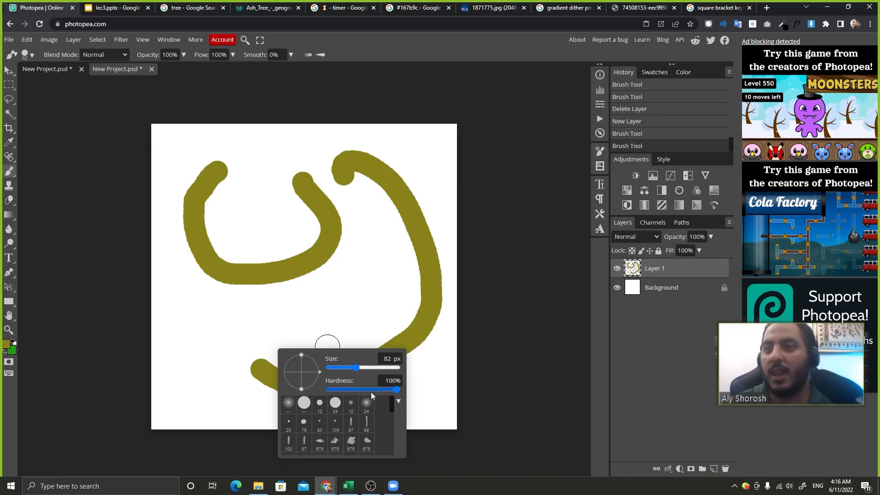
pyautogui.click(124, 6)
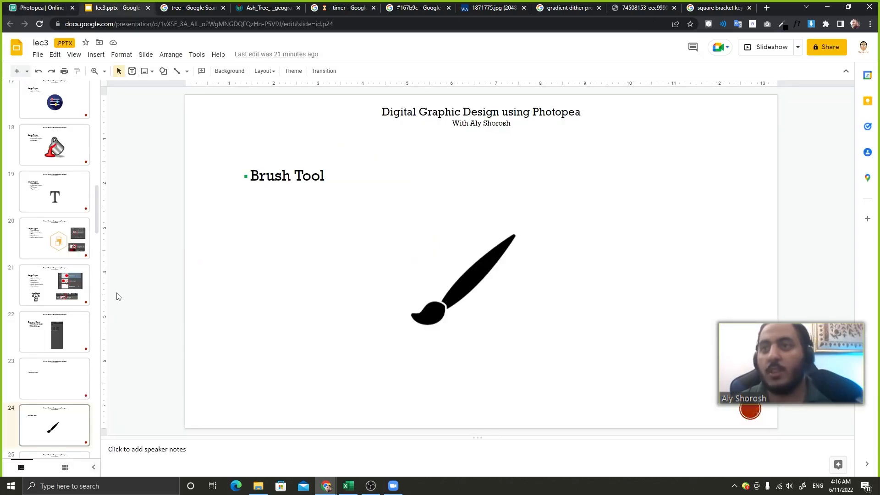
pyautogui.scroll(-1, 117, 297)
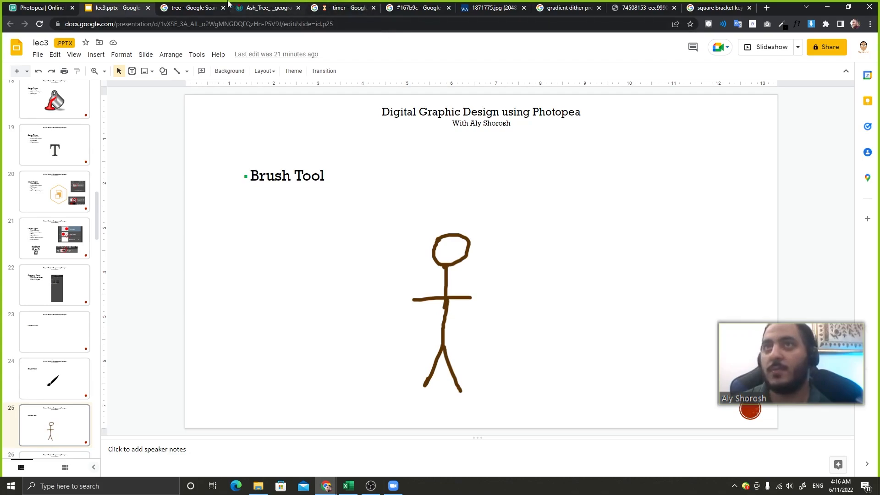
# Step: Return to Photopea and delete the layer with the two curved strokes
pyautogui.click(43, 8)
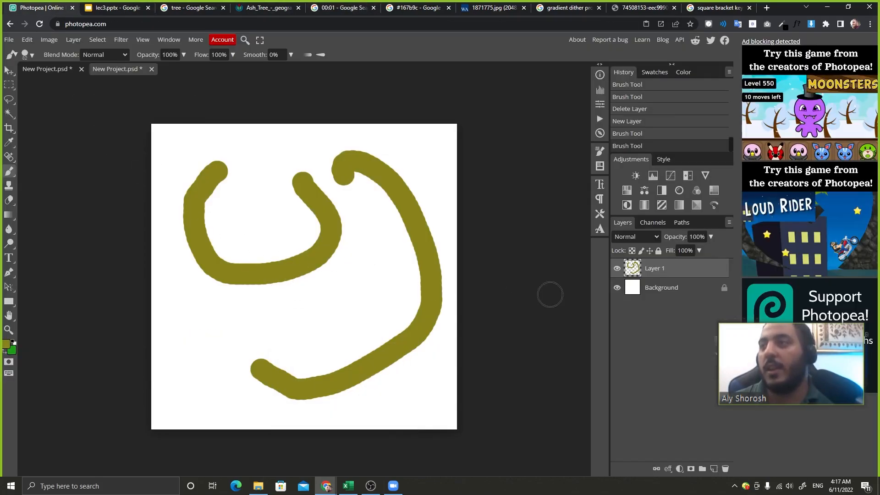
pyautogui.moveTo(666, 267); pyautogui.dragTo(725, 469)
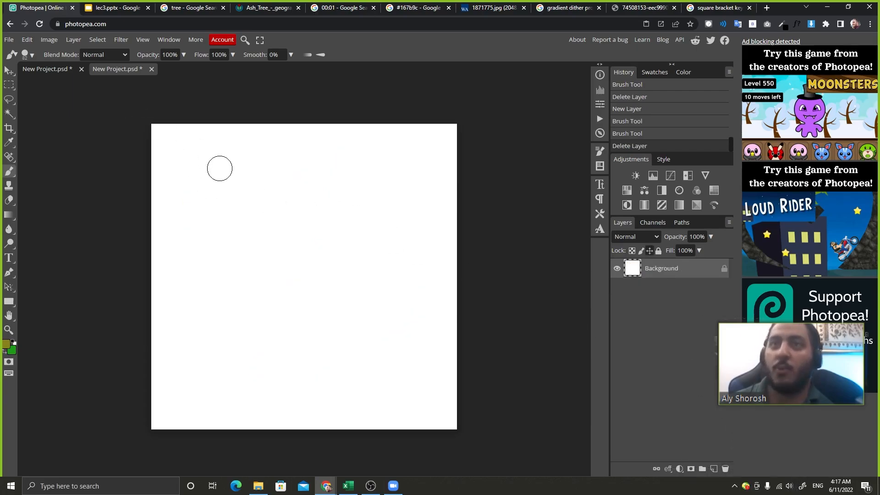
# Step: Choose the narrow 87 px textured brush preset and paint several test strokes across the Background layer
pyautogui.rightClick(208, 176)
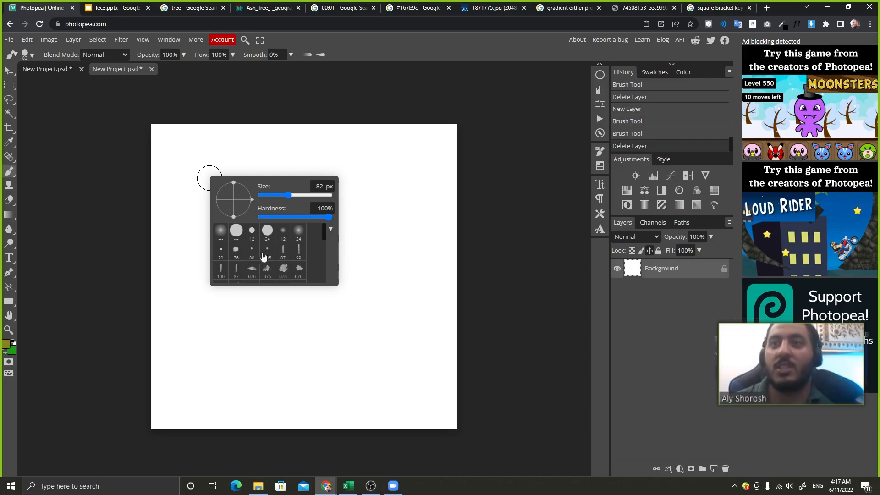
pyautogui.click(290, 253)
pyautogui.moveTo(186, 141)
pyautogui.mouseDown()
pyautogui.moveTo(185, 156)
pyautogui.moveTo(228, 207)
pyautogui.mouseUp()
pyautogui.moveTo(319, 164); pyautogui.dragTo(316, 197)
pyautogui.moveTo(304, 219)
pyautogui.mouseDown()
pyautogui.moveTo(284, 245)
pyautogui.moveTo(315, 327)
pyautogui.mouseUp()
pyautogui.moveTo(359, 239)
pyautogui.mouseDown()
pyautogui.moveTo(361, 155)
pyautogui.moveTo(403, 290)
pyautogui.moveTo(403, 320)
pyautogui.mouseUp()
pyautogui.moveTo(353, 365); pyautogui.dragTo(271, 349)
pyautogui.moveTo(213, 357)
pyautogui.mouseDown()
pyautogui.moveTo(208, 225)
pyautogui.moveTo(247, 228)
pyautogui.mouseUp()
pyautogui.rightClick(306, 151)
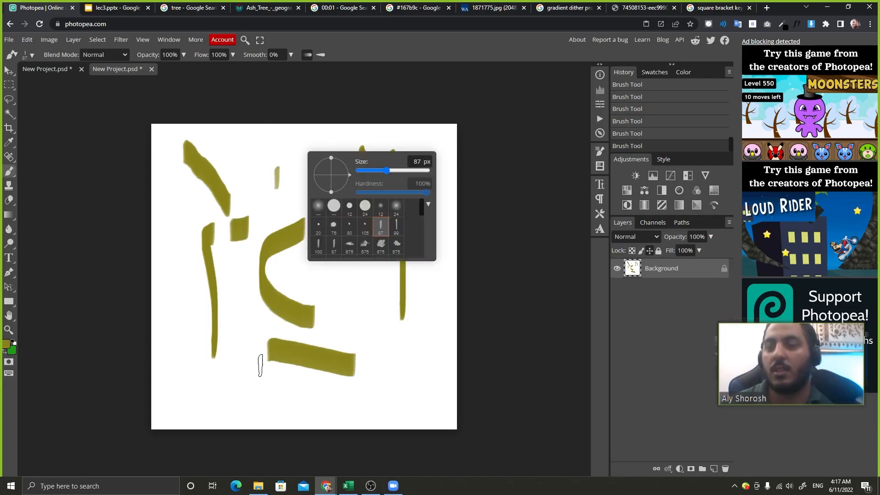
pyautogui.moveTo(260, 365); pyautogui.dragTo(268, 385)
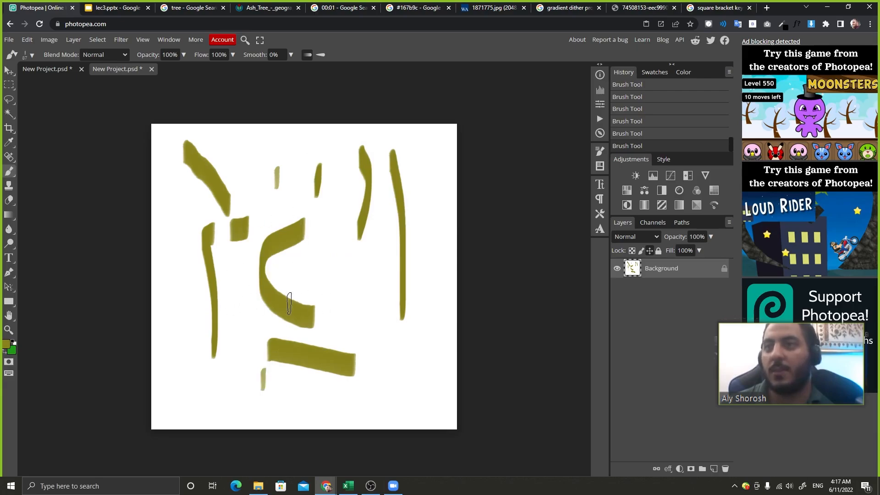
# Step: Undo all the test strokes on the Background layer until the canvas is blank
pyautogui.hotkey('ctrl', 'z')
pyautogui.hotkey('ctrl', 'z')
pyautogui.hotkey('ctrl', 'z')
pyautogui.hotkey('ctrl', 'z')
pyautogui.hotkey('ctrl', 'z')
pyautogui.hotkey('ctrl', 'z')
pyautogui.hotkey('ctrl', 'z')
pyautogui.hotkey('ctrl', 'z')
pyautogui.hotkey('ctrl', 'z')
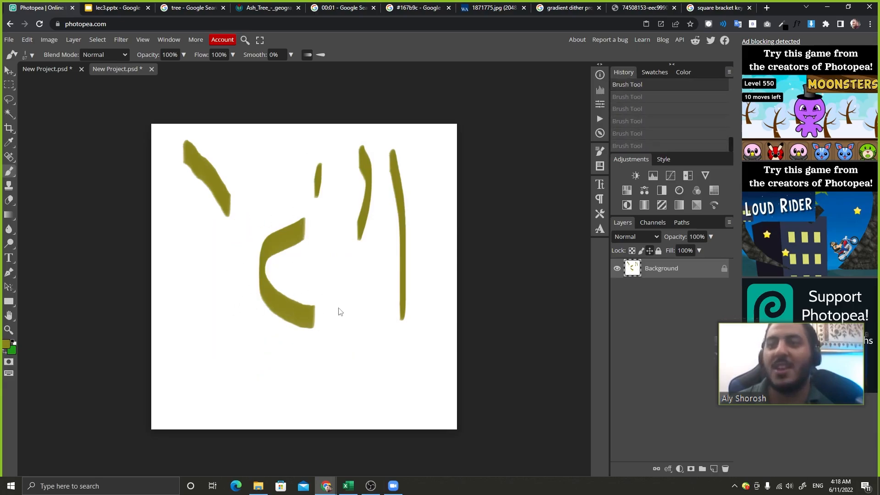
pyautogui.hotkey('ctrl', 'z')
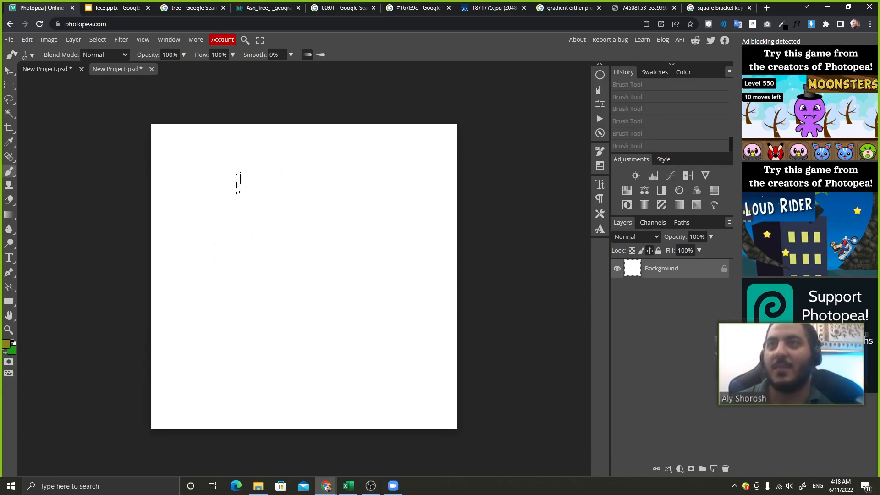
# Step: Choose a 150 px grass-textured brush preset, stamp it three times and paint three long strokes on the Background layer
pyautogui.rightClick(238, 176)
pyautogui.scroll(-5, 328, 264)
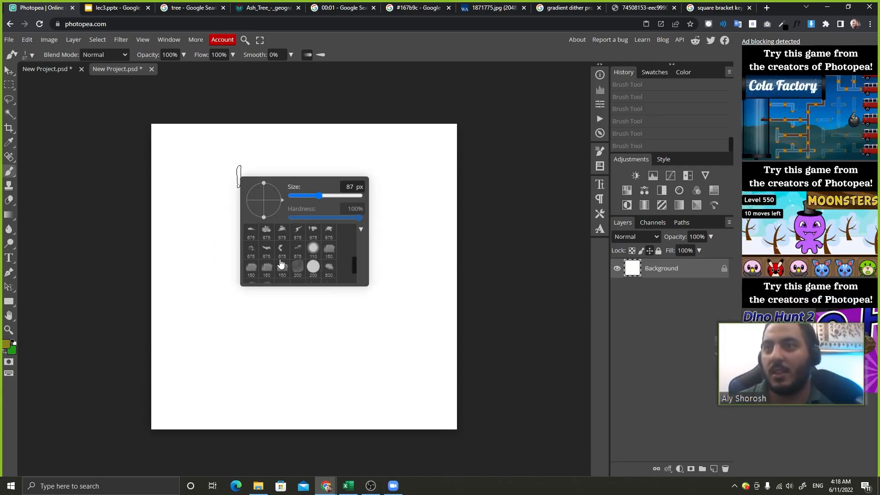
pyautogui.click(282, 236)
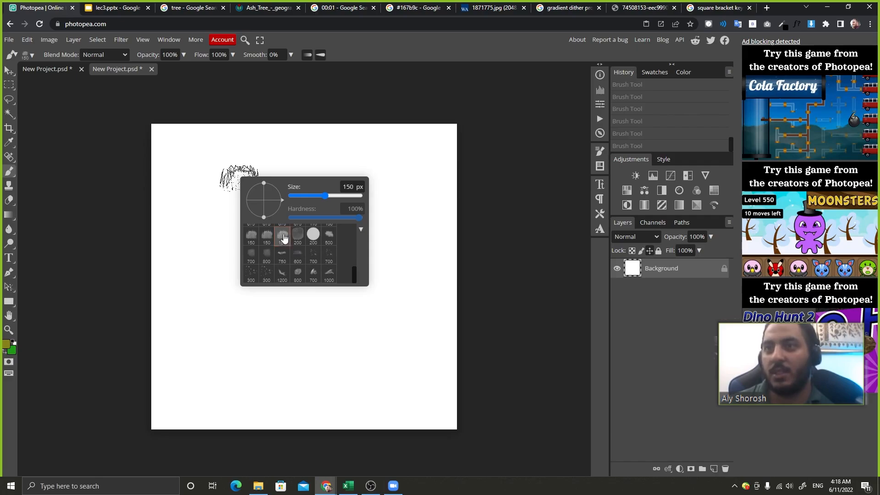
pyautogui.click(207, 177)
pyautogui.click(258, 239)
pyautogui.click(345, 186)
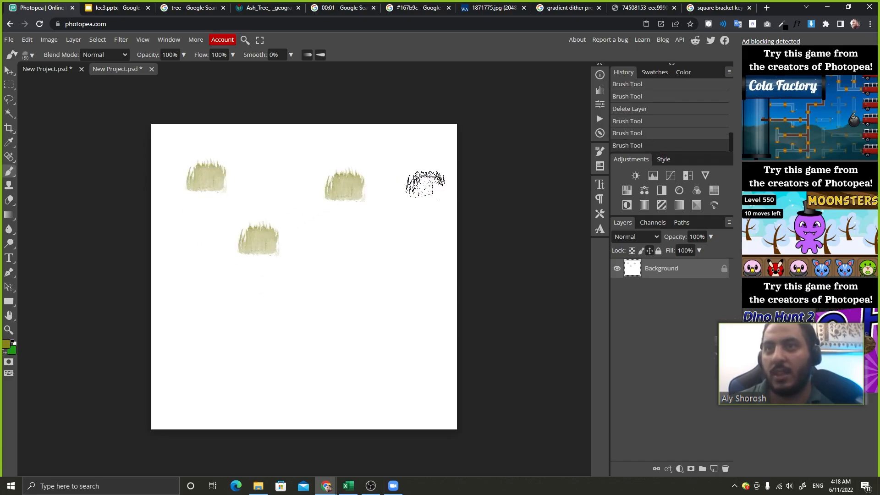
pyautogui.moveTo(426, 186); pyautogui.dragTo(399, 329)
pyautogui.moveTo(316, 360); pyautogui.dragTo(318, 287)
pyautogui.moveTo(295, 151)
pyautogui.mouseDown()
pyautogui.moveTo(200, 240)
pyautogui.moveTo(261, 387)
pyautogui.mouseUp()
# Step: Choose a 300 px scattered-texture brush preset and stamp it once on the Background layer
pyautogui.rightClick(324, 229)
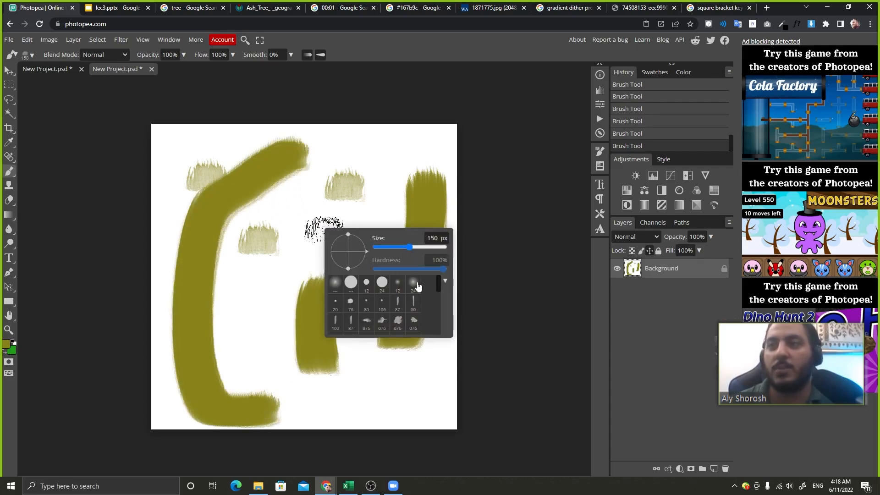
pyautogui.scroll(-5, 415, 289)
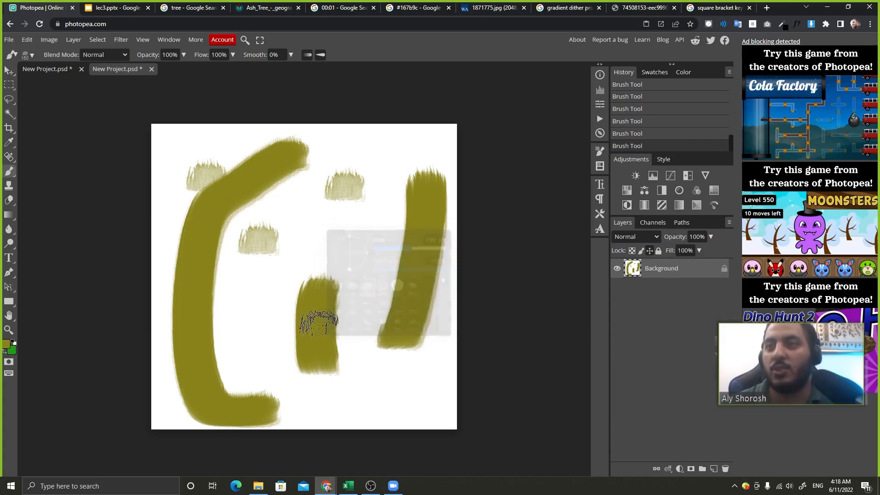
pyautogui.rightClick(270, 264)
pyautogui.click(282, 355)
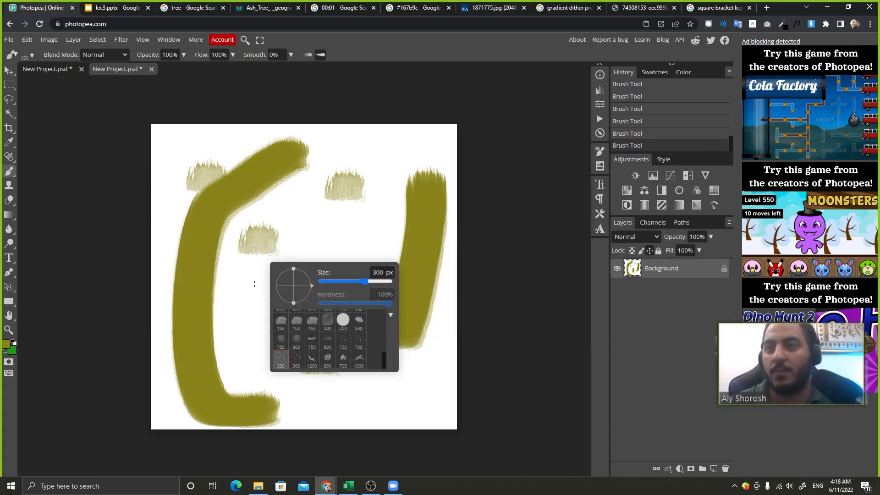
pyautogui.click(247, 360)
# Step: Undo all the textured strokes on the Background layer and add a new empty layer above it
pyautogui.hotkey('ctrl', 'z')
pyautogui.hotkey('ctrl', 'z')
pyautogui.hotkey('ctrl', 'z')
pyautogui.hotkey('ctrl', 'z')
pyautogui.hotkey('ctrl', 'z')
pyautogui.hotkey('ctrl', 'z')
pyautogui.hotkey('ctrl', 'z')
pyautogui.hotkey('ctrl', 'z')
pyautogui.hotkey('ctrl', 'z')
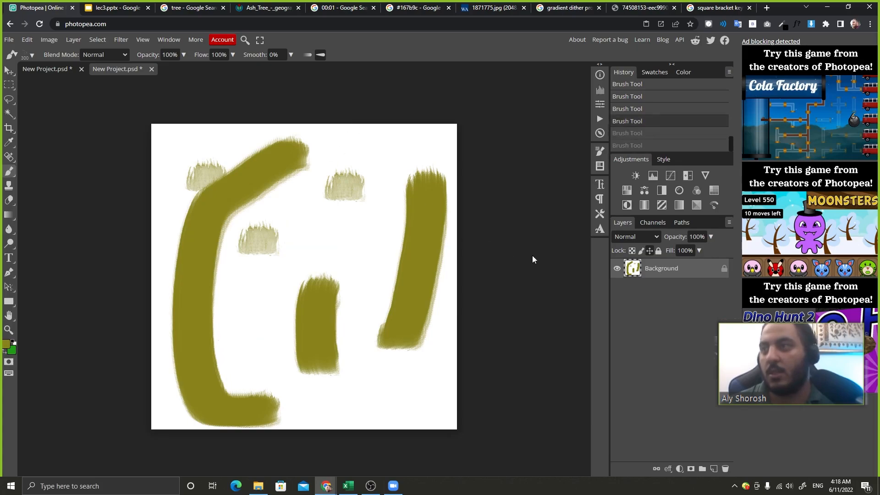
pyautogui.click(714, 470)
# Step: Switch to the hard round brush preset with 100% hardness and reduce its size to 60 px
pyautogui.rightClick(306, 235)
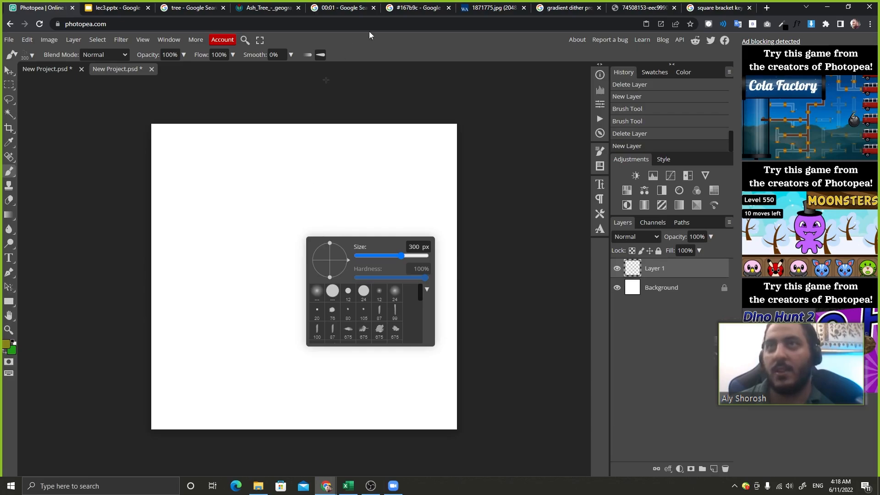
pyautogui.click(298, 83)
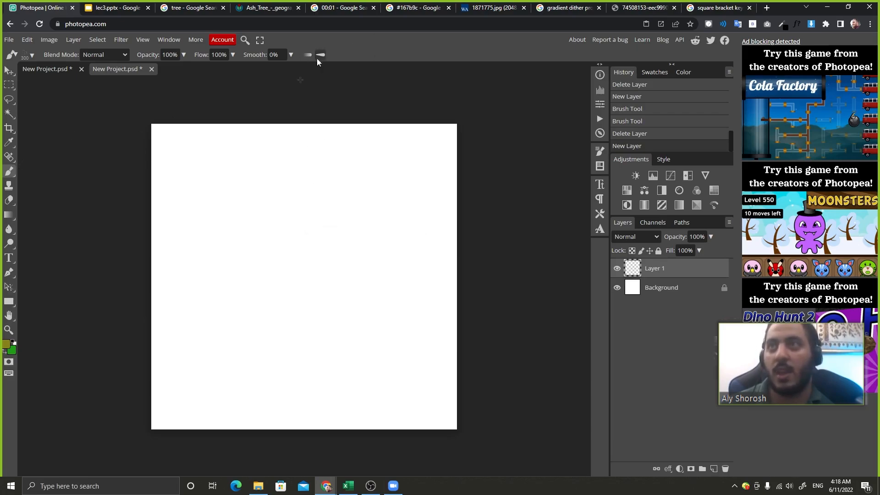
pyautogui.rightClick(137, 172)
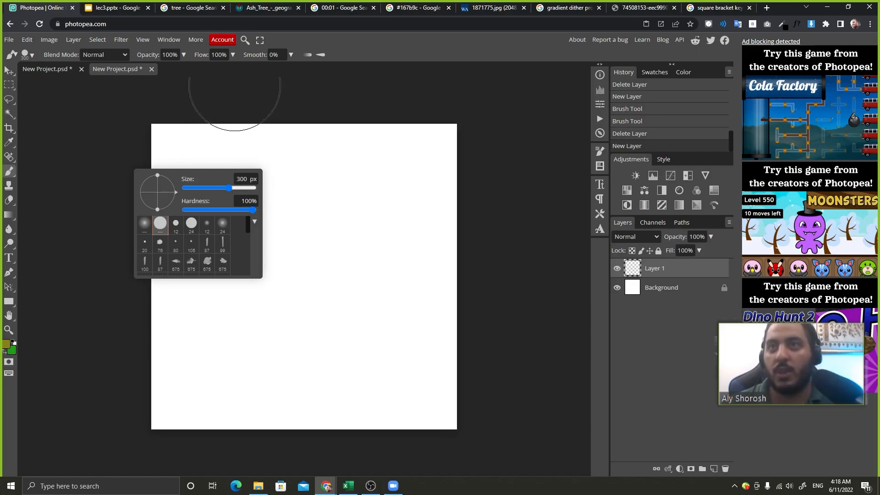
pyautogui.press('[')
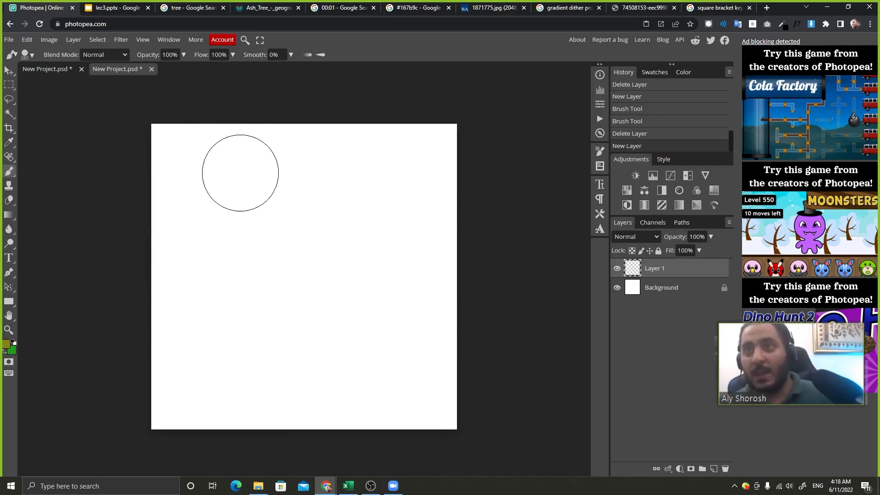
pyautogui.press('[')
pyautogui.press('[')
pyautogui.press('[')
pyautogui.press('[')
pyautogui.press('[')
pyautogui.press('[')
pyautogui.press('[')
# Step: Paint test strokes on Layer 1, including straight vertical and horizontal lines, and undo them all
pyautogui.moveTo(197, 181)
pyautogui.mouseDown()
pyautogui.moveTo(277, 209)
pyautogui.moveTo(385, 285)
pyautogui.mouseUp()
pyautogui.hotkey('ctrl', 'z')
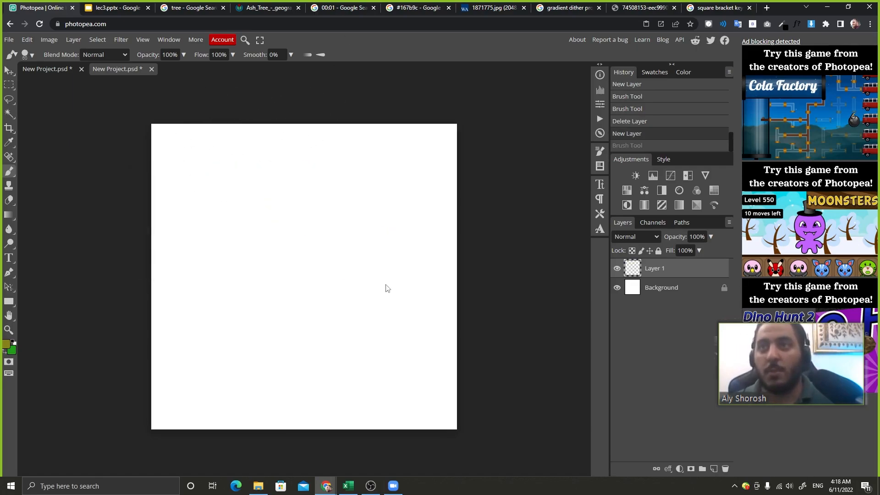
pyautogui.click(194, 185)
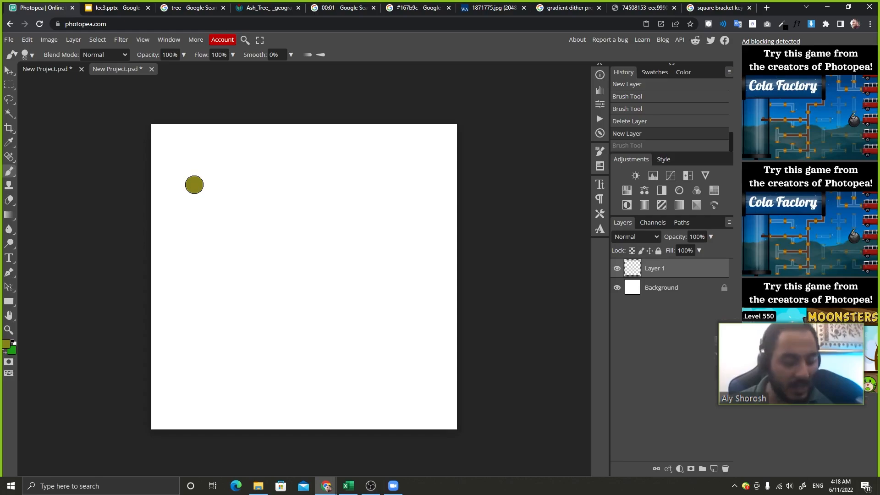
pyautogui.moveTo(205, 186)
pyautogui.mouseDown()
pyautogui.moveTo(339, 182)
pyautogui.moveTo(361, 144)
pyautogui.moveTo(319, 402)
pyautogui.moveTo(279, 201)
pyautogui.moveTo(251, 131)
pyautogui.moveTo(245, 160)
pyautogui.mouseUp()
pyautogui.moveTo(232, 235)
pyautogui.mouseDown()
pyautogui.moveTo(297, 236)
pyautogui.moveTo(460, 168)
pyautogui.moveTo(454, 195)
pyautogui.moveTo(373, 310)
pyautogui.moveTo(331, 318)
pyautogui.mouseUp()
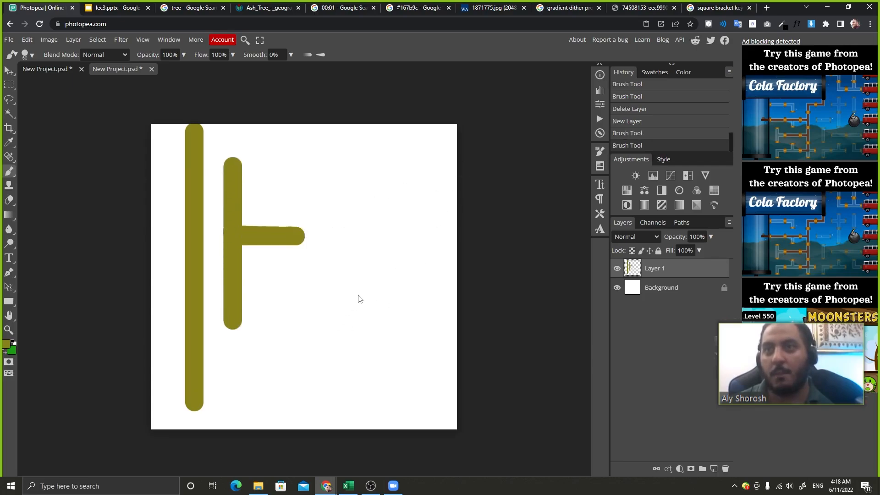
pyautogui.hotkey('ctrl', 'z')
pyautogui.hotkey('ctrl', 'z')
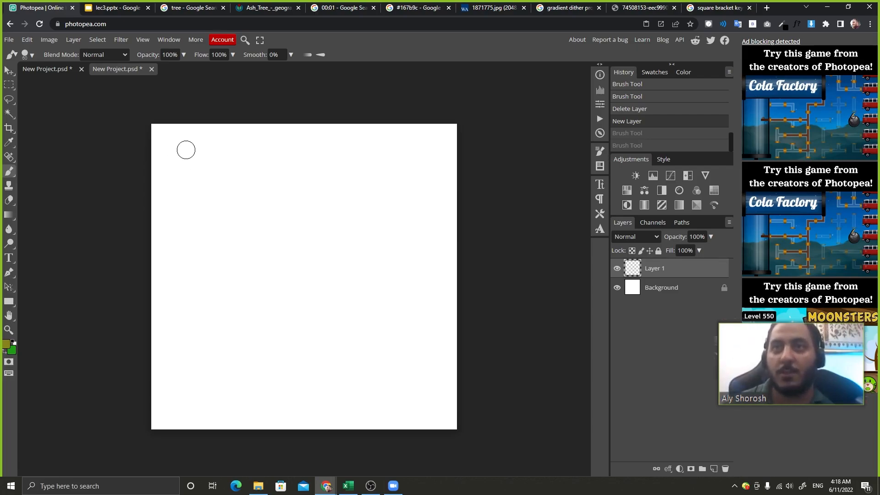
# Step: Paint a dot on Layer 1 and extend it point to point with three connected straight brush segments that cross each other
pyautogui.click(211, 169)
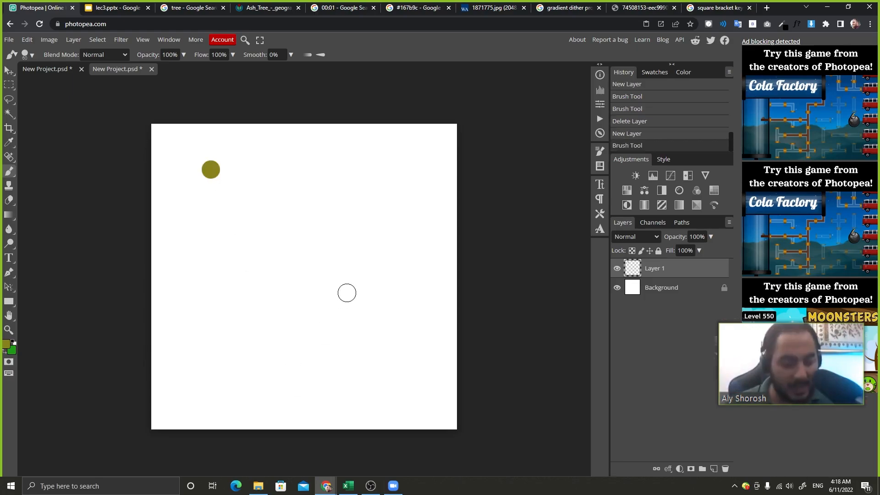
pyautogui.keyDown('shift'); pyautogui.click(347, 293); pyautogui.keyUp('shift')
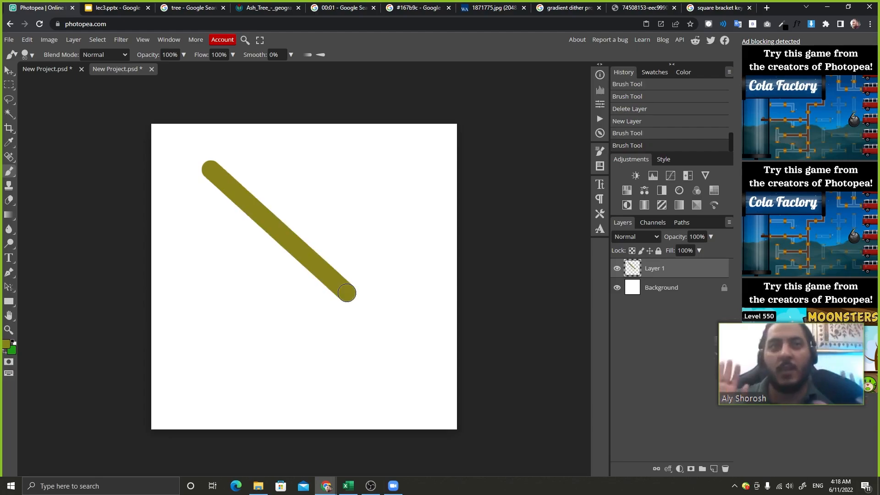
pyautogui.rightClick(398, 180)
pyautogui.hotkey('alt', 'Left')
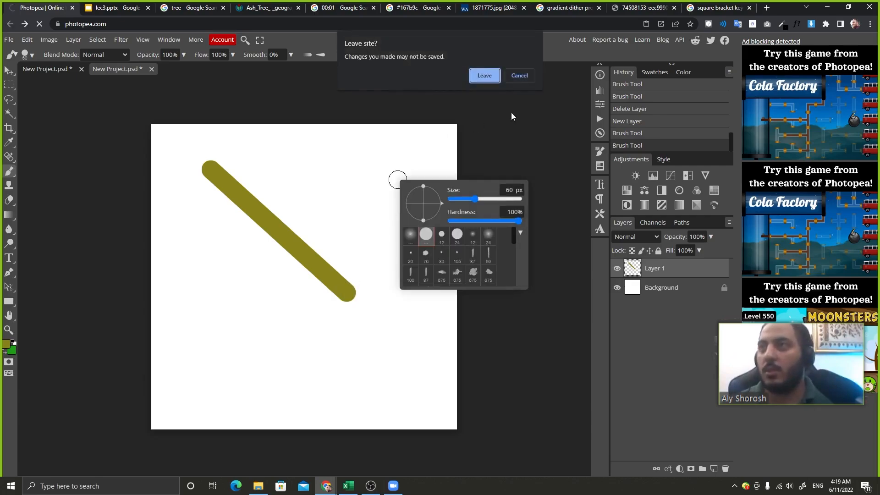
pyautogui.click(529, 77)
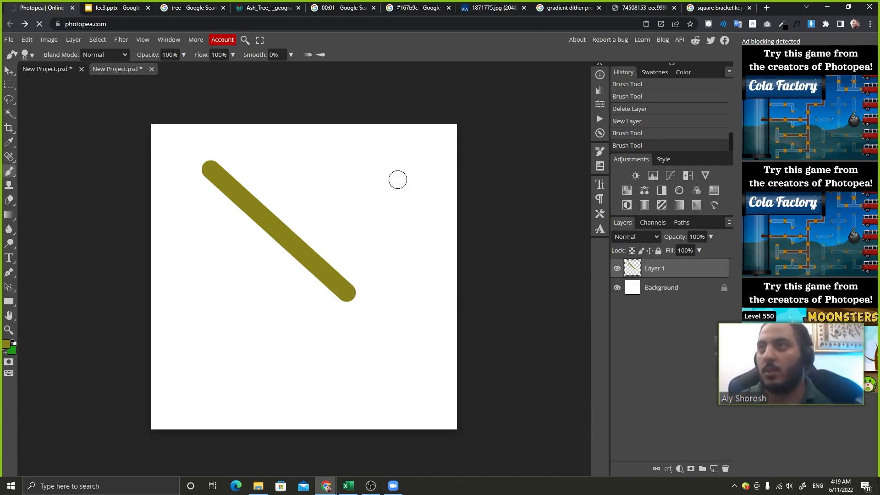
pyautogui.keyDown('shift'); pyautogui.click(351, 168); pyautogui.keyUp('shift')
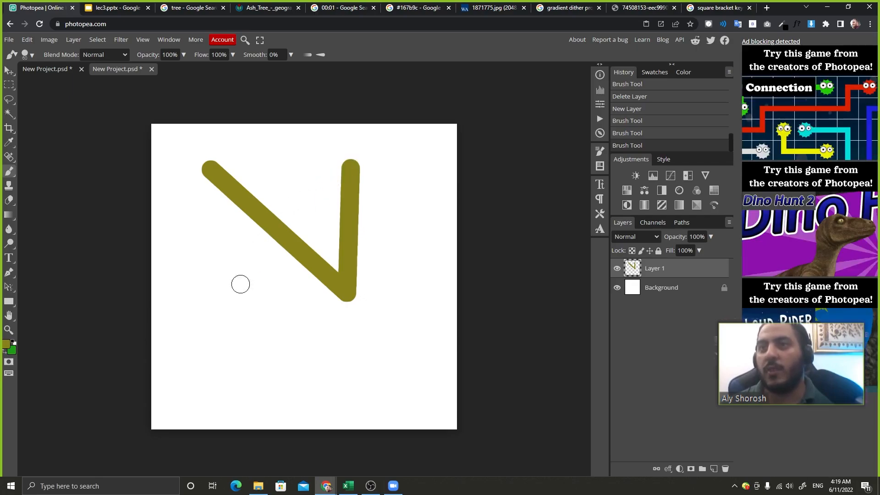
pyautogui.keyDown('shift'); pyautogui.click(214, 333); pyautogui.keyUp('shift')
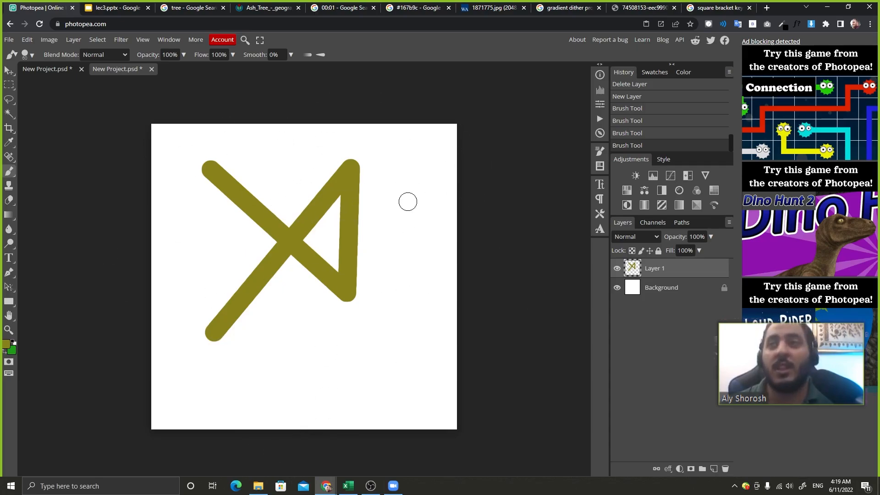
# Step: Switch to the lec3 slides to view the Brush Tool star example, and check the Google timer
pyautogui.click(114, 8)
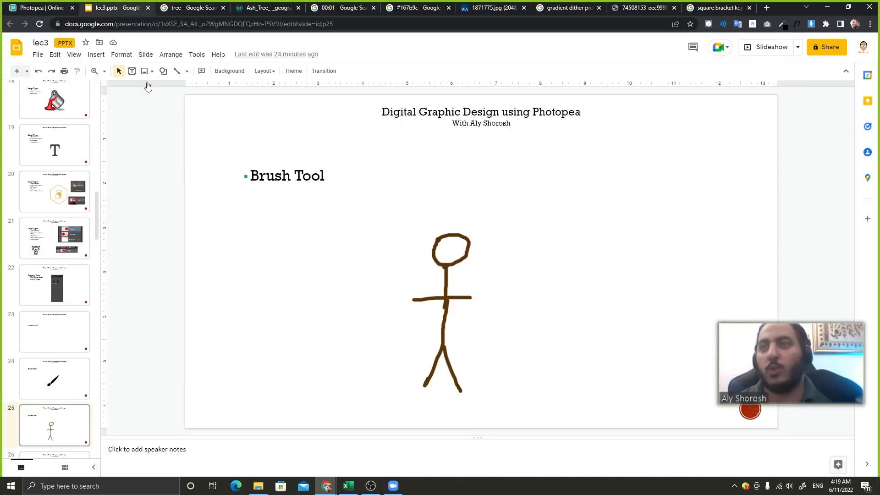
pyautogui.press('Down')
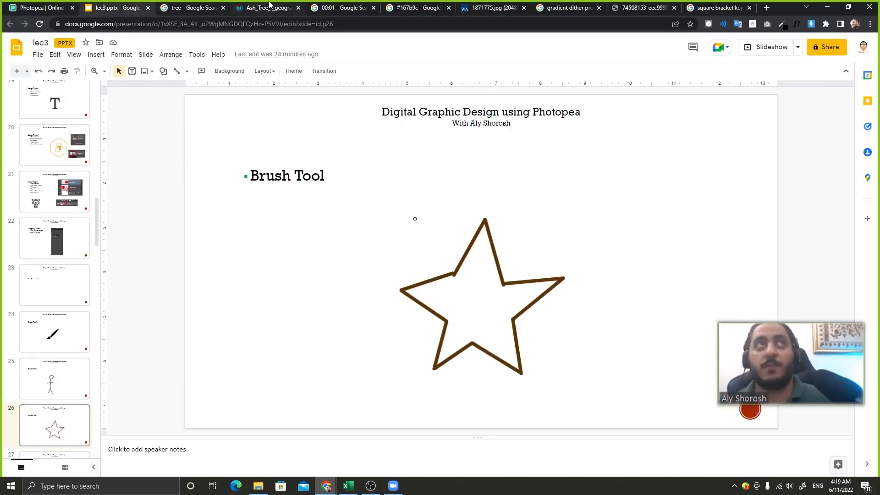
pyautogui.click(268, 8)
pyautogui.click(198, 6)
pyautogui.click(359, 6)
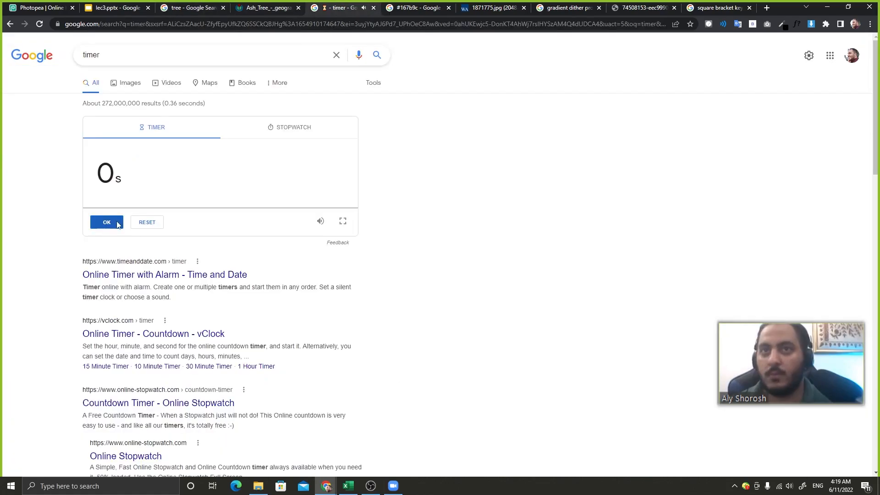
# Step: Return to Photopea and undo all the straight brush segments on Layer 1
pyautogui.click(42, 7)
pyautogui.hotkey('ctrl', 'z')
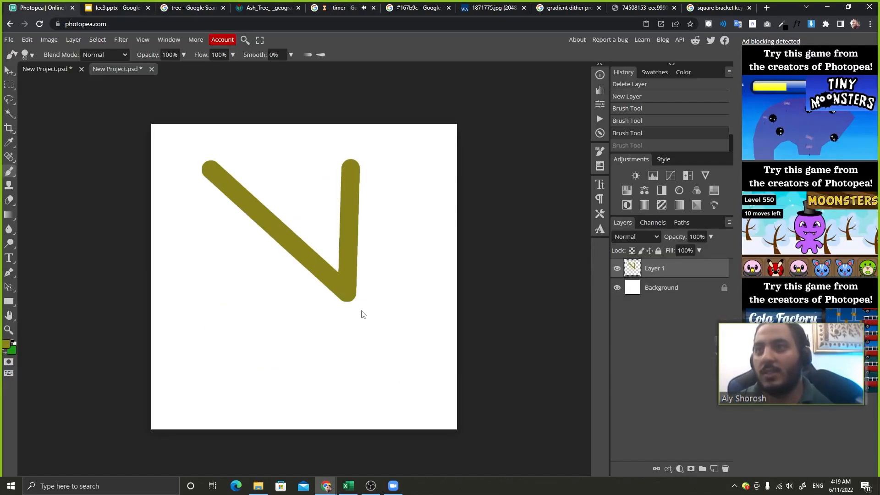
pyautogui.hotkey('ctrl', 'z')
pyautogui.hotkey('ctrl', 'z')
pyautogui.hotkey('ctrl', 'z')
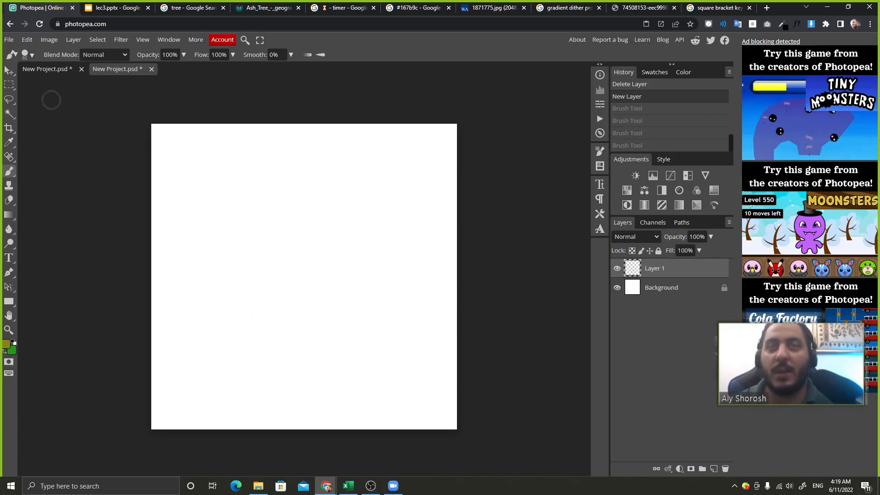
pyautogui.click(30, 57)
pyautogui.click(13, 55)
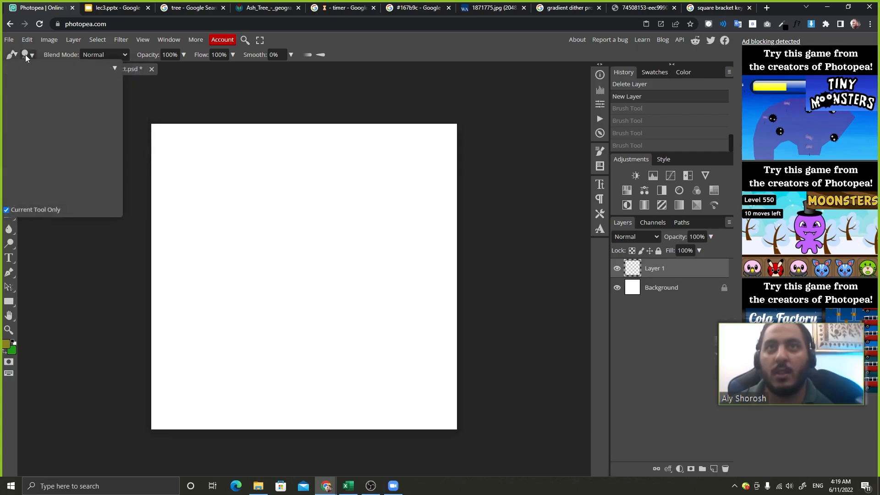
pyautogui.click(32, 55)
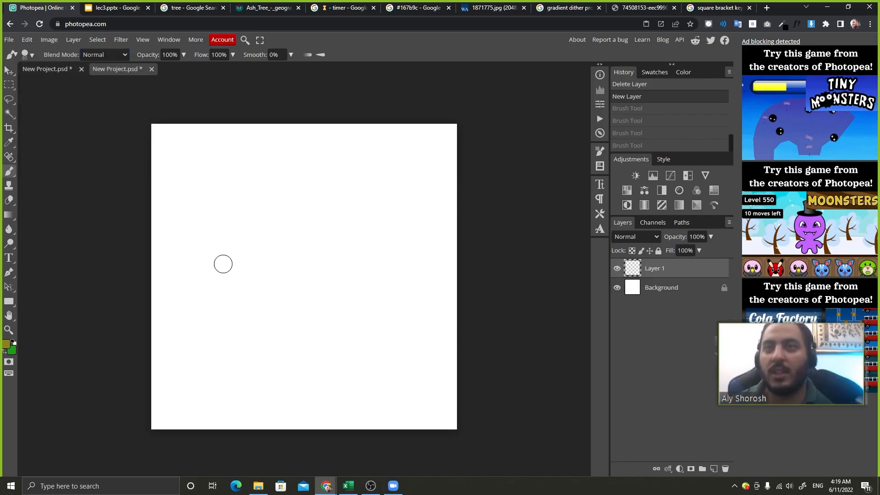
pyautogui.rightClick(226, 220)
pyautogui.rightClick(380, 209)
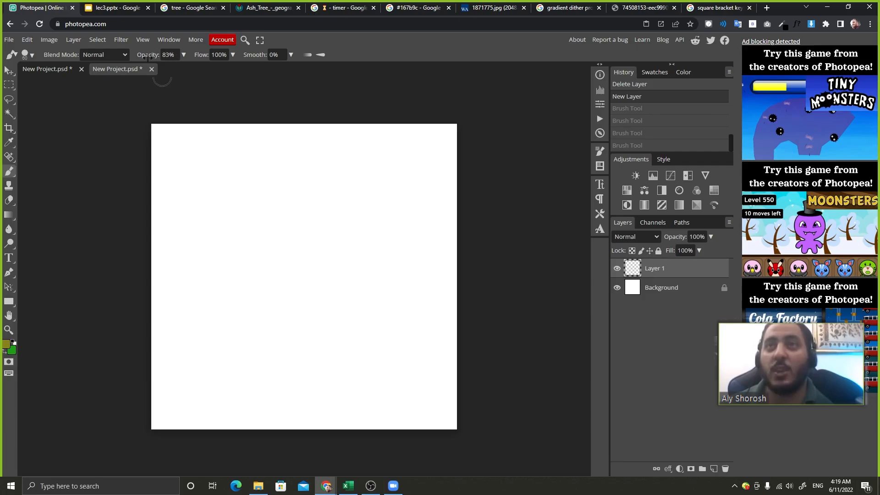
# Step: Set the brush opacity to 38% and paint many overlapping freehand strokes across Layer 1
pyautogui.press('3')
pyautogui.press('8')
pyautogui.moveTo(219, 178)
pyautogui.mouseDown()
pyautogui.moveTo(207, 226)
pyautogui.moveTo(244, 243)
pyautogui.moveTo(328, 159)
pyautogui.moveTo(365, 231)
pyautogui.moveTo(281, 341)
pyautogui.moveTo(204, 164)
pyautogui.moveTo(255, 339)
pyautogui.moveTo(312, 236)
pyautogui.moveTo(218, 447)
pyautogui.moveTo(493, 380)
pyautogui.moveTo(416, 299)
pyautogui.moveTo(308, 257)
pyautogui.moveTo(333, 357)
pyautogui.mouseUp()
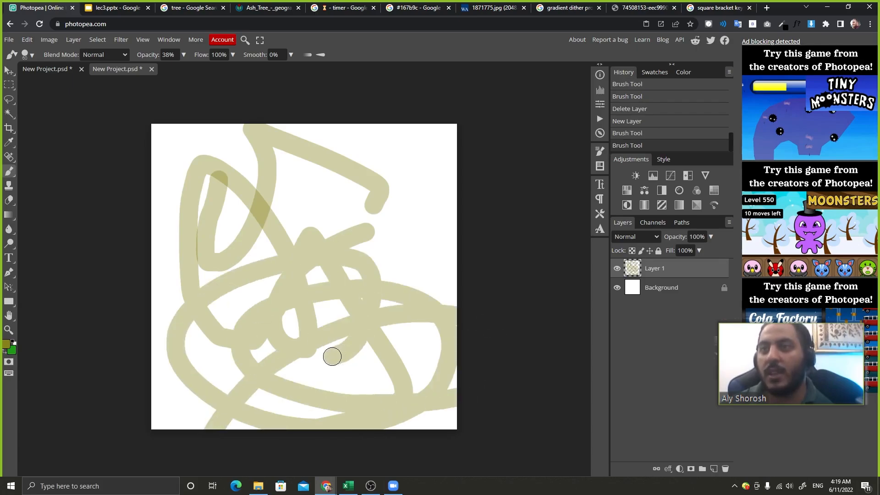
pyautogui.moveTo(414, 144)
pyautogui.mouseDown()
pyautogui.moveTo(274, 350)
pyautogui.moveTo(302, 246)
pyautogui.mouseUp()
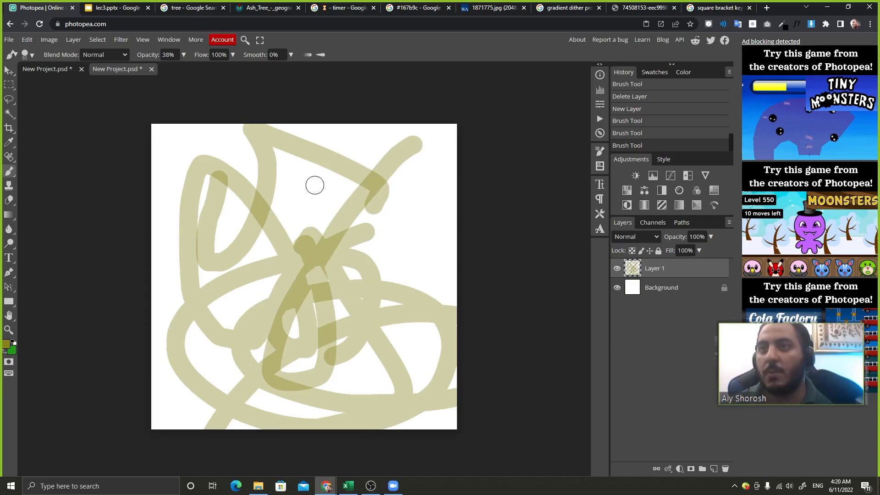
pyautogui.moveTo(314, 183); pyautogui.dragTo(329, 346)
pyautogui.moveTo(344, 196)
pyautogui.mouseDown()
pyautogui.moveTo(340, 380)
pyautogui.moveTo(353, 372)
pyautogui.mouseUp()
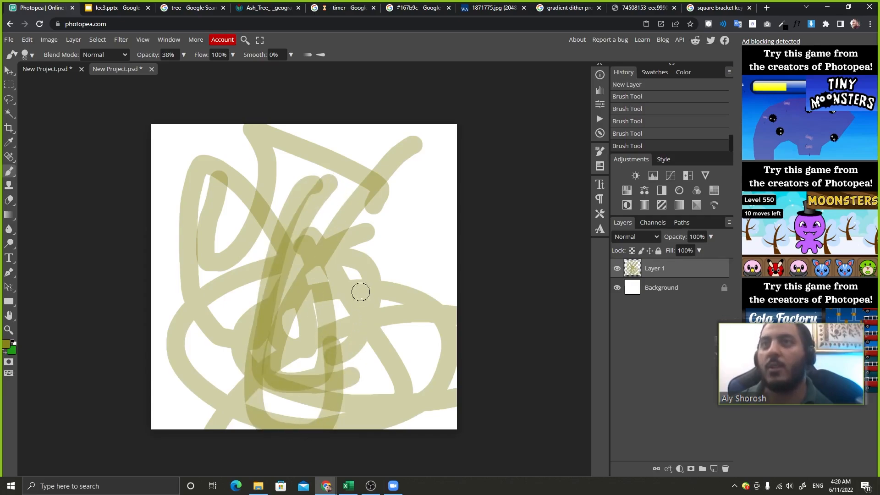
pyautogui.moveTo(418, 228)
pyautogui.mouseDown()
pyautogui.moveTo(403, 232)
pyautogui.moveTo(386, 384)
pyautogui.mouseUp()
pyautogui.moveTo(415, 219)
pyautogui.mouseDown()
pyautogui.moveTo(442, 313)
pyautogui.moveTo(405, 324)
pyautogui.mouseUp()
pyautogui.moveTo(454, 254); pyautogui.dragTo(454, 267)
# Step: Stack four semi-transparent brush dabs on the same spot in the upper-right part of the canvas
pyautogui.click(426, 200)
pyautogui.click(425, 201)
pyautogui.click(425, 201)
pyautogui.click(425, 201)
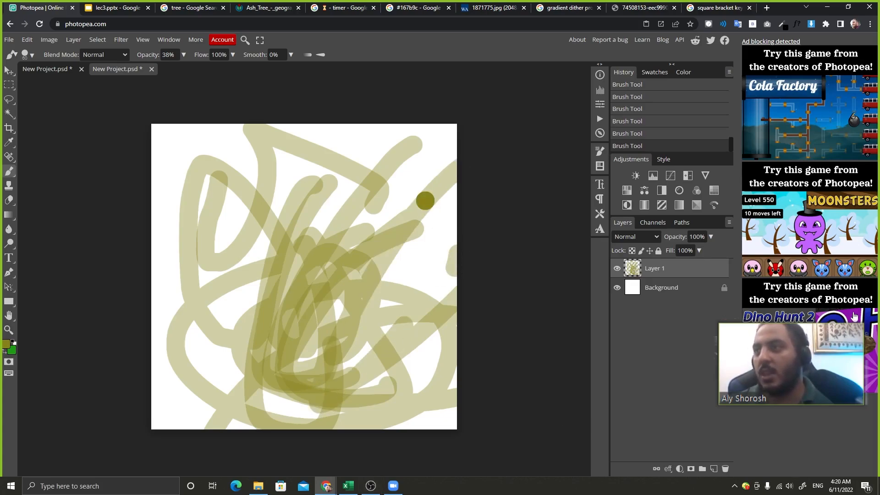
# Step: Add a new layer above Layer 1, hide Layer 1 and set the brush opacity to 100%
pyautogui.click(714, 468)
pyautogui.click(617, 287)
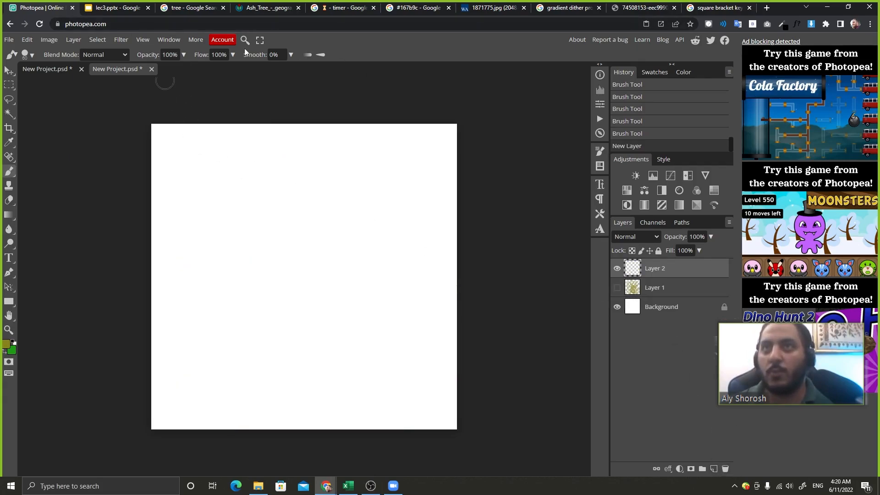
# Step: Paint test strokes on Layer 2 at 100% and 28% flow, and undo them all
pyautogui.moveTo(191, 176); pyautogui.dragTo(212, 339)
pyautogui.hotkey('ctrl', 'z')
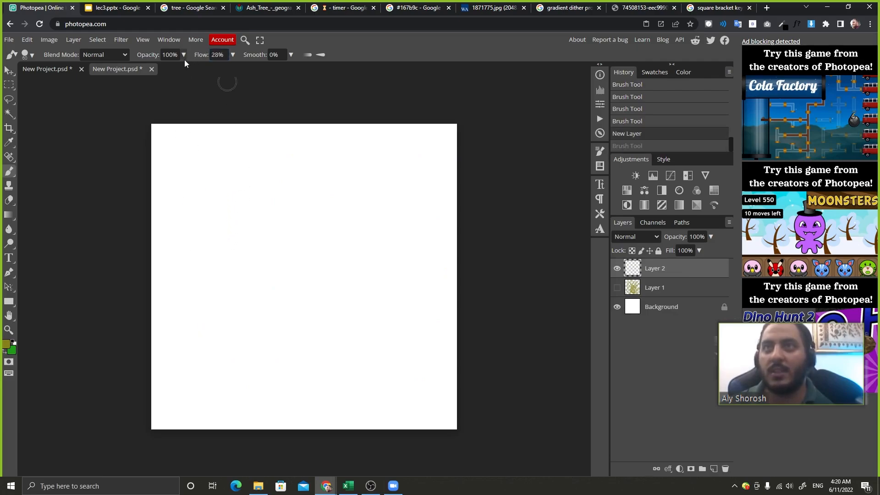
pyautogui.moveTo(225, 168)
pyautogui.mouseDown()
pyautogui.moveTo(225, 201)
pyautogui.moveTo(208, 215)
pyautogui.moveTo(198, 253)
pyautogui.moveTo(201, 342)
pyautogui.mouseUp()
pyautogui.moveTo(316, 270)
pyautogui.mouseDown()
pyautogui.moveTo(358, 291)
pyautogui.moveTo(318, 297)
pyautogui.moveTo(335, 242)
pyautogui.moveTo(388, 288)
pyautogui.moveTo(286, 213)
pyautogui.mouseUp()
pyautogui.hotkey('ctrl', 'z')
pyautogui.hotkey('ctrl', 'z')
pyautogui.hotkey('ctrl', 'z')
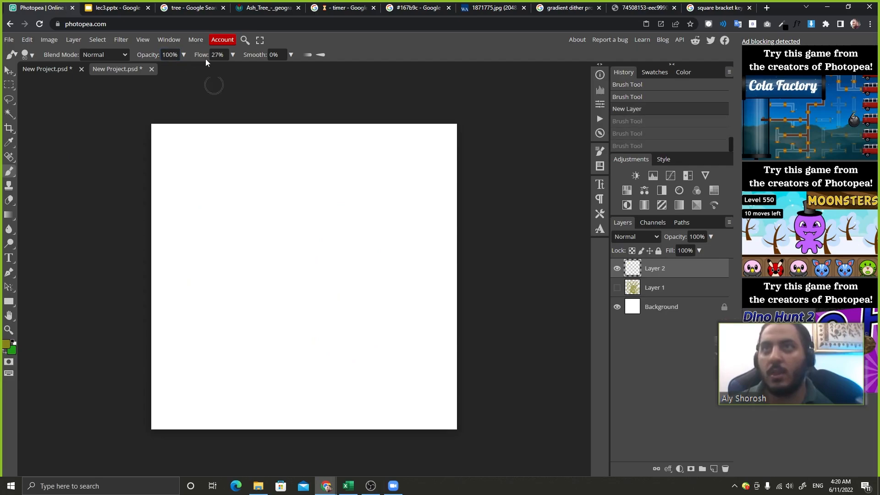
# Step: Set the brush flow to 3% and paint one long continuous scribble on Layer 2, going repeatedly over the same areas
pyautogui.moveTo(197, 204)
pyautogui.mouseDown()
pyautogui.moveTo(243, 254)
pyautogui.moveTo(256, 298)
pyautogui.mouseUp()
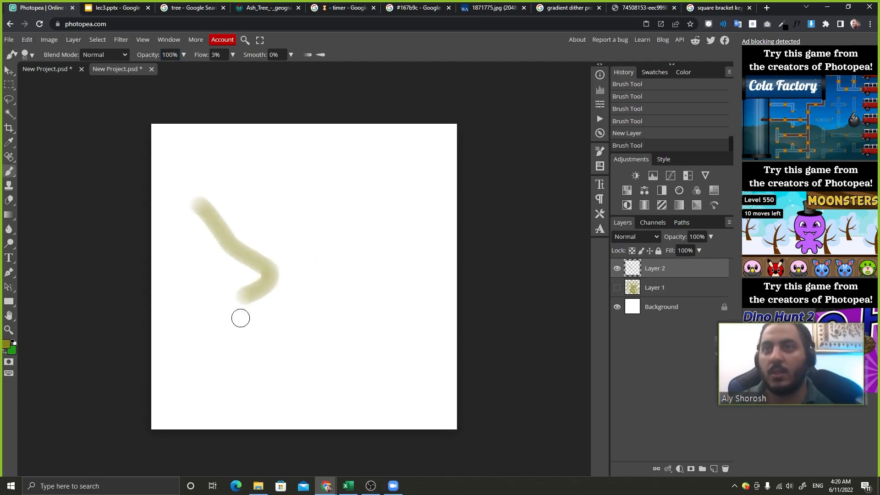
pyautogui.hotkey('ctrl', 'z')
pyautogui.moveTo(204, 144)
pyautogui.mouseDown()
pyautogui.moveTo(189, 249)
pyautogui.moveTo(189, 385)
pyautogui.moveTo(209, 399)
pyautogui.moveTo(303, 403)
pyautogui.moveTo(342, 391)
pyautogui.moveTo(361, 369)
pyautogui.moveTo(368, 336)
pyautogui.moveTo(357, 248)
pyautogui.moveTo(347, 220)
pyautogui.moveTo(324, 218)
pyautogui.moveTo(198, 272)
pyautogui.moveTo(184, 306)
pyautogui.moveTo(195, 335)
pyautogui.moveTo(236, 317)
pyautogui.moveTo(242, 293)
pyautogui.moveTo(163, 307)
pyautogui.moveTo(165, 341)
pyautogui.moveTo(239, 349)
pyautogui.moveTo(214, 319)
pyautogui.moveTo(188, 346)
pyautogui.moveTo(222, 364)
pyautogui.moveTo(228, 342)
pyautogui.moveTo(197, 363)
pyautogui.moveTo(186, 358)
pyautogui.moveTo(207, 338)
pyautogui.moveTo(223, 360)
pyautogui.moveTo(238, 352)
pyautogui.moveTo(220, 370)
pyautogui.moveTo(235, 362)
pyautogui.moveTo(214, 350)
pyautogui.moveTo(174, 380)
pyautogui.moveTo(201, 374)
pyautogui.moveTo(217, 399)
pyautogui.moveTo(206, 366)
pyautogui.moveTo(223, 341)
pyautogui.moveTo(192, 381)
pyautogui.moveTo(197, 361)
pyautogui.moveTo(254, 369)
pyautogui.moveTo(292, 326)
pyautogui.moveTo(379, 379)
pyautogui.moveTo(408, 341)
pyautogui.moveTo(409, 236)
pyautogui.moveTo(359, 161)
pyautogui.moveTo(263, 303)
pyautogui.moveTo(220, 212)
pyautogui.moveTo(319, 252)
pyautogui.moveTo(222, 257)
pyautogui.moveTo(263, 242)
pyautogui.moveTo(273, 289)
pyautogui.moveTo(268, 224)
pyautogui.moveTo(287, 218)
pyautogui.mouseUp()
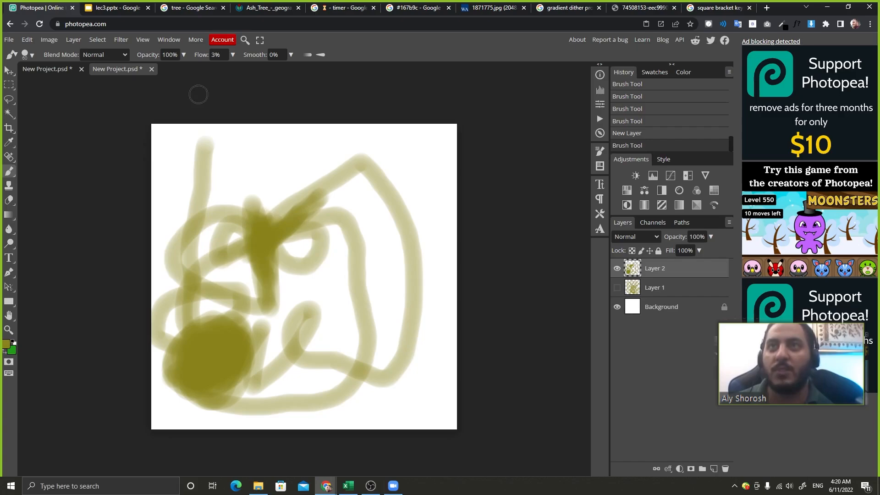
# Step: Undo the low-flow scribble, paint overlapping test strokes on Layer 2 at 32% opacity and 100% flow, and undo those strokes too
pyautogui.hotkey('ctrl', 'z')
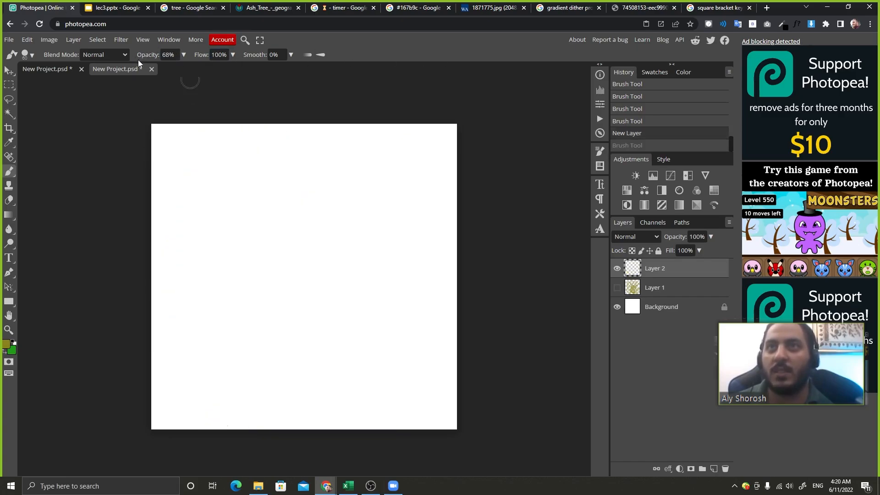
pyautogui.moveTo(138, 60); pyautogui.dragTo(119, 72)
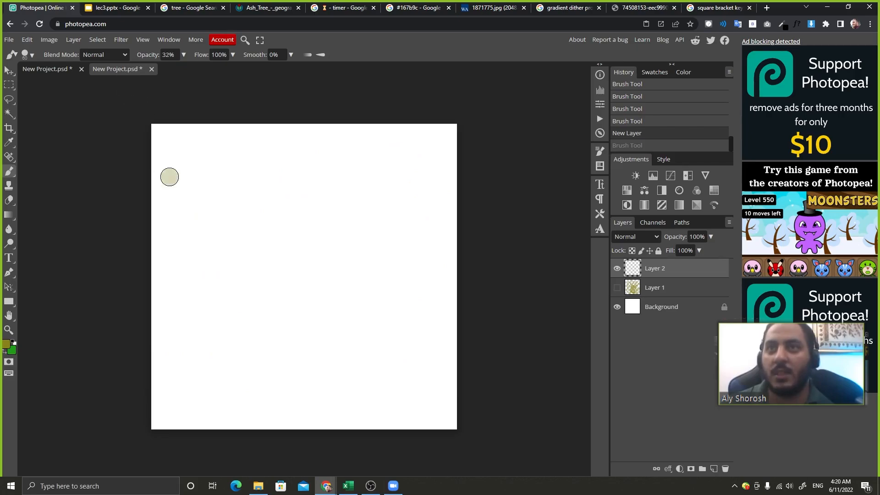
pyautogui.moveTo(169, 177)
pyautogui.mouseDown()
pyautogui.moveTo(213, 365)
pyautogui.moveTo(322, 313)
pyautogui.moveTo(196, 272)
pyautogui.moveTo(178, 380)
pyautogui.moveTo(404, 259)
pyautogui.moveTo(195, 260)
pyautogui.moveTo(368, 209)
pyautogui.moveTo(282, 296)
pyautogui.moveTo(234, 241)
pyautogui.moveTo(259, 219)
pyautogui.moveTo(238, 270)
pyautogui.moveTo(231, 228)
pyautogui.moveTo(234, 278)
pyautogui.moveTo(201, 276)
pyautogui.moveTo(333, 289)
pyautogui.moveTo(369, 256)
pyautogui.moveTo(375, 260)
pyautogui.moveTo(274, 303)
pyautogui.moveTo(268, 251)
pyautogui.moveTo(253, 271)
pyautogui.moveTo(236, 275)
pyautogui.mouseUp()
pyautogui.moveTo(311, 252); pyautogui.dragTo(309, 256)
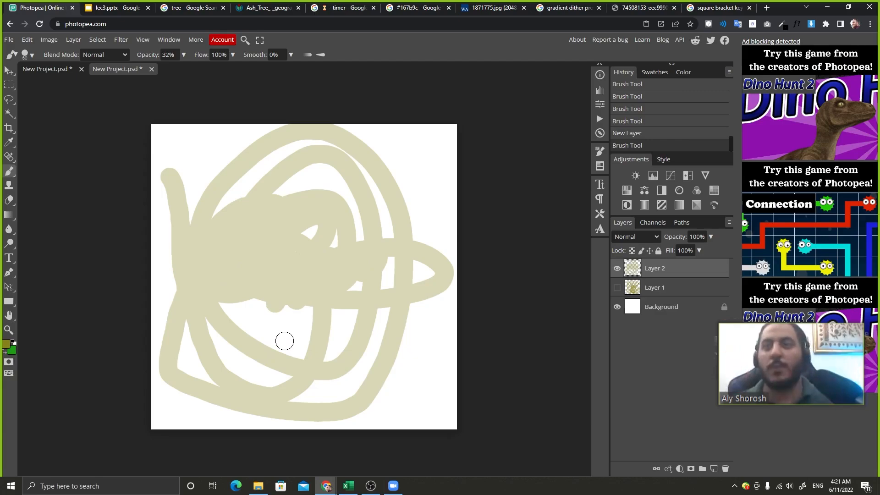
pyautogui.moveTo(284, 341)
pyautogui.mouseDown()
pyautogui.moveTo(253, 292)
pyautogui.moveTo(223, 266)
pyautogui.moveTo(255, 173)
pyautogui.moveTo(275, 210)
pyautogui.moveTo(219, 259)
pyautogui.moveTo(190, 268)
pyautogui.moveTo(241, 229)
pyautogui.mouseUp()
pyautogui.hotkey('ctrl', 'z')
pyautogui.hotkey('ctrl', 'z')
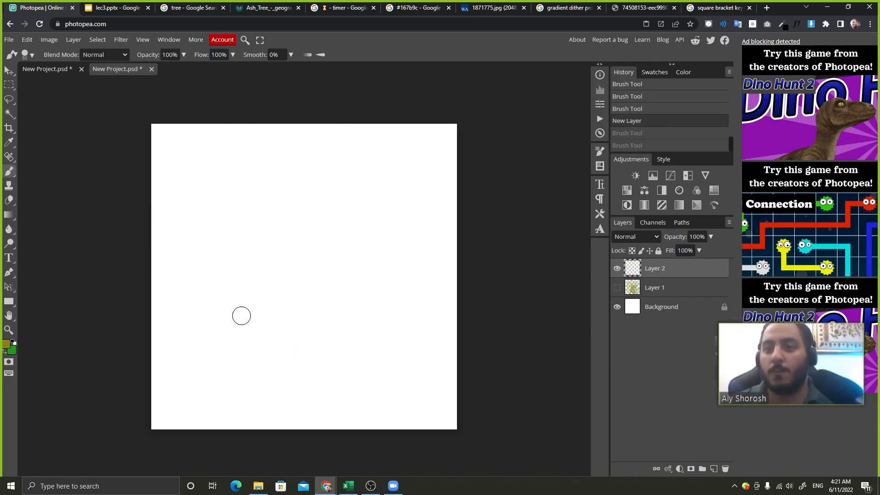
# Step: Advance the lec3 presentation in Google Slides to the Eraser Tool slide and return to Photopea
pyautogui.click(127, 4)
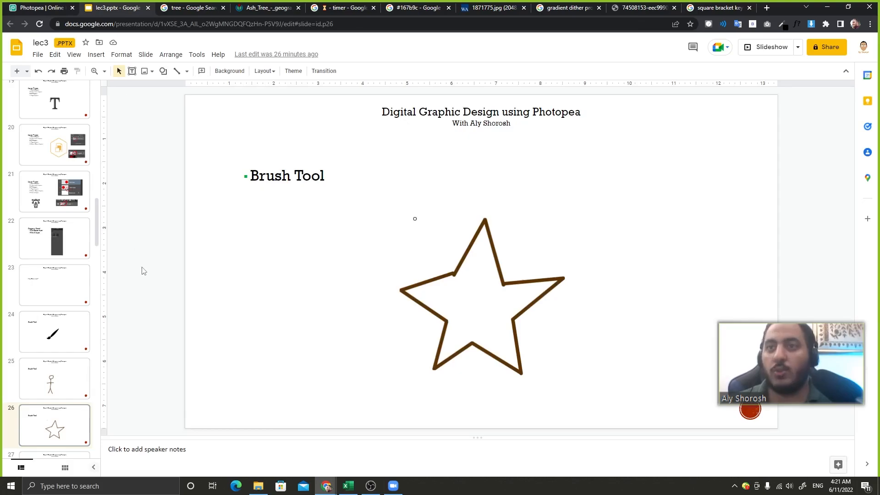
pyautogui.press('Down')
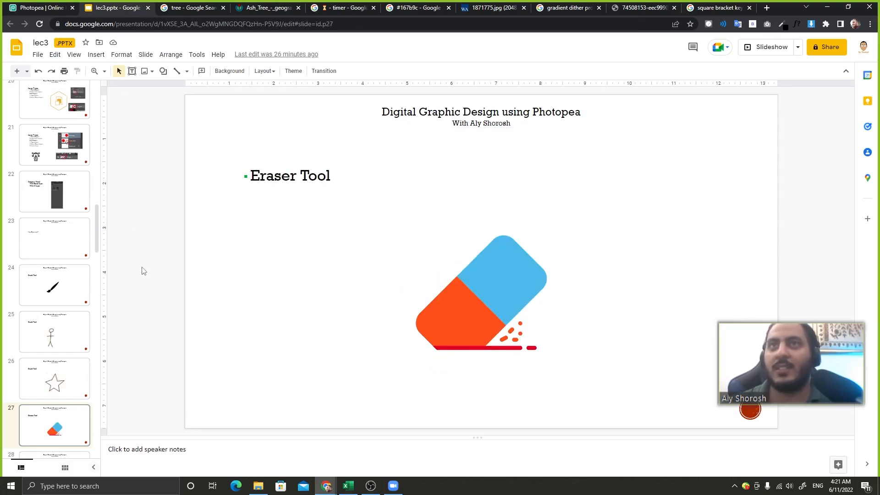
pyautogui.click(30, 5)
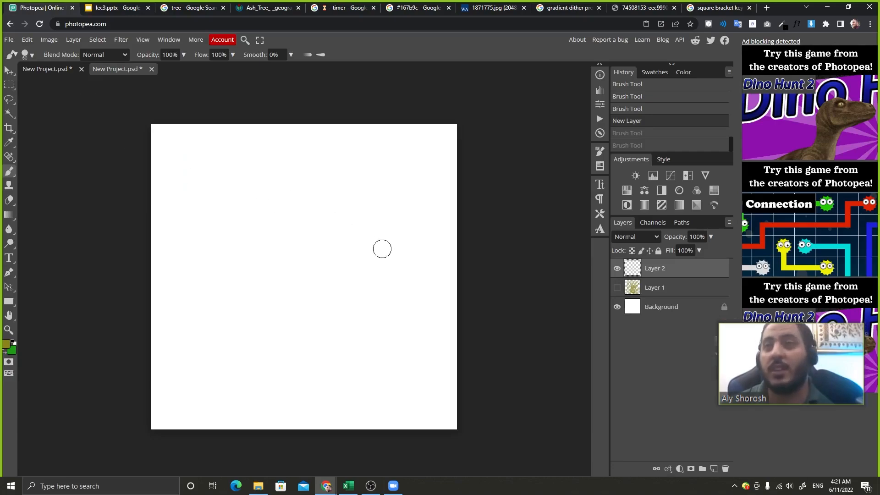
# Step: Paint a looping stroke across Layer 2 at 100% opacity and flow, and activate the Eraser tool
pyautogui.moveTo(324, 182)
pyautogui.mouseDown()
pyautogui.moveTo(189, 213)
pyautogui.moveTo(345, 262)
pyautogui.moveTo(368, 299)
pyautogui.moveTo(320, 409)
pyautogui.moveTo(298, 391)
pyautogui.mouseUp()
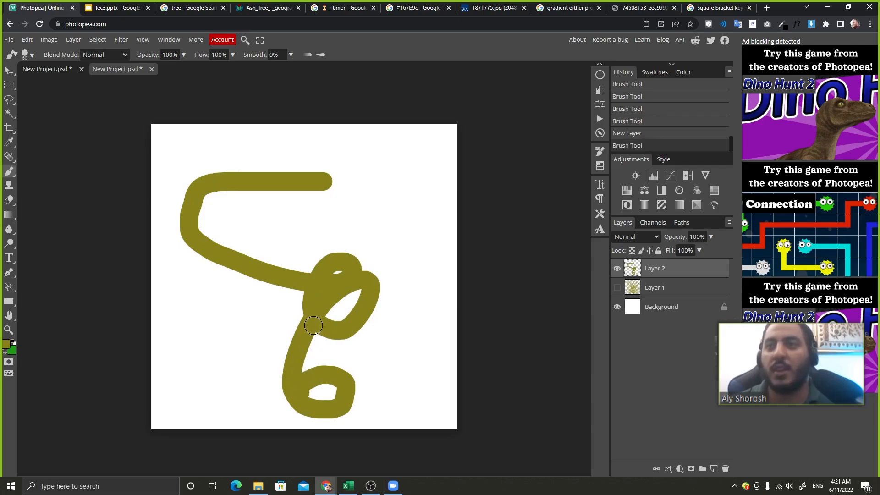
pyautogui.click(9, 202)
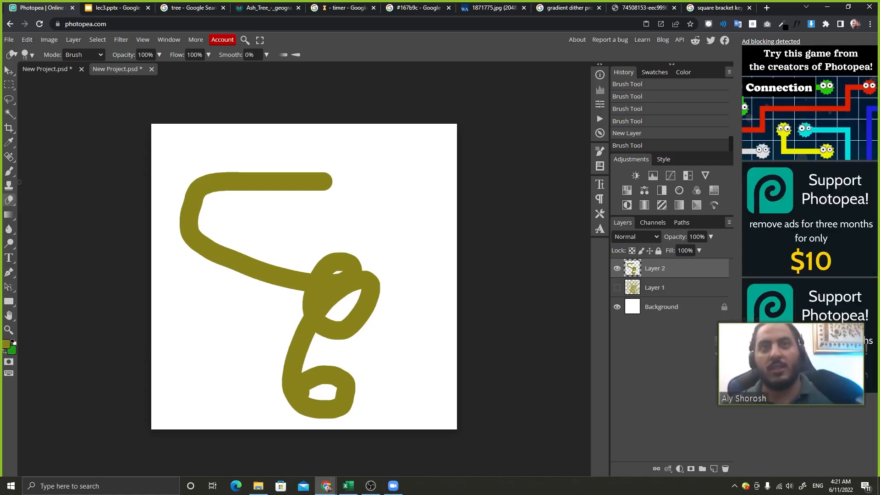
# Step: Frame the Eraser Tool tooltip in a screen capture, outline its shortcut letter with a green rectangle, and discard the capture
pyautogui.press('Print')
pyautogui.moveTo(7, 192); pyautogui.dragTo(60, 246)
pyautogui.moveTo(7, 193); pyautogui.dragTo(54, 222)
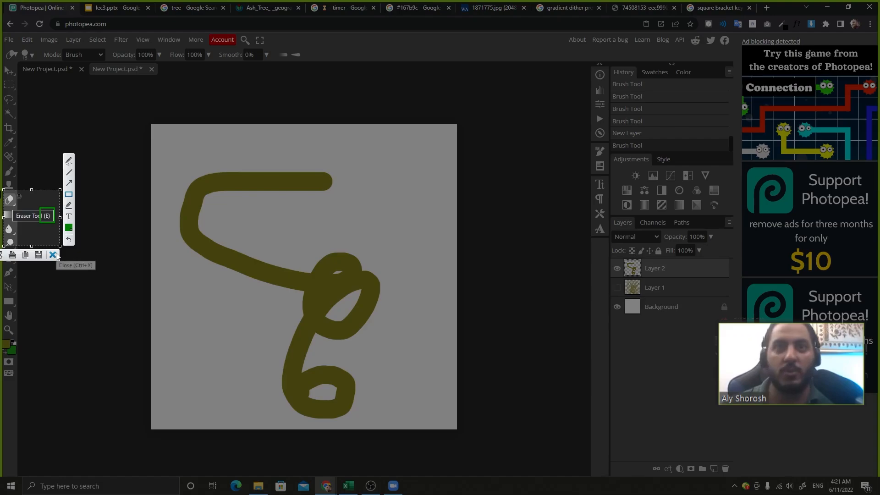
pyautogui.click(53, 255)
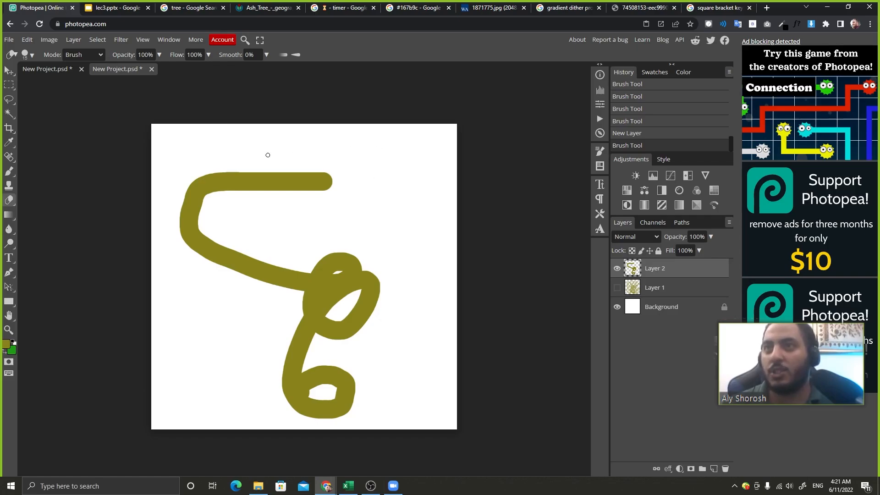
# Step: Erase thin zigzag strips across the looping stroke on Layer 2, load the layer's pixels as a selection to inspect the gaps, and deselect
pyautogui.moveTo(267, 158)
pyautogui.mouseDown()
pyautogui.moveTo(305, 151)
pyautogui.moveTo(311, 175)
pyautogui.moveTo(289, 292)
pyautogui.moveTo(263, 326)
pyautogui.moveTo(360, 244)
pyautogui.moveTo(305, 291)
pyautogui.moveTo(274, 339)
pyautogui.moveTo(282, 289)
pyautogui.moveTo(333, 234)
pyautogui.moveTo(308, 267)
pyautogui.mouseUp()
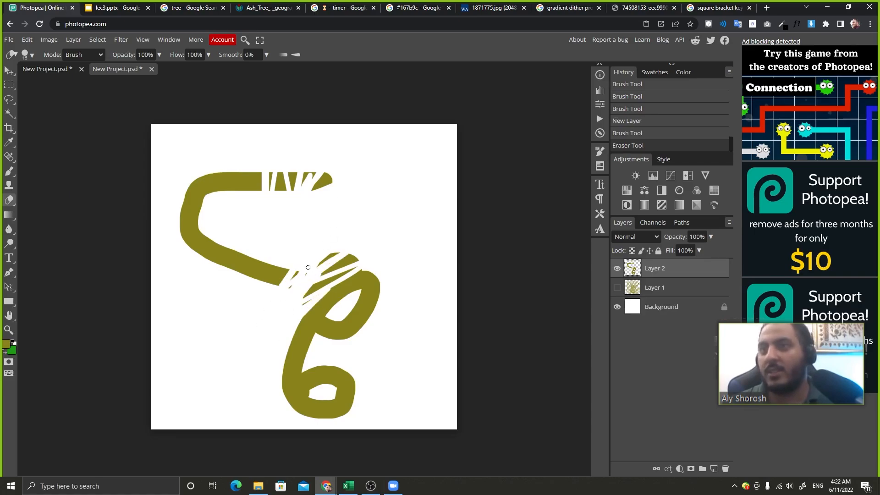
pyautogui.keyDown('ctrl'); pyautogui.click(637, 271); pyautogui.keyUp('ctrl')
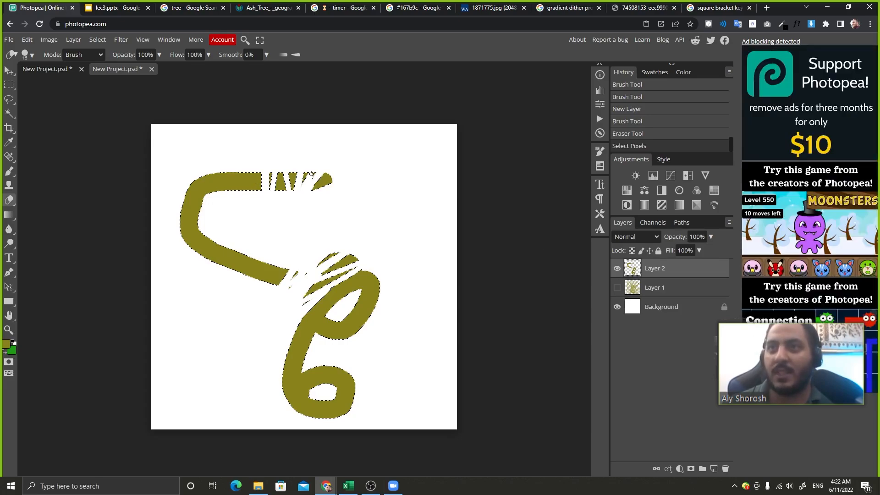
pyautogui.scroll(3, 311, 177)
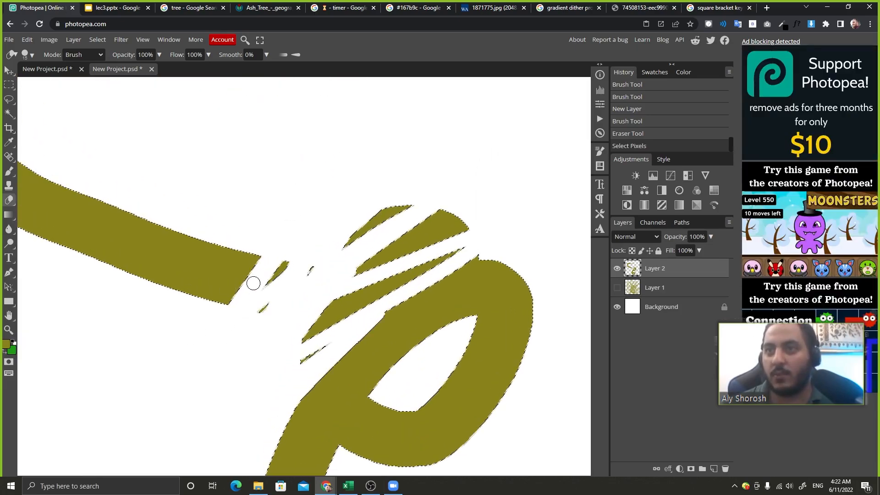
pyautogui.hotkey('ctrl', '0')
pyautogui.hotkey('ctrl', 's')
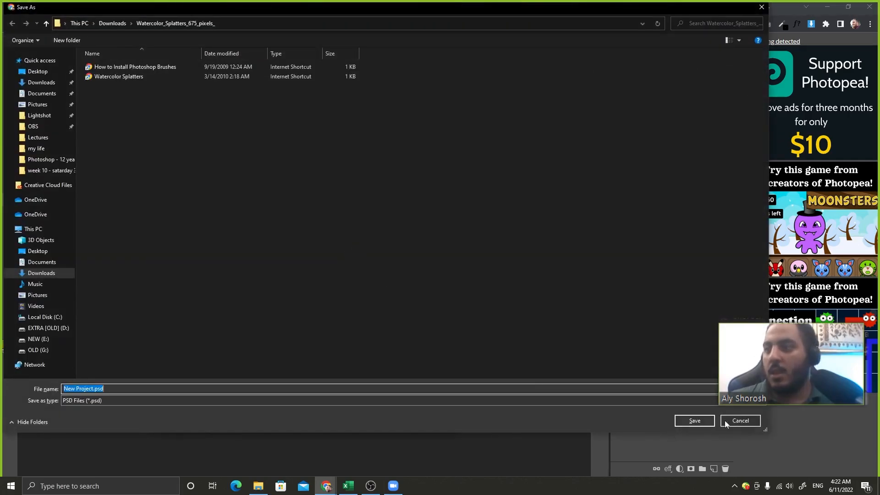
pyautogui.click(739, 420)
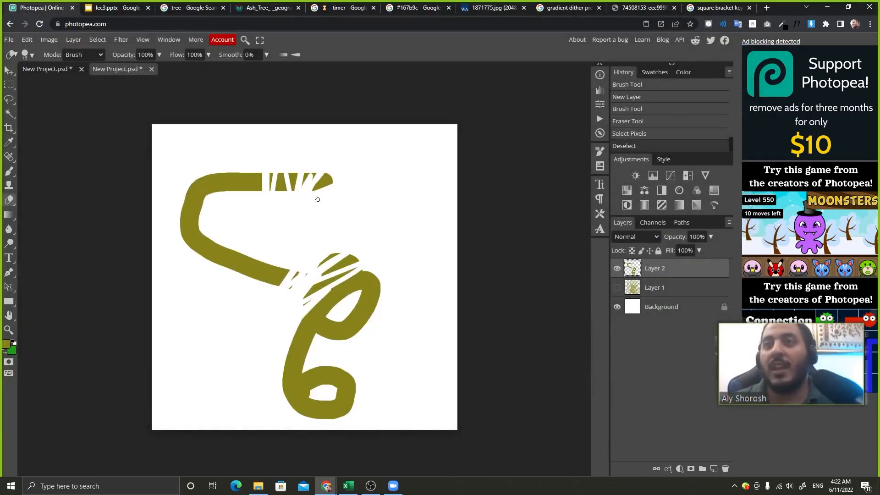
# Step: Choose a 675 px watercolor splatter brush tip for the eraser
pyautogui.rightClick(323, 161)
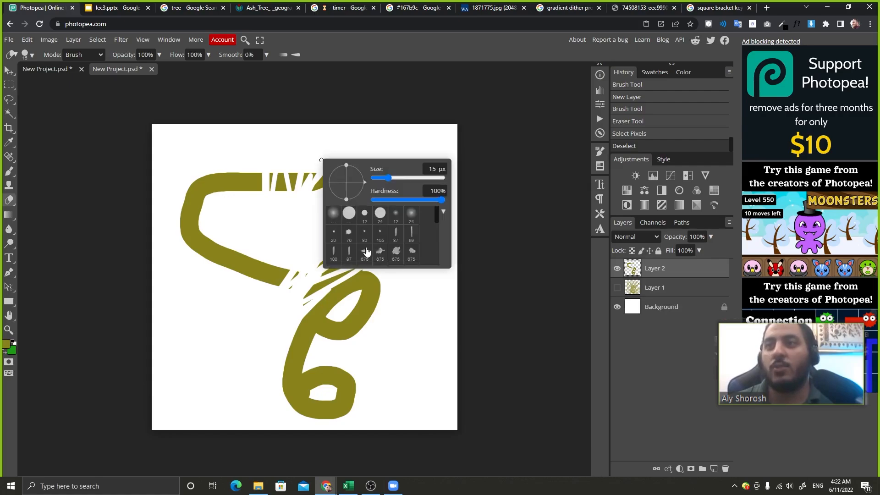
pyautogui.scroll(-2, 366, 251)
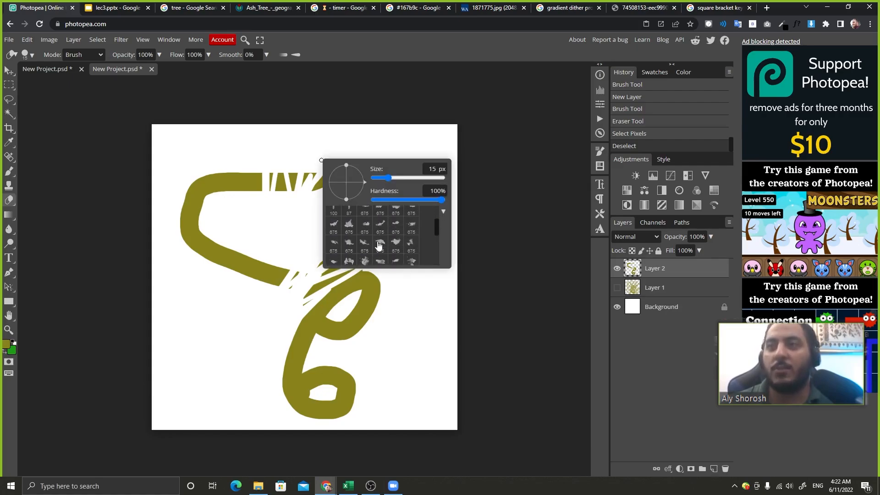
pyautogui.click(350, 226)
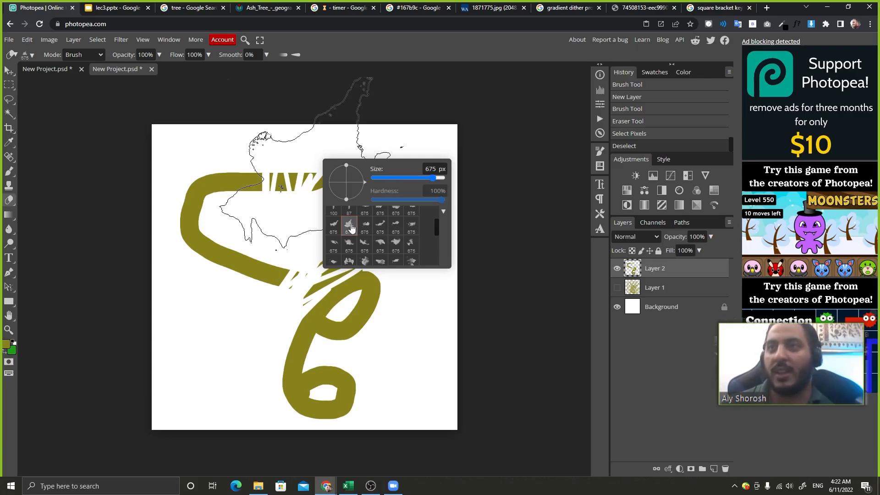
pyautogui.click(307, 59)
# Step: Erase the whole painted stroke on Layer 2 with repeated splatter dabs and sweeps over the canvas
pyautogui.click(219, 264)
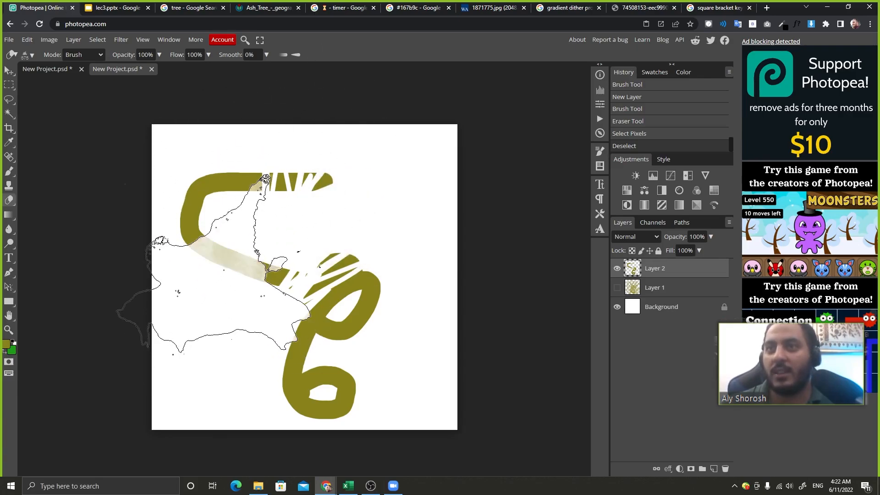
pyautogui.moveTo(292, 406)
pyautogui.mouseDown()
pyautogui.moveTo(268, 344)
pyautogui.moveTo(338, 380)
pyautogui.moveTo(380, 331)
pyautogui.moveTo(410, 285)
pyautogui.mouseUp()
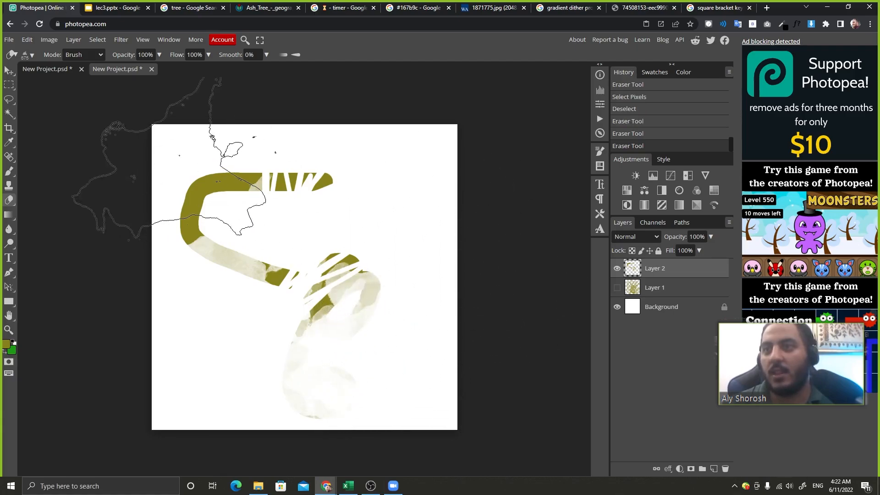
pyautogui.click(175, 149)
pyautogui.click(292, 134)
pyautogui.click(129, 230)
pyautogui.click(304, 313)
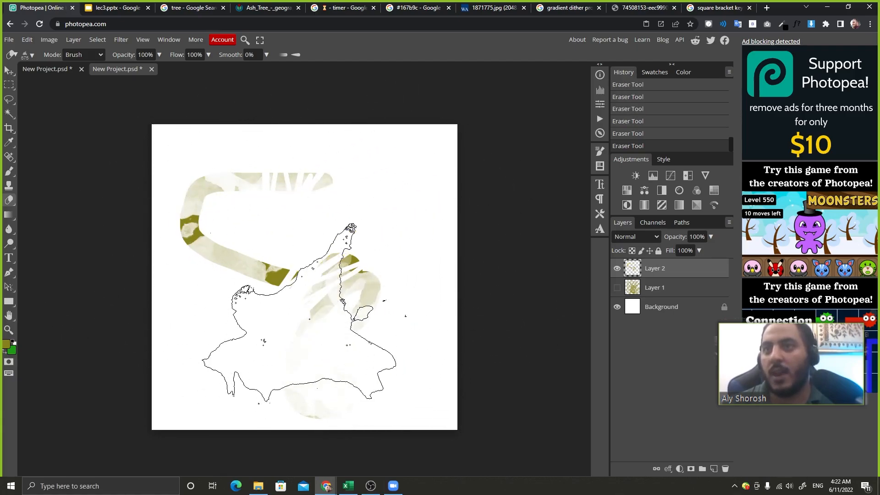
pyautogui.click(310, 259)
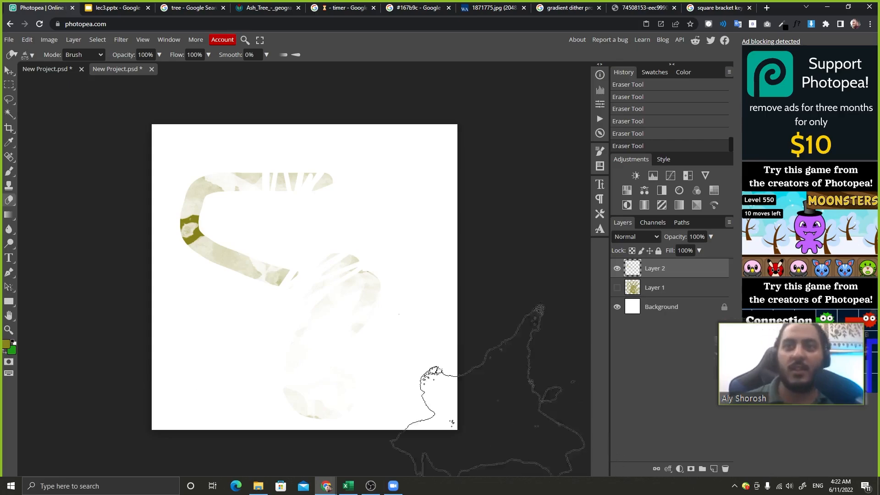
pyautogui.click(225, 238)
pyautogui.click(390, 355)
pyautogui.click(352, 262)
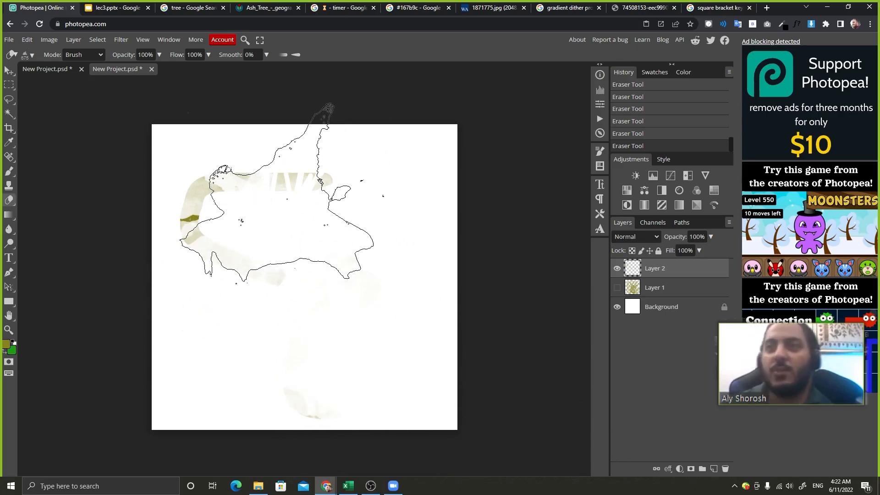
pyautogui.moveTo(276, 193)
pyautogui.mouseDown()
pyautogui.moveTo(258, 216)
pyautogui.moveTo(256, 204)
pyautogui.moveTo(278, 428)
pyautogui.mouseUp()
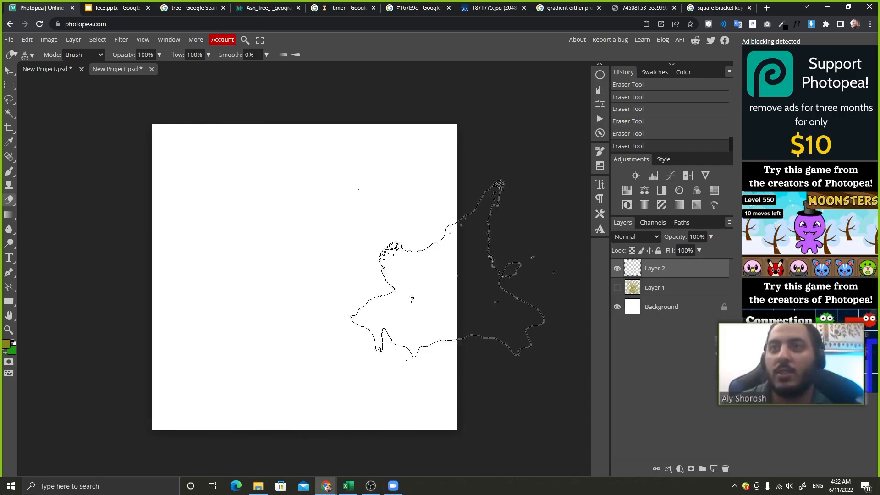
# Step: Switch the eraser to the hard round tip and reduce its size from 675 px to a small brush
pyautogui.rightClick(215, 201)
pyautogui.click(243, 257)
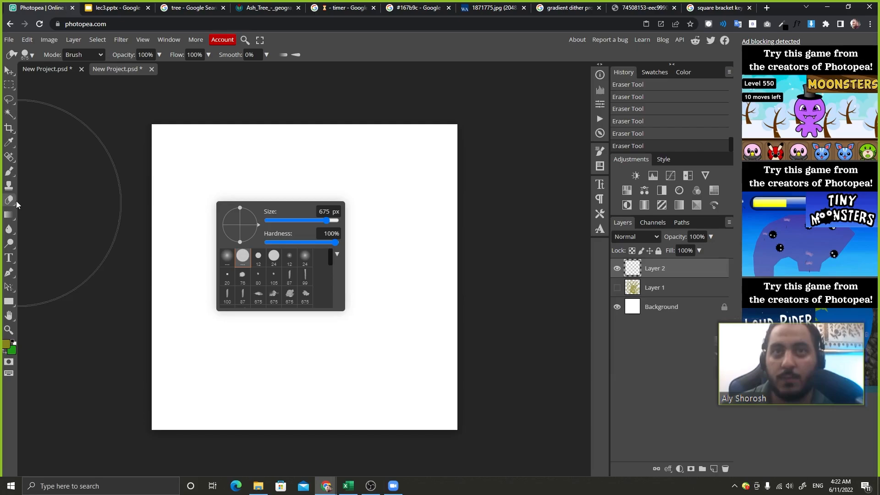
pyautogui.press('[')
pyautogui.press('[')
pyautogui.press('[')
pyautogui.press('[')
pyautogui.press('[')
pyautogui.press('[')
pyautogui.press('[')
pyautogui.press('[')
pyautogui.press('[')
pyautogui.press('[')
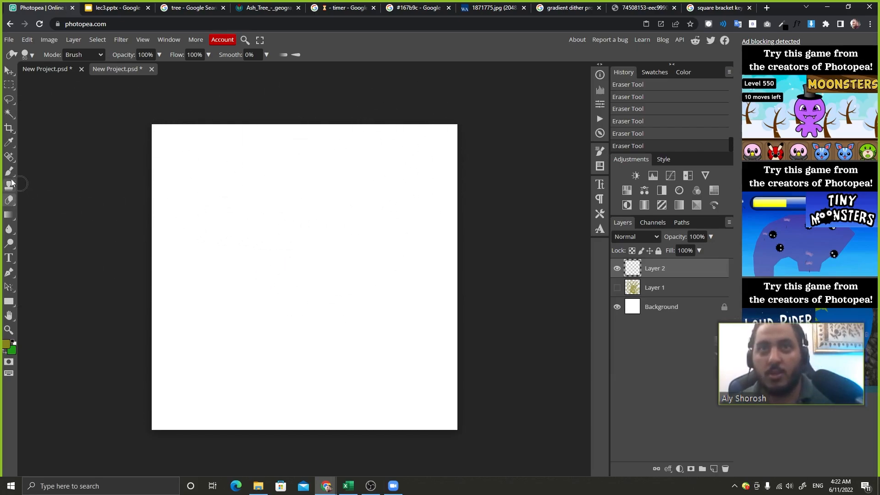
# Step: Switch to the lec3 presentation in Google Slides and advance to the Opacity vs Flow slide
pyautogui.click(130, 5)
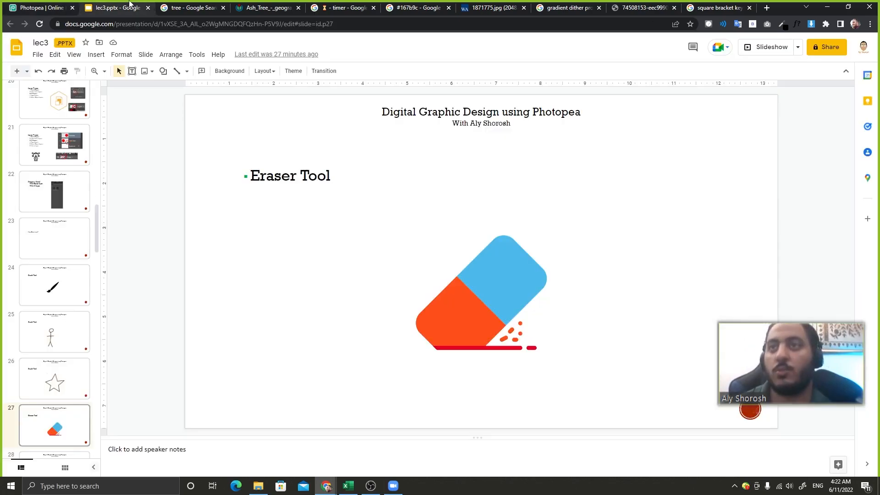
pyautogui.press('Down')
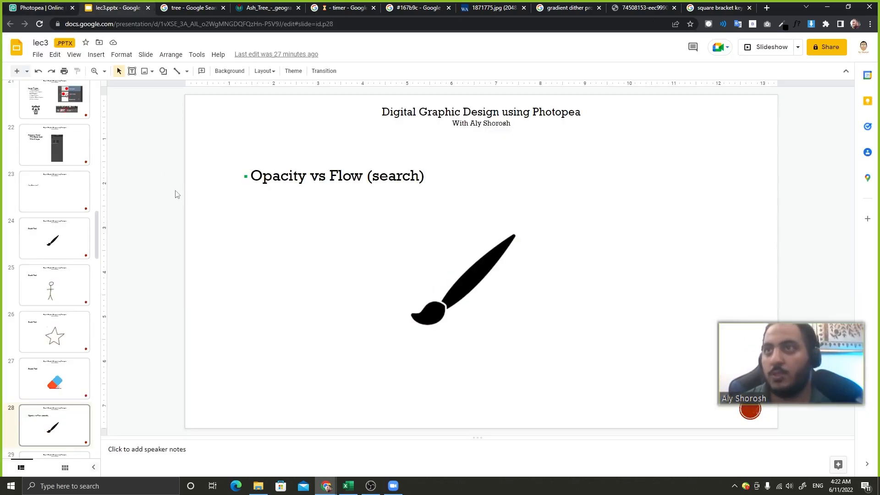
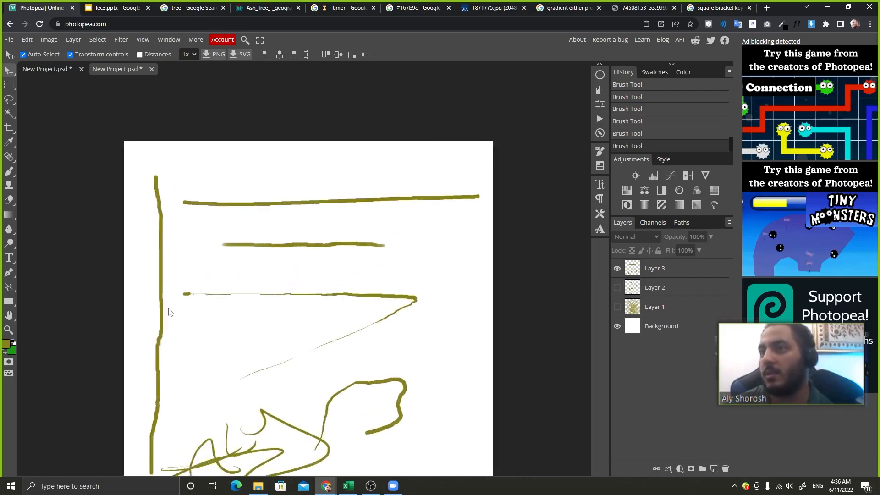
# Step: Zoom in and out repeatedly on the Layer 3 brush strokes, and pan the canvas with the Hand tool
pyautogui.scroll(-5, 170, 311)
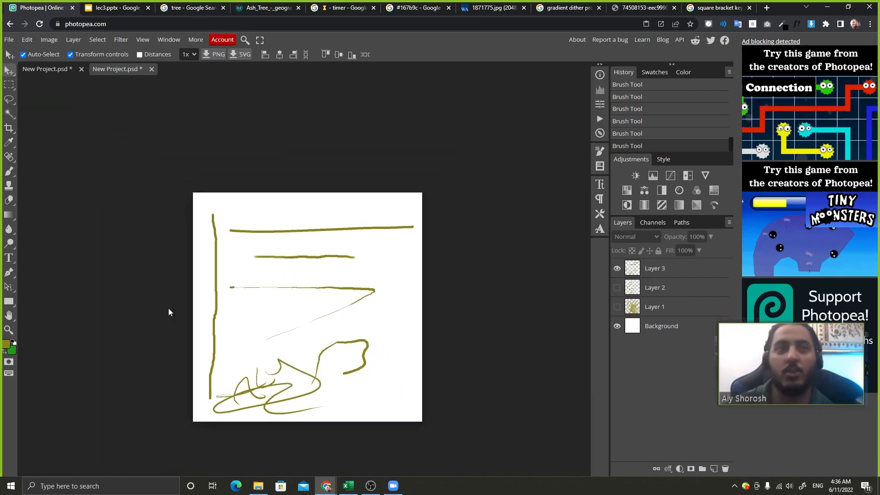
pyautogui.scroll(3, 168, 313)
pyautogui.scroll(-5, 169, 312)
pyautogui.scroll(3, 169, 312)
pyautogui.scroll(-4, 169, 312)
pyautogui.scroll(2, 169, 312)
pyautogui.scroll(2, 169, 312)
pyautogui.scroll(-4, 169, 312)
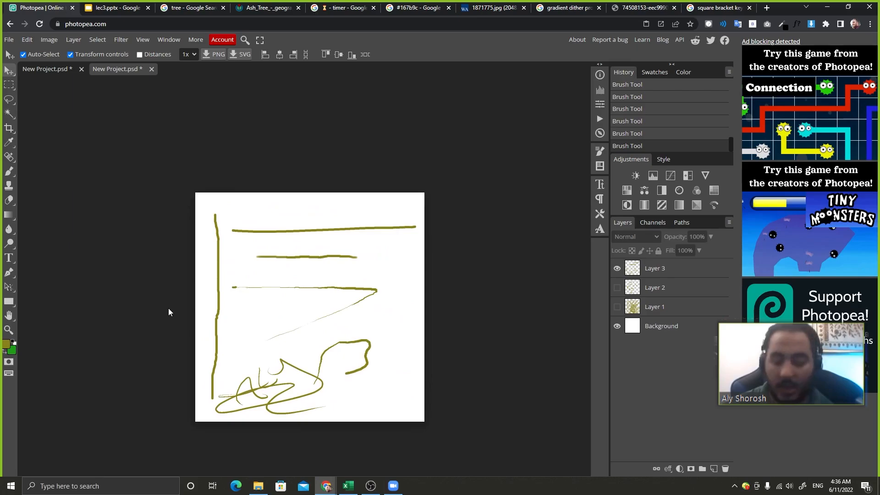
pyautogui.scroll(1, 169, 312)
pyautogui.scroll(-1, 170, 312)
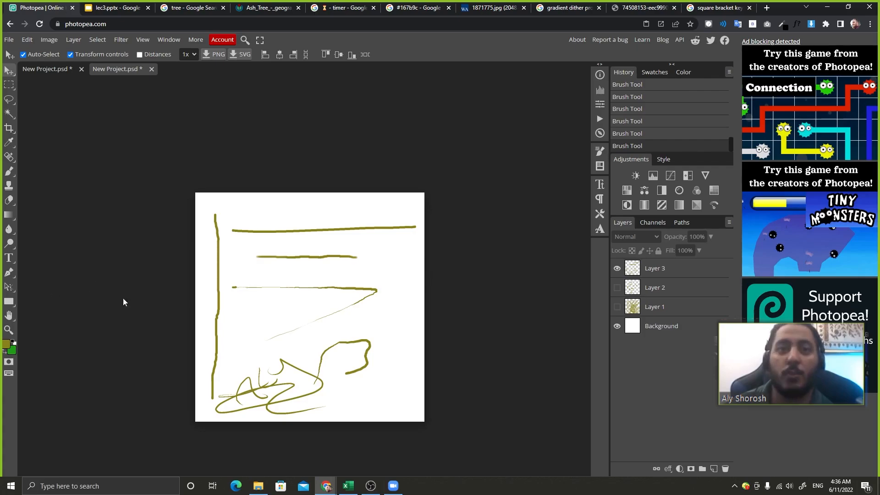
pyautogui.click(9, 316)
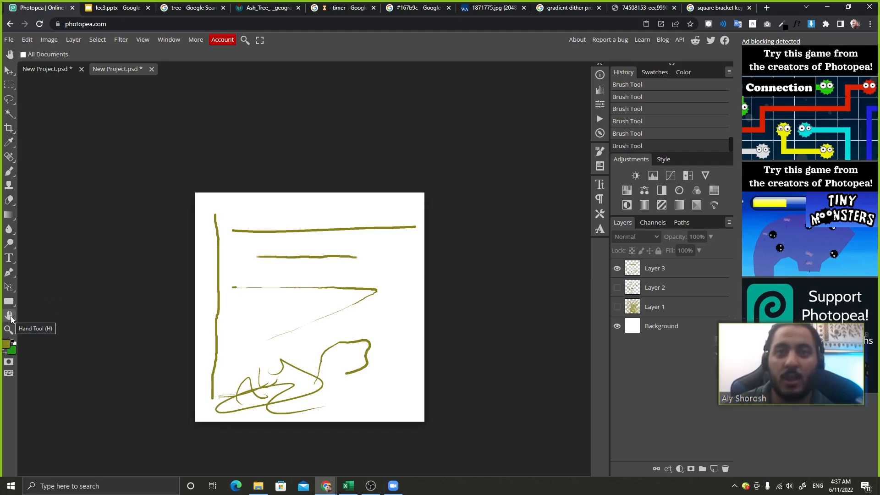
pyautogui.moveTo(266, 296); pyautogui.dragTo(215, 236)
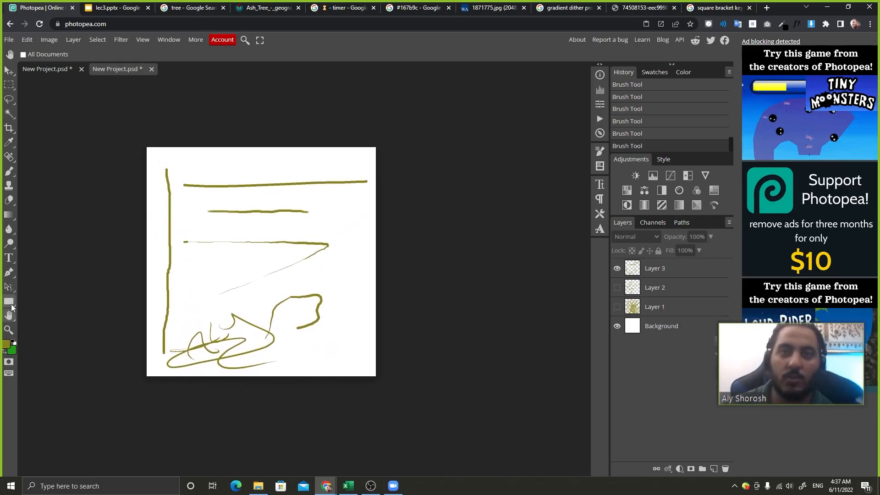
# Step: Switch from the Move tool to the Hand tool and shift the canvas slightly within the workspace
pyautogui.click(8, 302)
pyautogui.click(10, 73)
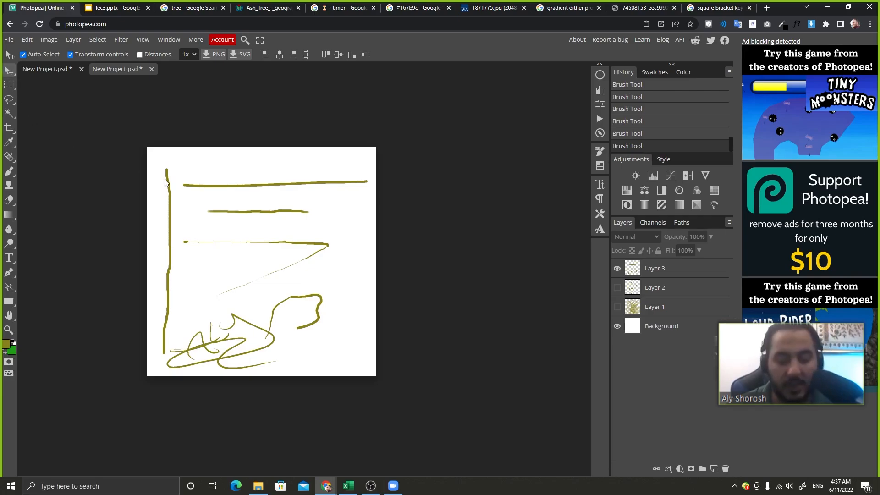
pyautogui.press('h')
pyautogui.moveTo(195, 284); pyautogui.dragTo(216, 290)
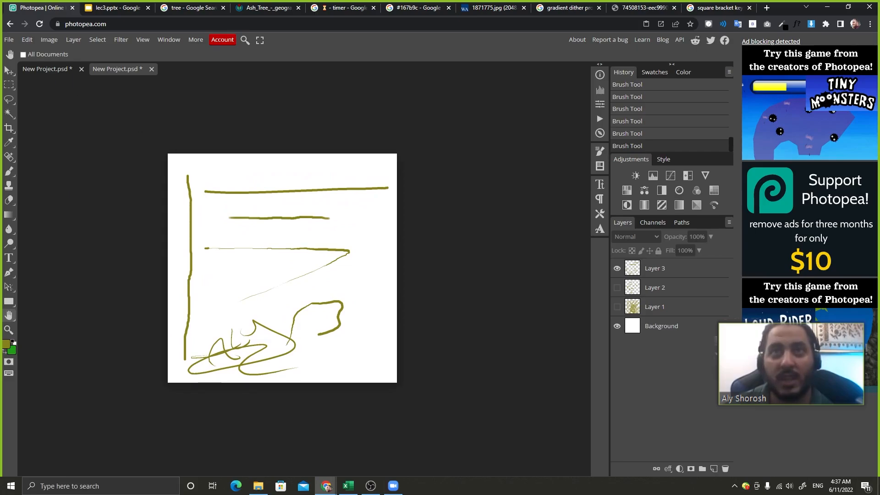
# Step: With the Brush tool active, pan the canvas around the workspace using temporary hand panning without painting
pyautogui.click(9, 70)
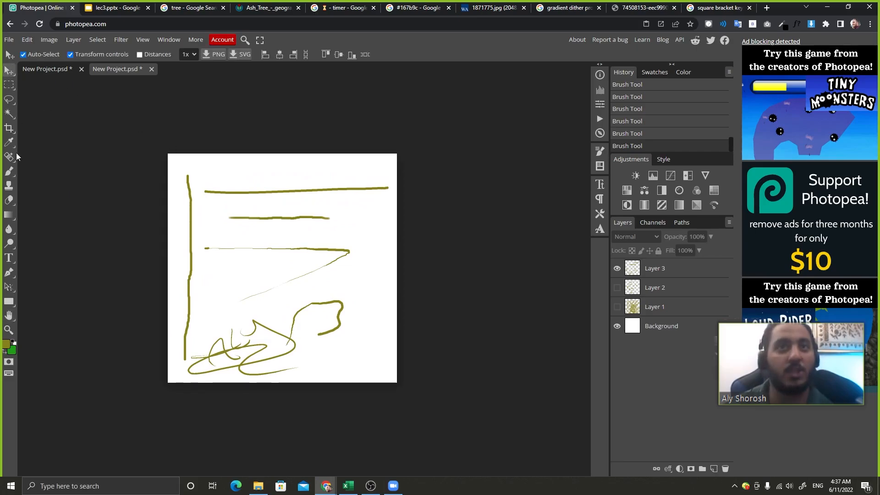
pyautogui.click(10, 171)
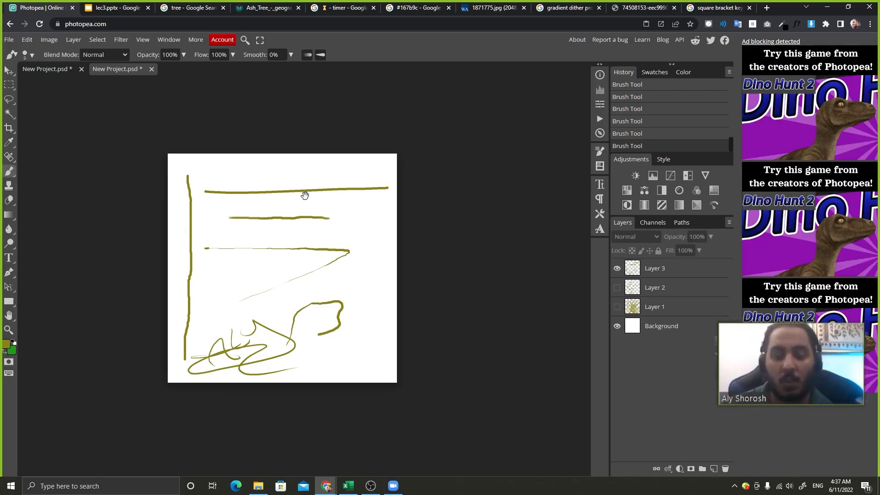
pyautogui.moveTo(361, 344); pyautogui.dragTo(347, 297)
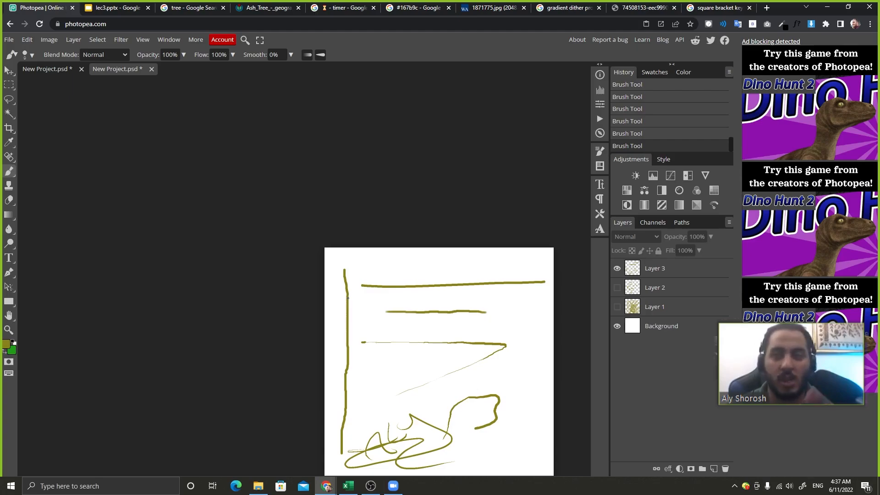
pyautogui.moveTo(347, 297); pyautogui.dragTo(206, 147)
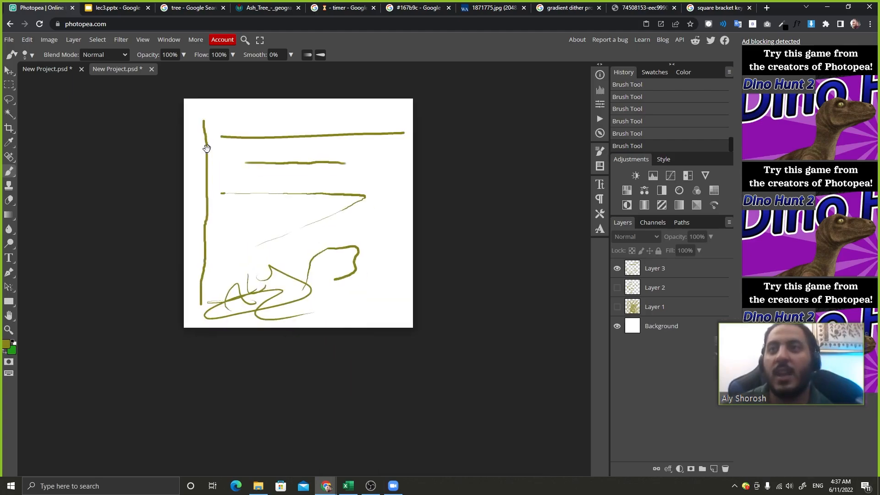
pyautogui.moveTo(130, 225); pyautogui.dragTo(96, 308)
pyautogui.moveTo(139, 235); pyautogui.dragTo(222, 234)
pyautogui.moveTo(288, 253)
pyautogui.mouseDown()
pyautogui.moveTo(239, 246)
pyautogui.moveTo(330, 257)
pyautogui.moveTo(324, 284)
pyautogui.mouseUp()
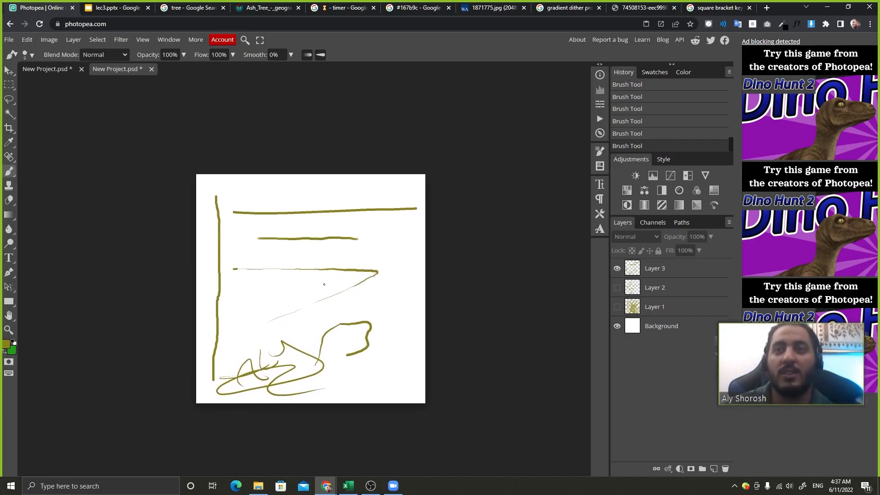
# Step: Zoom in to examine the Layer 3 strokes and signature, and zoom back out until the whole canvas fits the workspace
pyautogui.scroll(5, 324, 284)
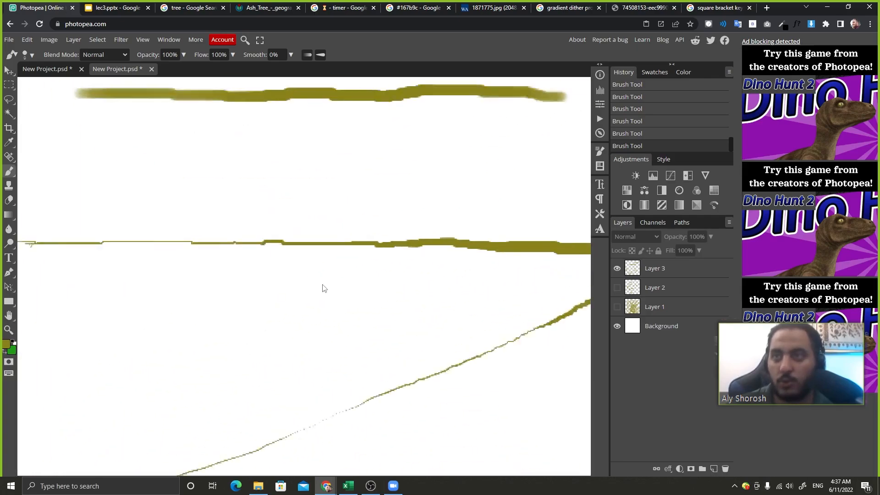
pyautogui.scroll(-5, 301, 329)
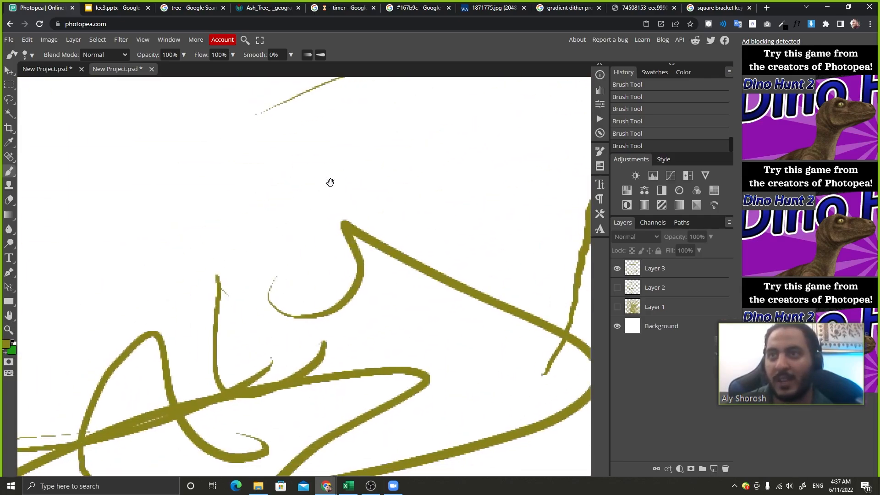
pyautogui.scroll(-3, 315, 144)
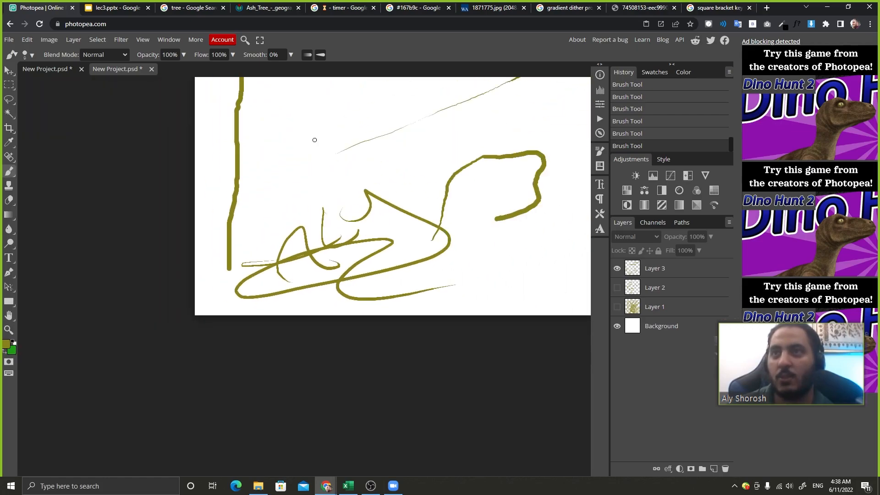
pyautogui.moveTo(366, 164)
pyautogui.mouseDown()
pyautogui.moveTo(300, 177)
pyautogui.moveTo(259, 207)
pyautogui.mouseUp()
pyautogui.scroll(-3, 268, 210)
pyautogui.moveTo(344, 147)
pyautogui.mouseDown()
pyautogui.moveTo(332, 188)
pyautogui.moveTo(291, 225)
pyautogui.moveTo(307, 205)
pyautogui.mouseUp()
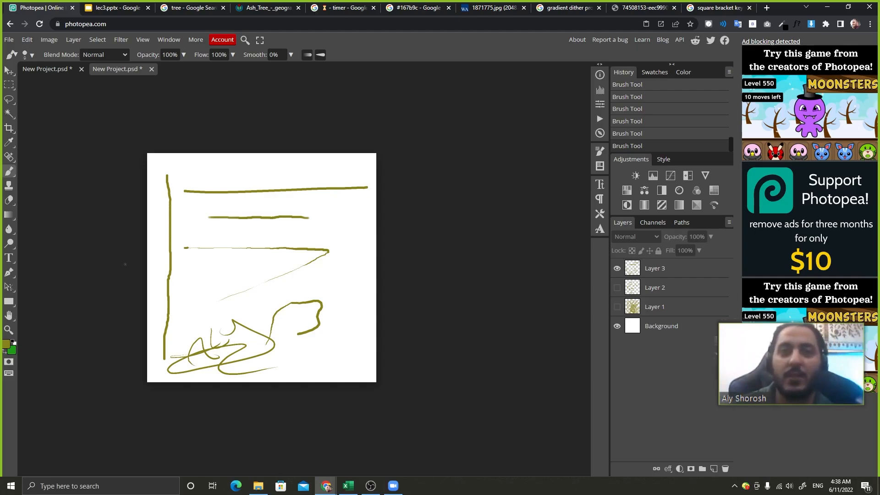
# Step: Use the Rotate View tool to tilt the canvas view to about -2°
pyautogui.click(10, 315)
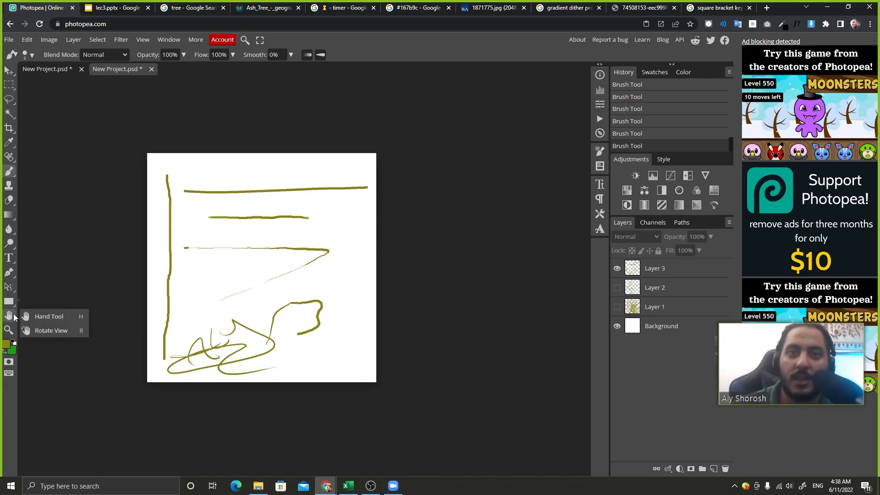
pyautogui.click(45, 334)
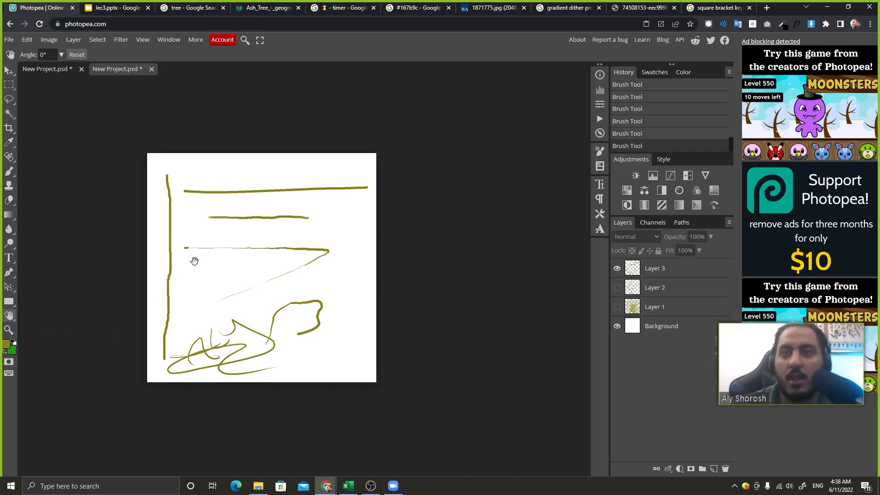
pyautogui.moveTo(332, 211)
pyautogui.mouseDown()
pyautogui.moveTo(349, 275)
pyautogui.moveTo(350, 208)
pyautogui.moveTo(287, 198)
pyautogui.moveTo(324, 225)
pyautogui.mouseUp()
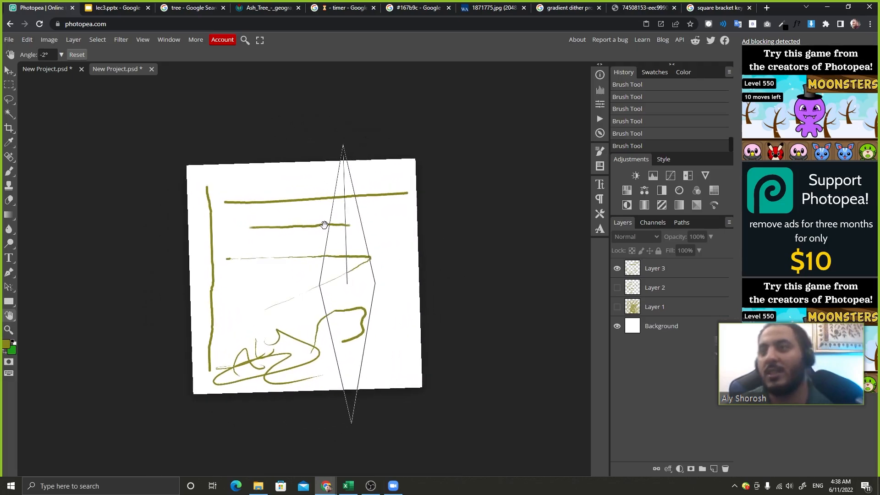
# Step: Capture a screenshot region around the canvas, mark the rotation compass needle with a green rectangle, and discard the capture
pyautogui.press('Print')
pyautogui.moveTo(183, 97); pyautogui.dragTo(475, 443)
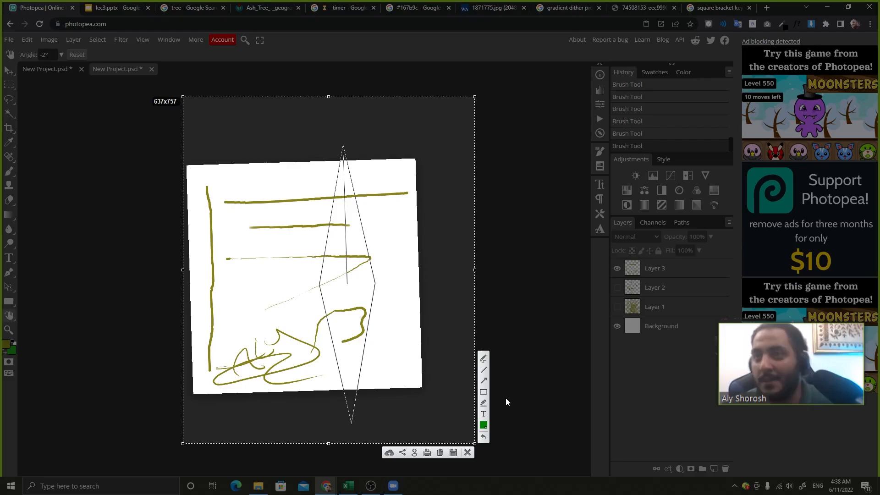
pyautogui.click(483, 392)
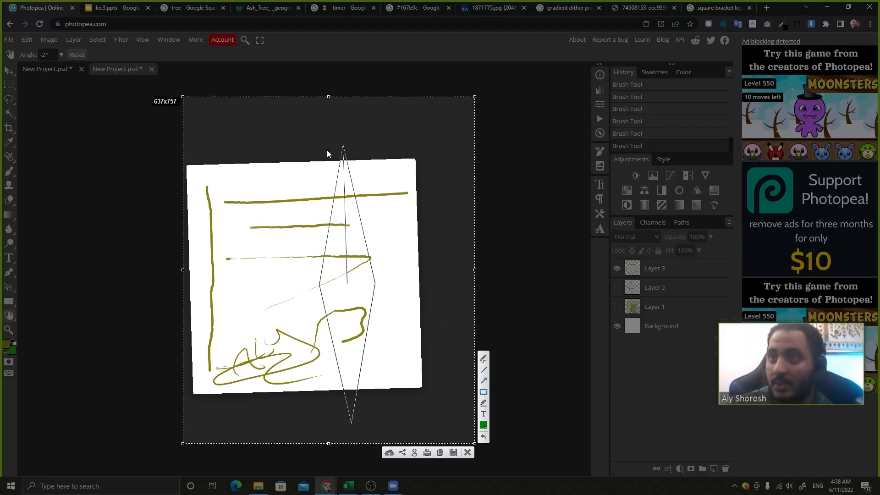
pyautogui.moveTo(336, 156); pyautogui.dragTo(358, 288)
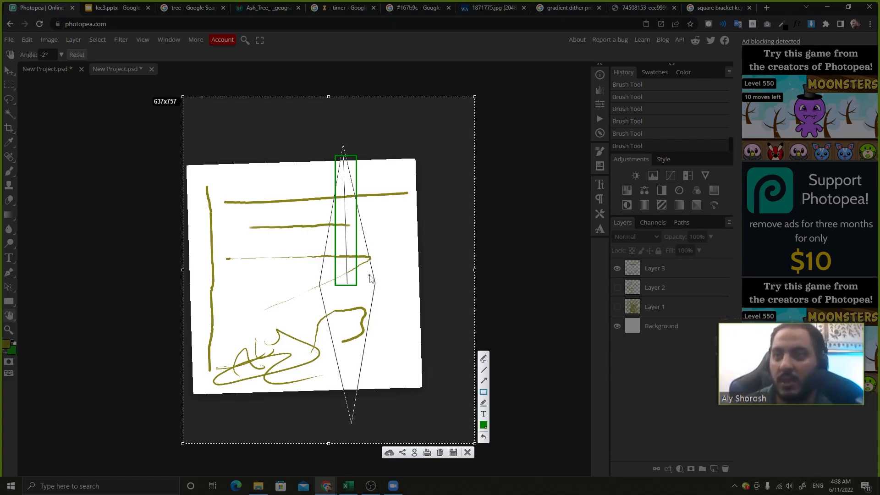
pyautogui.click(467, 452)
# Step: Rotate the canvas view back and forth with the Rotate View tool and bring its angle back to 0°
pyautogui.moveTo(367, 172); pyautogui.dragTo(358, 399)
pyautogui.moveTo(334, 218); pyautogui.dragTo(334, 398)
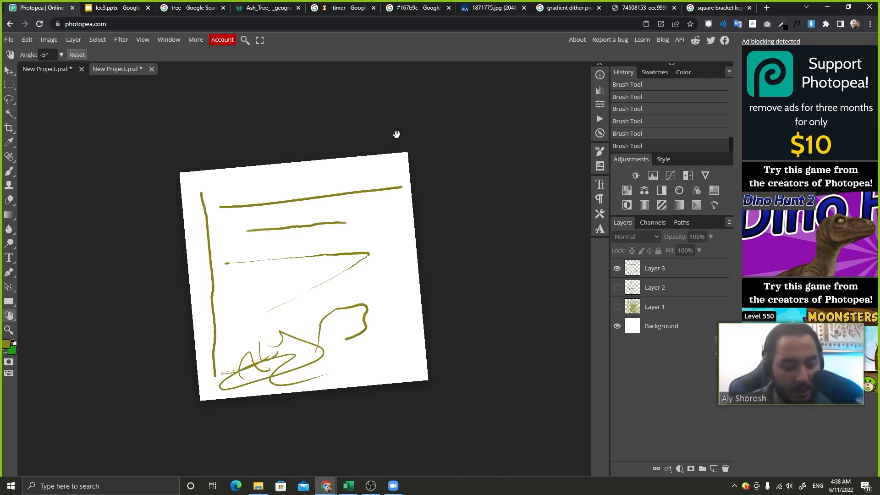
pyautogui.moveTo(397, 134)
pyautogui.mouseDown()
pyautogui.moveTo(458, 257)
pyautogui.moveTo(328, 371)
pyautogui.moveTo(169, 341)
pyautogui.moveTo(501, 265)
pyautogui.moveTo(177, 188)
pyautogui.moveTo(257, 441)
pyautogui.moveTo(170, 250)
pyautogui.moveTo(214, 130)
pyautogui.moveTo(391, 137)
pyautogui.mouseUp()
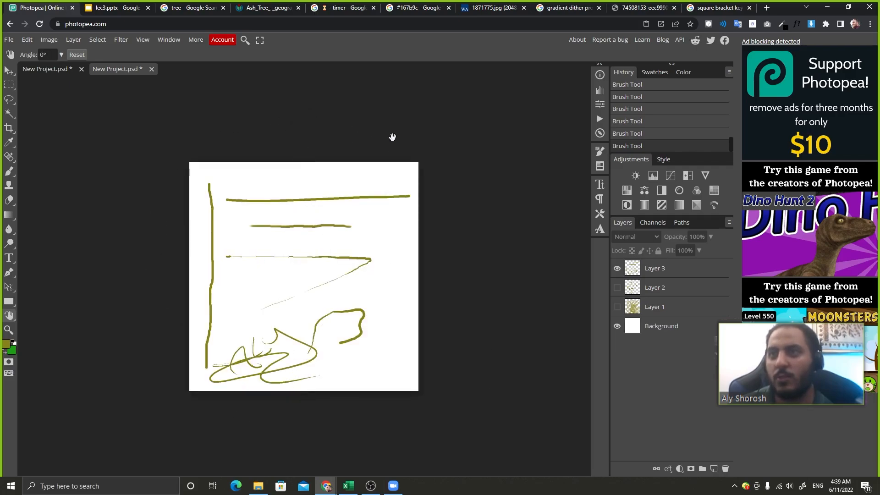
# Step: Switch to the Hand tool, and zoom and pan around the Layer 3 strokes
pyautogui.rightClick(14, 318)
pyautogui.click(29, 317)
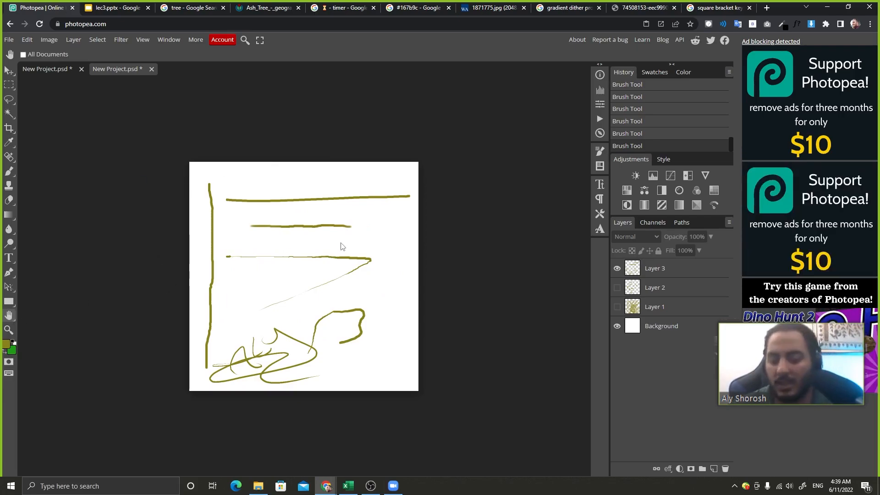
pyautogui.scroll(2, 341, 247)
pyautogui.scroll(-3, 343, 246)
pyautogui.scroll(3, 340, 244)
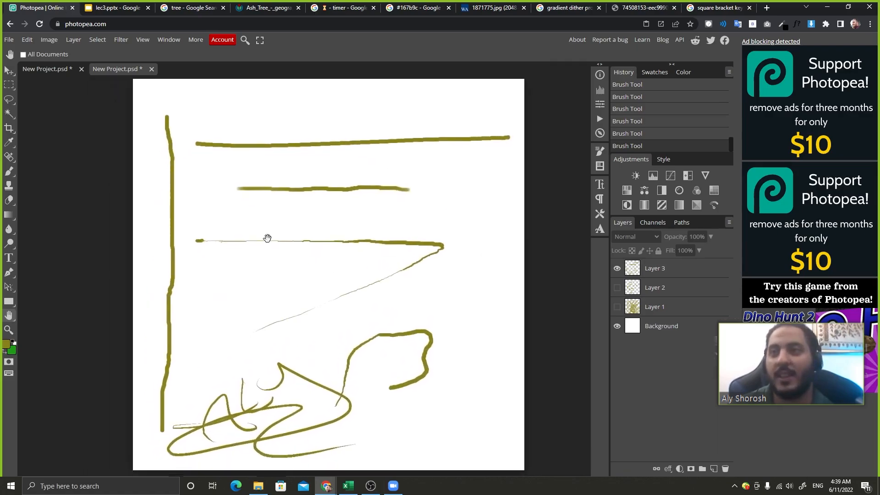
pyautogui.moveTo(221, 261); pyautogui.dragTo(241, 240)
pyautogui.scroll(1, 219, 215)
pyautogui.scroll(-3, 218, 220)
# Step: Switch to the lec3 presentation and advance past the Undo & Redo Steps slide to the Try them slide
pyautogui.click(112, 7)
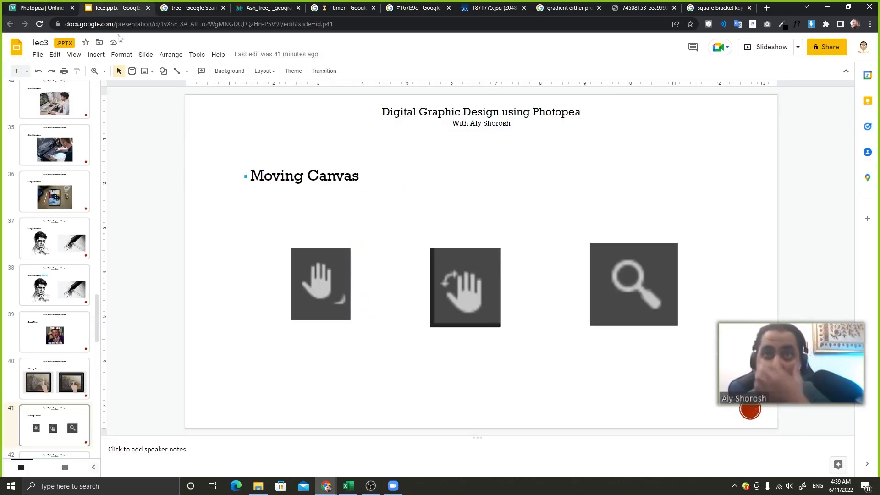
pyautogui.press('Down')
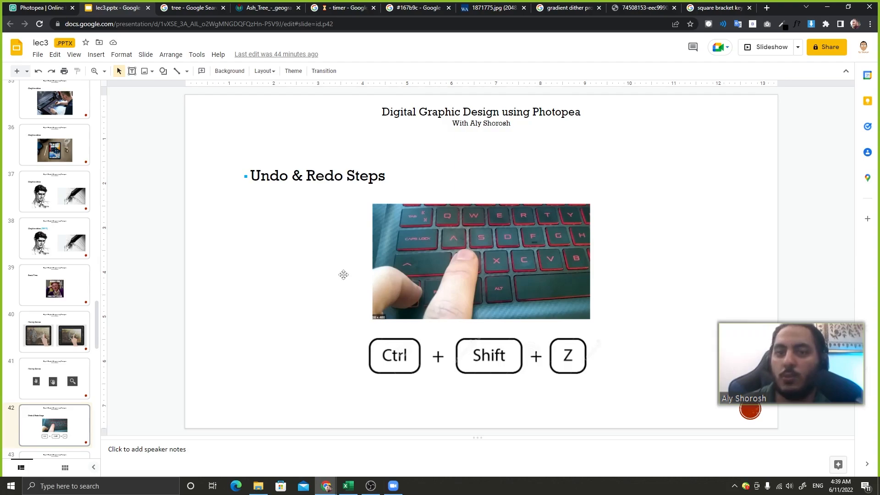
pyautogui.press('Down')
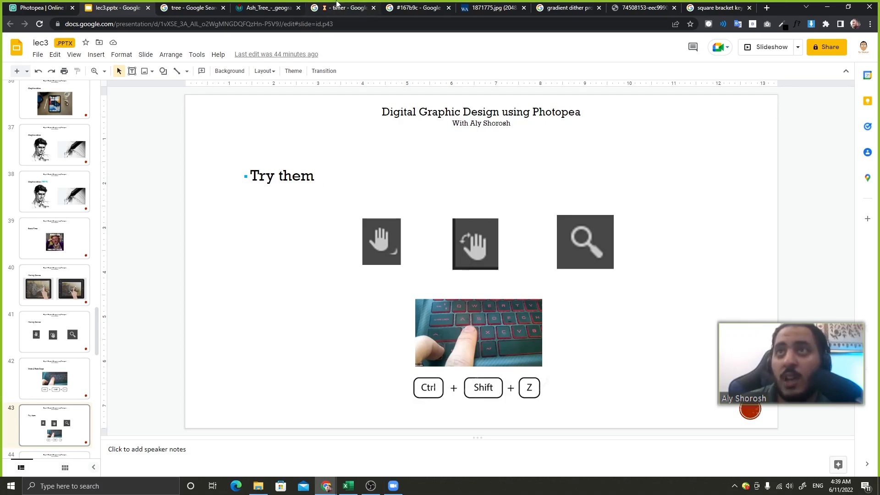
# Step: Switch to the Google timer page and start a 20-second countdown
pyautogui.click(341, 8)
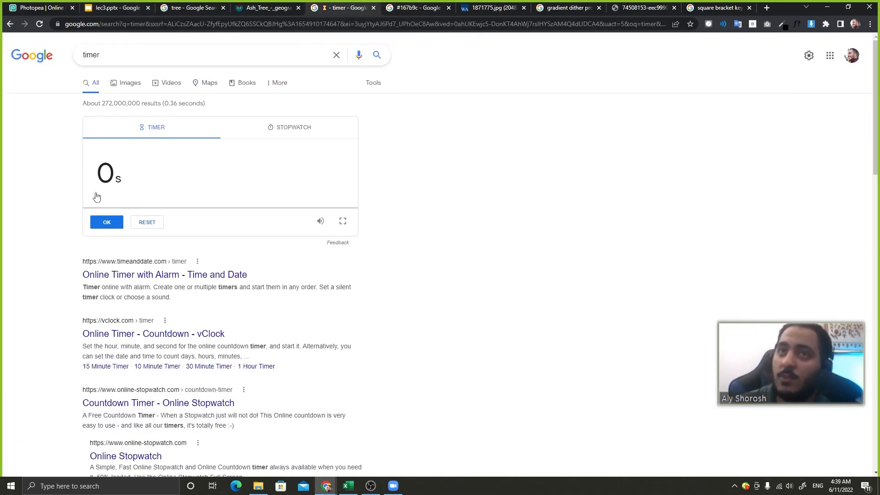
pyautogui.click(114, 193)
pyautogui.write('20')
pyautogui.press('Return')
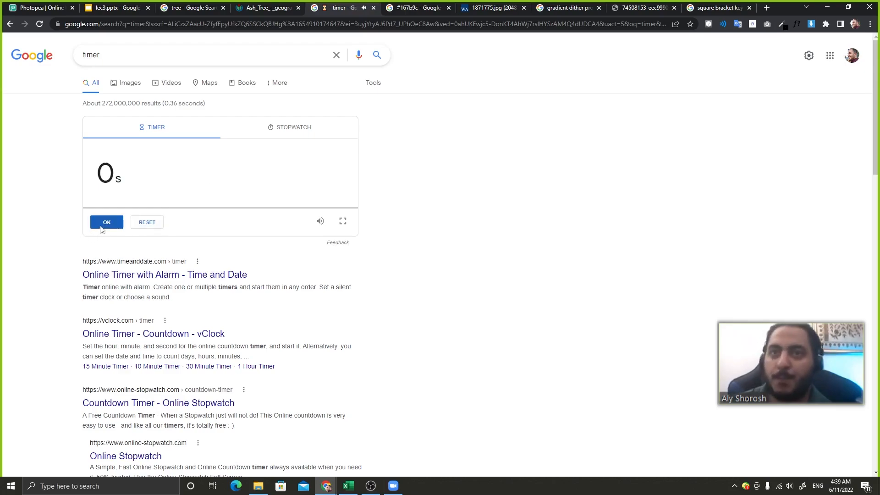
# Step: Return to the lec3 presentation and advance to the Pencil Tool slide
pyautogui.click(95, 2)
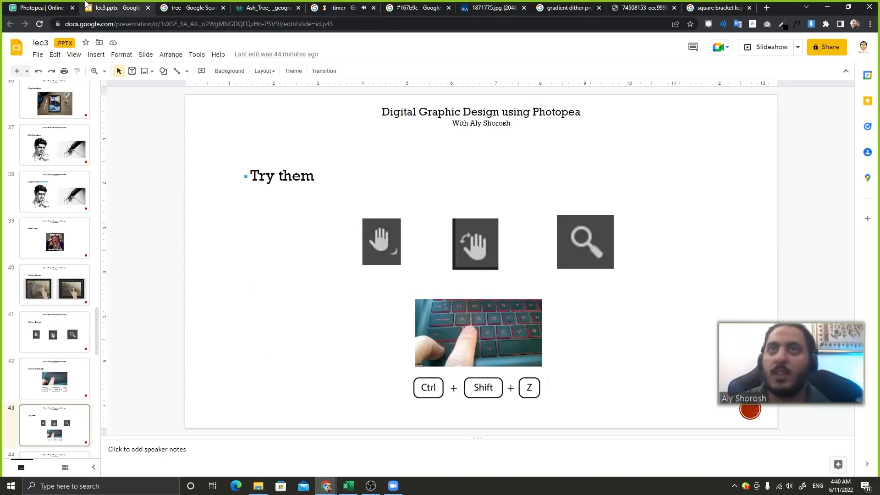
pyautogui.press('Down')
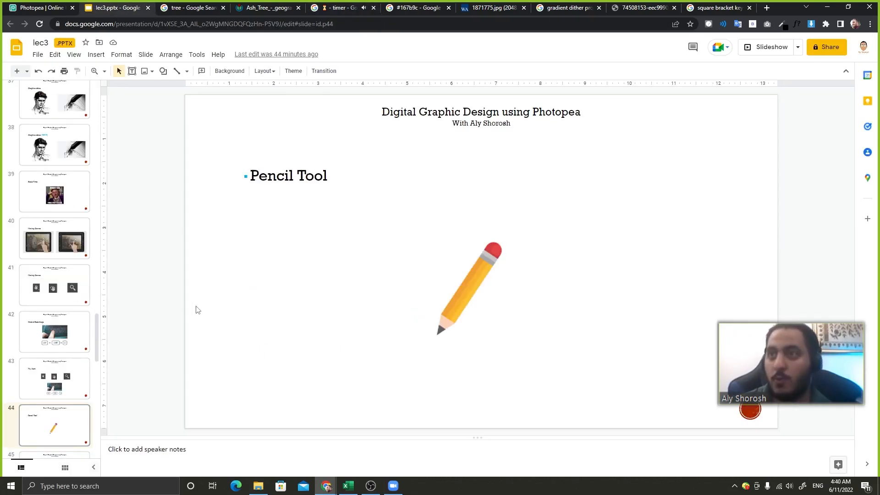
# Step: Switch back to Photopea, hide Layer 3 and add a new empty layer above it
pyautogui.click(21, 8)
pyautogui.click(693, 271)
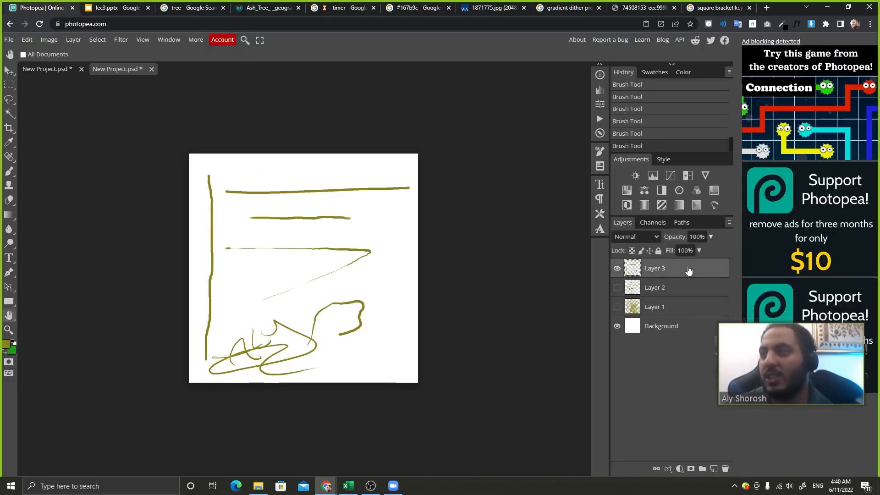
pyautogui.click(617, 268)
pyautogui.click(714, 469)
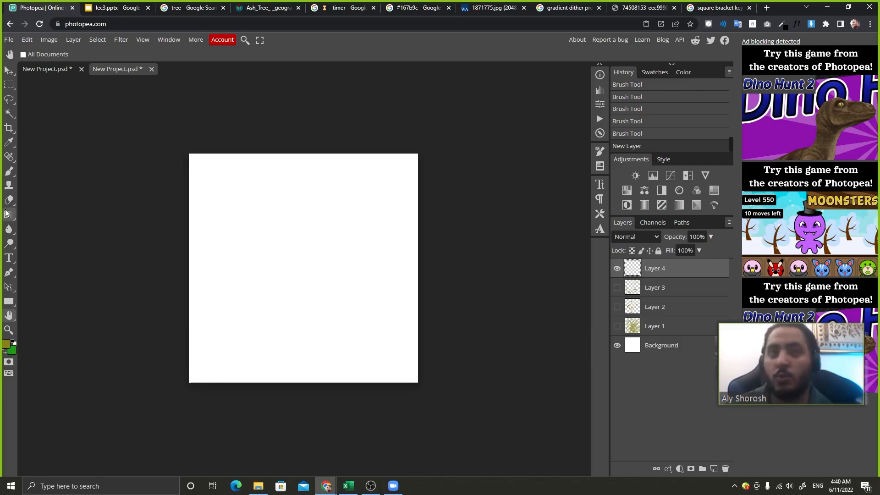
# Step: Switch to the Pencil Tool and draw a freehand squiggle down the middle of the canvas on Layer 4
pyautogui.click(7, 172)
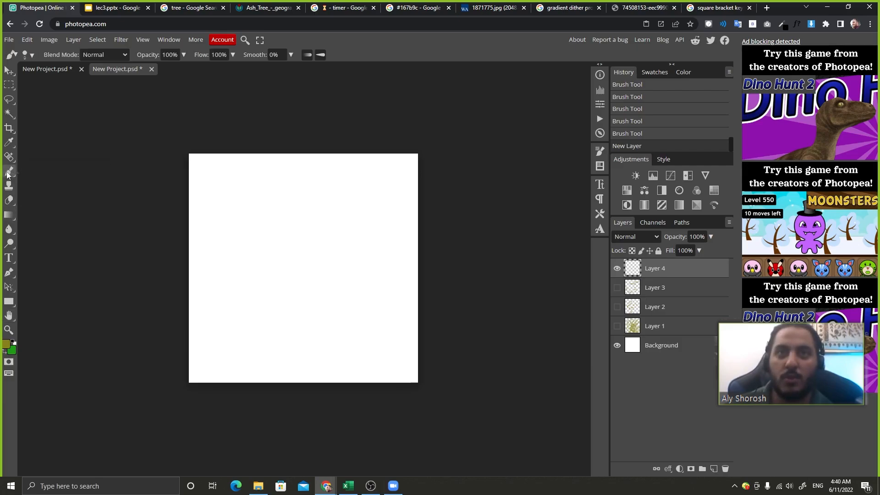
pyautogui.click(8, 173)
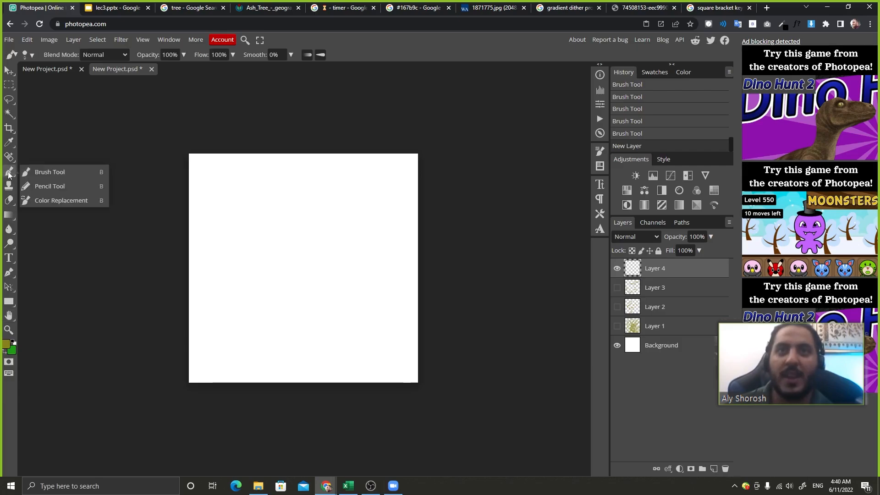
pyautogui.click(50, 187)
pyautogui.moveTo(267, 201)
pyautogui.mouseDown()
pyautogui.moveTo(276, 263)
pyautogui.moveTo(293, 243)
pyautogui.moveTo(313, 272)
pyautogui.moveTo(316, 314)
pyautogui.mouseUp()
# Step: Check the pencil's tip settings, draw a zigzag stroke along the right side of the canvas, and undo that stroke
pyautogui.rightClick(316, 315)
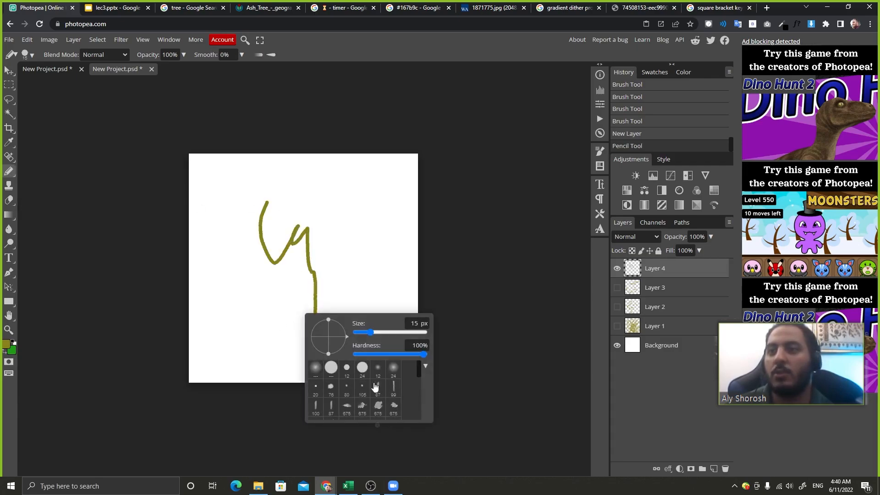
pyautogui.rightClick(303, 154)
pyautogui.rightClick(215, 206)
pyautogui.rightClick(349, 181)
pyautogui.moveTo(350, 182)
pyautogui.mouseDown()
pyautogui.moveTo(387, 195)
pyautogui.moveTo(384, 345)
pyautogui.mouseUp()
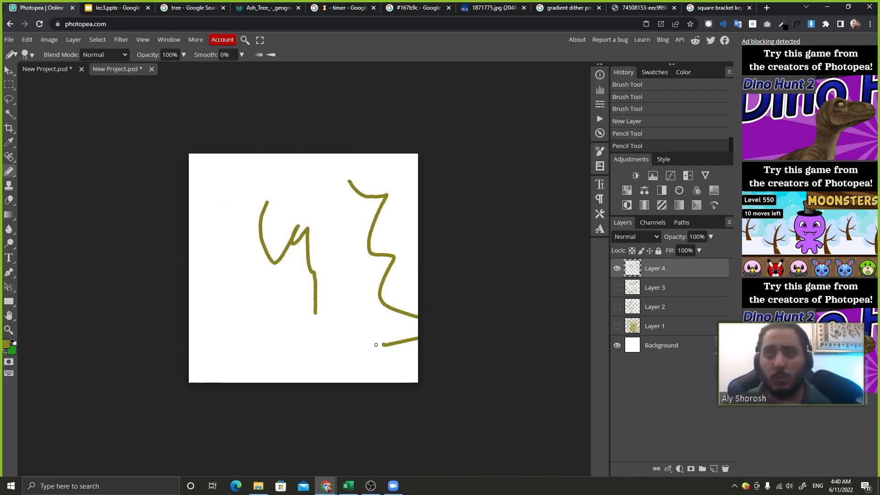
pyautogui.hotkey('ctrl', 'z')
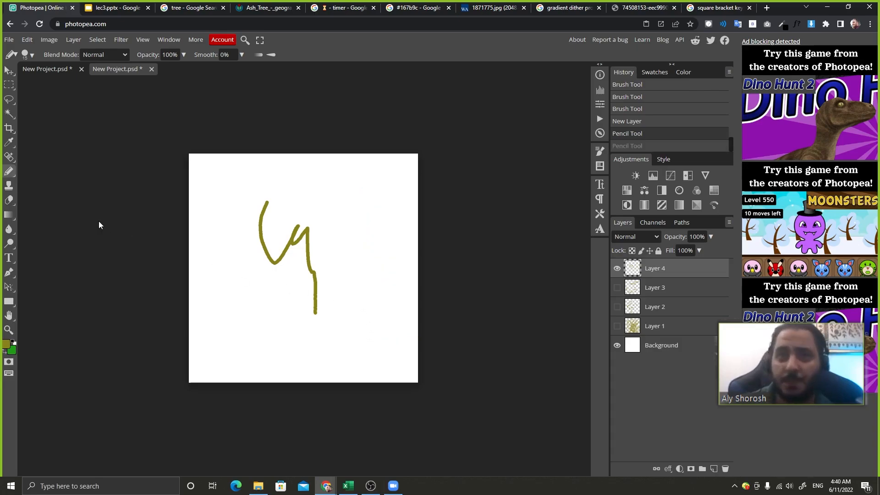
# Step: Undo the pencil squiggle on Layer 4 and switch to the Brush Tool
pyautogui.hotkey('ctrl', 'z')
pyautogui.rightClick(8, 171)
pyautogui.click(42, 172)
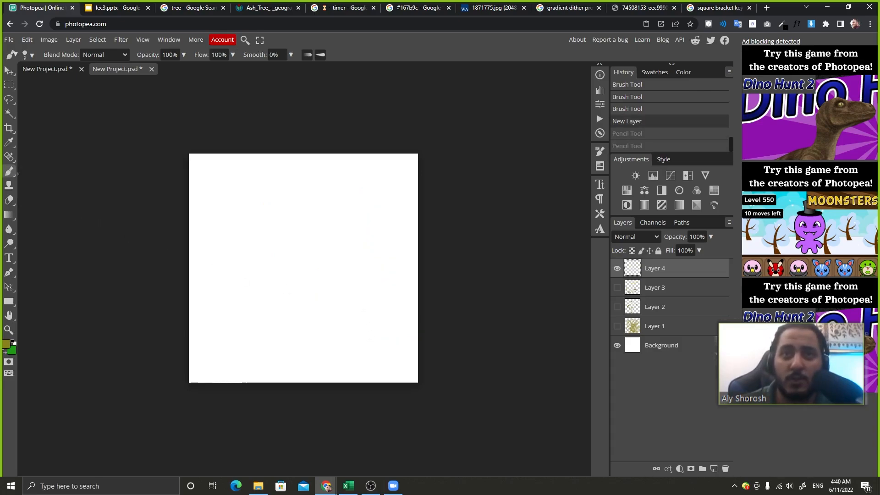
# Step: Switch to the lec3 presentation and advance to the Download free brush slide
pyautogui.click(130, 5)
pyautogui.press('Down')
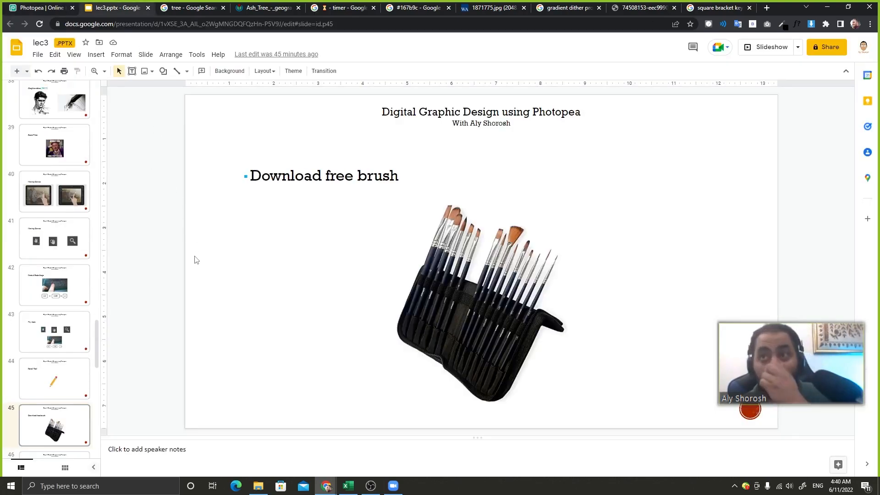
# Step: Switch back to Photopea, choose the last 1000 px brush preset and try several strokes with it on Layer 4
pyautogui.click(41, 8)
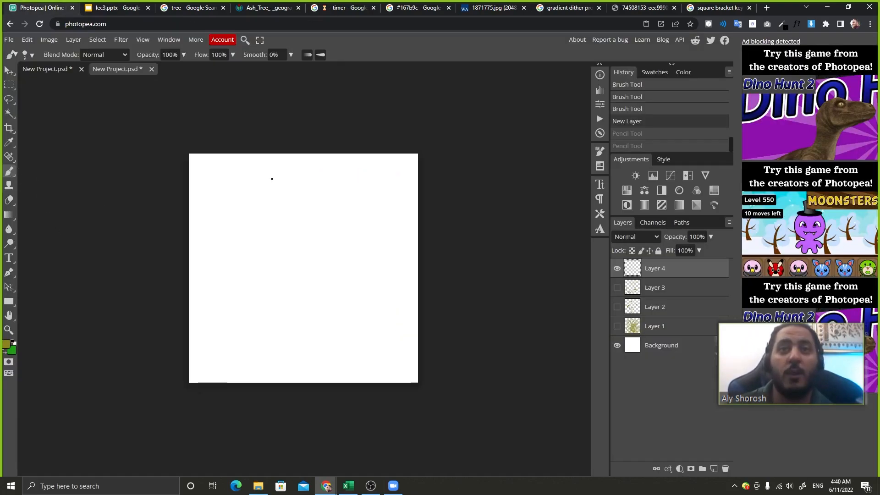
pyautogui.rightClick(227, 184)
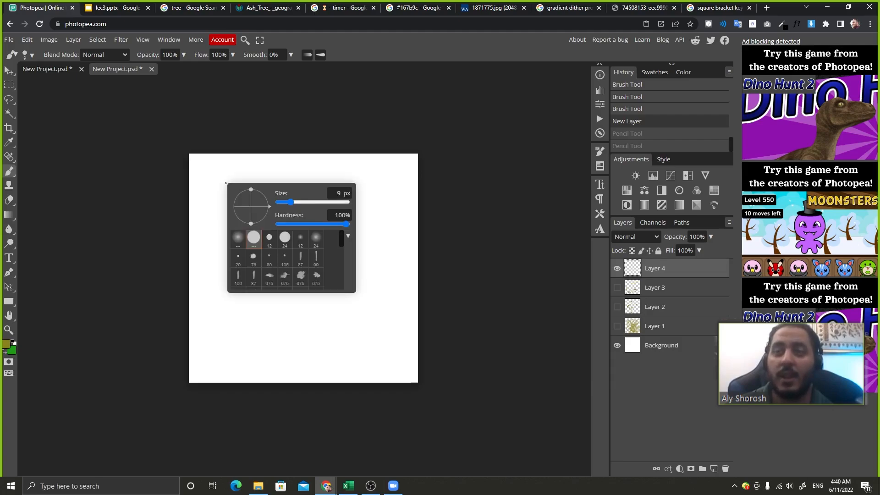
pyautogui.scroll(-5, 257, 273)
pyautogui.click(316, 280)
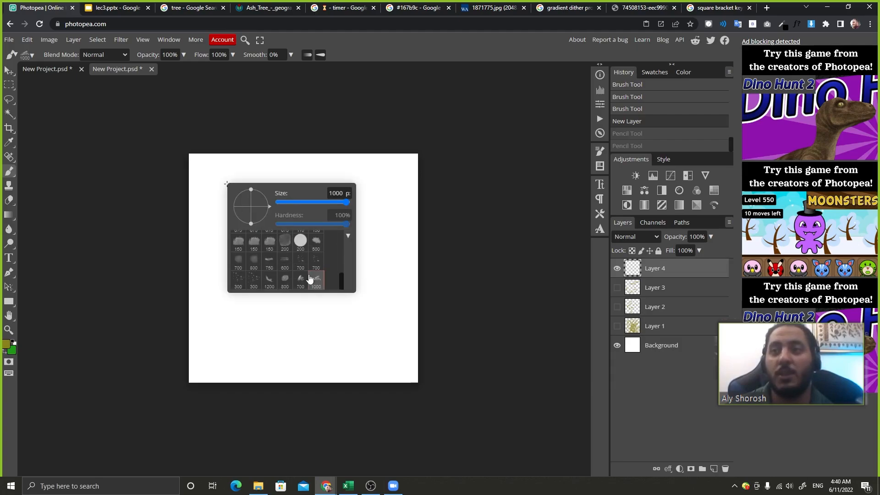
pyautogui.click(223, 158)
pyautogui.moveTo(238, 220); pyautogui.dragTo(275, 271)
pyautogui.moveTo(266, 247)
pyautogui.mouseDown()
pyautogui.moveTo(303, 292)
pyautogui.moveTo(245, 248)
pyautogui.moveTo(280, 285)
pyautogui.mouseUp()
pyautogui.moveTo(280, 285)
pyautogui.mouseDown()
pyautogui.moveTo(295, 264)
pyautogui.moveTo(277, 268)
pyautogui.mouseUp()
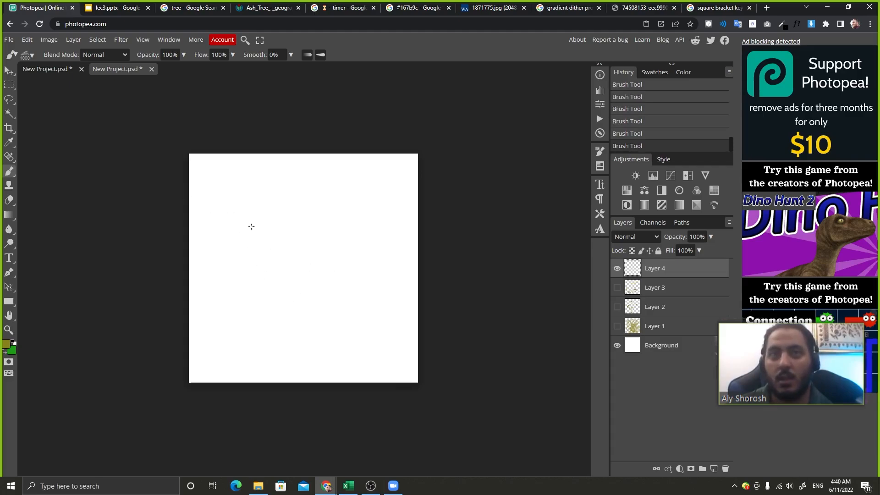
pyautogui.scroll(-2, 305, 252)
pyautogui.scroll(3, 293, 243)
pyautogui.scroll(-1, 285, 238)
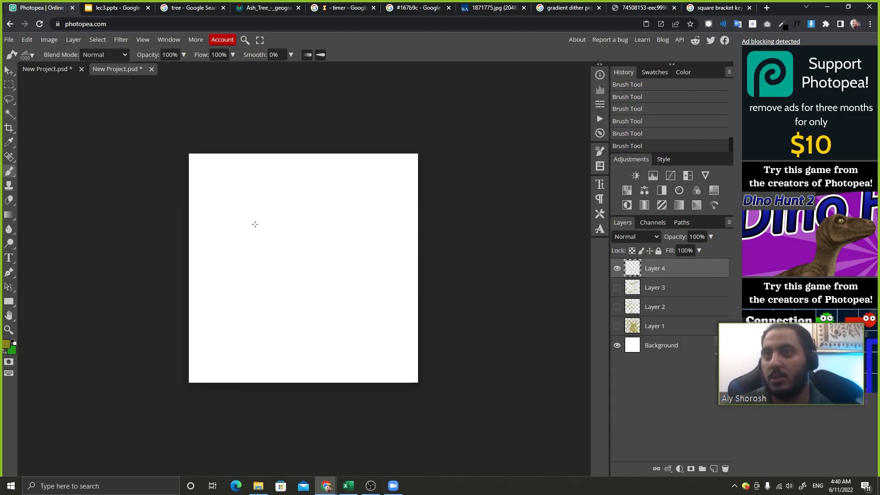
# Step: Choose the hard round brush at 76 px, draw a diagonal stroke across the canvas, and undo that stroke
pyautogui.rightClick(239, 214)
pyautogui.click(266, 274)
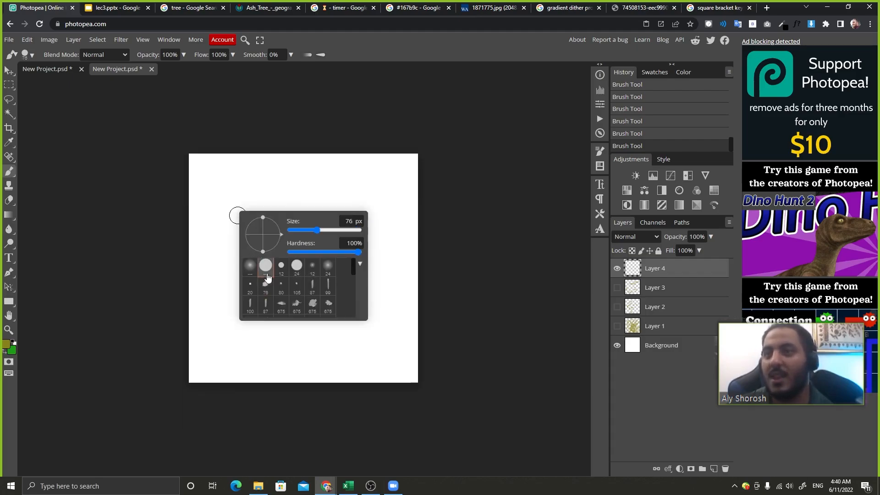
pyautogui.moveTo(228, 192)
pyautogui.mouseDown()
pyautogui.moveTo(358, 198)
pyautogui.moveTo(401, 357)
pyautogui.mouseUp()
pyautogui.hotkey('ctrl', 'z')
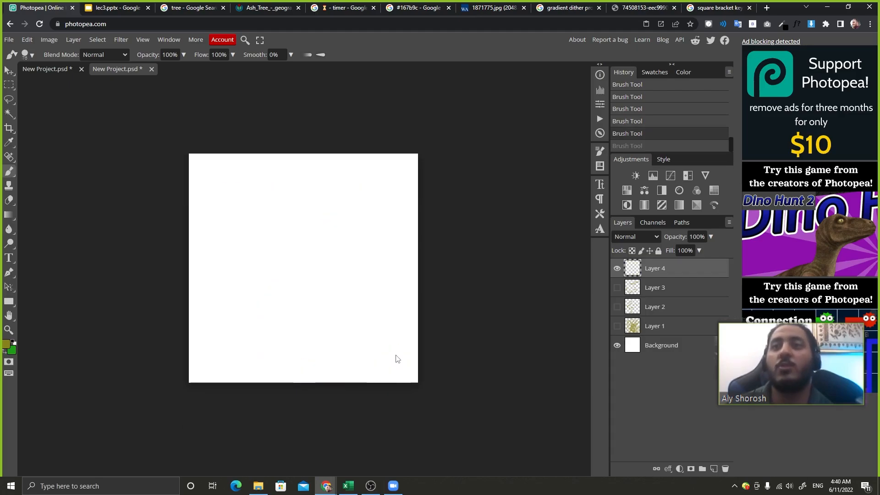
# Step: Return to the lec3 presentation, search Google for "brusheezy" in a new browser tab and open the Brusheezy website
pyautogui.click(117, 8)
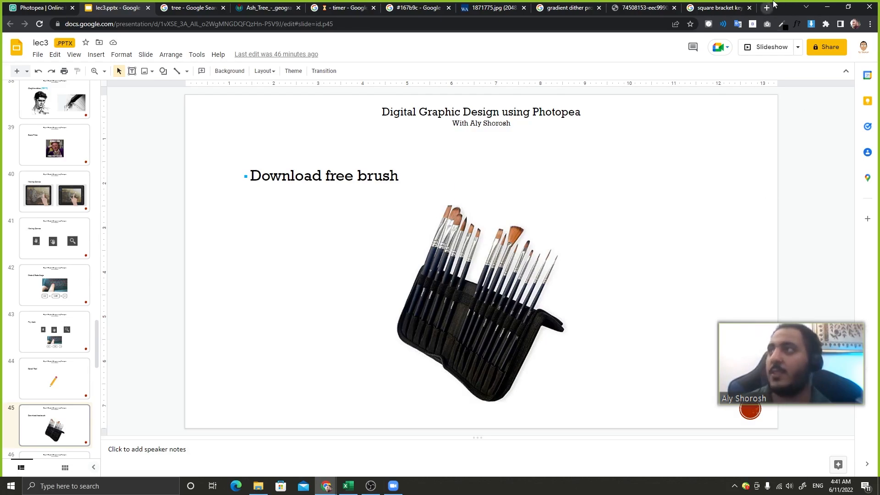
pyautogui.click(767, 8)
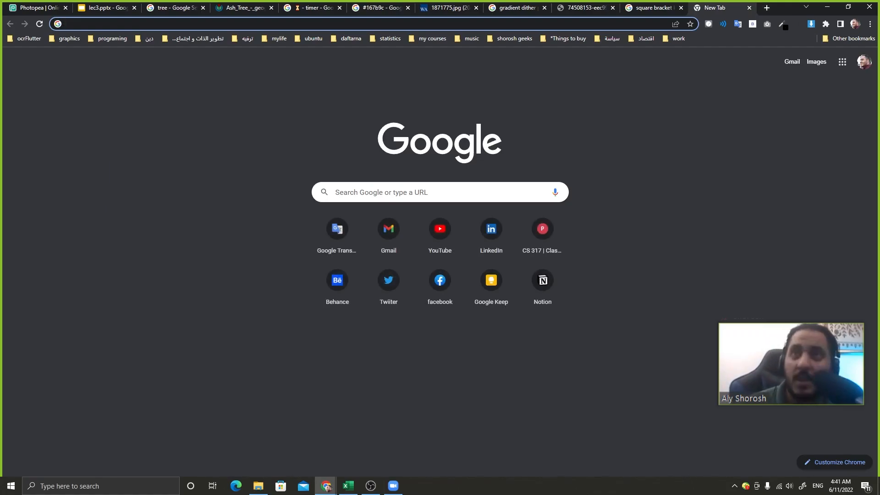
pyautogui.write('br')
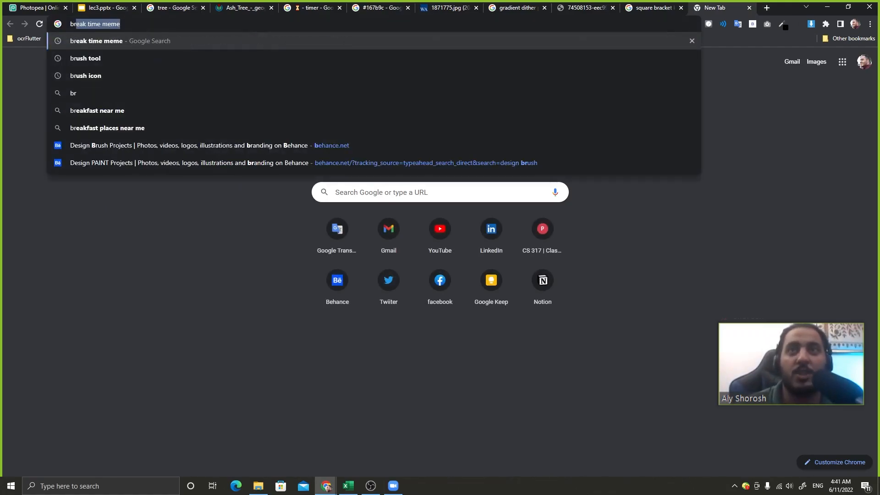
pyautogui.write('usheezy')
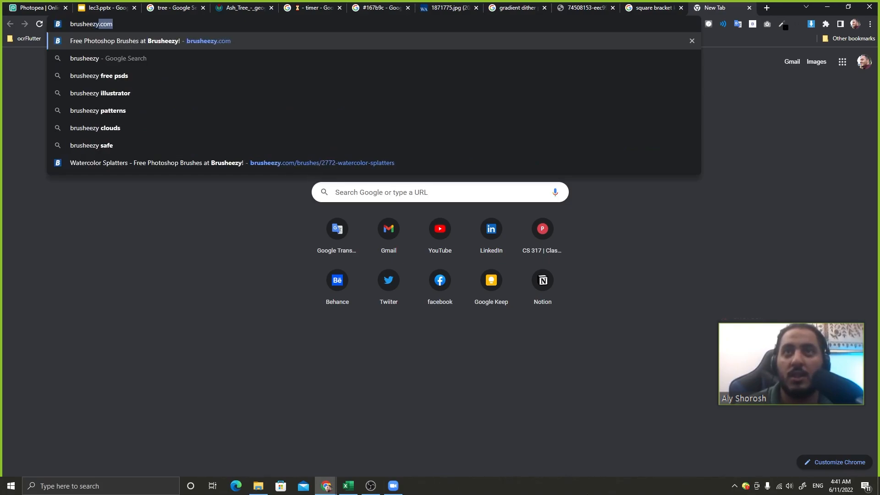
pyautogui.press('Delete')
pyautogui.press('Return')
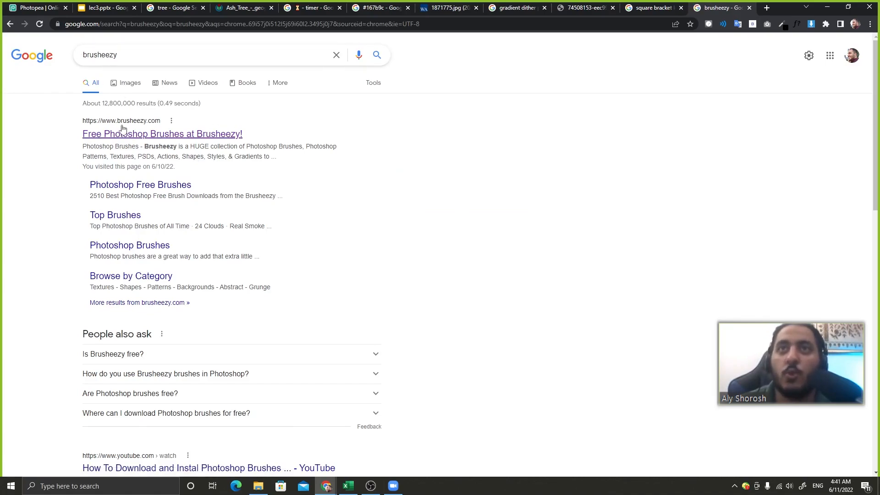
pyautogui.click(215, 132)
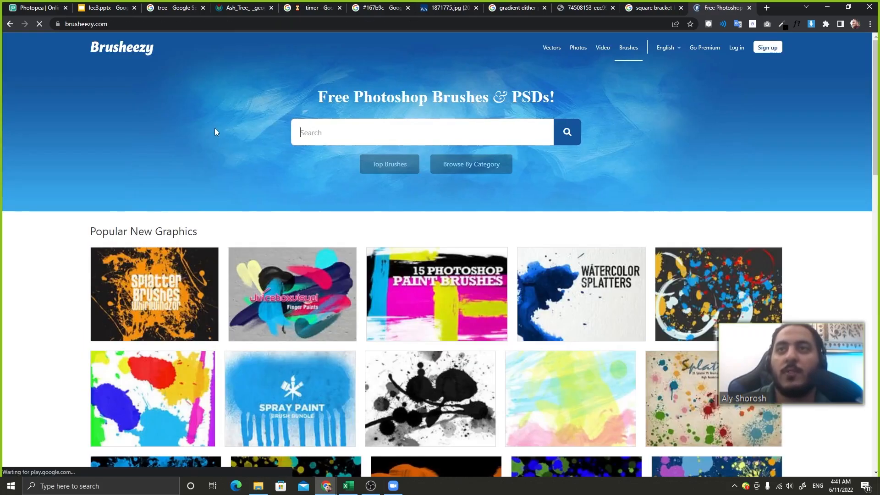
# Step: Look through the popular, new and team-favorite graphics on the Brusheezy home page and return to its search box
pyautogui.scroll(-2, 197, 134)
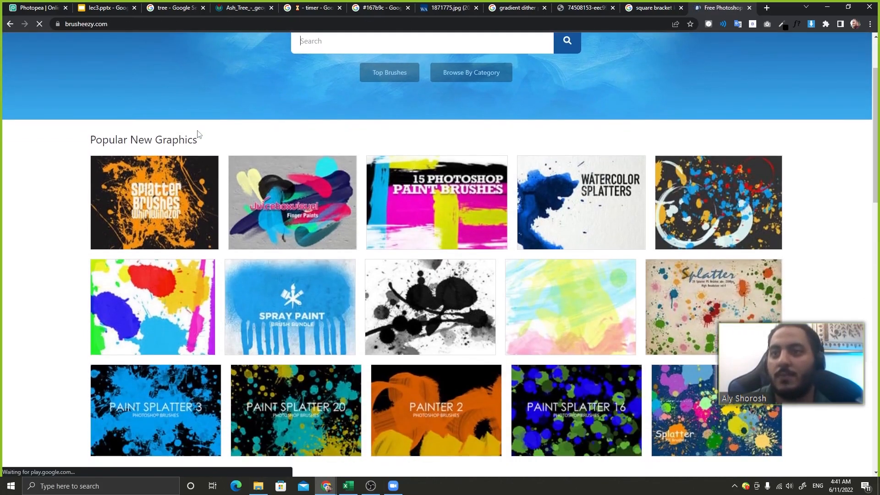
pyautogui.scroll(-5, 688, 76)
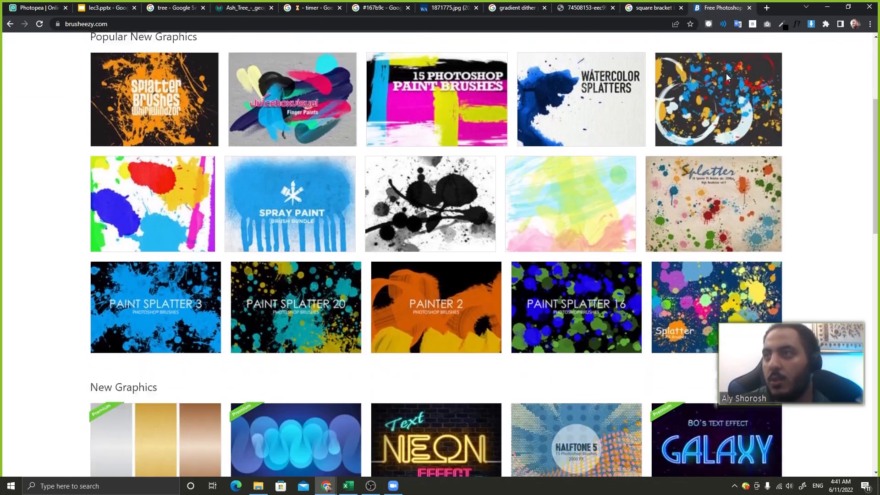
pyautogui.scroll(-13, 135, 217)
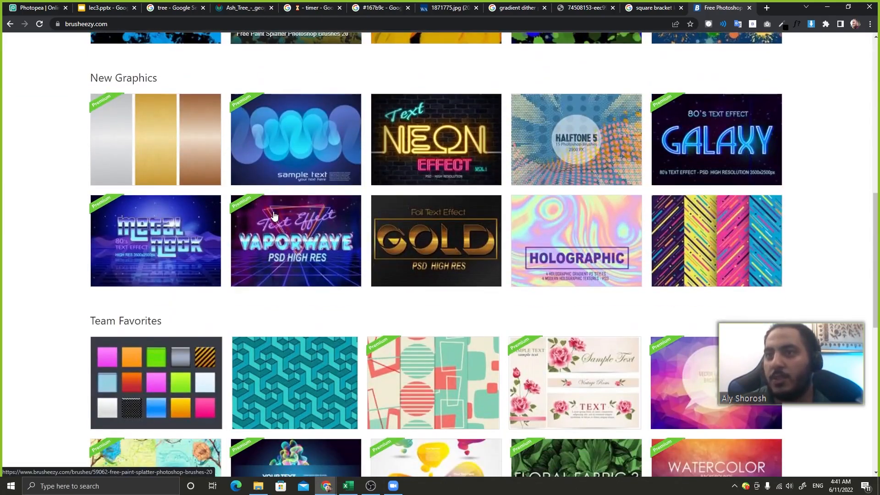
pyautogui.scroll(3, 118, 348)
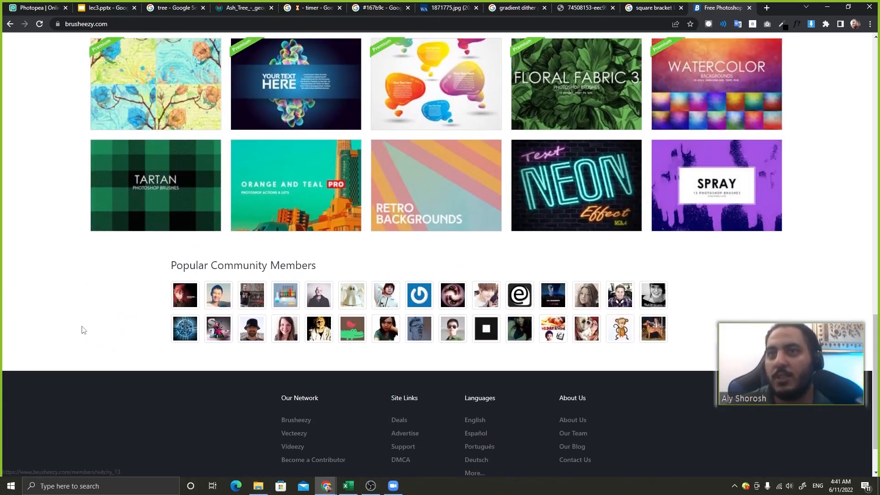
pyautogui.scroll(-4, 275, 349)
pyautogui.scroll(20, 796, 265)
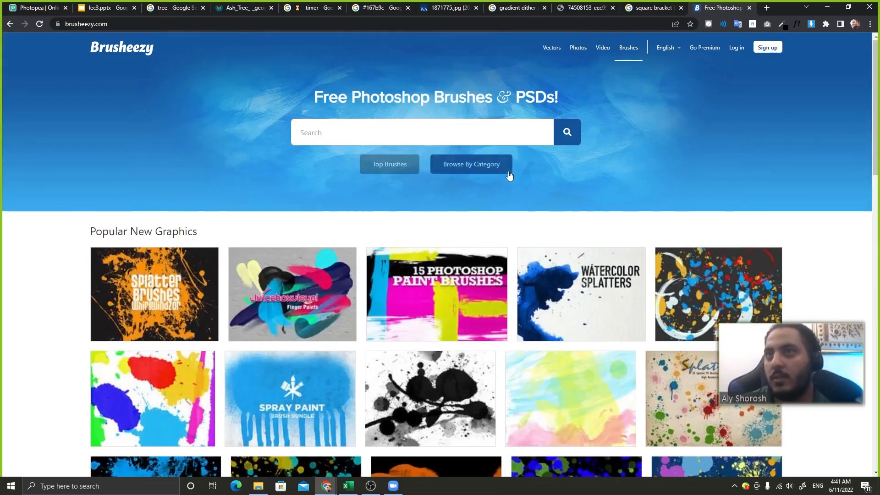
pyautogui.click(432, 143)
pyautogui.click(614, 112)
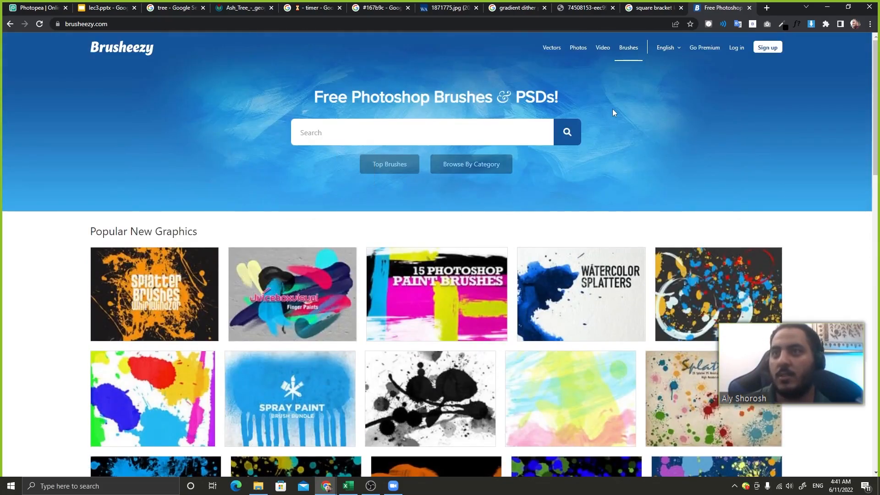
# Step: Open Brusheezy's Photos and Brushes sections, closing each extra browser tab
pyautogui.click(579, 49)
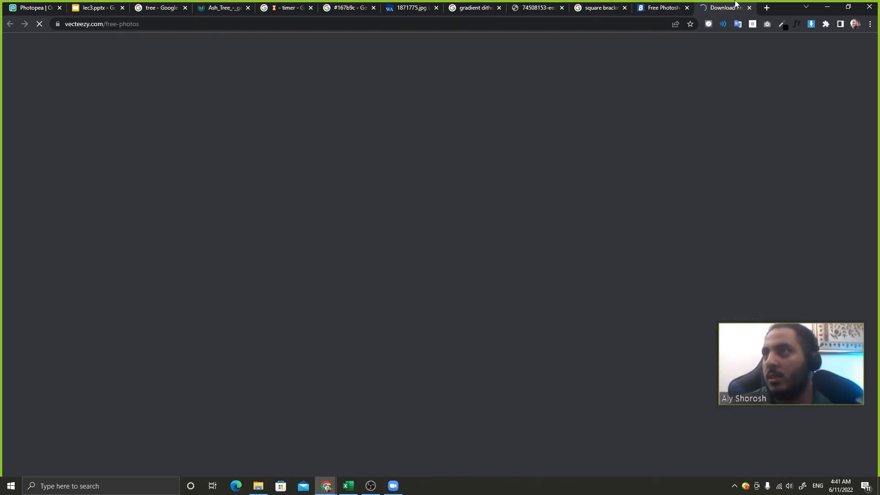
pyautogui.click(749, 8)
pyautogui.click(630, 49)
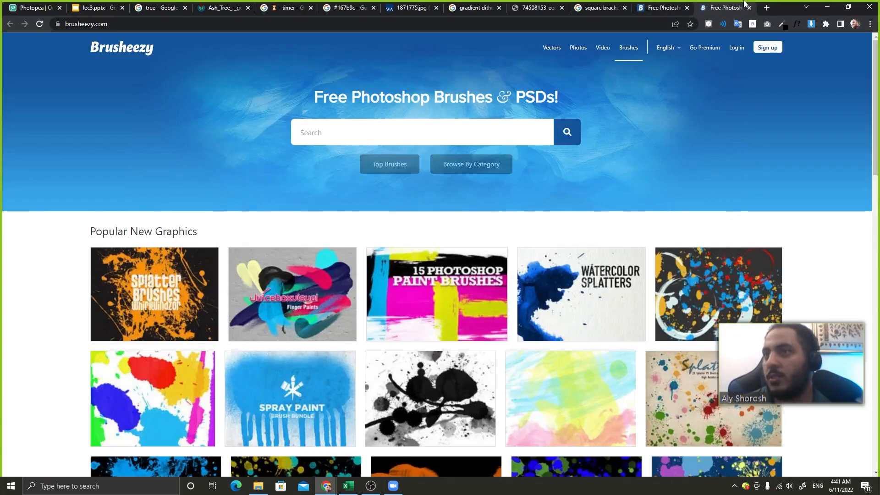
pyautogui.click(749, 7)
# Step: Skim the popular and new brush graphics again and return to the start of the Brusheezy home page
pyautogui.scroll(-15, 542, 289)
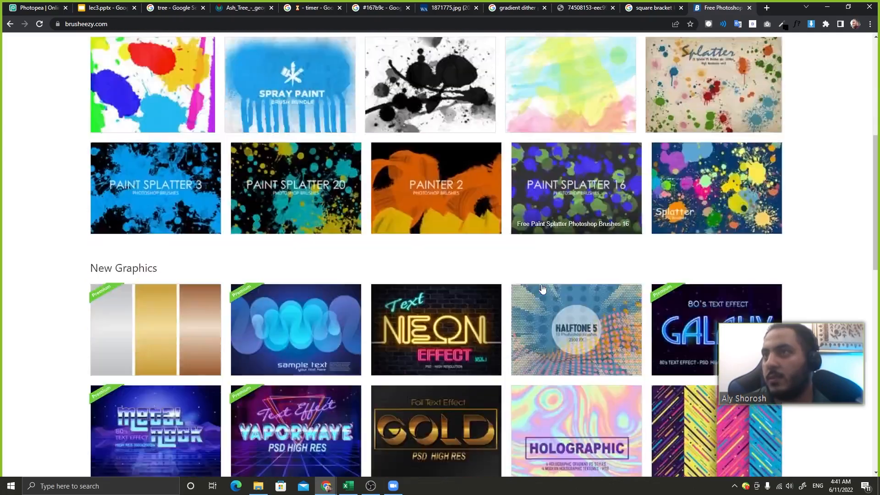
pyautogui.scroll(4, 426, 314)
pyautogui.scroll(10, 425, 314)
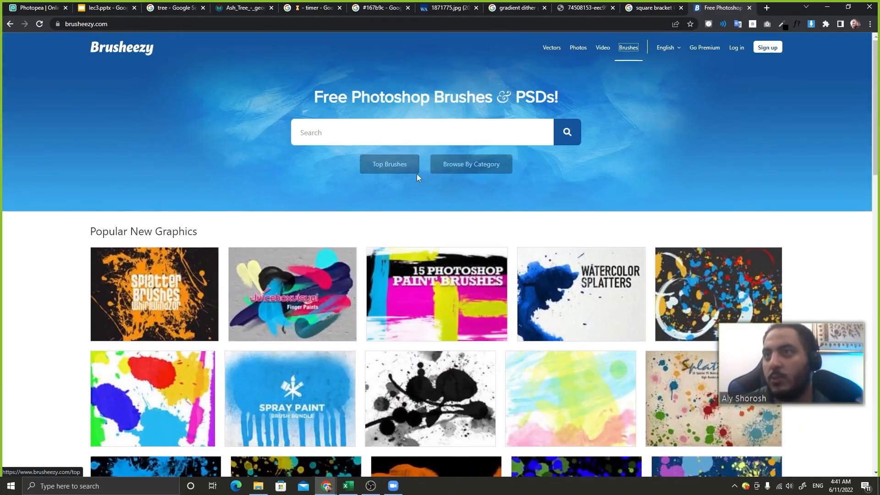
# Step: Browse the Brusheezy brushes by category and open the Brush listing under Paint
pyautogui.click(492, 169)
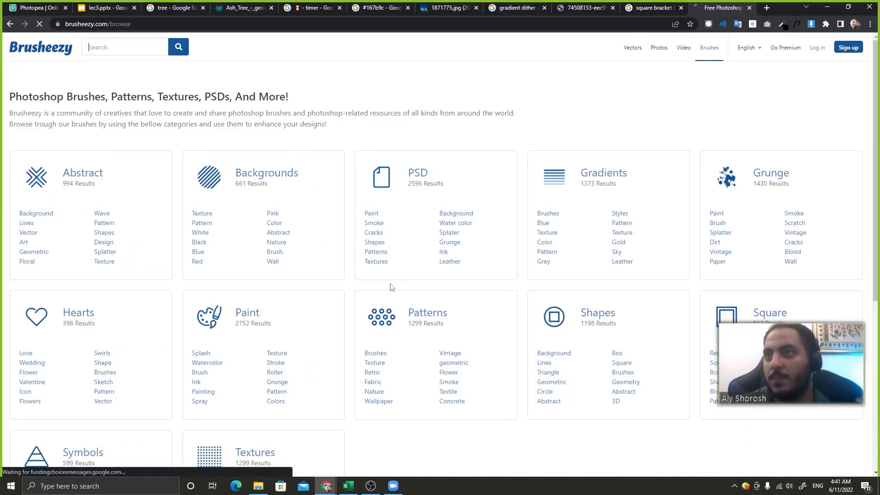
pyautogui.scroll(-4, 269, 289)
pyautogui.scroll(2, 284, 201)
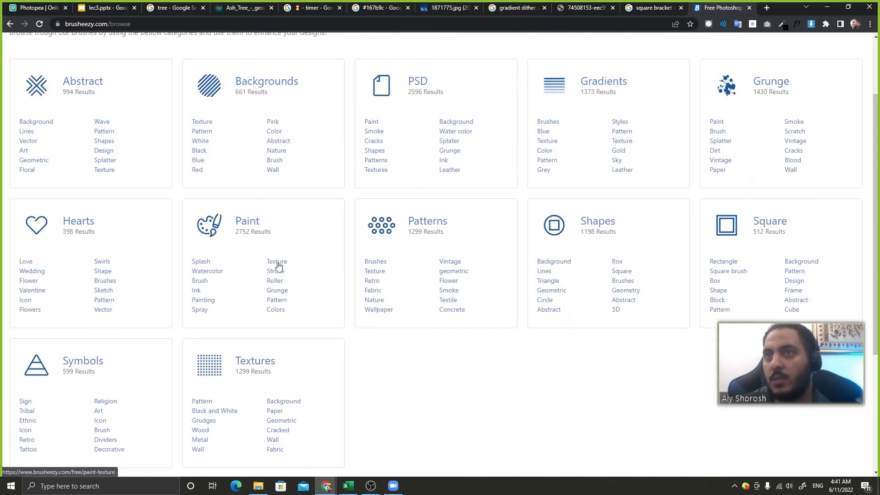
pyautogui.click(200, 282)
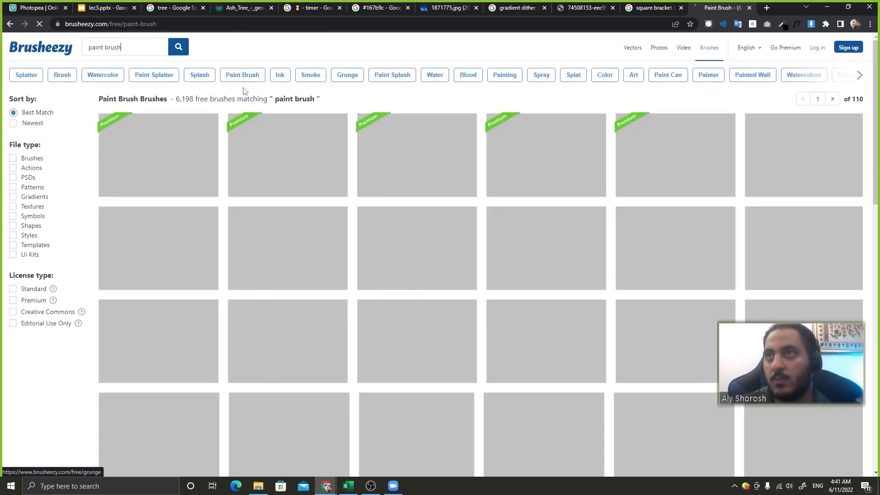
# Step: Look through the first page of paint brush packs and go on to the second page
pyautogui.scroll(-8, 337, 292)
pyautogui.scroll(-6, 337, 292)
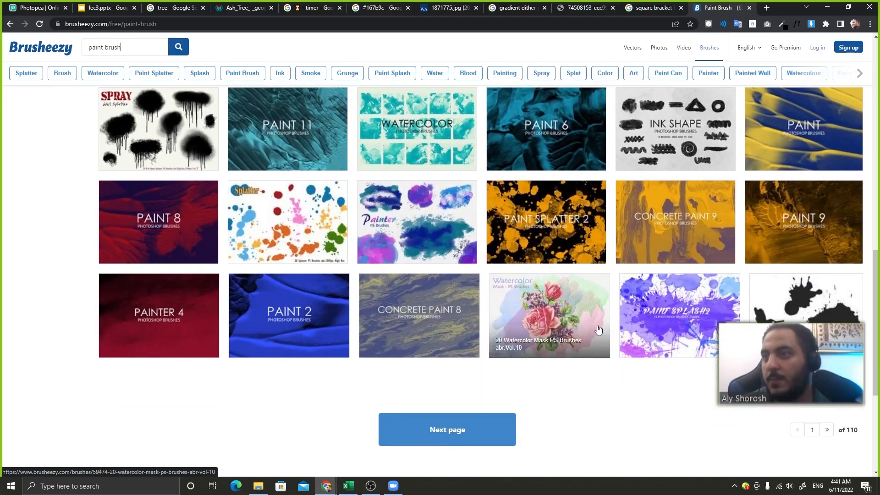
pyautogui.scroll(2, 382, 364)
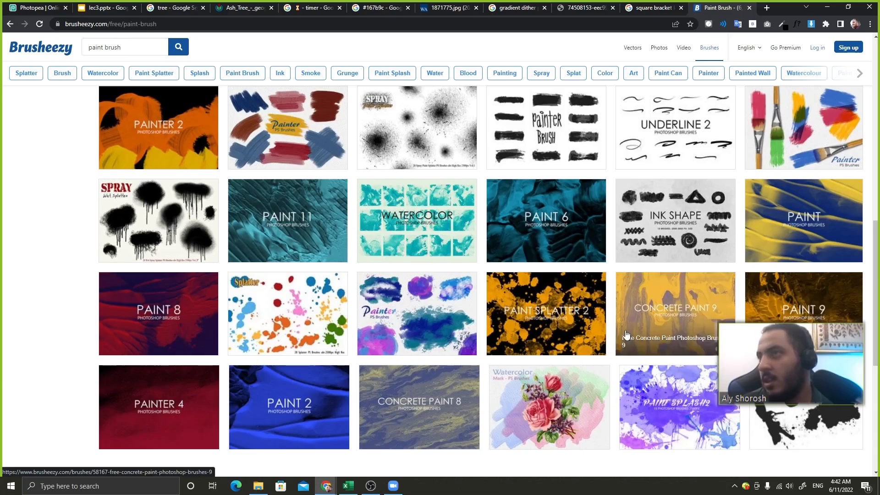
pyautogui.scroll(-7, 476, 329)
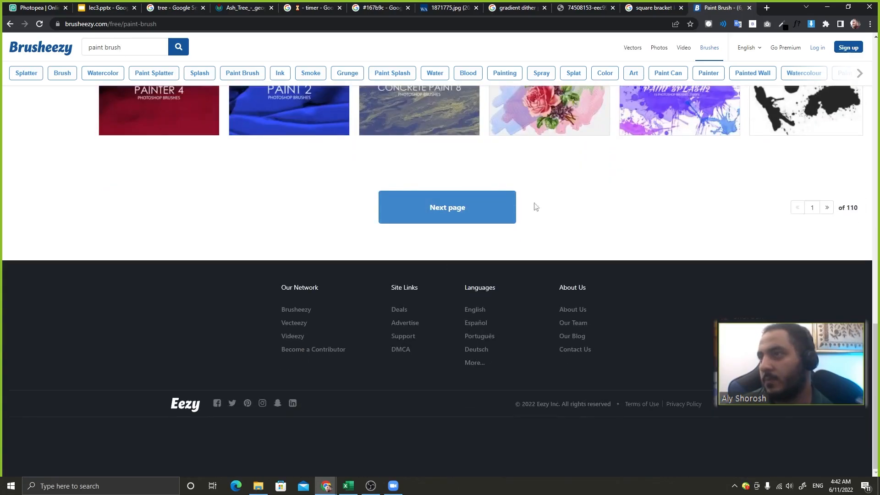
pyautogui.scroll(3, 523, 202)
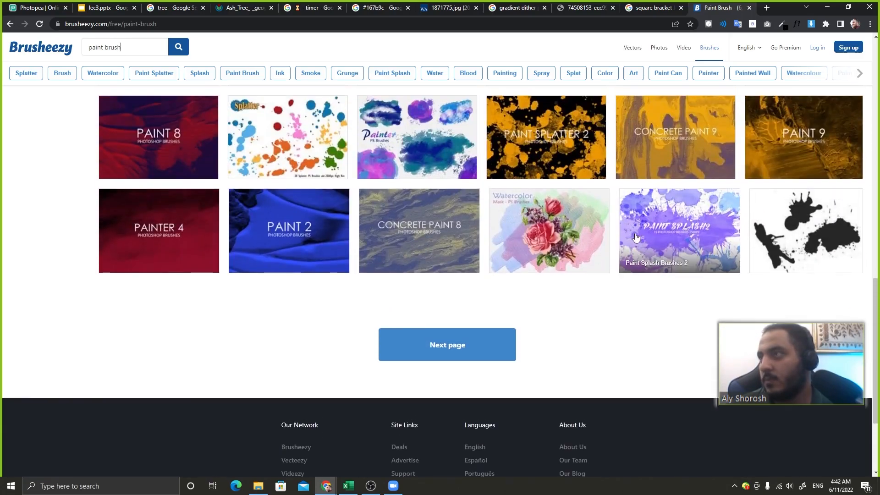
pyautogui.click(436, 350)
pyautogui.click(764, 8)
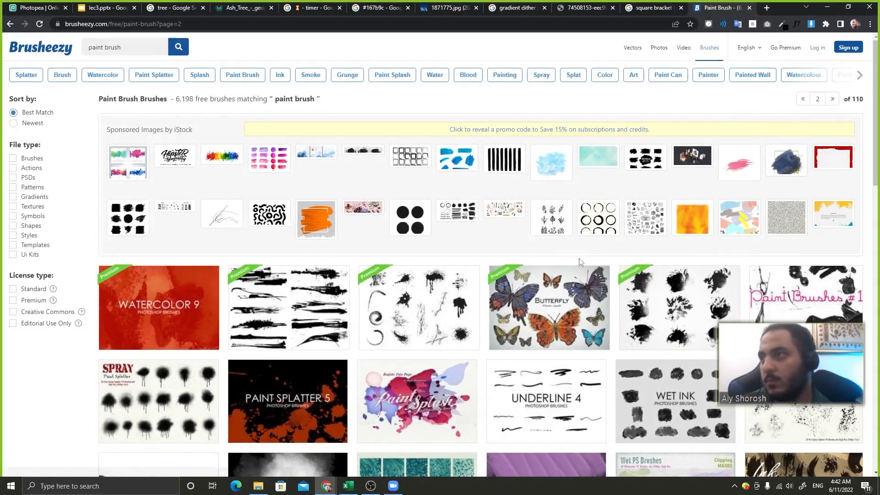
# Step: Find the Free Cracks Photoshop Brushes 10 pack on the second results page, open it and download it
pyautogui.scroll(-8, 580, 262)
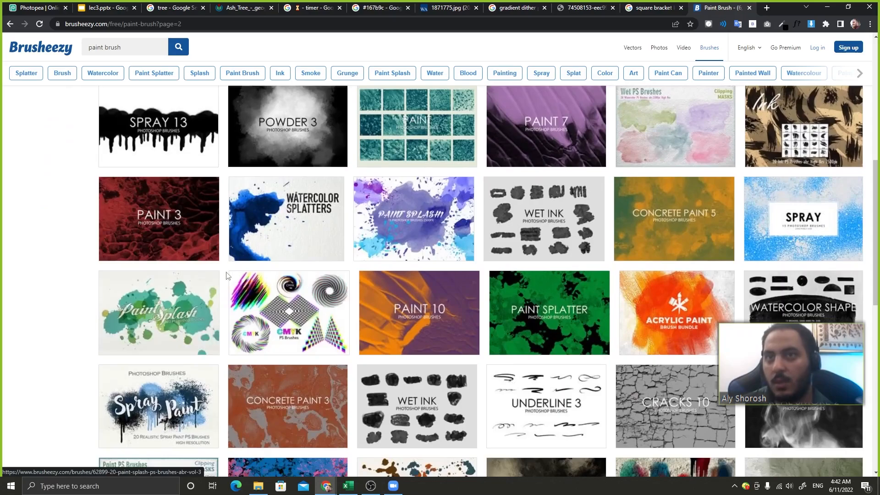
pyautogui.scroll(-4, 369, 312)
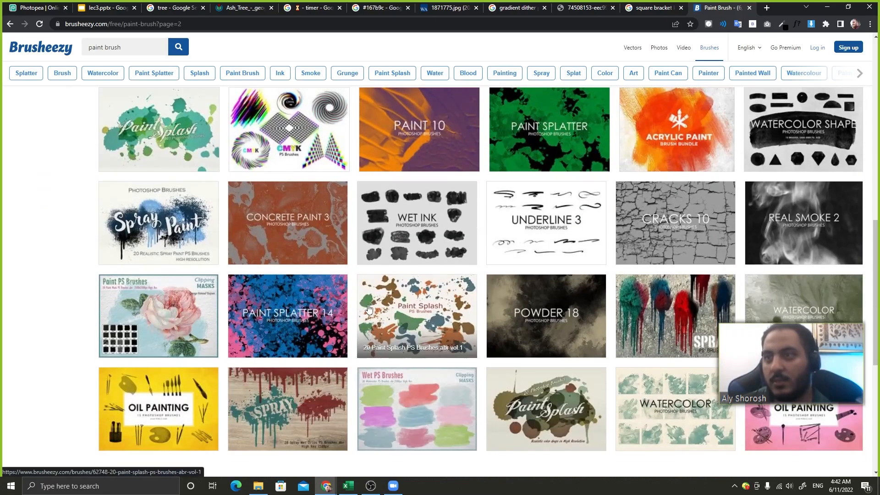
pyautogui.scroll(1, 362, 225)
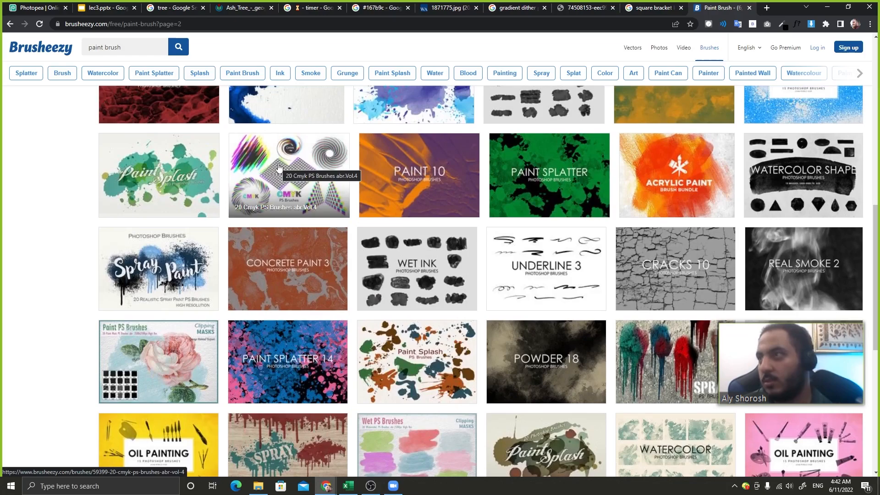
pyautogui.click(672, 245)
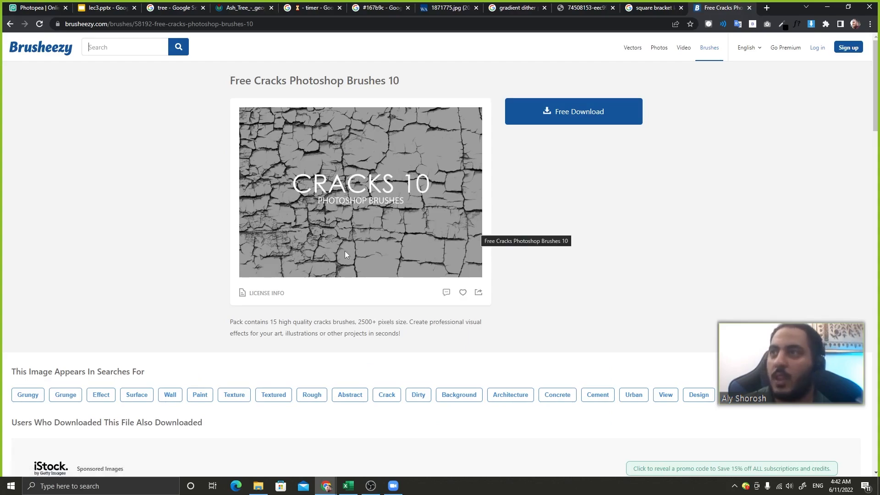
pyautogui.click(174, 69)
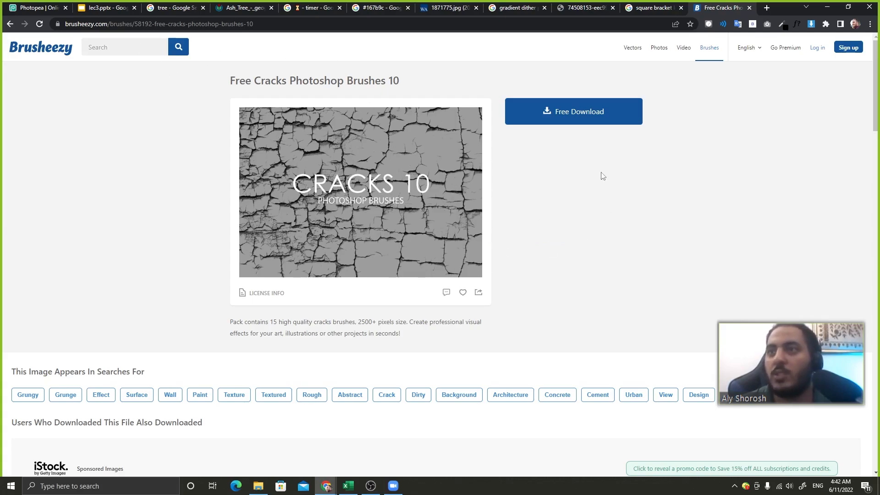
pyautogui.click(579, 112)
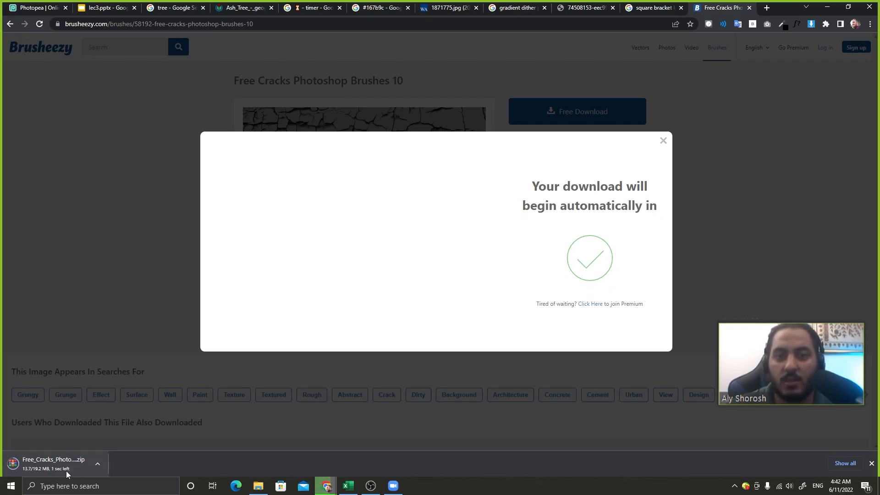
# Step: In the Downloads folder, extract Free_Cracks_Photoshop_Brushes_10.zip into a folder of the same name and open that folder
pyautogui.click(261, 485)
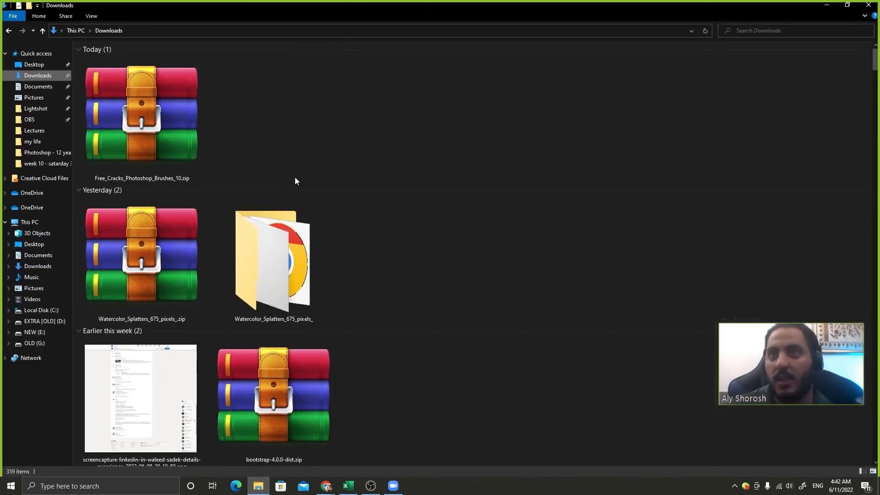
pyautogui.click(199, 145)
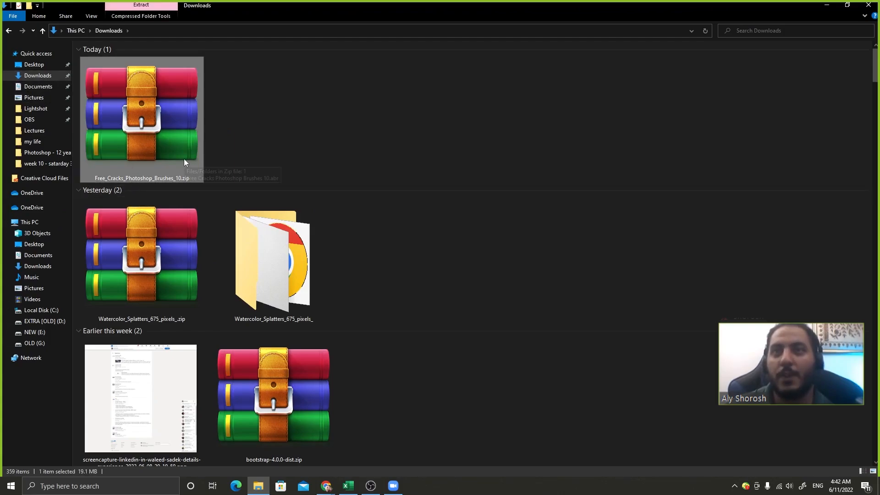
pyautogui.rightClick(113, 106)
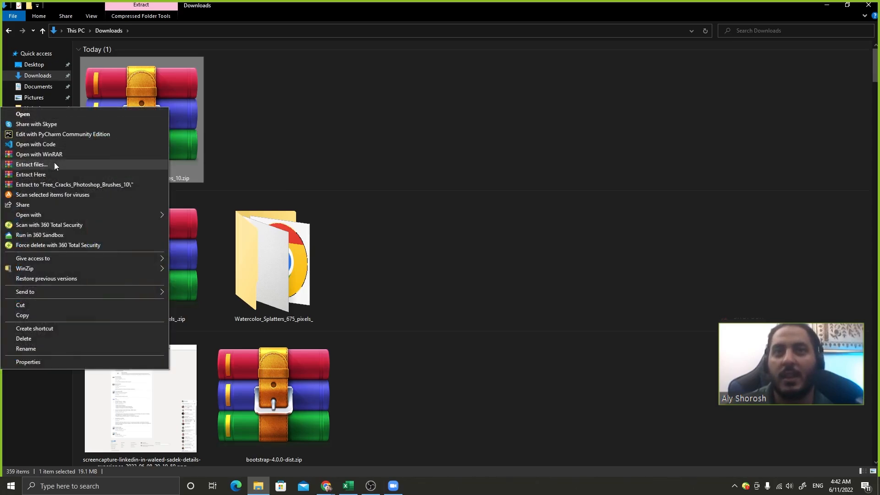
pyautogui.click(76, 185)
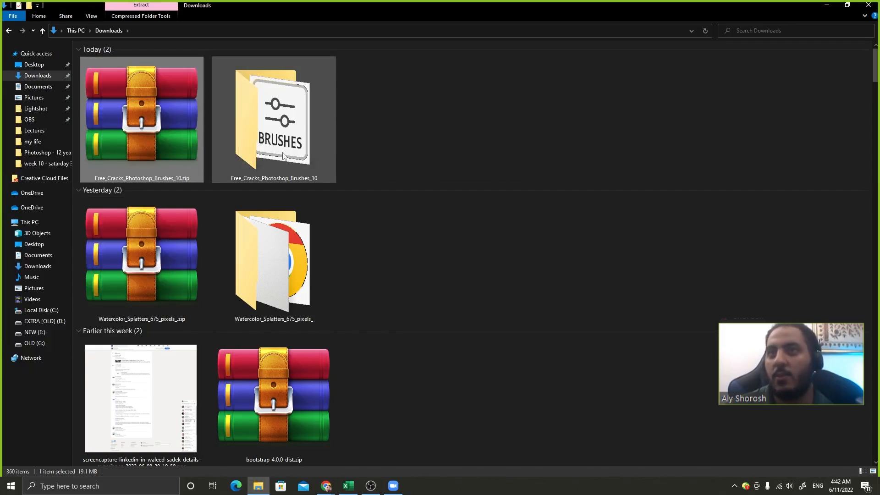
pyautogui.click(257, 115)
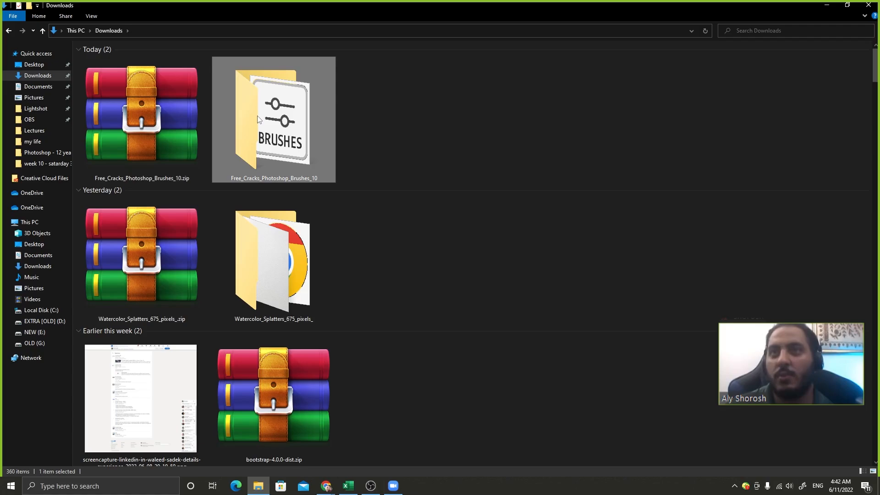
pyautogui.doubleClick(258, 117)
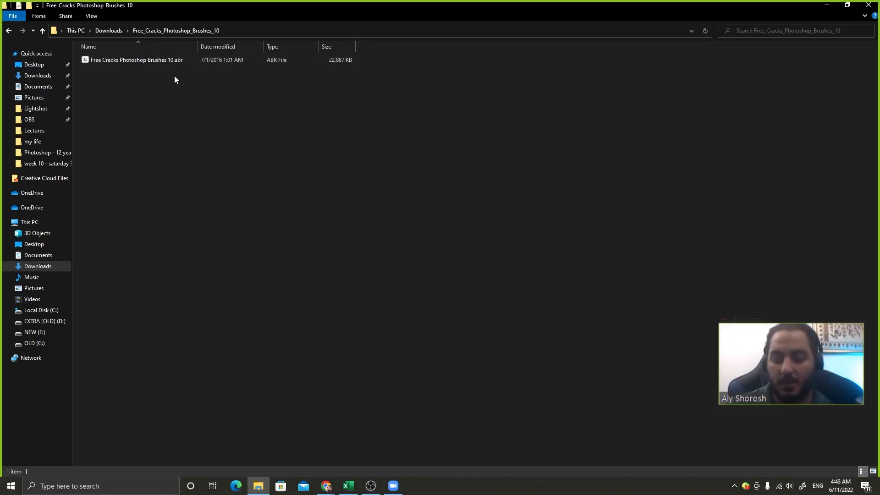
pyautogui.press('Print')
pyautogui.moveTo(169, 50); pyautogui.dragTo(185, 67)
pyautogui.click(200, 41)
pyautogui.click(185, 78)
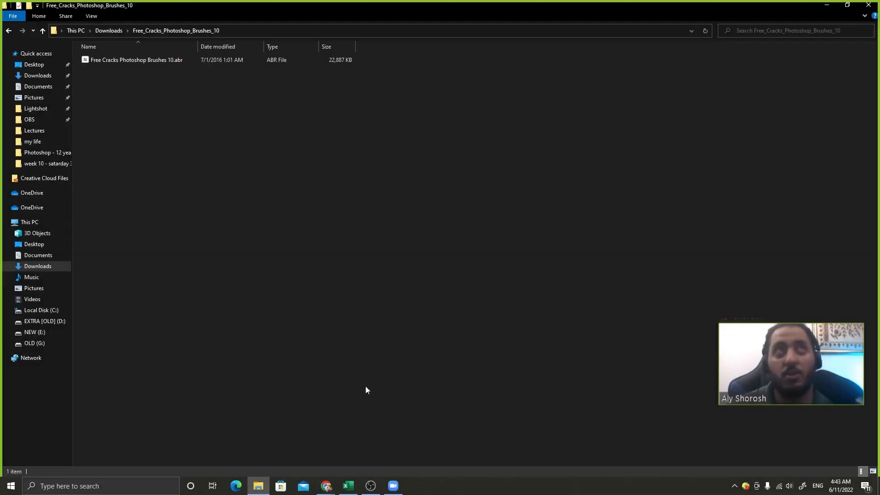
# Step: Switch to Photopea in the browser and open the Preset Manager for brushes
pyautogui.click(326, 486)
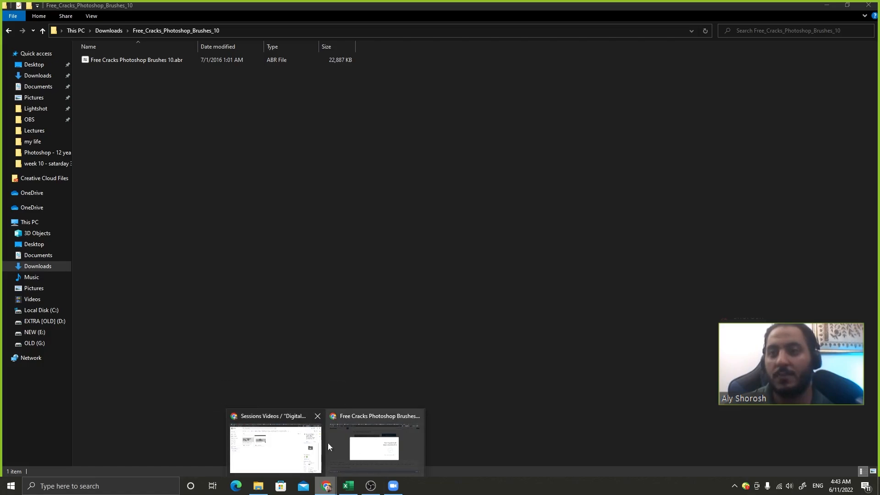
pyautogui.click(326, 486)
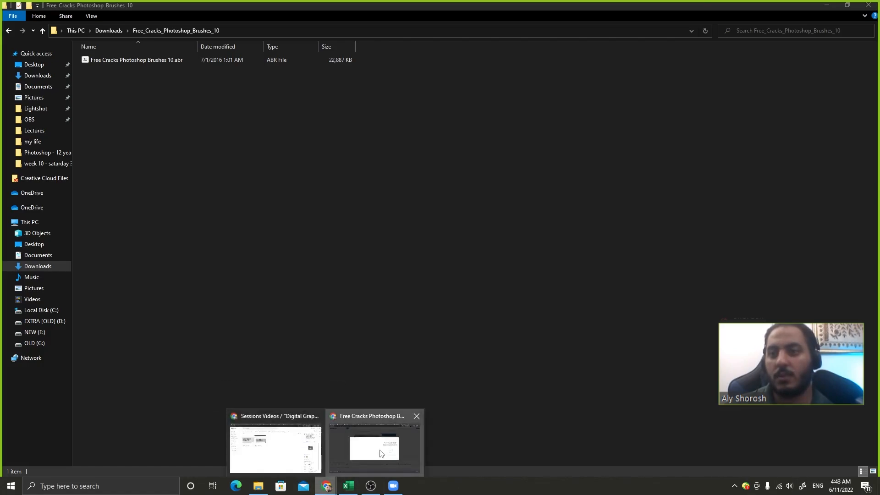
pyautogui.click(373, 443)
pyautogui.click(59, 7)
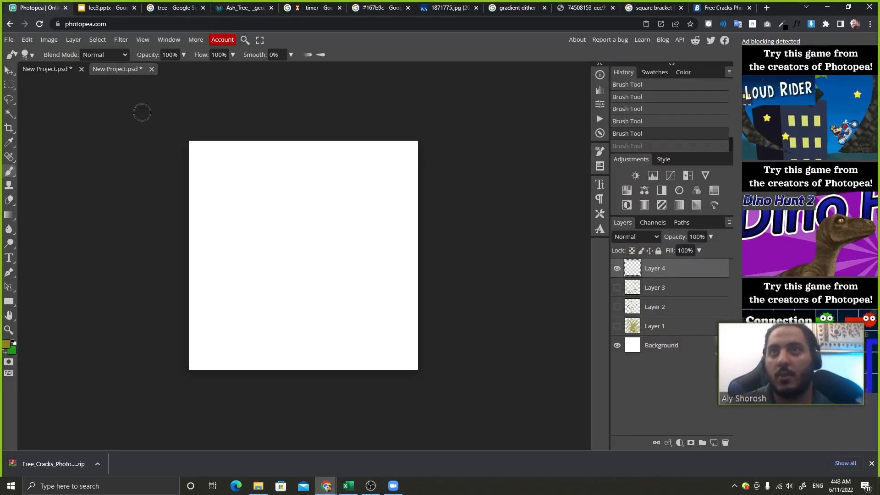
pyautogui.click(28, 40)
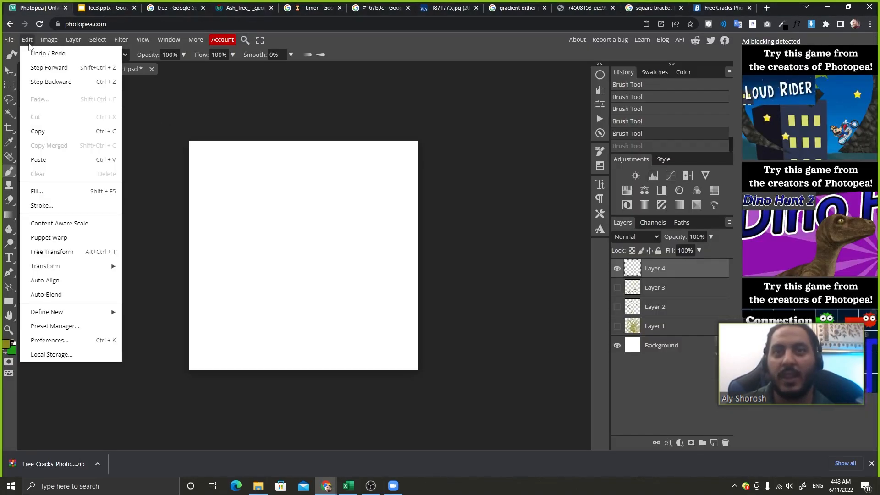
pyautogui.click(55, 326)
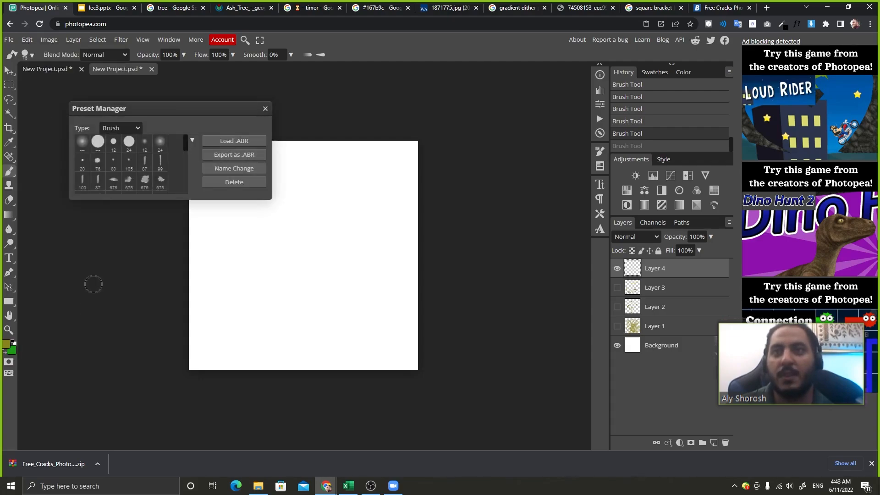
pyautogui.moveTo(141, 108); pyautogui.dragTo(221, 113)
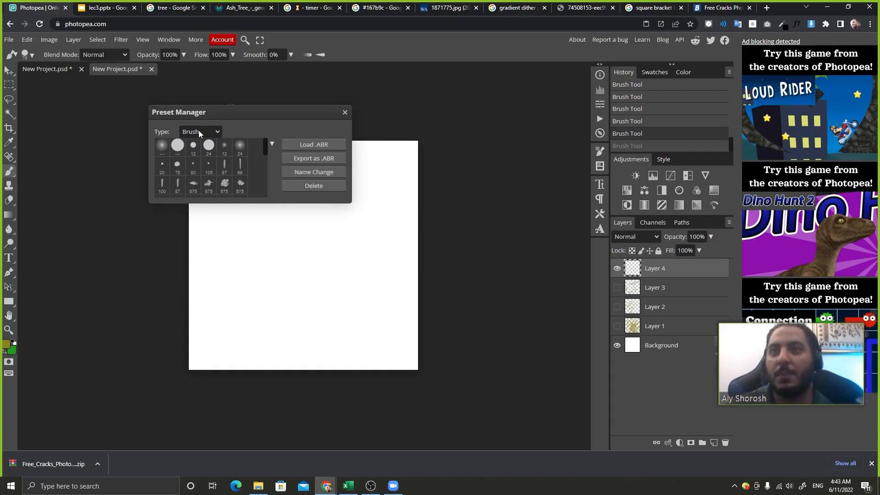
# Step: Load Free Cracks Photoshop Brushes 10.abr from its extracted folder, allow it to load in future sessions, and close the Preset Manager
pyautogui.click(314, 145)
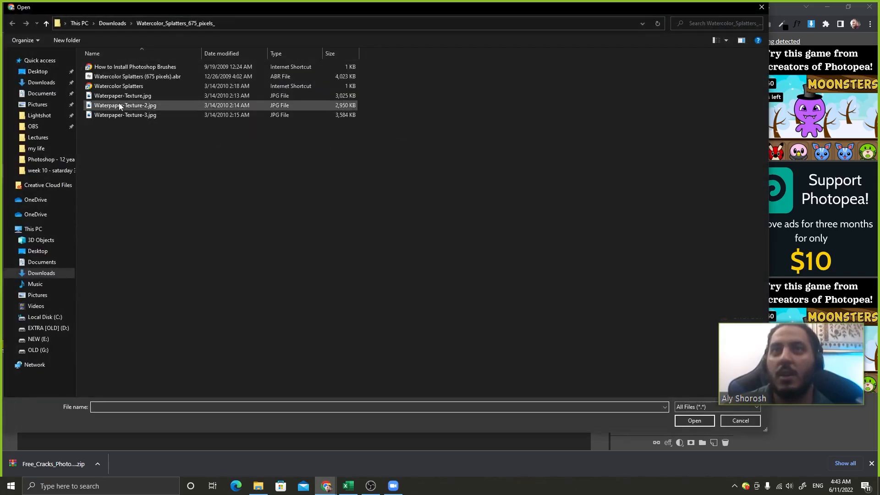
pyautogui.click(114, 25)
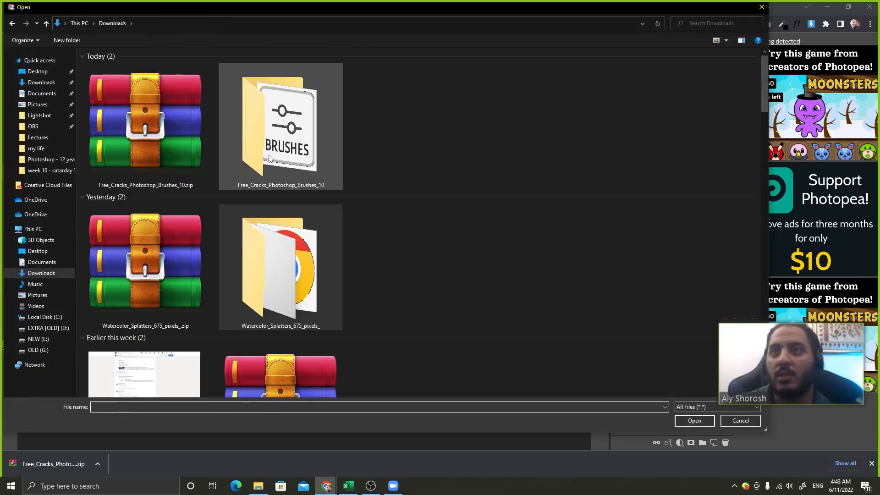
pyautogui.doubleClick(282, 149)
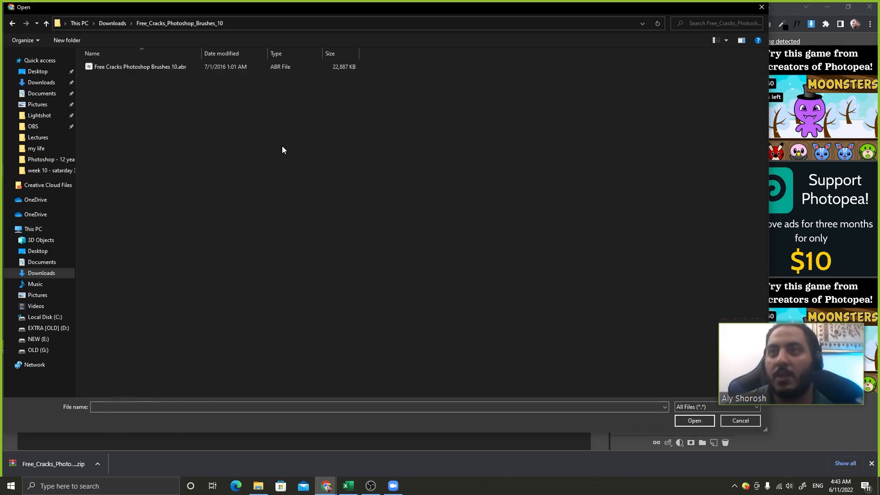
pyautogui.click(141, 68)
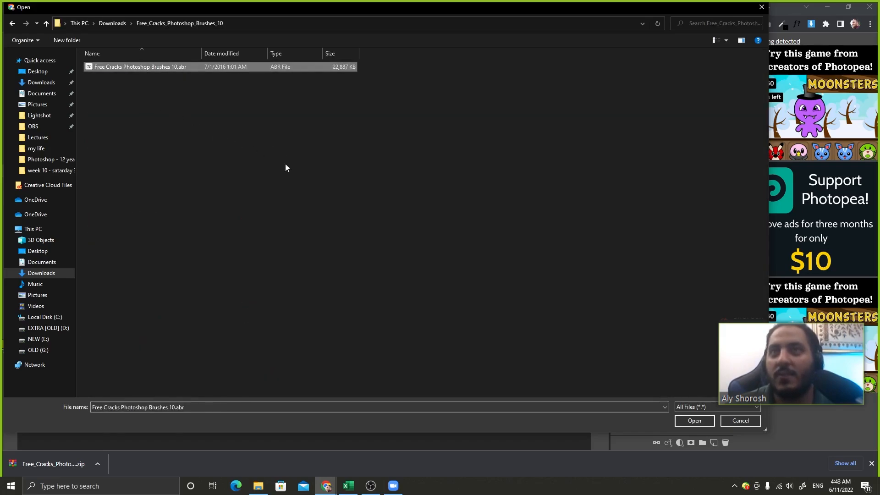
pyautogui.click(694, 421)
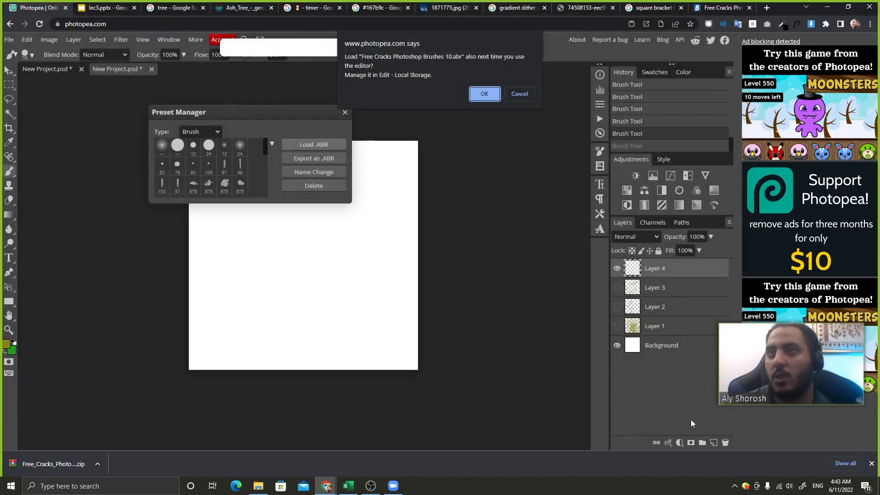
pyautogui.click(483, 95)
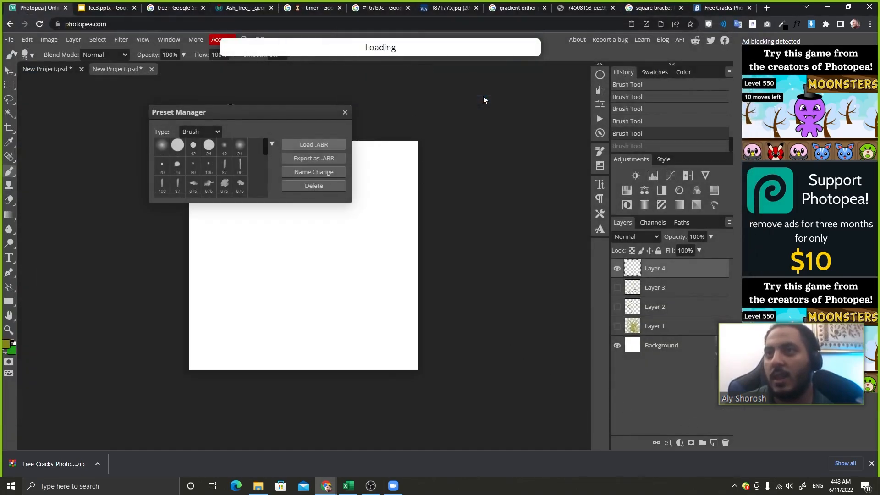
pyautogui.click(346, 112)
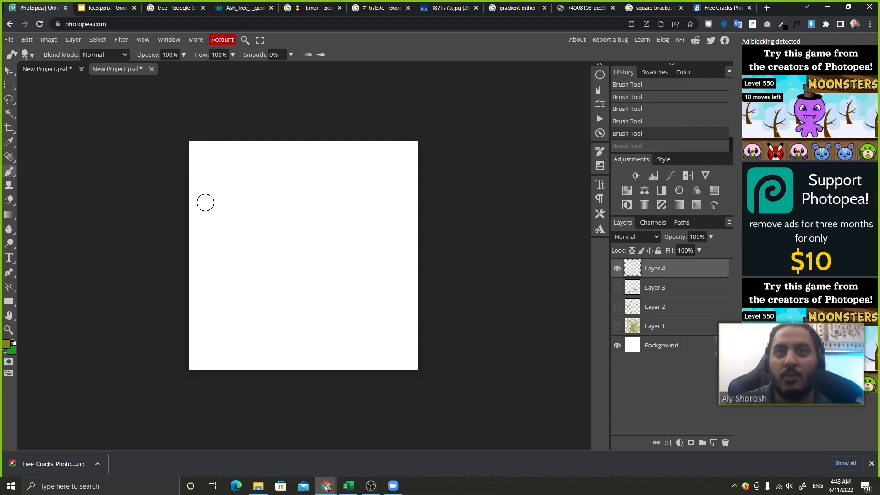
# Step: Choose a 2500 px crack brush from the newly loaded set and stamp it once on Layer 4
pyautogui.rightClick(224, 175)
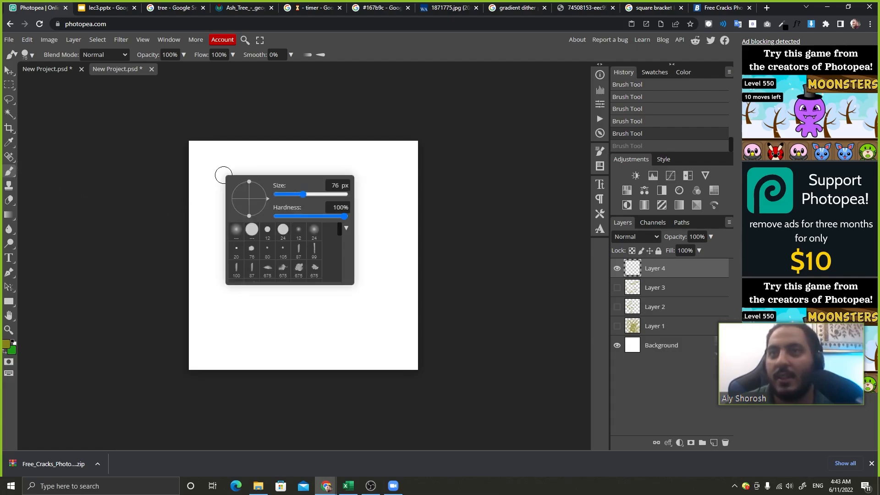
pyautogui.scroll(-10, 324, 235)
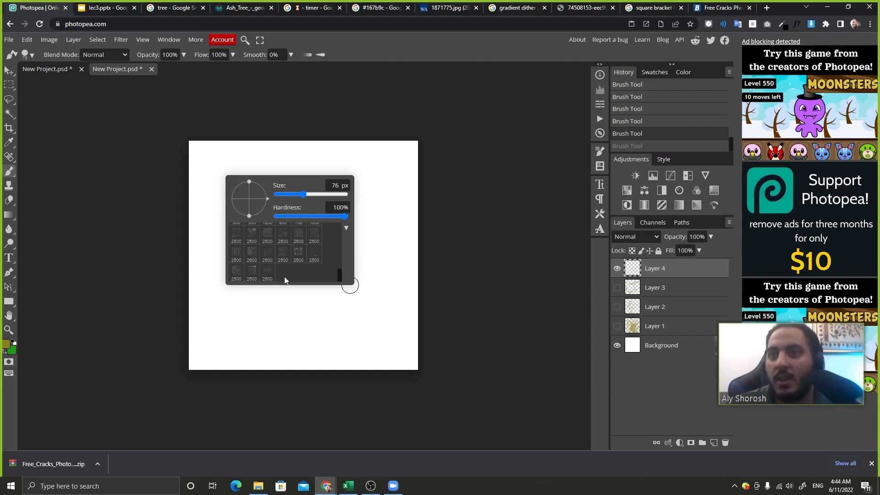
pyautogui.scroll(4, 236, 275)
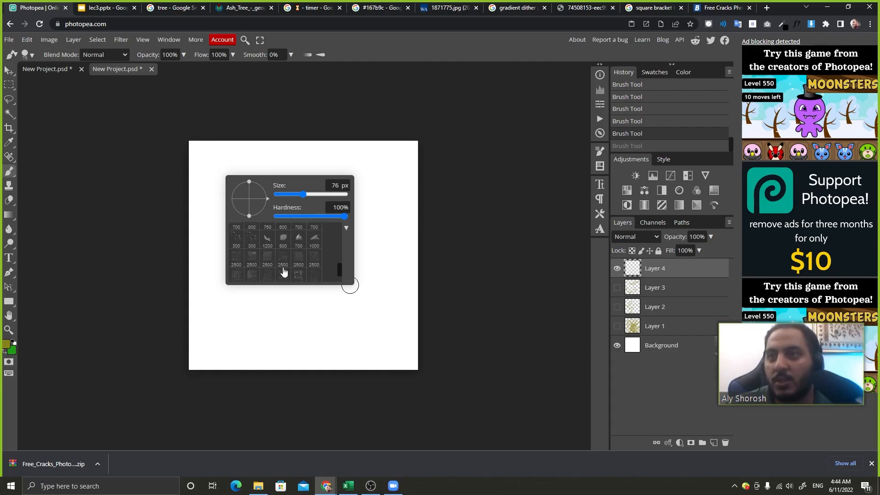
pyautogui.scroll(-4, 298, 274)
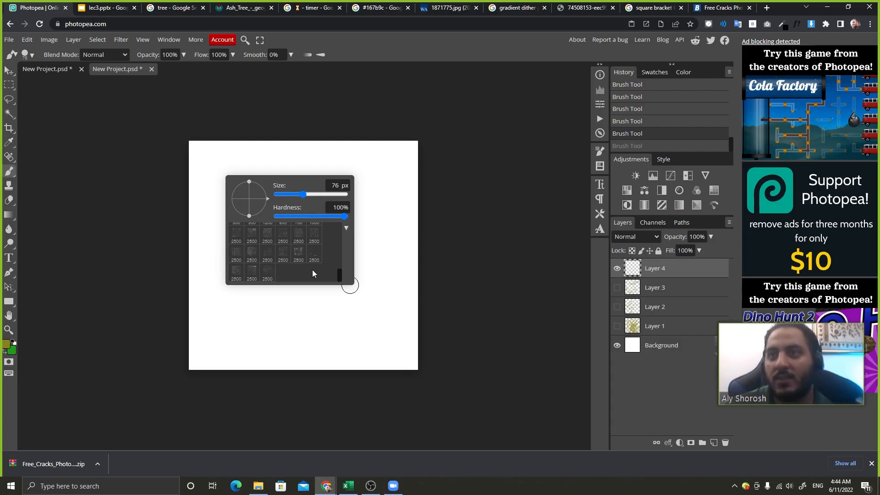
pyautogui.click(267, 234)
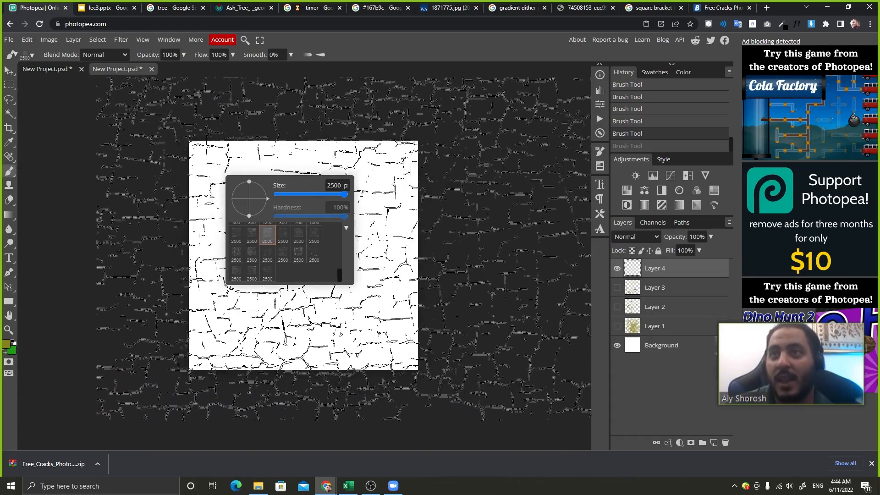
pyautogui.click(361, 53)
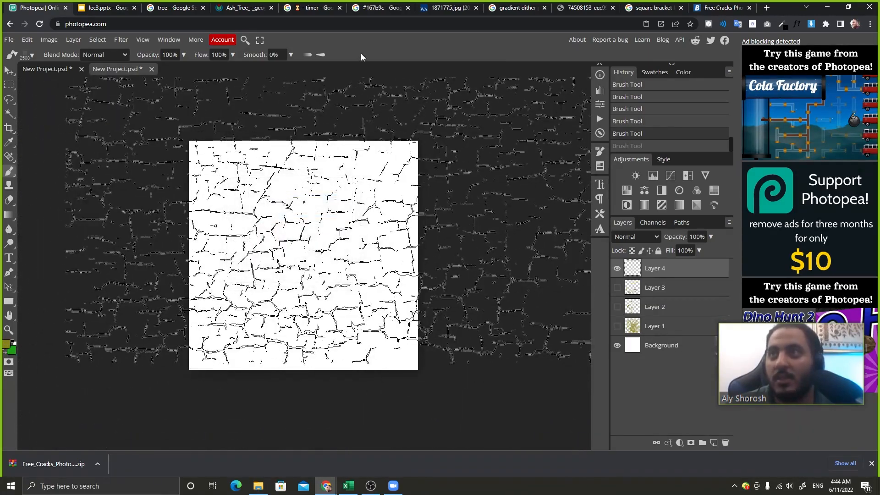
pyautogui.click(297, 255)
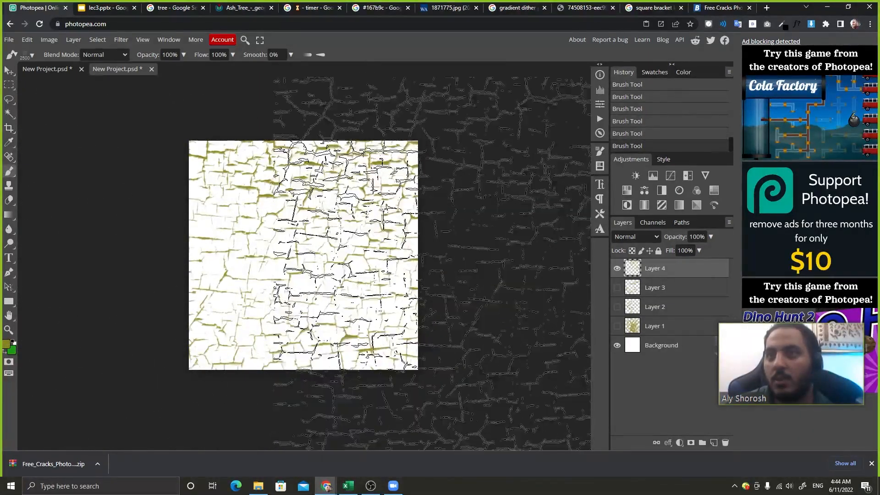
# Step: Switch to the Move tool and examine the detail of the stamped cracks up close
pyautogui.rightClick(402, 192)
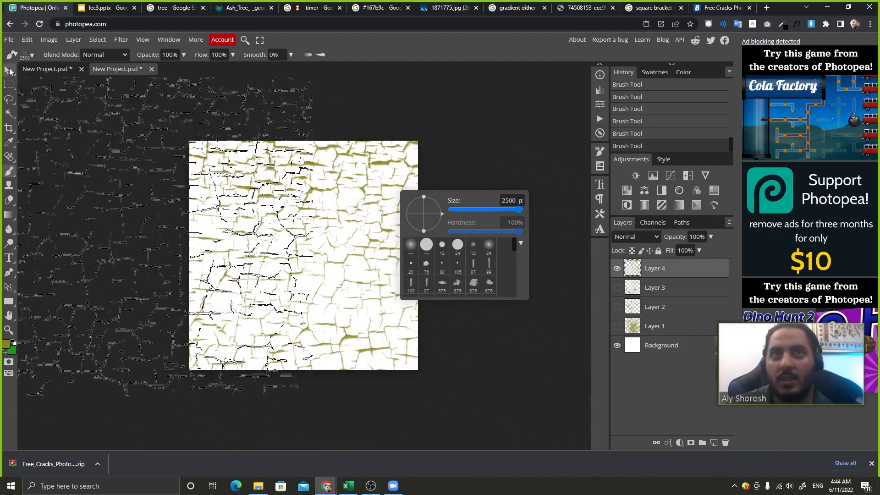
pyautogui.click(9, 70)
pyautogui.click(460, 243)
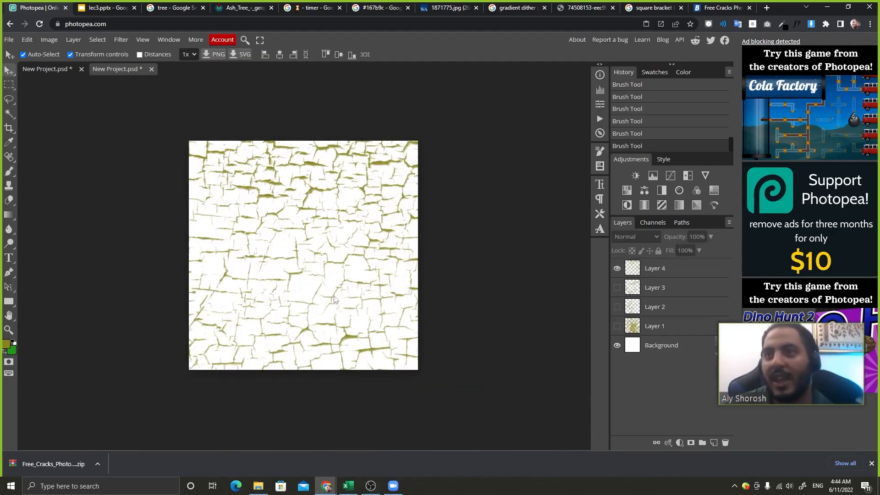
pyautogui.scroll(3, 340, 172)
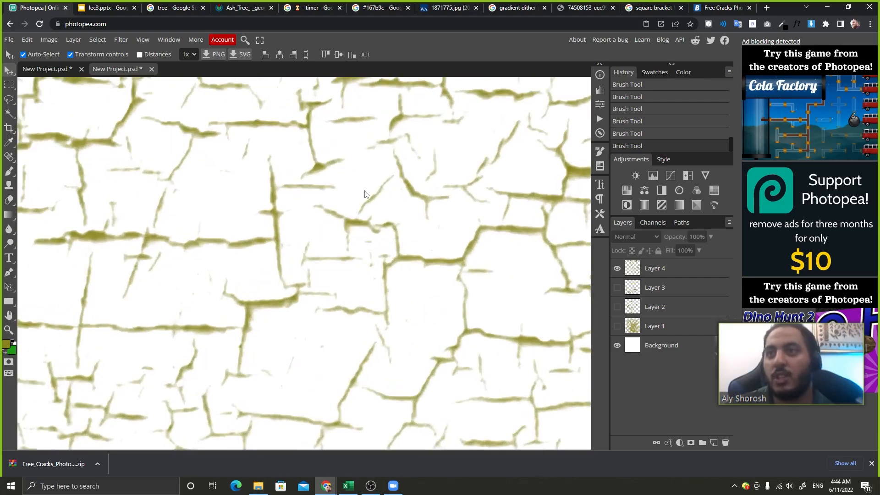
pyautogui.scroll(-3, 345, 226)
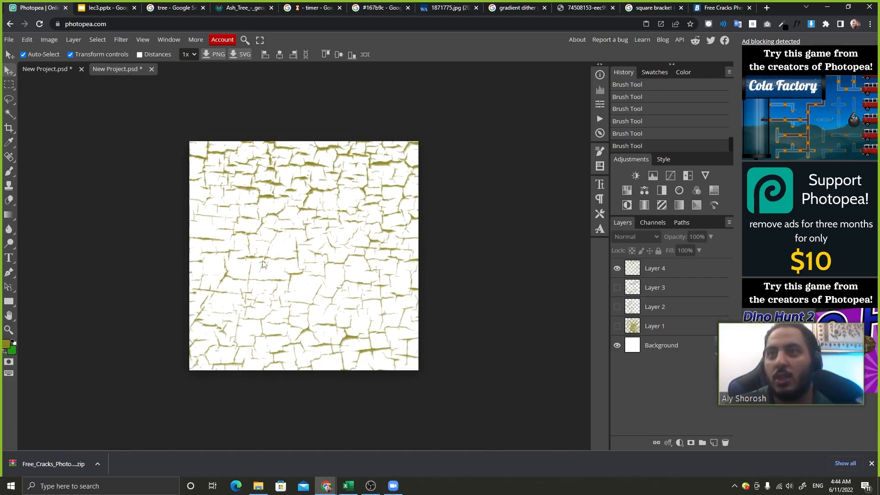
# Step: Undo the crack stamp with the Brush tool active and try a different 2500 px crack brush with rough patches on the canvas
pyautogui.click(9, 171)
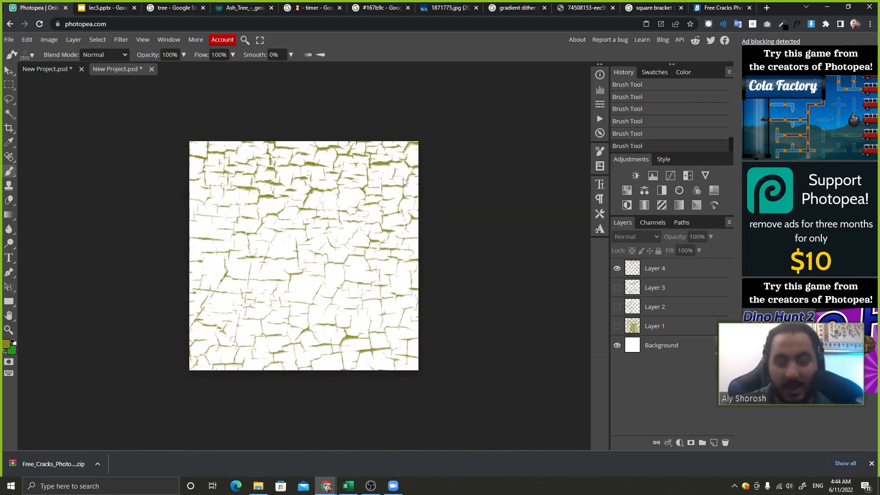
pyautogui.hotkey('ctrl', 'z')
pyautogui.rightClick(316, 225)
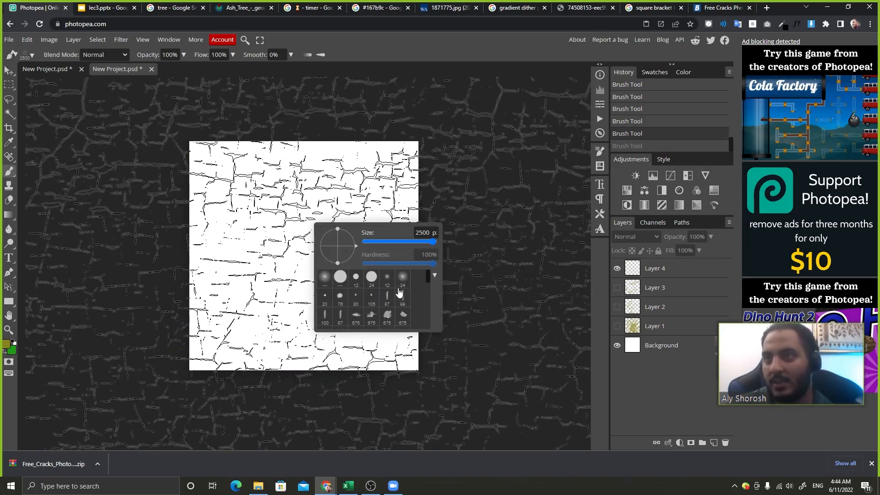
pyautogui.scroll(-5, 397, 298)
pyautogui.click(383, 307)
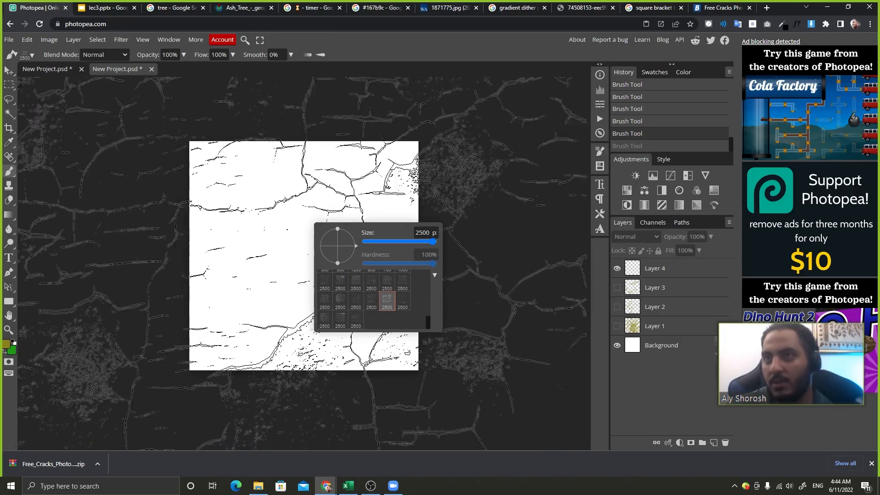
pyautogui.click(275, 220)
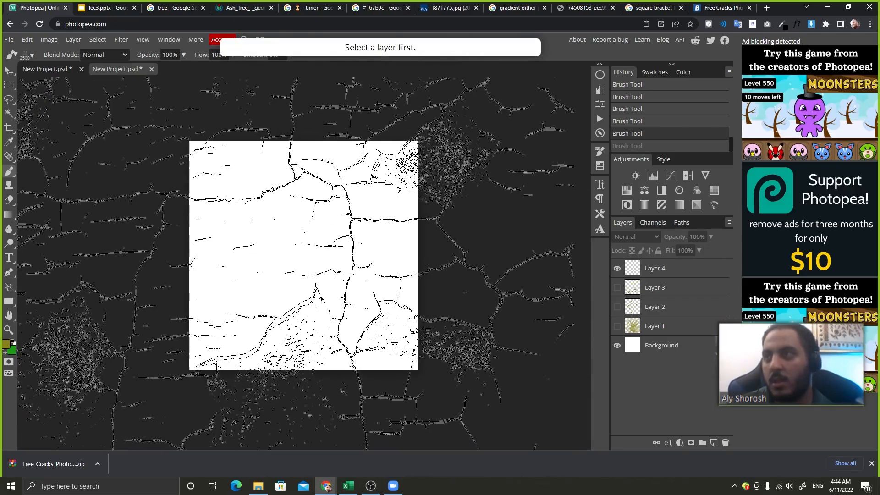
# Step: Go to the Free Cracks Photoshop Brushes 10 page on Brusheezy and select its full web address
pyautogui.click(725, 12)
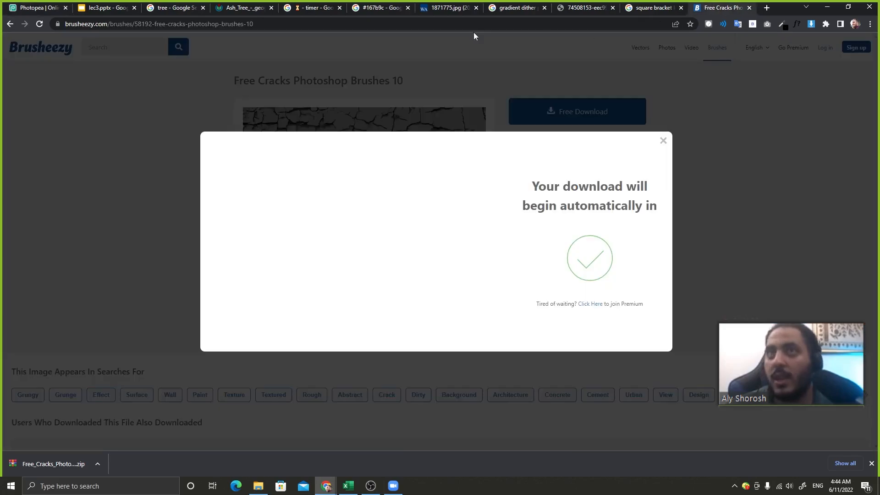
pyautogui.click(103, 24)
pyautogui.click(145, 23)
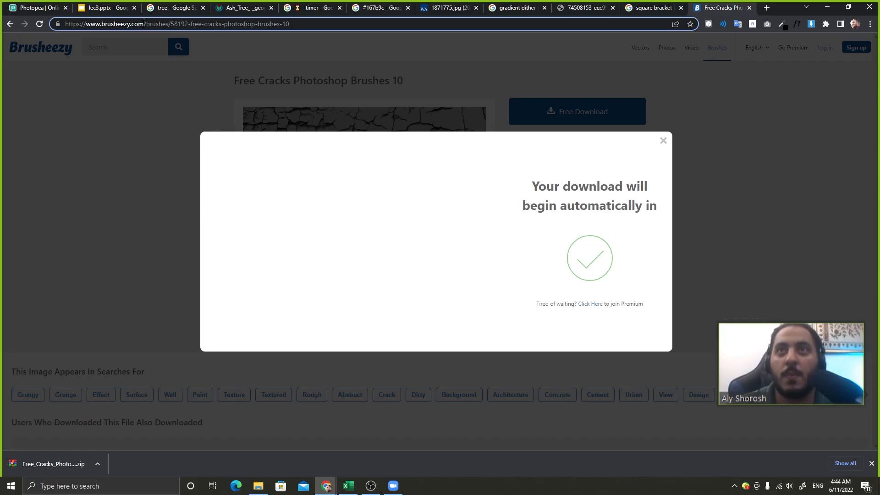
pyautogui.hotkey('shift', 'Home')
pyautogui.hotkey('alt', 'Tab')
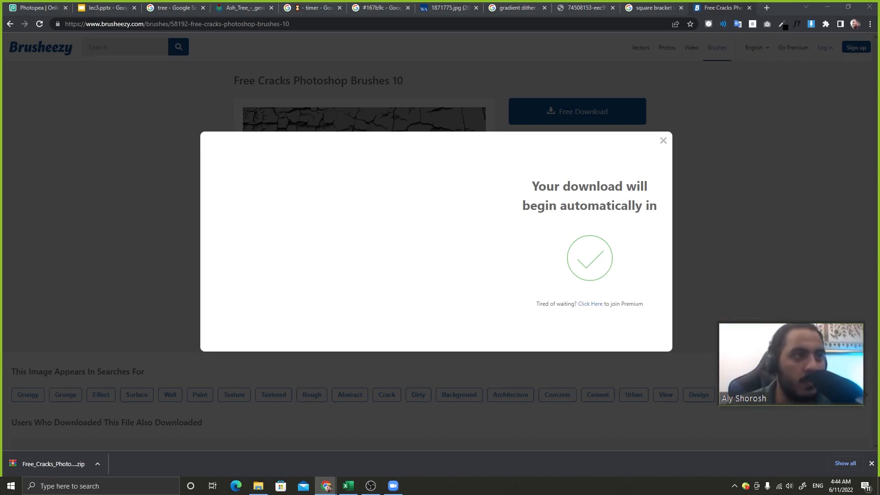
# Step: Return to Photopea, make Layer 4 the active layer and stamp the 2500 px patchy crack brush on it
pyautogui.click(68, 5)
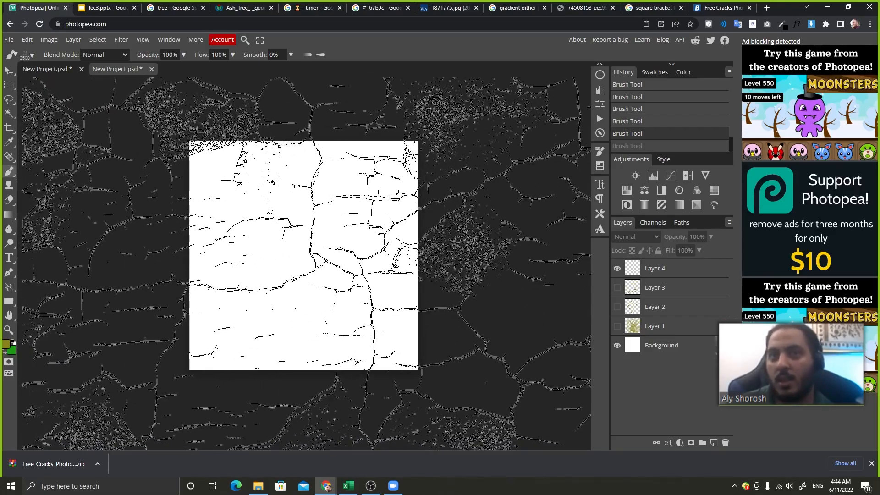
pyautogui.click(320, 261)
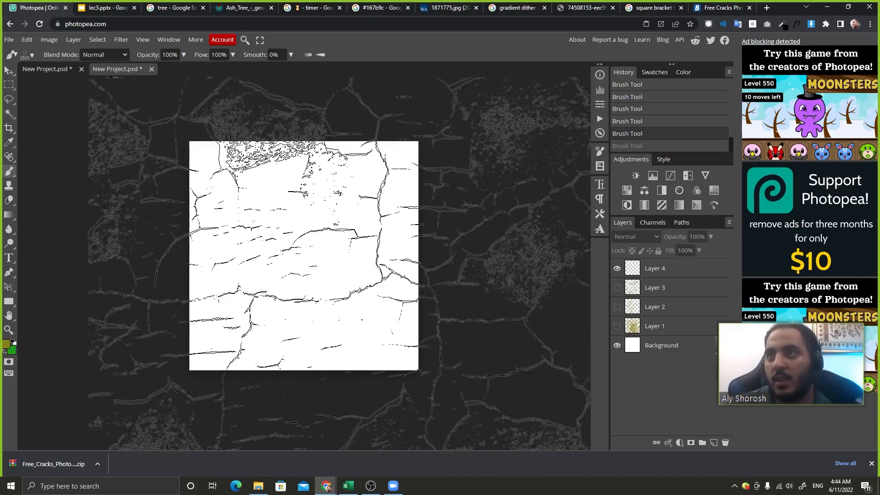
pyautogui.click(468, 316)
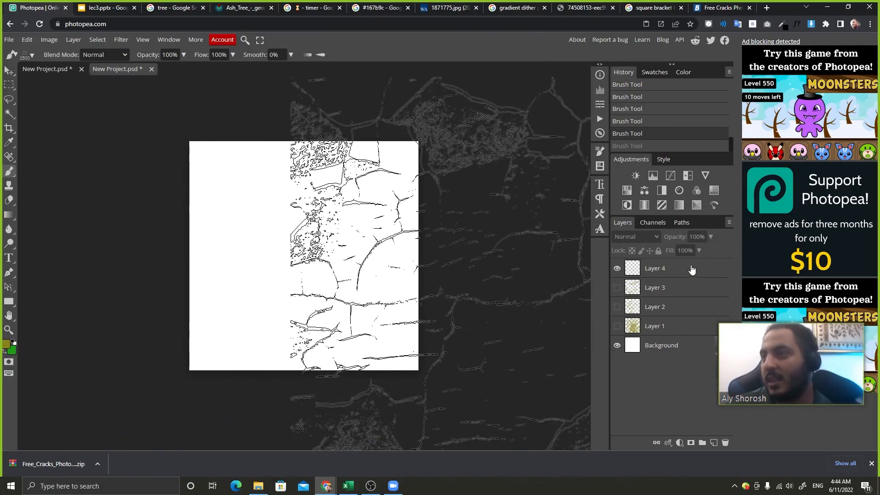
pyautogui.click(694, 271)
pyautogui.click(282, 211)
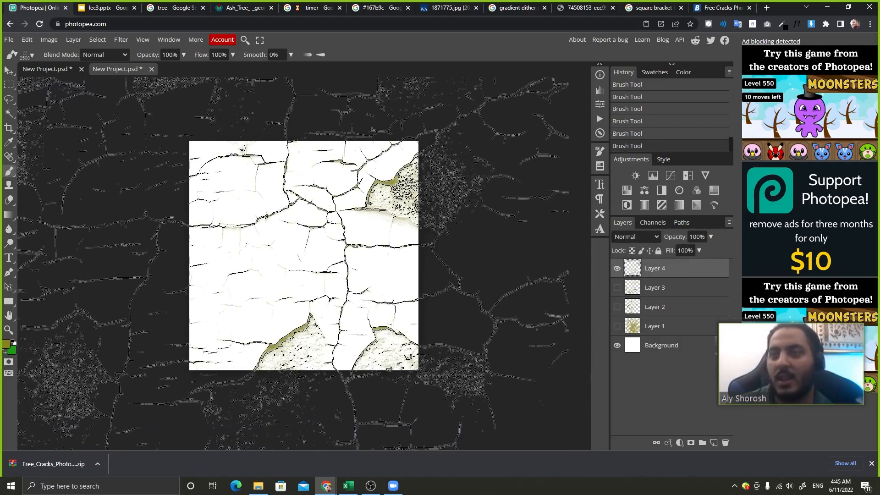
pyautogui.click(282, 211)
# Step: Switch to the hard round brush and set its size to 9 px
pyautogui.rightClick(338, 272)
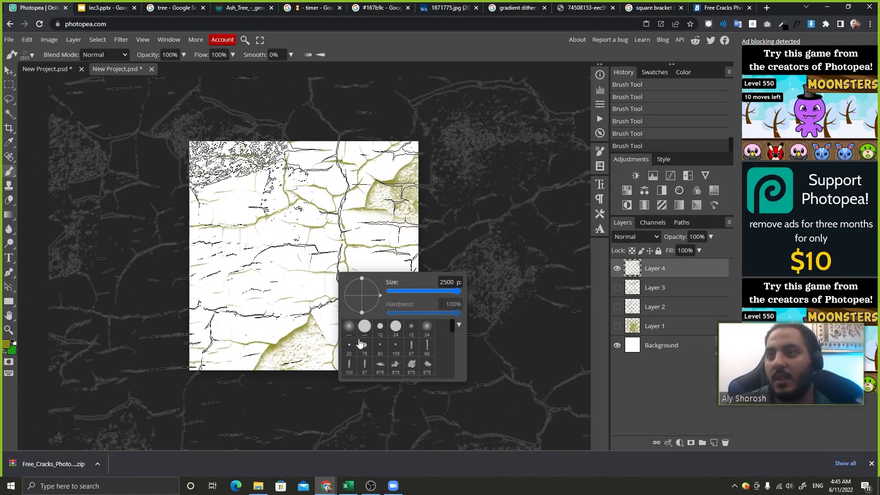
pyautogui.click(364, 326)
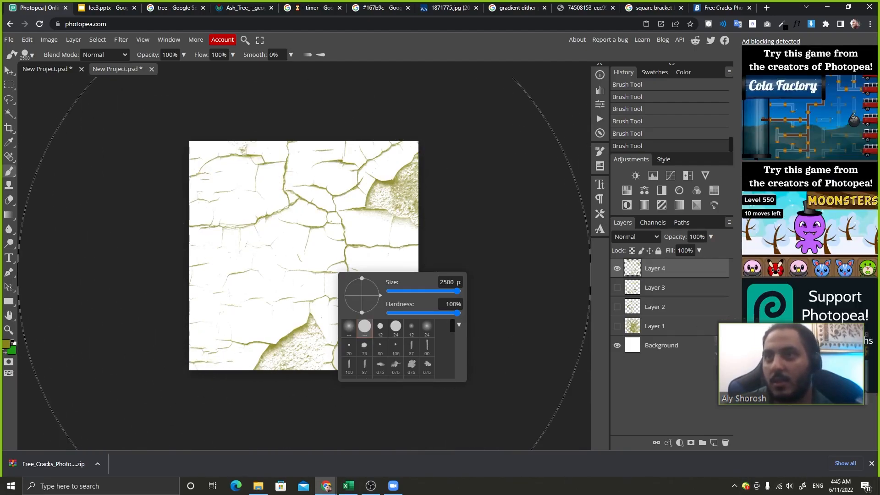
pyautogui.click(402, 292)
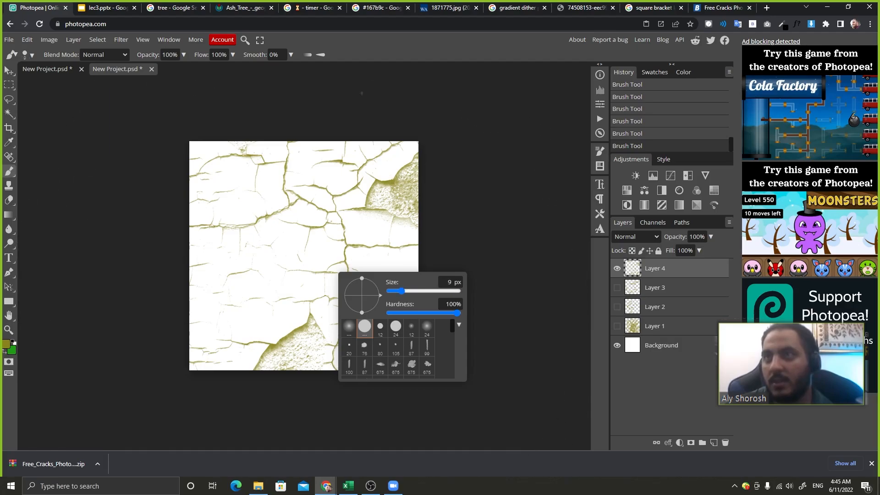
pyautogui.click(348, 60)
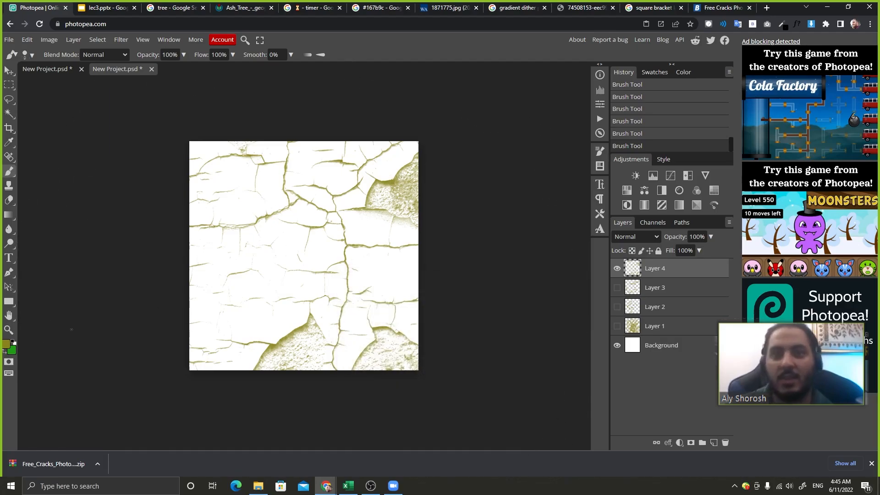
# Step: Undo the patchy crack stamp on Layer 4 and choose another 2500 px crack brush from the loaded set
pyautogui.hotkey('ctrl', 'z')
pyautogui.rightClick(246, 178)
pyautogui.scroll(-5, 311, 269)
pyautogui.click(289, 252)
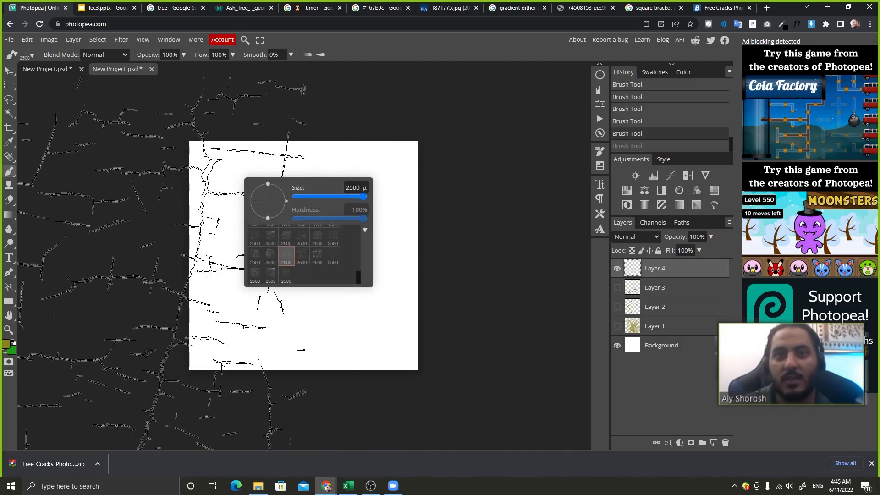
# Step: Set the foreground color to black and paint dense overlapping cracks across Layer 4
pyautogui.click(6, 344)
pyautogui.click(155, 223)
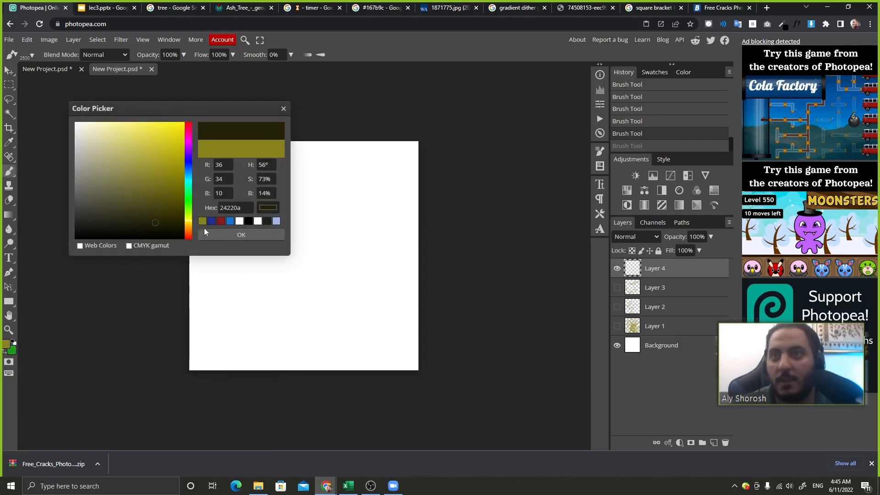
pyautogui.moveTo(155, 227); pyautogui.dragTo(111, 241)
pyautogui.click(228, 238)
pyautogui.click(267, 263)
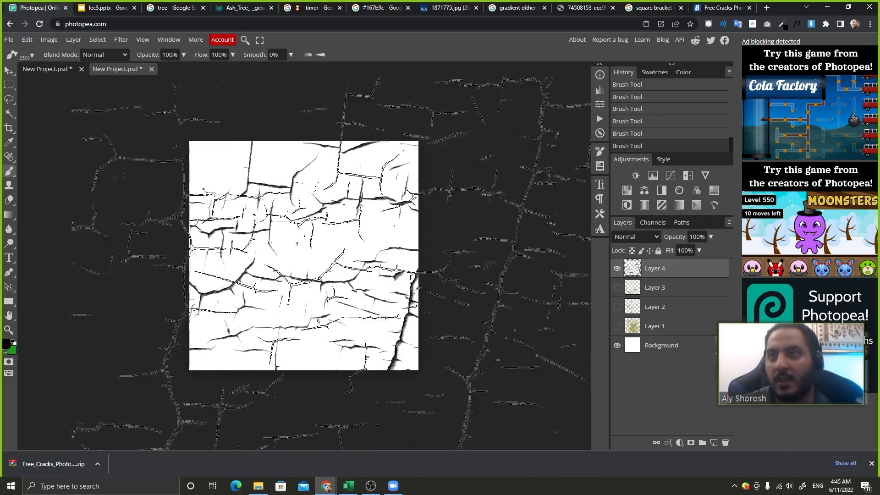
pyautogui.moveTo(424, 238)
pyautogui.mouseDown()
pyautogui.moveTo(403, 257)
pyautogui.moveTo(341, 248)
pyautogui.moveTo(321, 270)
pyautogui.moveTo(396, 291)
pyautogui.mouseUp()
# Step: Switch back to the hard round brush and set its size to 22 px
pyautogui.rightClick(351, 270)
pyautogui.click(376, 323)
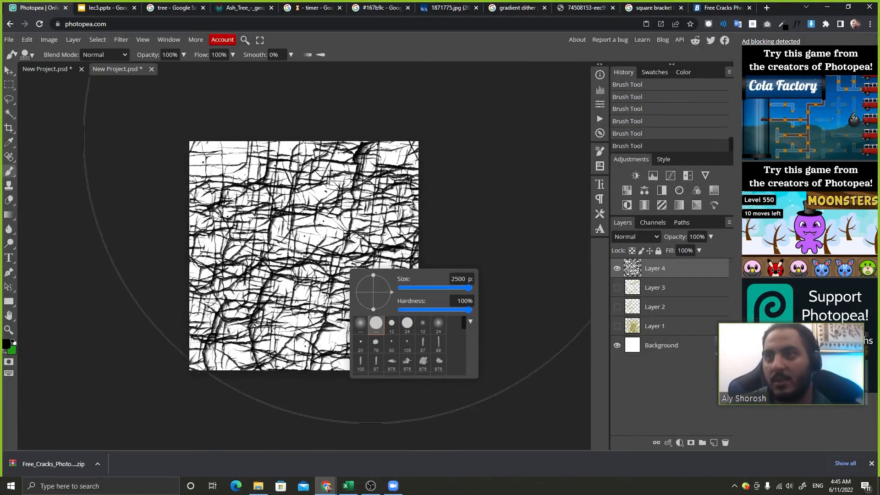
pyautogui.click(419, 288)
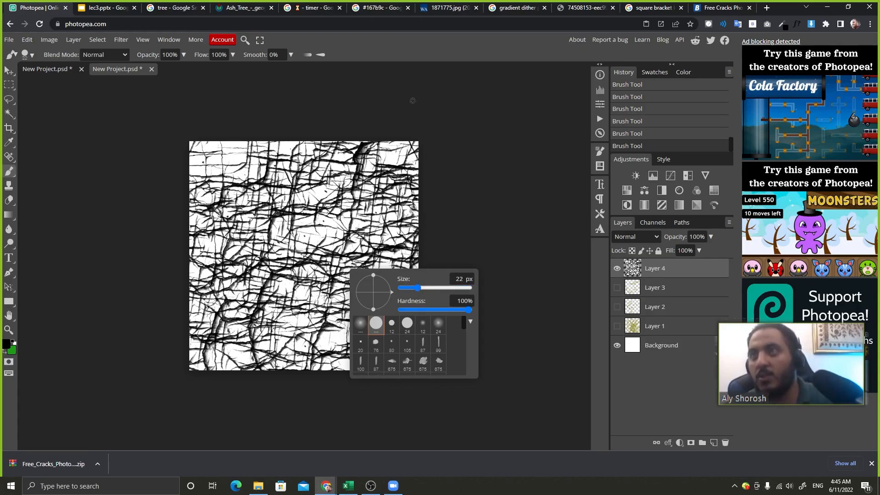
pyautogui.click(401, 69)
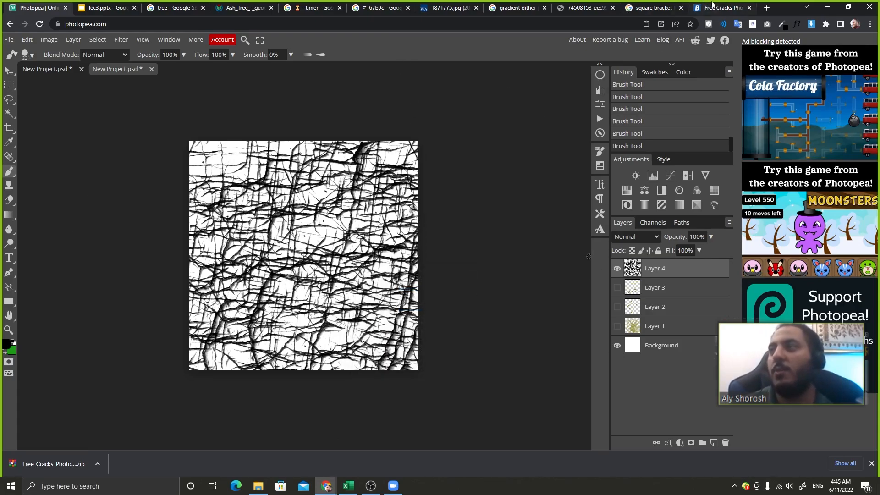
# Step: Replace the painted Layer 4 with a new empty layer and switch to the lec3.pptx presentation in Google Slides
pyautogui.moveTo(685, 271); pyautogui.dragTo(726, 439)
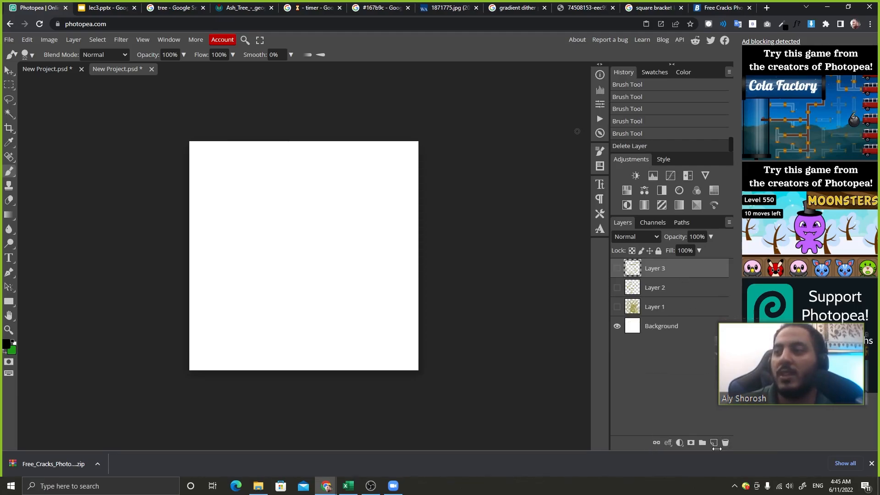
pyautogui.click(713, 443)
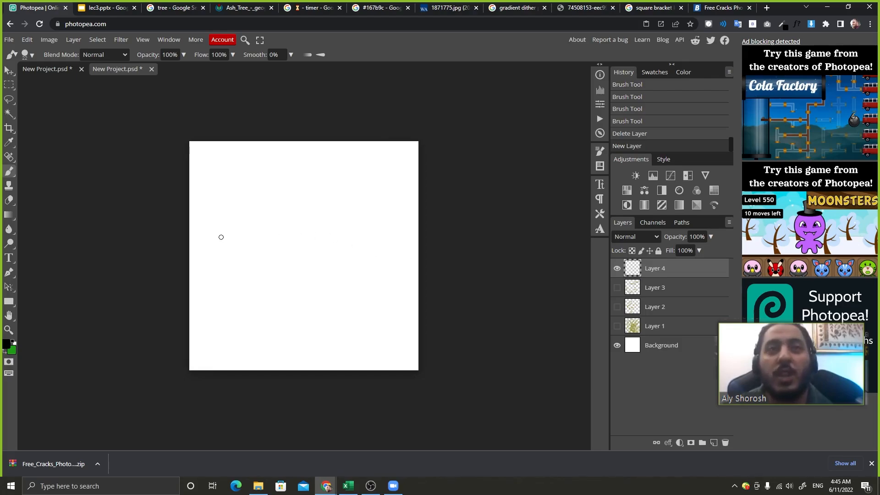
pyautogui.click(106, 8)
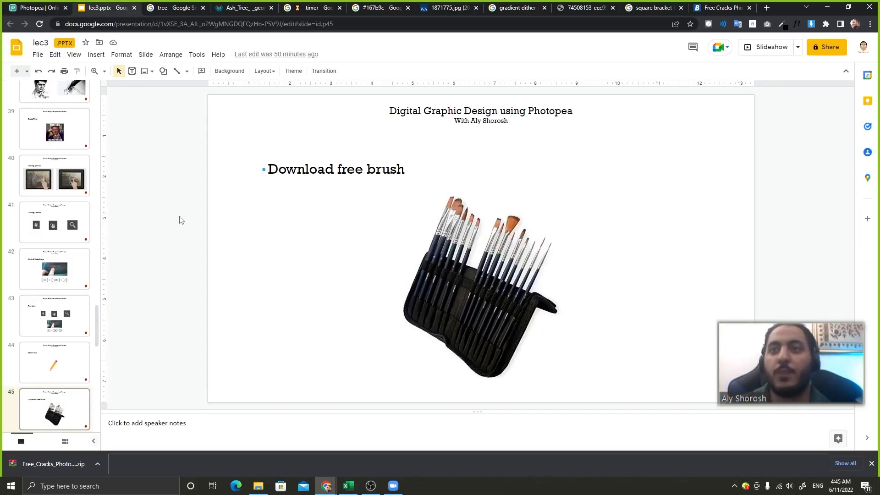
# Step: Advance the lec3 presentation past the free brush slides to slide 47, "Make your own brush"
pyautogui.press('Down')
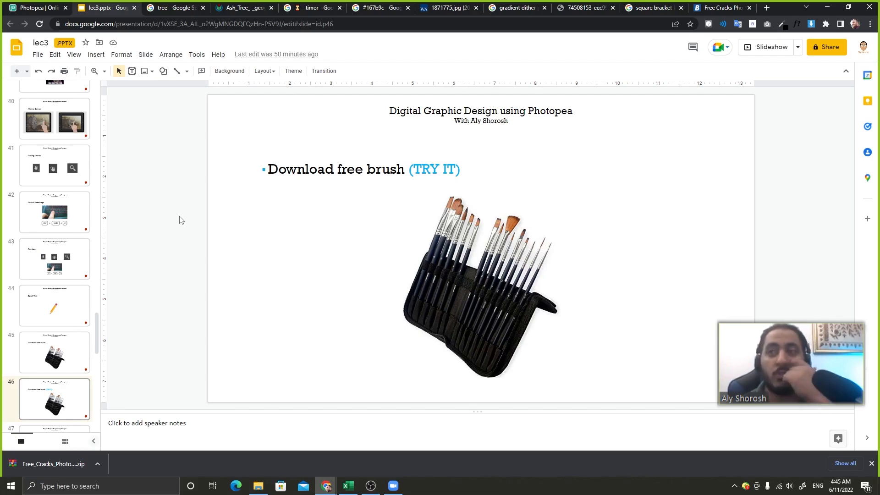
pyautogui.press('Down')
pyautogui.press('Up')
pyautogui.press('Down')
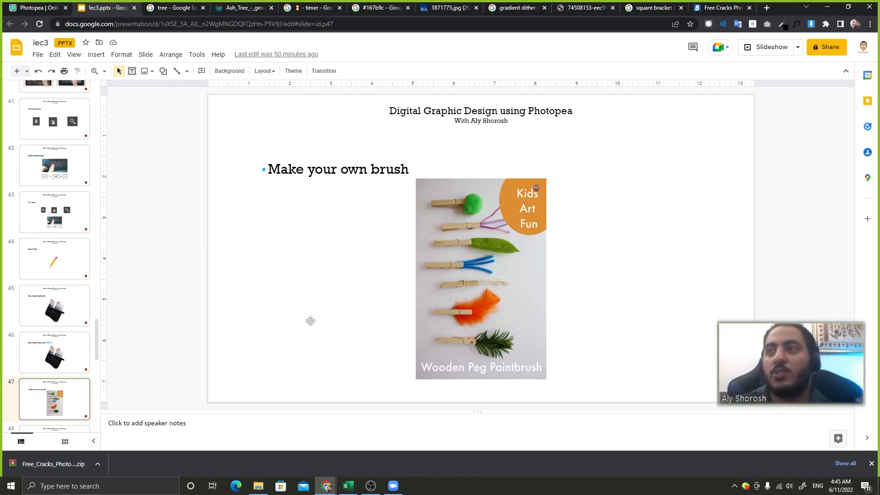
pyautogui.press('Down')
pyautogui.press('Up')
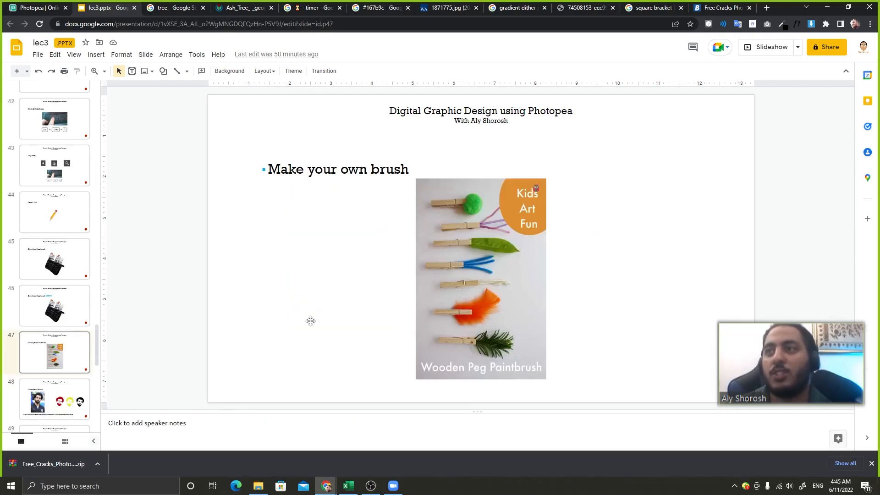
pyautogui.click(310, 321)
pyautogui.click(158, 131)
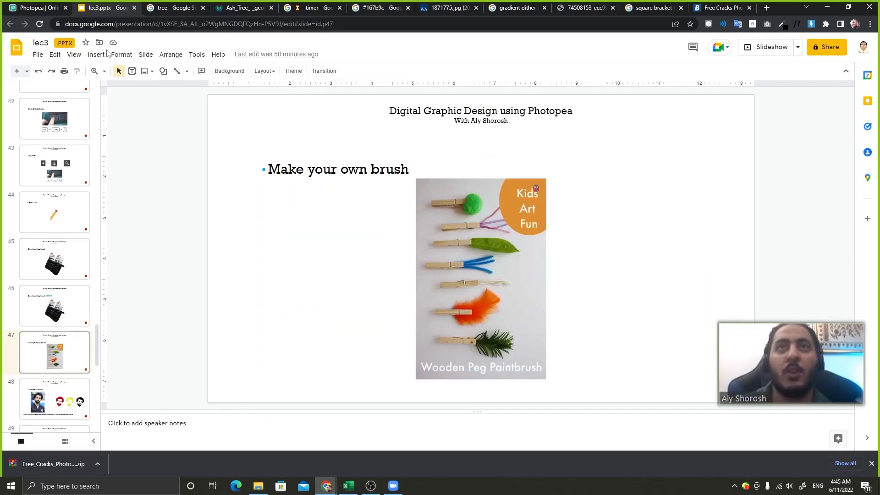
# Step: Switch to Photopea and draw a connected chain of six straight black brush segments across Layer 4
pyautogui.click(39, 7)
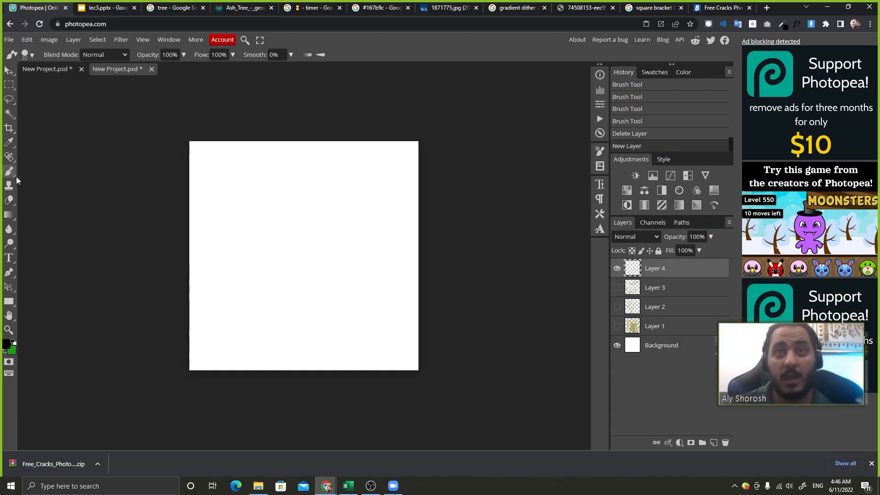
pyautogui.click(269, 351)
pyautogui.keyDown('shift'); pyautogui.click(239, 278); pyautogui.keyUp('shift')
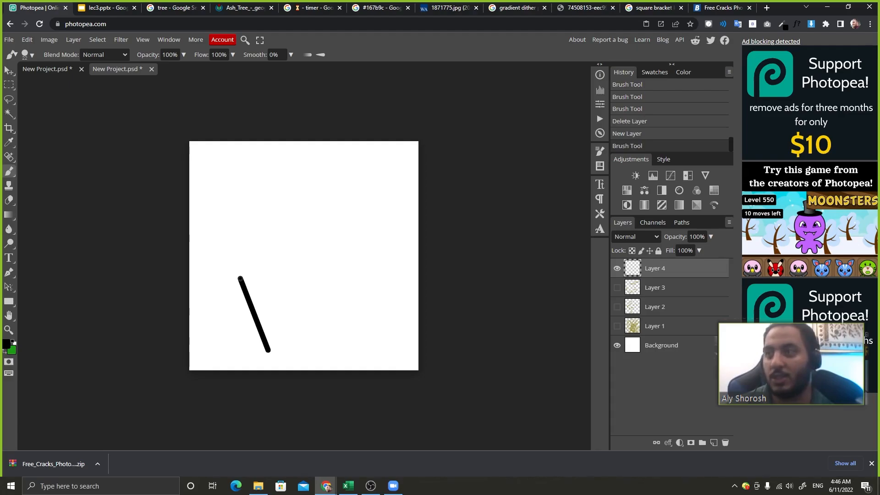
pyautogui.keyDown('shift'); pyautogui.click(255, 215); pyautogui.keyUp('shift')
pyautogui.keyDown('shift'); pyautogui.click(376, 164); pyautogui.keyUp('shift')
pyautogui.keyDown('shift'); pyautogui.click(374, 261); pyautogui.keyUp('shift')
pyautogui.keyDown('shift'); pyautogui.click(326, 249); pyautogui.keyUp('shift')
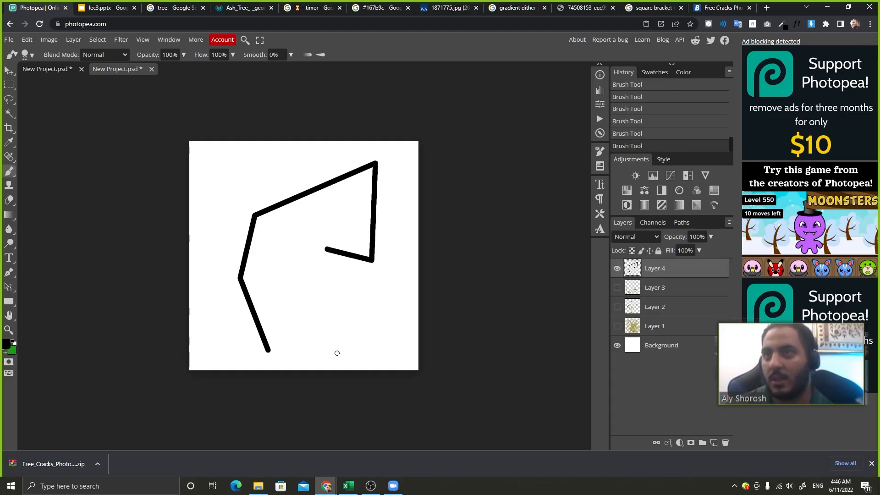
pyautogui.keyDown('shift'); pyautogui.click(337, 353); pyautogui.keyUp('shift')
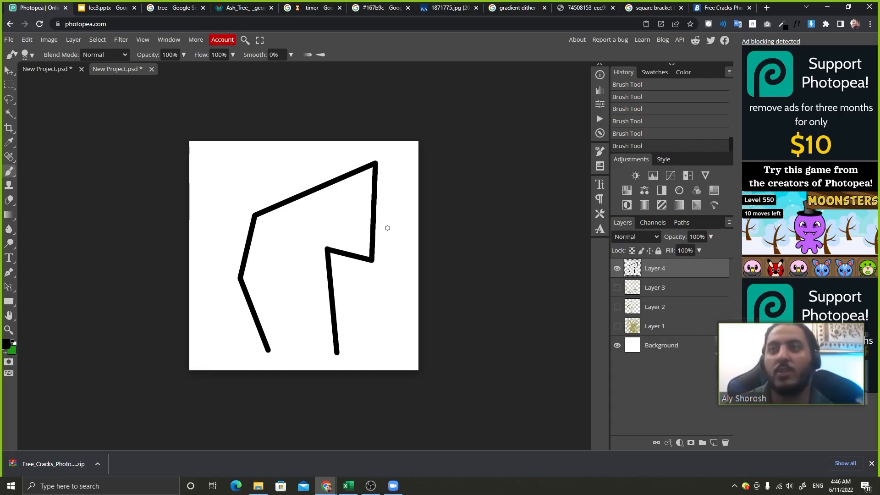
# Step: Define a new brush from the angular line drawing on Layer 4
pyautogui.click(26, 41)
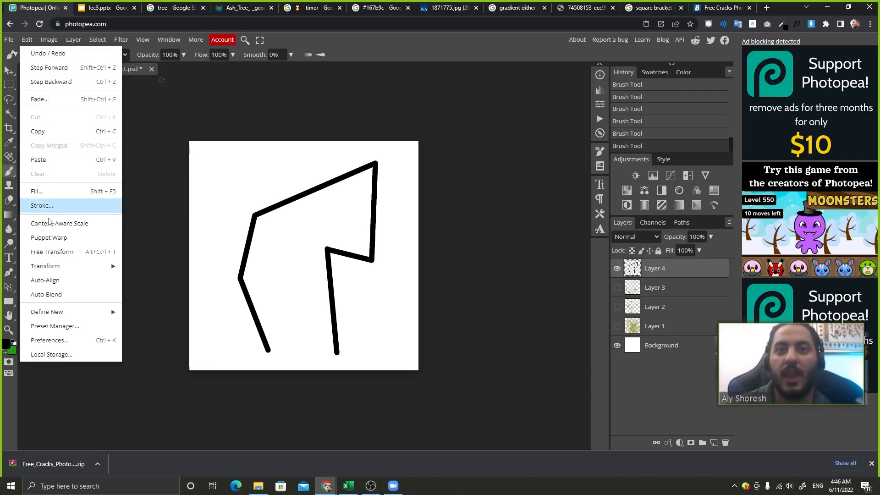
pyautogui.moveTo(44, 317)
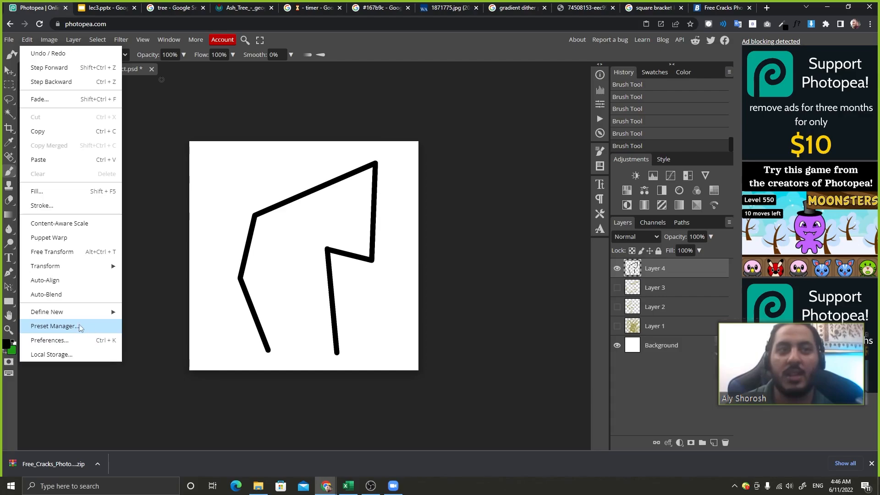
pyautogui.moveTo(88, 316)
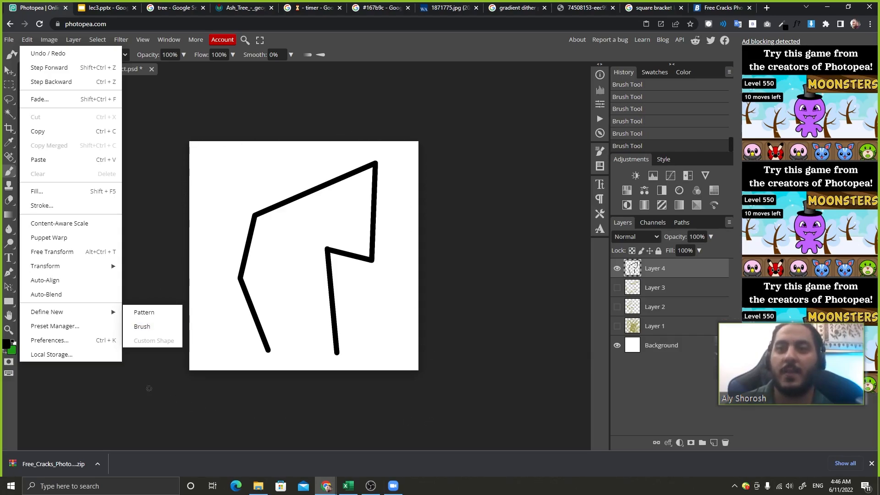
pyautogui.click(161, 326)
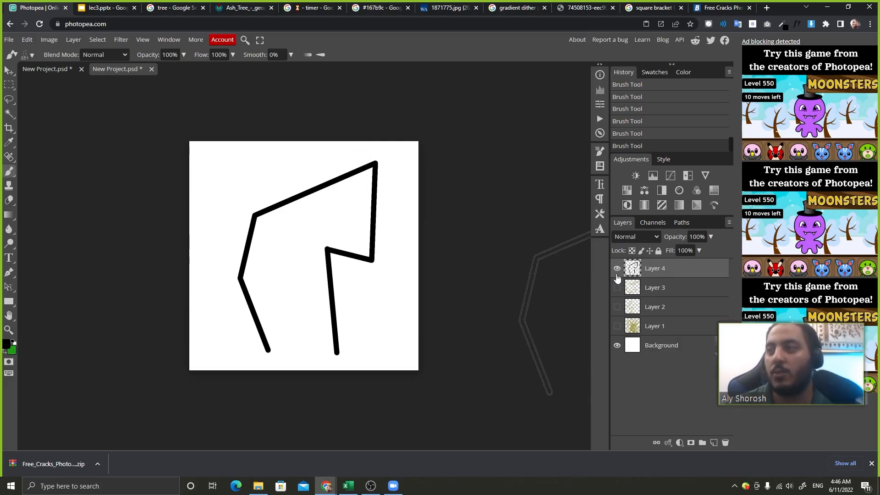
# Step: Hide Layer 4, add a new empty layer and shrink the newly defined brush to 175 px
pyautogui.click(617, 269)
pyautogui.click(714, 442)
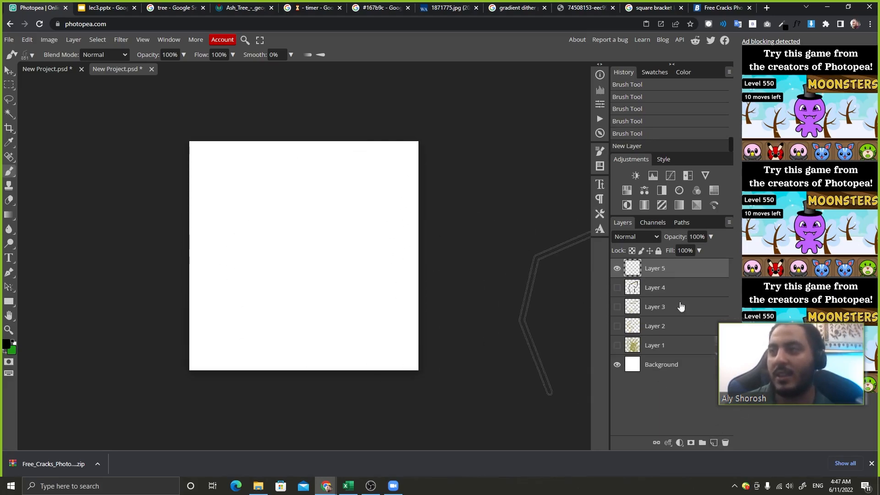
pyautogui.press('[')
pyautogui.press('[')
pyautogui.press('[')
pyautogui.press('[')
pyautogui.press('[')
pyautogui.press('[')
pyautogui.press('[')
pyautogui.press('[')
pyautogui.press('[')
pyautogui.press('[')
pyautogui.press('[')
# Step: Test the angular line brush with stamps and strokes on Layer 5, and replace the painted layer with an empty one
pyautogui.moveTo(227, 182)
pyautogui.mouseDown()
pyautogui.moveTo(353, 224)
pyautogui.moveTo(277, 287)
pyautogui.moveTo(284, 327)
pyautogui.mouseUp()
pyautogui.click(228, 244)
pyautogui.click(264, 238)
pyautogui.moveTo(218, 300)
pyautogui.mouseDown()
pyautogui.moveTo(238, 357)
pyautogui.moveTo(367, 175)
pyautogui.moveTo(351, 259)
pyautogui.moveTo(417, 367)
pyautogui.mouseUp()
pyautogui.moveTo(681, 274); pyautogui.dragTo(725, 443)
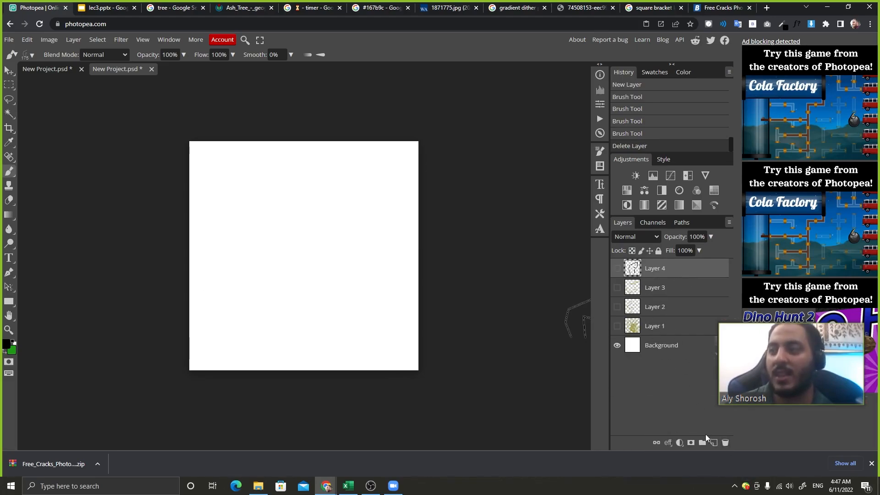
pyautogui.click(713, 443)
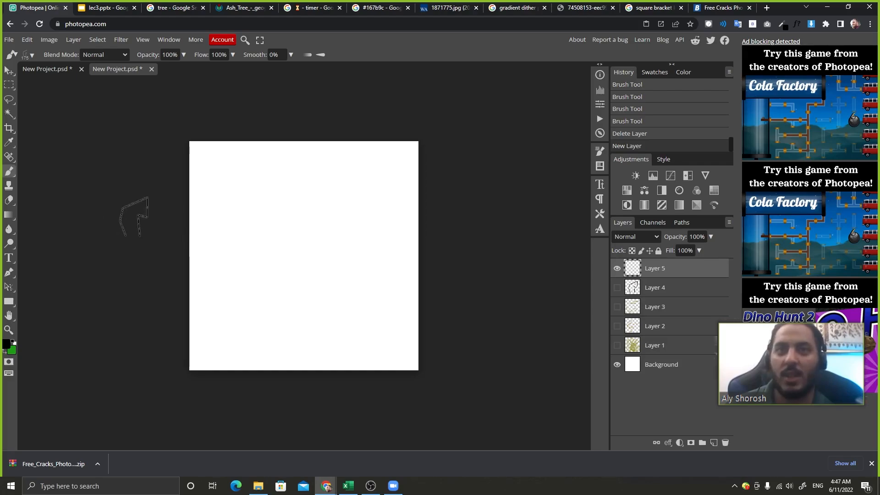
# Step: Switch to the hard round brush at 175 px and paint thick black horizontal bars across the upper and lower canvas on Layer 5
pyautogui.rightClick(189, 175)
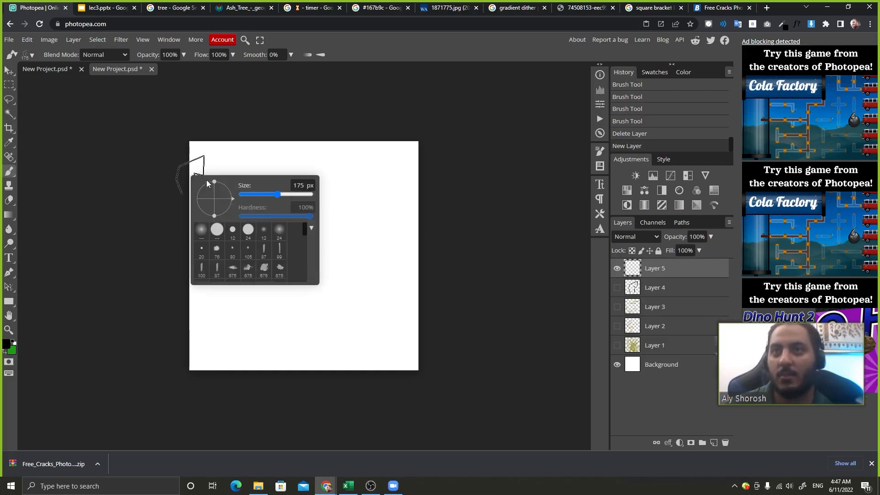
pyautogui.click(242, 135)
pyautogui.hotkey('ctrl', 'z')
pyautogui.rightClick(223, 199)
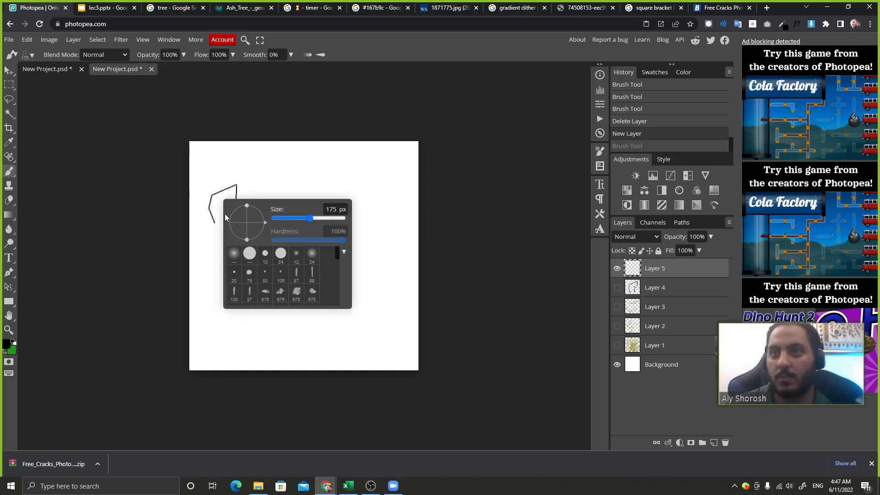
pyautogui.moveTo(232, 176); pyautogui.dragTo(374, 171)
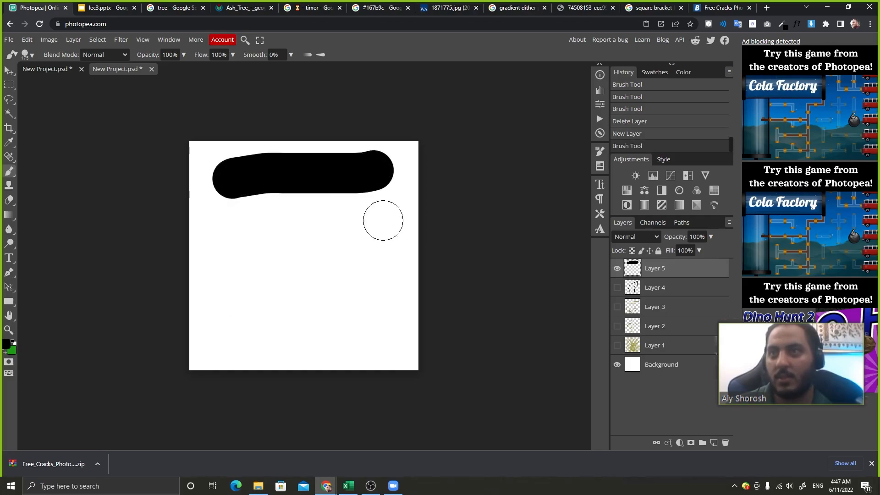
pyautogui.moveTo(251, 301); pyautogui.dragTo(369, 299)
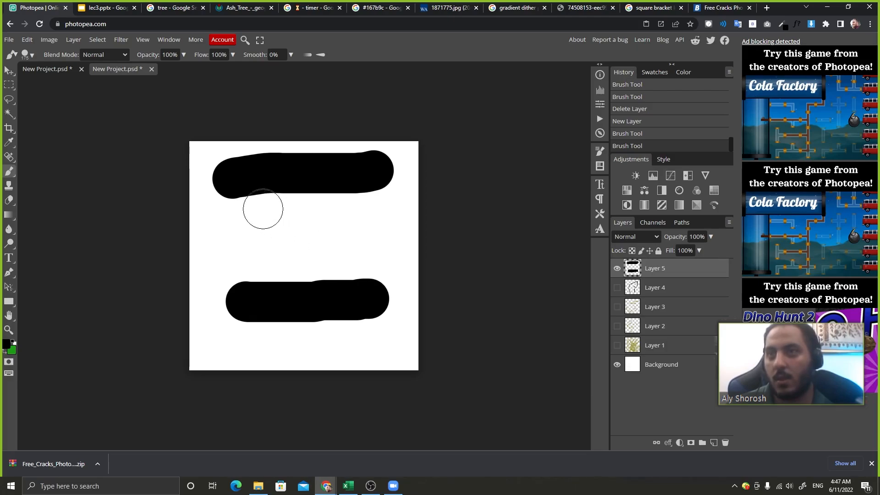
# Step: Paint a third thick black bar between the other two, redoing the stroke until it spans most of the canvas width
pyautogui.moveTo(271, 232); pyautogui.dragTo(369, 228)
pyautogui.hotkey('ctrl', 'z')
pyautogui.moveTo(225, 238); pyautogui.dragTo(380, 227)
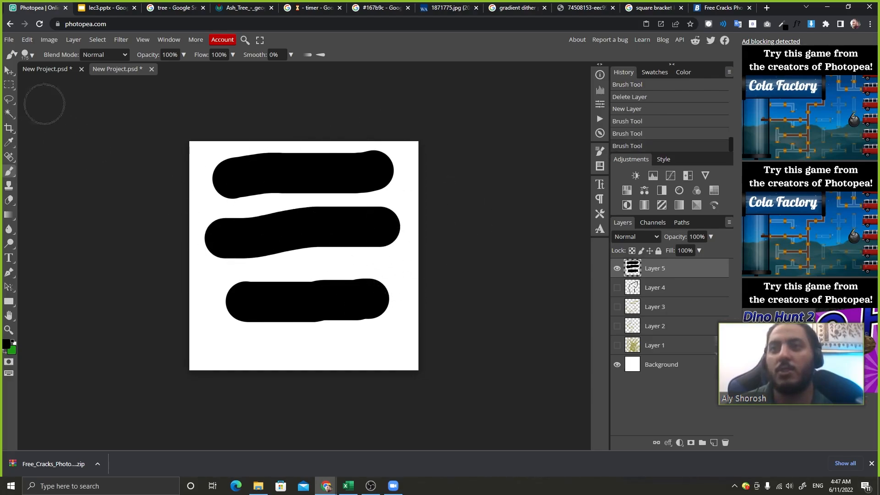
pyautogui.hotkey('ctrl', 'z')
pyautogui.moveTo(215, 245)
pyautogui.mouseDown()
pyautogui.moveTo(373, 229)
pyautogui.moveTo(323, 241)
pyautogui.moveTo(330, 243)
pyautogui.mouseUp()
# Step: Reposition the three bars on the canvas and rename their layer "burger"
pyautogui.press('v')
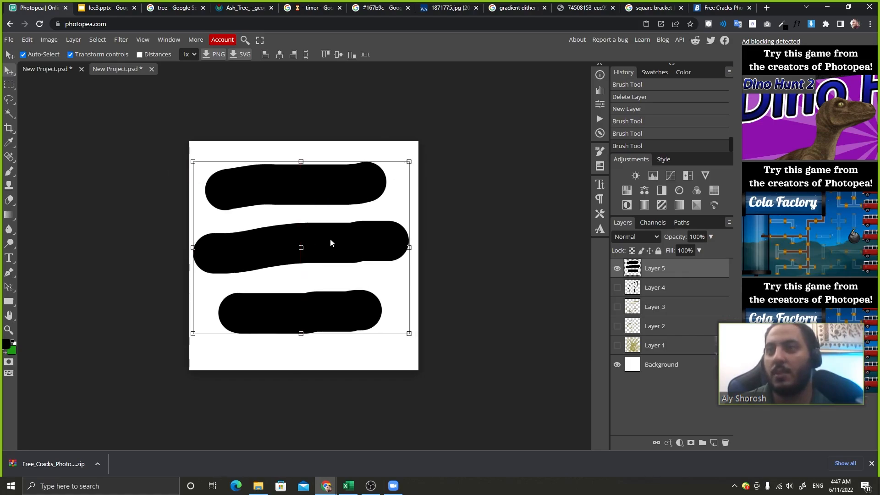
pyautogui.doubleClick(660, 269)
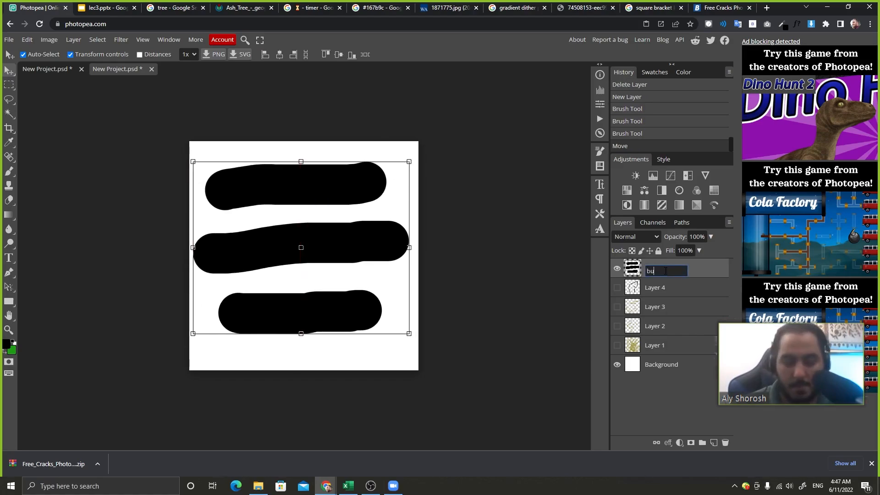
pyautogui.press('Return')
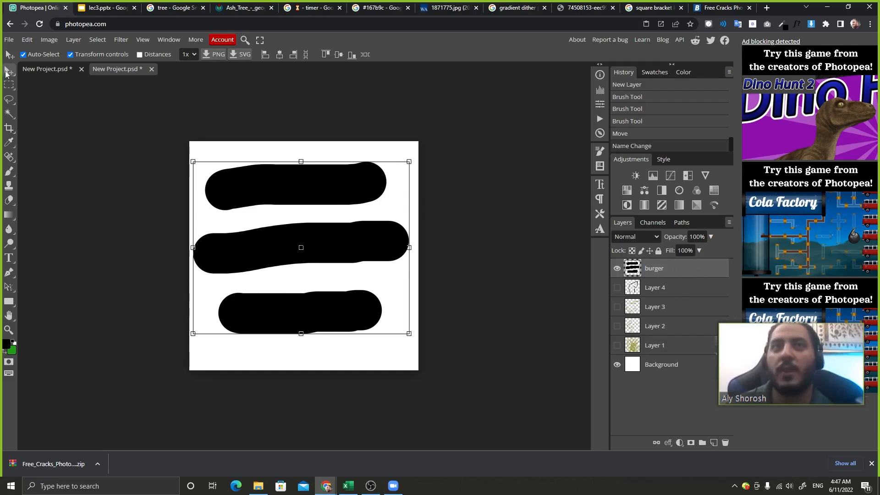
pyautogui.moveTo(277, 194); pyautogui.dragTo(284, 200)
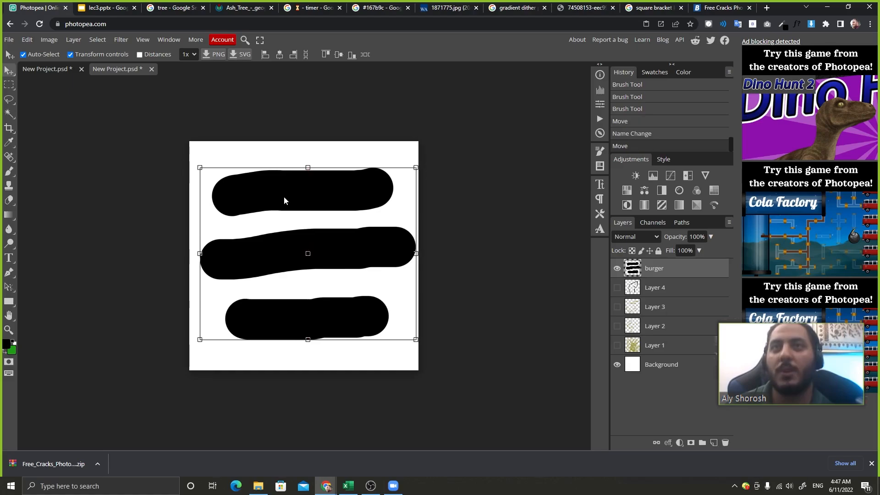
# Step: Define a new brush from the three bars on the burger layer
pyautogui.click(26, 41)
pyautogui.moveTo(65, 311)
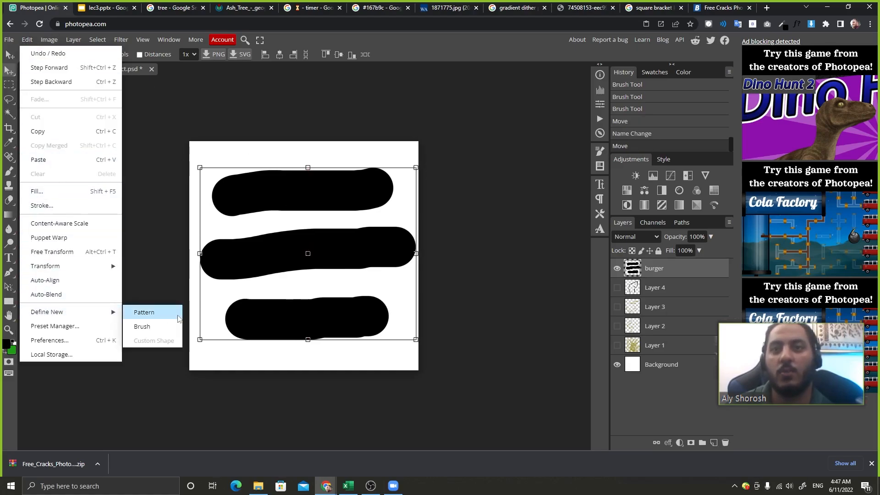
pyautogui.click(155, 328)
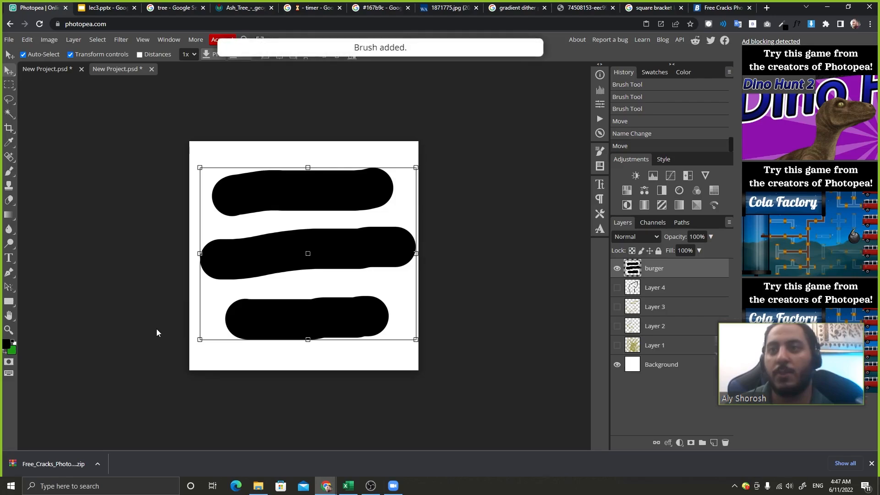
# Step: Hide the burger layer, add a new empty layer and choose the newly defined three-bar brush for painting
pyautogui.click(617, 269)
pyautogui.click(714, 443)
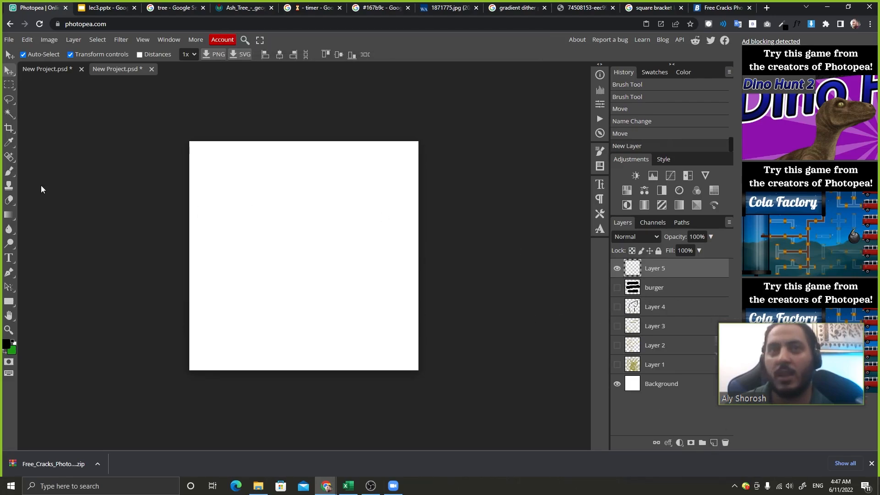
pyautogui.click(8, 171)
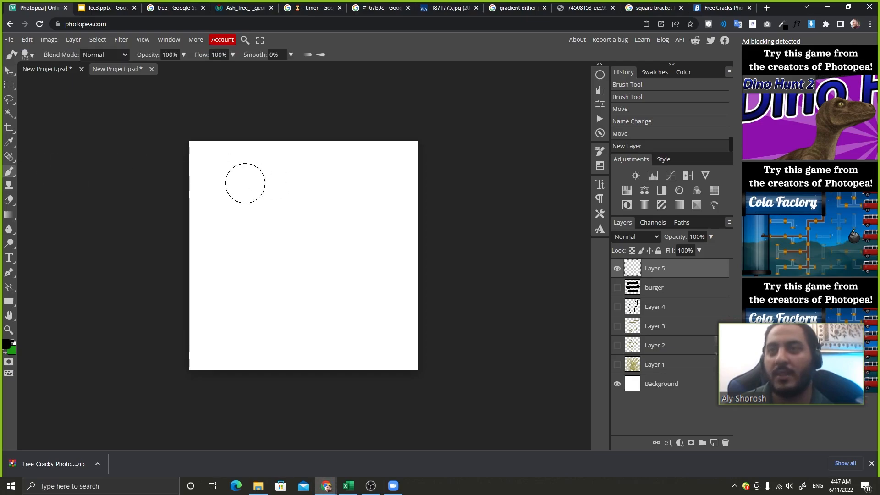
pyautogui.rightClick(245, 184)
pyautogui.scroll(-5, 300, 248)
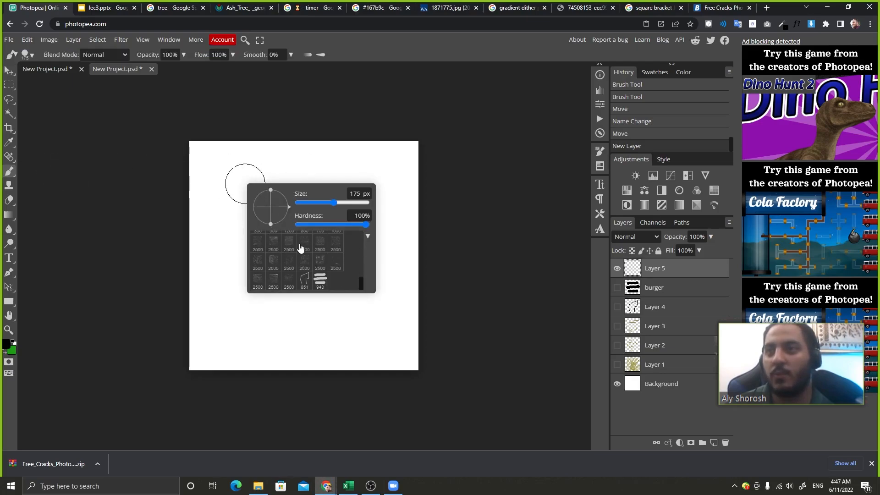
pyautogui.click(320, 281)
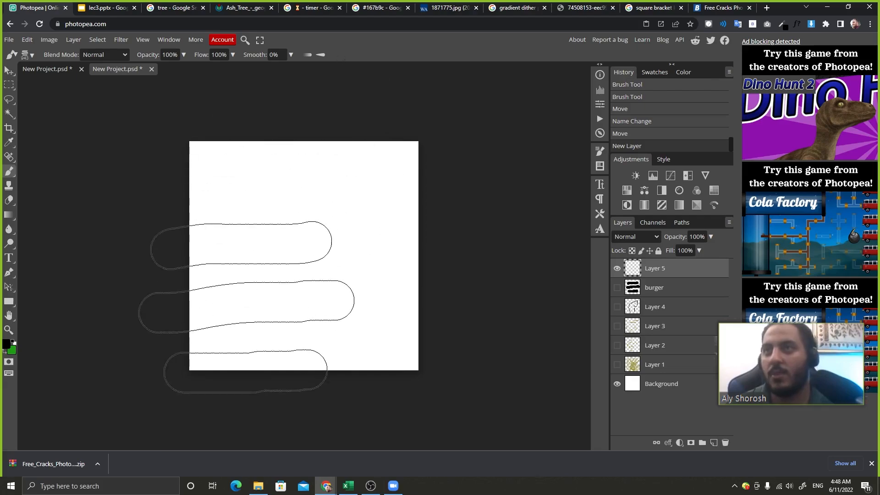
# Step: Shrink the three-bar brush and paint small stamps and long strokes on Layer 5, first in black and then in green
pyautogui.press('[')
pyautogui.press('[')
pyautogui.press('[')
pyautogui.press('[')
pyautogui.press('[')
pyautogui.press('[')
pyautogui.press('[')
pyautogui.press('[')
pyautogui.press('[')
pyautogui.press('[')
pyautogui.press('[')
pyautogui.press('[')
pyautogui.press('[')
pyautogui.press('[')
pyautogui.press('[')
pyautogui.press('[')
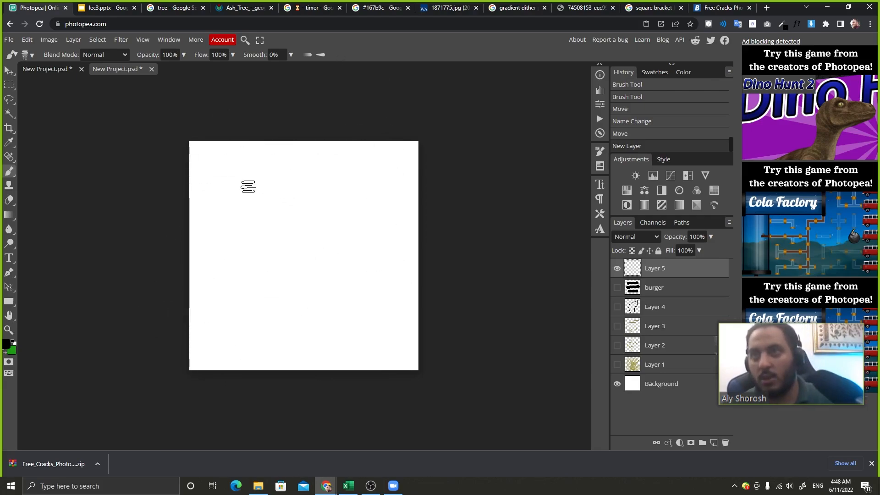
pyautogui.click(237, 182)
pyautogui.moveTo(290, 194)
pyautogui.mouseDown()
pyautogui.moveTo(230, 287)
pyautogui.moveTo(317, 257)
pyautogui.moveTo(312, 208)
pyautogui.moveTo(349, 188)
pyautogui.moveTo(370, 189)
pyautogui.moveTo(384, 291)
pyautogui.mouseUp()
pyautogui.moveTo(208, 357); pyautogui.dragTo(392, 354)
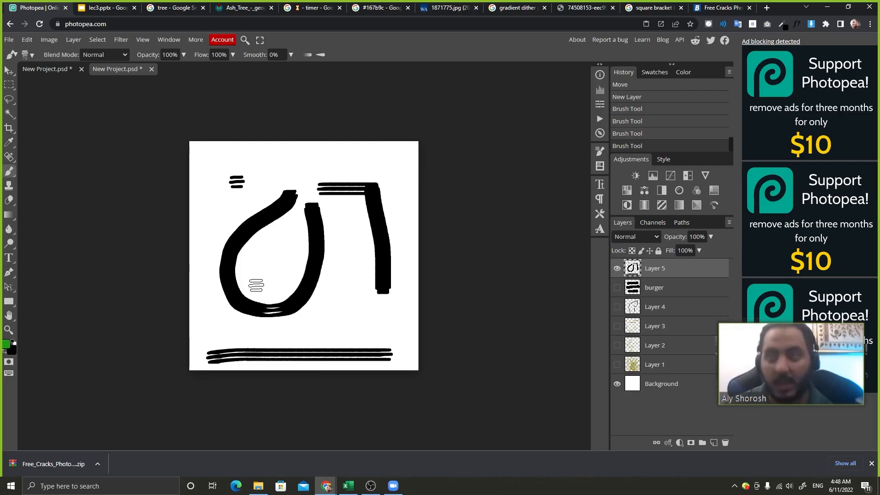
pyautogui.moveTo(228, 353); pyautogui.dragTo(417, 347)
pyautogui.moveTo(358, 275); pyautogui.dragTo(339, 364)
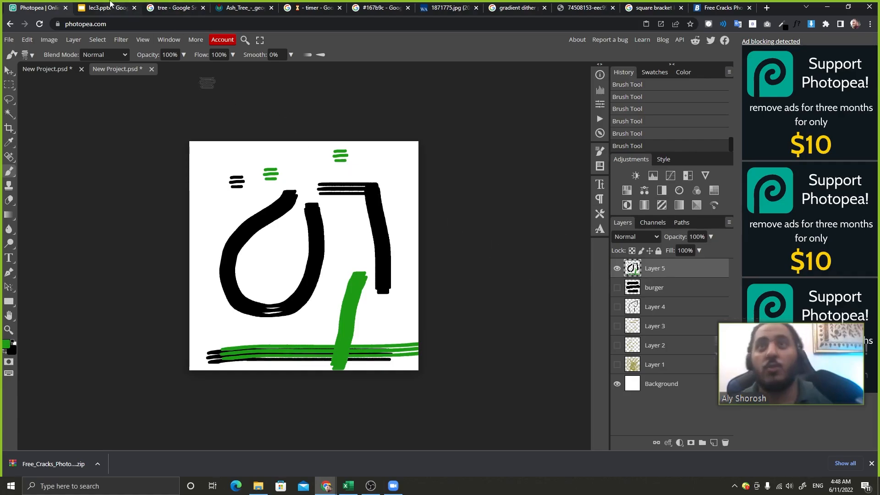
# Step: Switch to the lec3.pptx presentation in Google Slides and advance to the "Make Salah Brush" slide
pyautogui.click(110, 5)
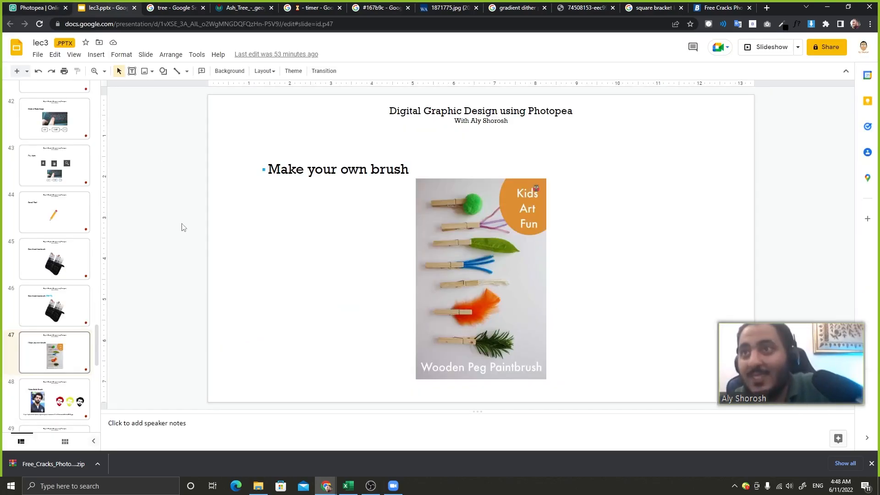
pyautogui.press('Down')
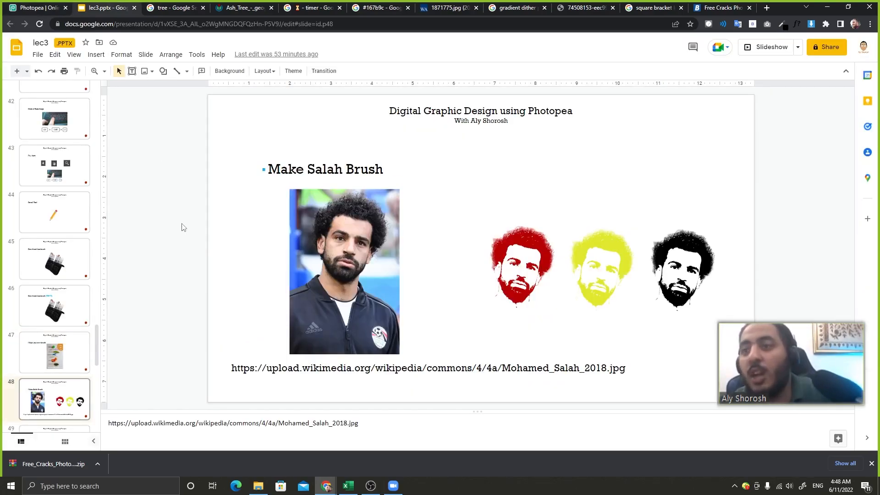
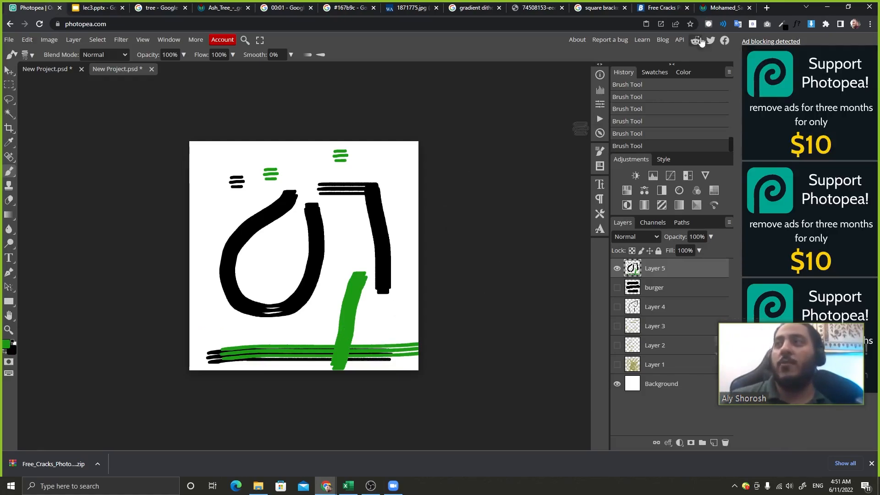
# Step: Open the Wikimedia photo Mohamed_Salah_2018.jpg from its URL as a new project and close that document again
pyautogui.click(722, 8)
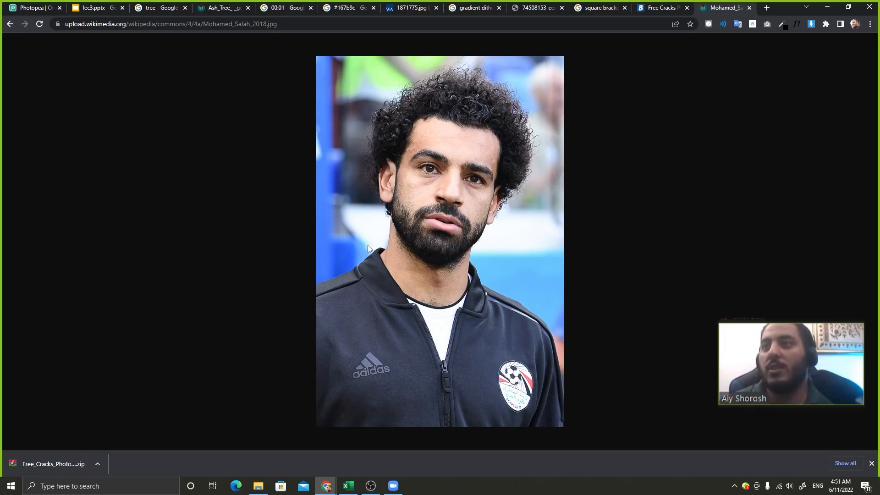
pyautogui.click(281, 28)
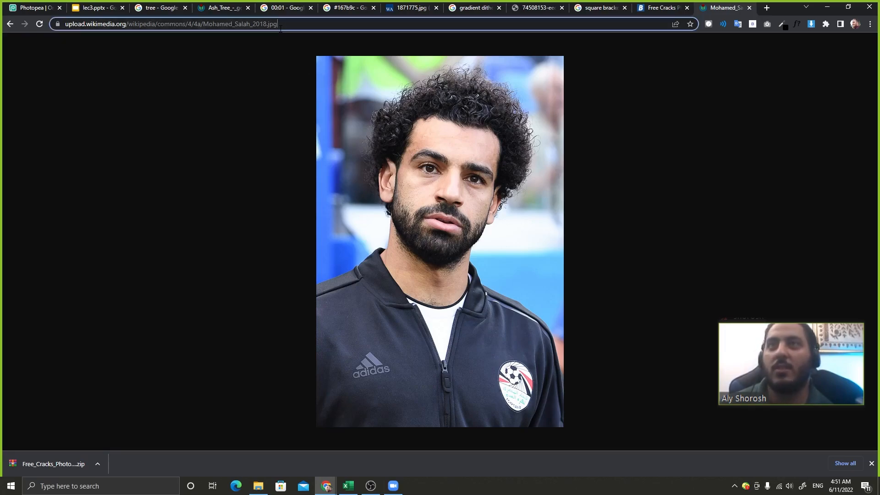
pyautogui.click(35, 7)
pyautogui.click(9, 39)
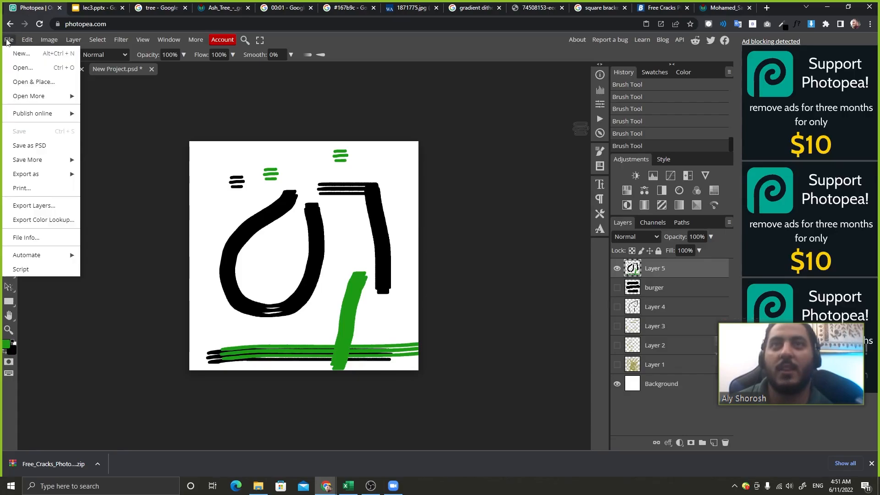
pyautogui.moveTo(48, 98)
pyautogui.click(129, 110)
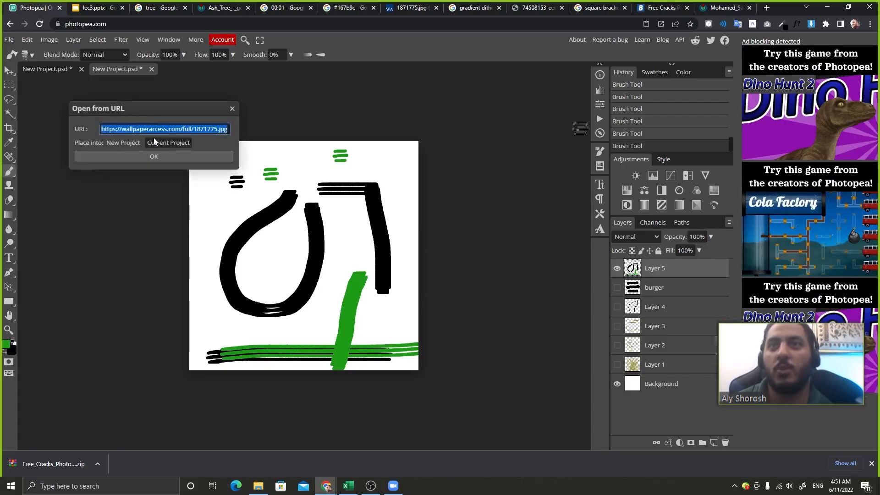
pyautogui.hotkey('ctrl', 'v')
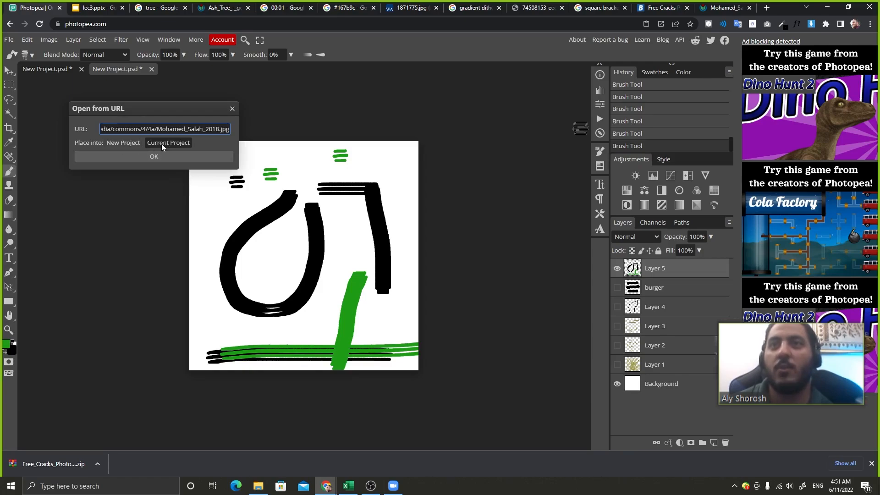
pyautogui.click(129, 143)
pyautogui.click(154, 156)
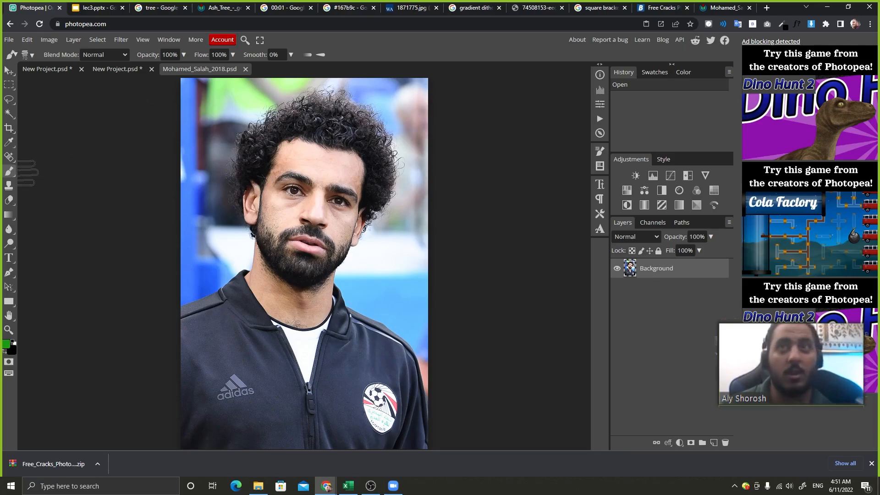
pyautogui.click(246, 70)
# Step: Copy the full Wikimedia address of the Mohamed_Salah_2018.jpg photo from its browser tab
pyautogui.click(724, 8)
pyautogui.moveTo(307, 24); pyautogui.dragTo(38, 28)
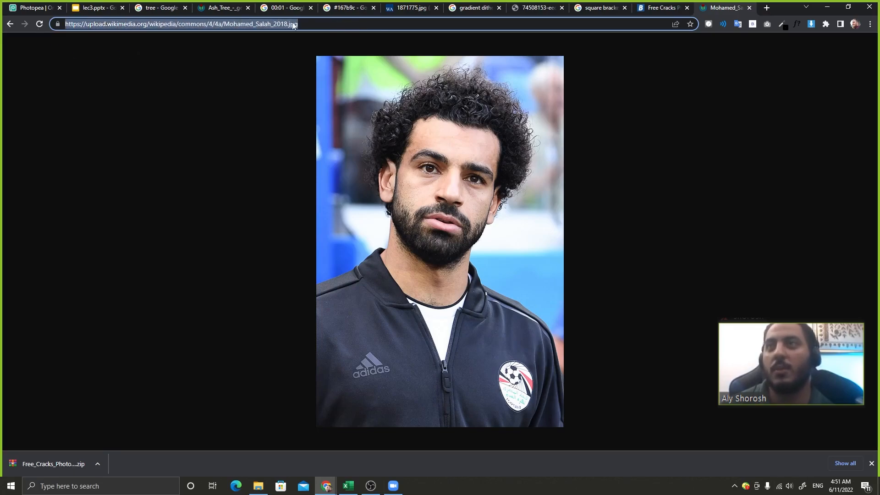
pyautogui.moveTo(294, 25); pyautogui.dragTo(28, 26)
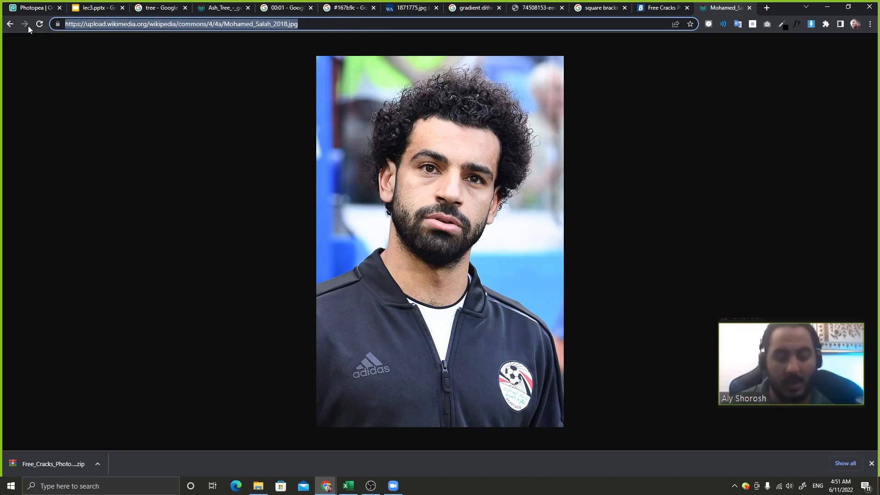
pyautogui.click(35, 8)
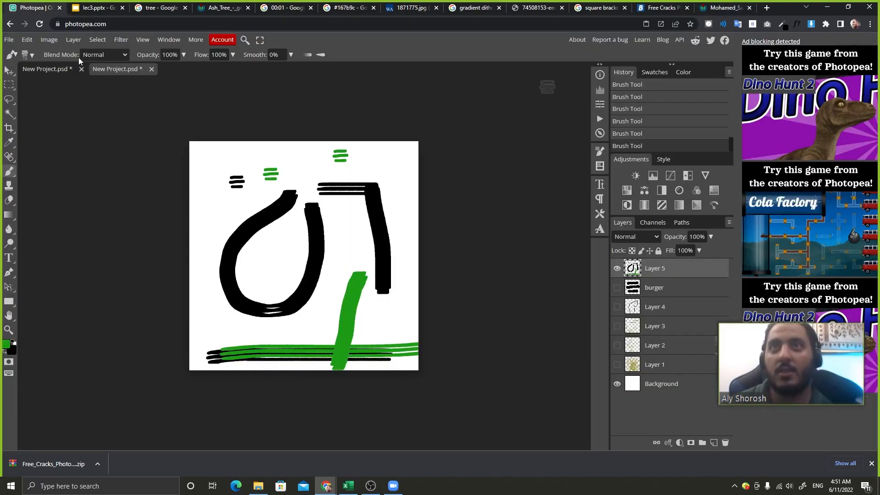
pyautogui.click(722, 8)
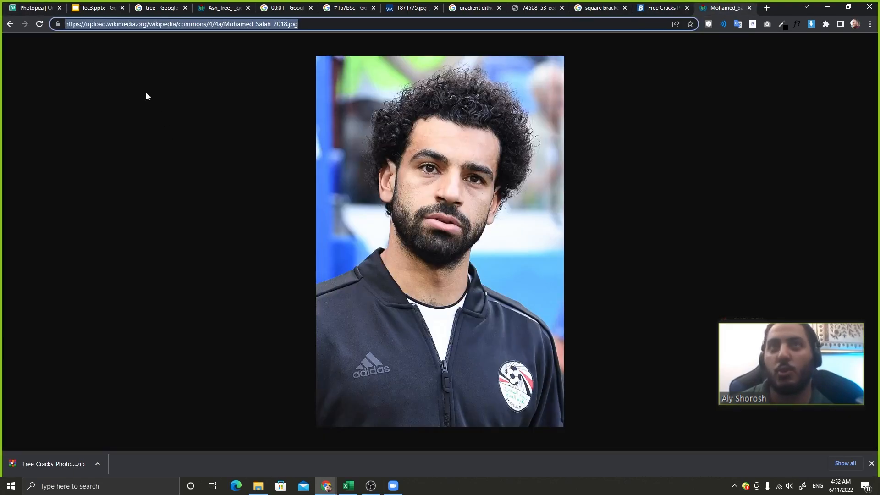
pyautogui.click(46, 8)
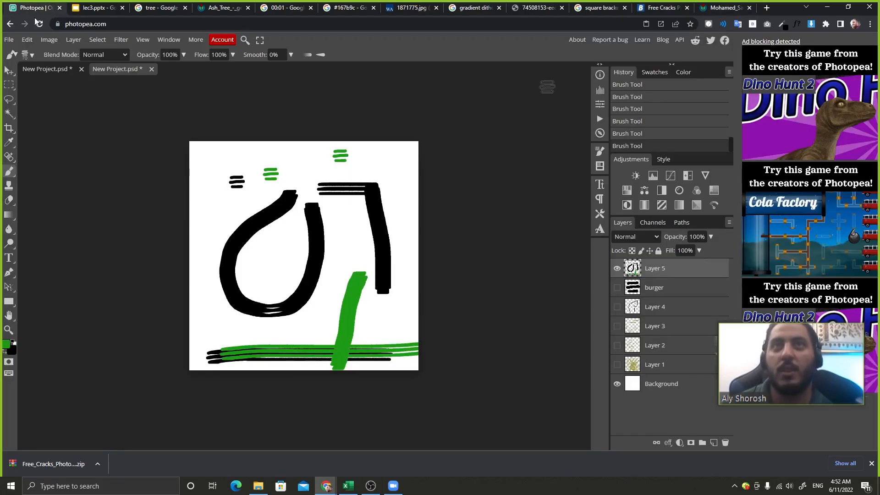
pyautogui.click(9, 41)
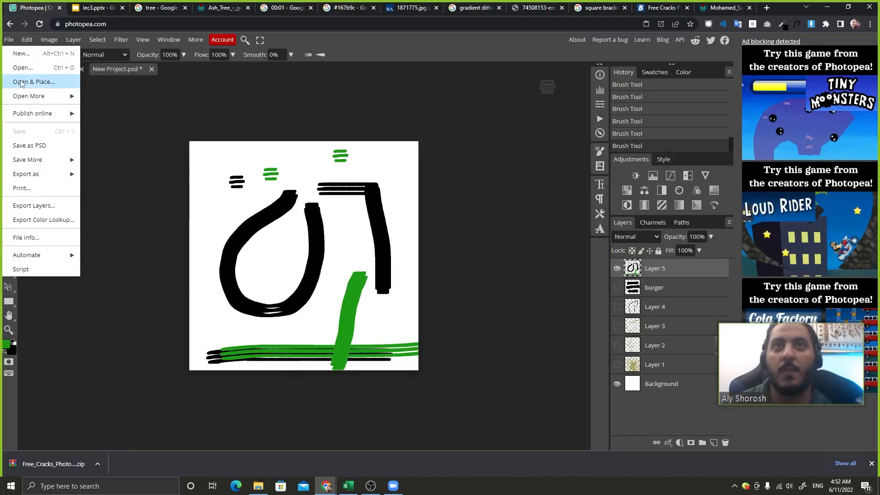
pyautogui.moveTo(38, 100)
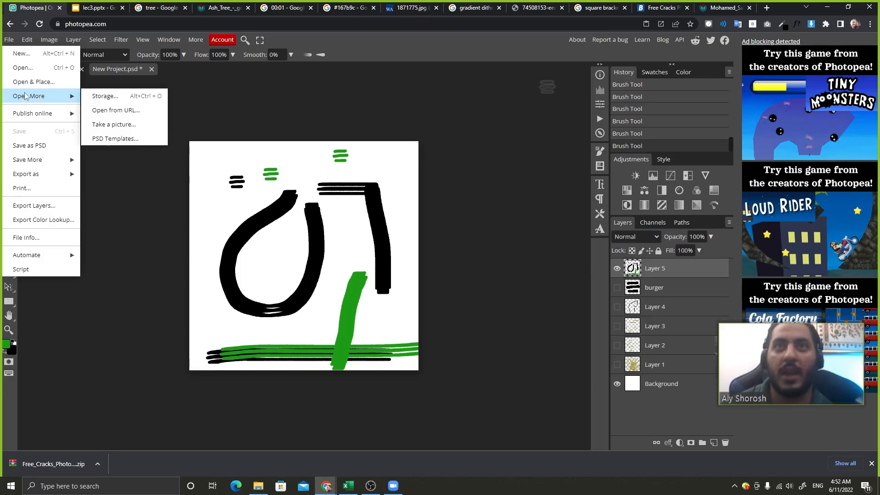
pyautogui.click(725, 4)
pyautogui.hotkey('ctrl', 'c')
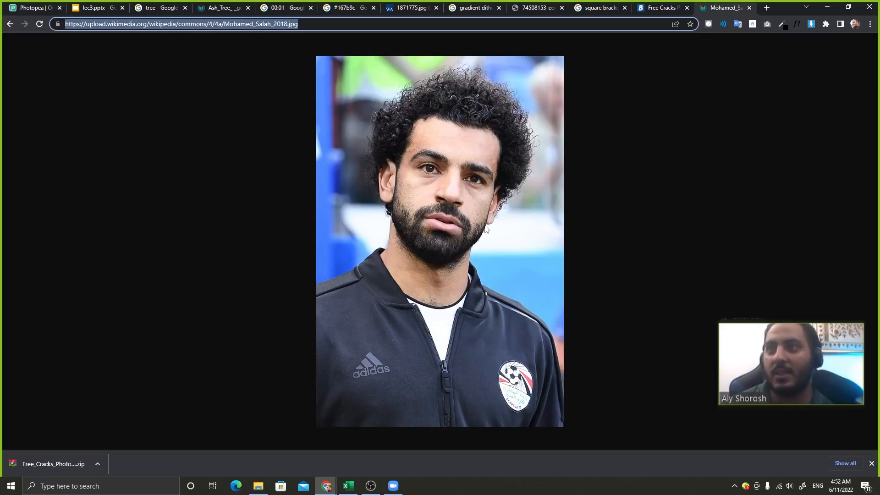
# Step: Start opening an image from a URL in Photopea and enter the copied Mohamed_Salah_2018.jpg address, replacing the existing one
pyautogui.click(5, 4)
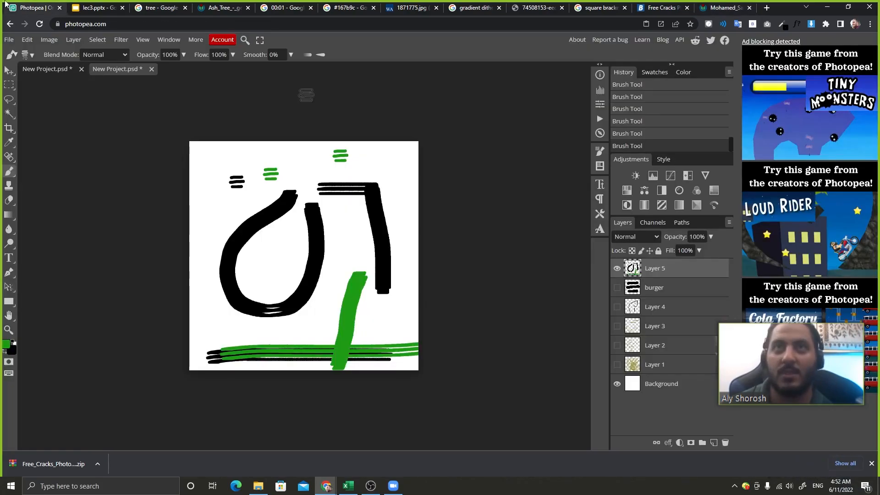
pyautogui.click(9, 40)
pyautogui.moveTo(35, 98)
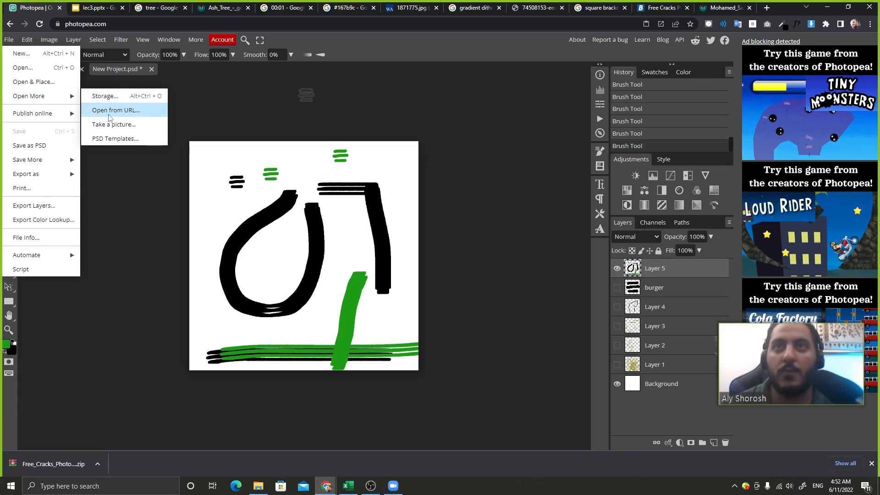
pyautogui.click(155, 110)
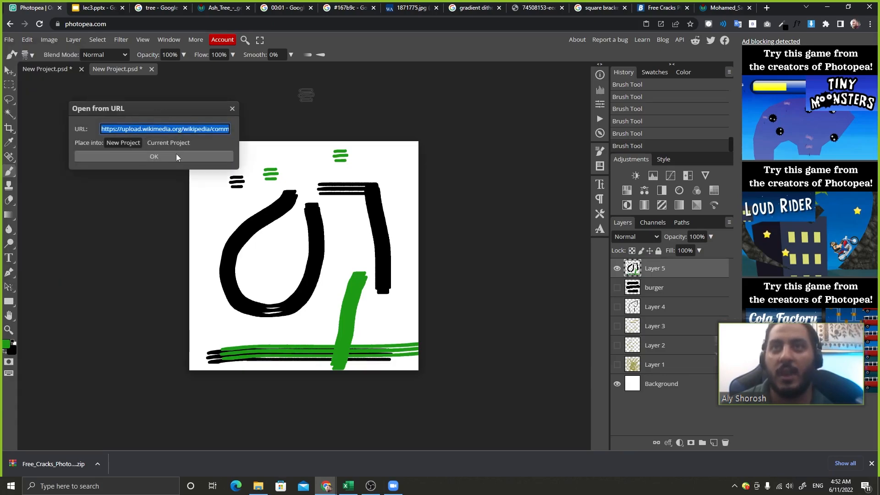
pyautogui.hotkey('ctrl', 'v')
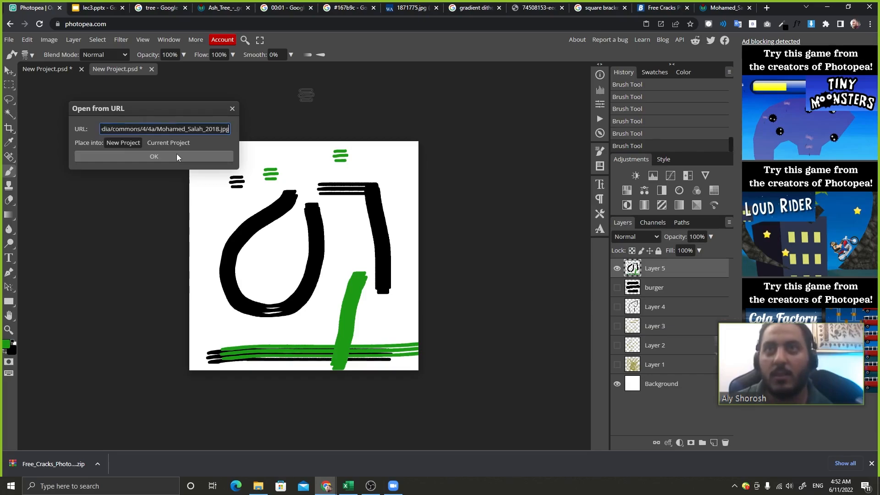
pyautogui.doubleClick(205, 129)
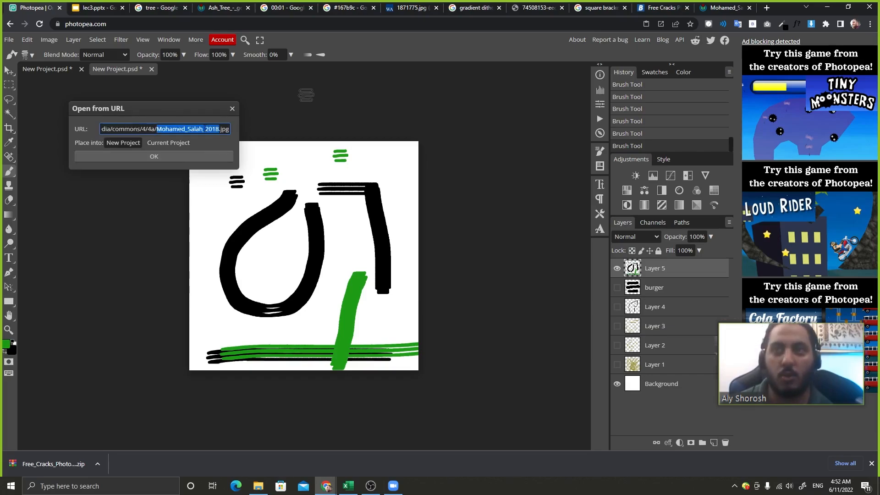
pyautogui.press('BackSpace')
pyautogui.hotkey('ctrl', 'a')
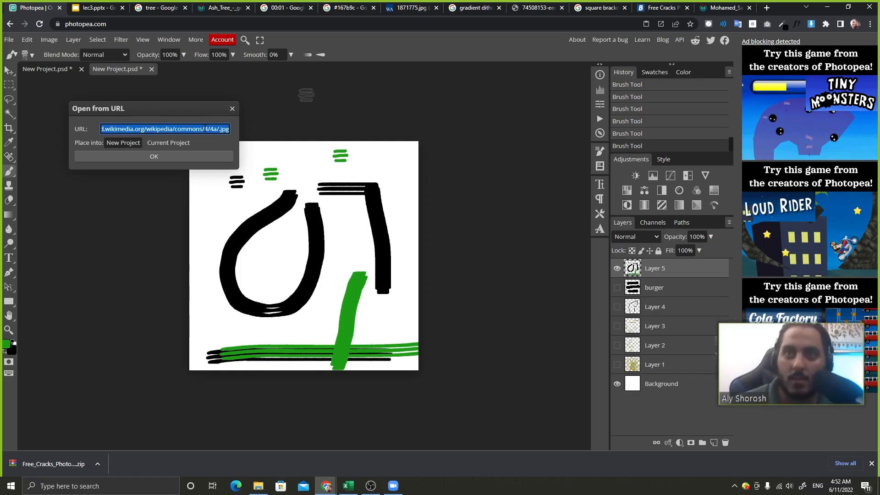
pyautogui.press('BackSpace')
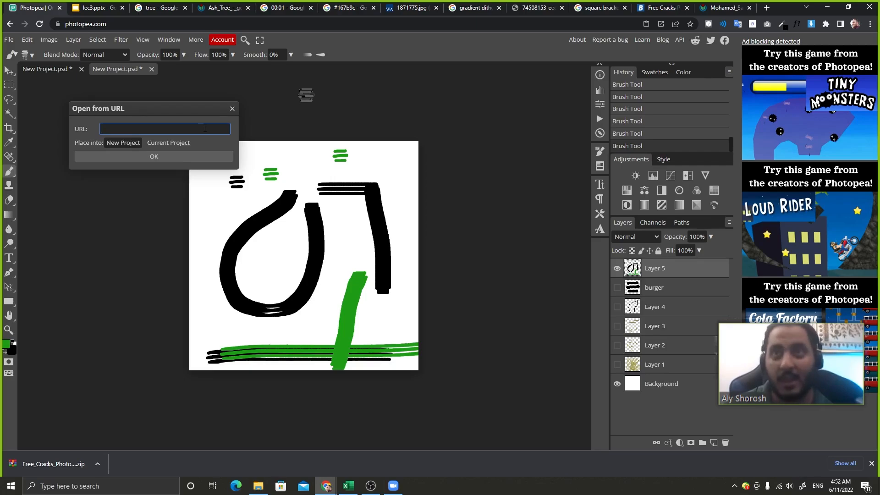
pyautogui.hotkey('ctrl', 'v')
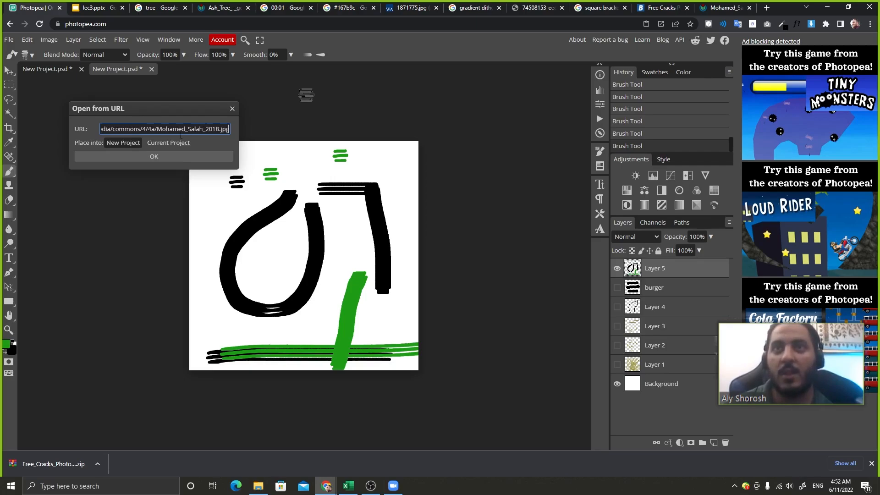
# Step: Choose New Project as the destination and open the Salah photo as its own document
pyautogui.click(122, 144)
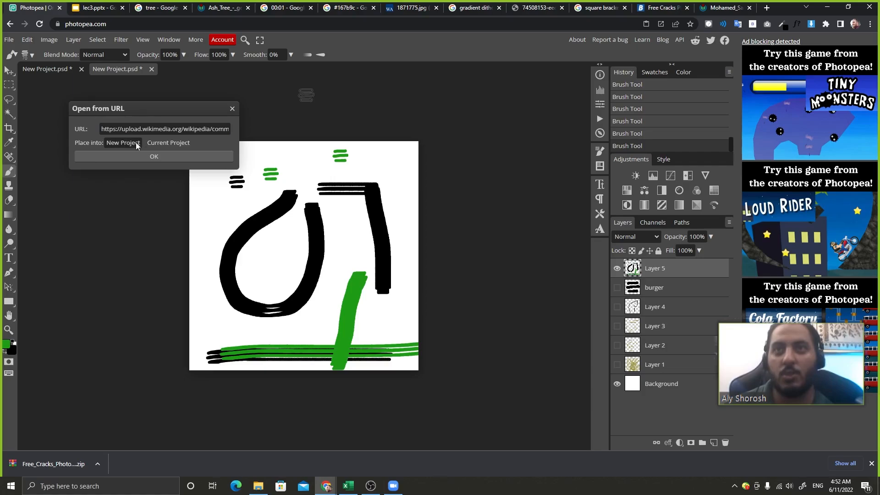
pyautogui.click(161, 142)
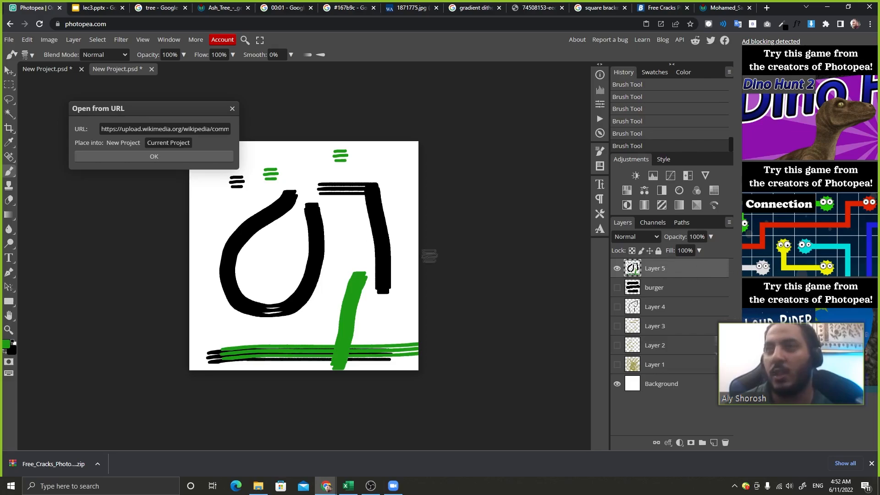
pyautogui.click(131, 145)
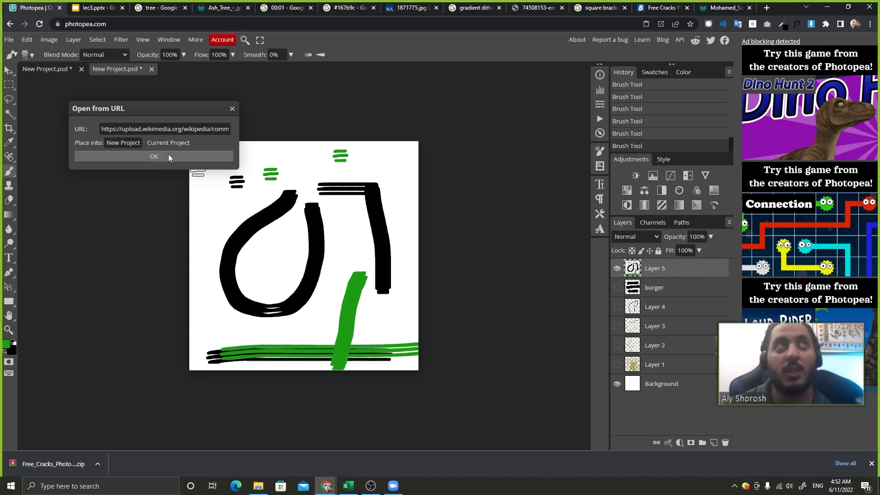
pyautogui.click(181, 156)
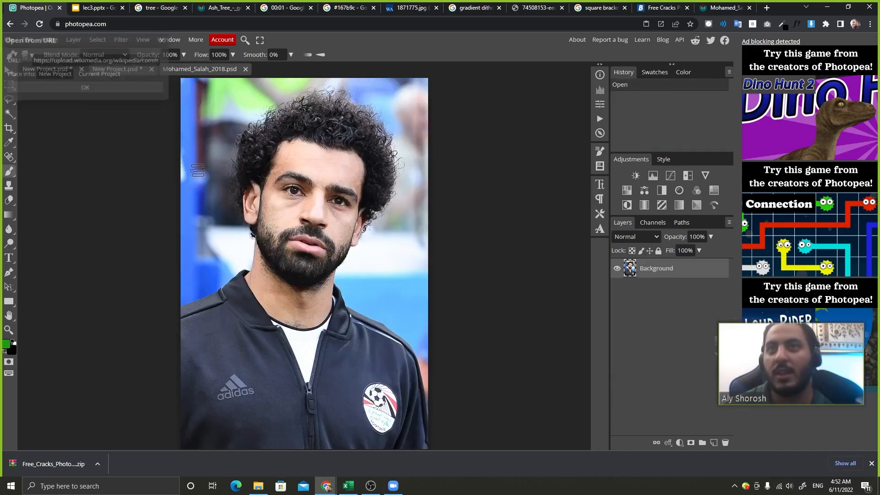
# Step: With the Brush Tool, define a new brush from the whole Salah photo, test one green stamp on the photo and undo it
pyautogui.rightClick(15, 172)
pyautogui.click(75, 172)
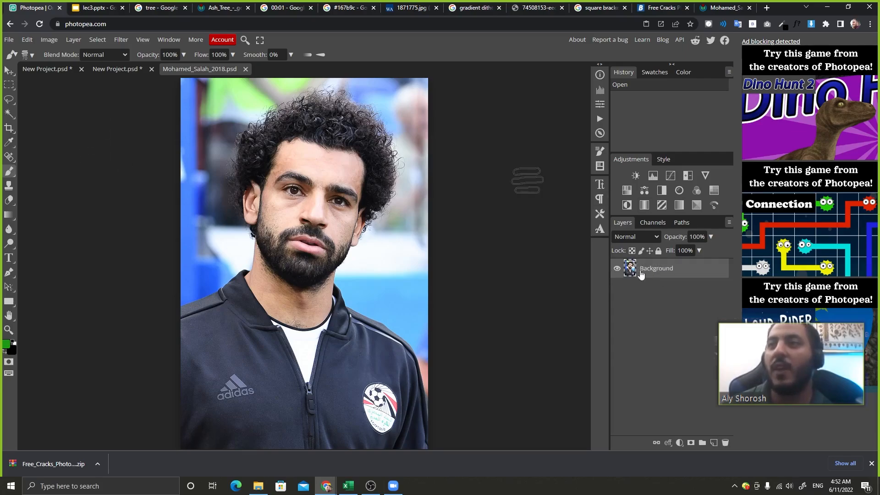
pyautogui.click(27, 39)
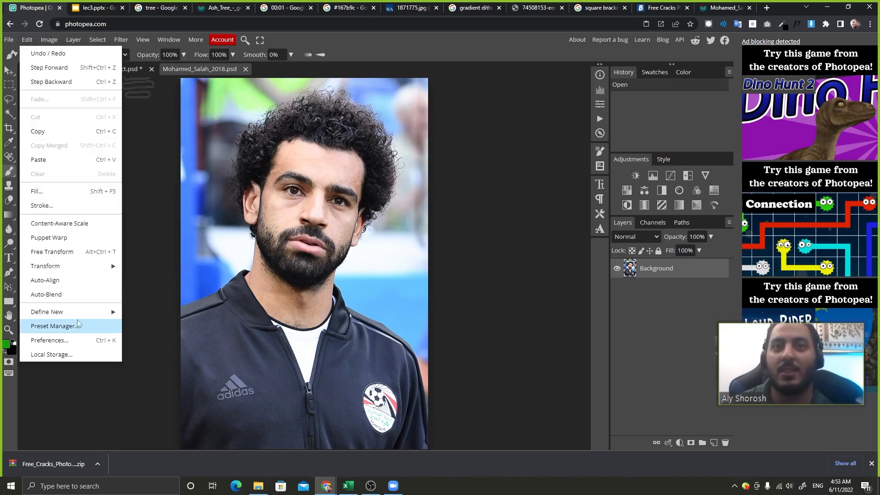
pyautogui.moveTo(123, 316)
pyautogui.click(146, 326)
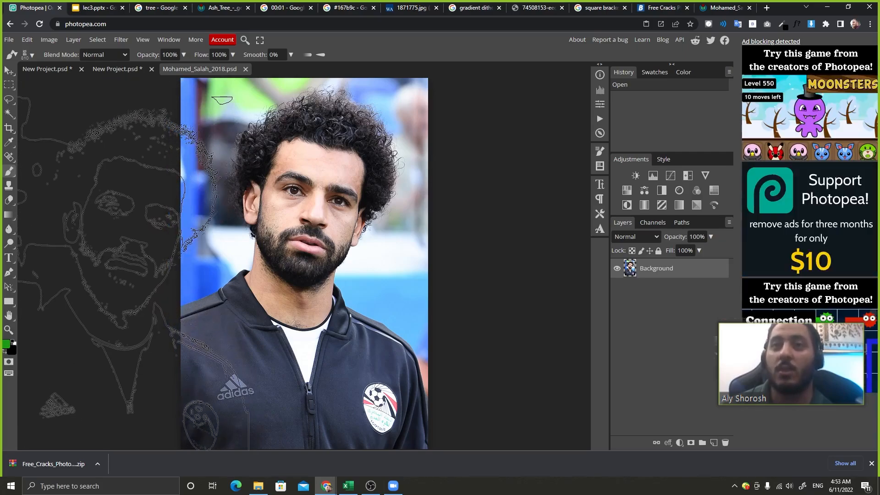
pyautogui.click(410, 271)
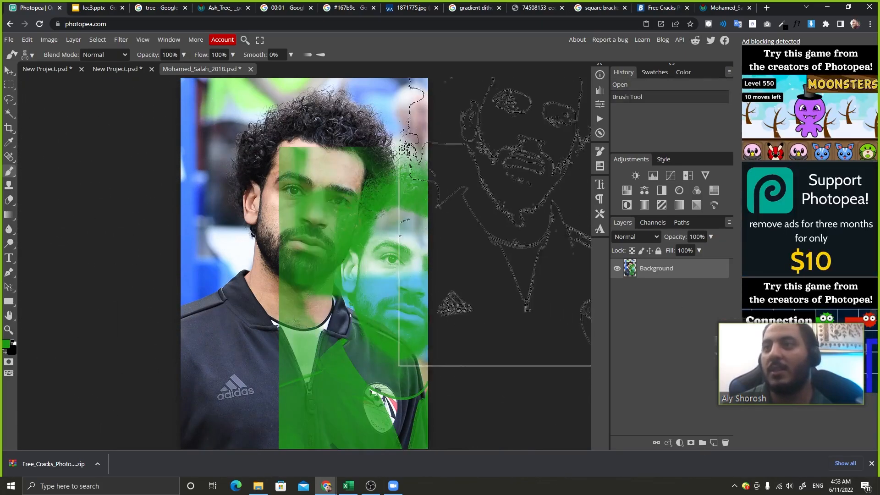
pyautogui.hotkey('ctrl', 'z')
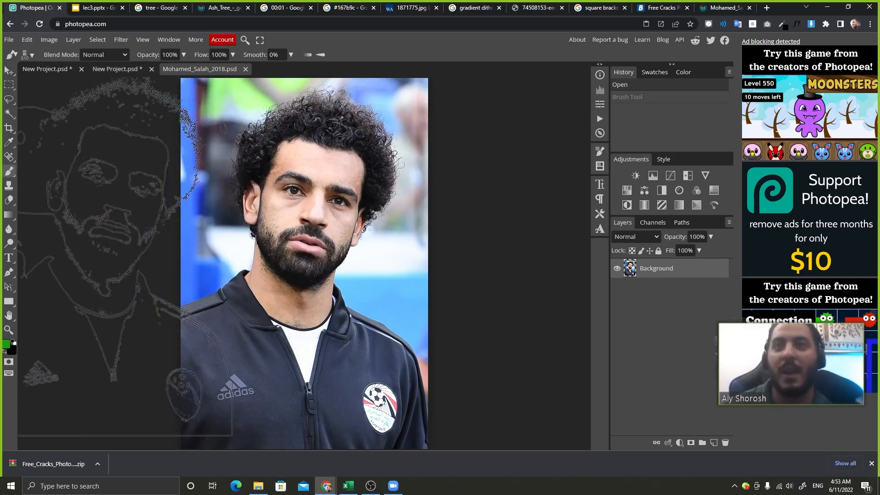
# Step: In the second New Project document, hide Layer 5 and add a new empty layer above it
pyautogui.click(120, 69)
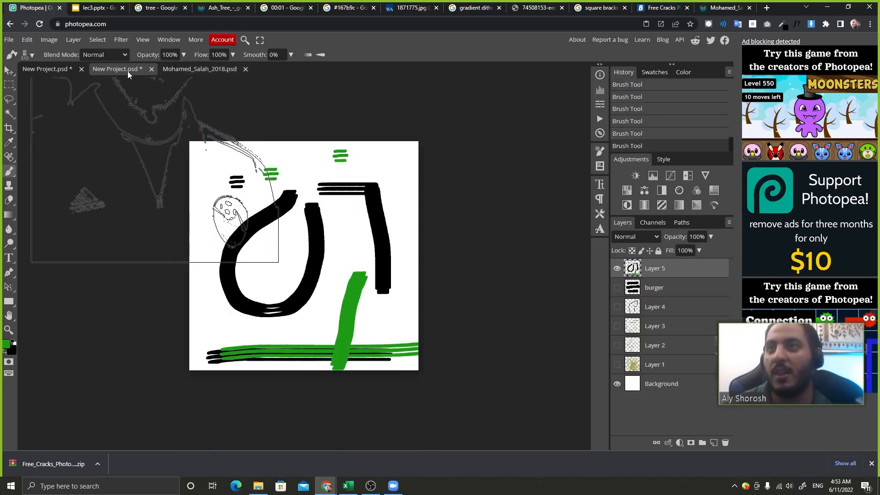
pyautogui.click(616, 270)
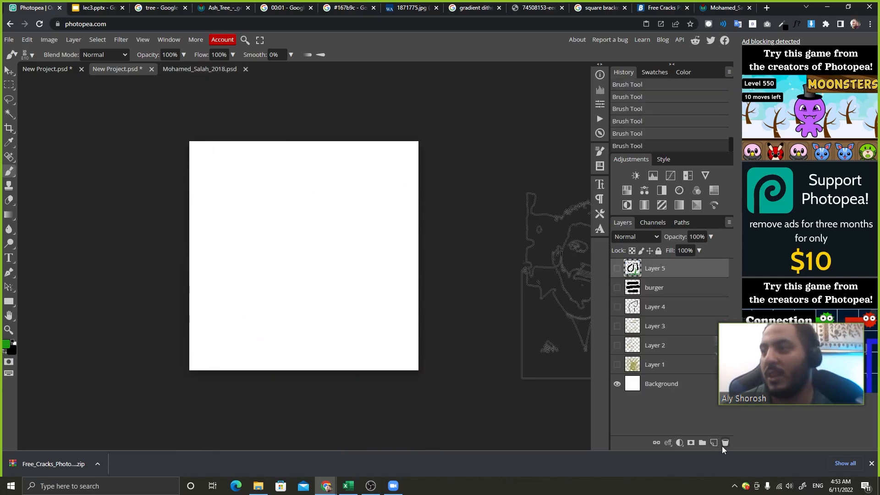
pyautogui.click(714, 443)
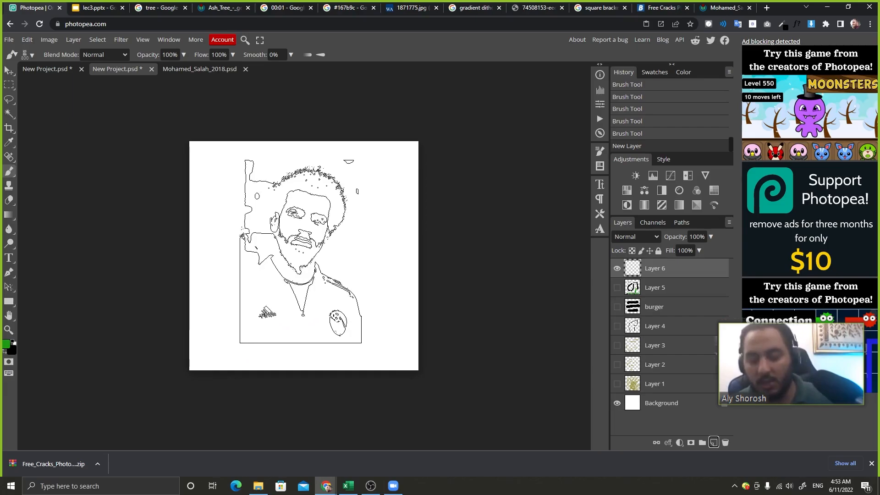
# Step: Stamp the Salah brush in green on Layer 6, change the foreground colour to red, stamp an overlapping copy and undo both stamps
pyautogui.click(184, 69)
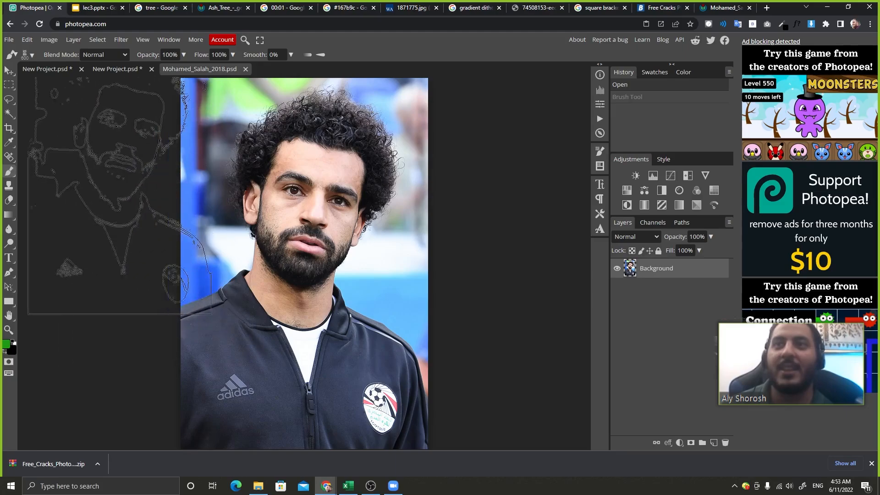
pyautogui.click(121, 69)
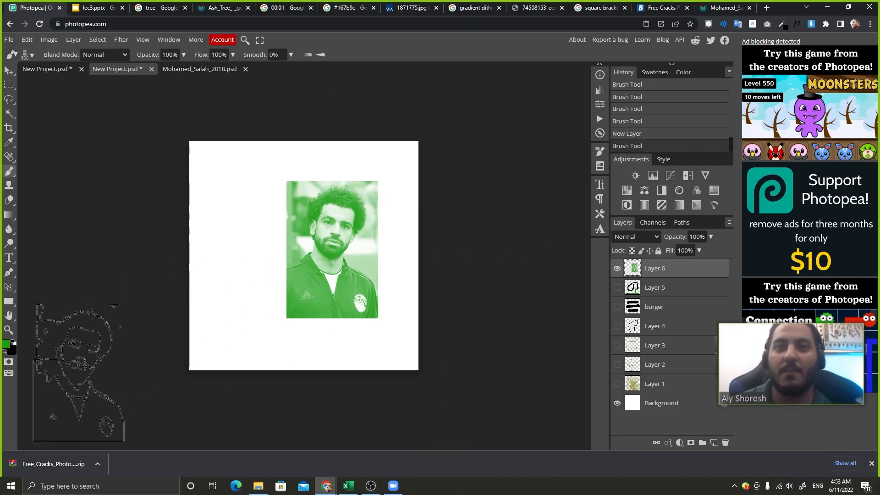
pyautogui.click(6, 344)
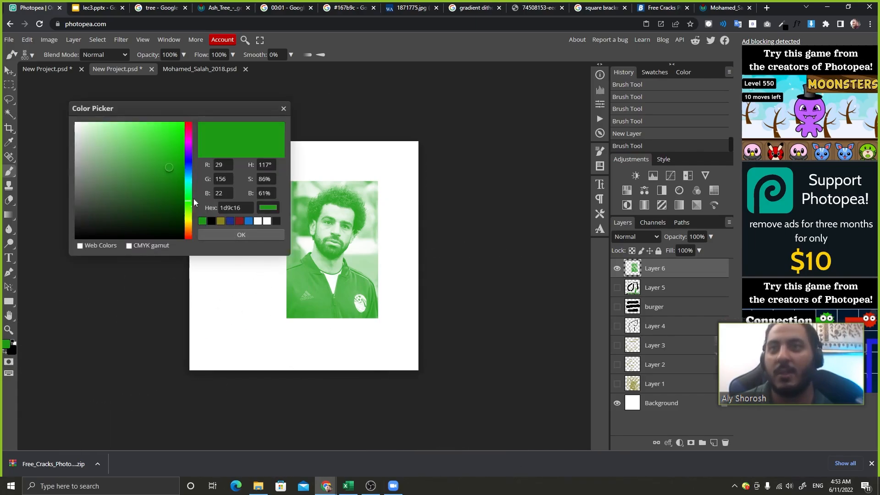
pyautogui.moveTo(194, 202); pyautogui.dragTo(189, 238)
pyautogui.click(220, 235)
pyautogui.click(259, 259)
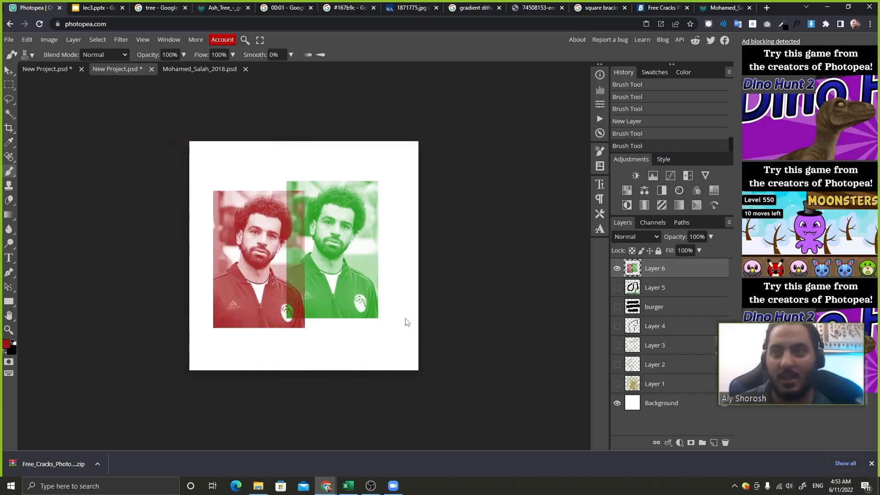
pyautogui.hotkey('ctrl', 'z')
pyautogui.hotkey('ctrl', 'z')
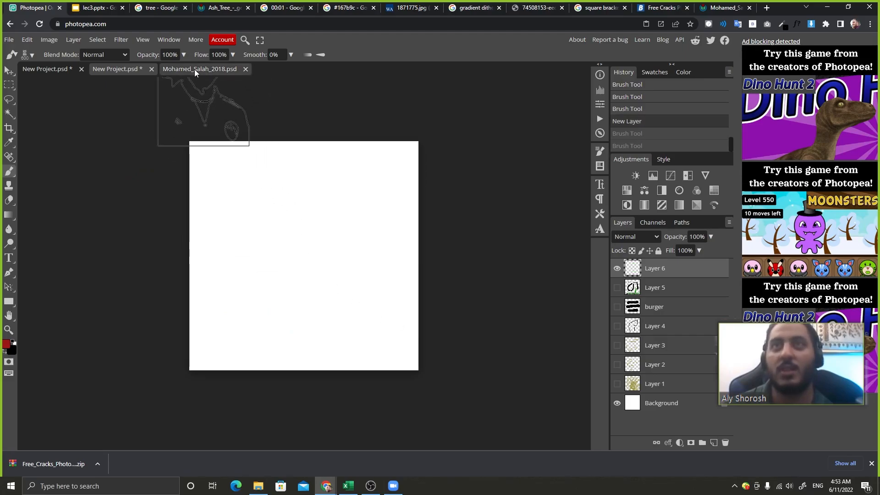
# Step: Compare with the Salah photo document, stamp the brush once in red on Layer 6 of the second New Project, and undo it
pyautogui.click(194, 69)
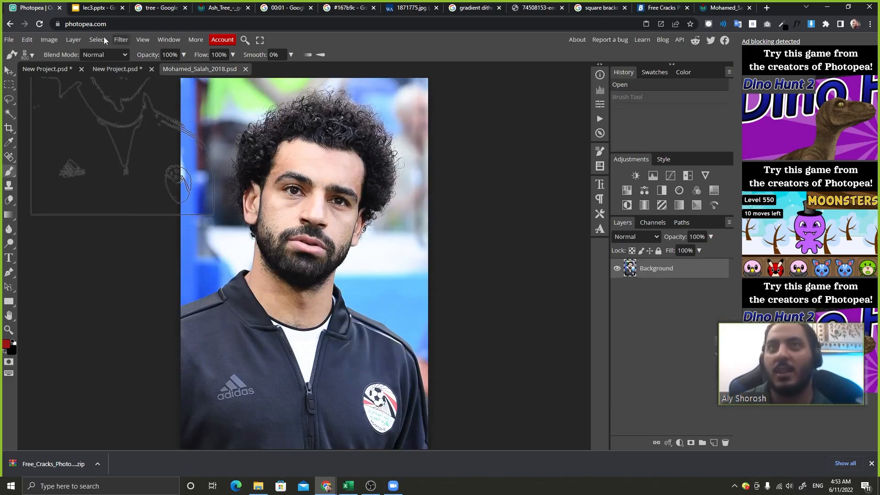
pyautogui.click(95, 7)
pyautogui.click(1, 2)
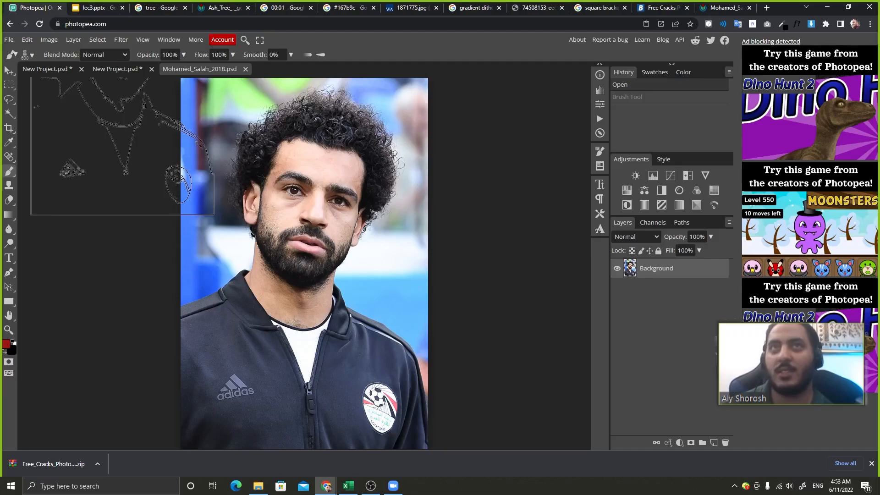
pyautogui.click(122, 67)
pyautogui.moveTo(349, 486)
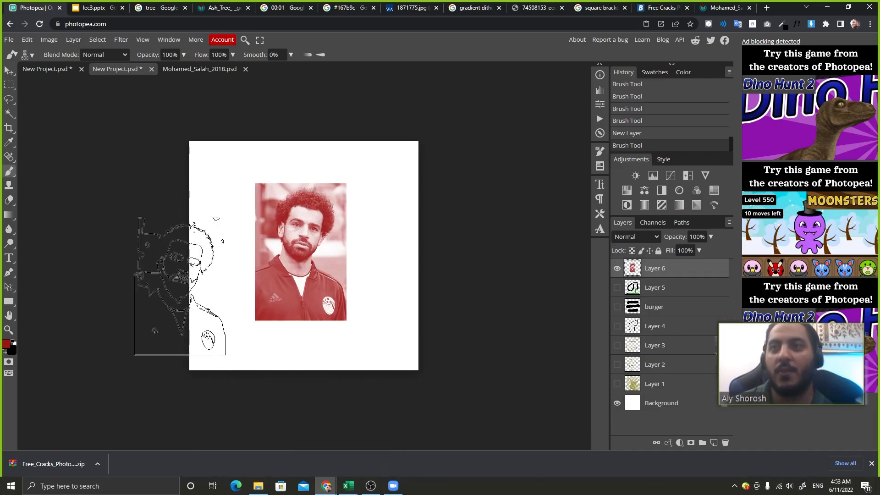
pyautogui.hotkey('ctrl', 'z')
# Step: In the Salah photo, select the face and neck with the Quick Selection tool, subtracting the jacket and background
pyautogui.click(207, 68)
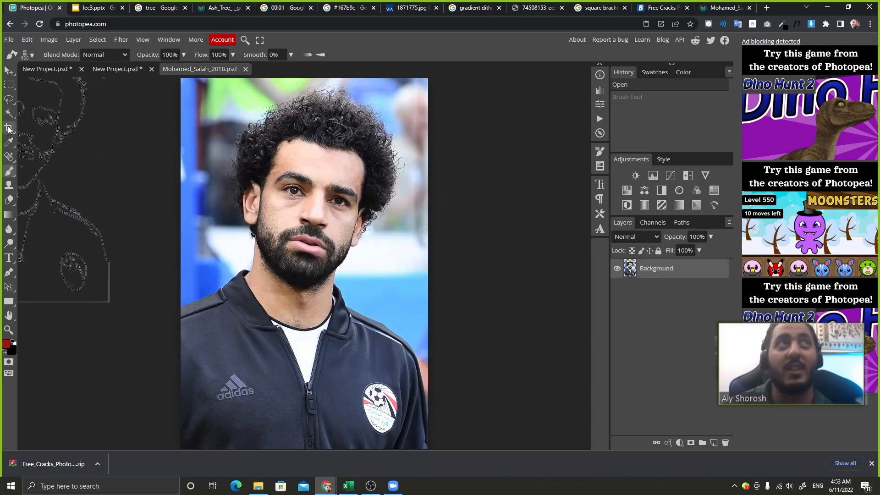
pyautogui.moveTo(10, 112)
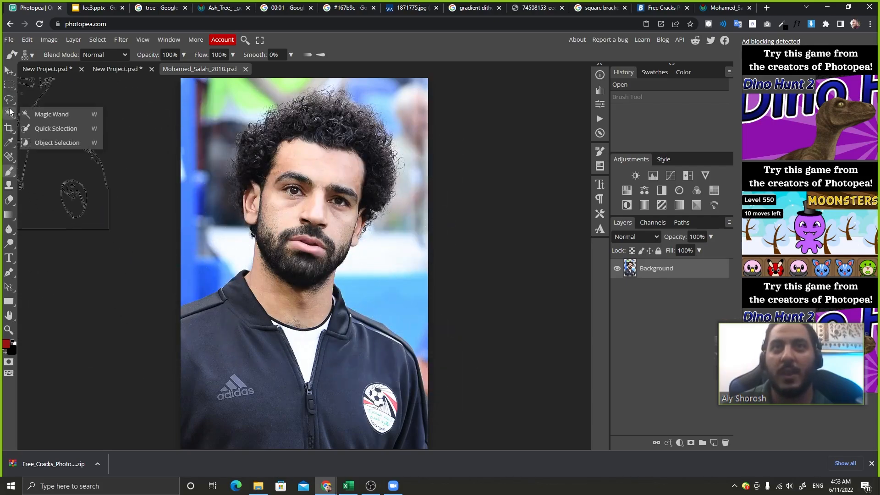
pyautogui.click(38, 128)
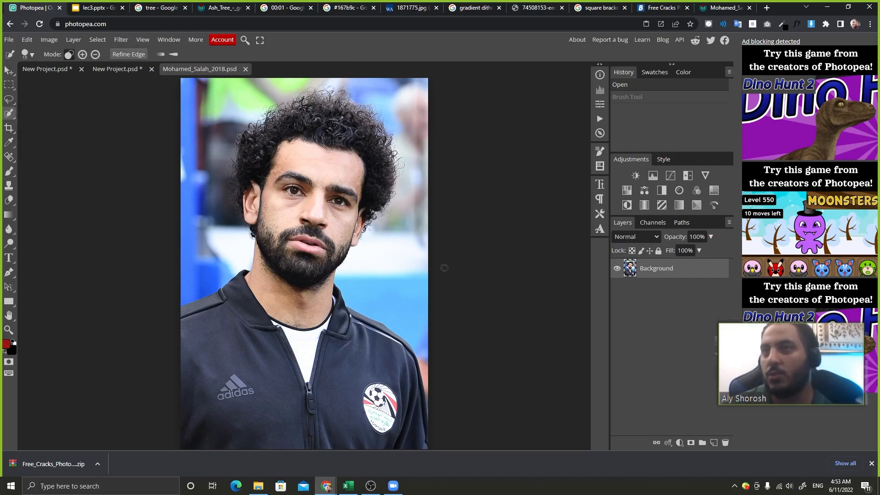
pyautogui.moveTo(368, 276)
pyautogui.mouseDown()
pyautogui.moveTo(368, 303)
pyautogui.moveTo(278, 285)
pyautogui.moveTo(315, 308)
pyautogui.mouseUp()
pyautogui.hotkey('ctrl', 'z')
pyautogui.moveTo(293, 160); pyautogui.dragTo(291, 229)
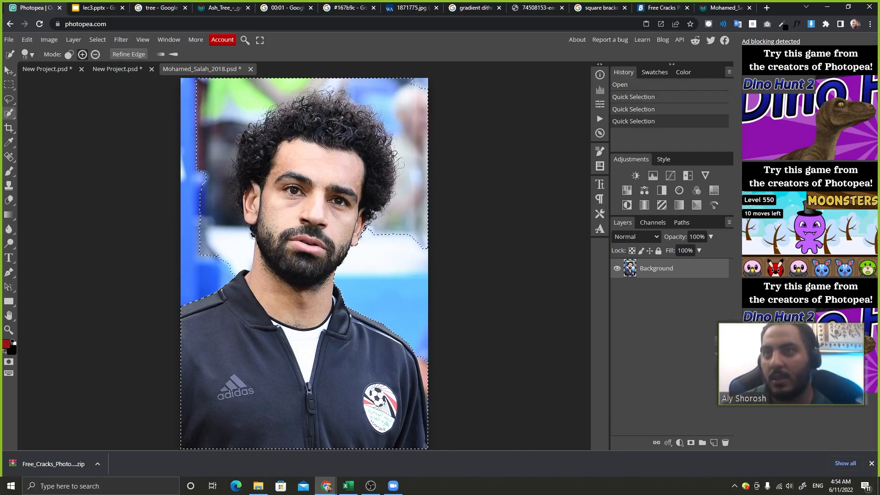
pyautogui.click(291, 232)
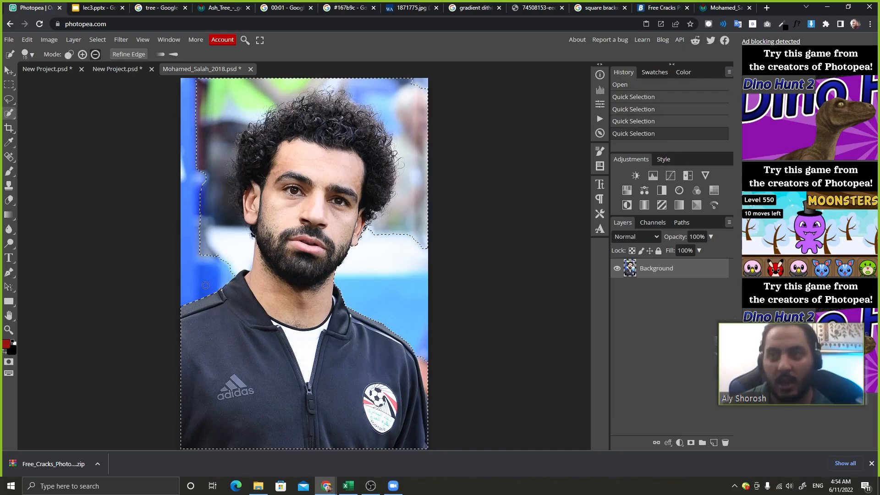
pyautogui.moveTo(205, 286); pyautogui.dragTo(218, 306)
pyautogui.keyDown('alt'); pyautogui.click(225, 321); pyautogui.keyUp('alt')
pyautogui.click(294, 271)
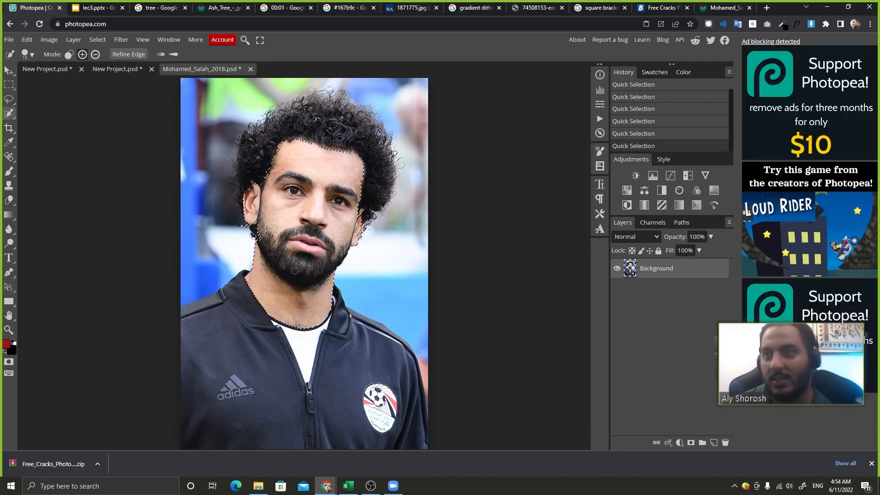
# Step: Extend the quick selection to the curly hair, subtracting background areas beside the head
pyautogui.click(278, 240)
pyautogui.click(248, 178)
pyautogui.keyDown('alt'); pyautogui.click(405, 189); pyautogui.keyUp('alt')
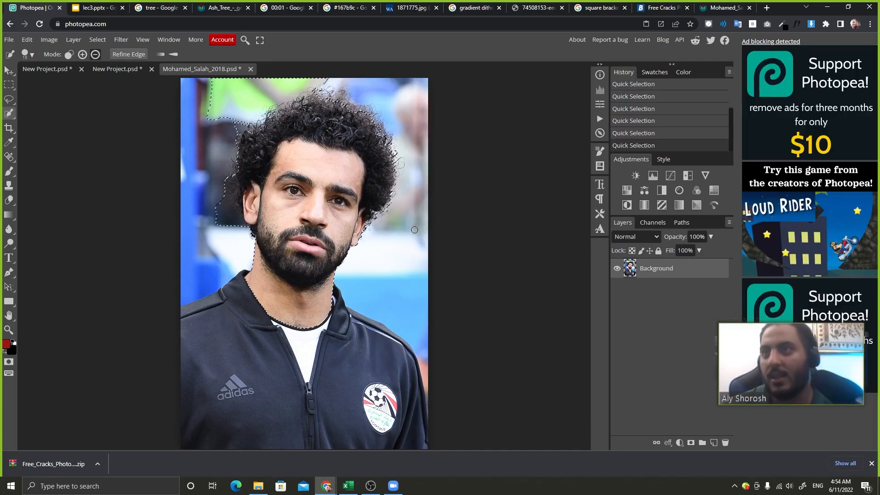
pyautogui.moveTo(235, 120)
pyautogui.mouseDown()
pyautogui.moveTo(221, 188)
pyautogui.moveTo(236, 229)
pyautogui.mouseUp()
pyautogui.moveTo(292, 138); pyautogui.dragTo(270, 141)
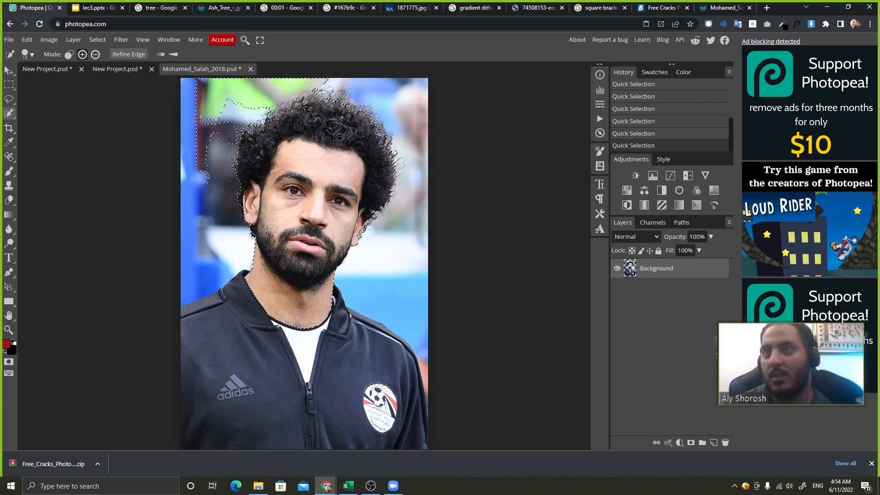
# Step: Subtract the remaining background patches above and beside the hair, and complete the selection along the hair outline
pyautogui.keyDown('alt'); pyautogui.click(246, 91); pyautogui.keyUp('alt')
pyautogui.keyDown('alt'); pyautogui.click(217, 131); pyautogui.keyUp('alt')
pyautogui.moveTo(329, 124); pyautogui.dragTo(343, 126)
pyautogui.press('alt')
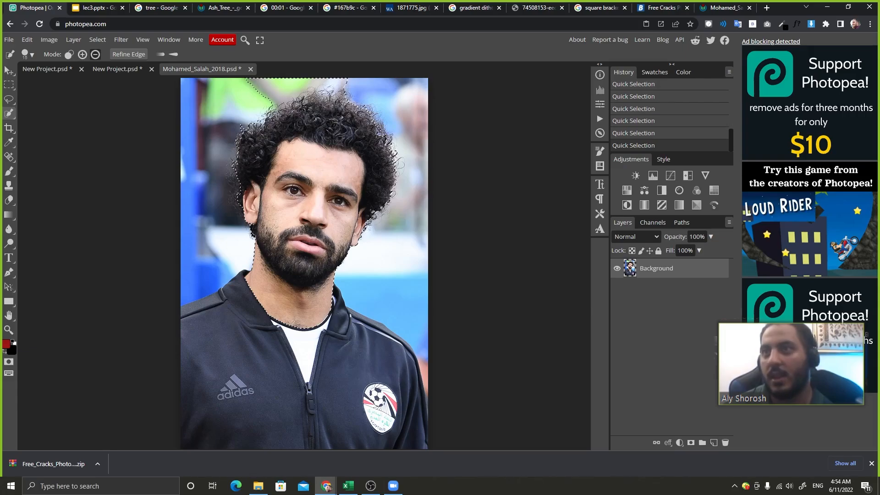
pyautogui.keyDown('alt'); pyautogui.click(271, 96); pyautogui.keyUp('alt')
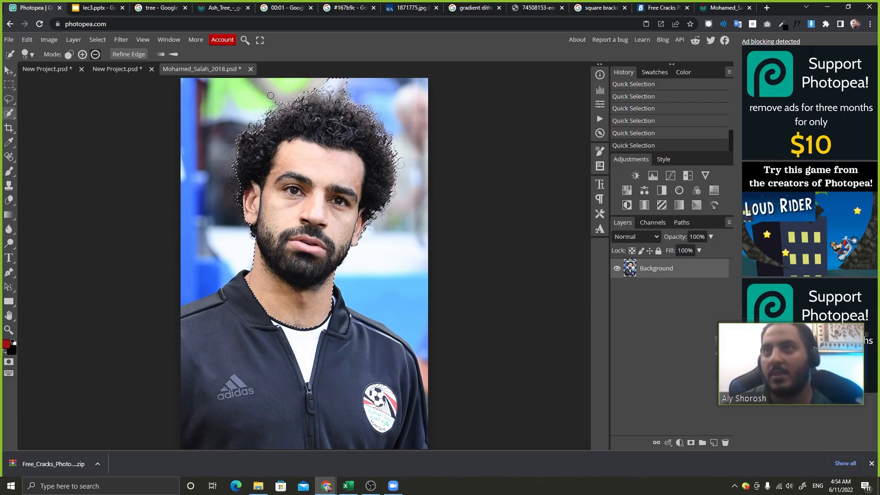
pyautogui.keyDown('alt'); pyautogui.click(341, 87); pyautogui.keyUp('alt')
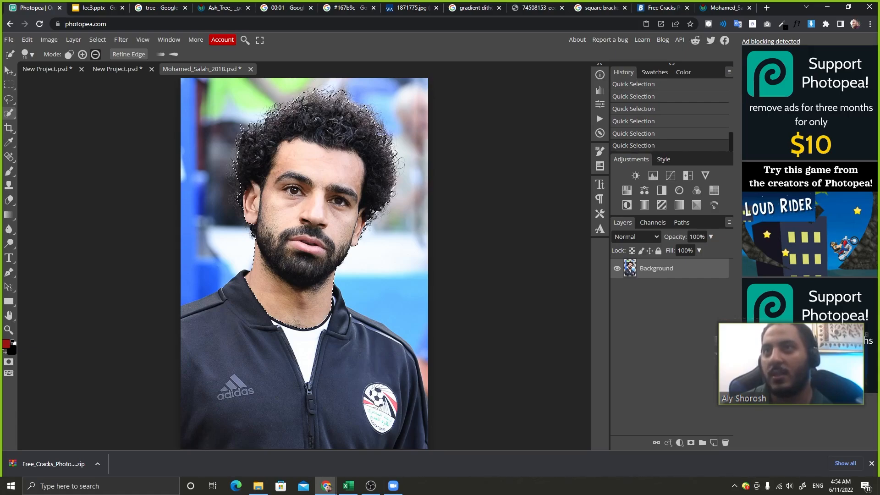
pyautogui.keyDown('alt'); pyautogui.click(316, 93); pyautogui.keyUp('alt')
pyautogui.keyDown('alt'); pyautogui.click(306, 94); pyautogui.keyUp('alt')
pyautogui.keyDown('alt'); pyautogui.click(345, 99); pyautogui.keyUp('alt')
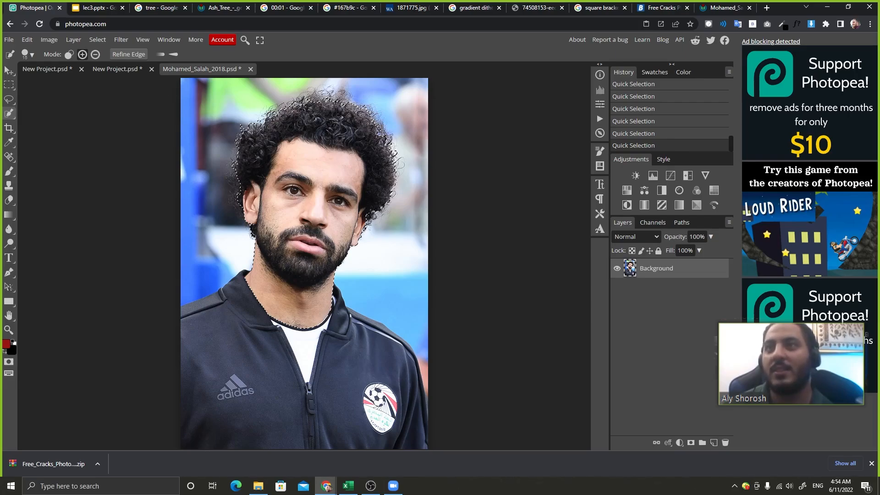
# Step: Refine the selection's edge with a smaller brush painted around the hair outline, and output the cut-out head to a new layer
pyautogui.click(99, 41)
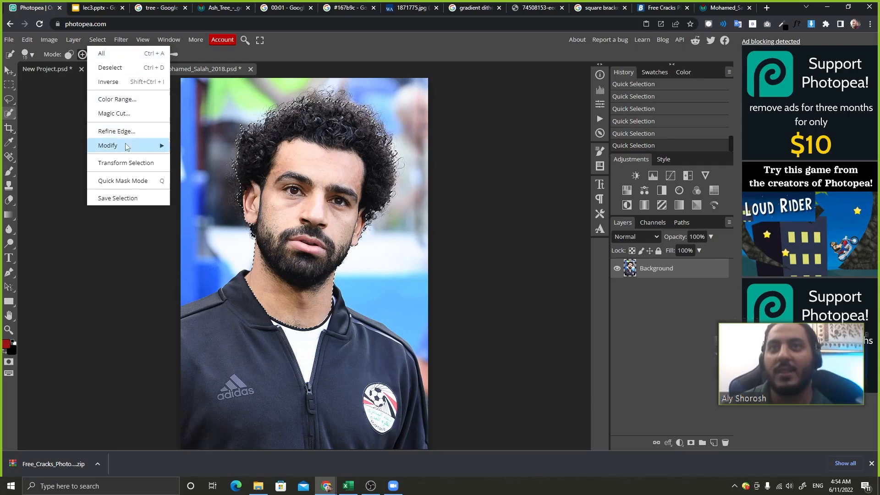
pyautogui.click(144, 132)
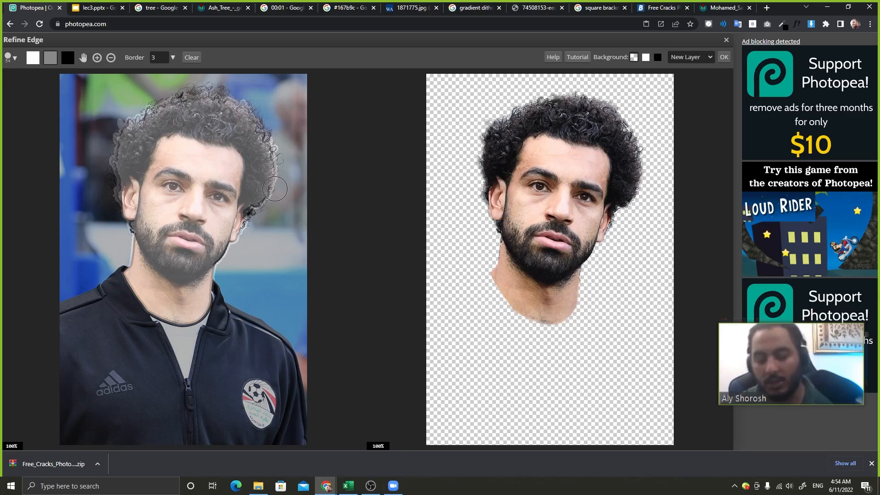
pyautogui.press('[')
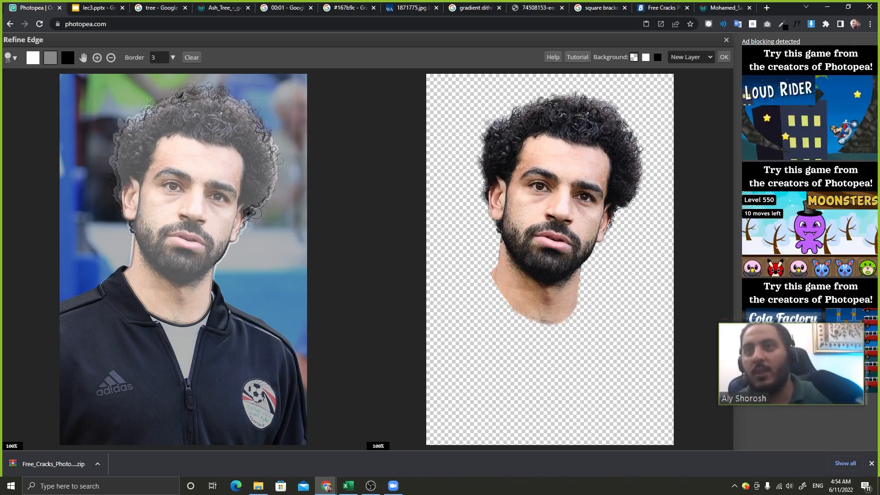
pyautogui.moveTo(253, 206)
pyautogui.mouseDown()
pyautogui.moveTo(276, 138)
pyautogui.moveTo(249, 106)
pyautogui.moveTo(196, 95)
pyautogui.moveTo(210, 89)
pyautogui.moveTo(224, 95)
pyautogui.moveTo(182, 96)
pyautogui.moveTo(131, 121)
pyautogui.moveTo(118, 136)
pyautogui.moveTo(115, 187)
pyautogui.mouseUp()
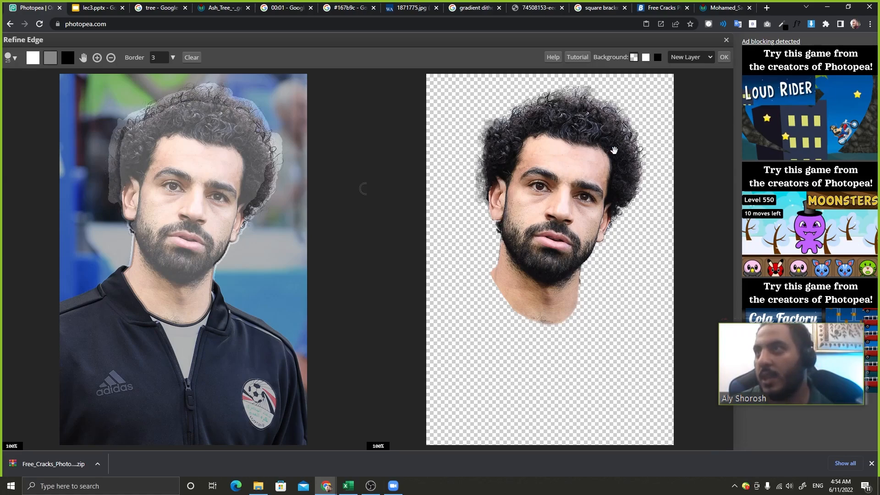
pyautogui.click(725, 56)
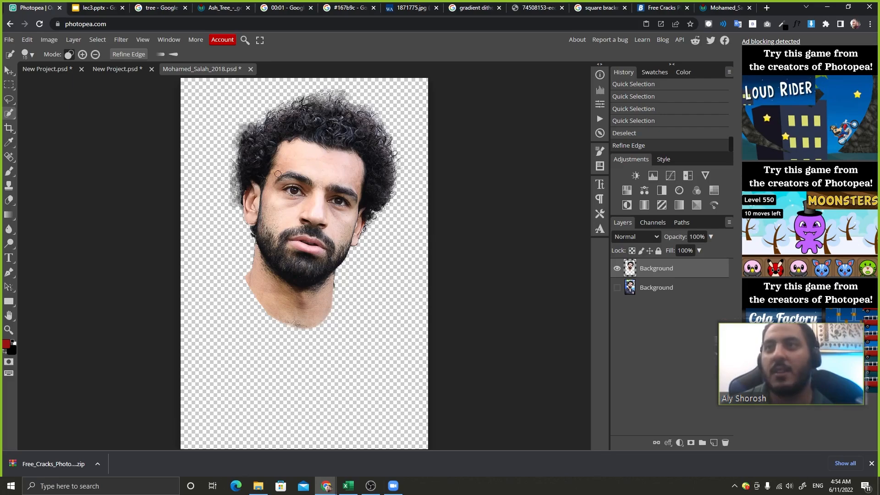
# Step: With the Magic Wand at tolerance 60 and Contiguous enabled, select the forehead skin, the neck and the forehead skin again
pyautogui.rightClick(9, 114)
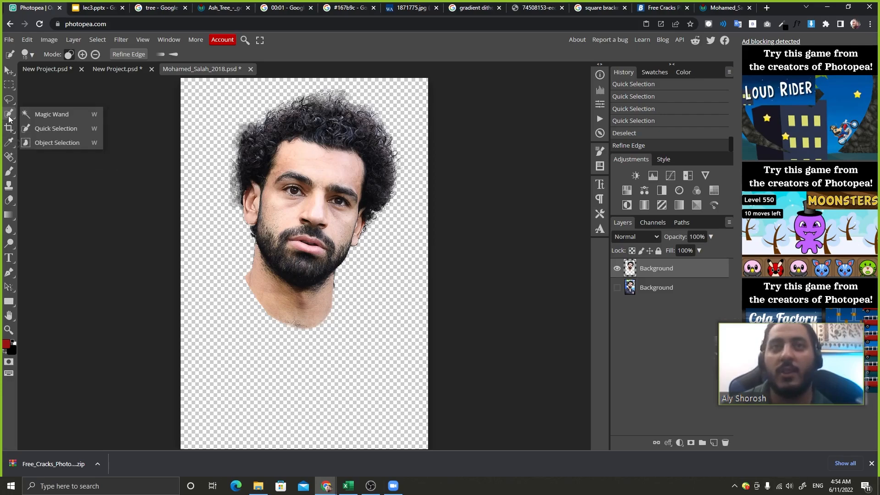
pyautogui.click(40, 118)
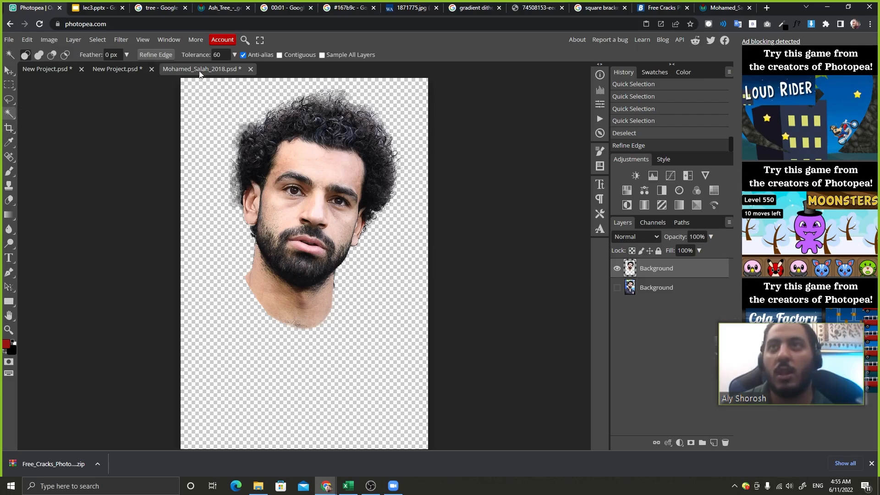
pyautogui.click(302, 55)
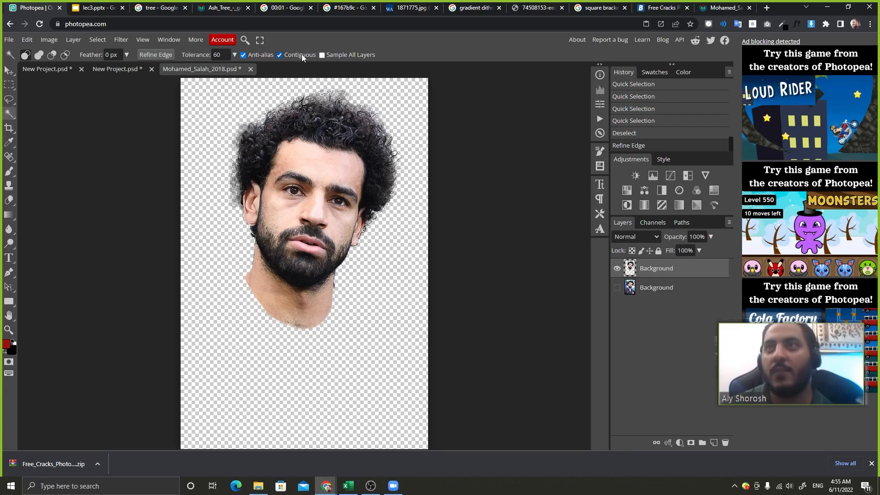
pyautogui.click(319, 159)
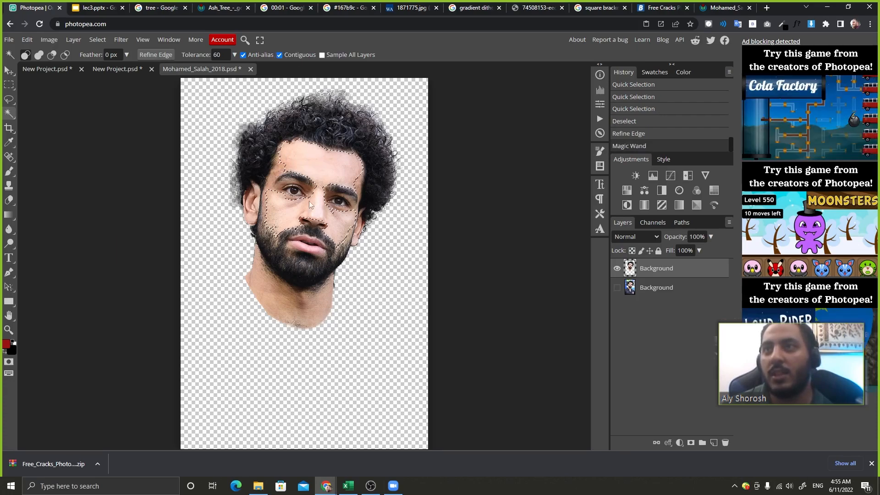
pyautogui.click(279, 302)
pyautogui.click(321, 166)
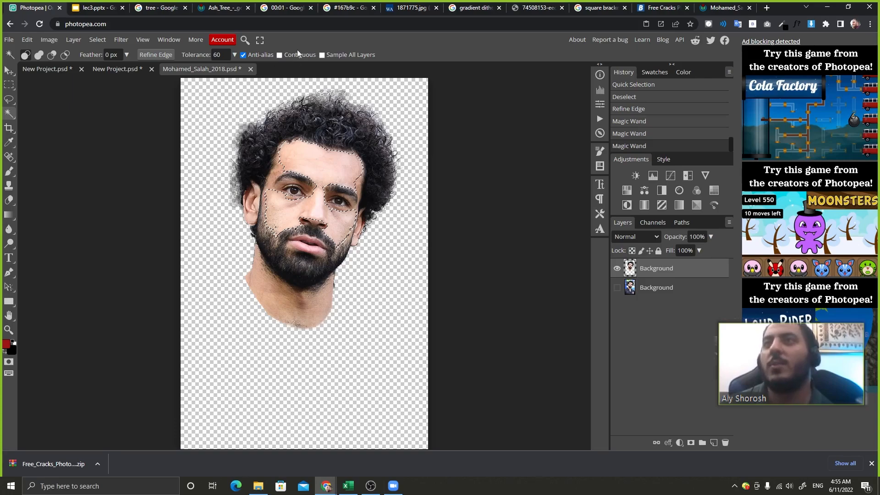
# Step: Deselect, then with Contiguous off, select the matching skin tones across the face and neck, undoing additions that spread too far
pyautogui.hotkey('ctrl', 'd')
pyautogui.click(315, 165)
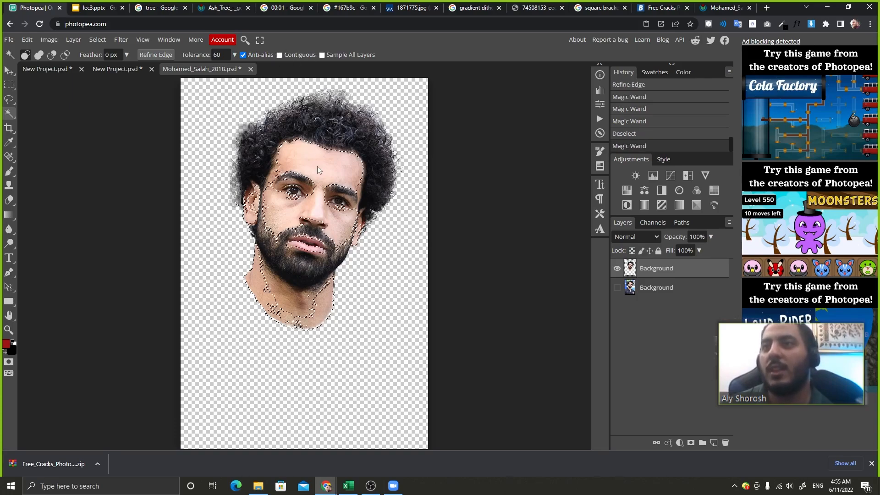
pyautogui.press('shift')
pyautogui.keyDown('shift'); pyautogui.click(275, 176); pyautogui.keyUp('shift')
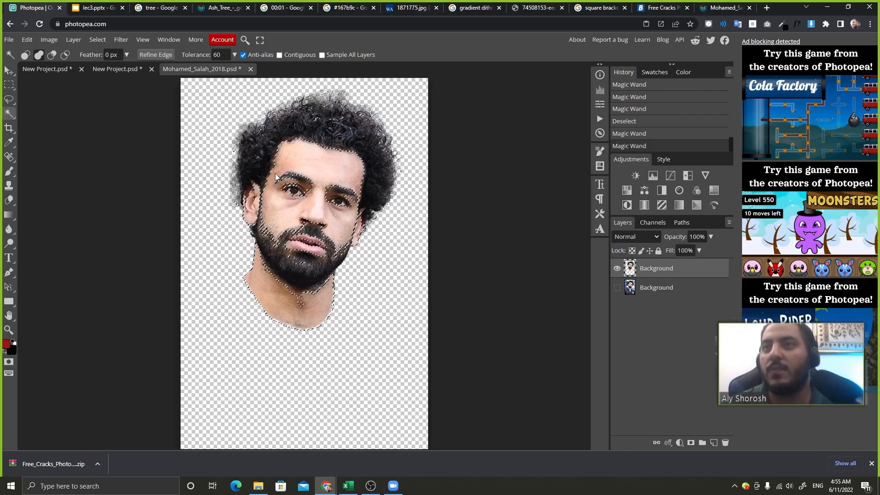
pyautogui.keyDown('shift'); pyautogui.click(310, 194); pyautogui.keyUp('shift')
pyautogui.hotkey('ctrl', 'z')
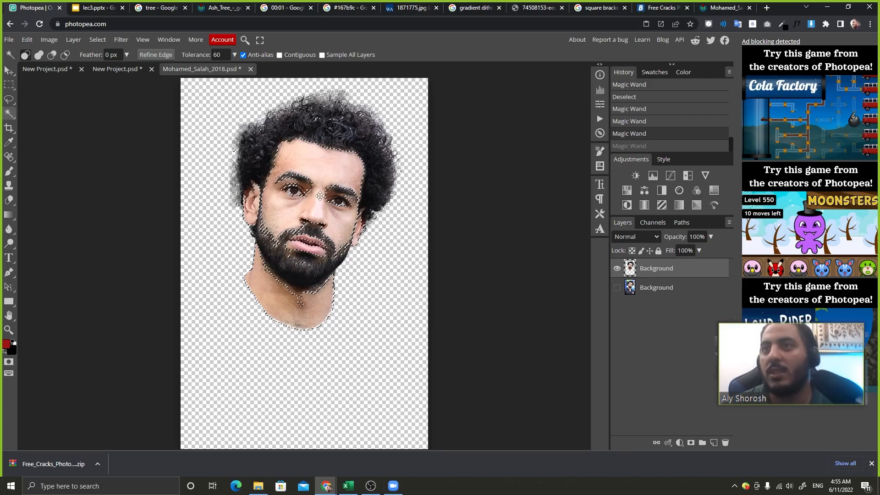
pyautogui.keyDown('shift'); pyautogui.click(341, 218); pyautogui.keyUp('shift')
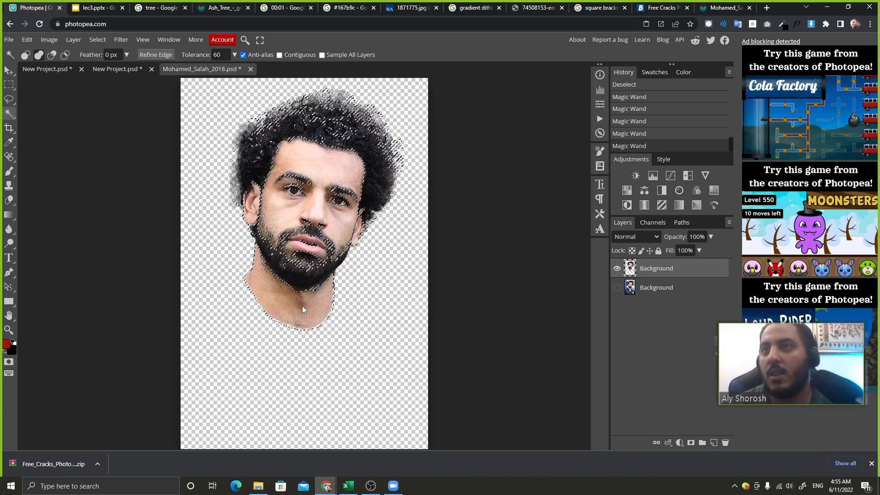
pyautogui.hotkey('ctrl', 'z')
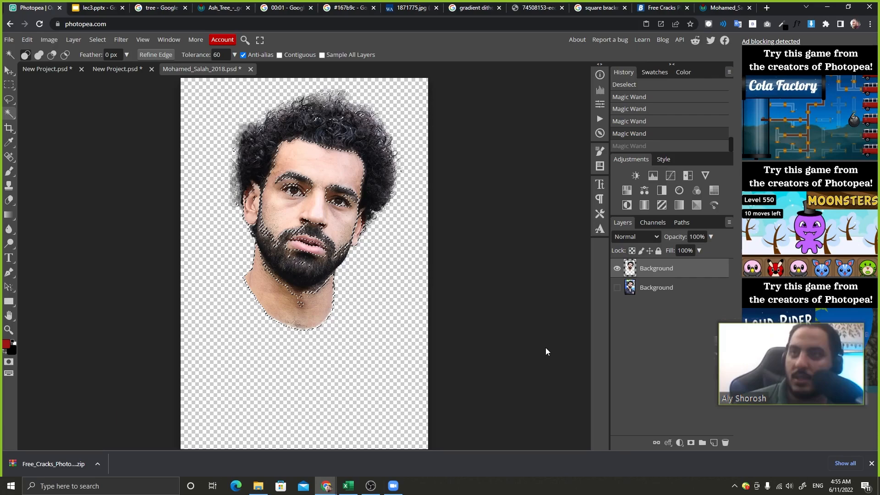
# Step: Delete the selected skin tones from the head cut-out and clear the selection
pyautogui.press('Delete')
pyautogui.press('Delete')
pyautogui.press('Delete')
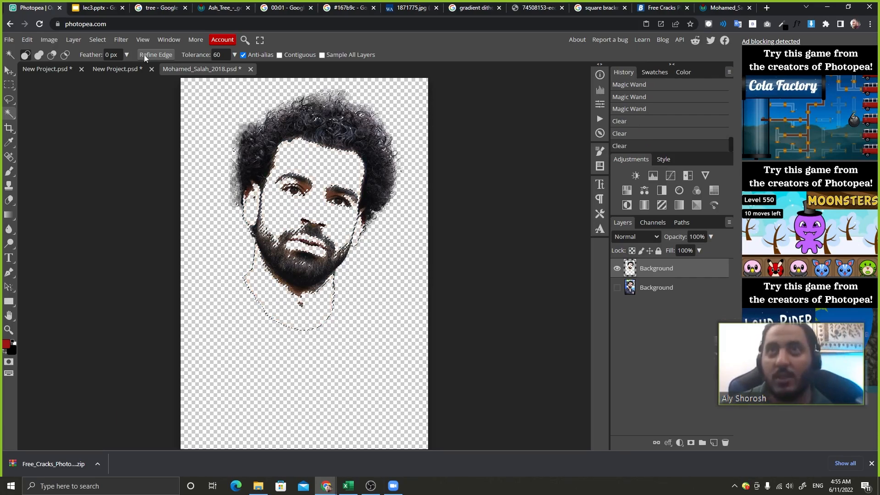
pyautogui.click(97, 39)
pyautogui.click(105, 66)
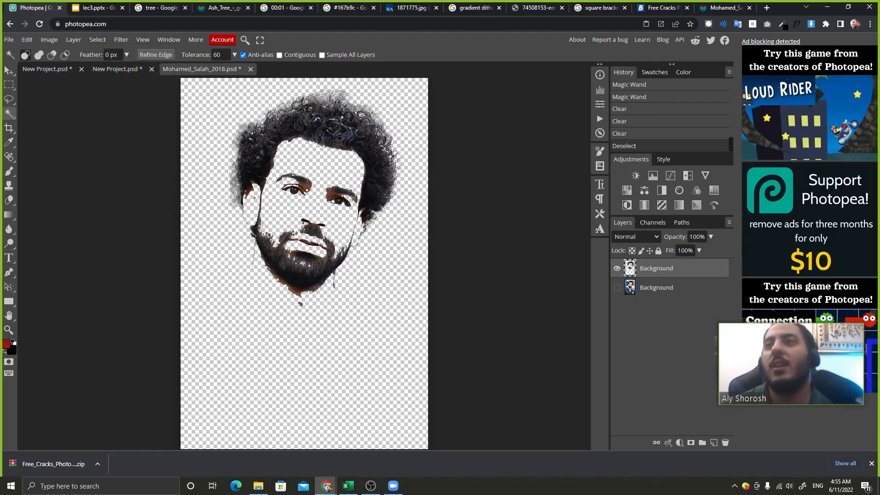
# Step: Move the head cut-out down towards the canvas centre and scale it up to about 131%
pyautogui.hotkey('ctrl', '-')
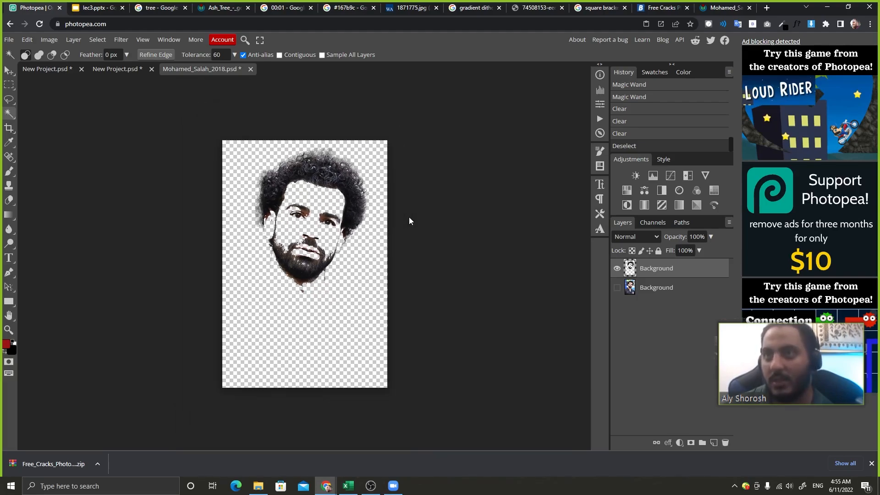
pyautogui.click(7, 70)
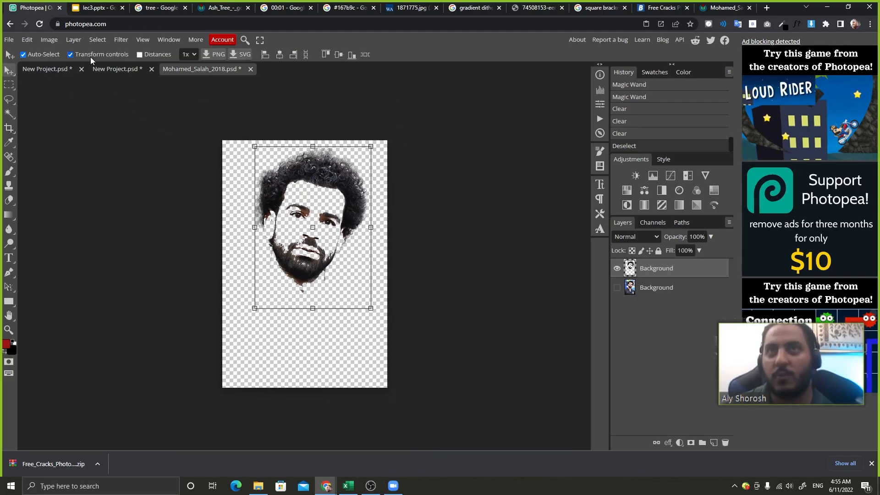
pyautogui.moveTo(314, 261); pyautogui.dragTo(309, 298)
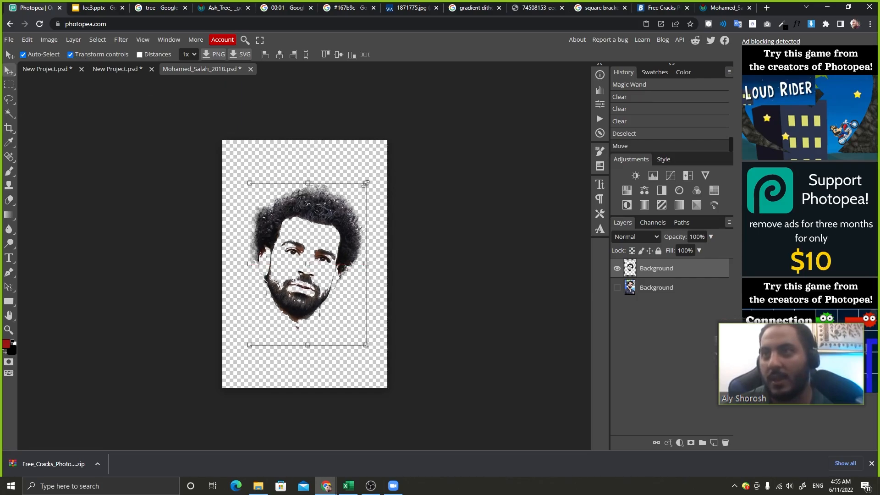
pyautogui.moveTo(366, 183); pyautogui.dragTo(388, 166)
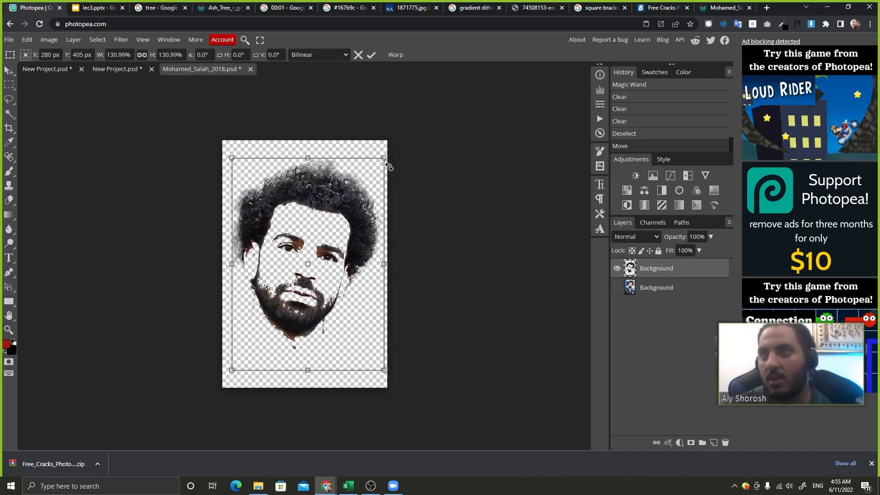
pyautogui.click(372, 56)
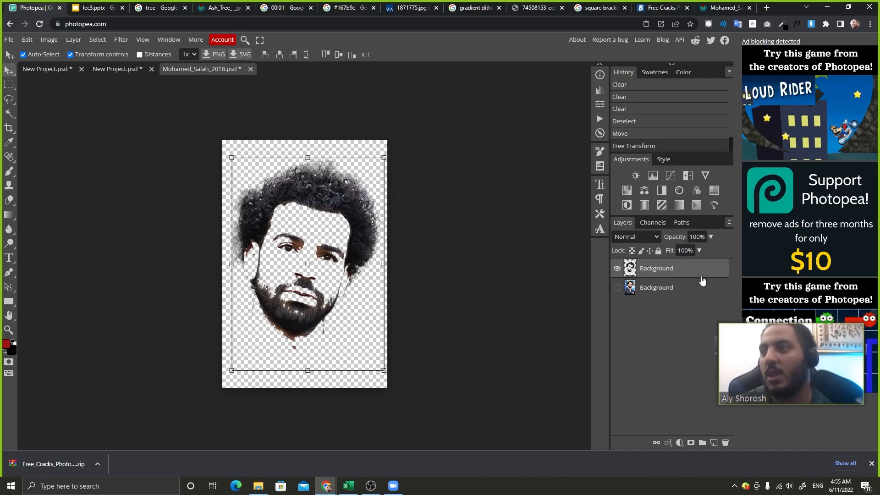
# Step: Define a new brush from the skinless head cut-out
pyautogui.click(27, 40)
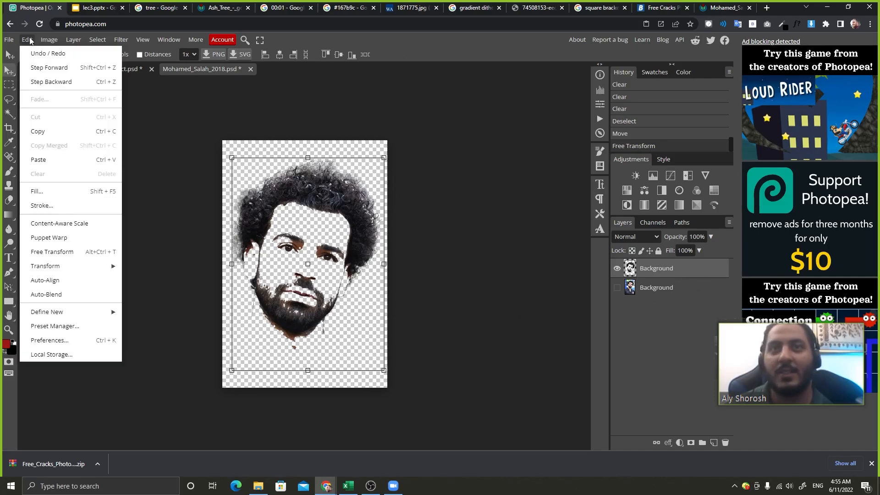
pyautogui.moveTo(79, 313)
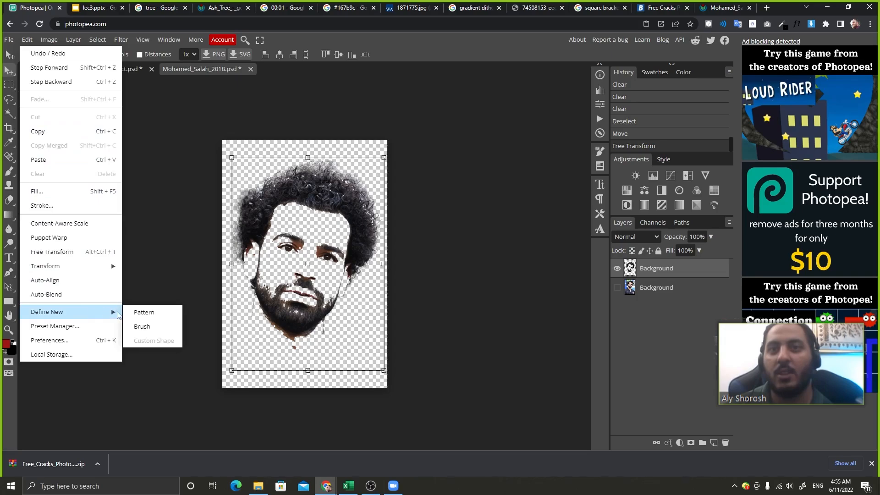
pyautogui.click(172, 327)
# Step: In the second New Project.psd, choose the new head brush and stamp it once in dark red near the canvas centre
pyautogui.click(126, 70)
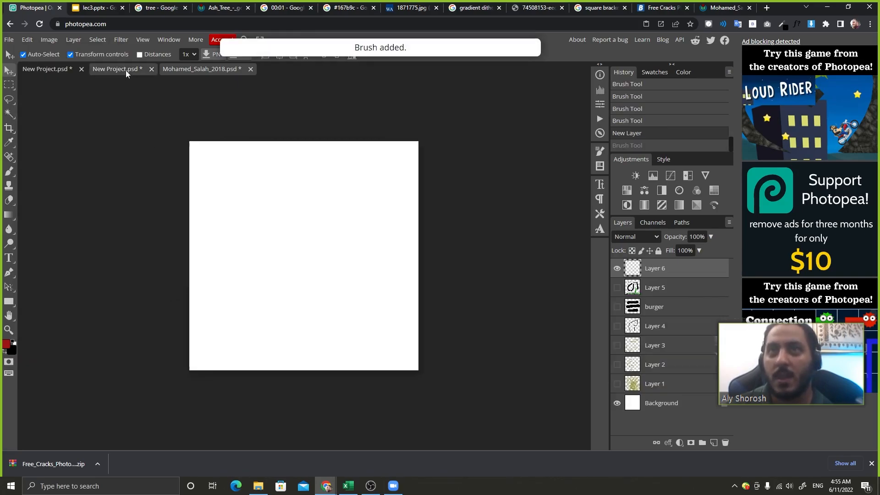
pyautogui.click(9, 171)
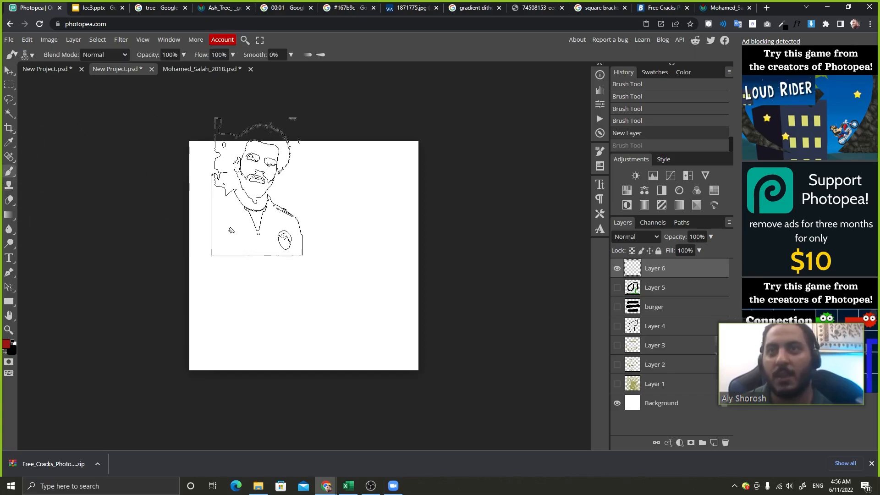
pyautogui.rightClick(246, 231)
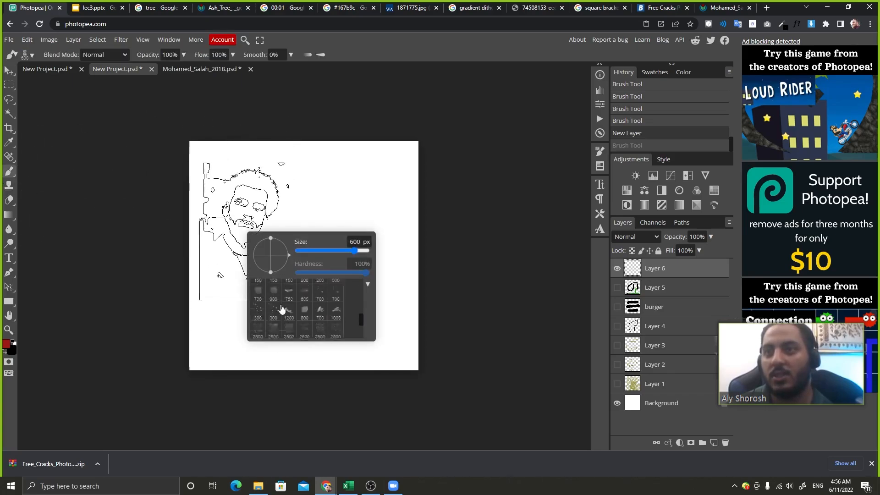
pyautogui.click(258, 329)
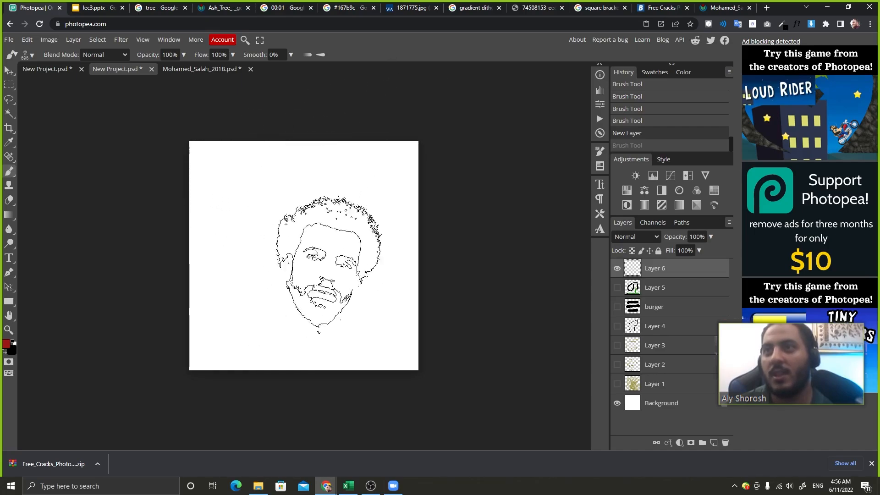
pyautogui.click(298, 247)
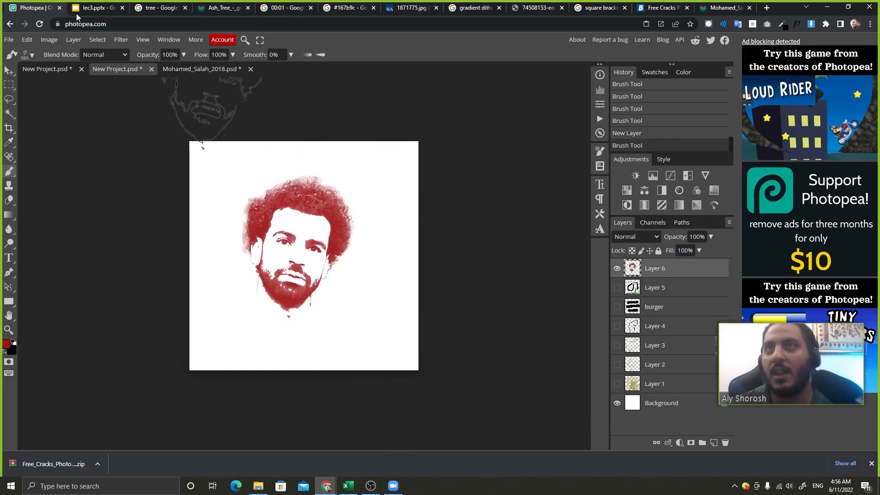
# Step: Compare the stamped head with the Make Salah Brush slide in the lec3 presentation, and return to Photopea
pyautogui.click(97, 8)
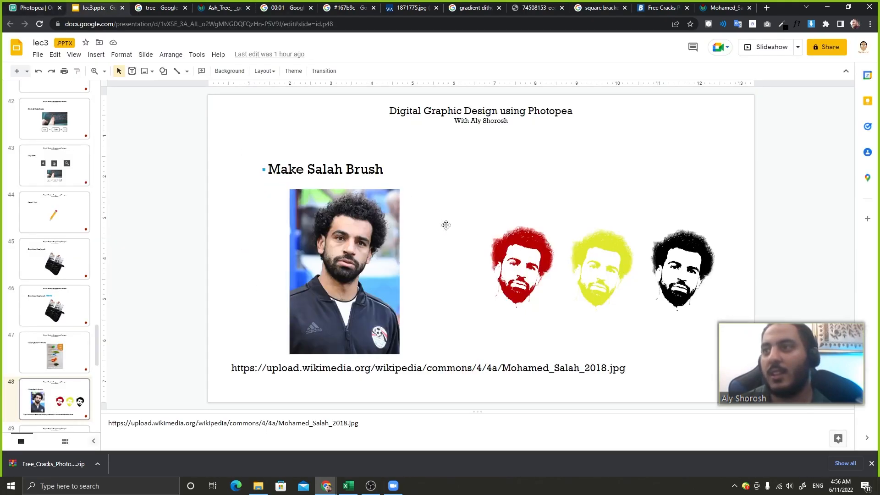
pyautogui.click(10, 6)
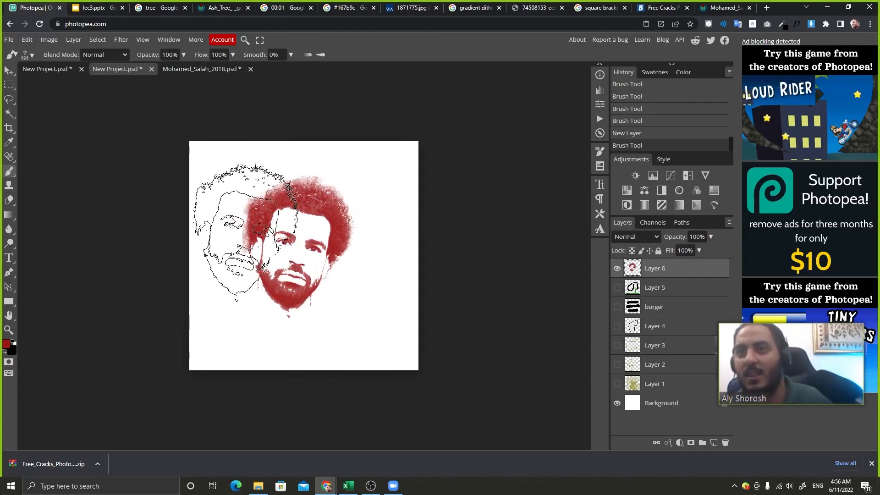
pyautogui.press('Print')
pyautogui.moveTo(235, 190)
pyautogui.mouseDown()
pyautogui.moveTo(268, 216)
pyautogui.moveTo(270, 262)
pyautogui.mouseUp()
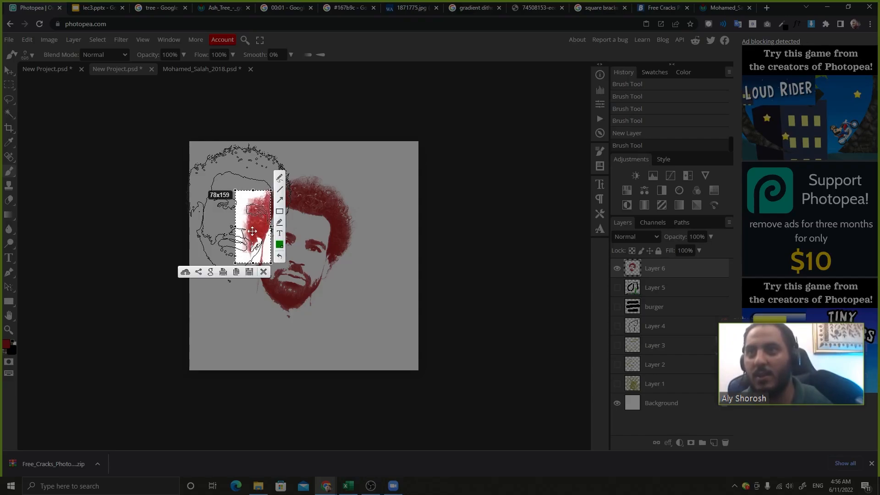
pyautogui.click(264, 272)
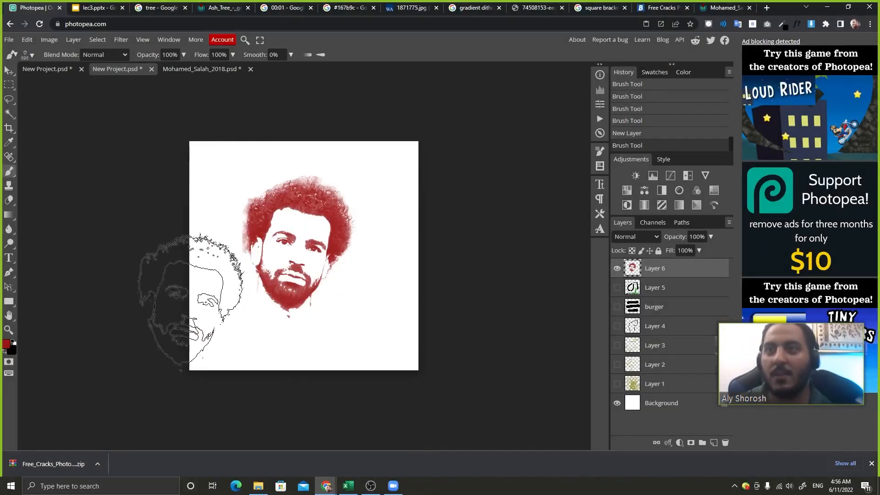
# Step: Undo the red head stamp and set the foreground colour to green
pyautogui.hotkey('ctrl', 'z')
pyautogui.click(6, 343)
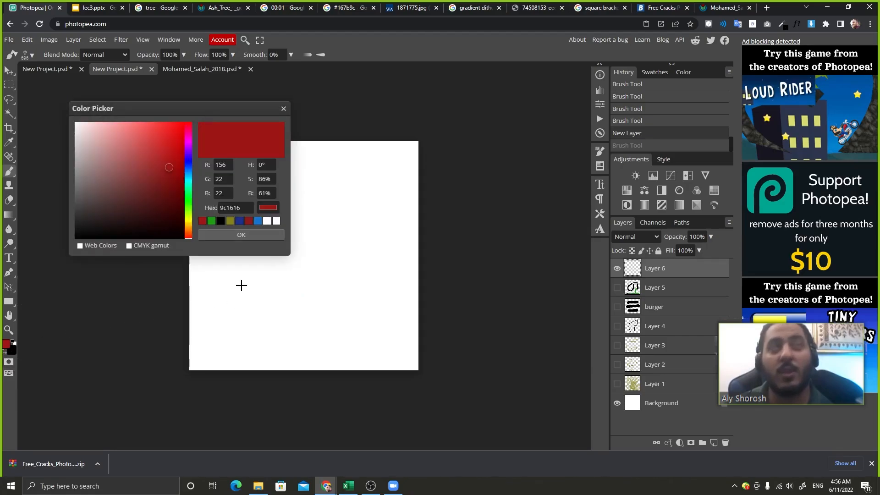
pyautogui.click(189, 206)
pyautogui.click(230, 238)
# Step: Try the green head brush with single stamps and one long stroke on the empty layer, undoing every trial
pyautogui.click(229, 222)
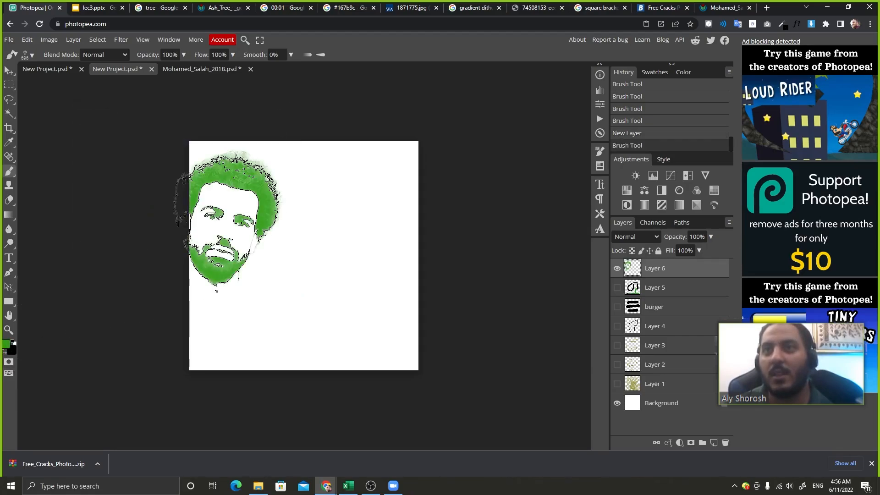
pyautogui.moveTo(275, 316)
pyautogui.mouseDown()
pyautogui.moveTo(354, 334)
pyautogui.moveTo(252, 428)
pyautogui.mouseUp()
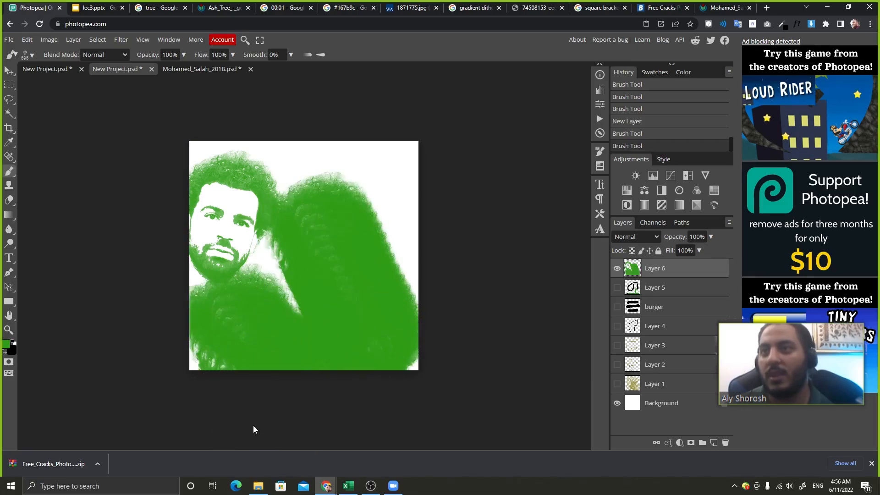
pyautogui.hotkey('ctrl', 'z')
pyautogui.click(346, 214)
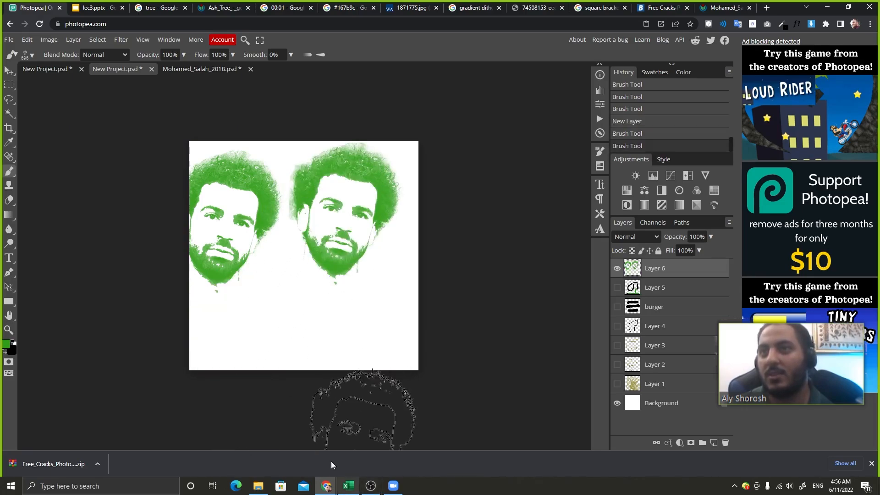
pyautogui.hotkey('ctrl', 'z')
pyautogui.hotkey('ctrl', 'z')
pyautogui.click(247, 240)
pyautogui.click(364, 264)
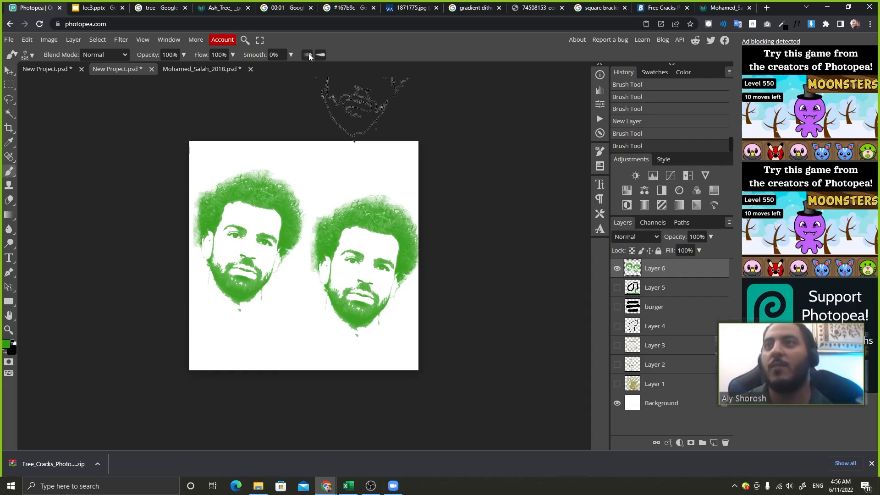
pyautogui.hotkey('ctrl', 'z')
pyautogui.hotkey('ctrl', 'z')
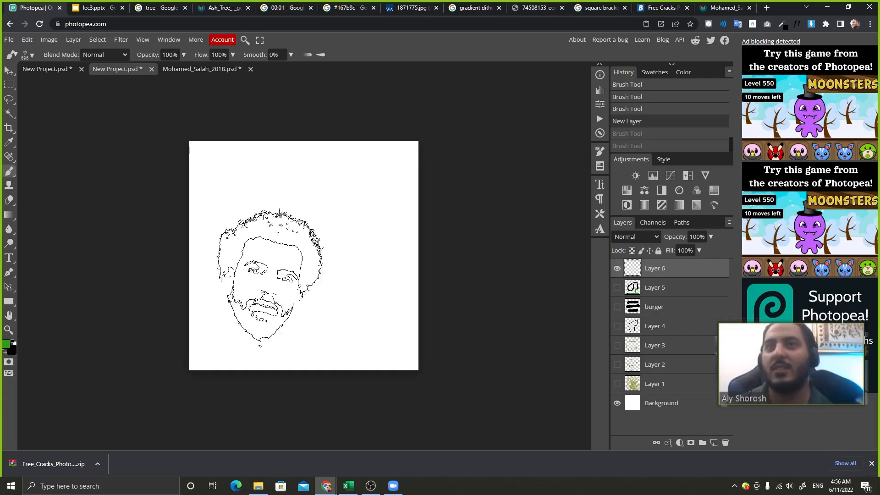
# Step: Stamp a green head, undo it, and stamp a single green head closer to the canvas centre
pyautogui.click(265, 251)
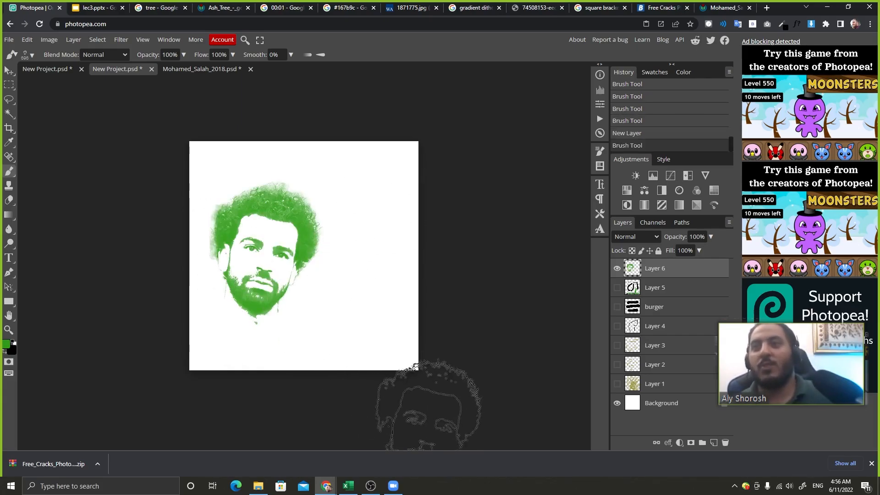
pyautogui.hotkey('ctrl', 'z')
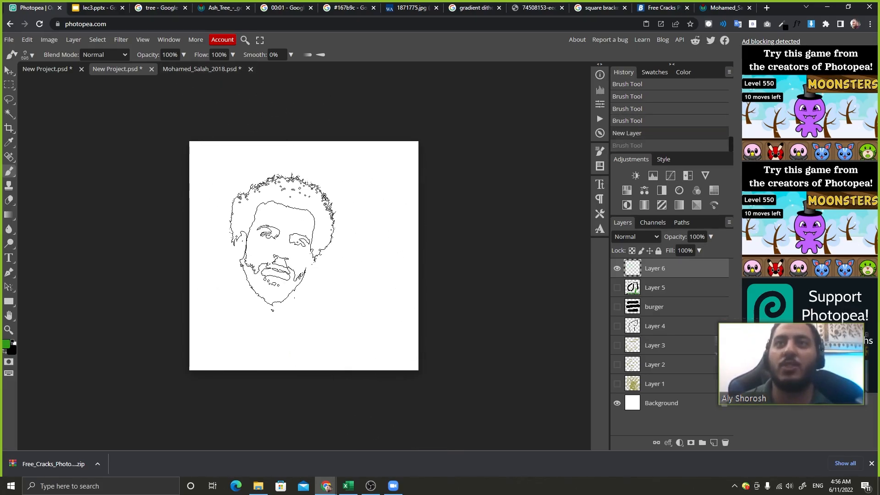
pyautogui.click(282, 242)
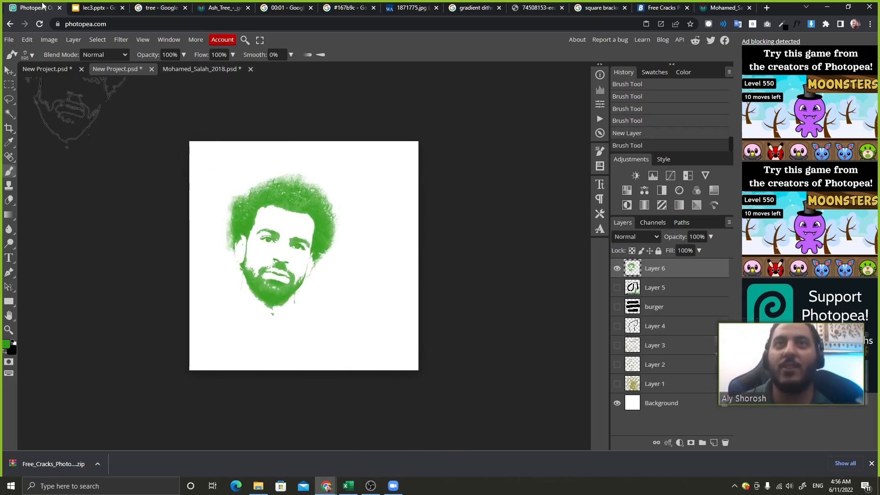
pyautogui.click(78, 8)
pyautogui.click(39, 5)
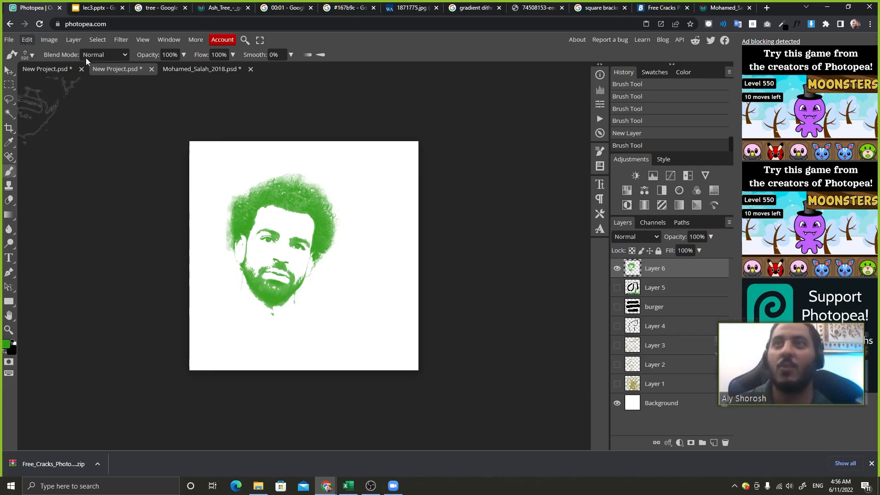
pyautogui.click(232, 42)
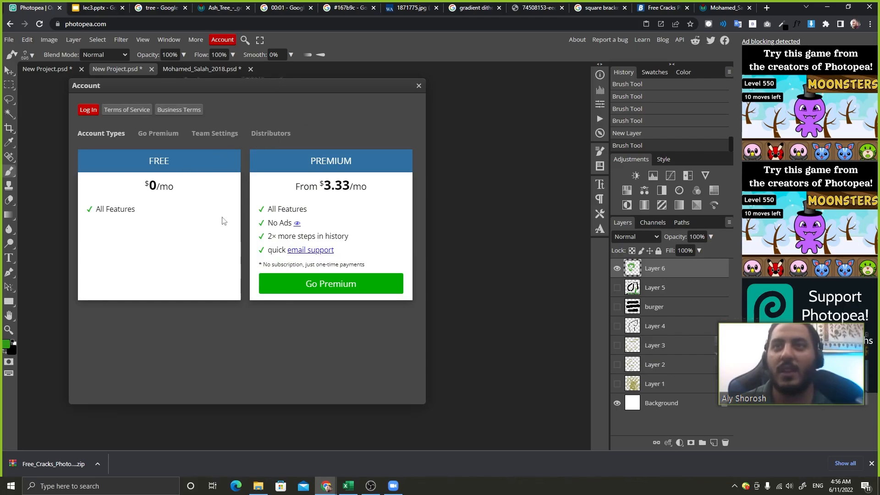
pyautogui.click(418, 86)
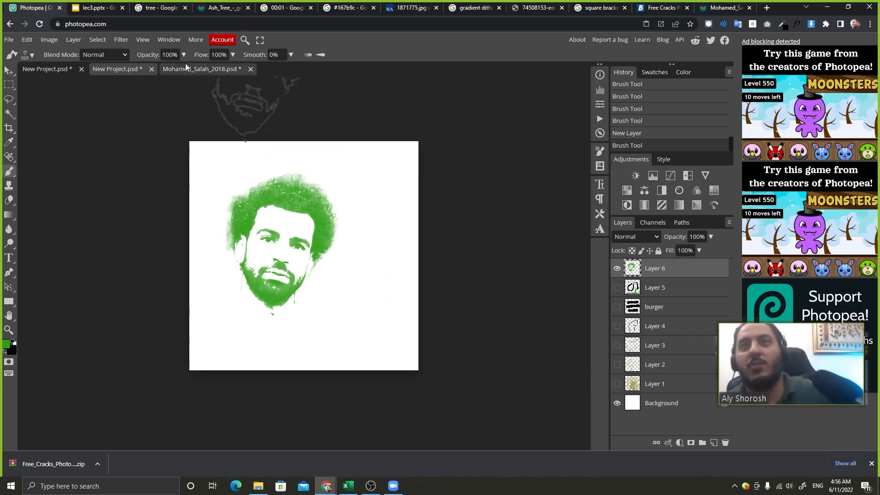
pyautogui.click(232, 40)
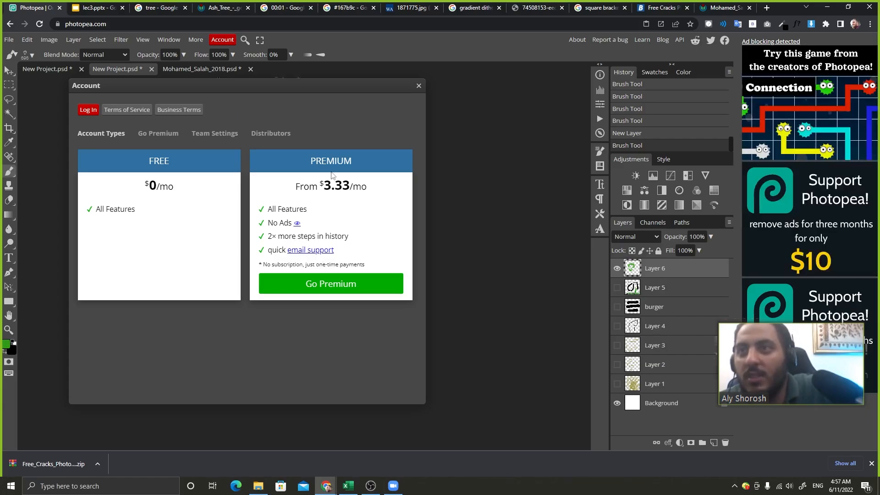
pyautogui.click(419, 85)
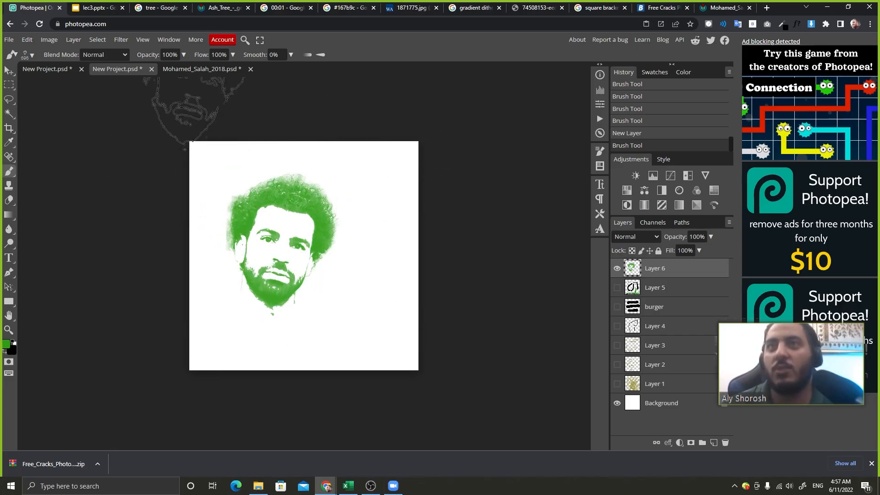
# Step: Export the head cut-out layer of Mohamed_Salah_2018.psd as a PNG file
pyautogui.click(9, 71)
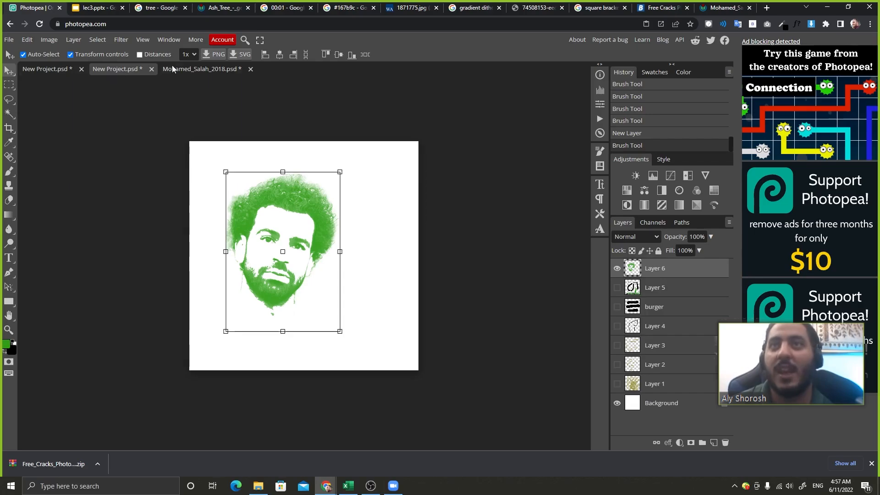
pyautogui.click(176, 67)
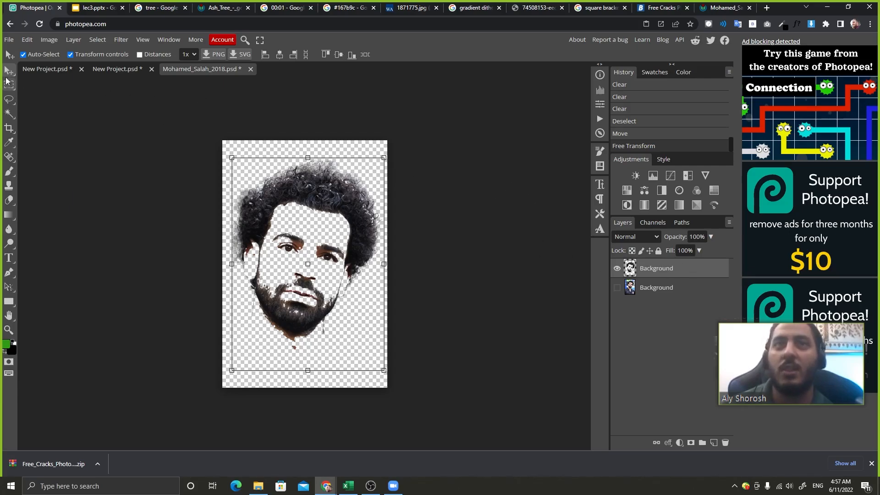
pyautogui.click(216, 54)
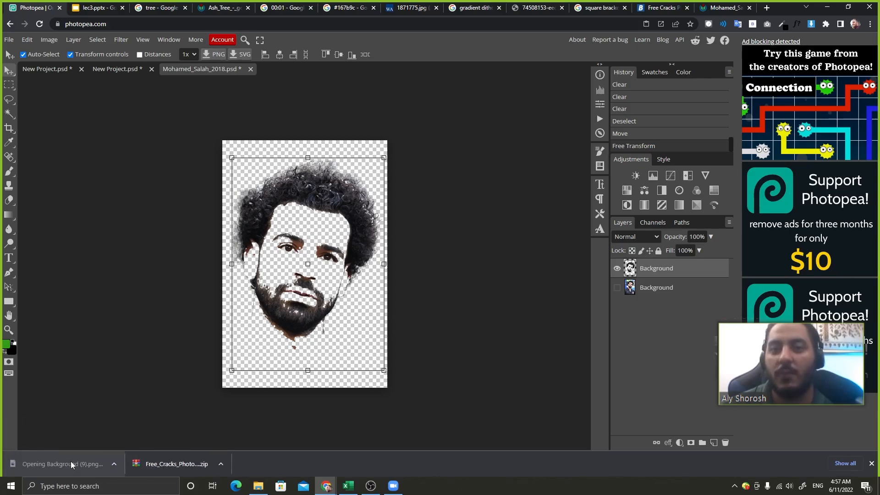
# Step: View the exported Background (9).png in the Photos app and close the viewer
pyautogui.click(71, 461)
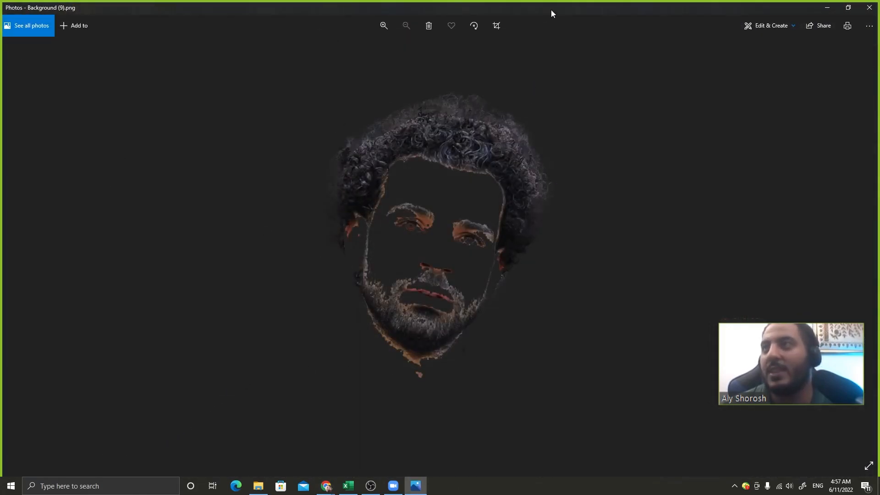
pyautogui.moveTo(551, 9); pyautogui.dragTo(361, 56)
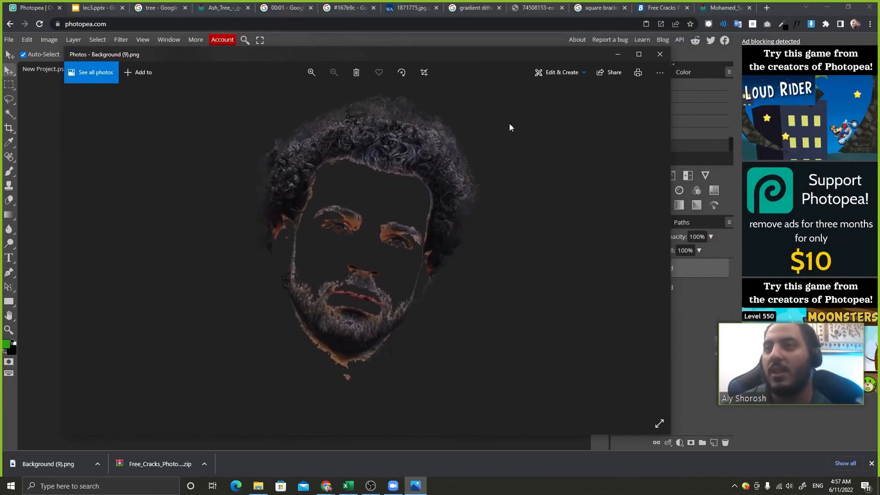
pyautogui.click(660, 55)
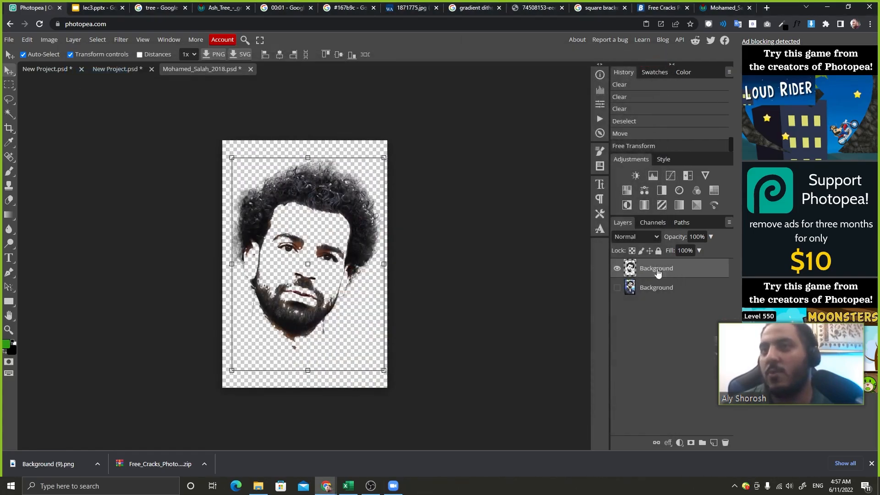
# Step: Close the Photopea page without saving, reopen photopea.com in a new browser tab, and make it the first tab
pyautogui.middleClick(43, 7)
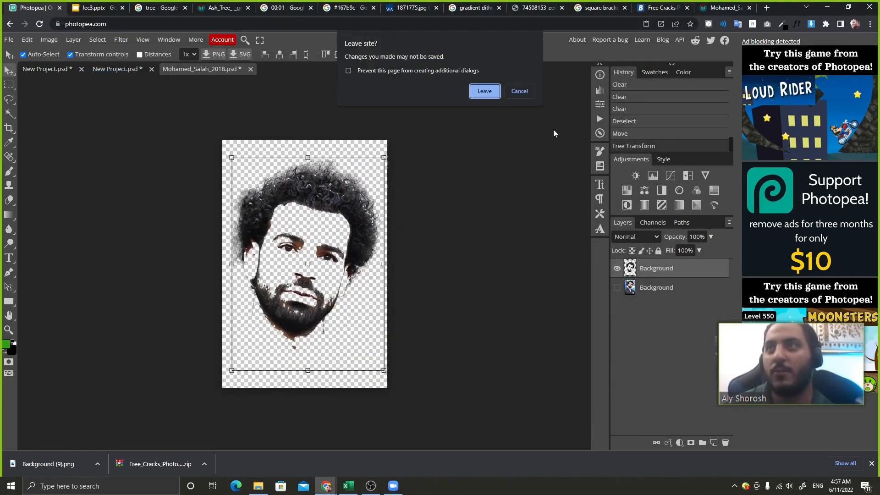
pyautogui.click(484, 92)
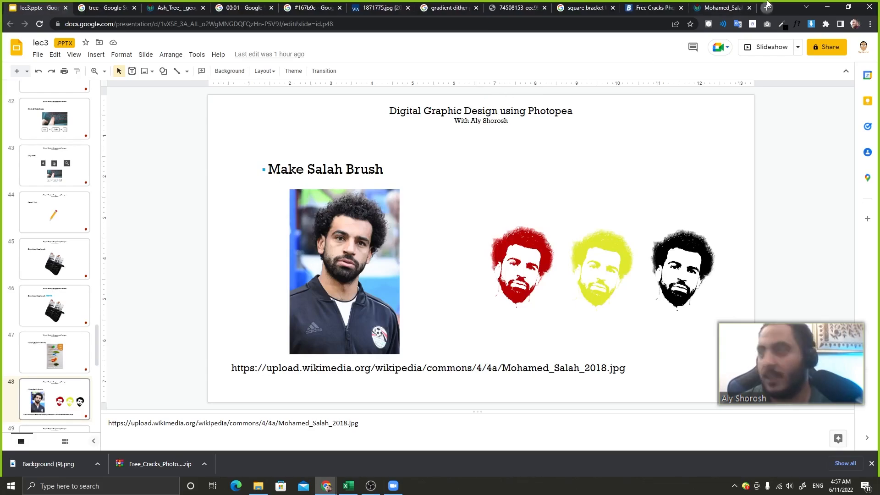
pyautogui.click(767, 5)
pyautogui.write('pho')
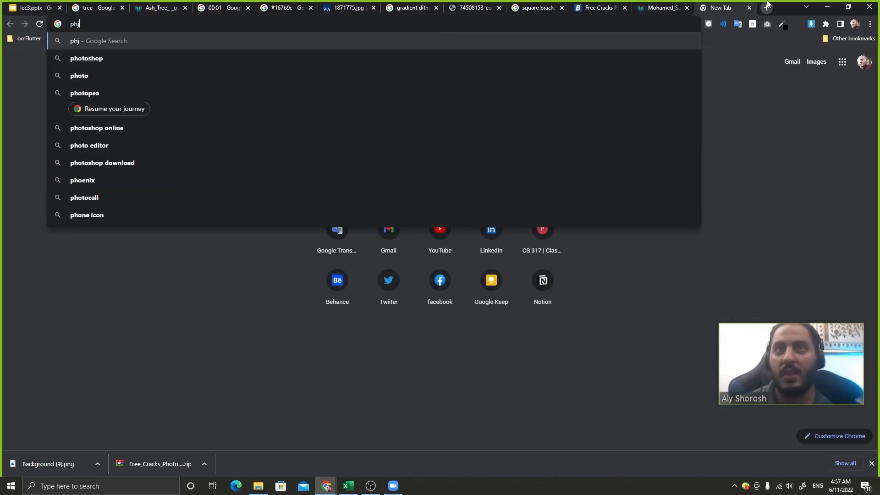
pyautogui.press('Return')
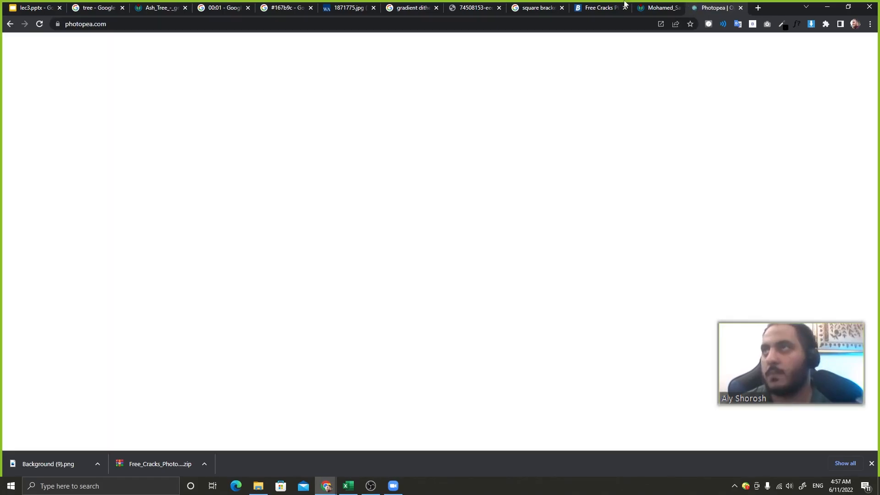
pyautogui.moveTo(625, 4); pyautogui.dragTo(22, 3)
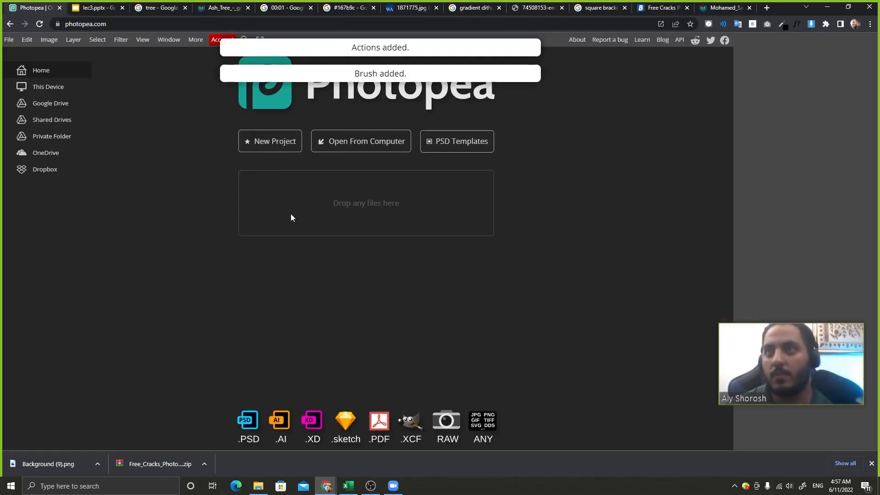
# Step: Create a 1280 × 720 pixel project with a white background and activate the Brush tool
pyautogui.click(265, 141)
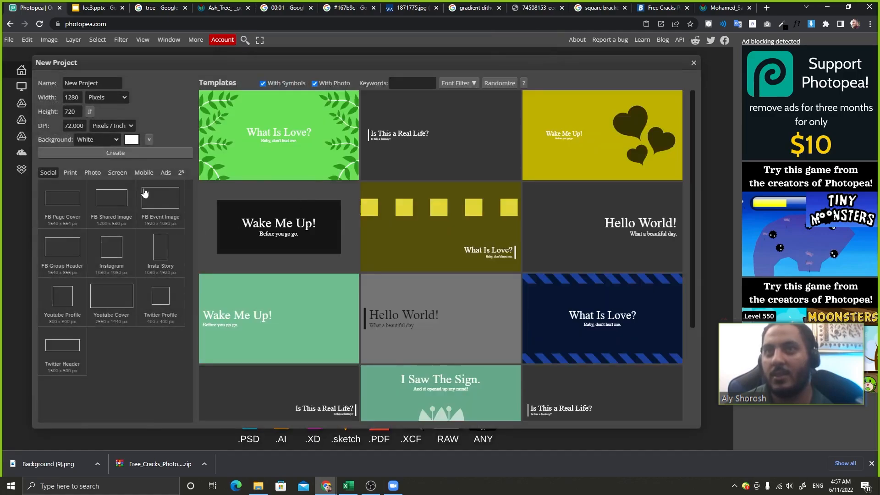
pyautogui.click(122, 154)
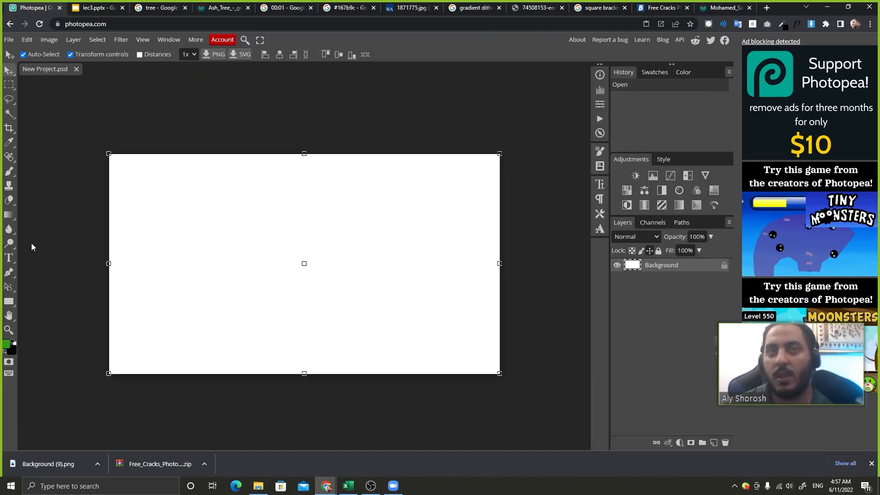
pyautogui.click(9, 171)
pyautogui.rightClick(138, 187)
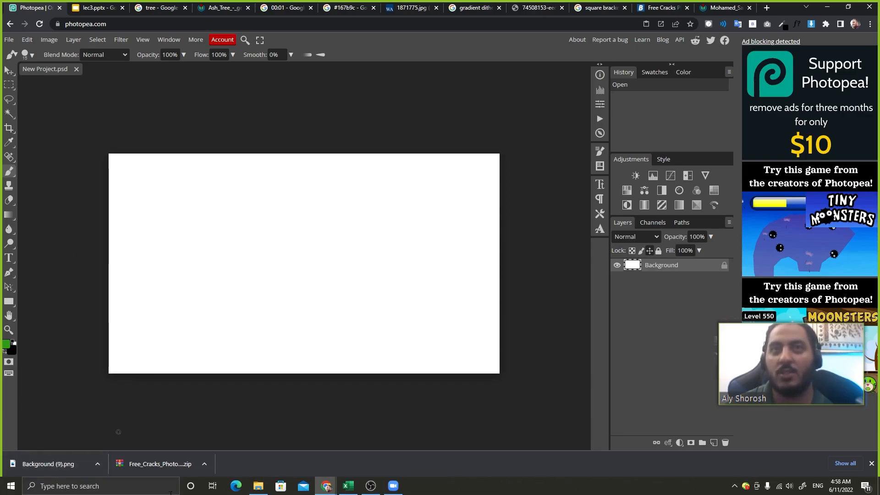
# Step: Open Background (9).png from the Downloads folder as a separate document in Photopea
pyautogui.click(258, 486)
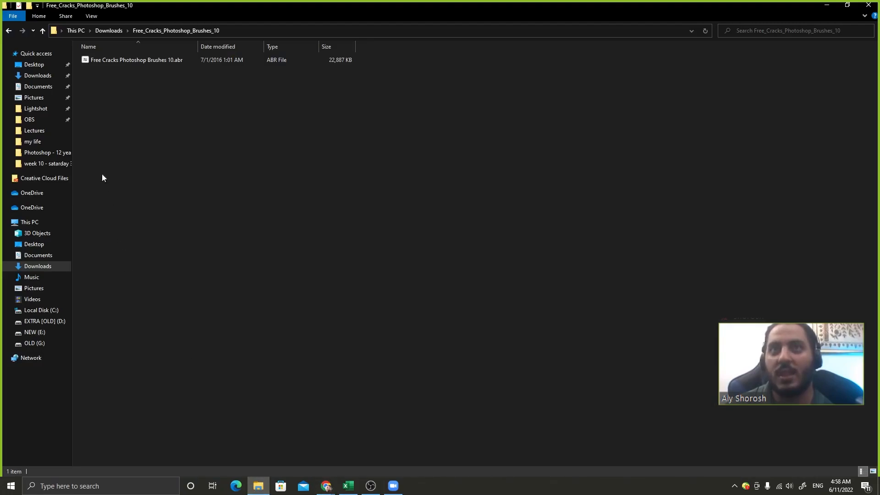
pyautogui.click(39, 87)
pyautogui.click(43, 75)
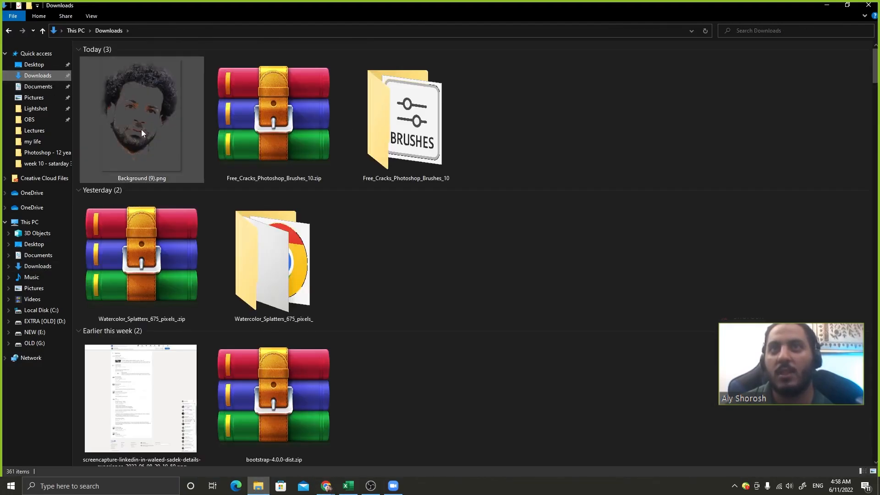
pyautogui.moveTo(141, 129); pyautogui.dragTo(211, 74)
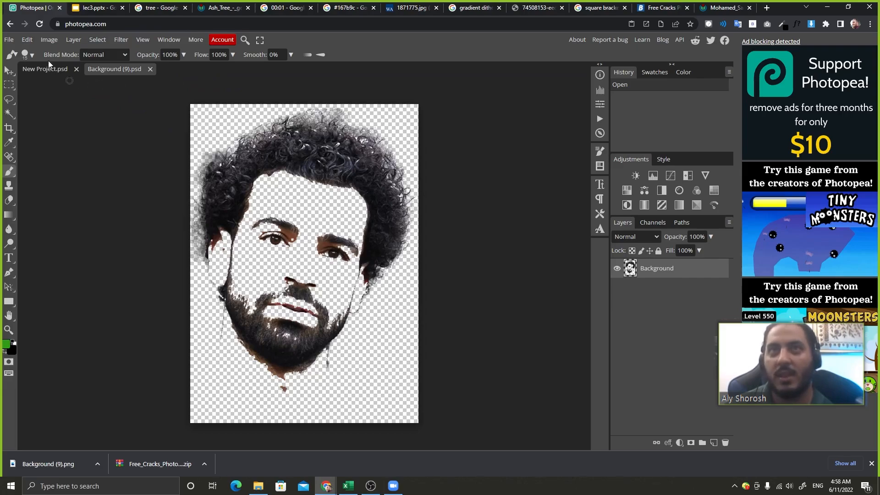
# Step: Define the head image as a new brush and stamp it once in green on the blank project's canvas
pyautogui.click(27, 39)
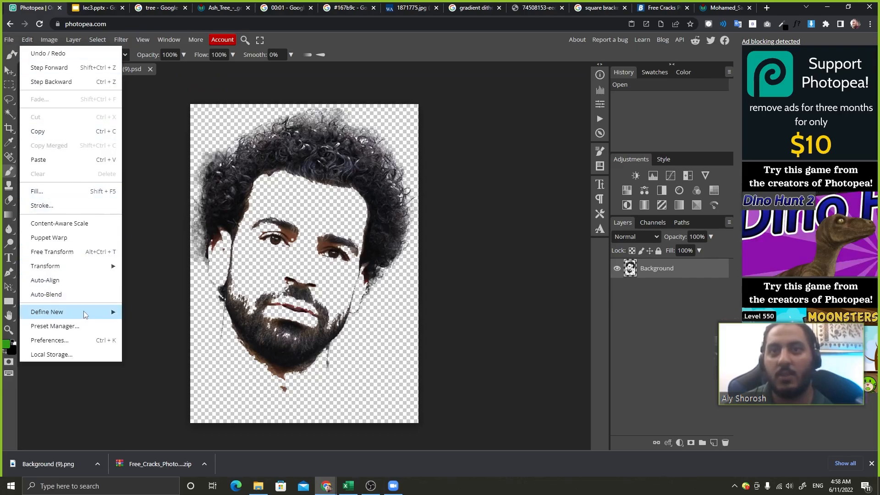
pyautogui.moveTo(106, 311)
pyautogui.click(160, 325)
pyautogui.click(150, 69)
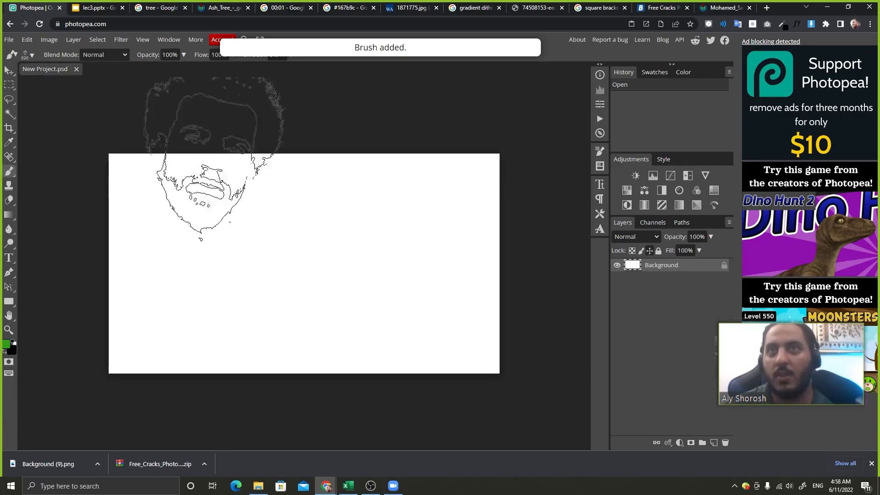
pyautogui.click(241, 250)
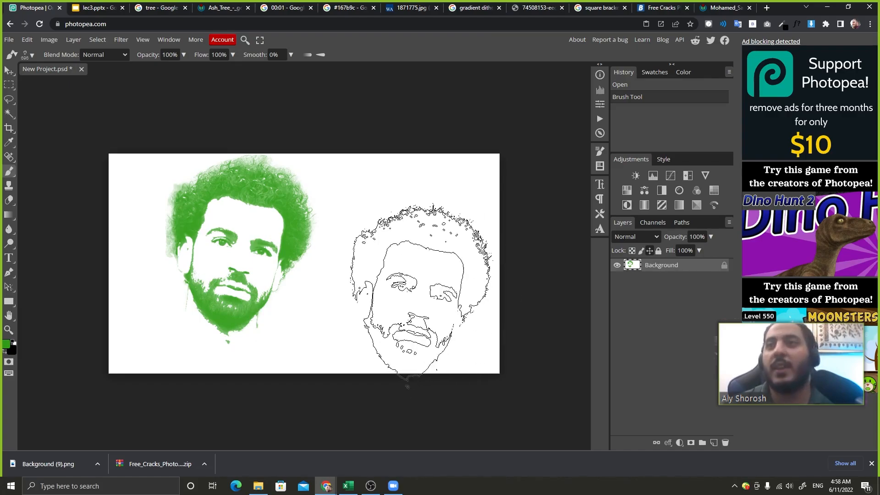
# Step: Examine the lec3 slides from the Salah brush exercise through the brush design use cases, up to slide 53
pyautogui.click(105, 5)
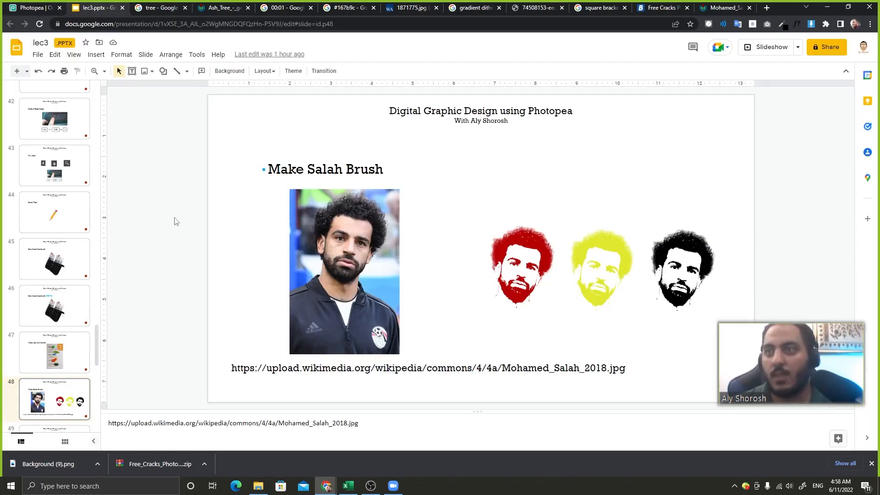
pyautogui.press('Down')
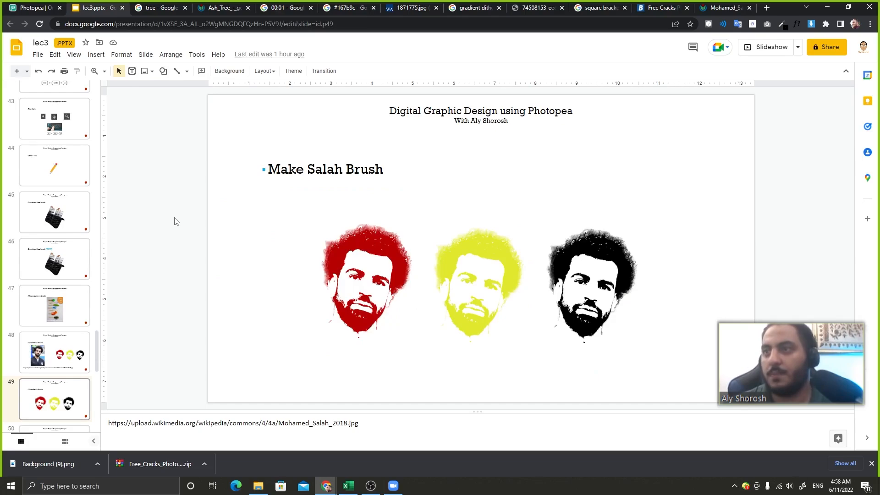
pyautogui.press('Down')
pyautogui.press('Down')
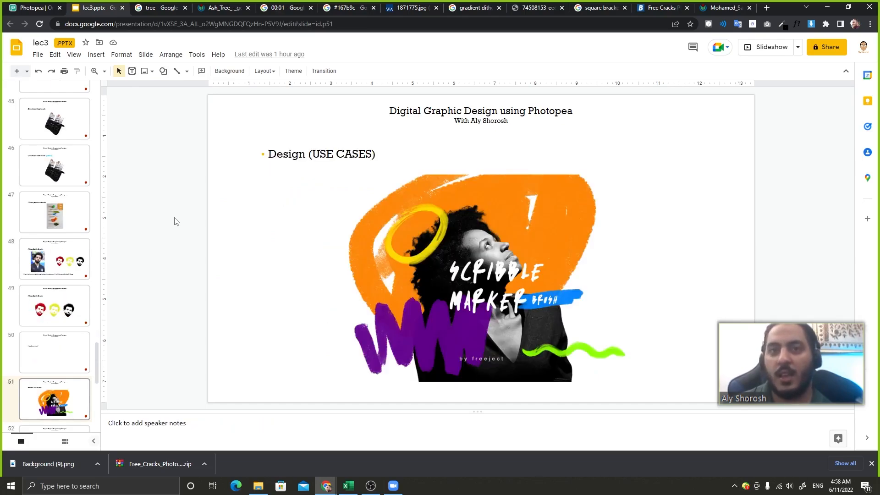
pyautogui.press('Up')
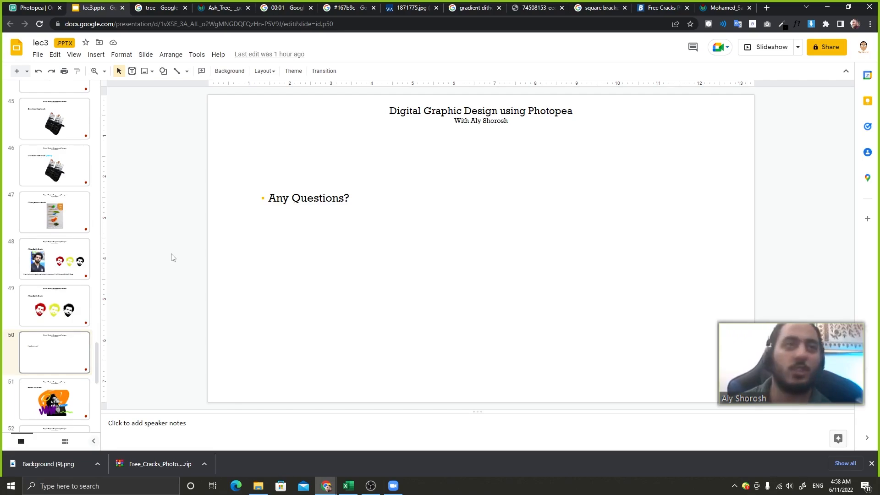
pyautogui.press('Down')
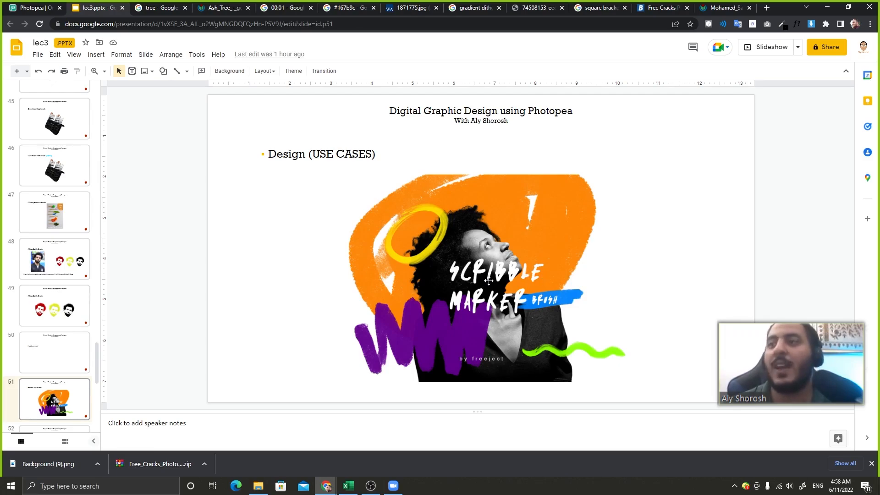
pyautogui.press('Down')
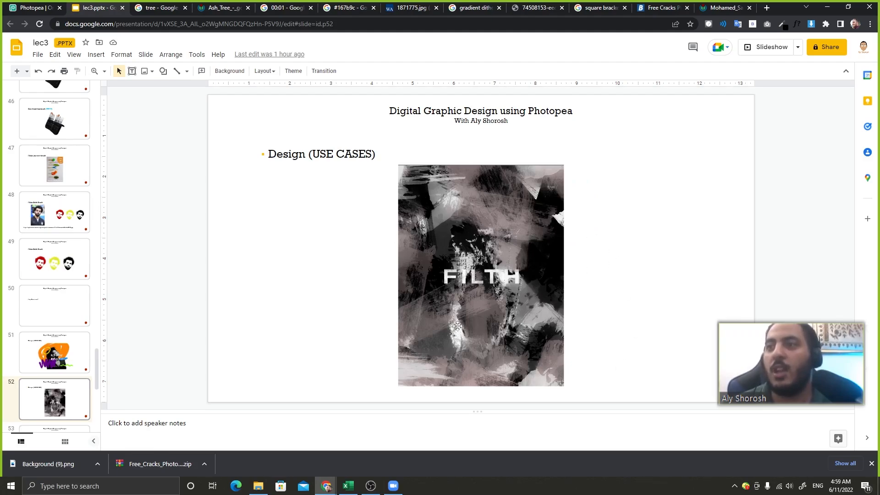
pyautogui.press('Down')
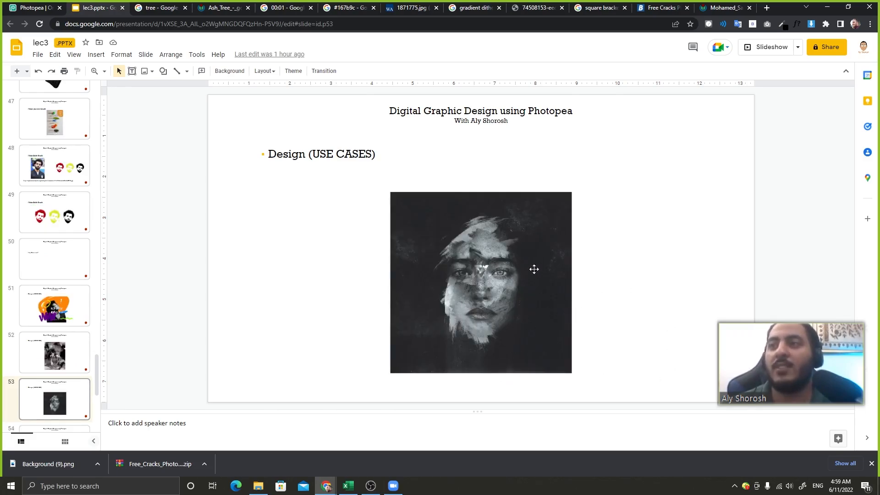
# Step: Return to Photopea, undo the green head stamp, and choose the hard round brush with 100% hardness
pyautogui.click(52, 6)
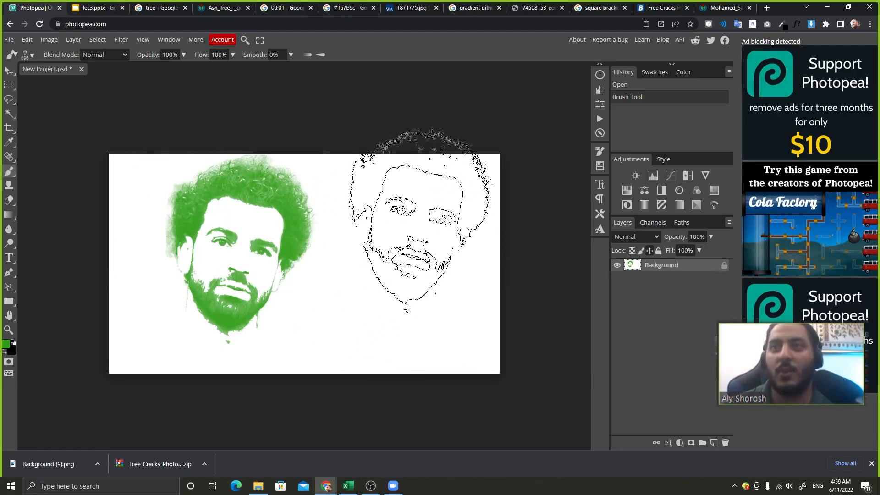
pyautogui.hotkey('ctrl', 'z')
pyautogui.rightClick(257, 211)
pyautogui.click(286, 270)
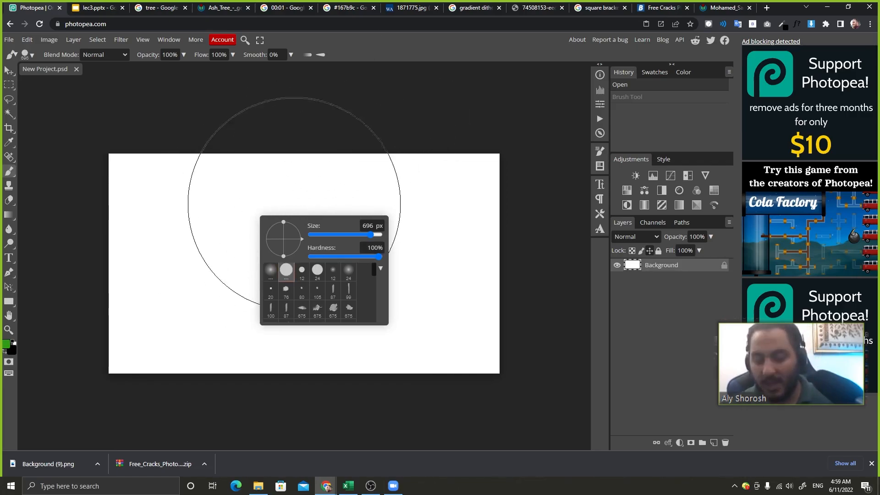
# Step: Paint a large green dab at the canvas's upper edge and a looping stroke with a much smaller brush on the Background
pyautogui.click(344, 100)
pyautogui.press('[')
pyautogui.press('[')
pyautogui.press('[')
pyautogui.press('[')
pyautogui.press('[')
pyautogui.press('[')
pyautogui.press('[')
pyautogui.press('[')
pyautogui.press('[')
pyautogui.press('[')
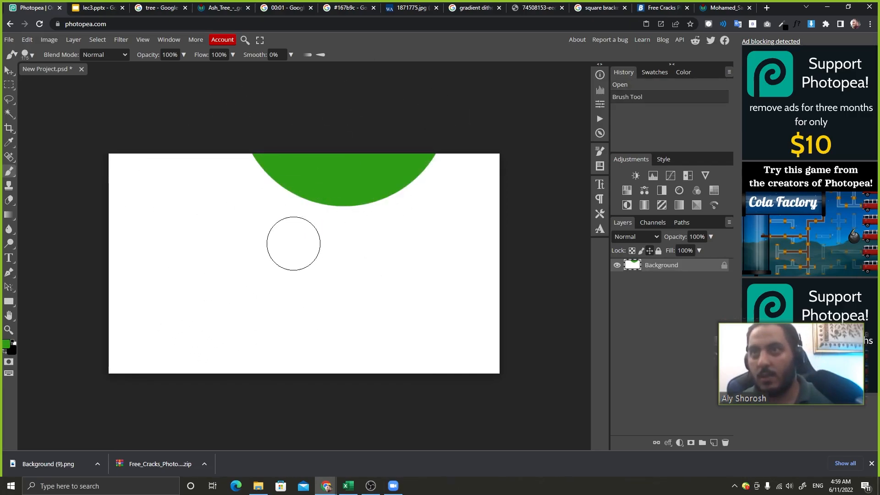
pyautogui.moveTo(293, 243)
pyautogui.mouseDown()
pyautogui.moveTo(269, 295)
pyautogui.moveTo(203, 263)
pyautogui.moveTo(333, 254)
pyautogui.mouseUp()
# Step: Copy the lake landscape 1871775.jpg from its browser tab and paste it over the green strokes in New Project.psd
pyautogui.click(393, 7)
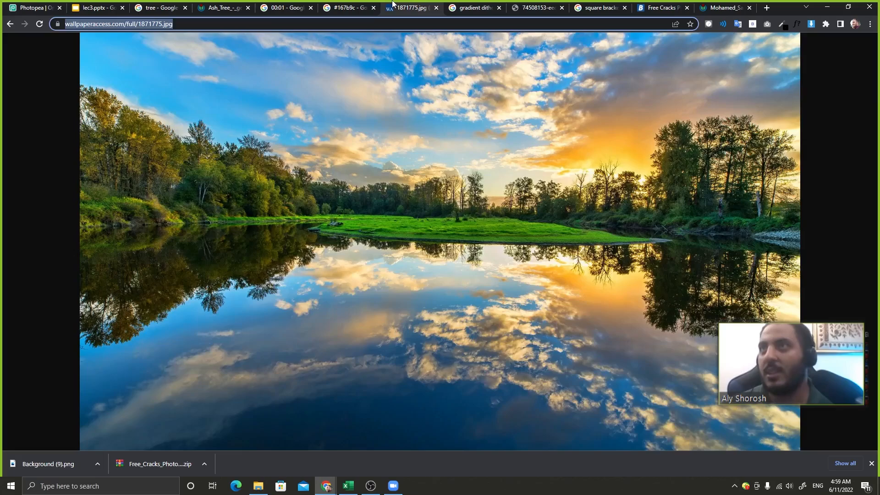
pyautogui.rightClick(401, 171)
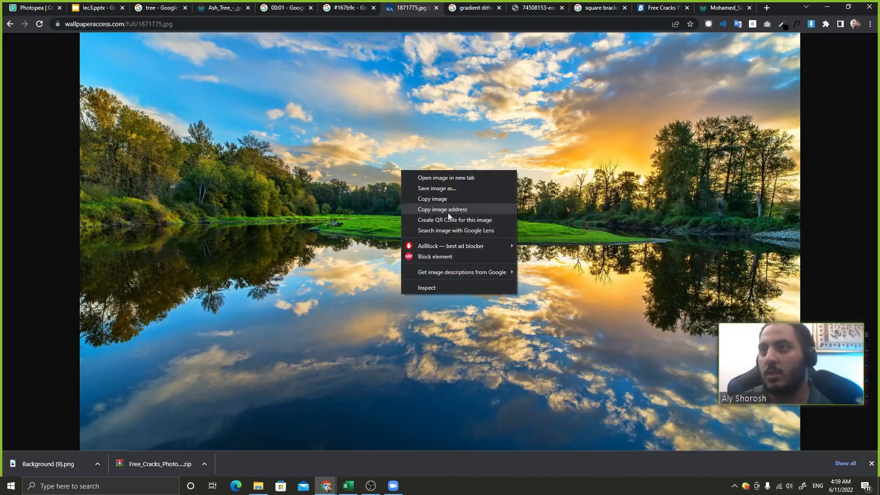
pyautogui.click(46, 8)
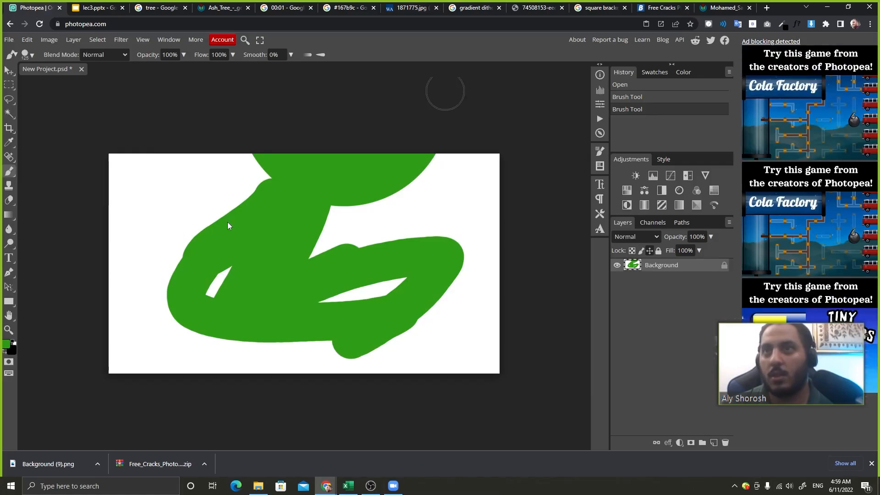
pyautogui.hotkey('ctrl', 'v')
pyautogui.moveTo(327, 268); pyautogui.dragTo(336, 267)
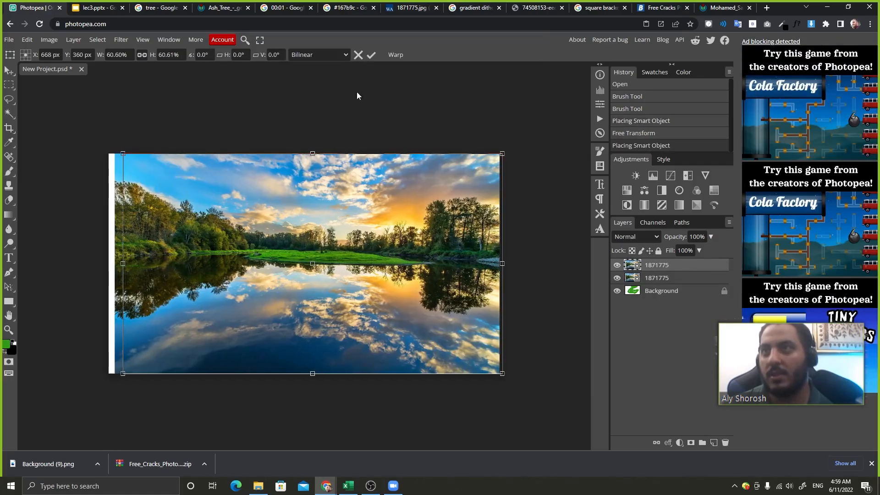
pyautogui.click(371, 56)
# Step: Hide both landscape layers and the Background, and paint a thick green zigzag on a new empty layer
pyautogui.click(617, 278)
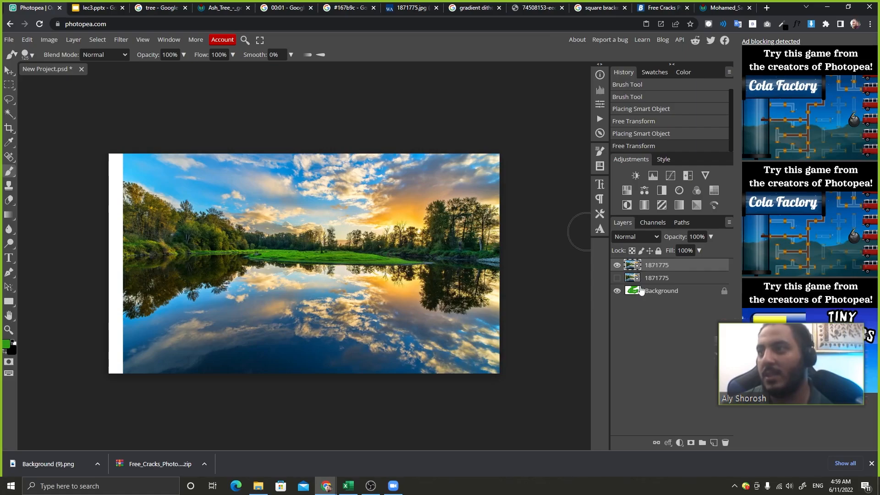
pyautogui.click(617, 265)
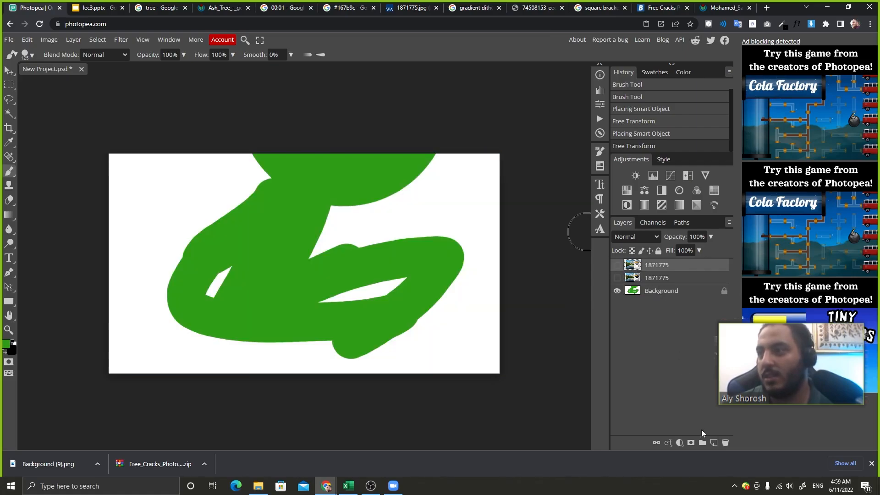
pyautogui.click(714, 443)
pyautogui.click(617, 303)
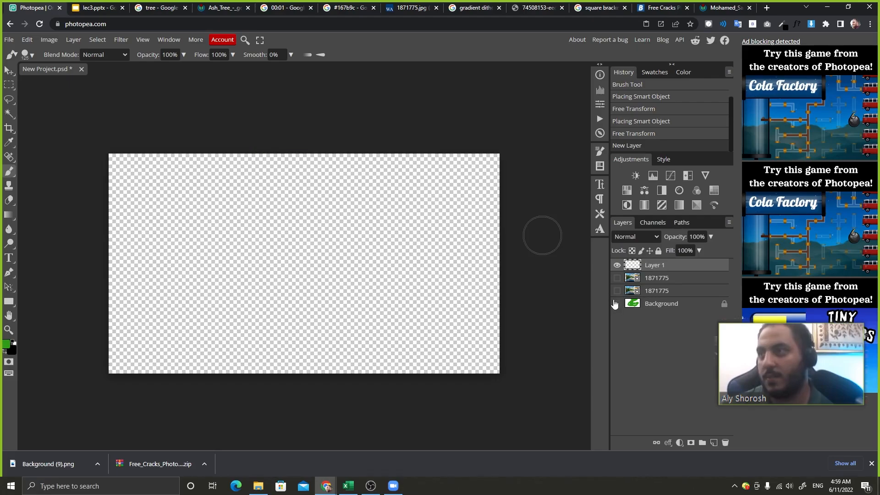
pyautogui.moveTo(280, 223)
pyautogui.mouseDown()
pyautogui.moveTo(332, 242)
pyautogui.moveTo(353, 287)
pyautogui.moveTo(390, 306)
pyautogui.mouseUp()
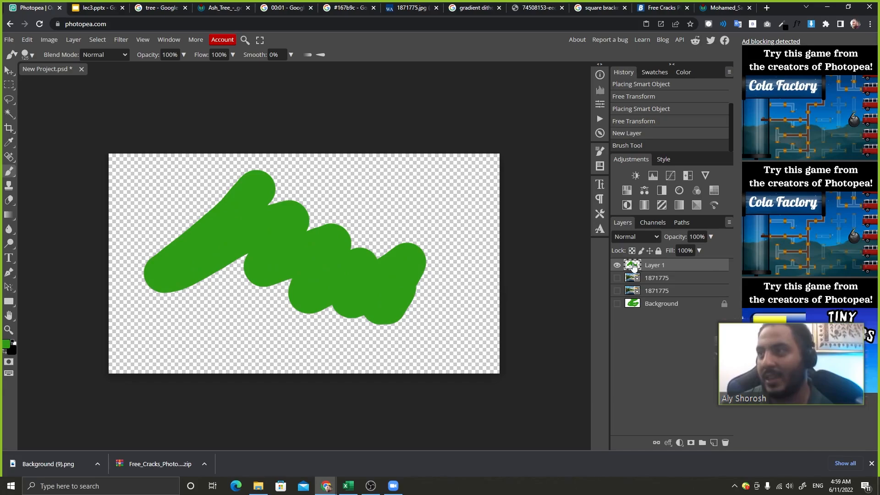
# Step: Load the green zigzag's pixels on Layer 1 as a selection, hide that layer, and show the upper 1871775 landscape layer
pyautogui.rightClick(708, 270)
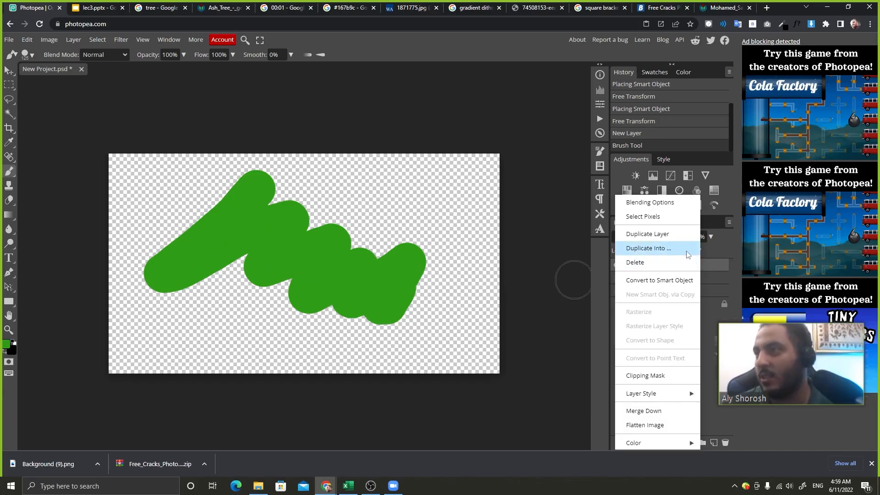
pyautogui.click(643, 217)
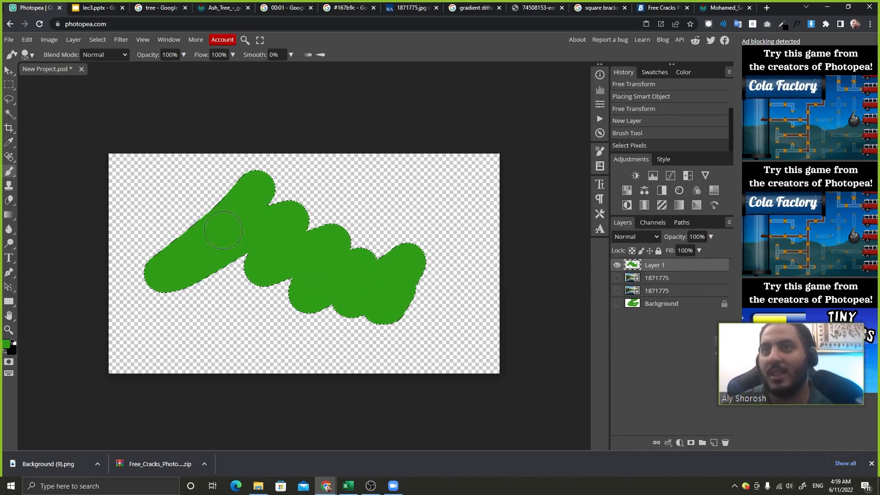
pyautogui.click(618, 265)
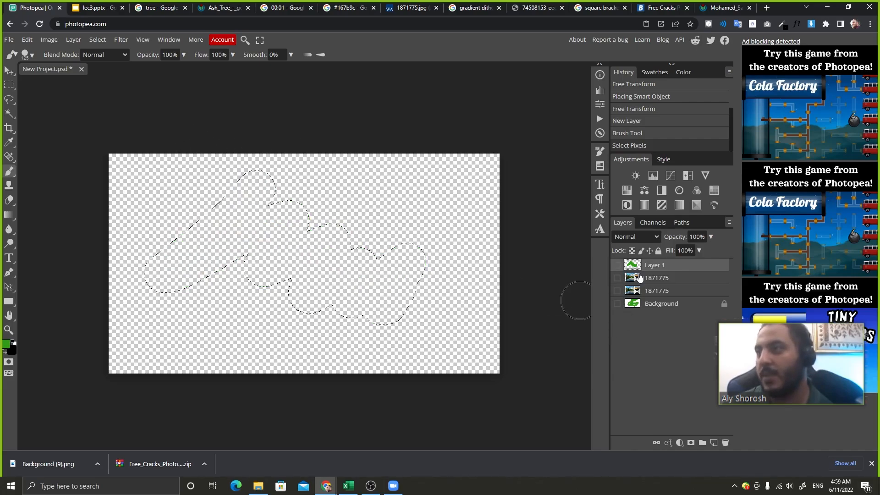
pyautogui.click(653, 276)
pyautogui.click(617, 278)
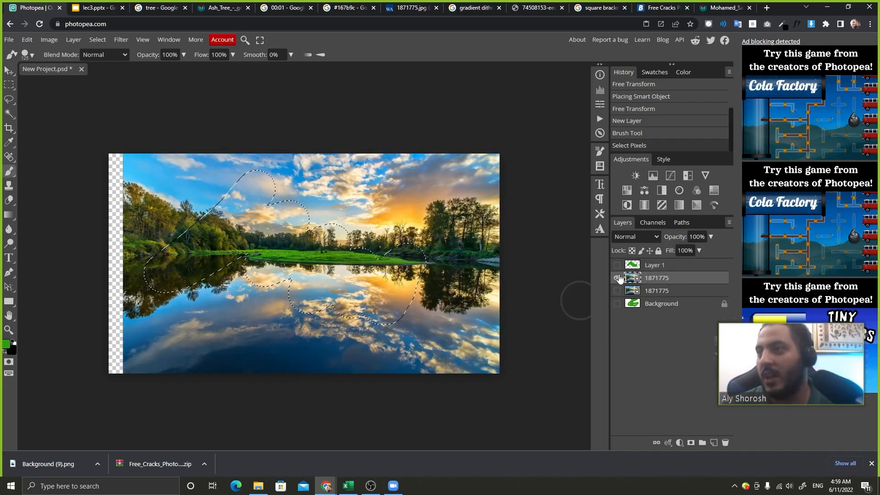
# Step: Rasterize the upper 1871775 layer, clear everything outside the zigzag selection, and deselect
pyautogui.rightClick(685, 277)
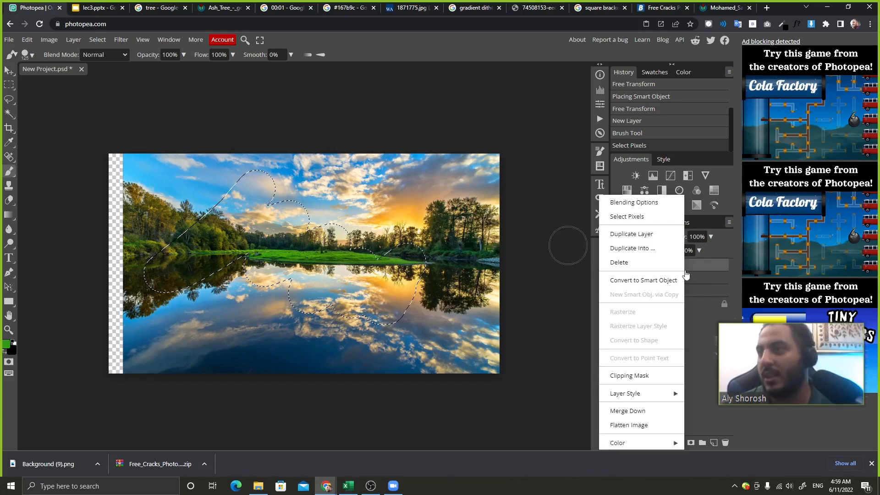
pyautogui.click(690, 277)
pyautogui.rightClick(695, 278)
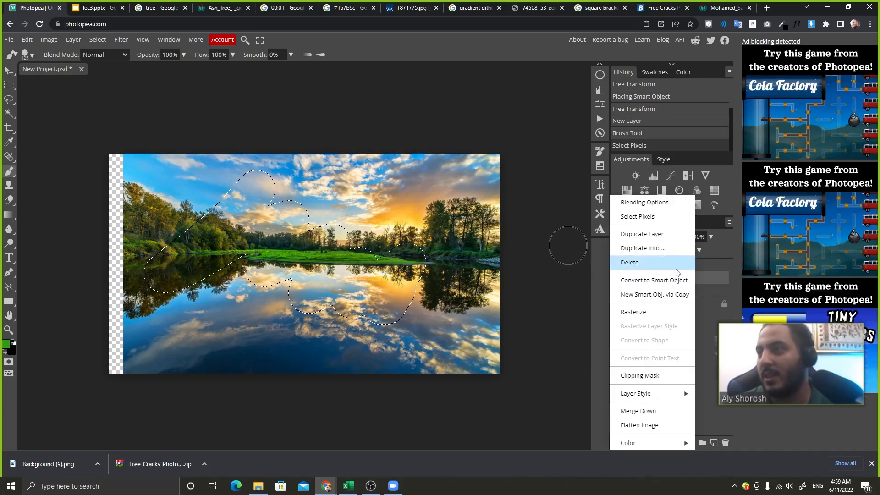
pyautogui.click(647, 311)
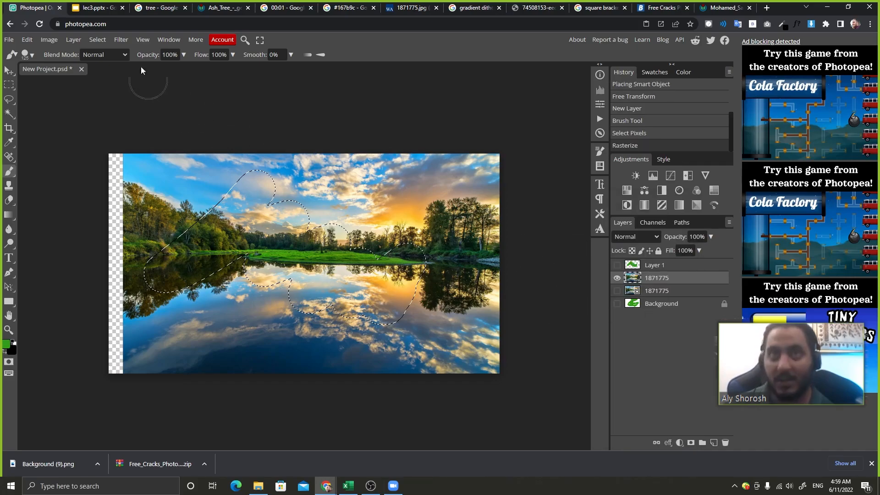
pyautogui.click(97, 40)
pyautogui.click(125, 85)
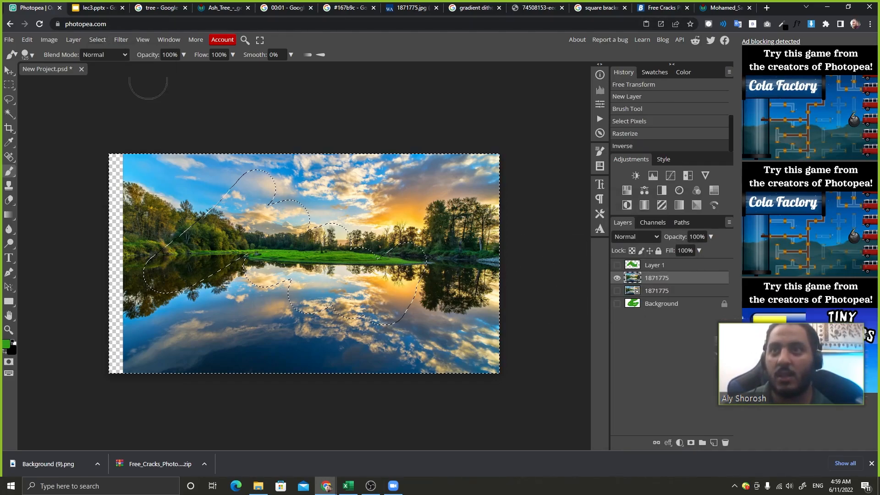
pyautogui.press('Delete')
pyautogui.hotkey('ctrl', 'd')
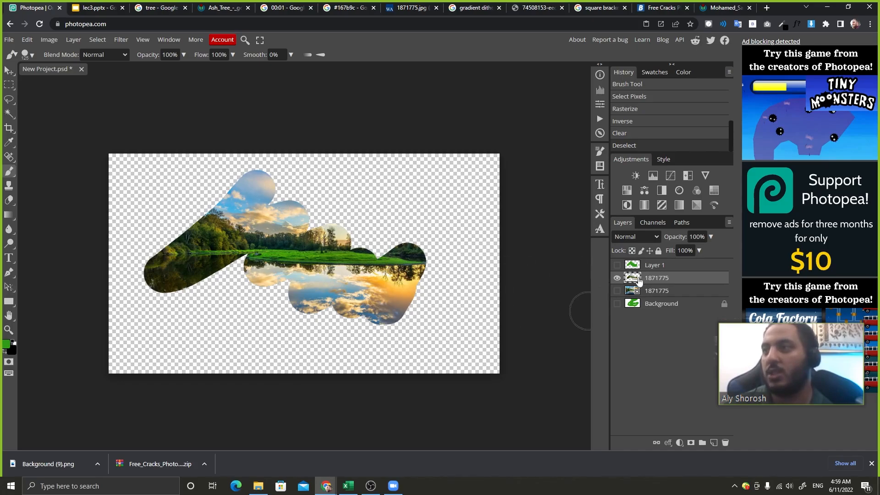
# Step: Switch to the lec3 presentation in Google Slides and review the remaining brush use cases up to the Brush panel slide
pyautogui.click(99, 8)
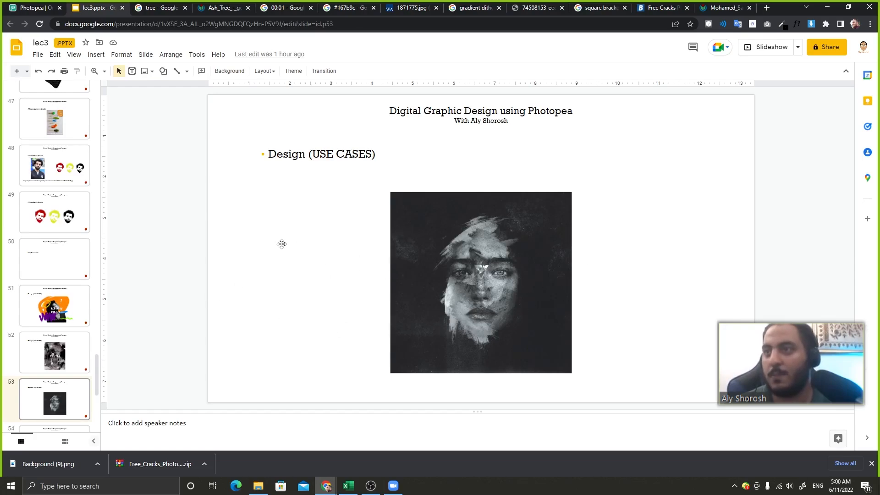
pyautogui.moveTo(282, 244); pyautogui.dragTo(282, 247)
pyautogui.hotkey('ctrl', 'z')
pyautogui.click(211, 223)
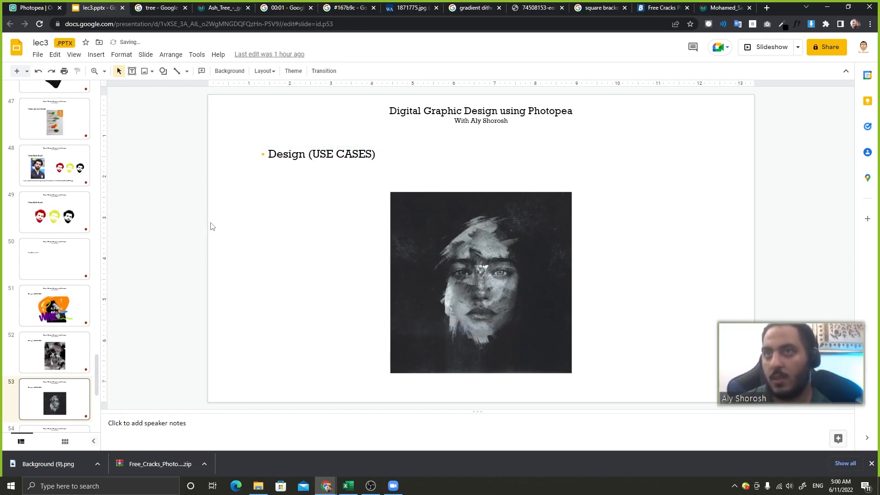
pyautogui.press('pagedown')
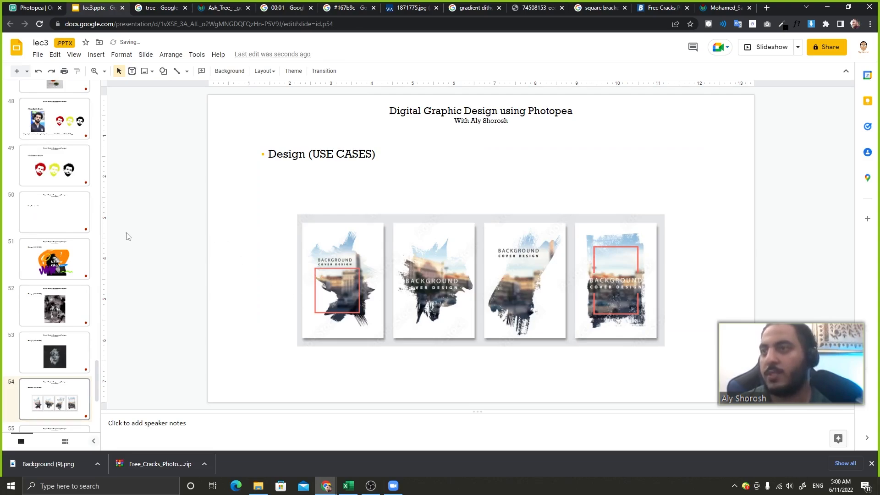
pyautogui.press('pagedown')
pyautogui.press('pagedown')
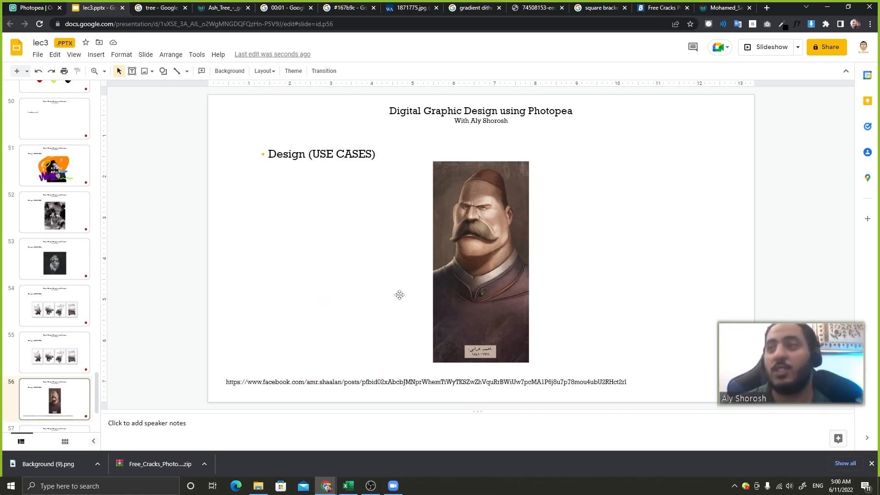
pyautogui.press('pagedown')
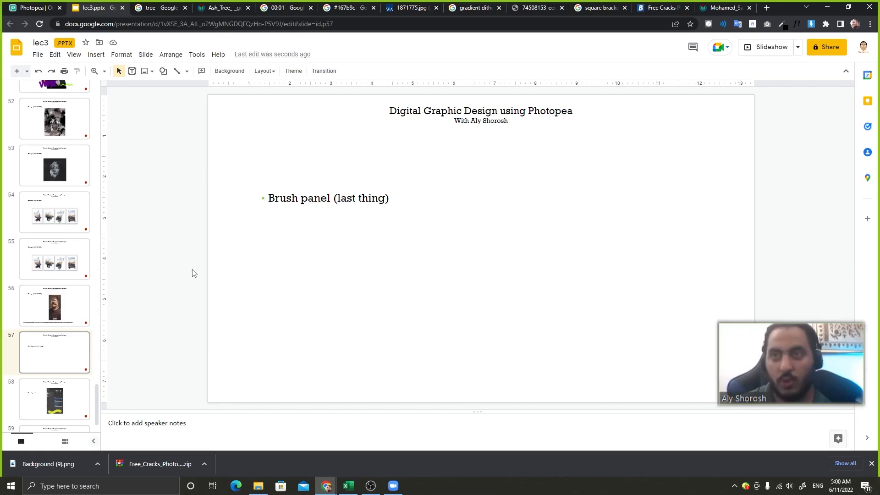
pyautogui.press('Down')
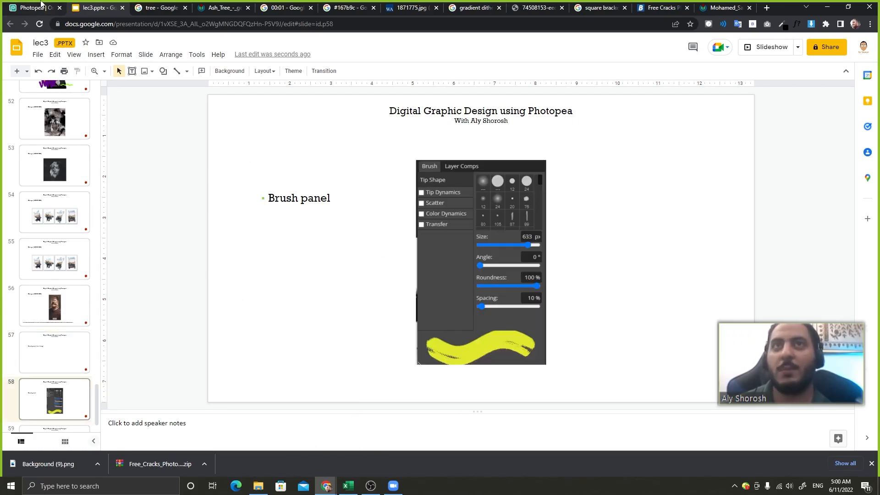
# Step: Return to Photopea, hide the zigzag-shaped landscape layer, and add a new layer above Layer 1
pyautogui.click(41, 6)
pyautogui.click(617, 278)
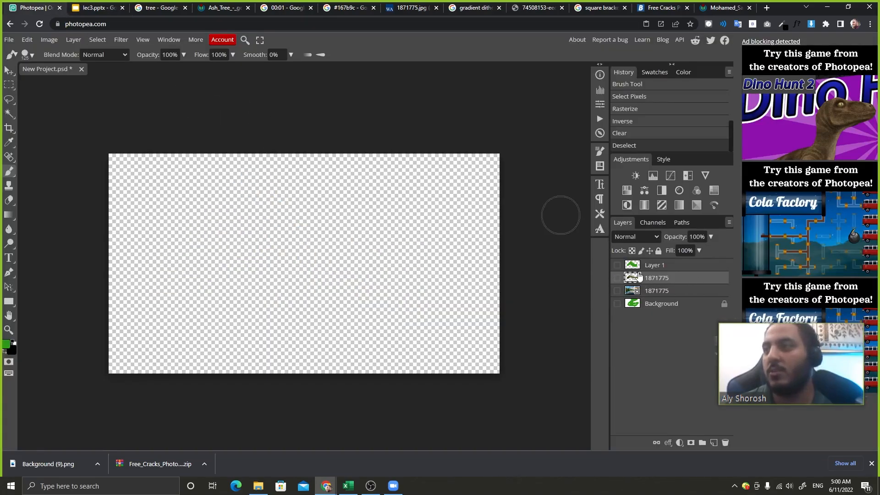
pyautogui.click(645, 266)
pyautogui.click(714, 443)
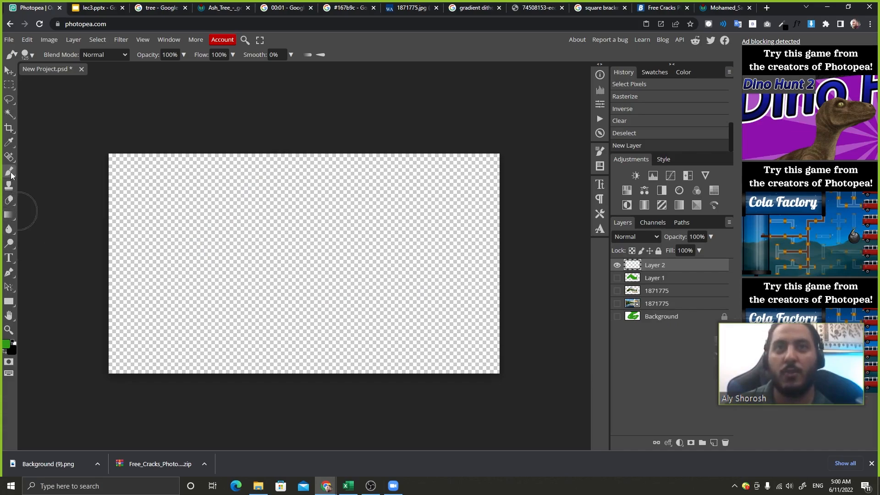
# Step: Fill the new empty layer with white using the Paint Bucket
pyautogui.rightClick(11, 175)
pyautogui.rightClick(11, 203)
pyautogui.rightClick(9, 214)
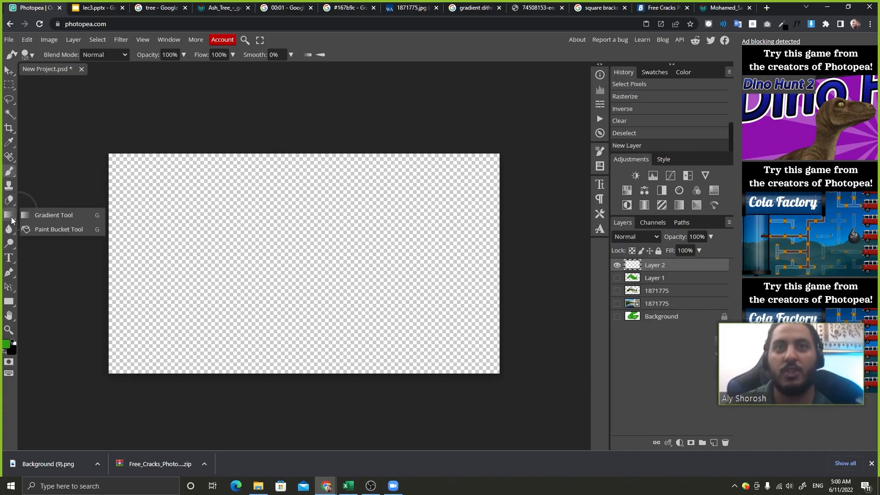
pyautogui.click(46, 230)
pyautogui.press('d')
pyautogui.press('x')
pyautogui.click(175, 230)
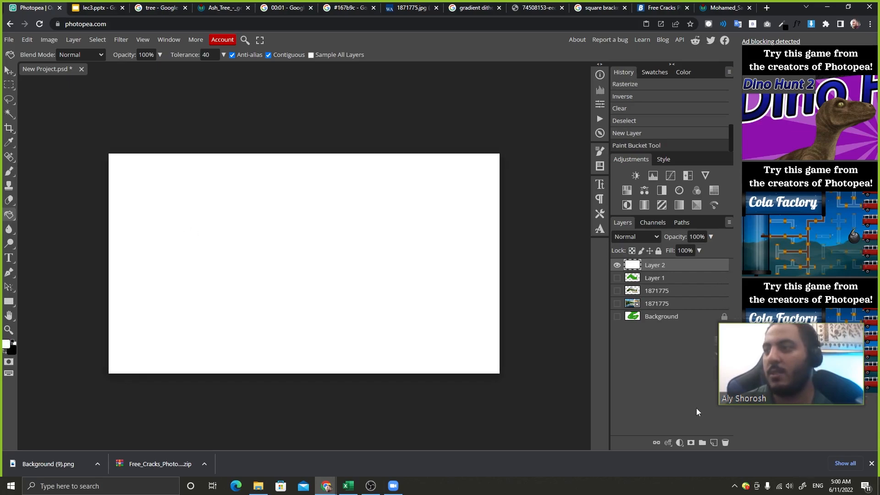
# Step: Add another layer above the white one and choose the Salah head brush preset
pyautogui.click(710, 442)
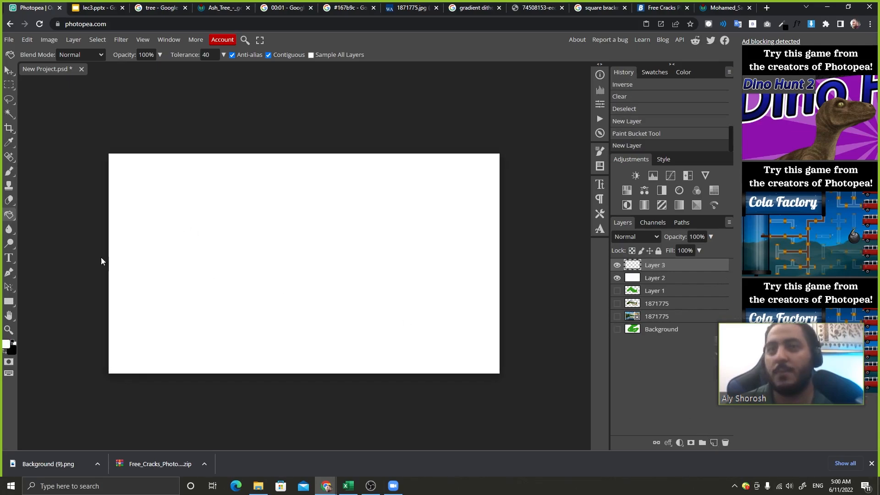
pyautogui.click(9, 172)
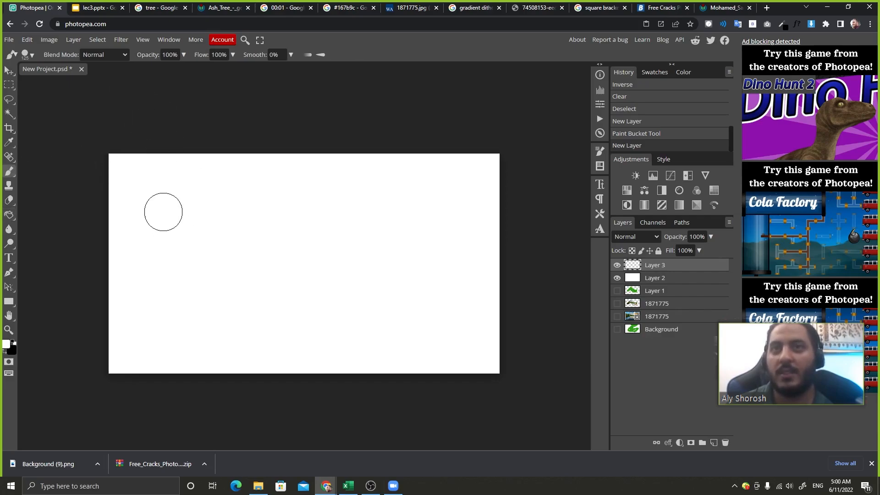
pyautogui.rightClick(164, 212)
pyautogui.scroll(-5, 239, 284)
pyautogui.click(222, 305)
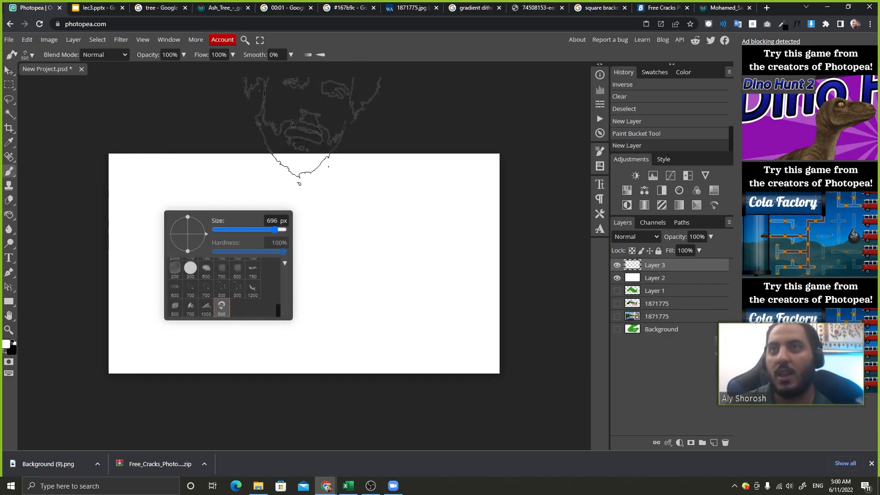
# Step: Show the detailed brush settings, set the head brush size to 48 px, and paint with it in white
pyautogui.click(168, 39)
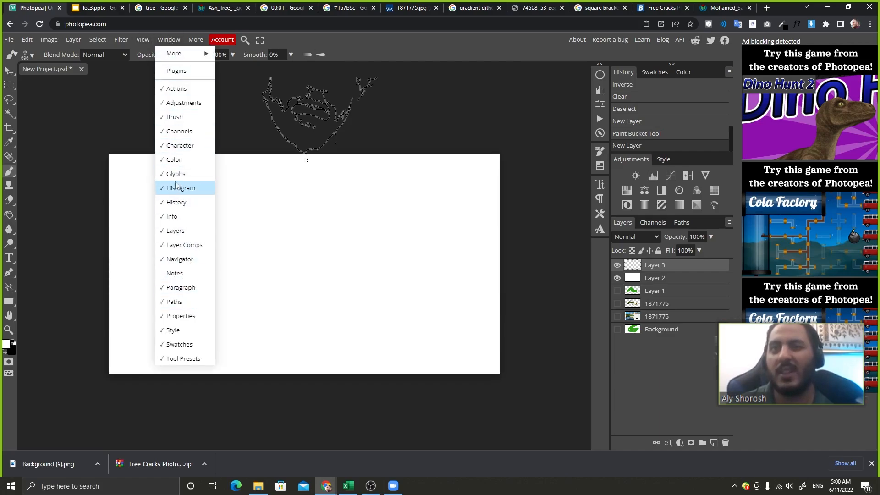
pyautogui.click(174, 117)
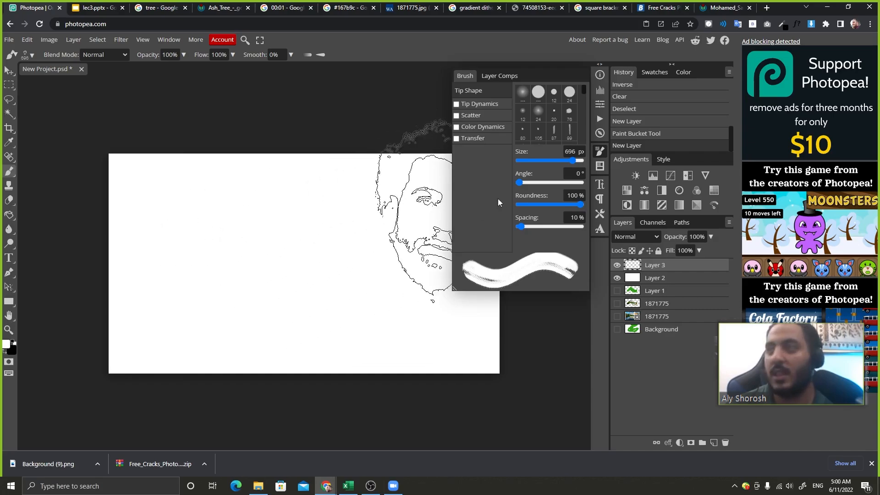
pyautogui.moveTo(544, 161); pyautogui.dragTo(539, 161)
pyautogui.moveTo(192, 220); pyautogui.dragTo(249, 224)
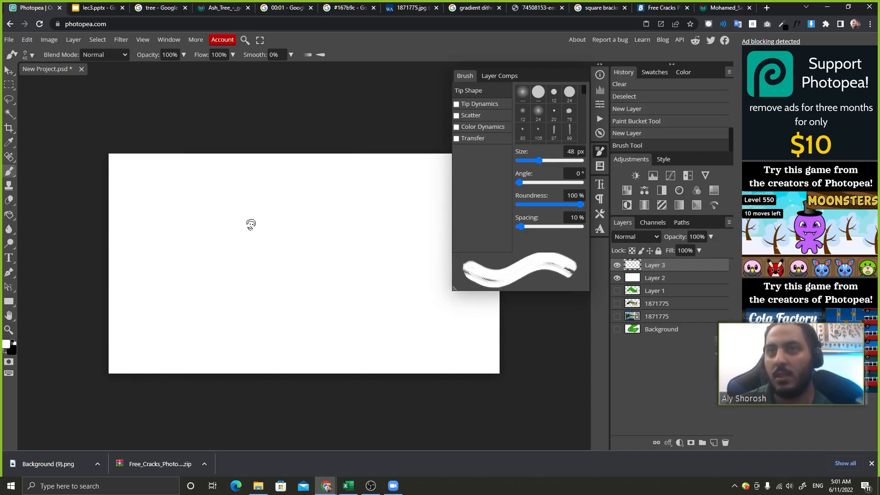
pyautogui.click(243, 225)
# Step: Enlarge the head brush to 200 px, make black the foreground color, and stamp two heads side by side on the canvas
pyautogui.press(']')
pyautogui.press(']')
pyautogui.press(']')
pyautogui.press(']')
pyautogui.press(']')
pyautogui.press(']')
pyautogui.press(']')
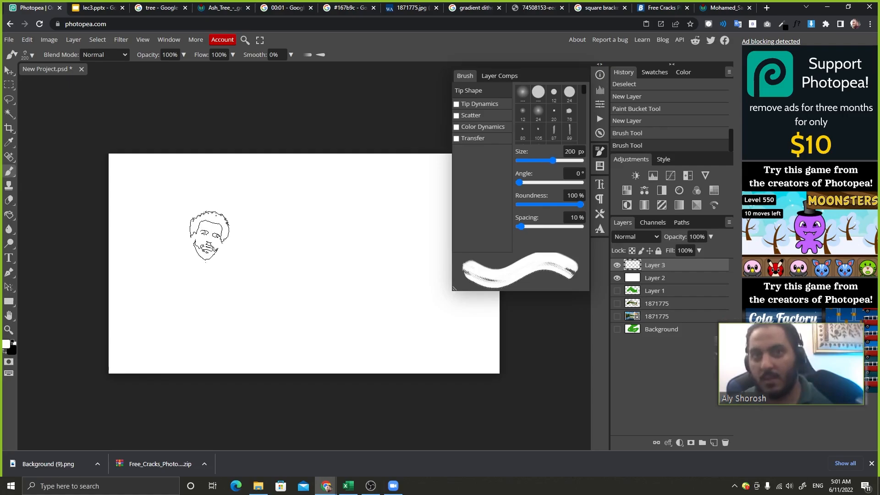
pyautogui.press('x')
pyautogui.click(173, 226)
pyautogui.click(270, 227)
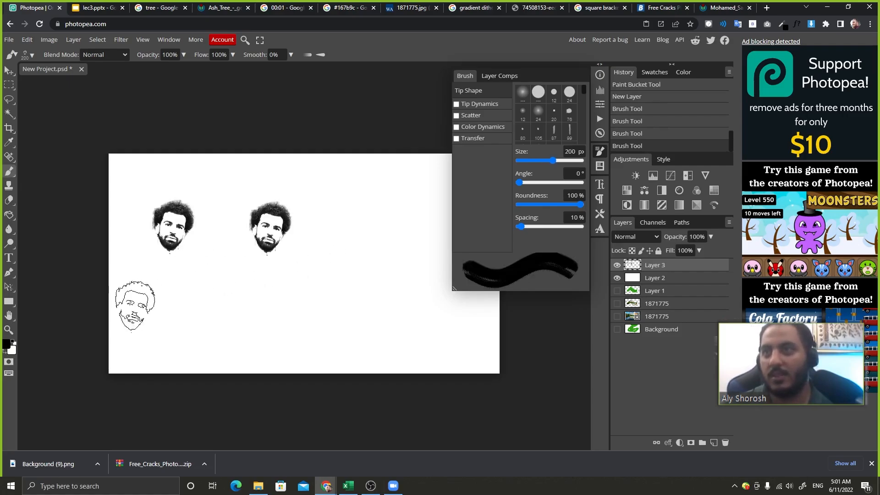
# Step: Demonstrate a 56° brush angle, 0% roundness and 183% spacing by stamping heads and painting a short stroke
pyautogui.moveTo(519, 183); pyautogui.dragTo(529, 183)
pyautogui.click(303, 302)
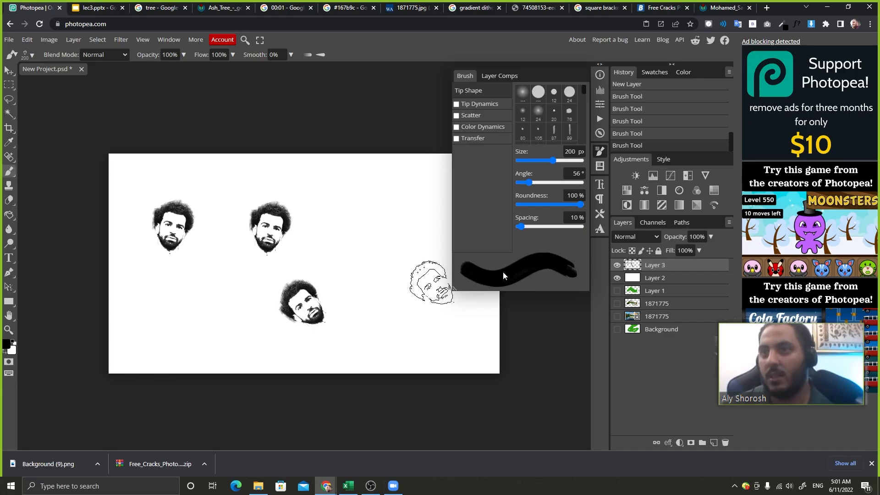
pyautogui.moveTo(581, 204)
pyautogui.mouseDown()
pyautogui.moveTo(533, 204)
pyautogui.moveTo(536, 227)
pyautogui.moveTo(556, 227)
pyautogui.moveTo(517, 204)
pyautogui.mouseUp()
pyautogui.click(368, 234)
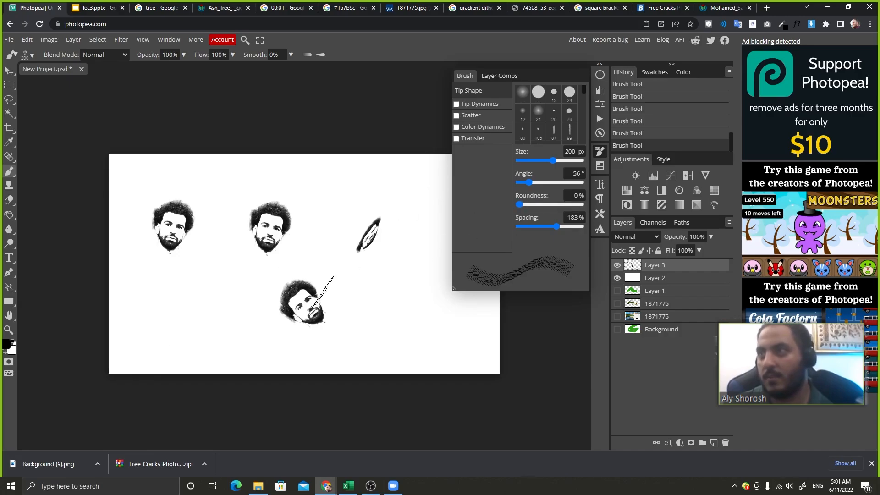
pyautogui.moveTo(158, 309); pyautogui.dragTo(216, 321)
# Step: Reset the brush to 0° angle and 100% roundness, and stamp several more heads around the canvas
pyautogui.moveTo(529, 183)
pyautogui.mouseDown()
pyautogui.moveTo(518, 183)
pyautogui.moveTo(532, 205)
pyautogui.moveTo(557, 211)
pyautogui.moveTo(550, 215)
pyautogui.moveTo(587, 209)
pyautogui.mouseUp()
pyautogui.click(372, 284)
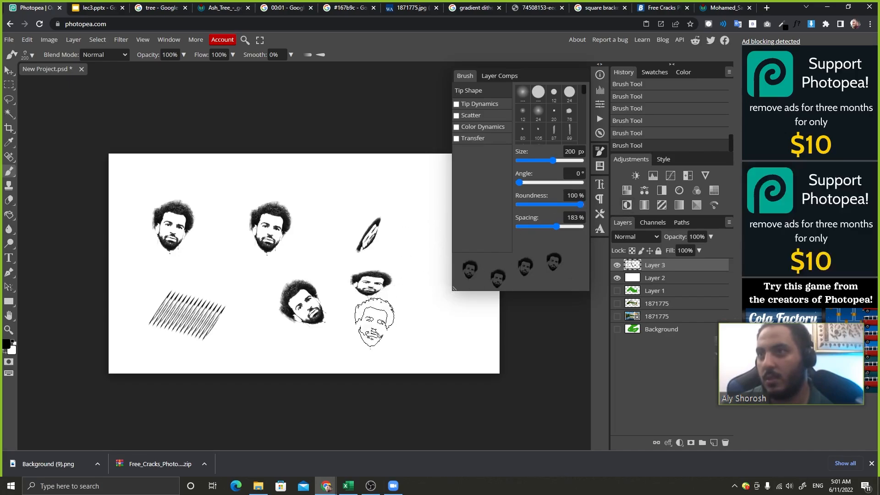
pyautogui.click(375, 322)
pyautogui.click(426, 330)
pyautogui.click(384, 188)
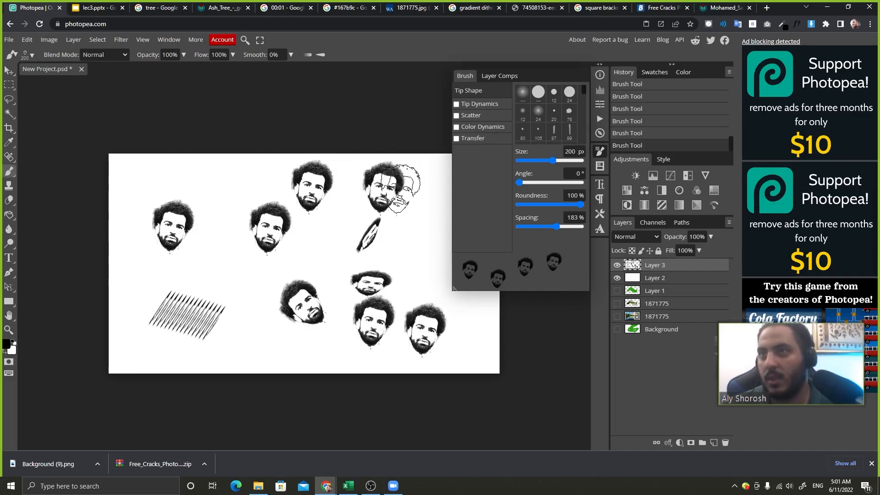
# Step: Add a new layer, hide Layer 3, and paint two rows of separated heads with 183% brush spacing
pyautogui.click(714, 442)
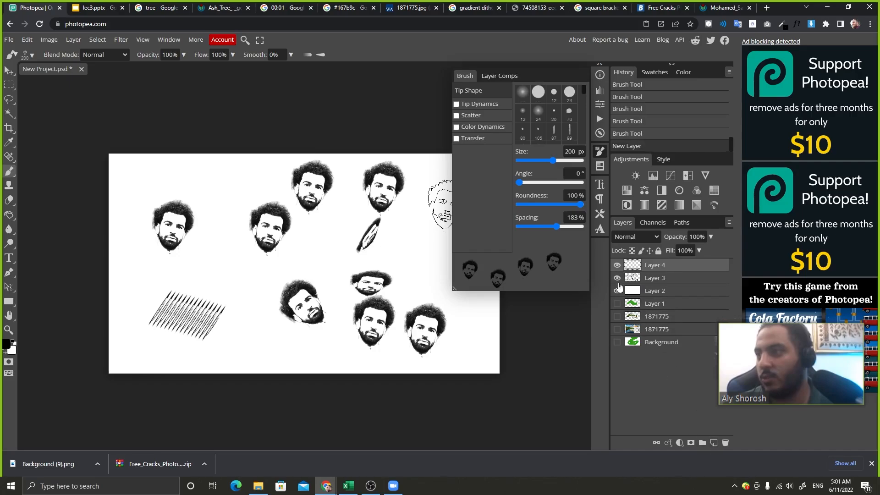
pyautogui.click(618, 278)
pyautogui.click(146, 200)
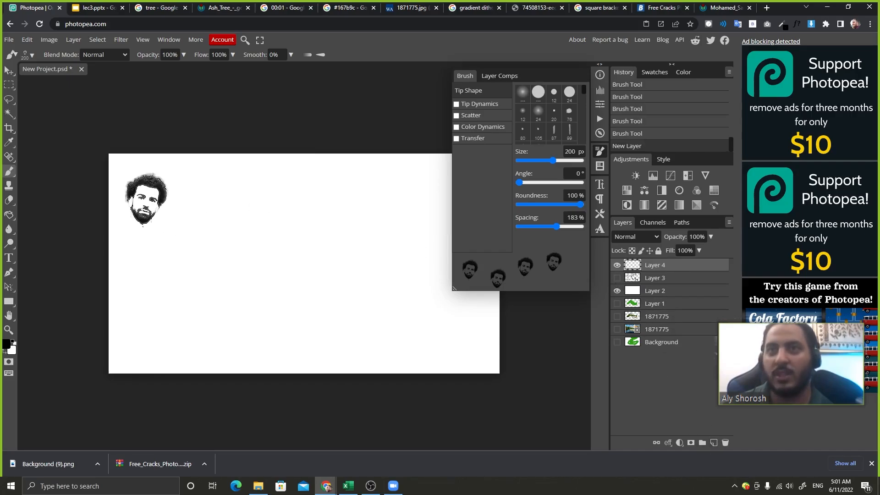
pyautogui.moveTo(146, 201)
pyautogui.mouseDown()
pyautogui.moveTo(415, 208)
pyautogui.moveTo(412, 264)
pyautogui.moveTo(181, 266)
pyautogui.mouseUp()
# Step: Set the brush spacing to 1%, paint a test stroke across the lower canvas, and undo both strokes on Layer 4
pyautogui.moveTo(556, 227); pyautogui.dragTo(519, 226)
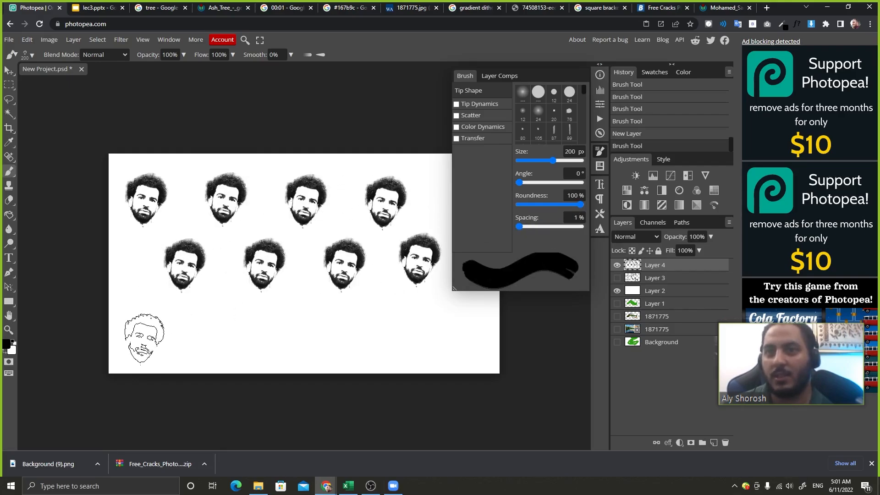
pyautogui.moveTo(144, 339)
pyautogui.mouseDown()
pyautogui.moveTo(477, 337)
pyautogui.moveTo(518, 303)
pyautogui.mouseUp()
pyautogui.hotkey('ctrl', 'z')
pyautogui.hotkey('ctrl', 'z')
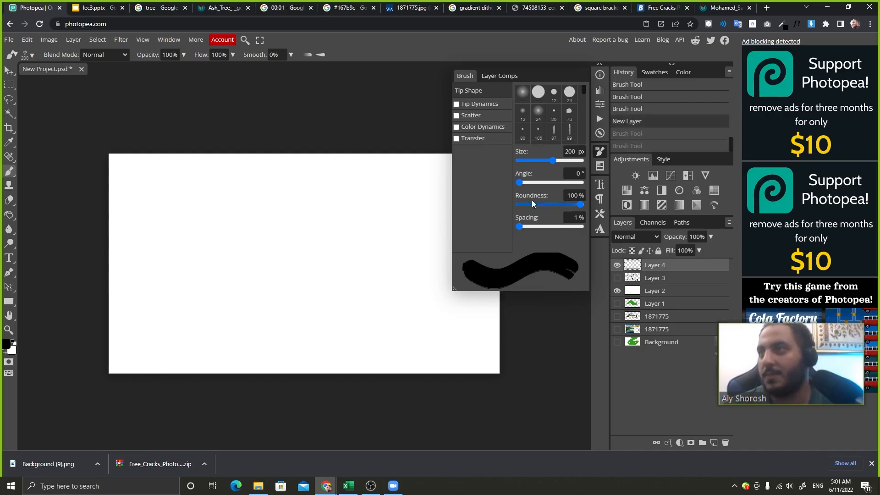
# Step: Enable Tip Dynamics with 45% size jitter, paint a test stroke across the upper canvas, and undo it
pyautogui.click(466, 106)
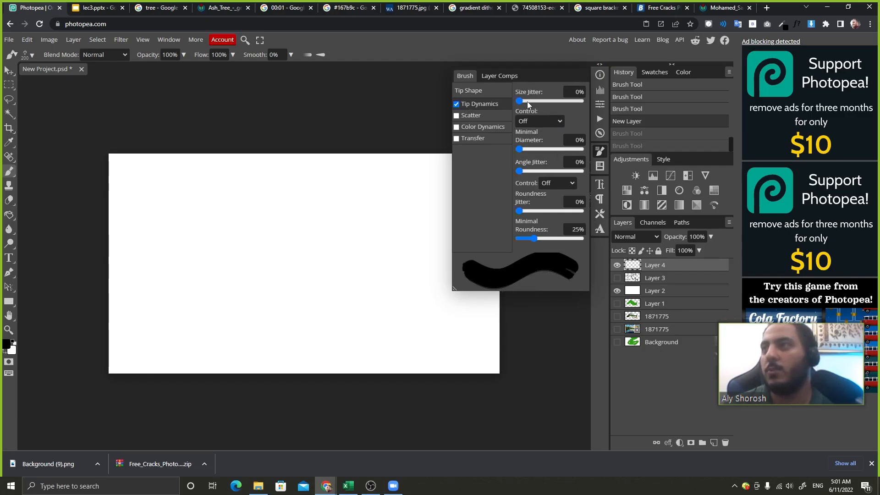
pyautogui.moveTo(526, 102); pyautogui.dragTo(546, 102)
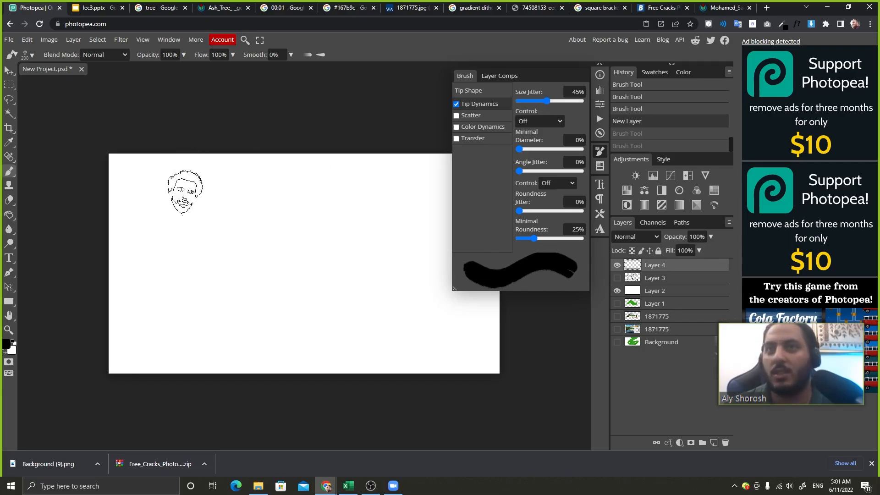
pyautogui.moveTo(181, 208)
pyautogui.mouseDown()
pyautogui.moveTo(399, 206)
pyautogui.moveTo(443, 197)
pyautogui.mouseUp()
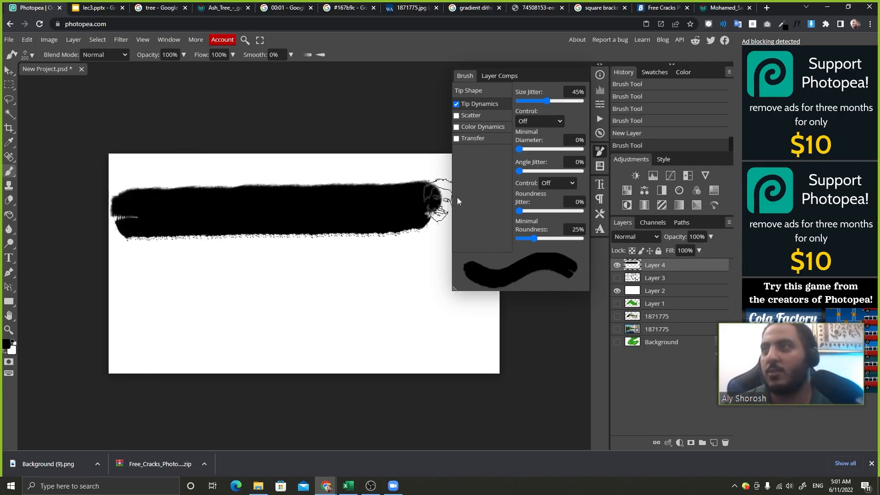
pyautogui.hotkey('ctrl', 'z')
# Step: Set minimal diameter to 43%, angle jitter to 55% and brush spacing to 81%, and paint and undo a test stroke
pyautogui.moveTo(519, 149)
pyautogui.mouseDown()
pyautogui.moveTo(545, 149)
pyautogui.moveTo(553, 171)
pyautogui.mouseUp()
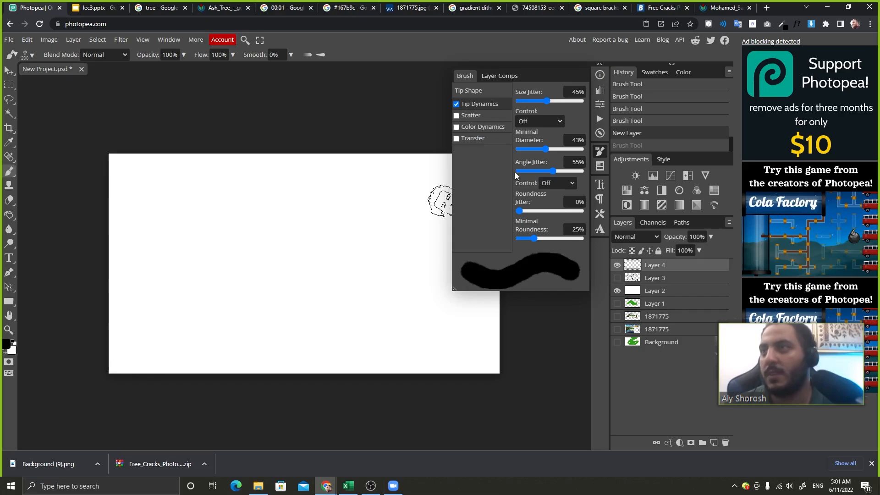
pyautogui.click(468, 90)
pyautogui.moveTo(527, 226); pyautogui.dragTo(536, 226)
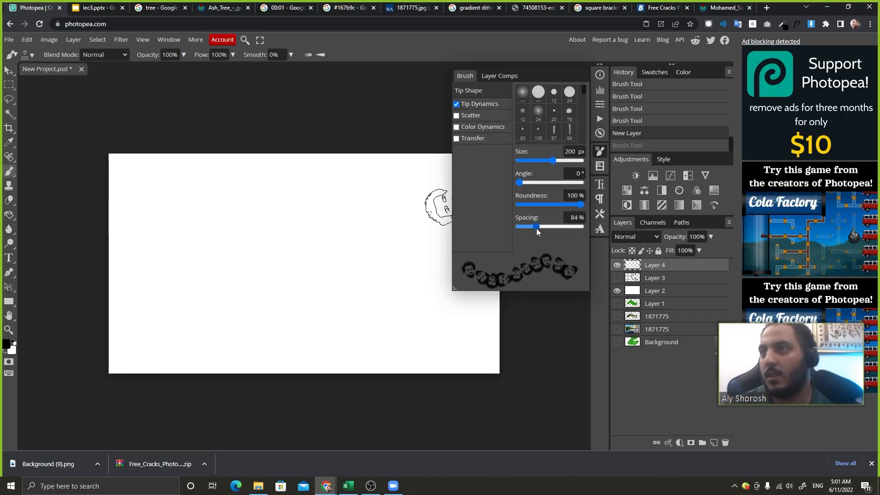
pyautogui.moveTo(135, 204)
pyautogui.mouseDown()
pyautogui.moveTo(338, 235)
pyautogui.moveTo(437, 200)
pyautogui.moveTo(359, 284)
pyautogui.moveTo(183, 257)
pyautogui.moveTo(122, 305)
pyautogui.moveTo(204, 333)
pyautogui.moveTo(491, 344)
pyautogui.mouseUp()
pyautogui.hotkey('ctrl', 'z')
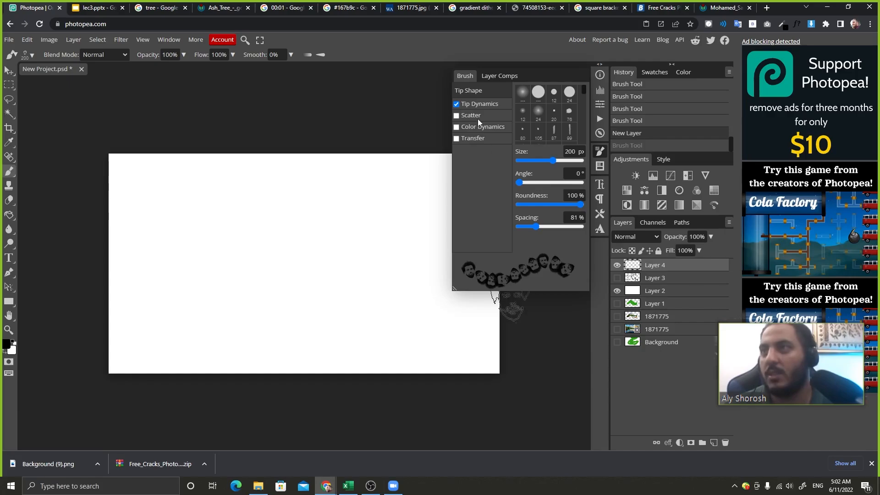
# Step: Replace Tip Dynamics with Scatter at 450% position jitter and a count of 8, and paint and undo a test stroke
pyautogui.click(456, 105)
pyautogui.click(469, 116)
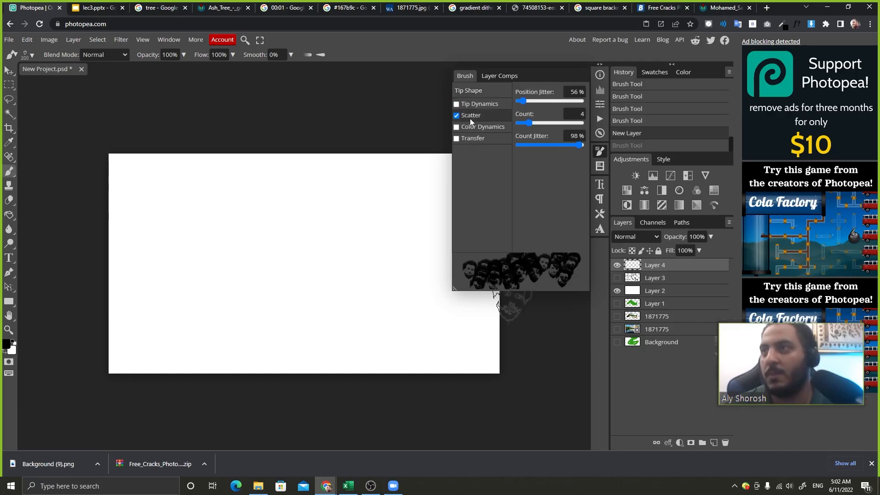
pyautogui.moveTo(550, 102); pyautogui.dragTo(542, 122)
pyautogui.moveTo(229, 192)
pyautogui.mouseDown()
pyautogui.moveTo(249, 251)
pyautogui.moveTo(387, 275)
pyautogui.moveTo(453, 298)
pyautogui.mouseUp()
pyautogui.hotkey('ctrl', 'z')
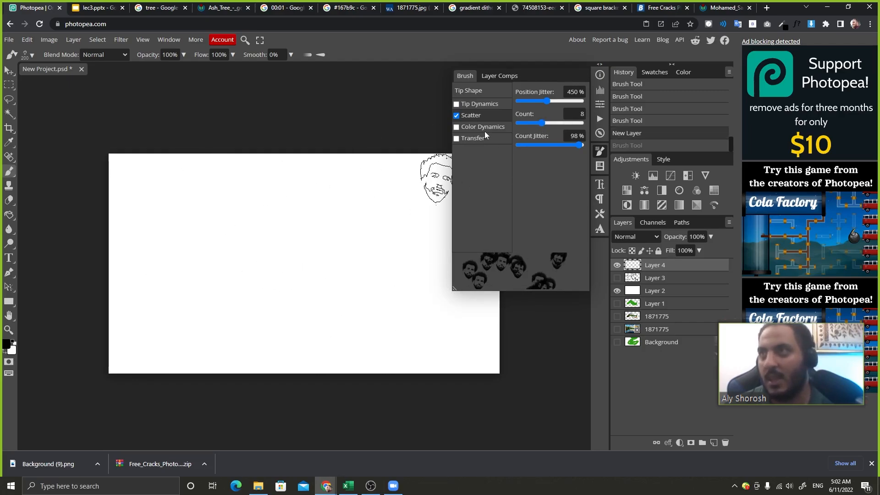
# Step: Enable Color Dynamics with 51% foreground/background, 56% hue, 67% saturation and 36% brightness jitter, and paint and undo a test stroke
pyautogui.click(474, 128)
pyautogui.moveTo(518, 106)
pyautogui.mouseDown()
pyautogui.moveTo(550, 106)
pyautogui.moveTo(544, 128)
pyautogui.moveTo(554, 128)
pyautogui.moveTo(559, 151)
pyautogui.mouseUp()
pyautogui.moveTo(213, 248)
pyautogui.mouseDown()
pyautogui.moveTo(275, 220)
pyautogui.moveTo(348, 275)
pyautogui.moveTo(486, 331)
pyautogui.mouseUp()
pyautogui.hotkey('ctrl', 'z')
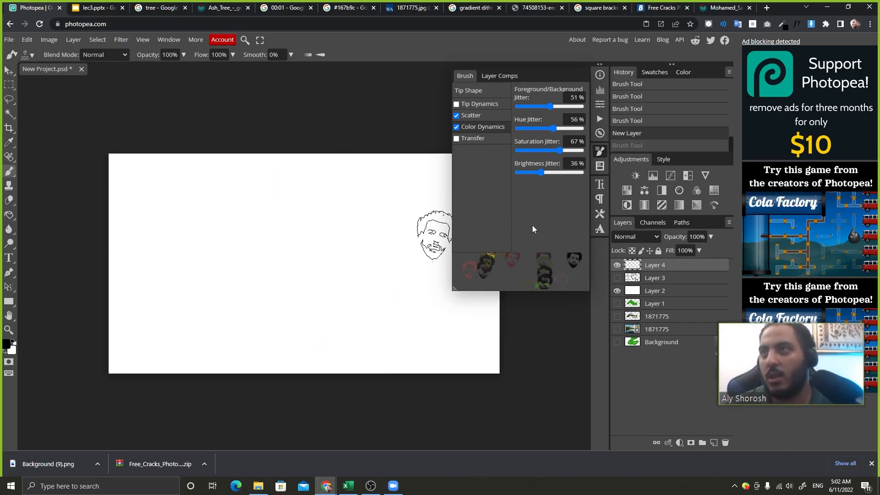
# Step: Raise the brush's brightness jitter and enable Transfer with 52% opacity jitter
pyautogui.click(561, 172)
pyautogui.click(473, 140)
pyautogui.moveTo(518, 101); pyautogui.dragTo(551, 101)
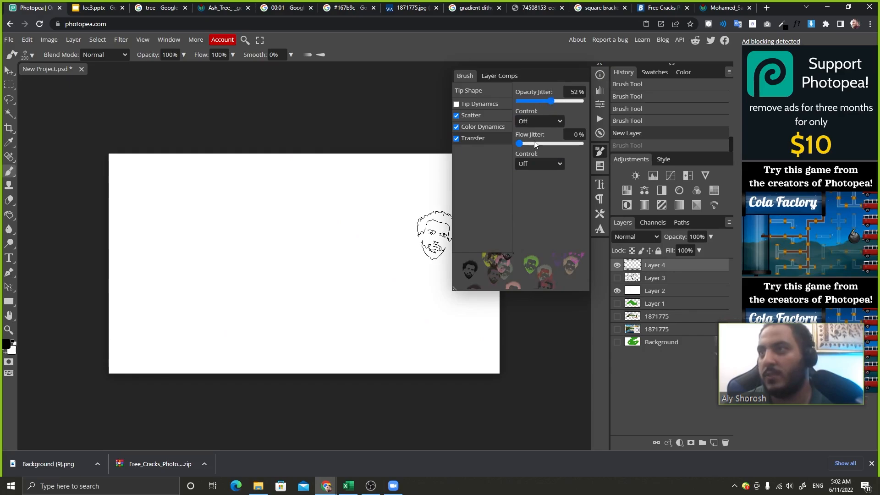
# Step: Re-enable Tip Dynamics with 28% size jitter, 100% minimal diameter and 70% angle jitter, and cover the canvas on Layer 4 with colored heads
pyautogui.click(477, 104)
pyautogui.click(536, 101)
pyautogui.moveTo(542, 149); pyautogui.dragTo(582, 161)
pyautogui.moveTo(529, 173); pyautogui.dragTo(562, 171)
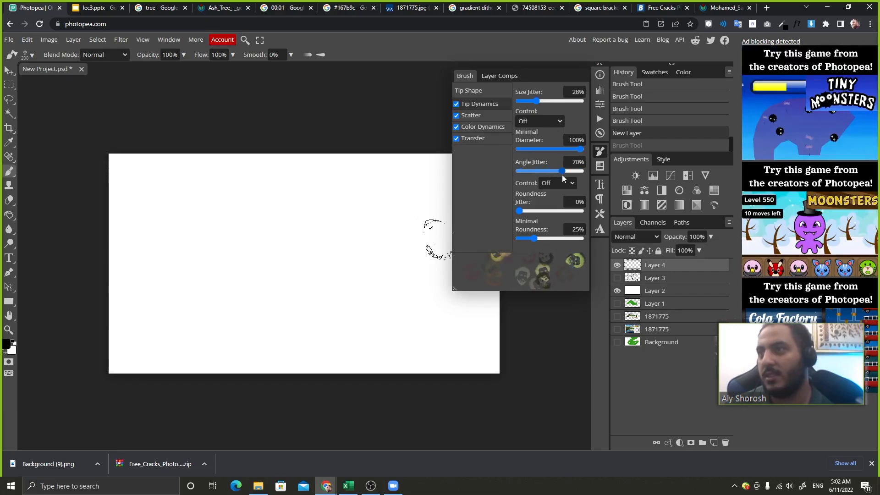
pyautogui.moveTo(132, 265)
pyautogui.mouseDown()
pyautogui.moveTo(385, 302)
pyautogui.moveTo(321, 293)
pyautogui.moveTo(246, 310)
pyautogui.moveTo(275, 302)
pyautogui.moveTo(260, 298)
pyautogui.moveTo(257, 284)
pyautogui.moveTo(376, 330)
pyautogui.moveTo(183, 257)
pyautogui.mouseUp()
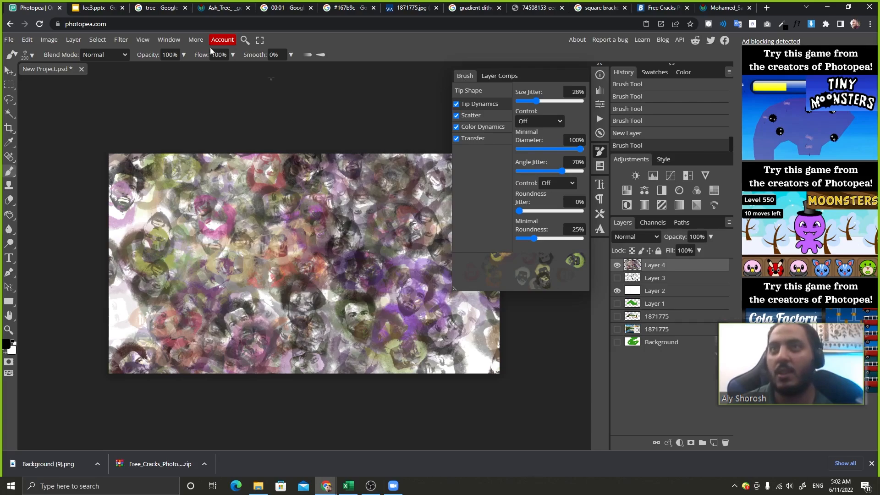
# Step: Show where the Brush panel is listed among the available windows, and close the panel
pyautogui.click(172, 41)
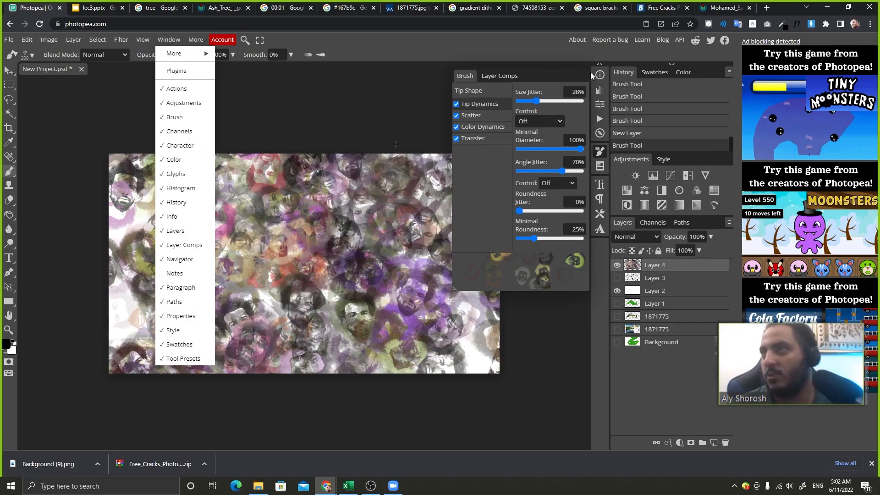
pyautogui.click(473, 76)
pyautogui.click(169, 40)
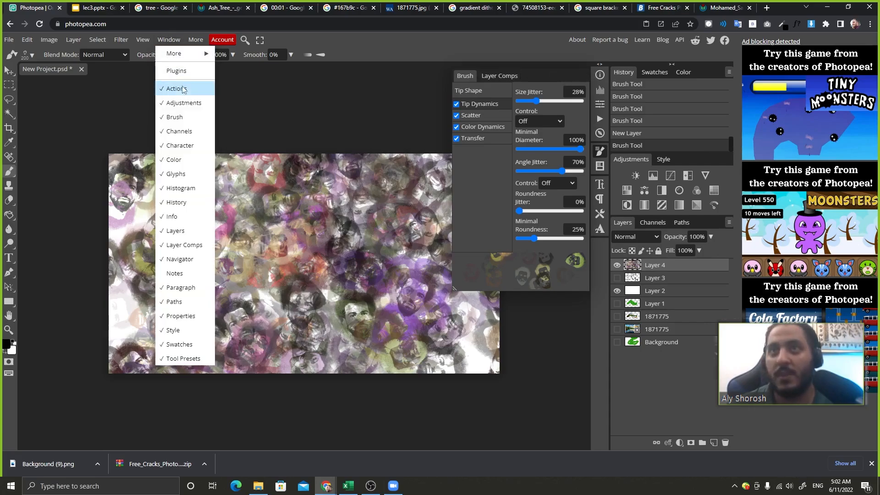
pyautogui.click(182, 118)
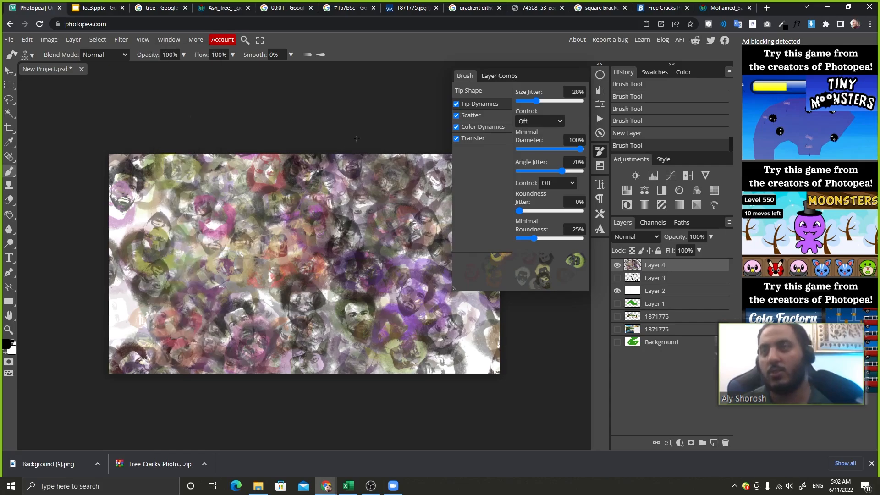
pyautogui.click(142, 41)
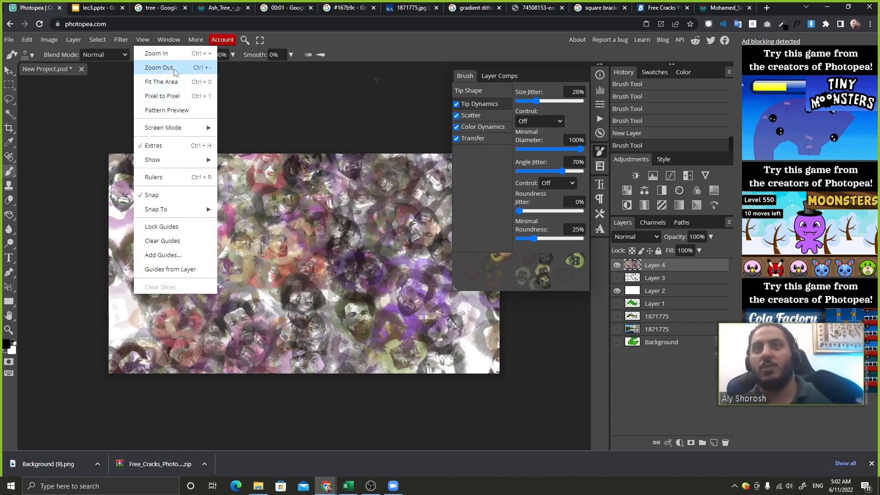
pyautogui.click(177, 42)
pyautogui.rightClick(499, 78)
pyautogui.click(479, 81)
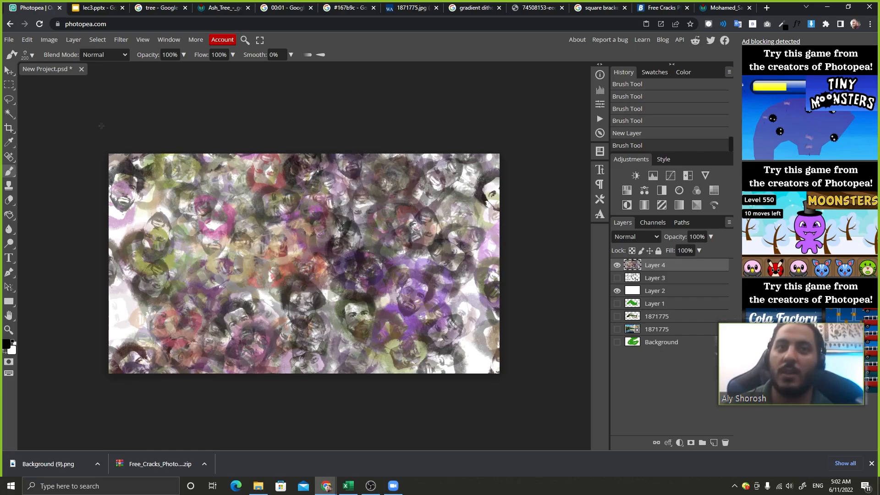
# Step: Switch to the lec3 presentation in Google Slides and advance from the Brush panel slide to the closing questions slide
pyautogui.moveTo(87, 151)
pyautogui.mouseDown()
pyautogui.moveTo(81, 237)
pyautogui.moveTo(136, 228)
pyautogui.moveTo(192, 280)
pyautogui.moveTo(311, 216)
pyautogui.moveTo(431, 256)
pyautogui.moveTo(241, 266)
pyautogui.moveTo(192, 257)
pyautogui.moveTo(275, 192)
pyautogui.mouseUp()
pyautogui.click(96, 8)
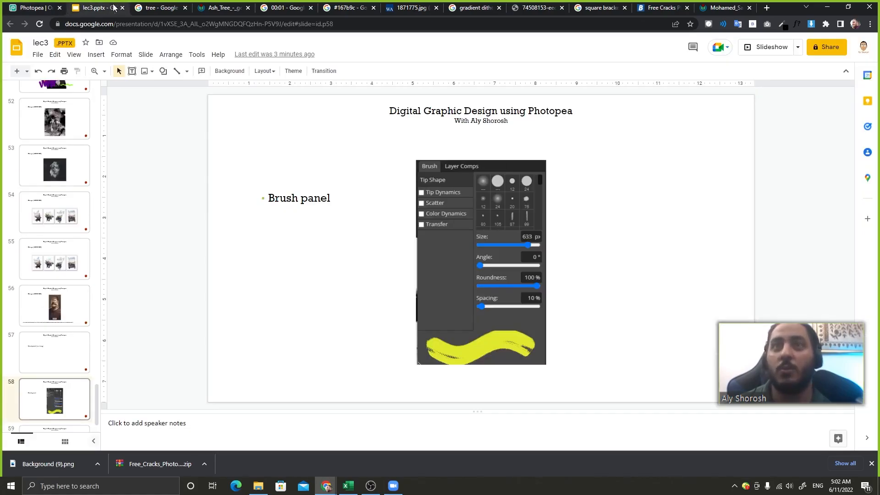
pyautogui.press('Down')
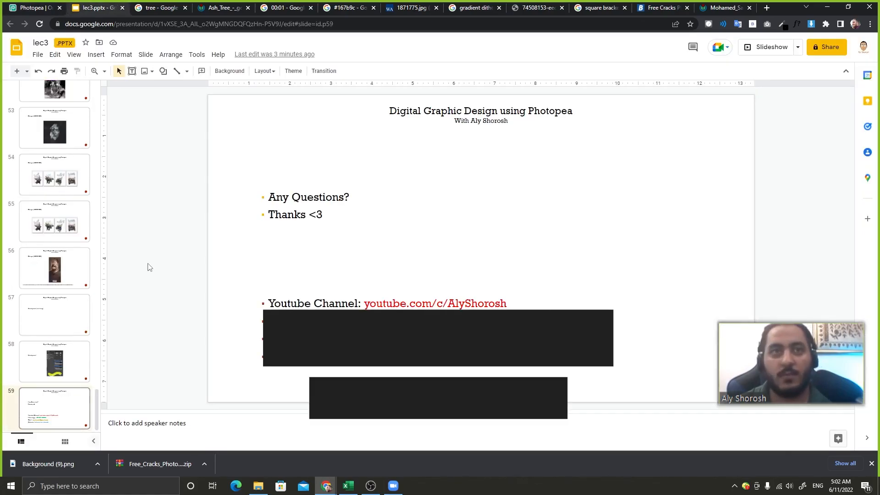